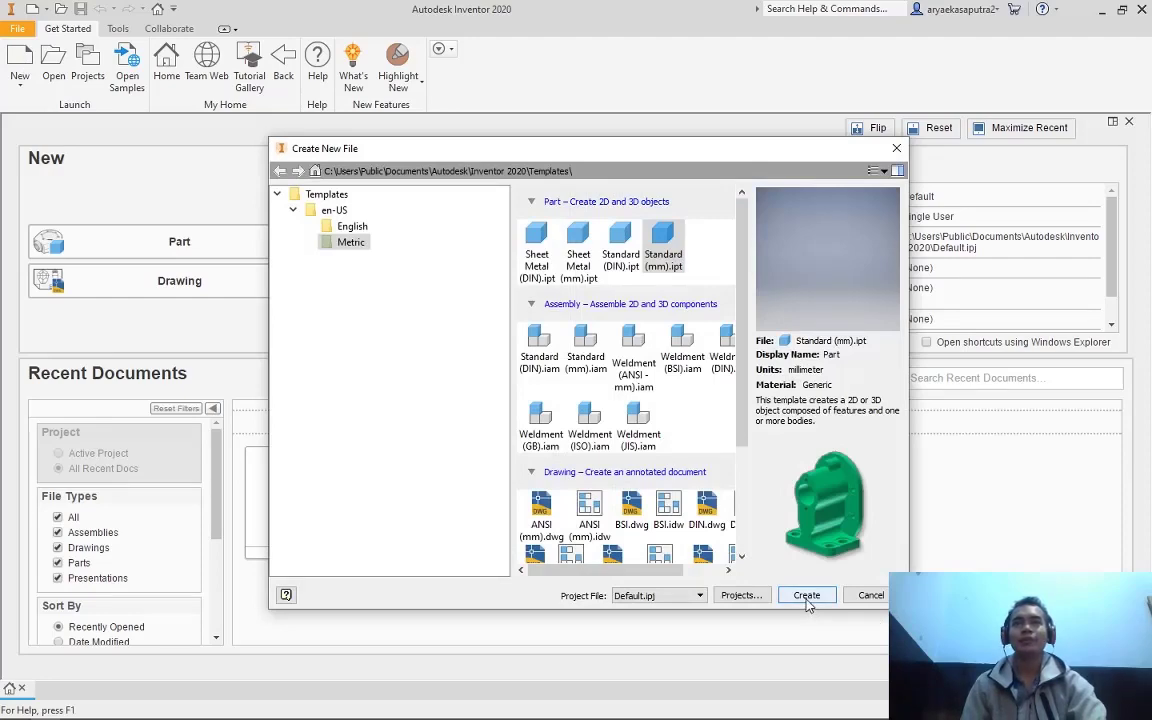
Create a new part from the metric Standard (mm).ipt template and start a 2D sketch on the horizontal XZ plane
left_click(807, 598)
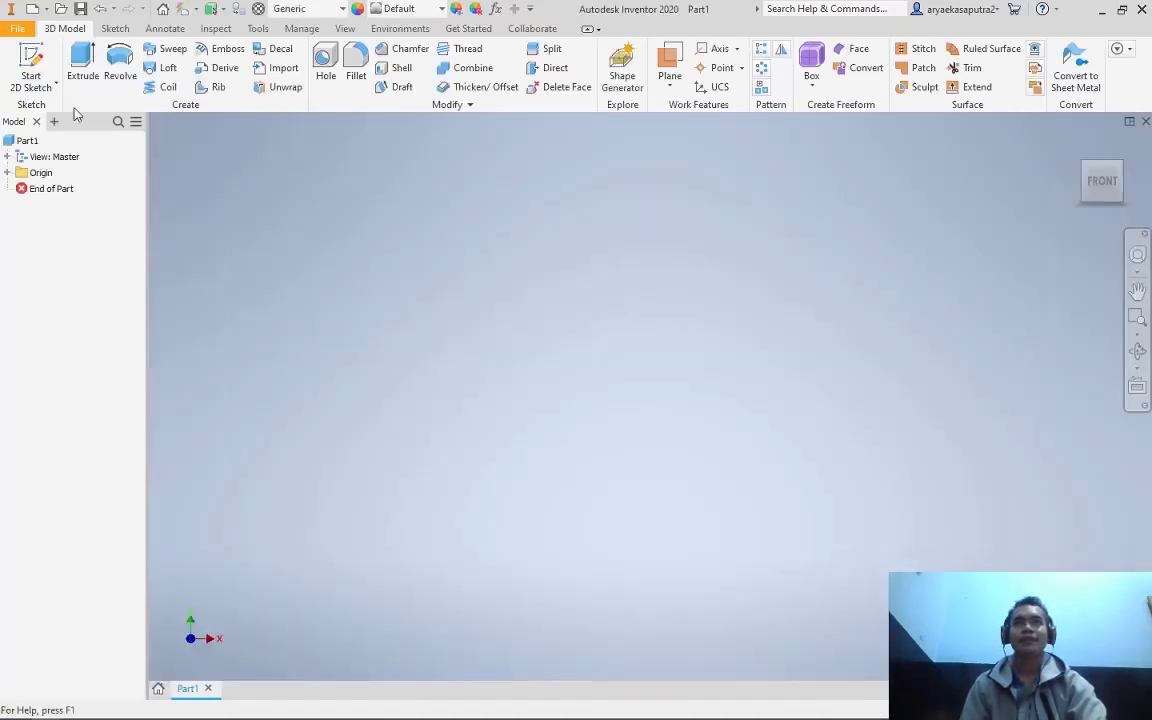
left_click(31, 68)
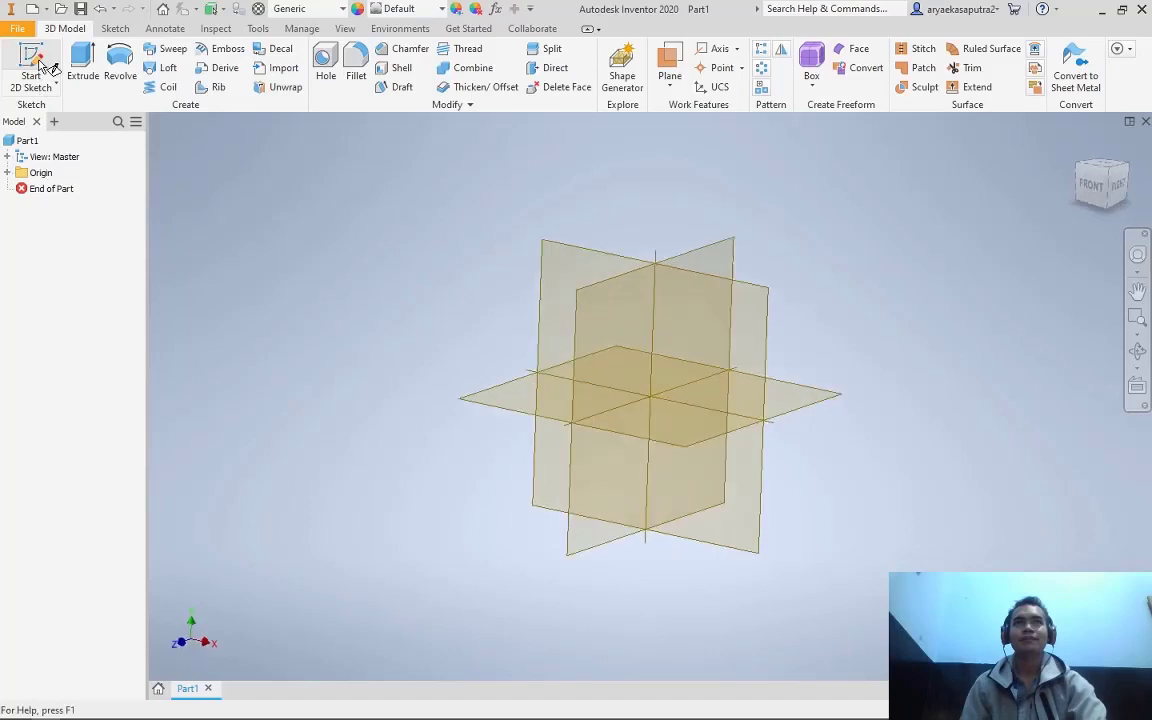
left_click(466, 404)
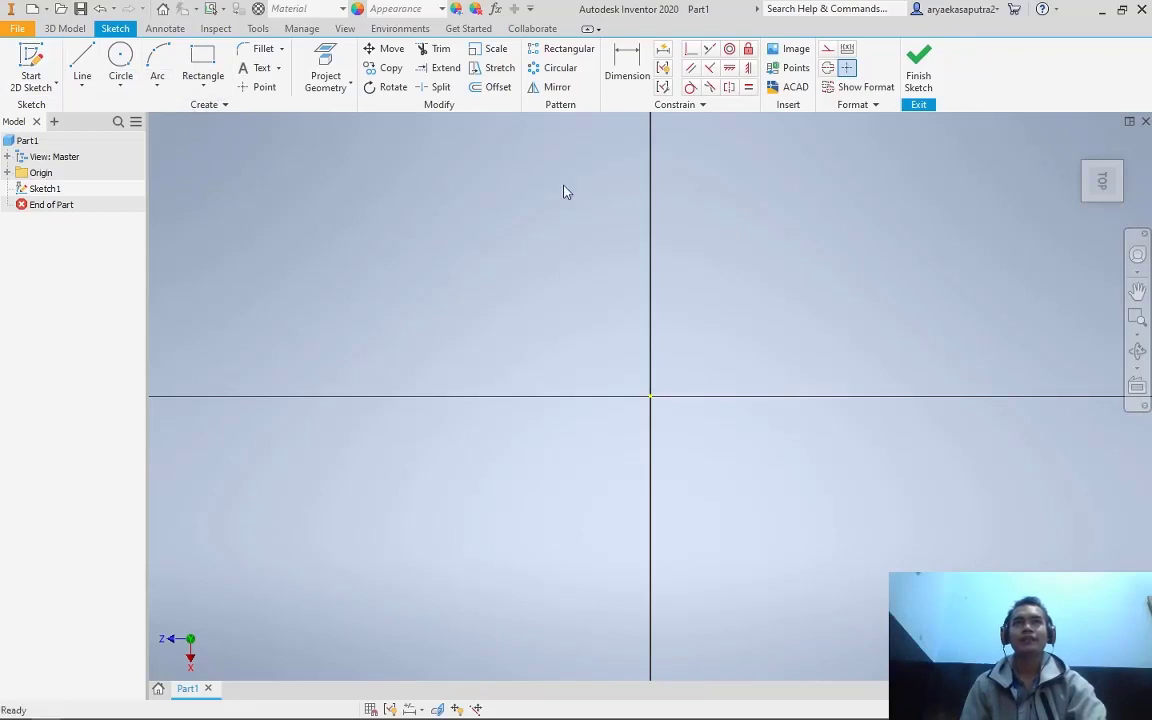
left_click(82, 85)
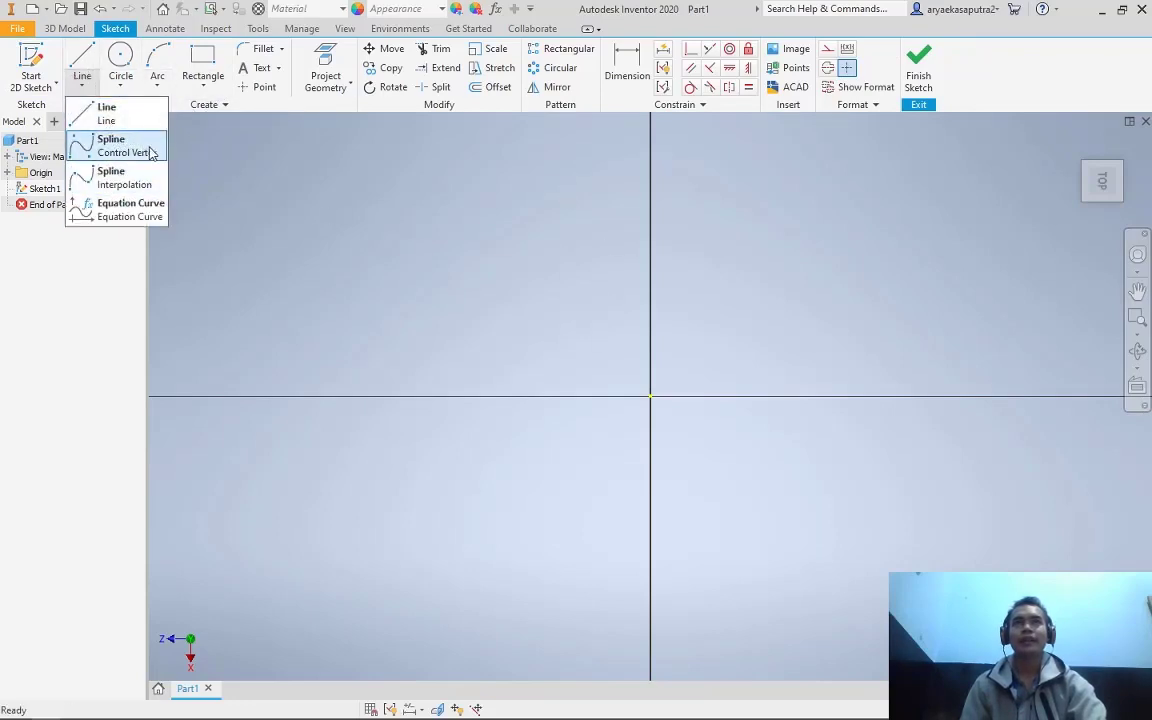
left_click(120, 86)
left_click(157, 80)
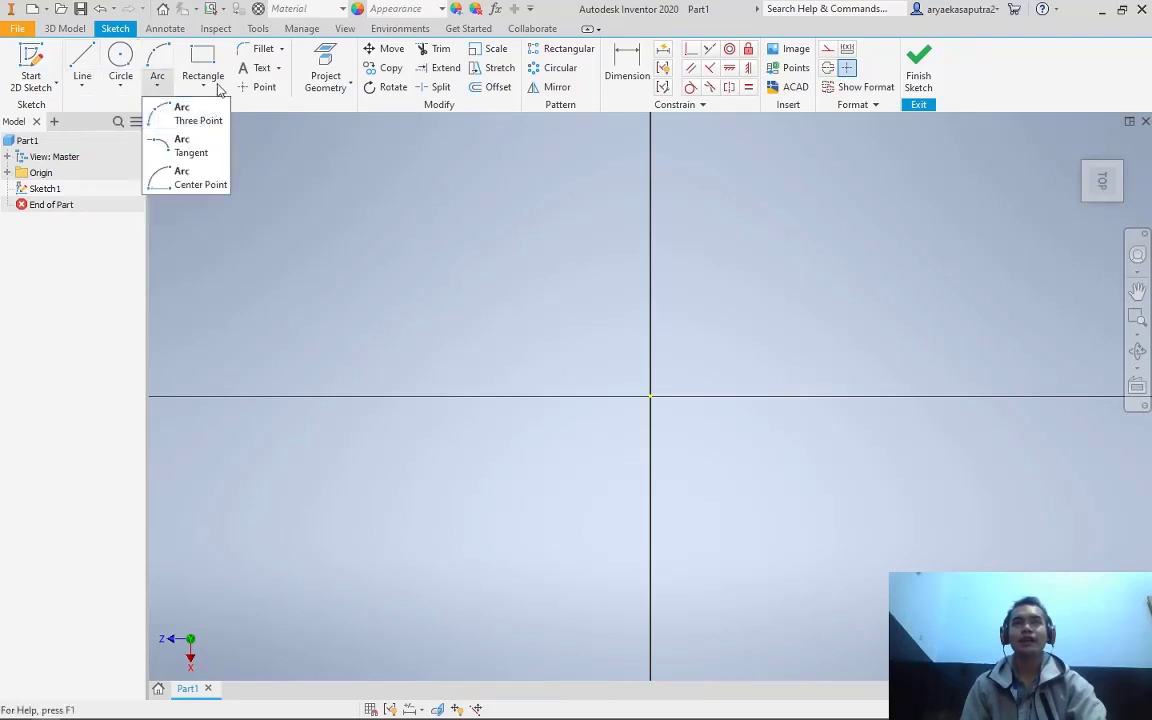
left_click(200, 80)
Draw a four-point S-shaped interpolation spline starting on the horizontal axis, and delete it
left_click(81, 82)
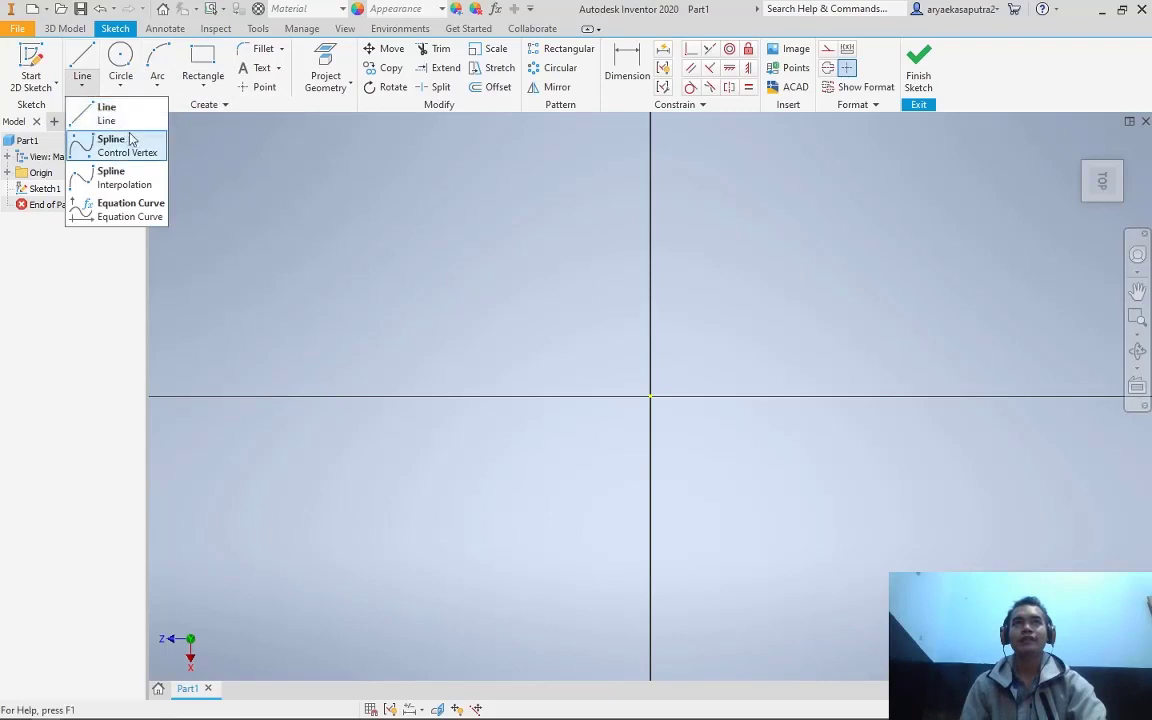
left_click(128, 178)
left_click(592, 398)
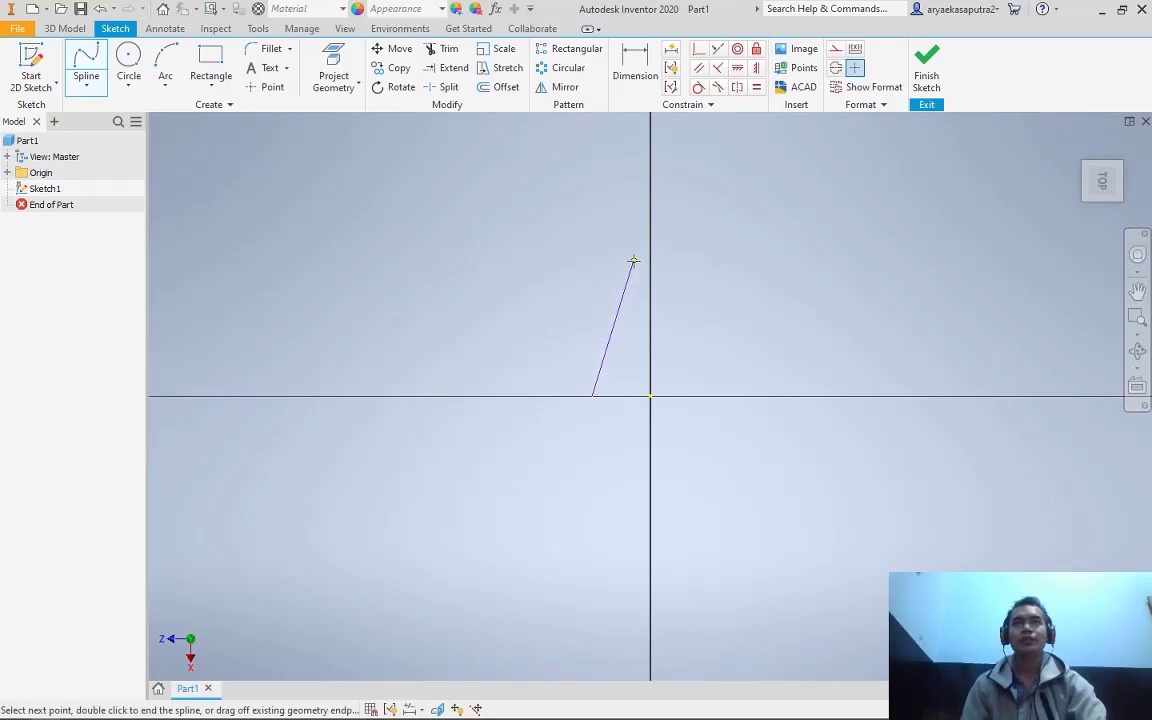
left_click(580, 279)
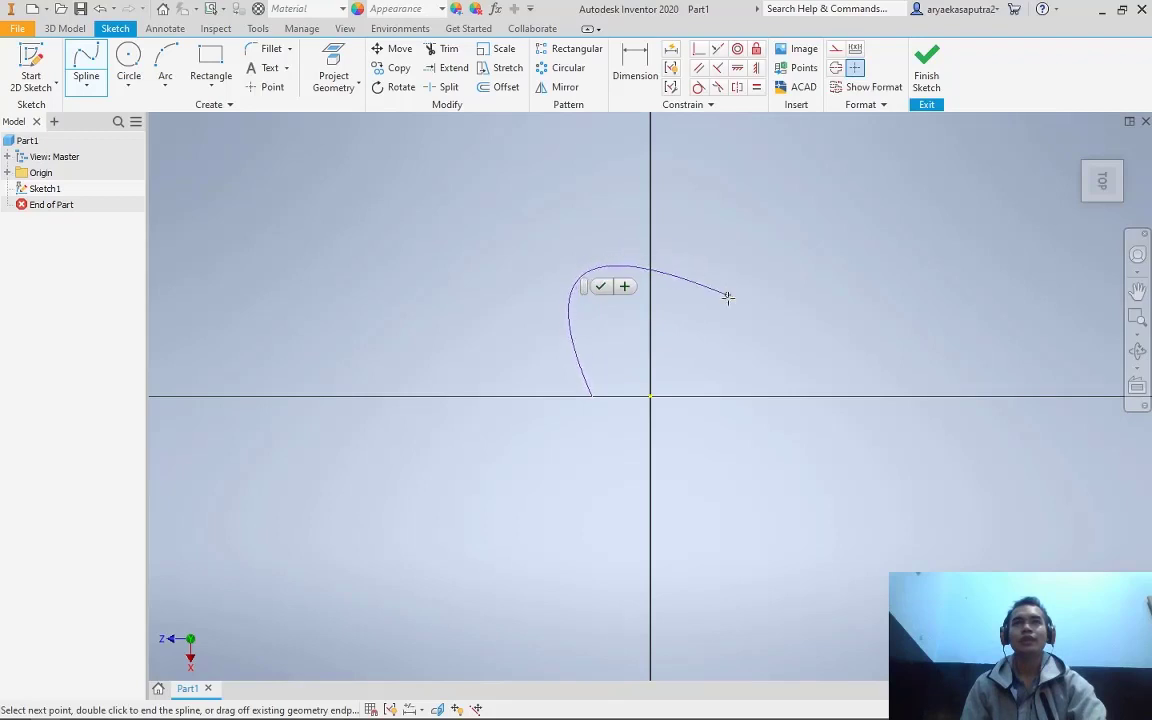
key("Escape")
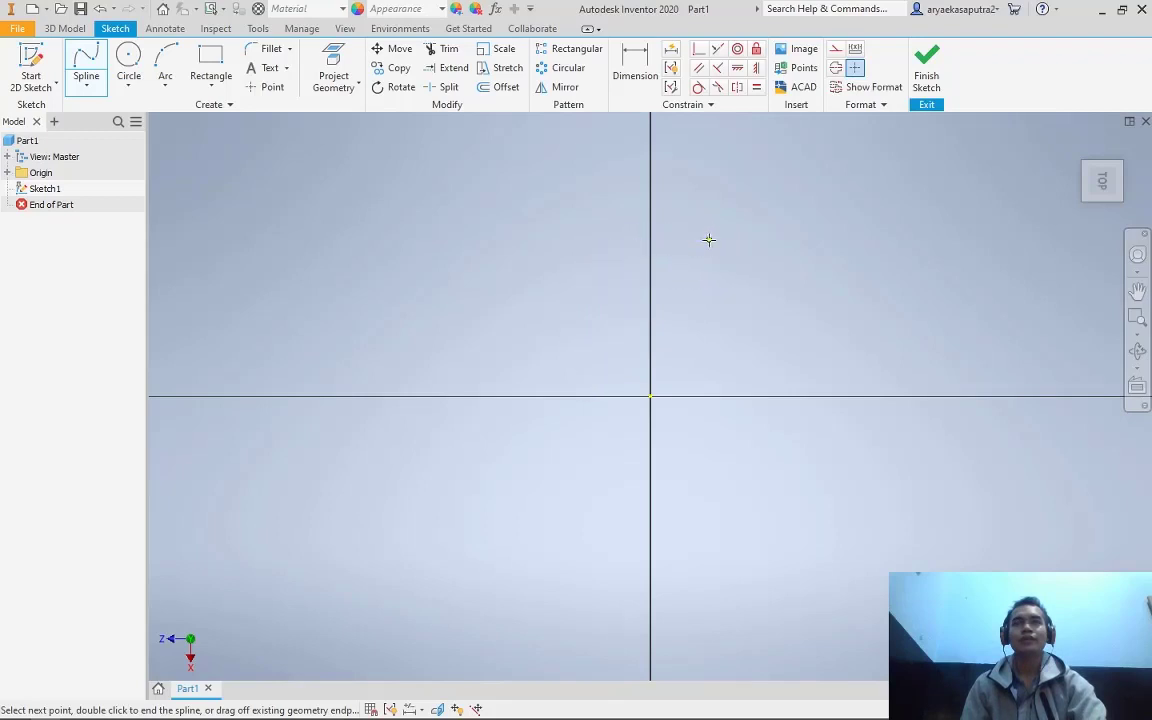
left_click(709, 240)
left_click(646, 172)
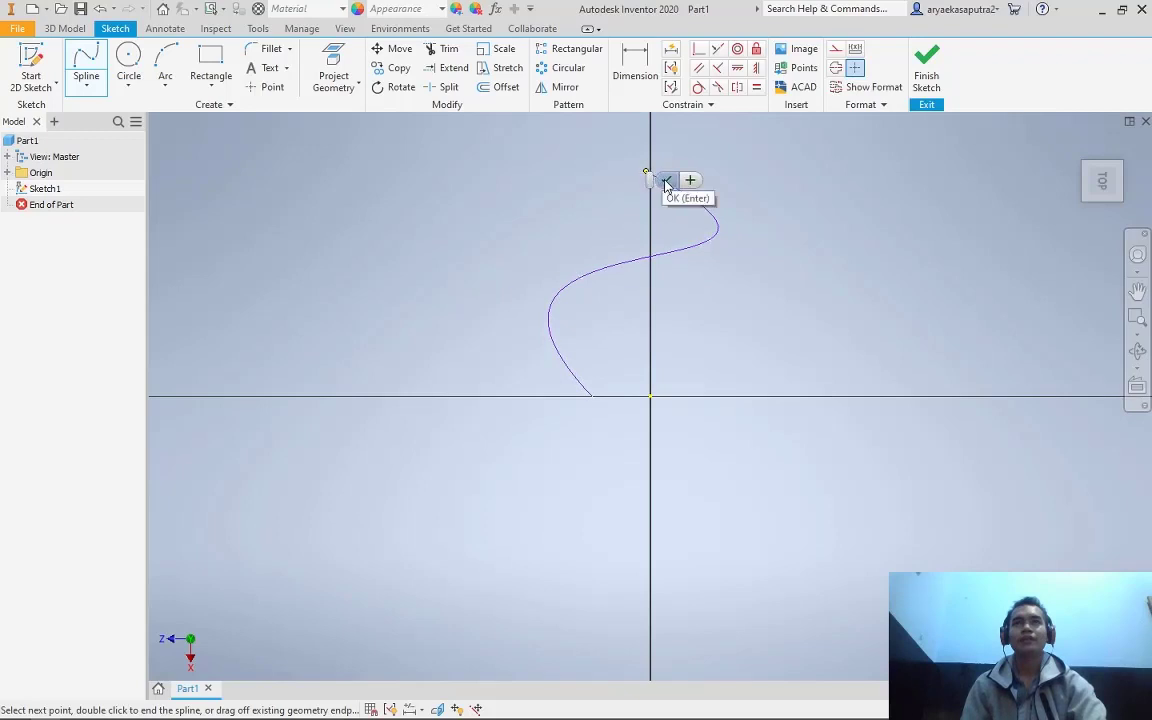
left_click(666, 186)
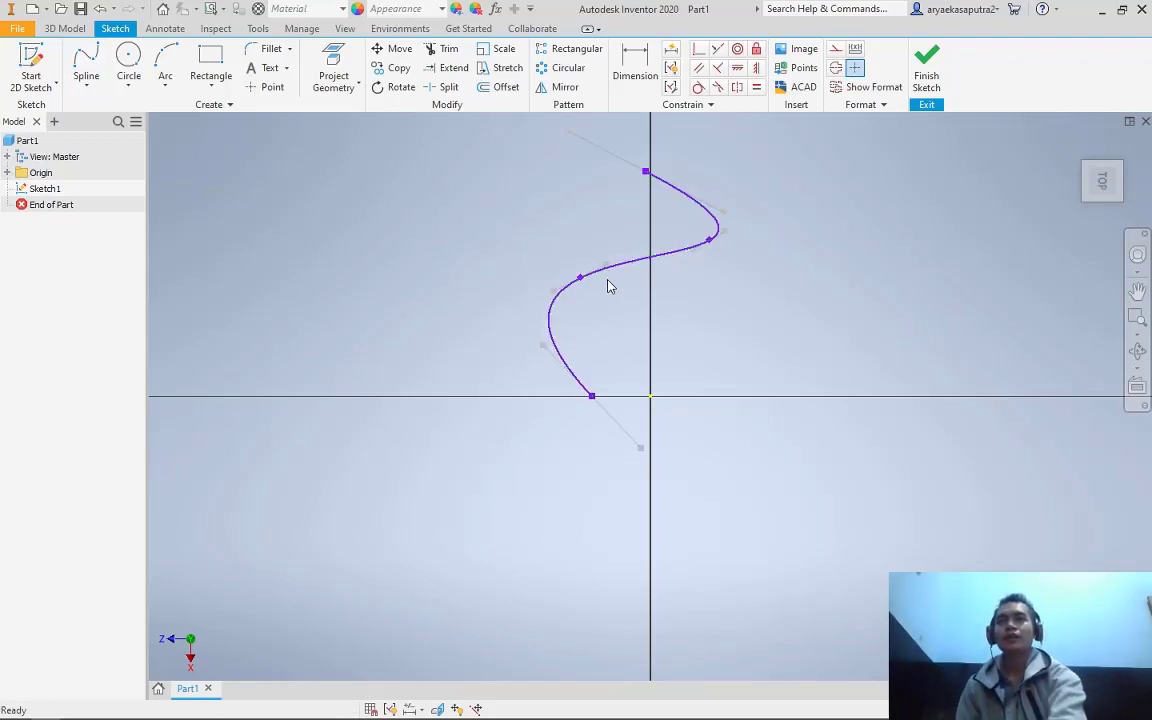
left_click(685, 250)
key("Delete")
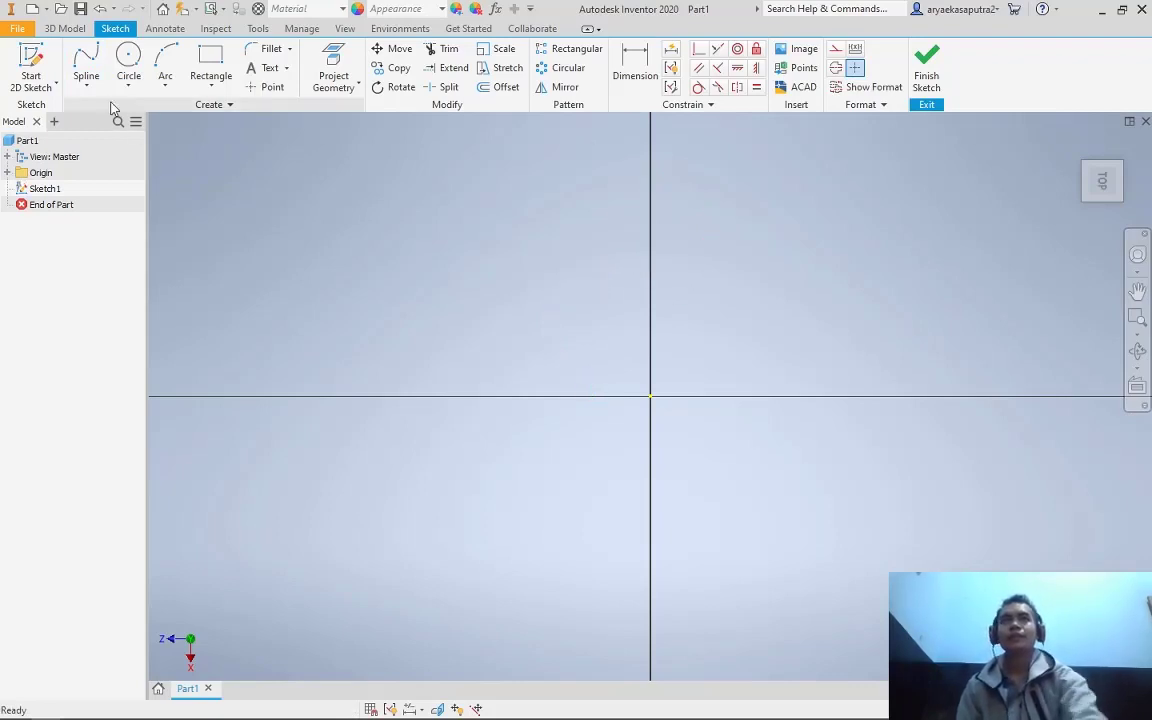
Draw a control vertex spline with five control points starting on the horizontal axis, and delete it
left_click(86, 86)
left_click(120, 143)
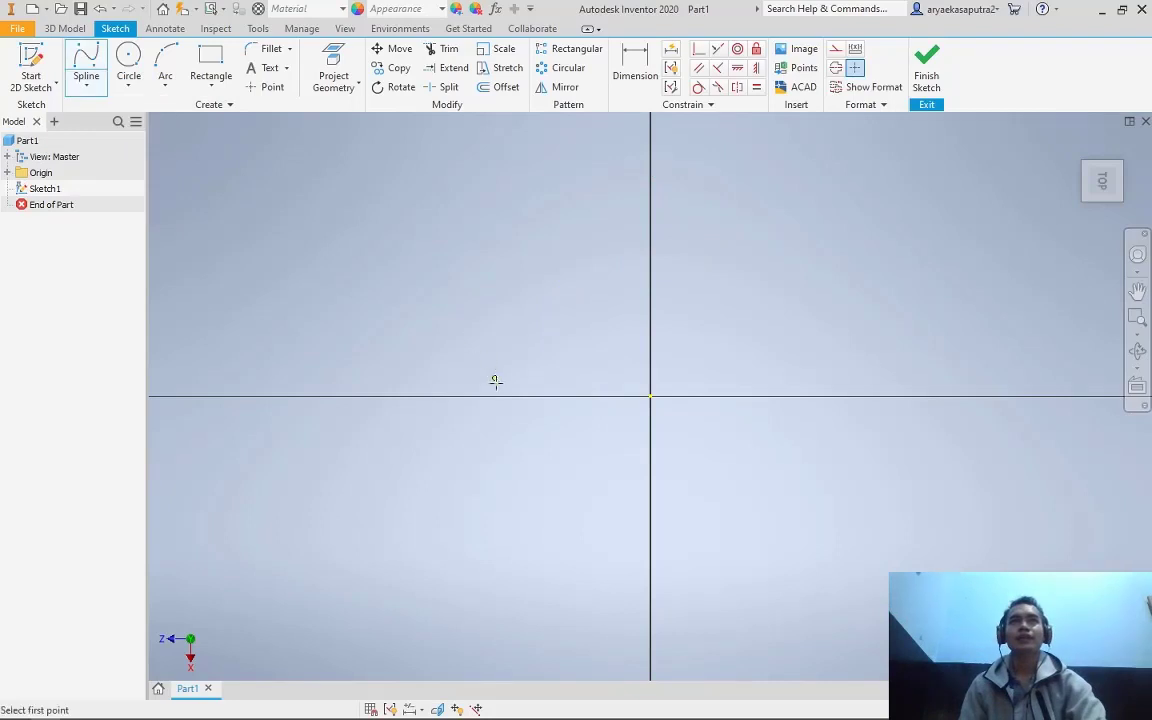
left_click(677, 228)
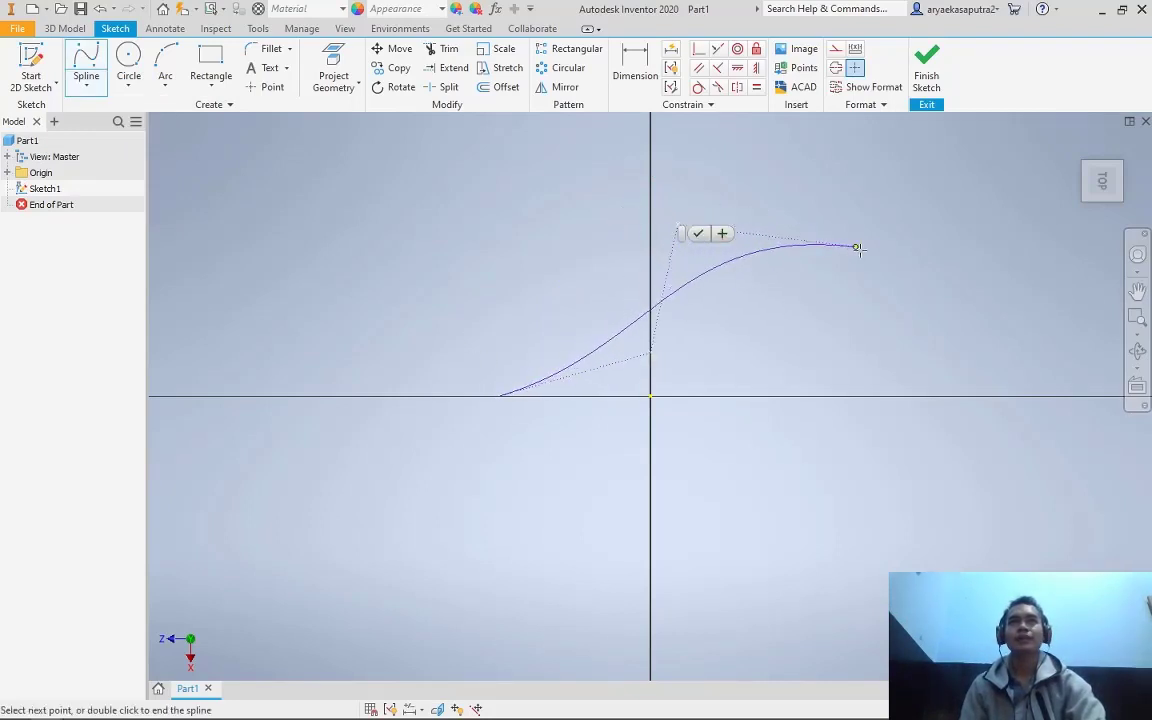
left_click(873, 280)
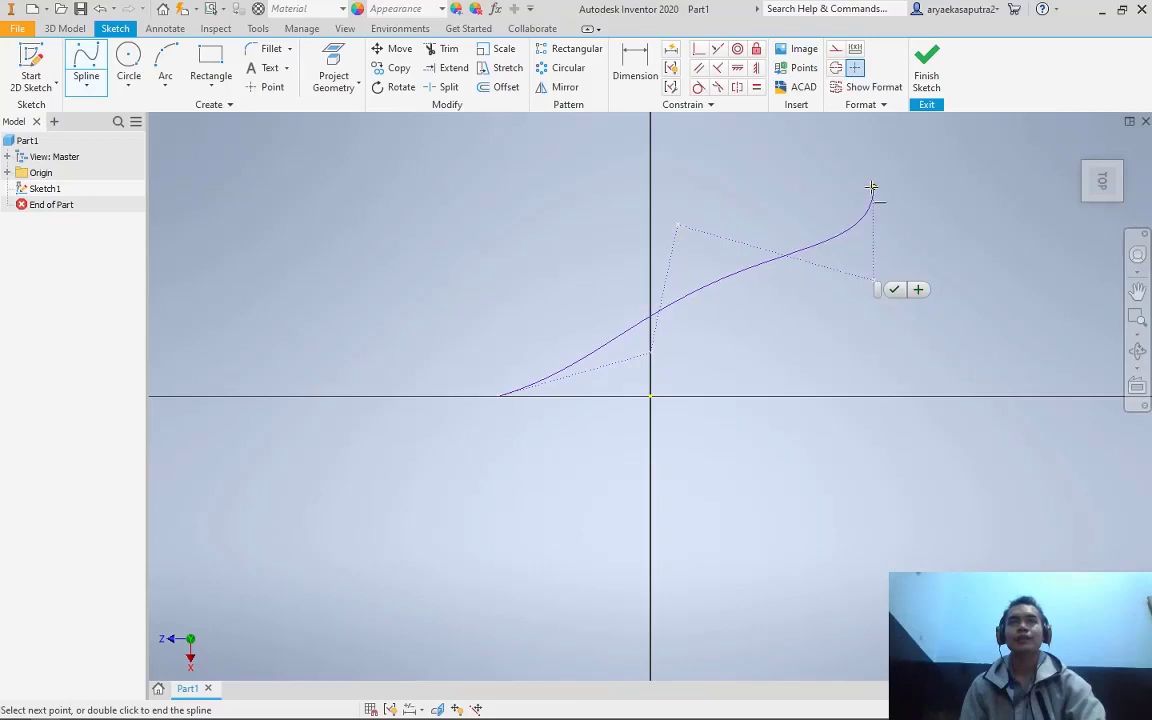
left_click(903, 344)
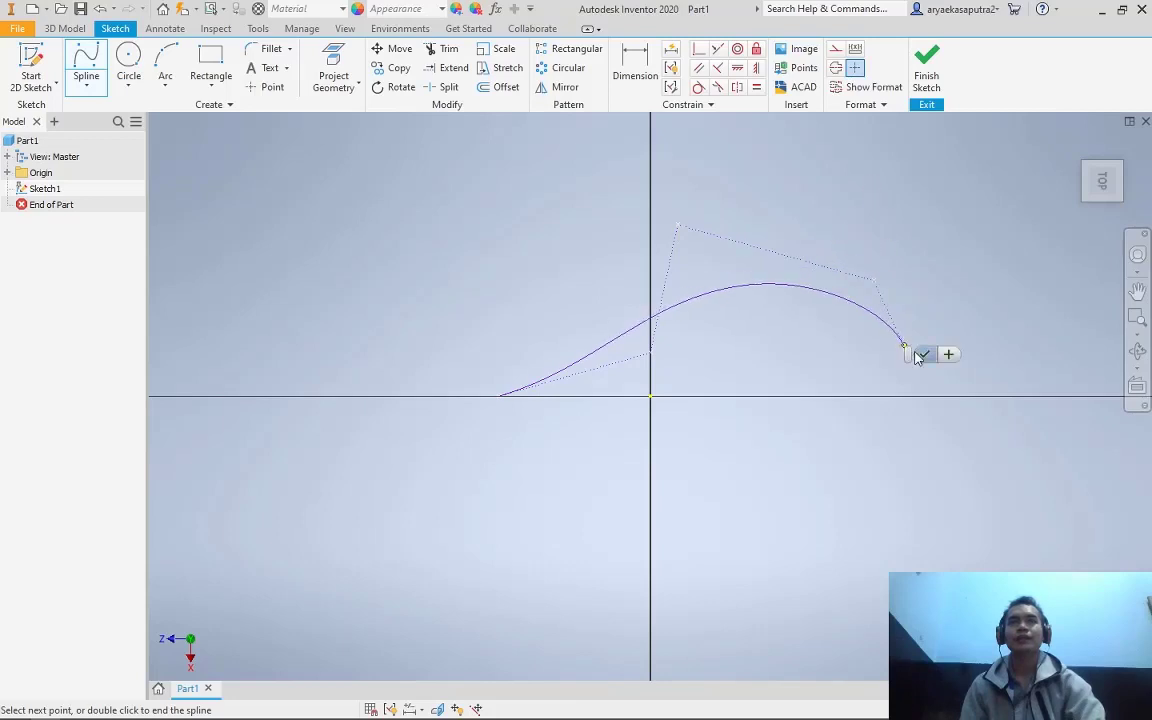
left_click(919, 355)
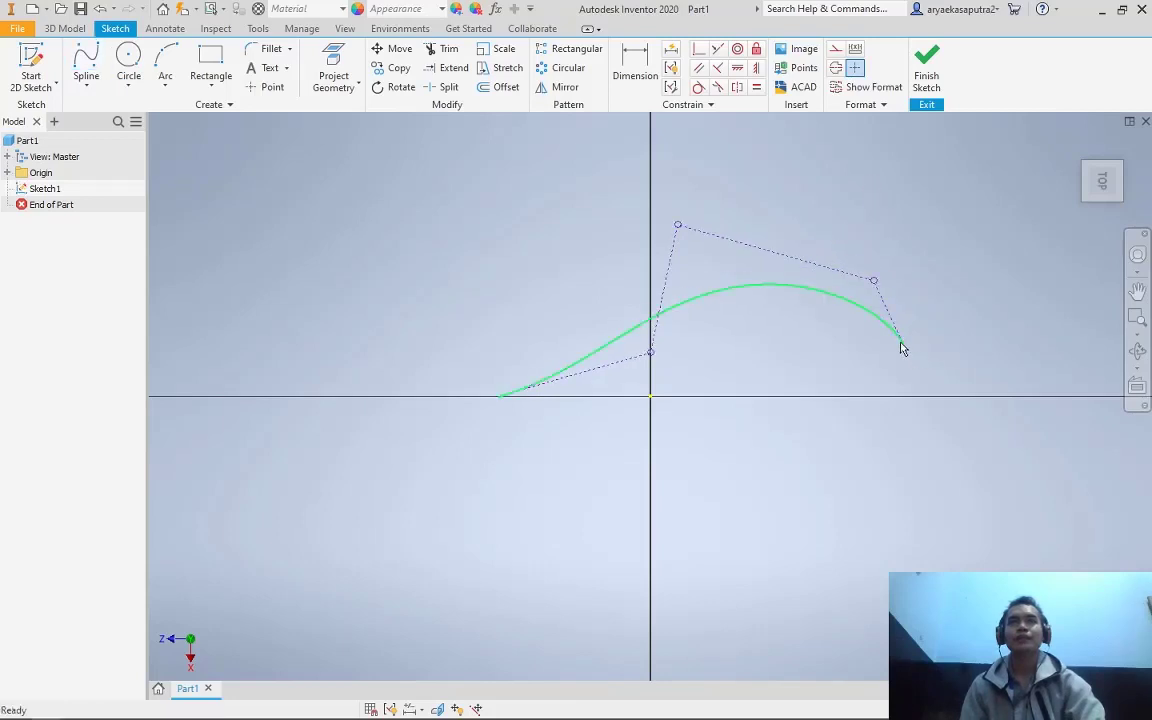
left_click(902, 346)
key("Delete")
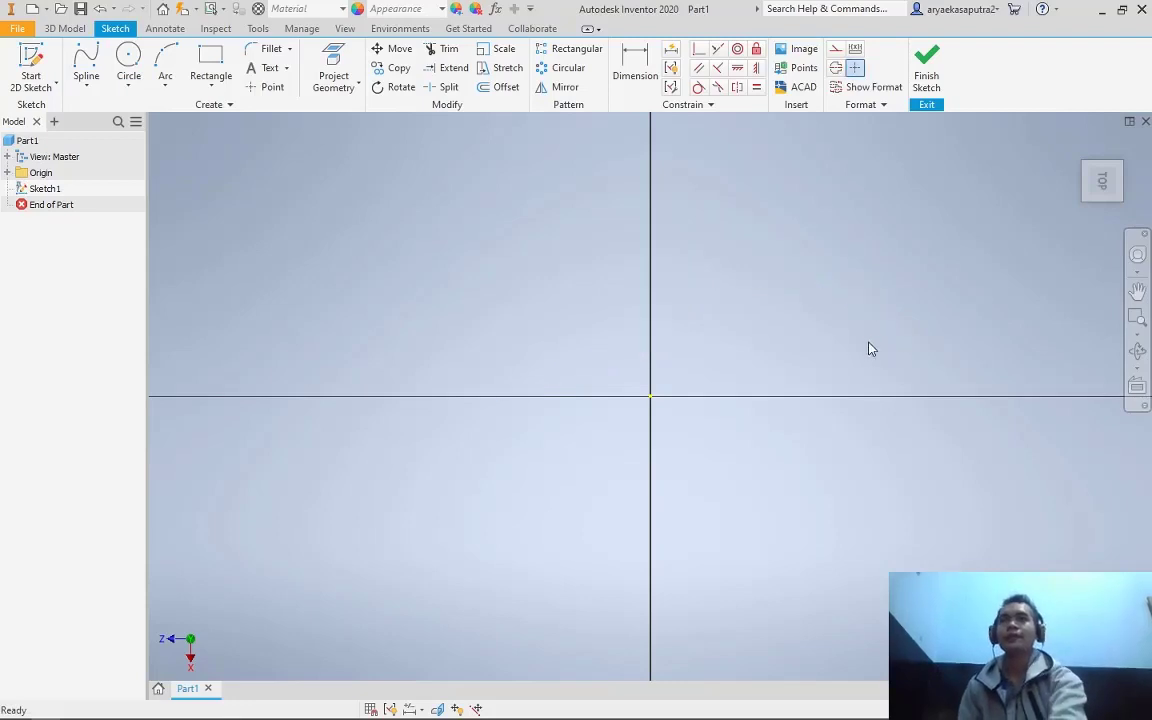
left_click(86, 84)
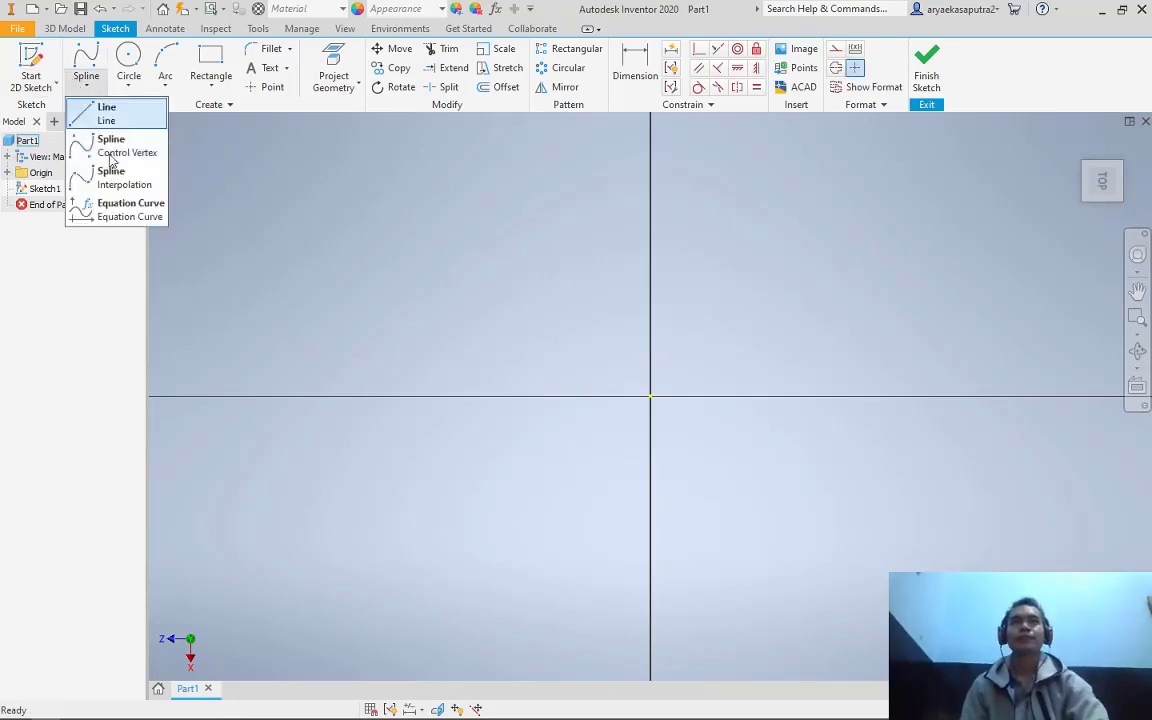
left_click(138, 214)
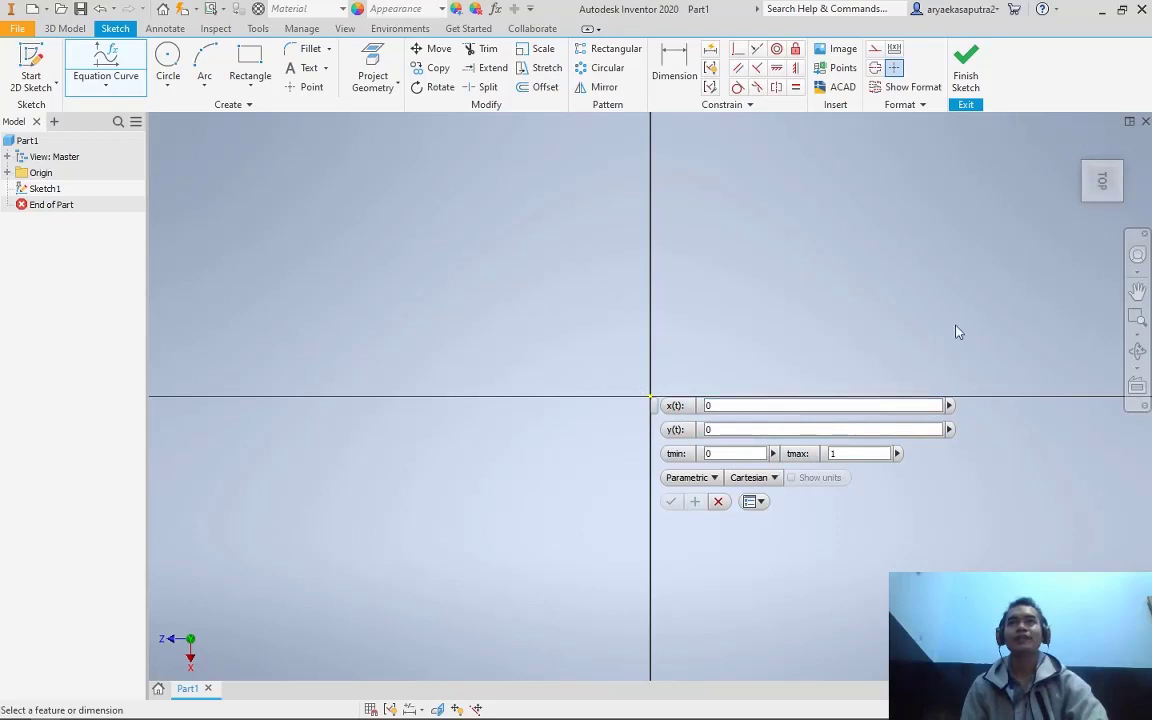
left_click(720, 502)
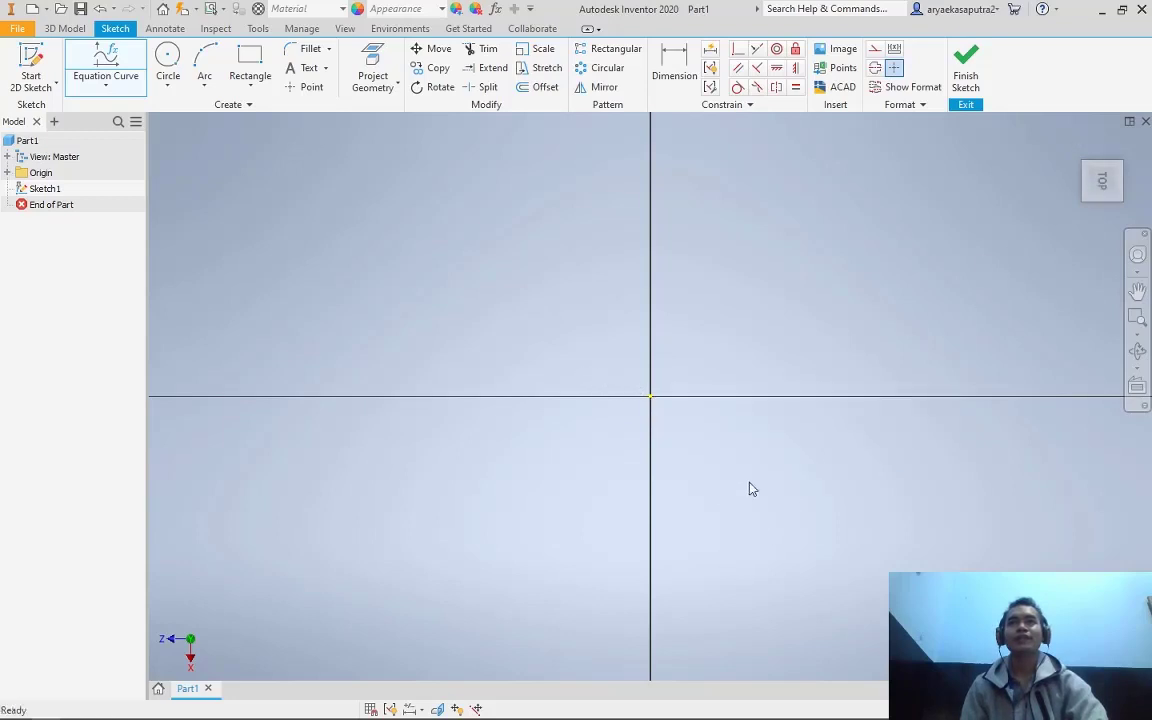
left_click(106, 85)
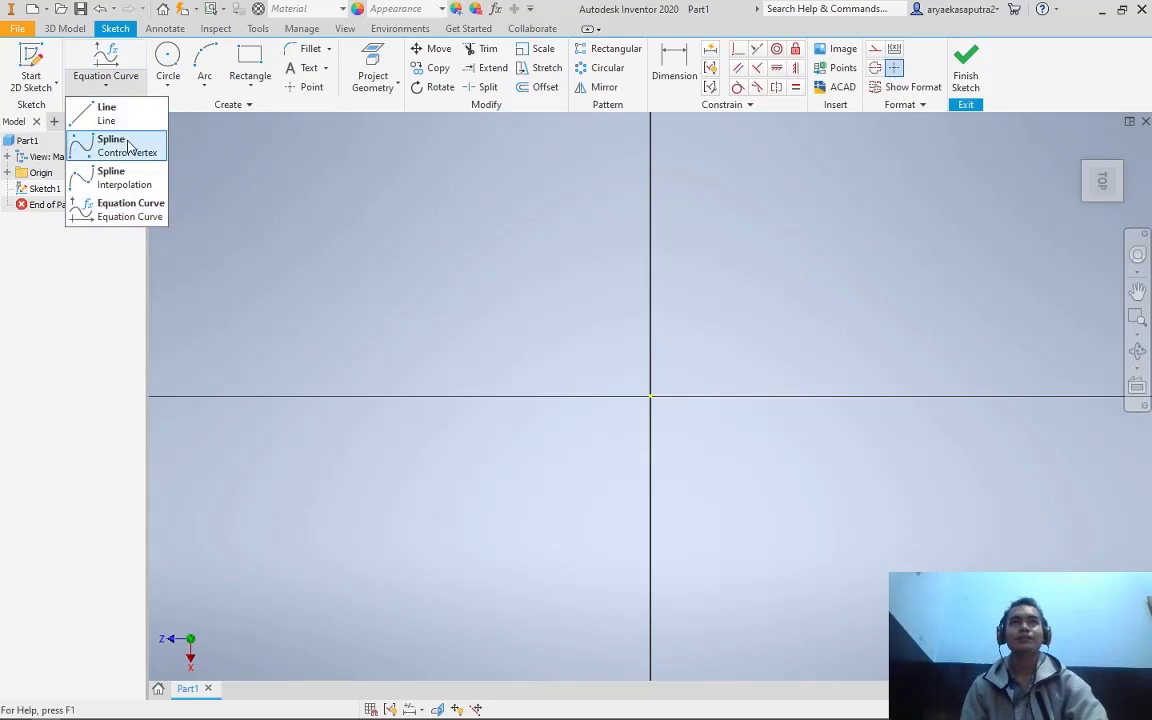
left_click(128, 147)
Draw a center-point circle centred on the sketch origin, and delete it
left_click(128, 86)
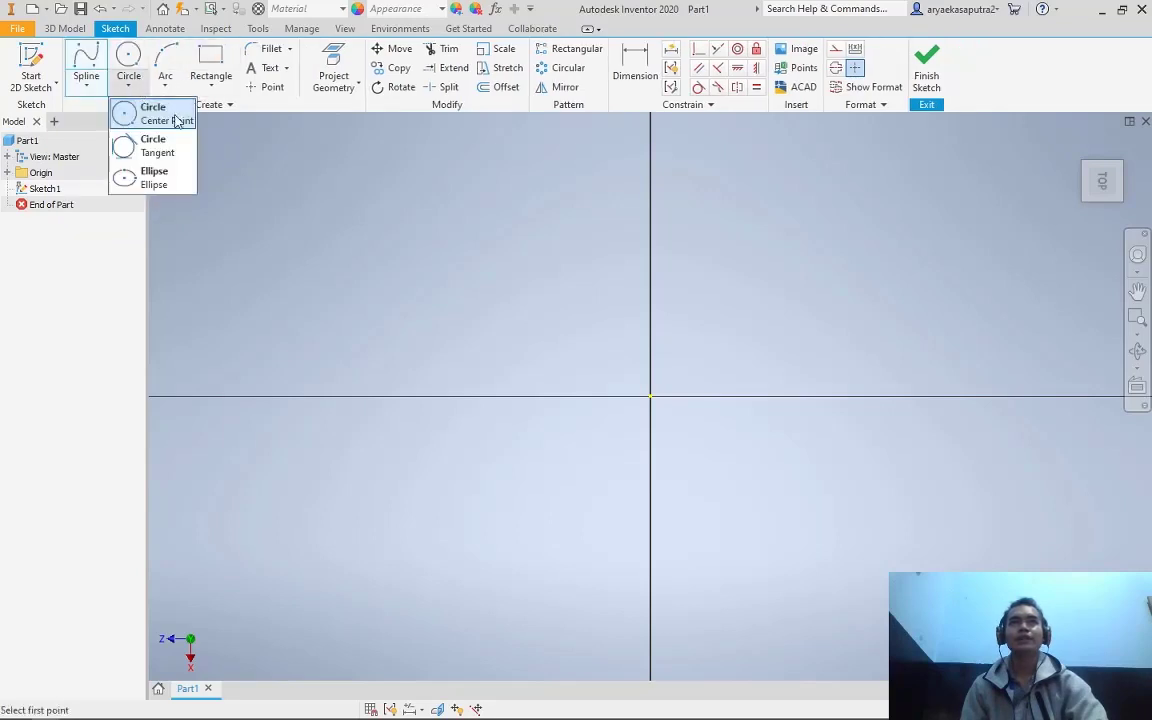
left_click(153, 113)
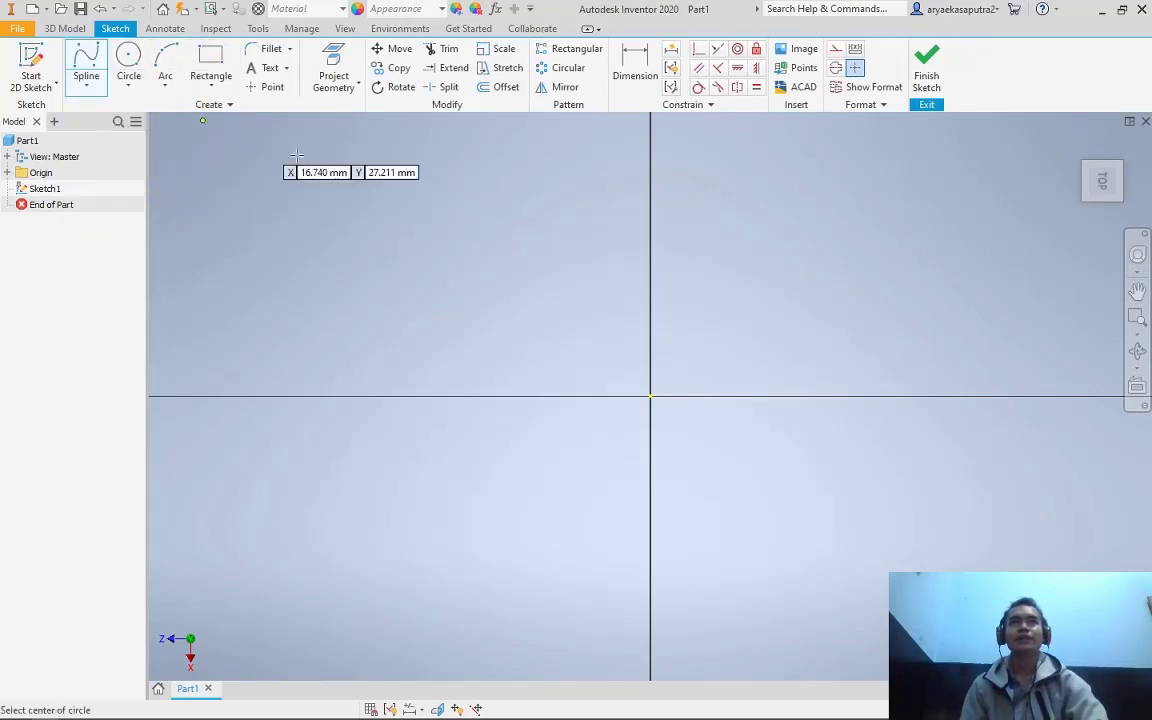
left_click(651, 396)
left_click(789, 375)
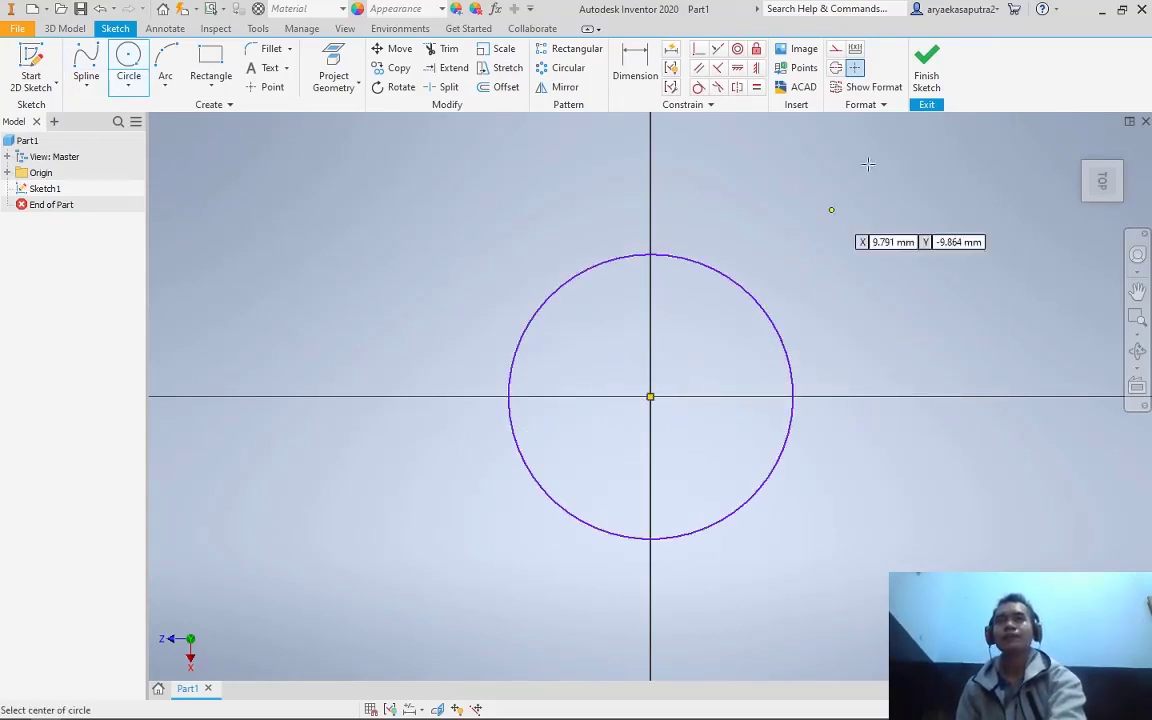
right_click(702, 285)
left_click(763, 285)
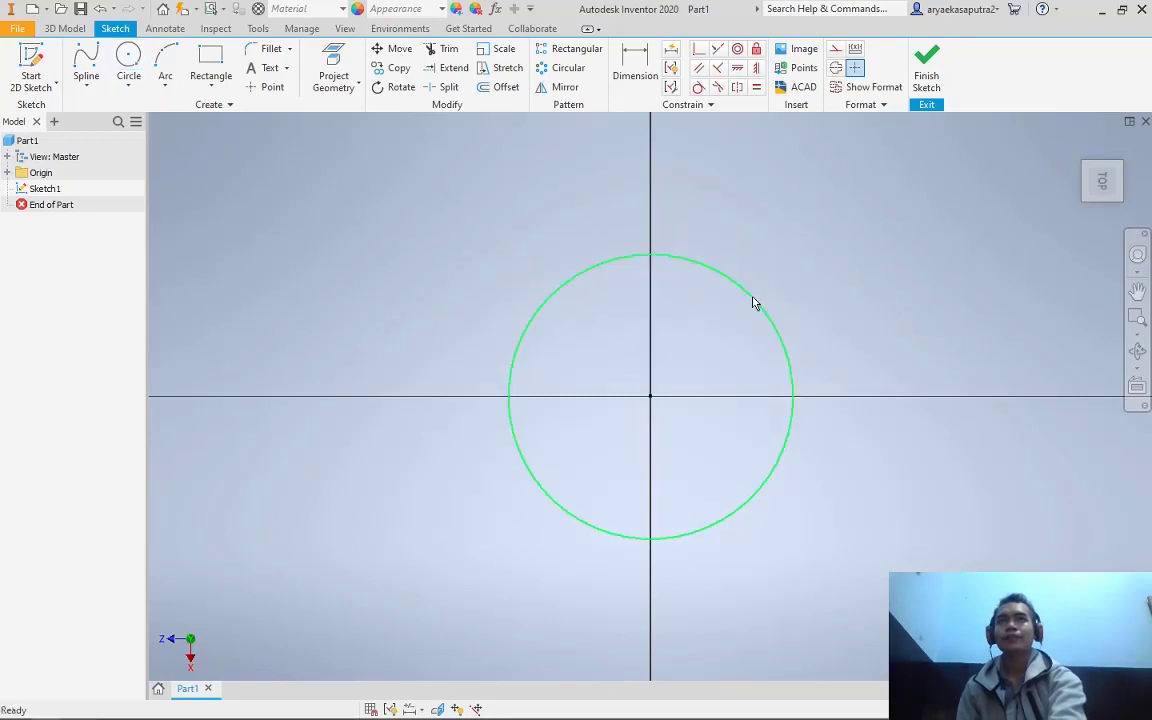
key("Delete")
Sketch an ellipse centred on the origin, with its longer axis along the vertical sketch axis
left_click(128, 86)
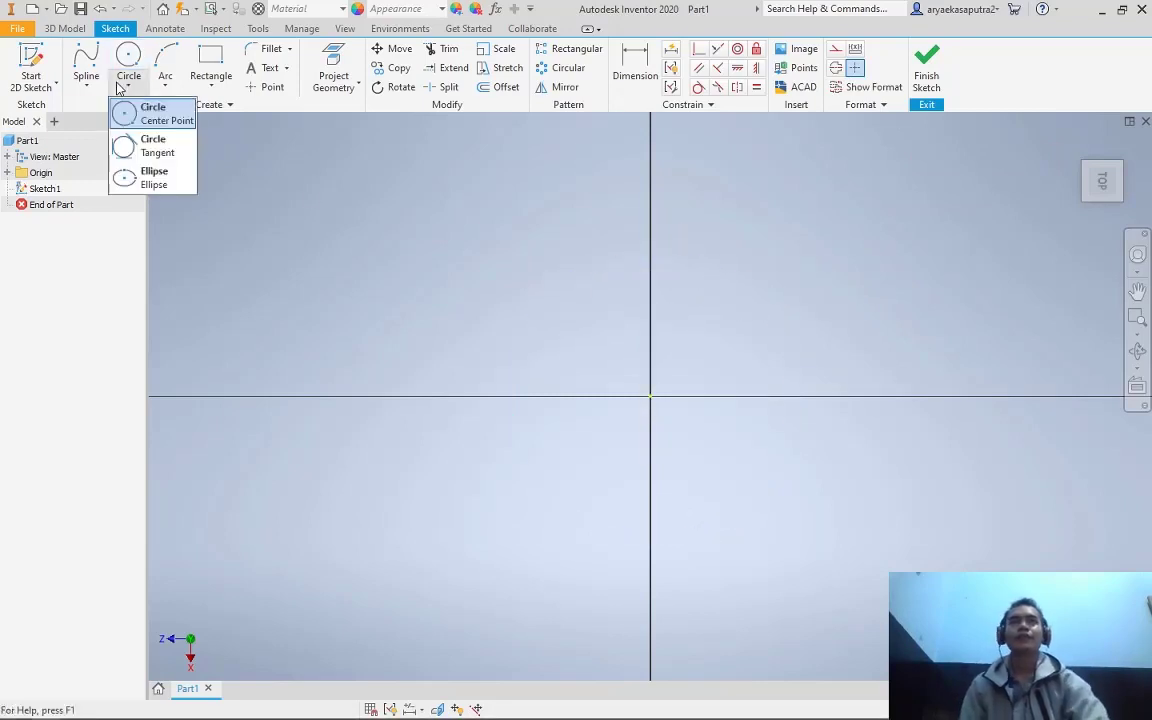
left_click(155, 177)
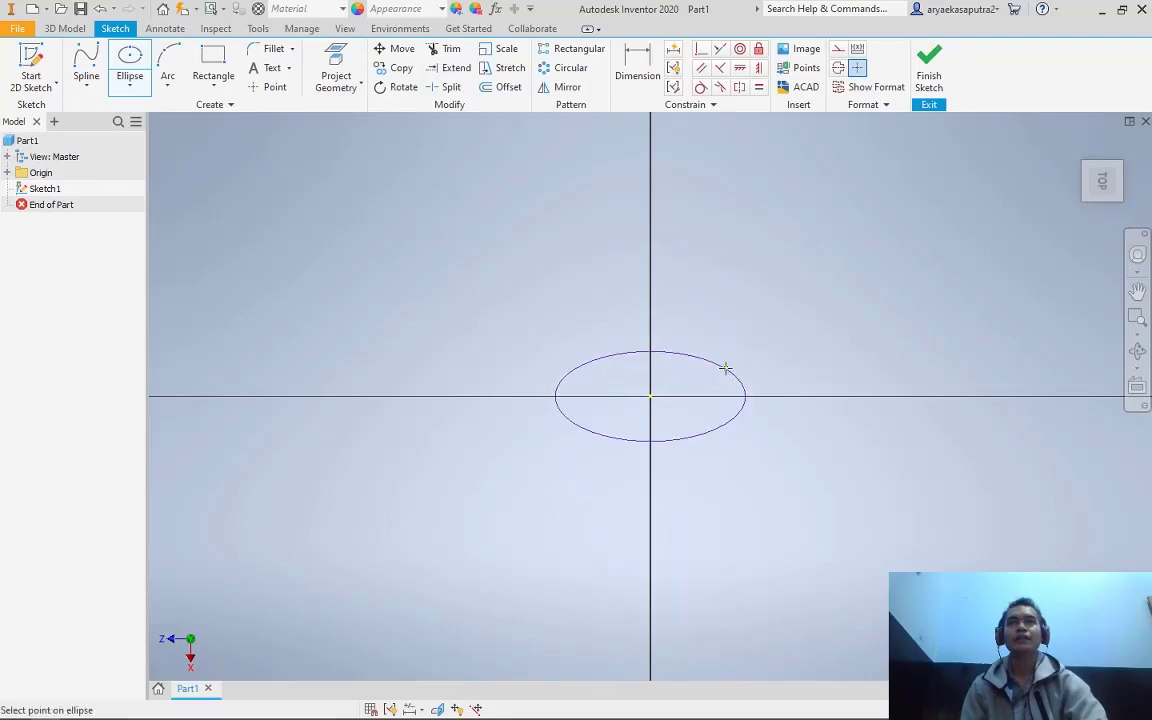
left_click(651, 290)
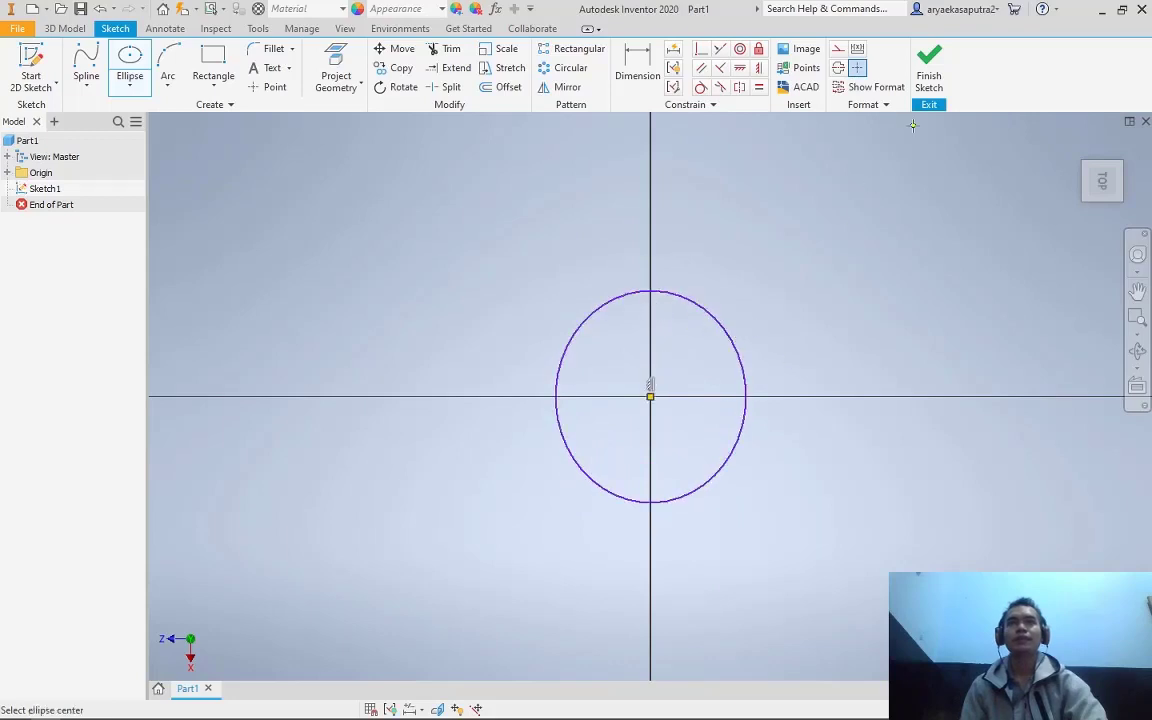
Sketch a wide two-point center rectangle above and to the left of the ellipse
left_click(208, 88)
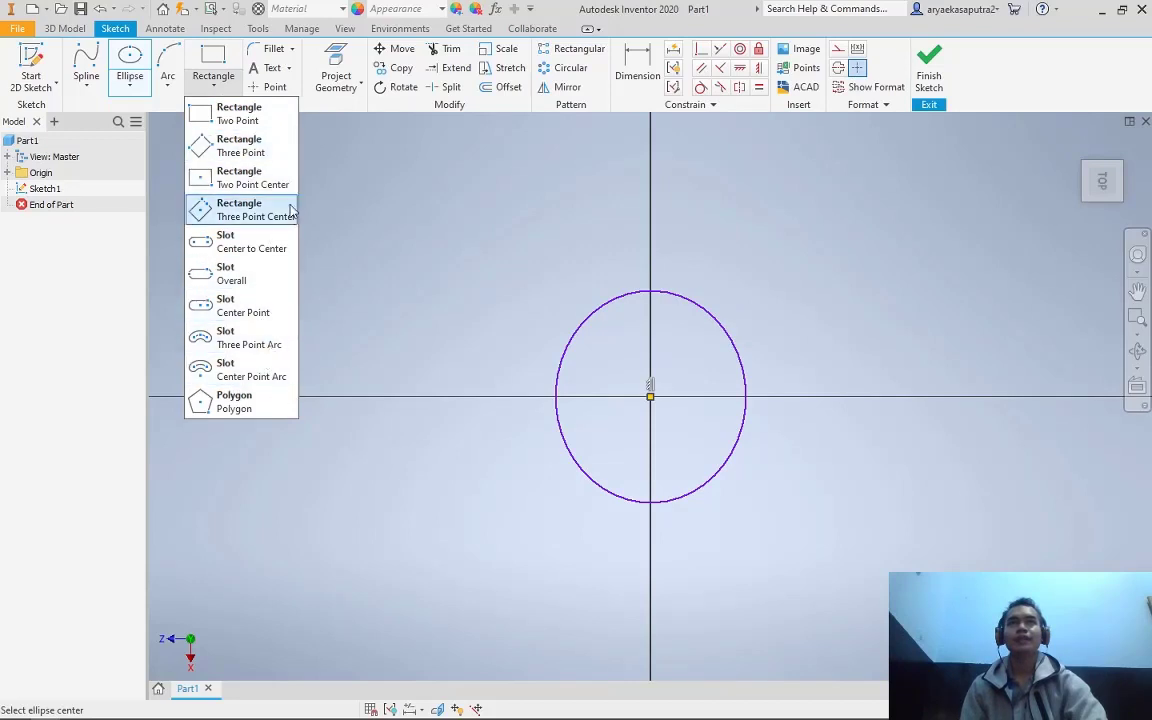
left_click(232, 92)
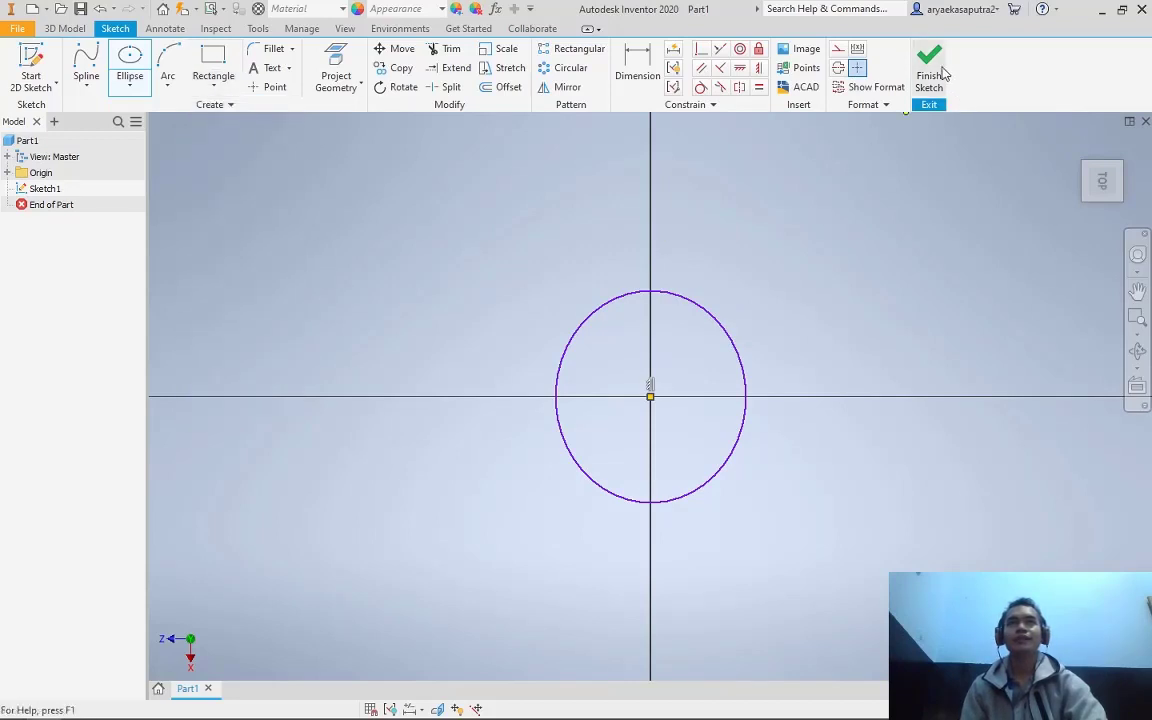
left_click(213, 90)
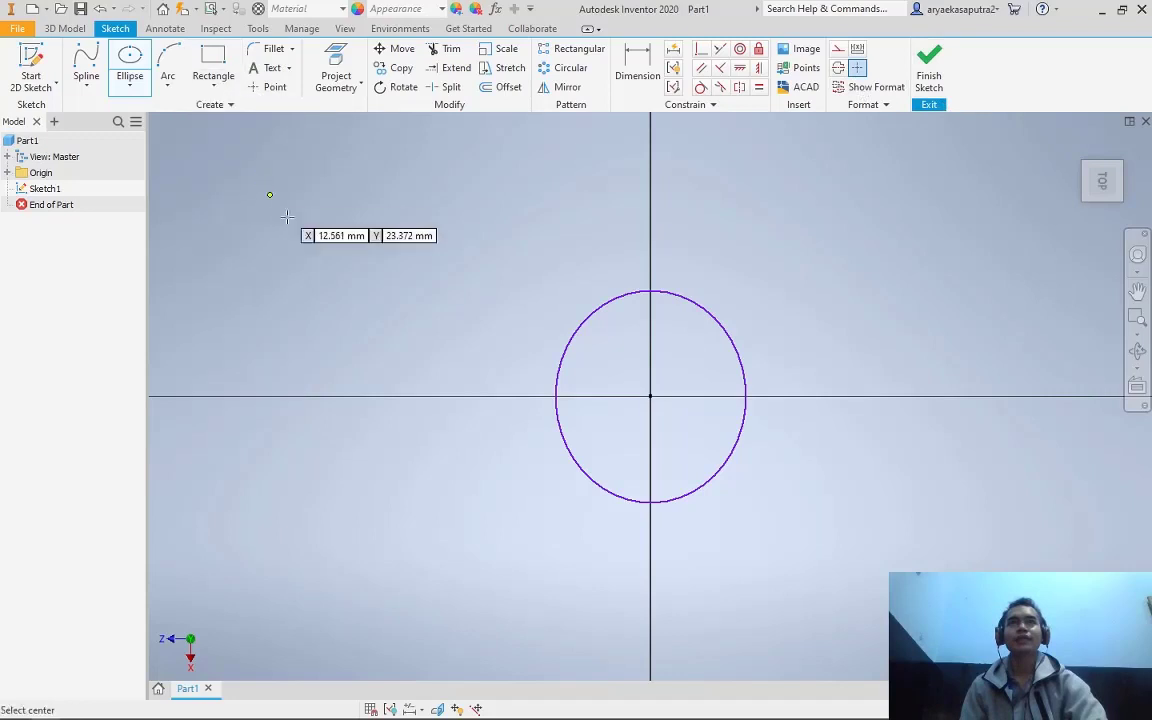
left_click(303, 247)
left_click(422, 183)
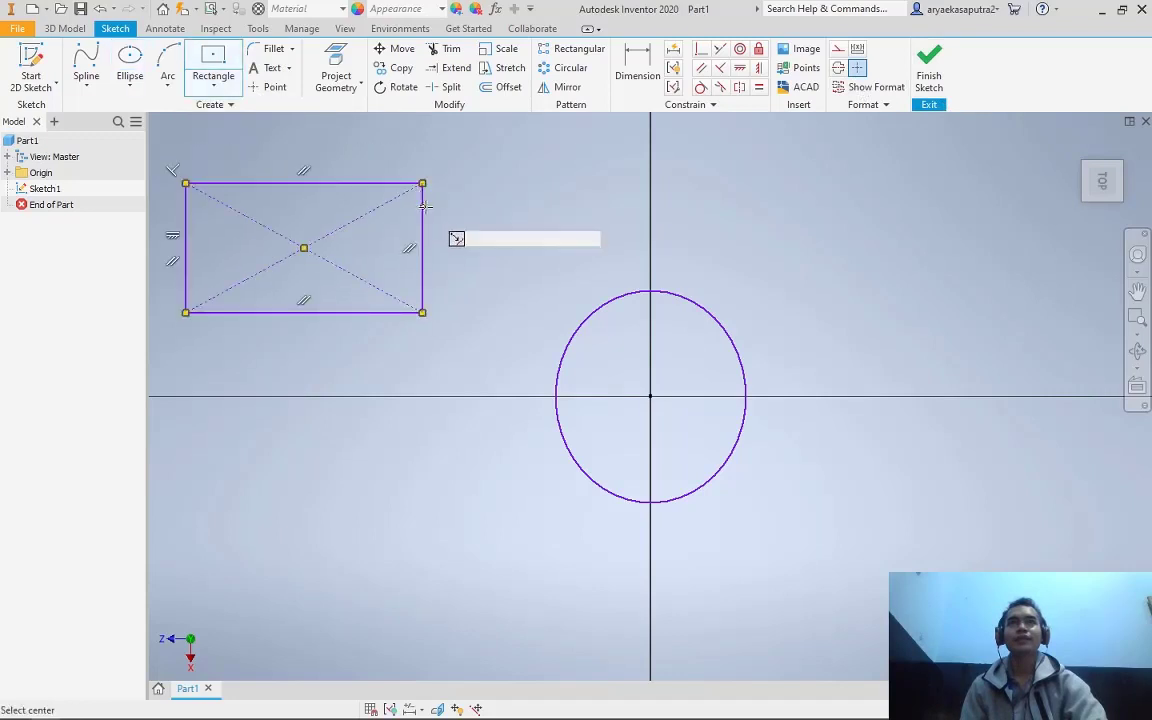
Sketch two wide three-point rectangles below the horizontal axis, one under the center rectangle and one lower, nearer the vertical axis
left_click(213, 90)
left_click(215, 145)
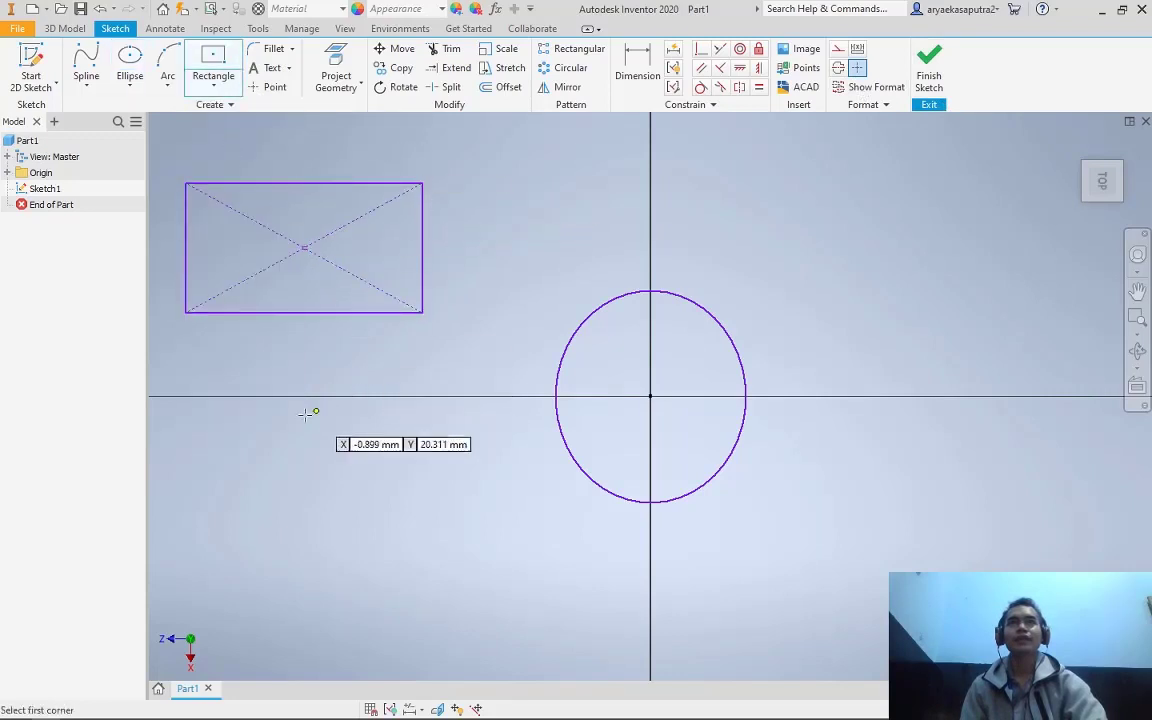
left_click(268, 420)
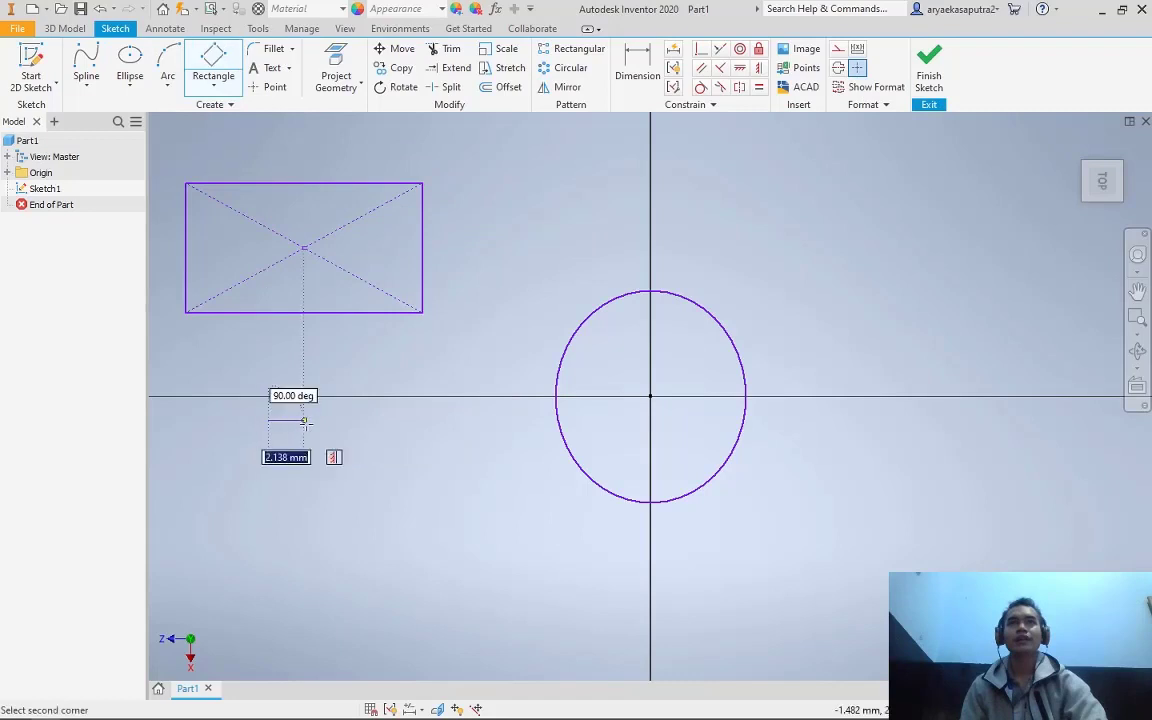
left_click(440, 420)
left_click(440, 489)
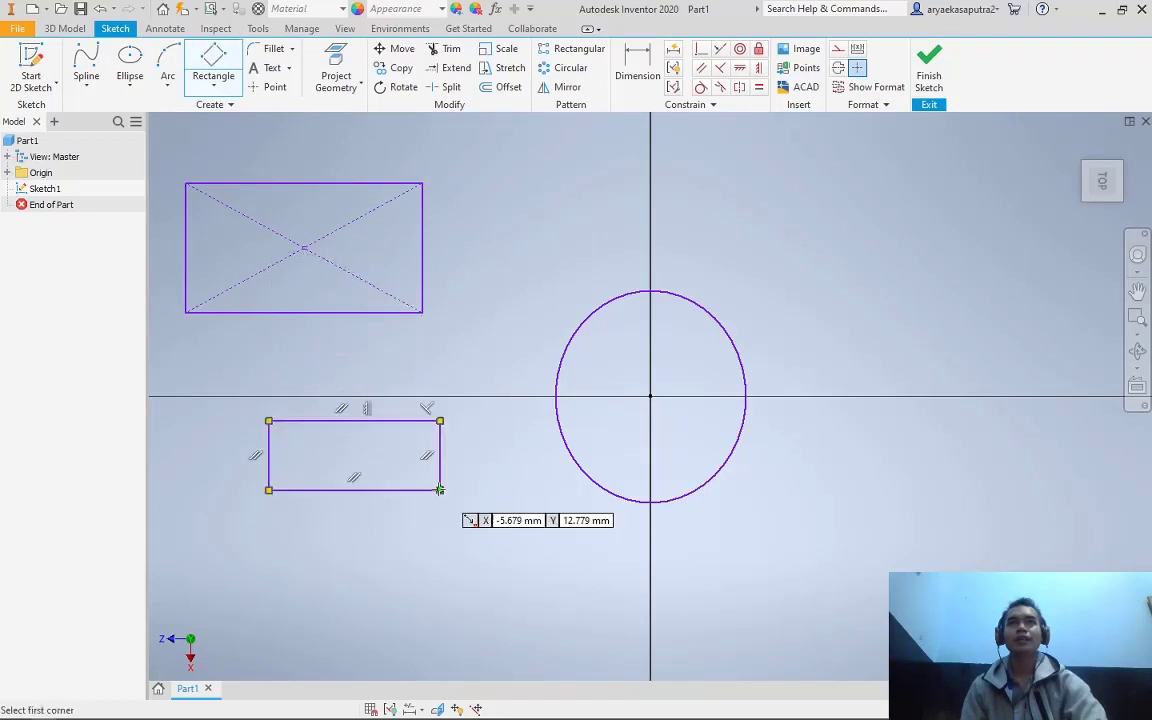
left_click(440, 543)
left_click(440, 636)
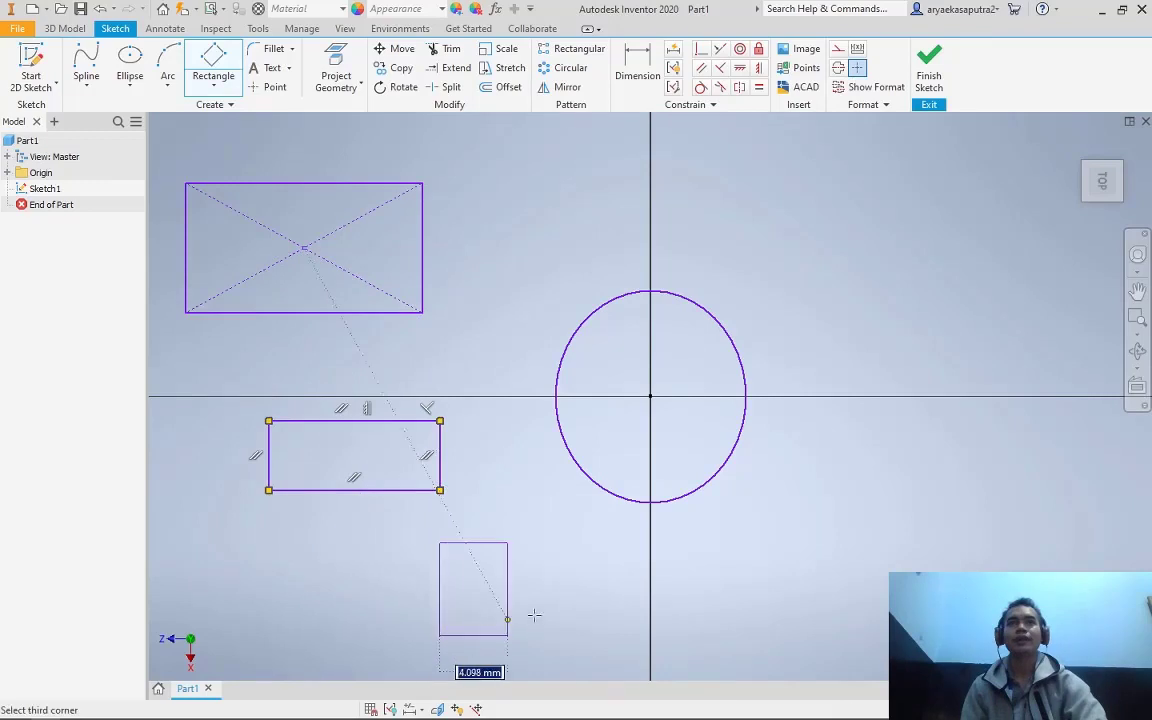
left_click(600, 614)
Sketch a three-point center rectangle about 10.5 mm by 5.3 mm above the ellipse, centred on the vertical axis
left_click(168, 84)
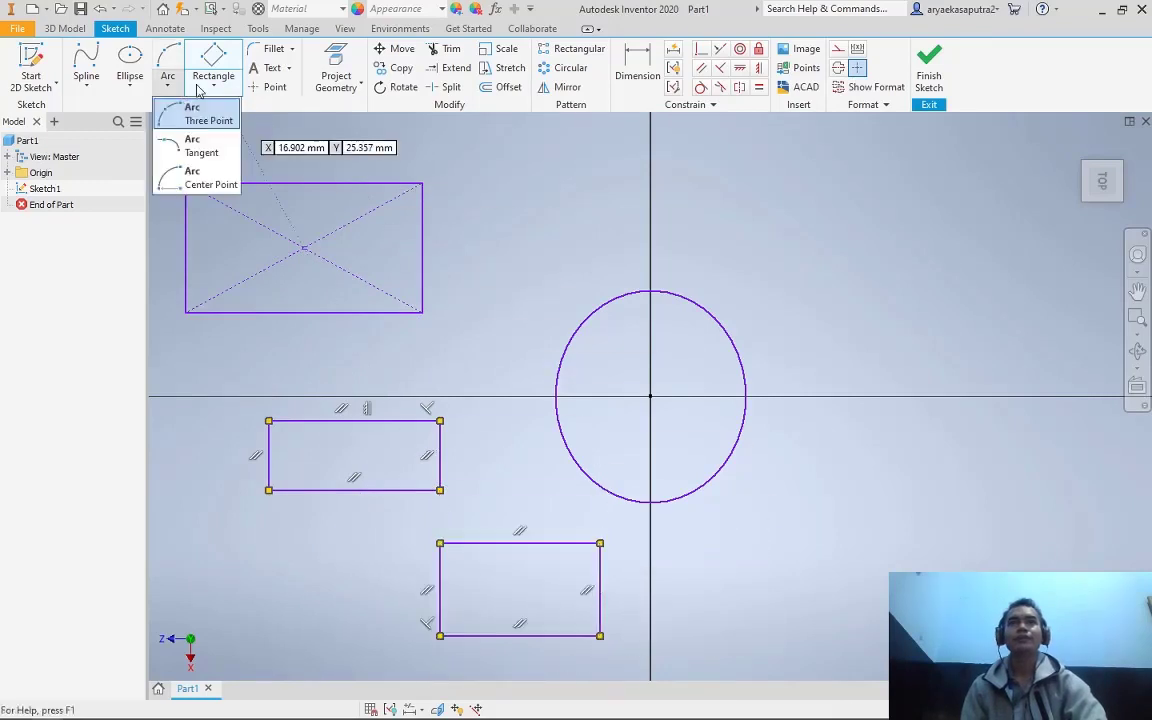
left_click(212, 85)
left_click(250, 209)
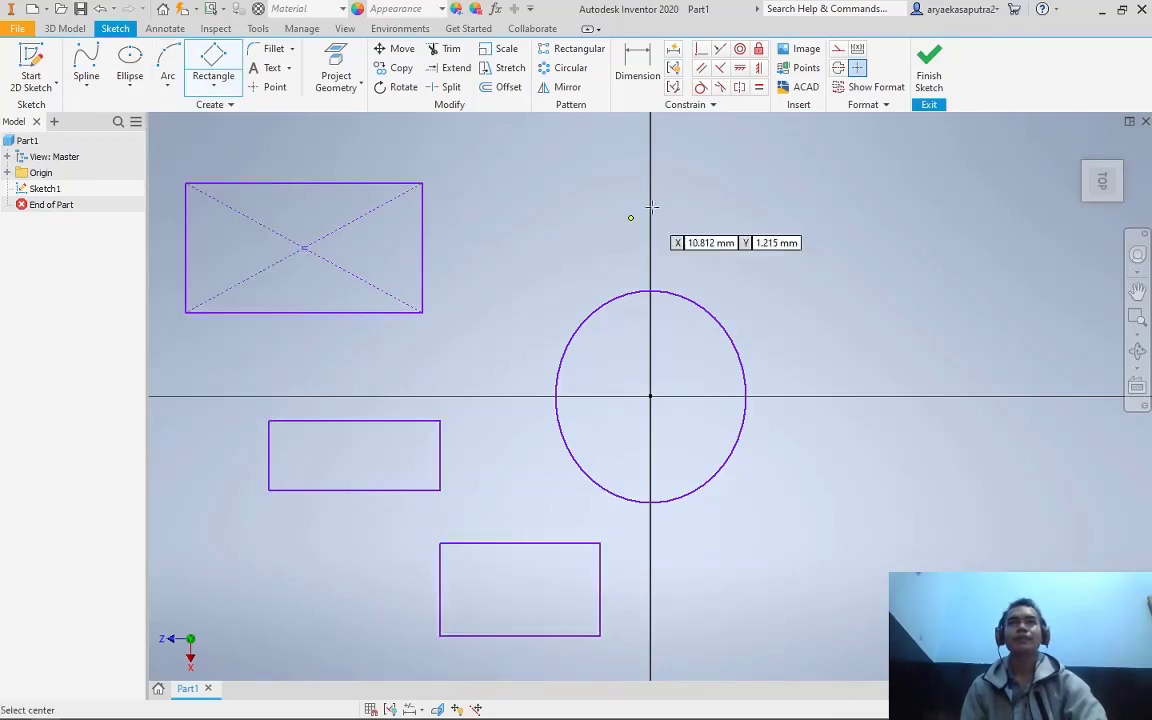
left_click(650, 205)
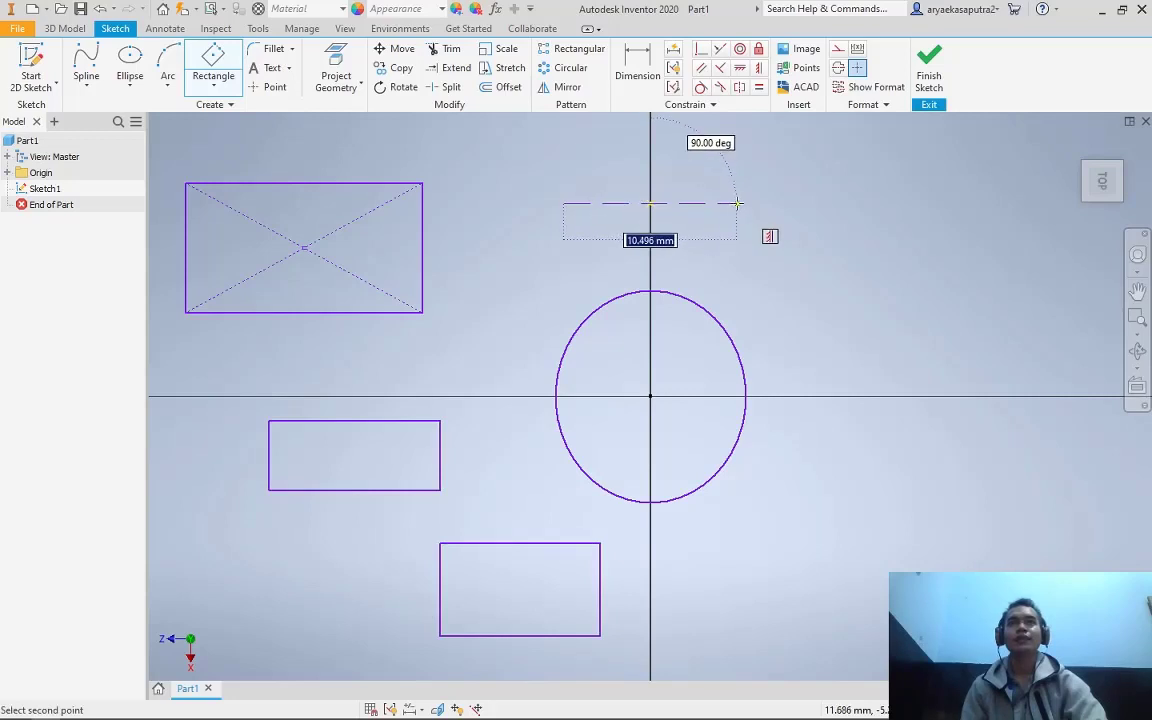
left_click(737, 204)
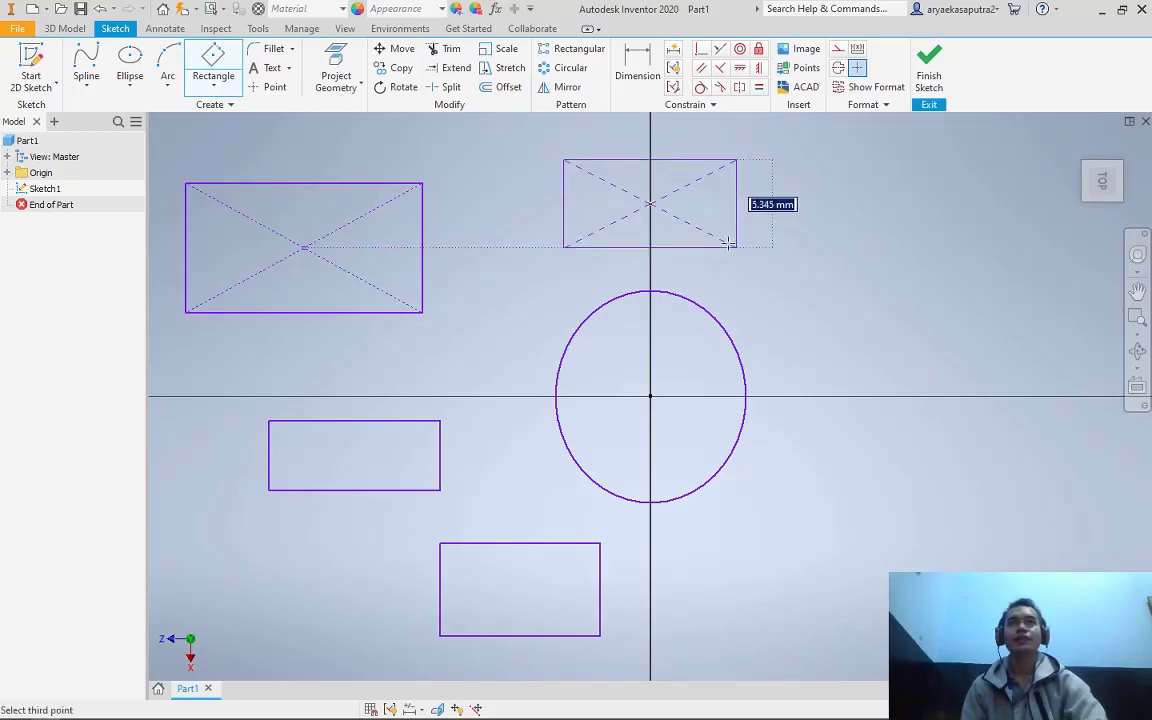
left_click(735, 248)
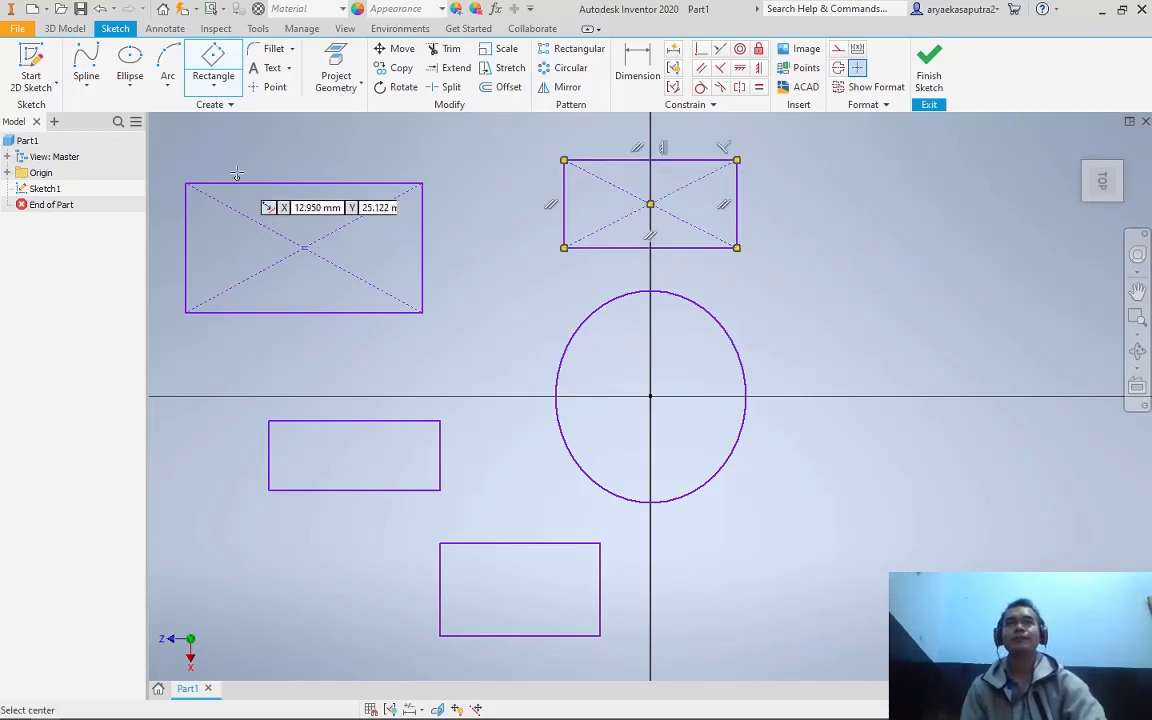
Undo the four sketched rectangles and the ellipse
left_click(208, 92)
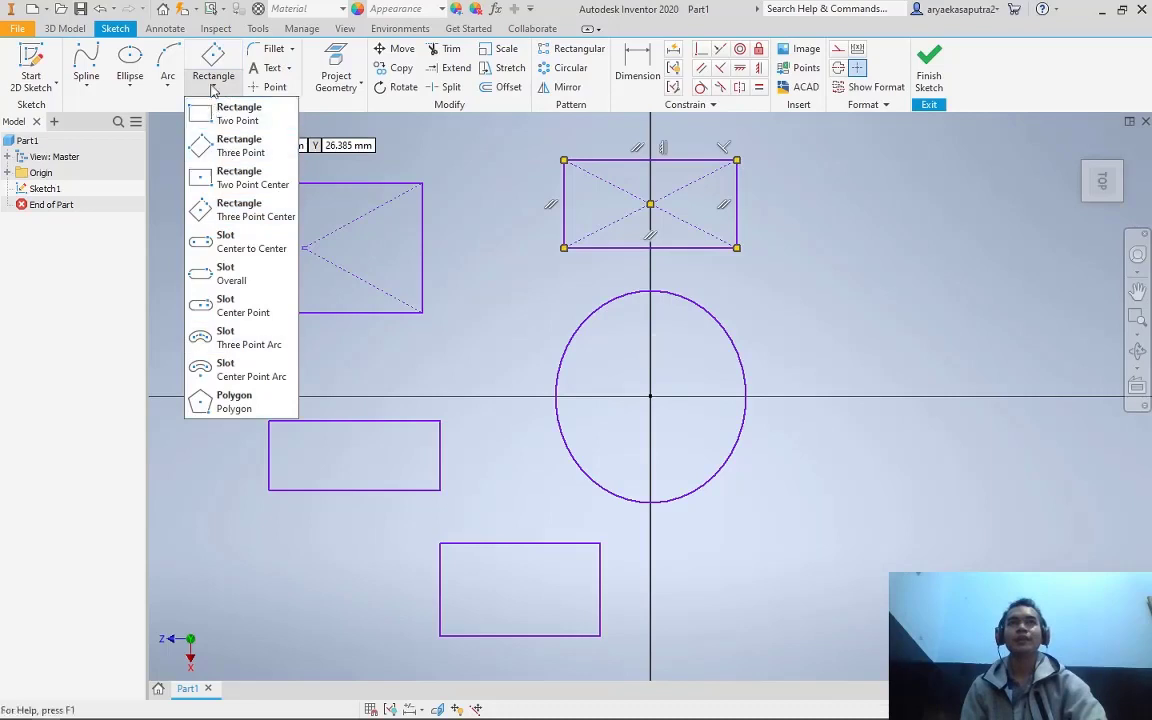
left_click(212, 90)
key("ctrl+z")
key("ctrl+z")
key("ctrl+z")
key("ctrl+z")
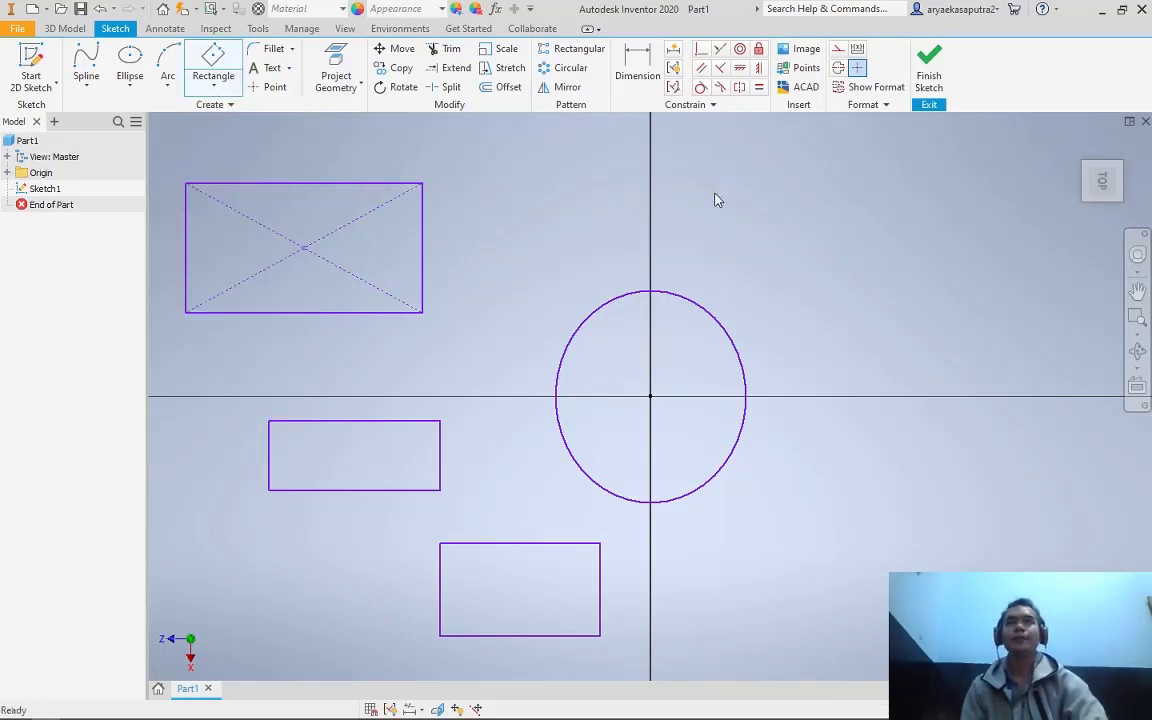
key("ctrl+z")
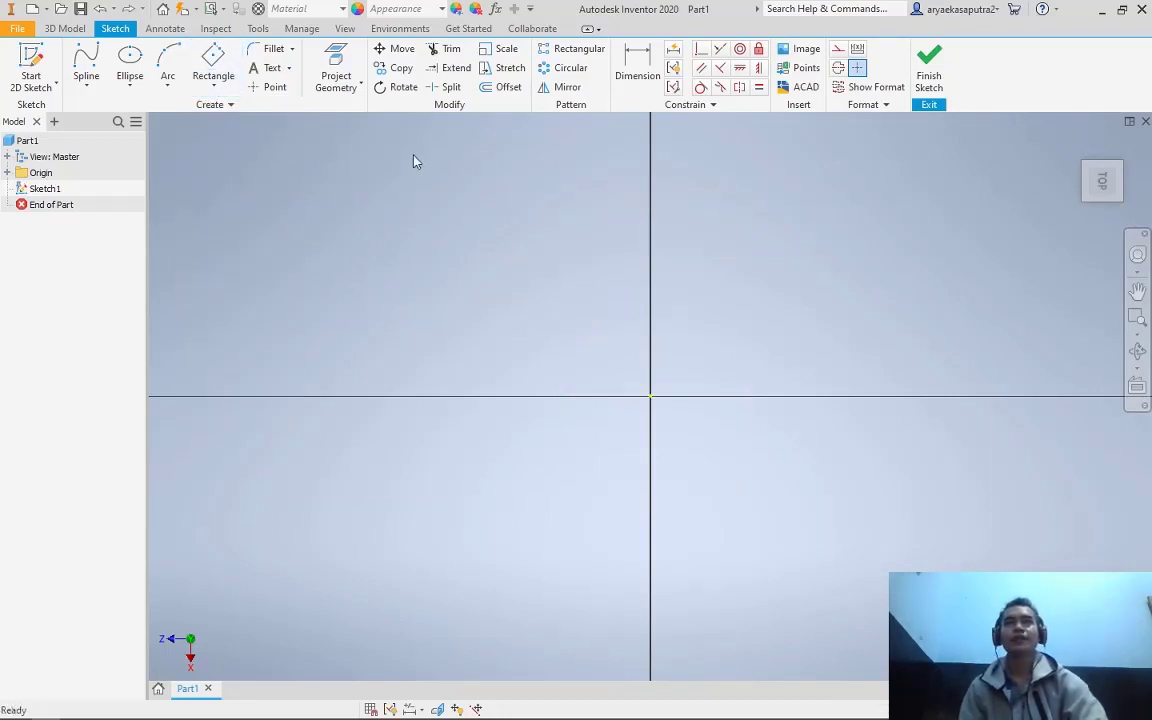
left_click(280, 50)
left_click(292, 49)
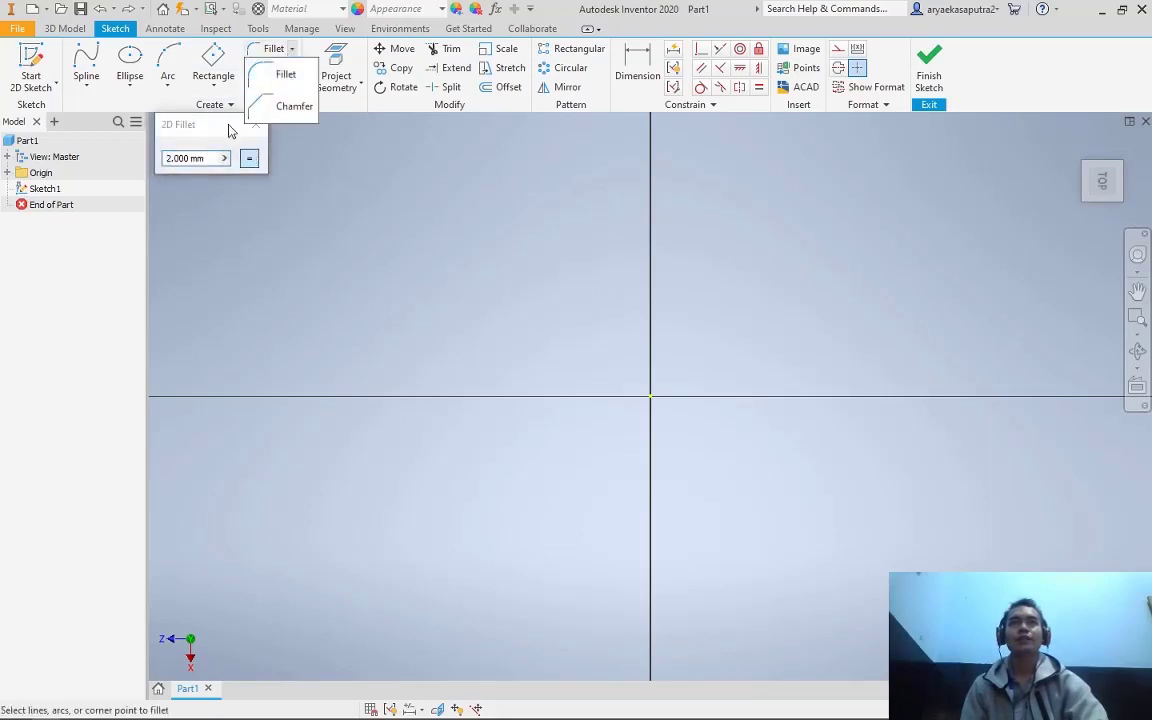
left_click(256, 124)
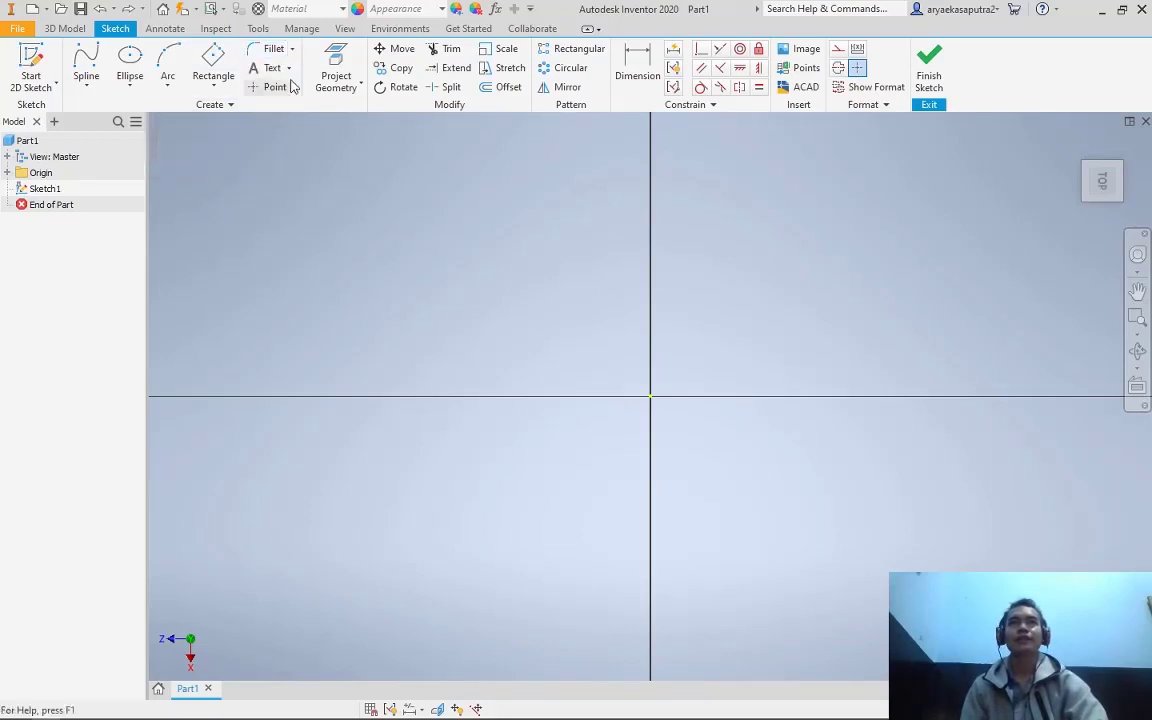
left_click(289, 68)
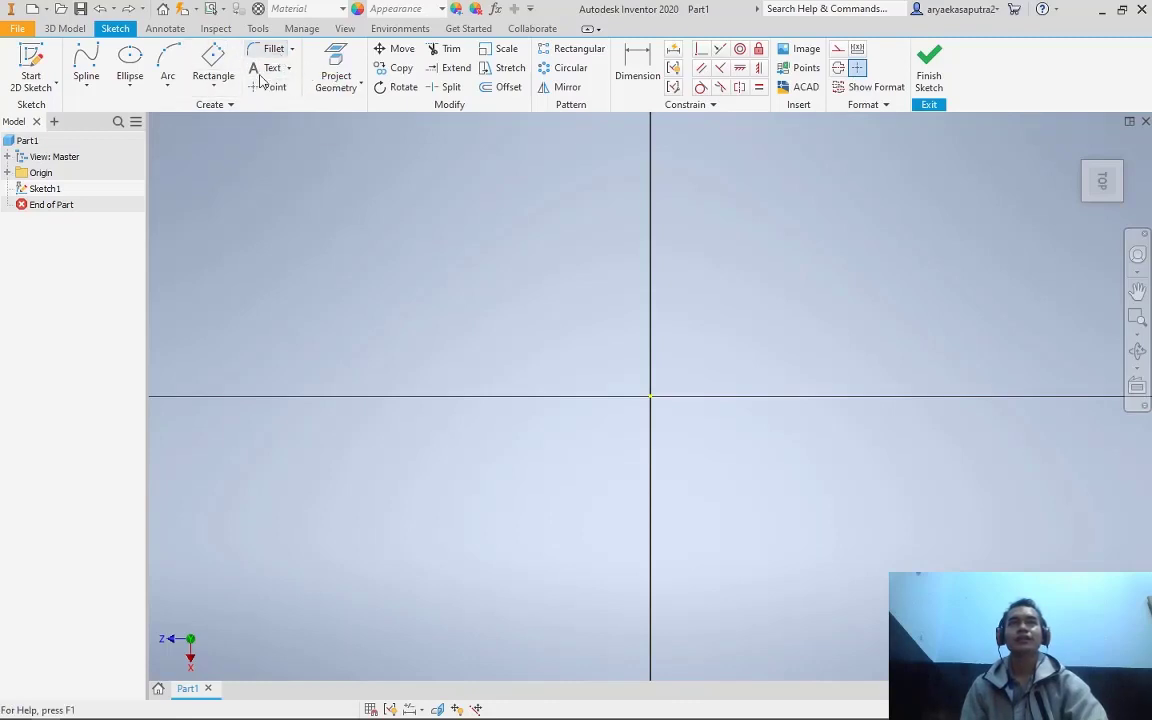
Sketch a 10 mm by 10 mm two-point center rectangle centred on the sketch origin
left_click(212, 86)
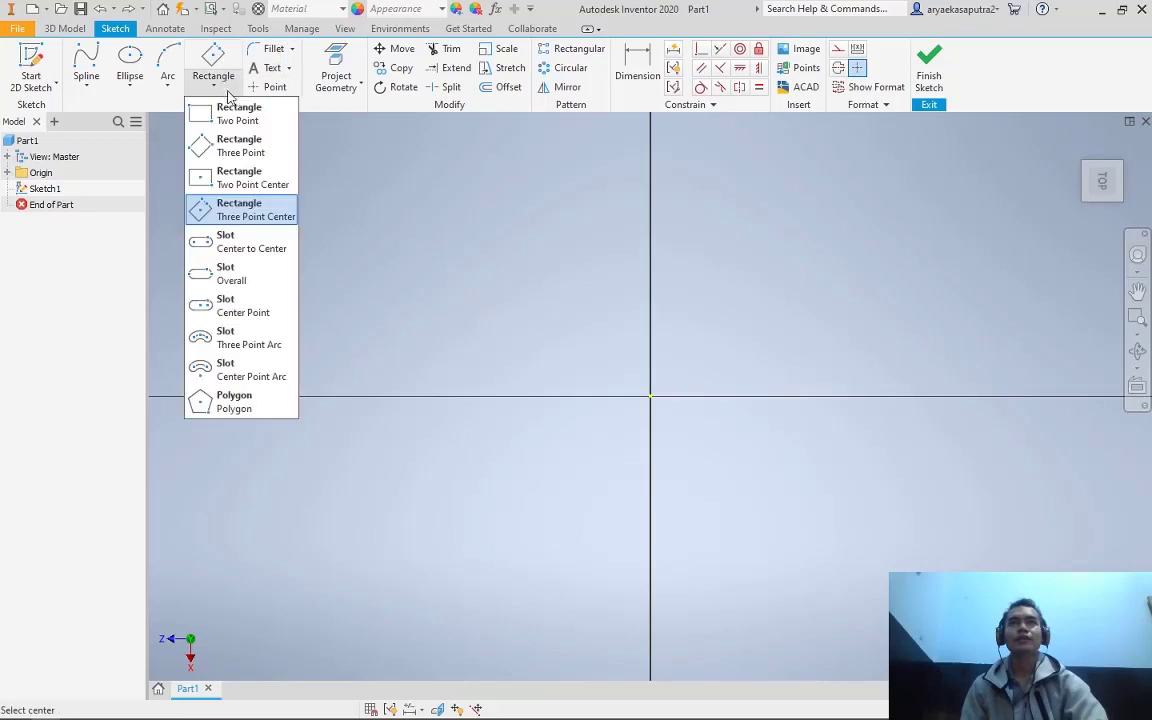
left_click(268, 183)
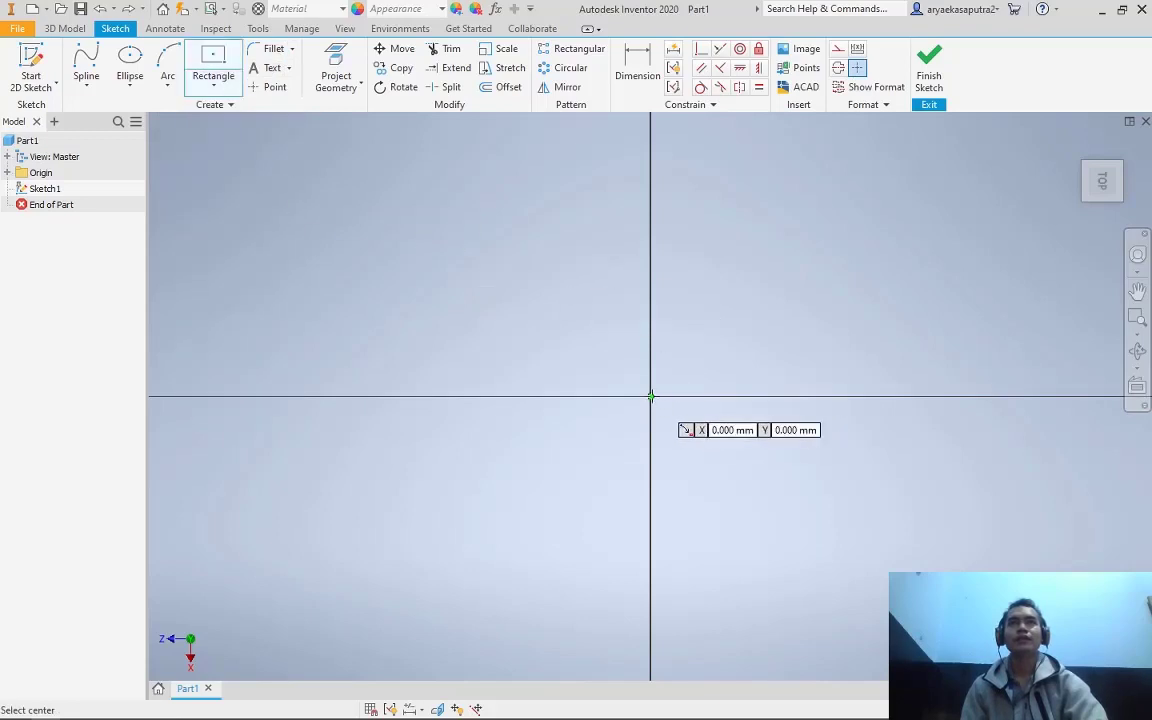
left_click(650, 396)
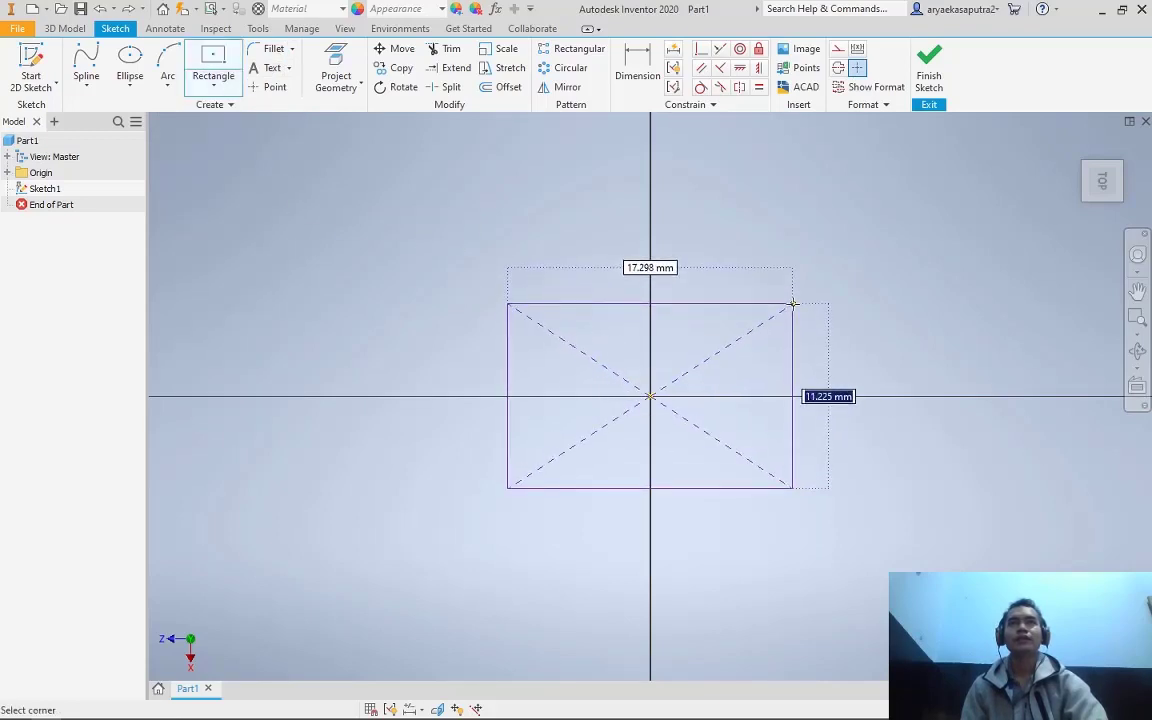
type("10")
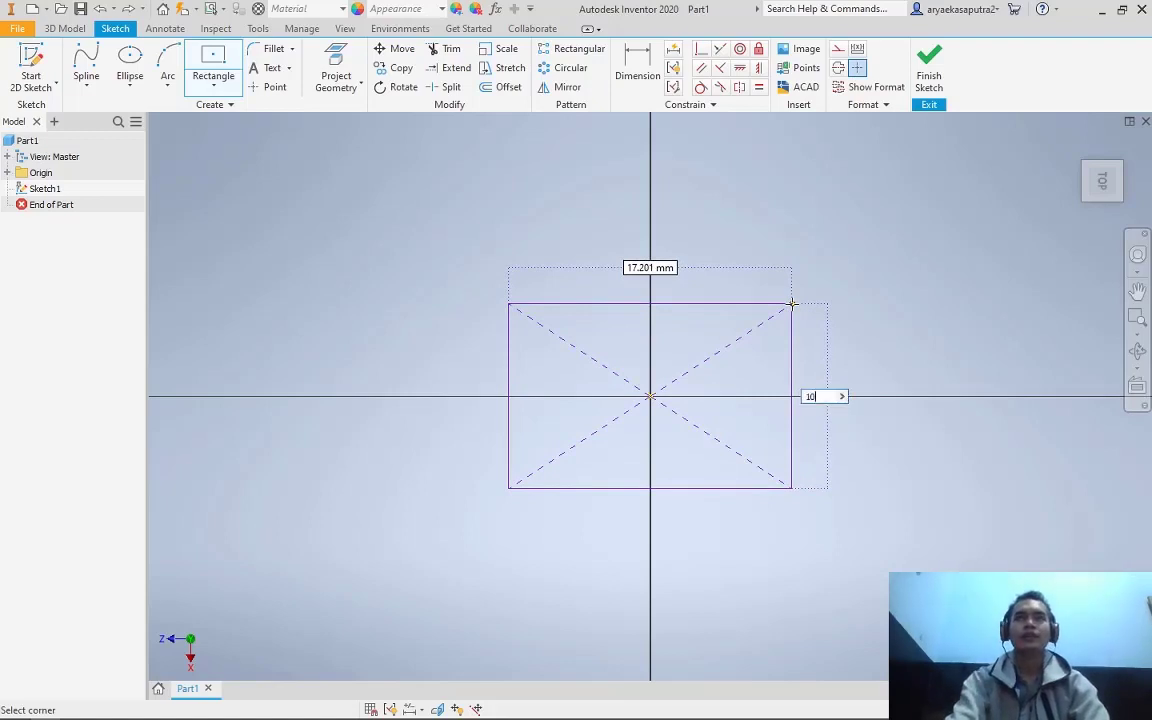
key("Tab")
type("10")
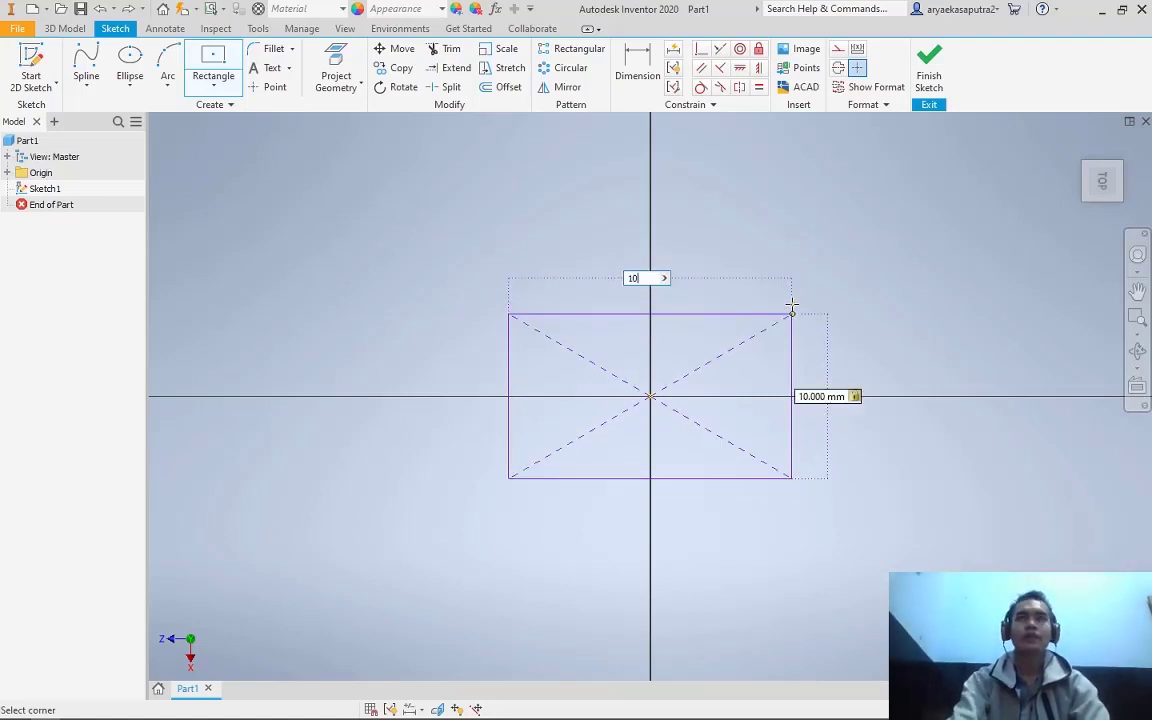
key("Return")
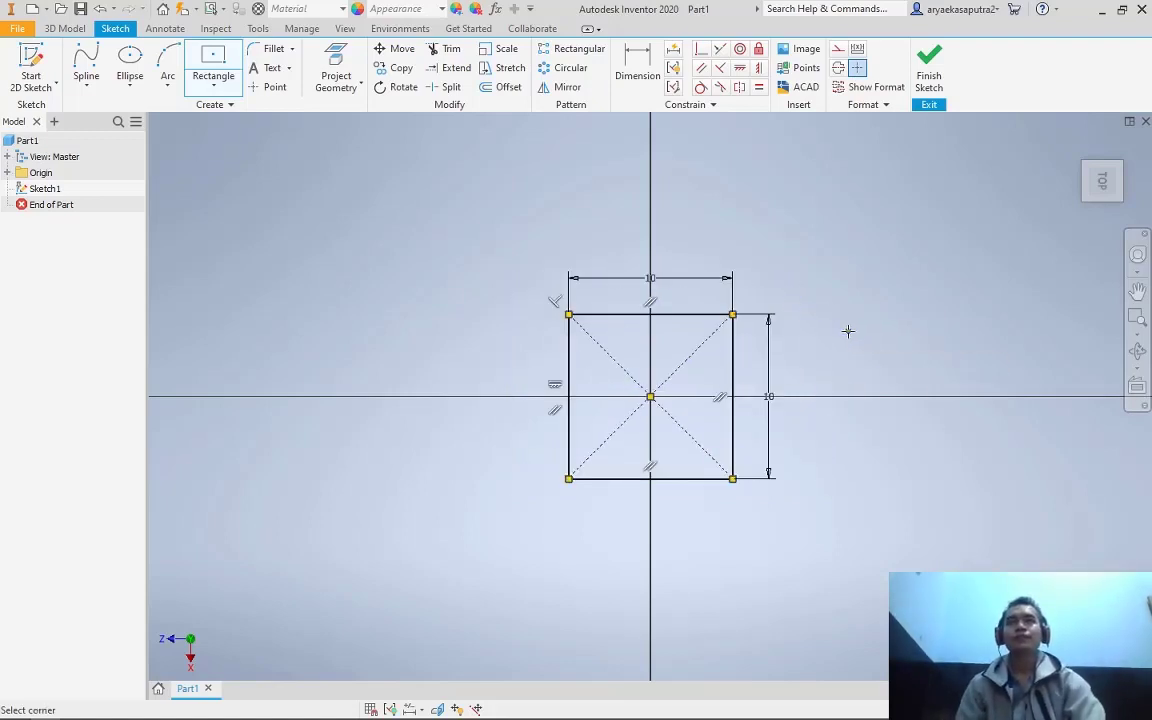
left_click(848, 331)
right_click(828, 321)
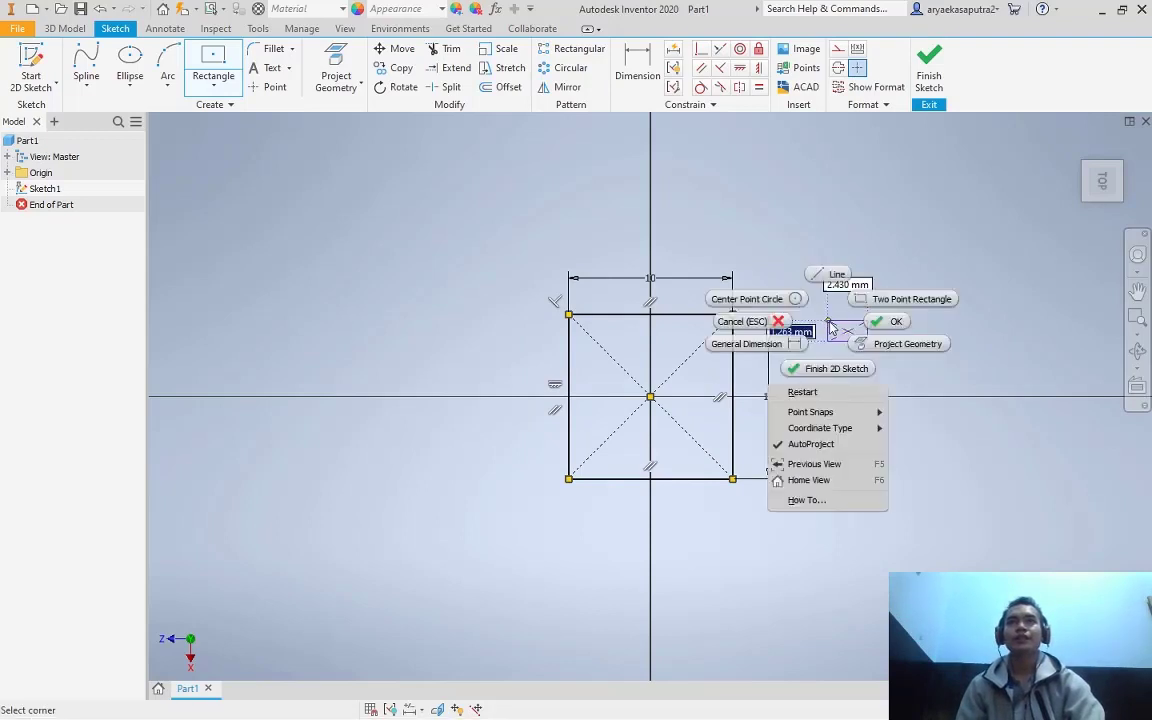
left_click(893, 322)
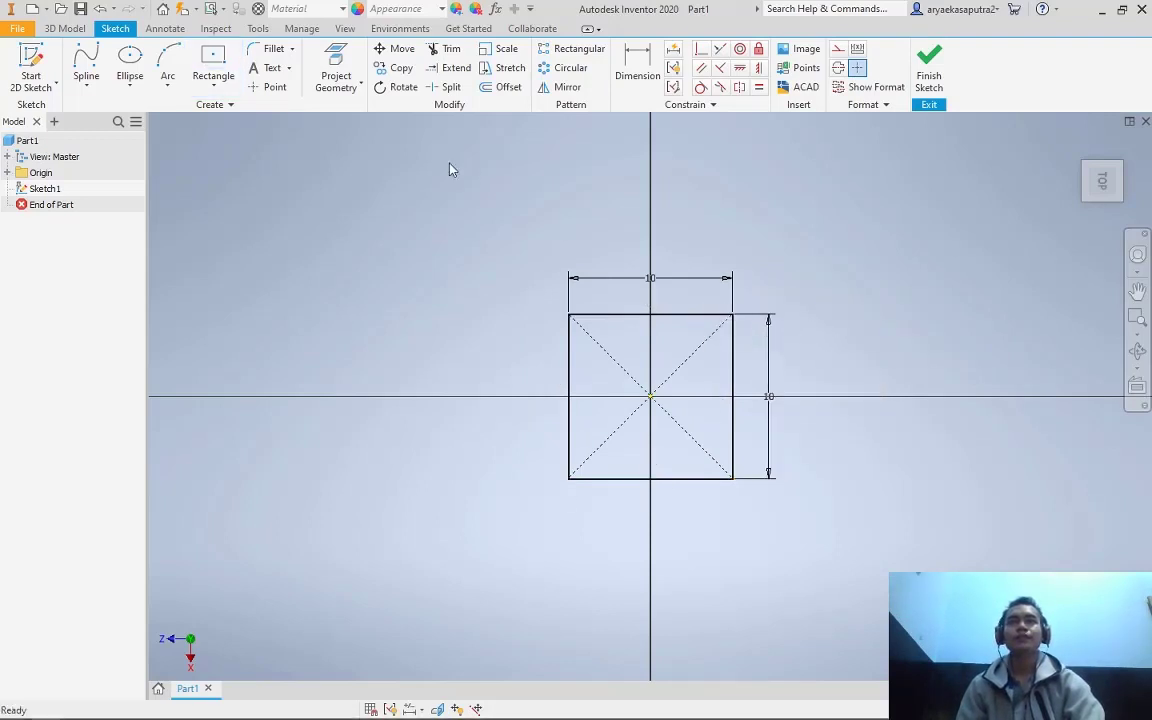
Fillet the square's upper-left corner with a 2 mm radius
scroll(620, 335, "up", 4)
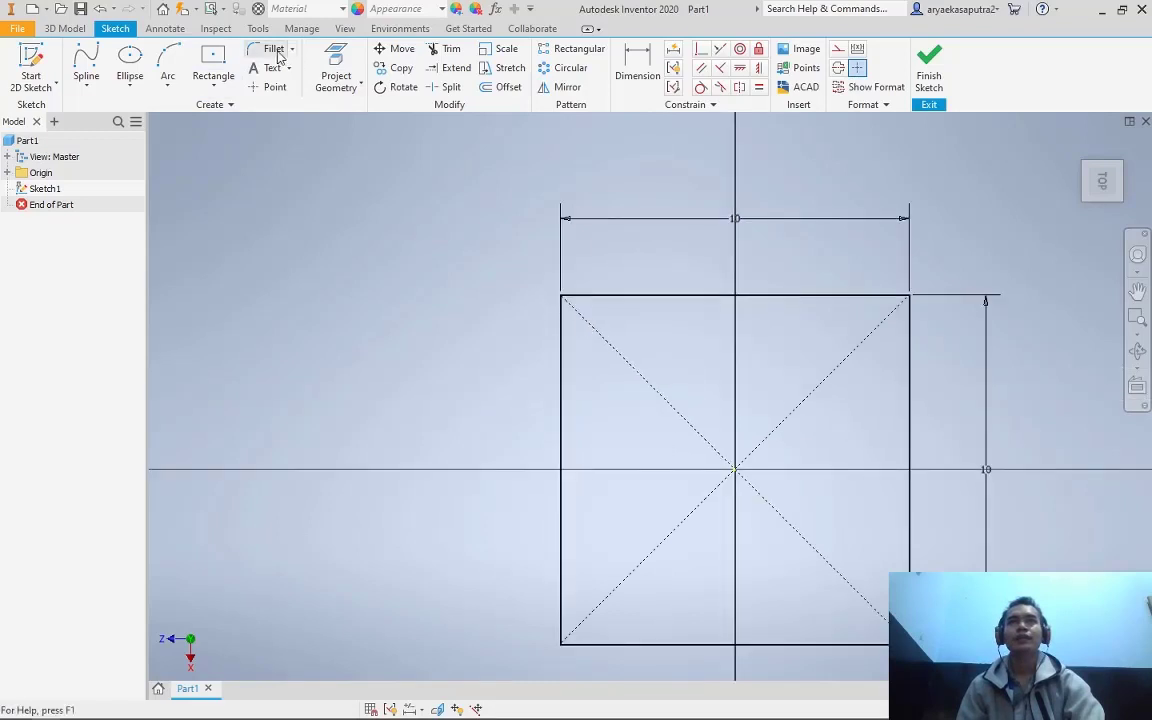
left_click(576, 313)
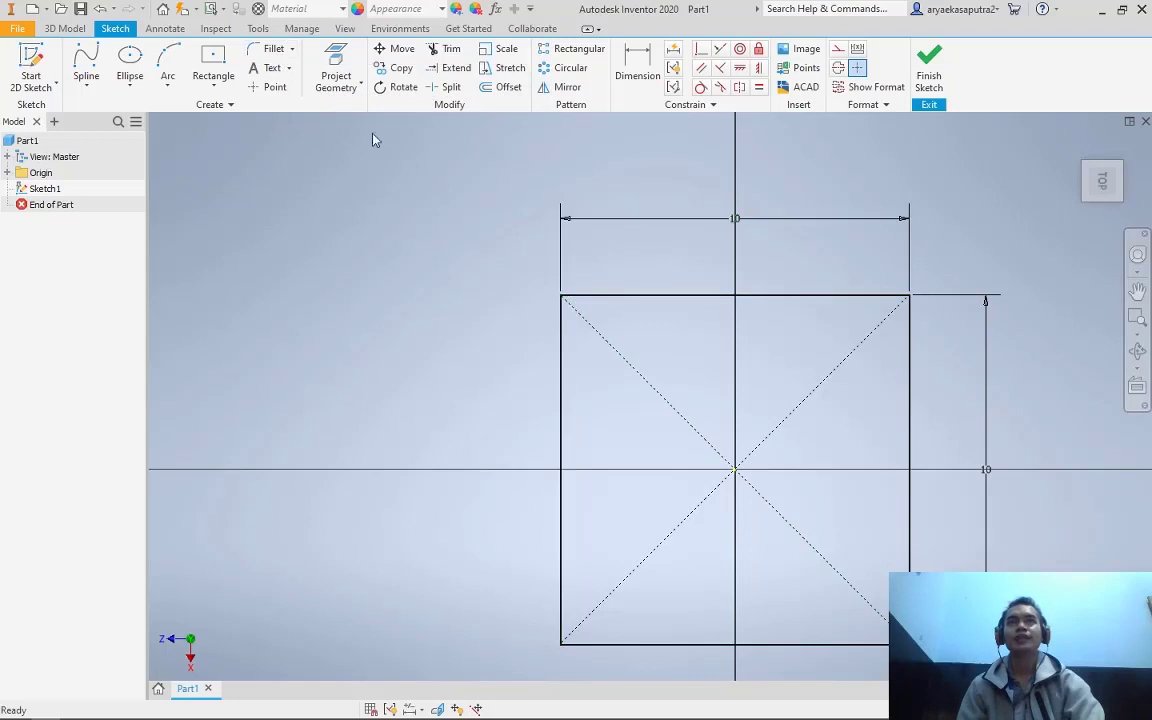
left_click(270, 49)
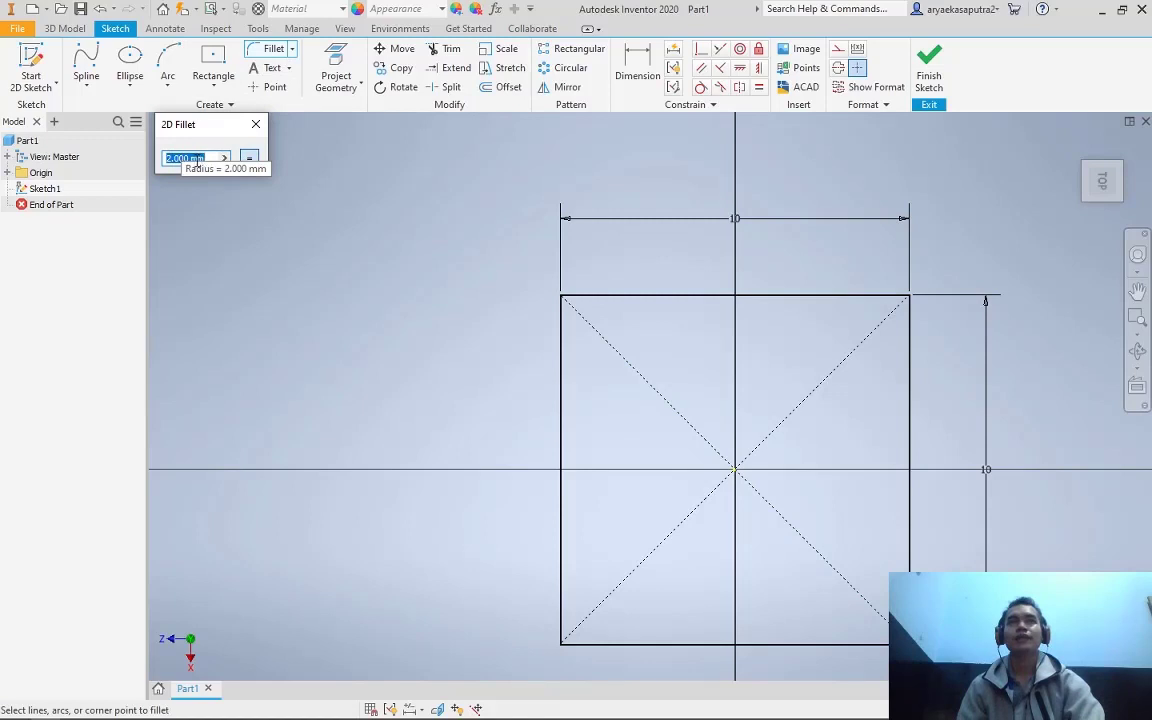
left_click(178, 158)
left_click(561, 340)
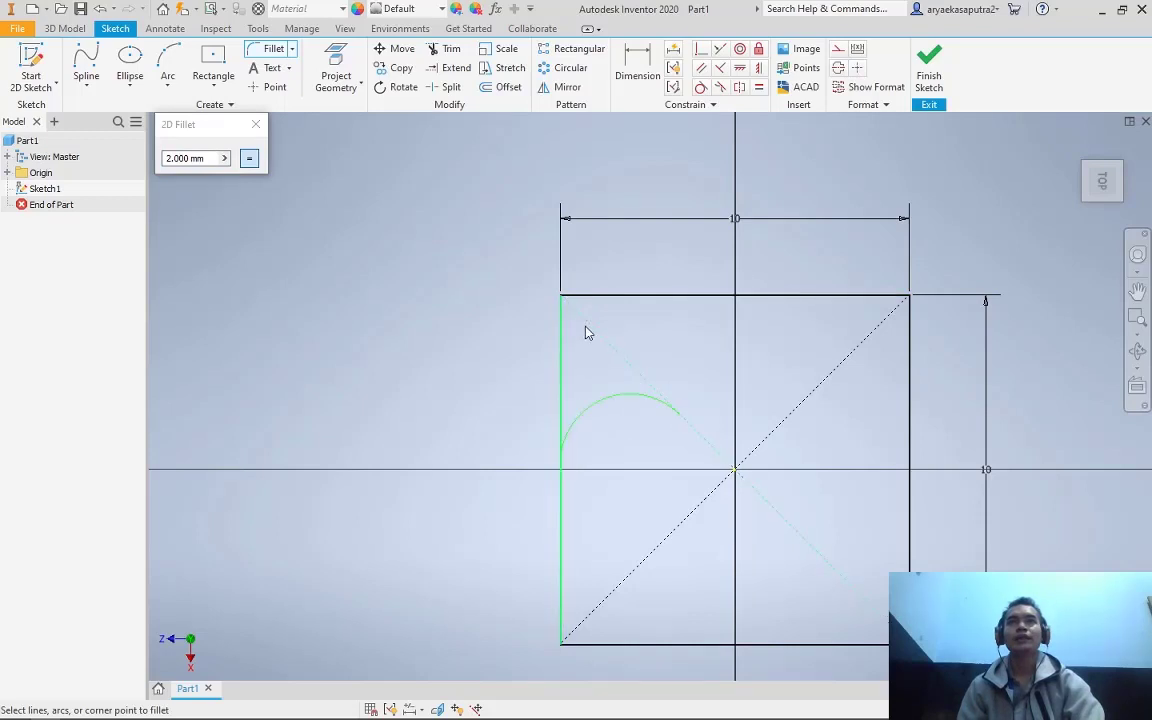
left_click(636, 297)
Set the fillet radius to 1 mm and round the square's upper-right corner
left_click(168, 158)
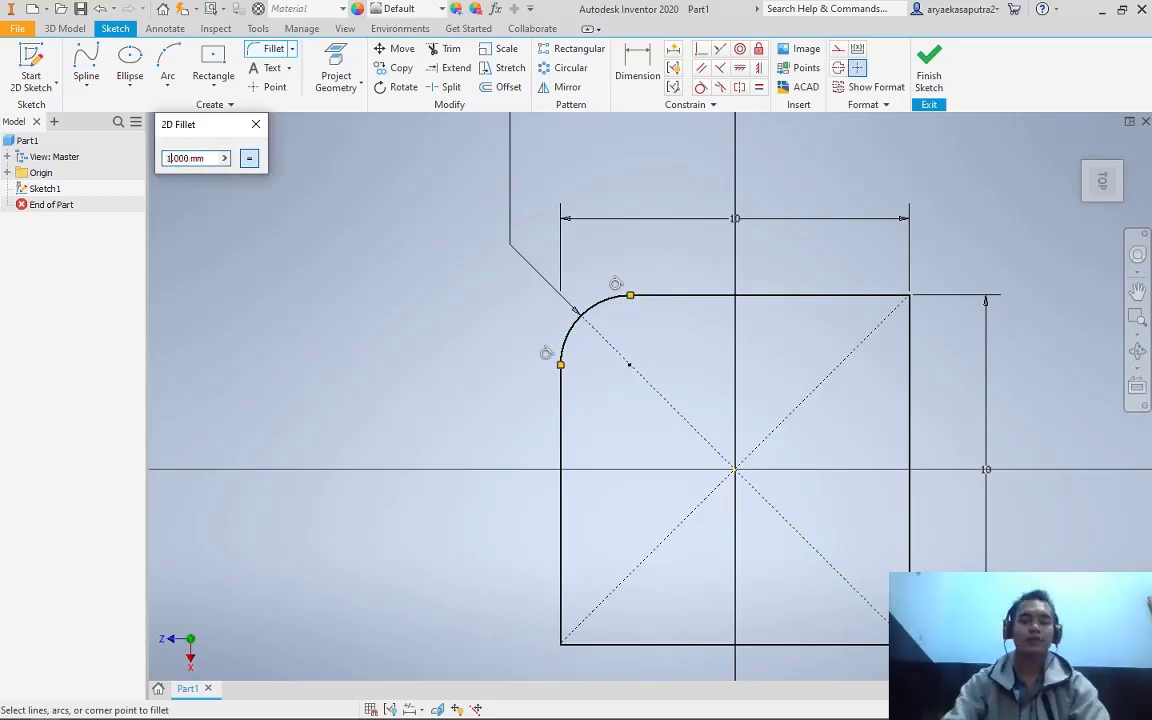
key("BackSpace")
type("1")
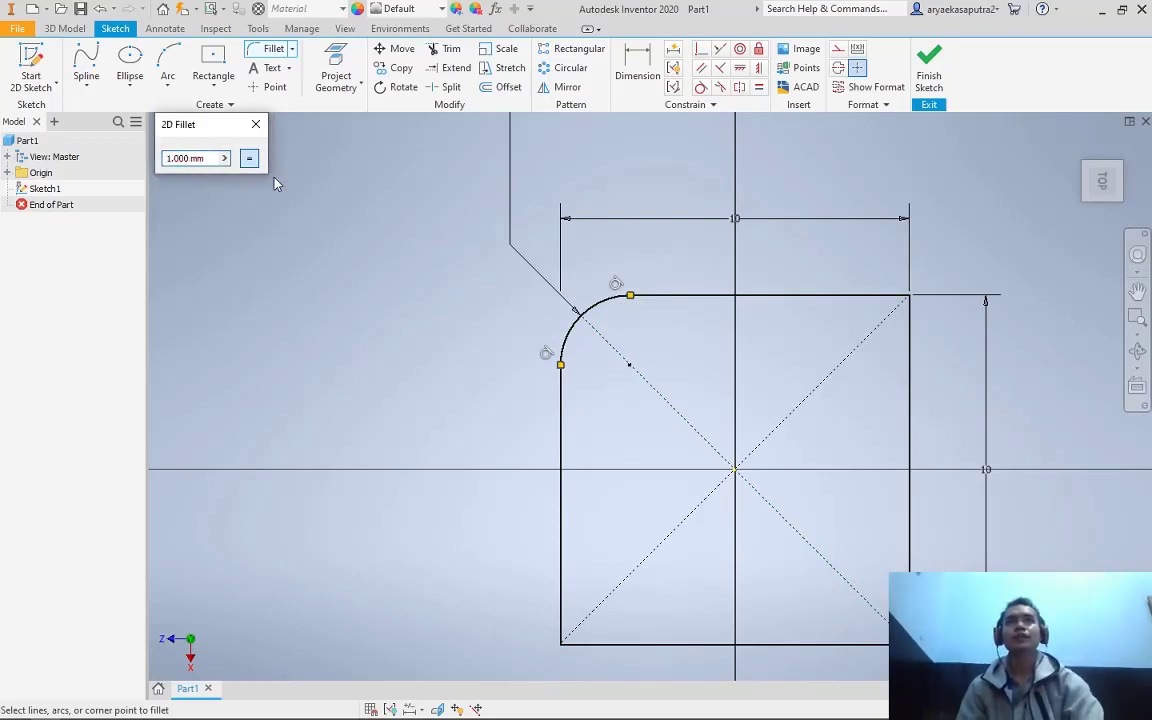
left_click(862, 297)
left_click(912, 353)
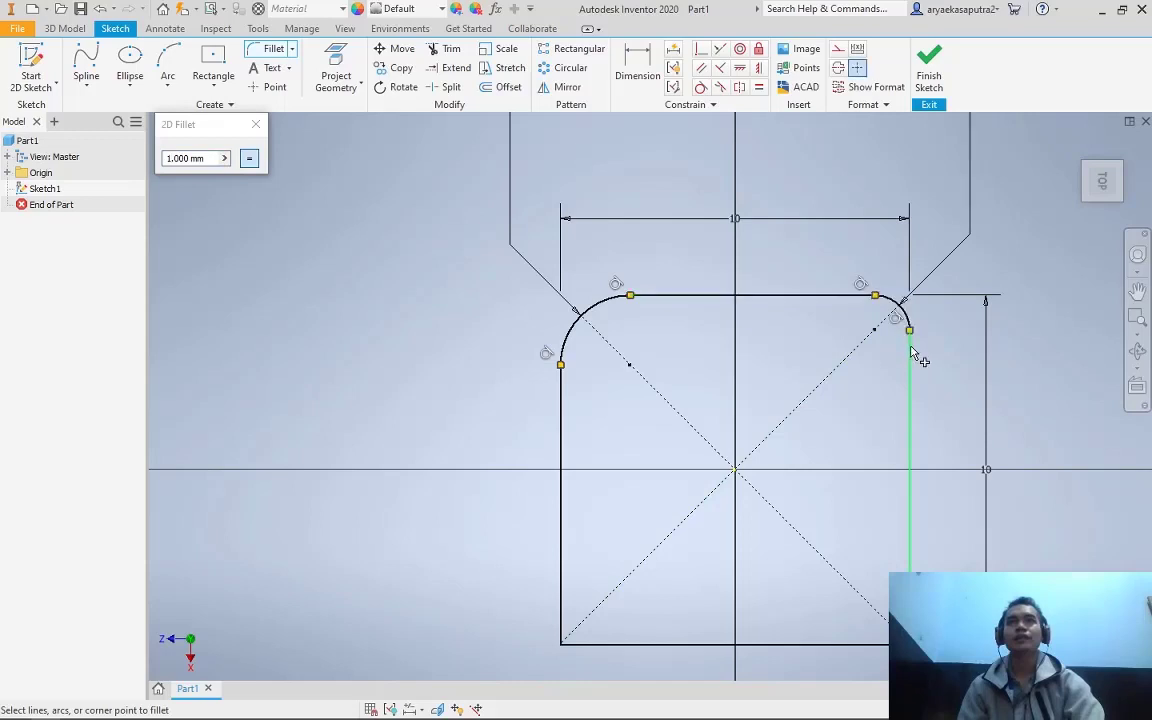
Set the fillet radius to 5 mm and round both lower corners of the square
left_click(173, 160)
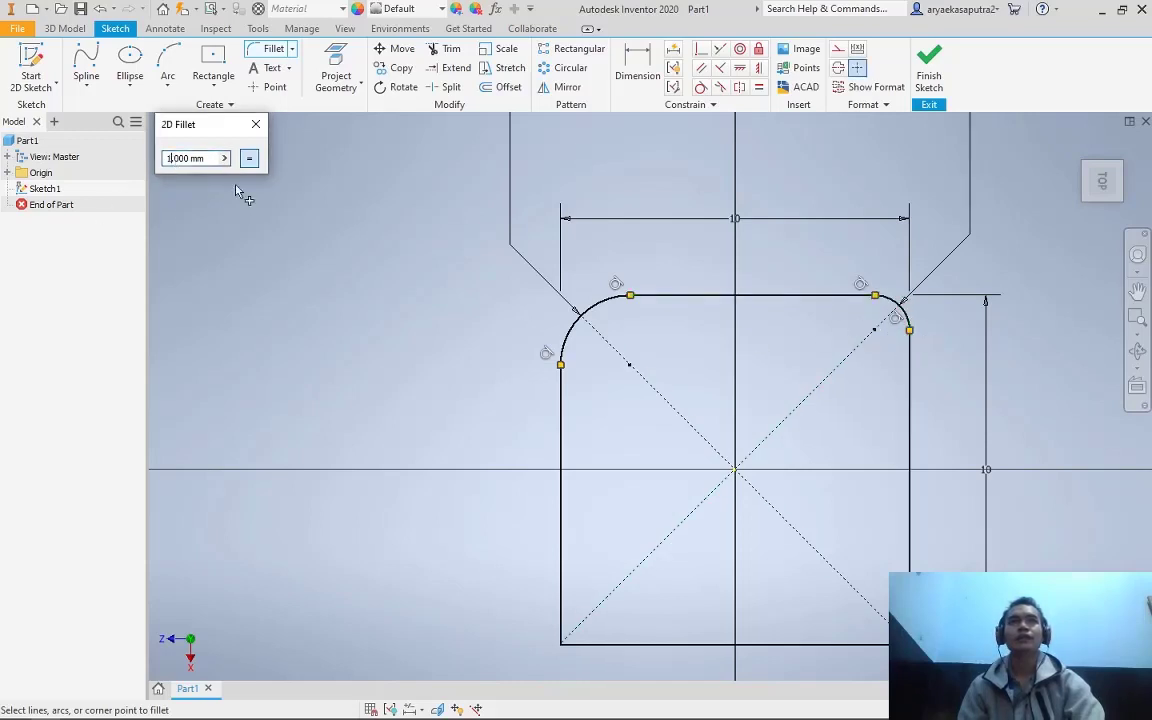
type("5.")
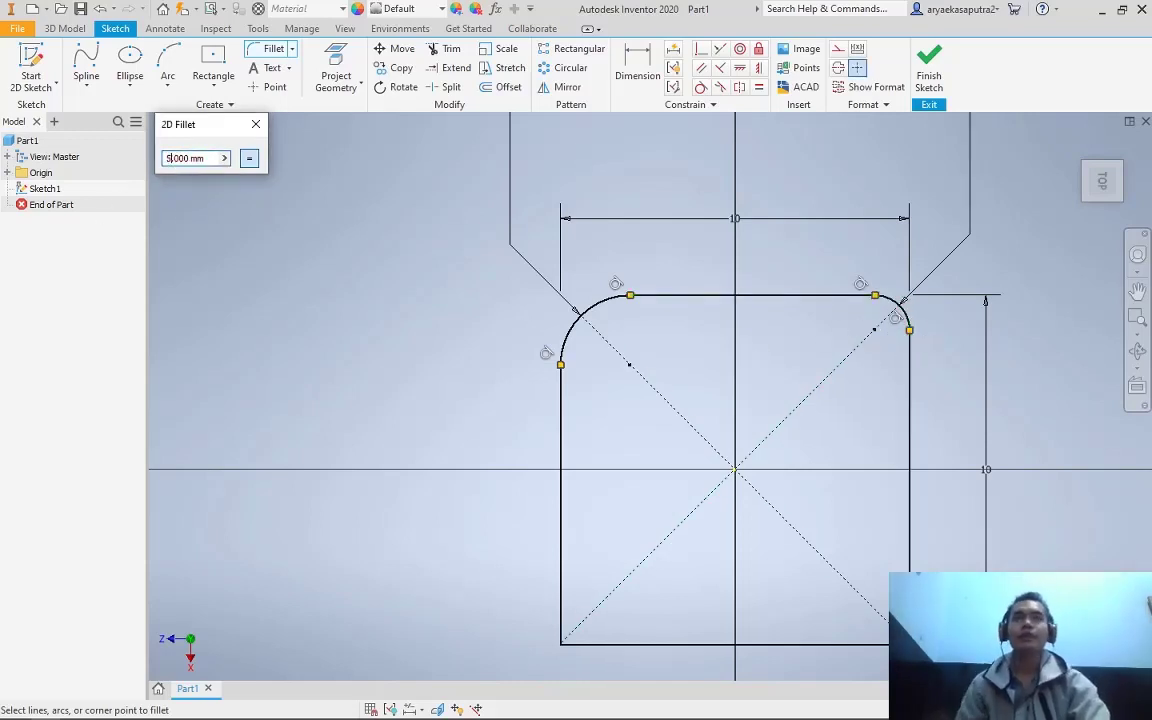
left_click(566, 647)
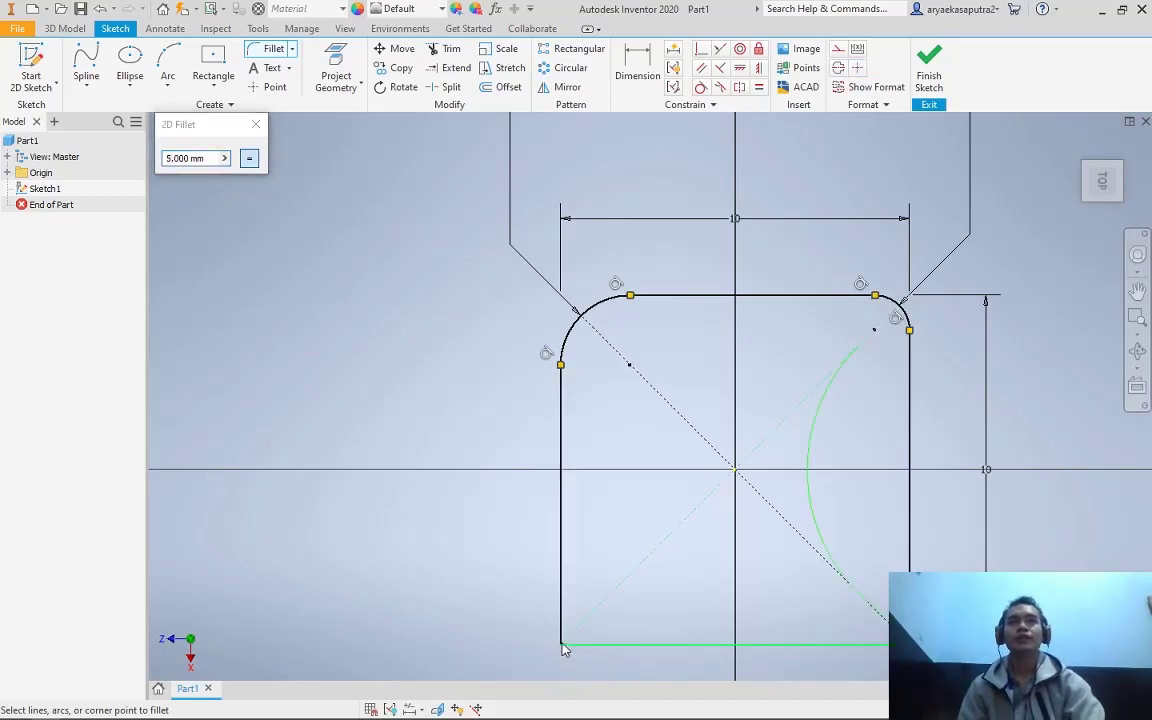
left_click(565, 625)
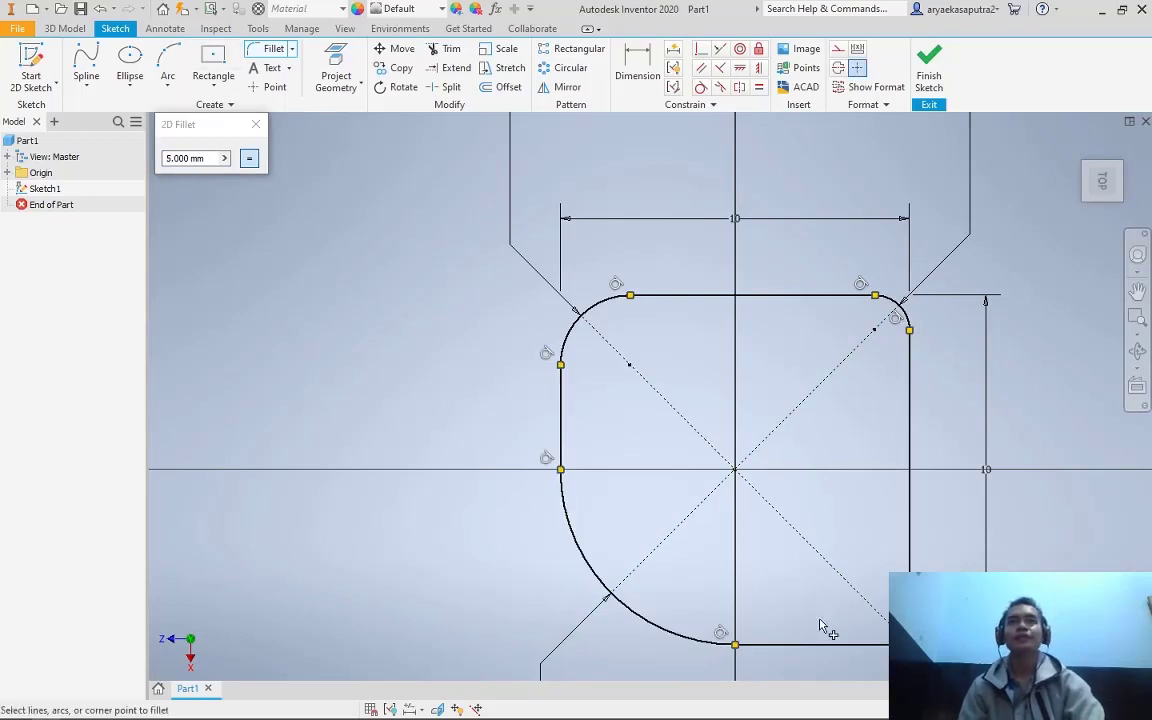
left_click(900, 620)
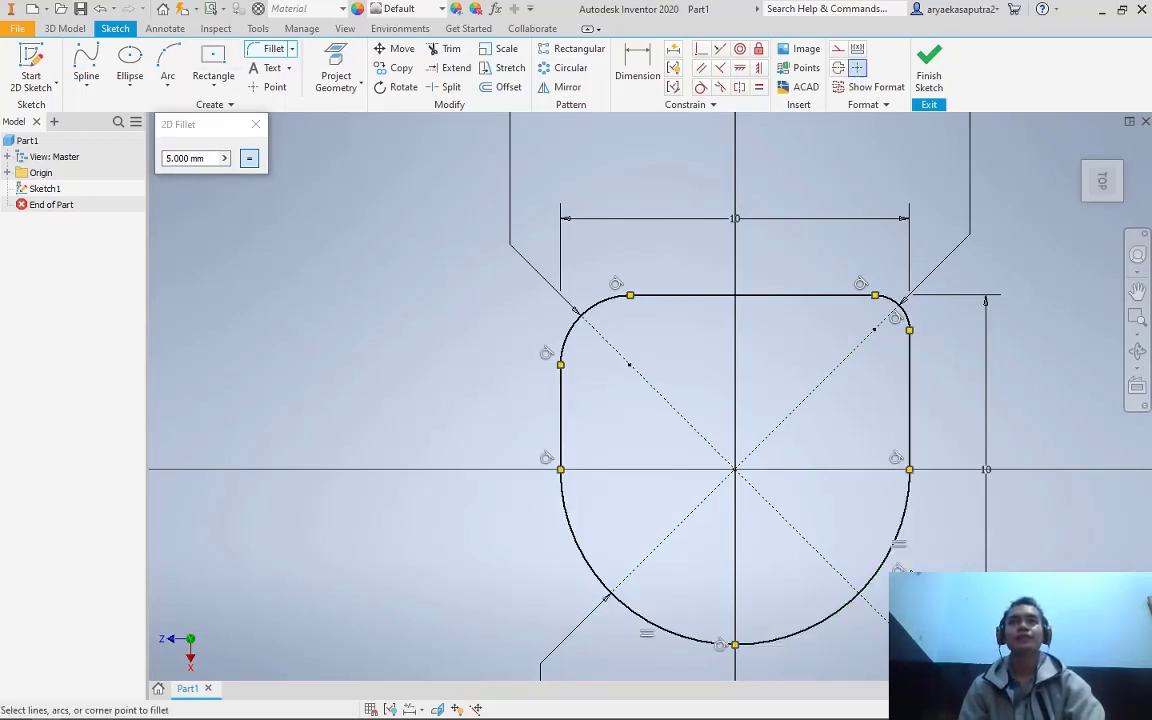
Round both upper corners of the square with the 5 mm fillet radius and finish the Fillet command
left_click(772, 300)
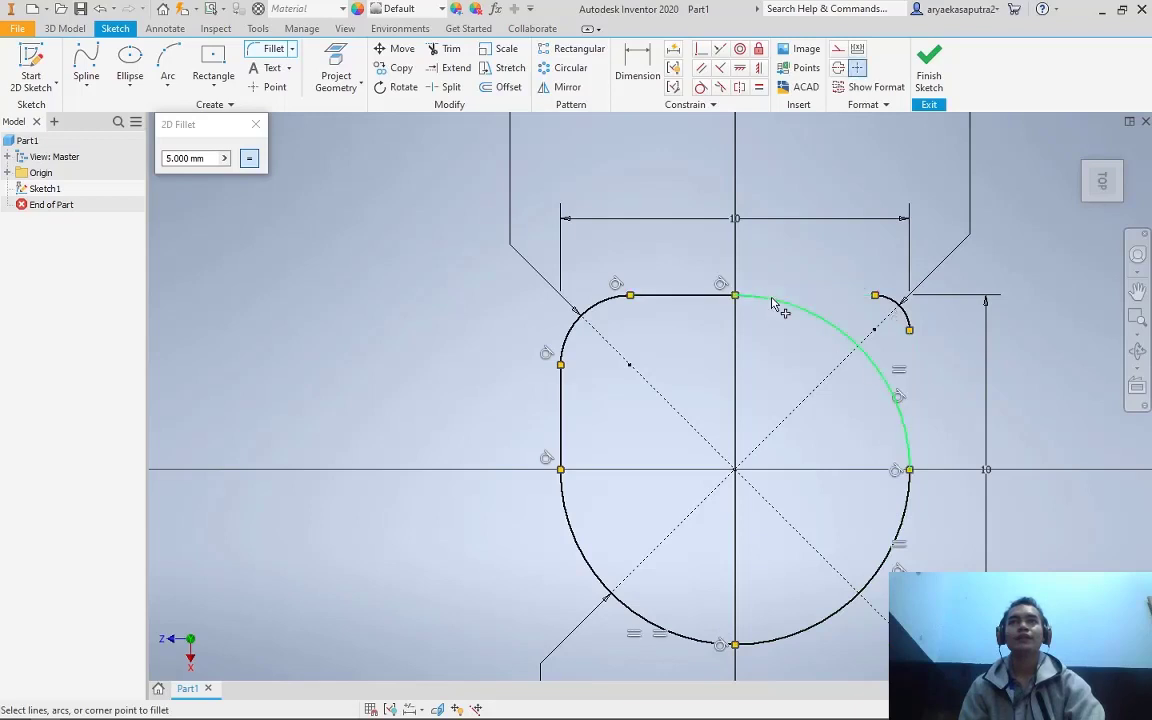
left_click(560, 435)
left_click(668, 293)
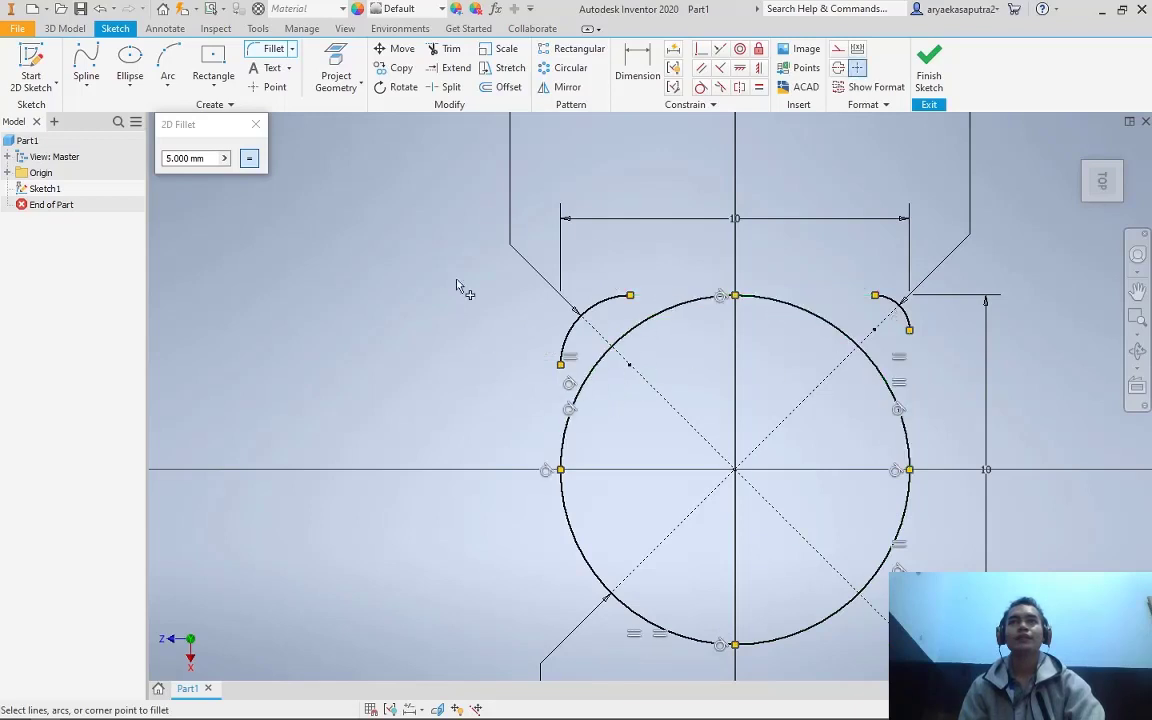
left_click(256, 124)
Delete the leftover 2 mm and 1 mm fillet arcs outside the circular profile, along with the 2 mm arc's radius dimension
left_click(575, 310)
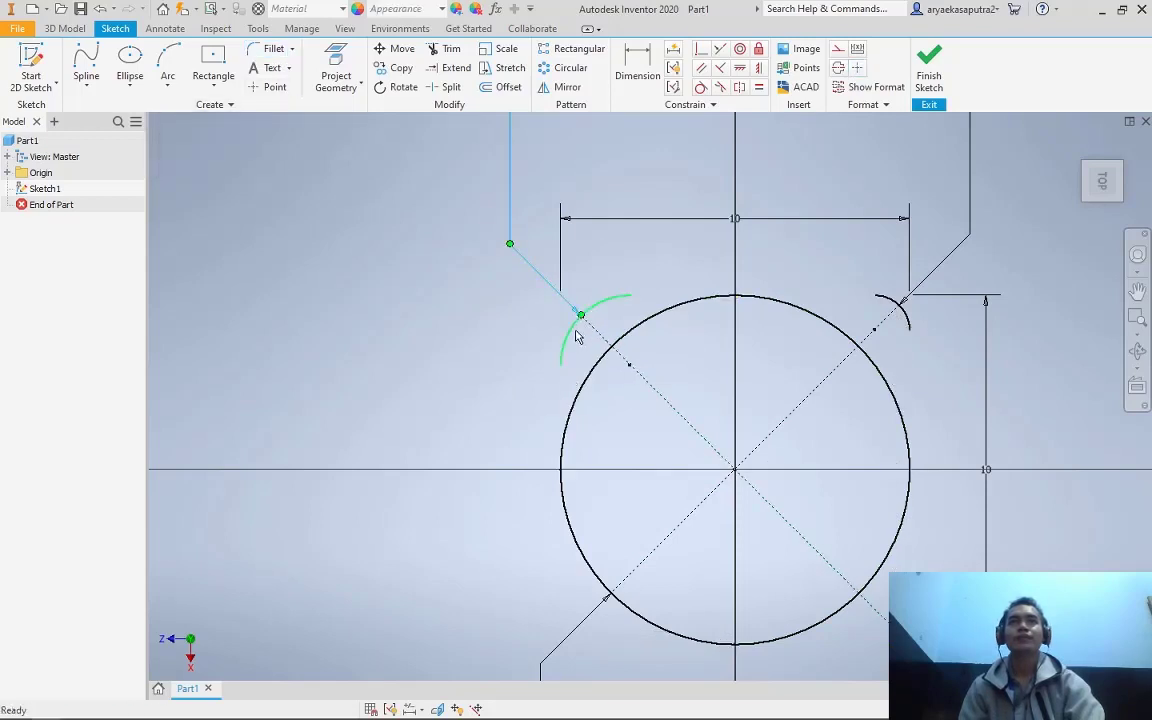
key("Delete")
left_click(575, 335)
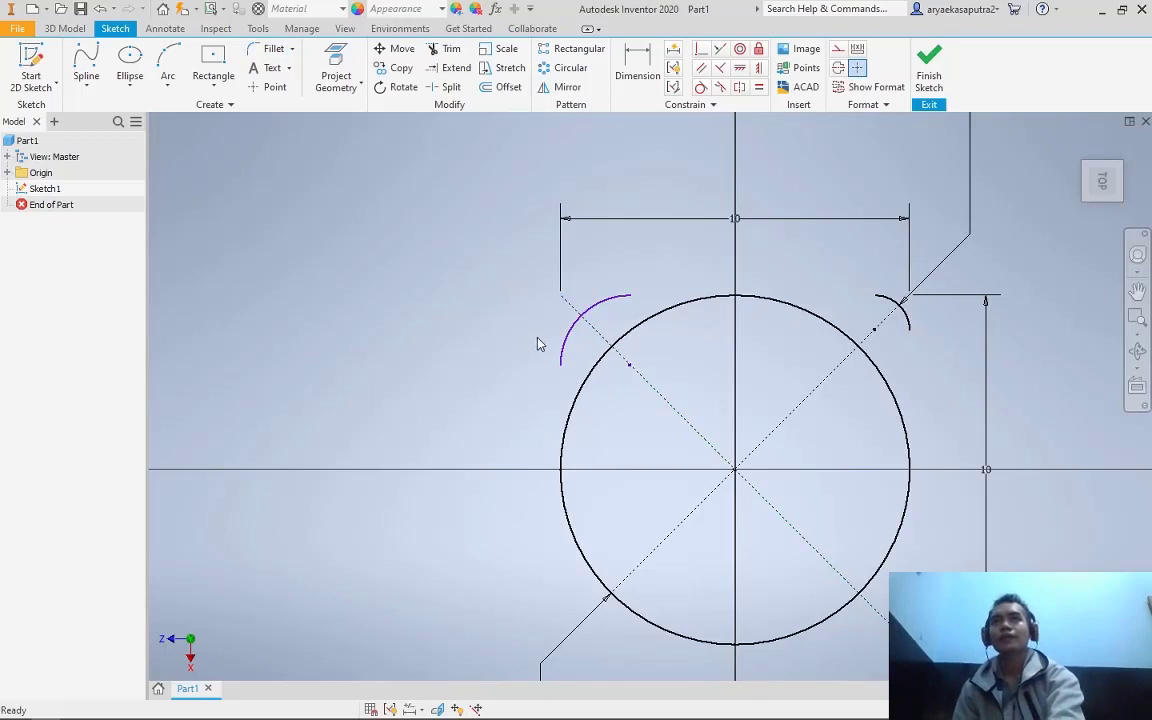
key("Delete")
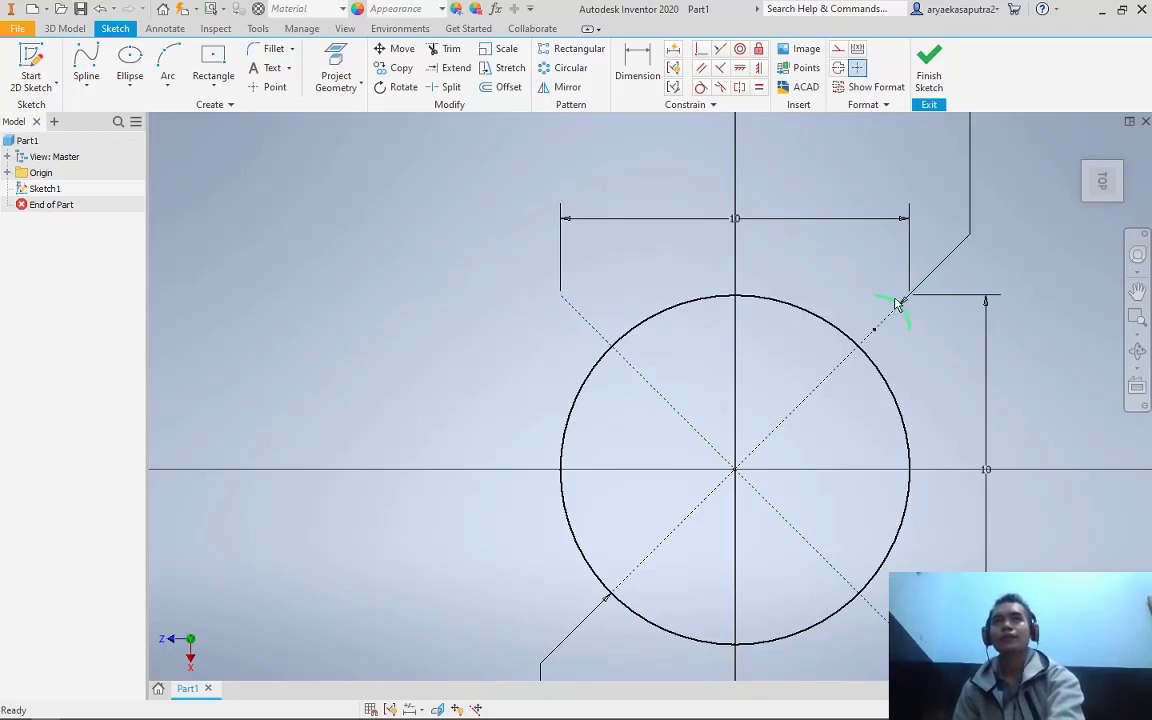
left_click(897, 301)
key("Delete")
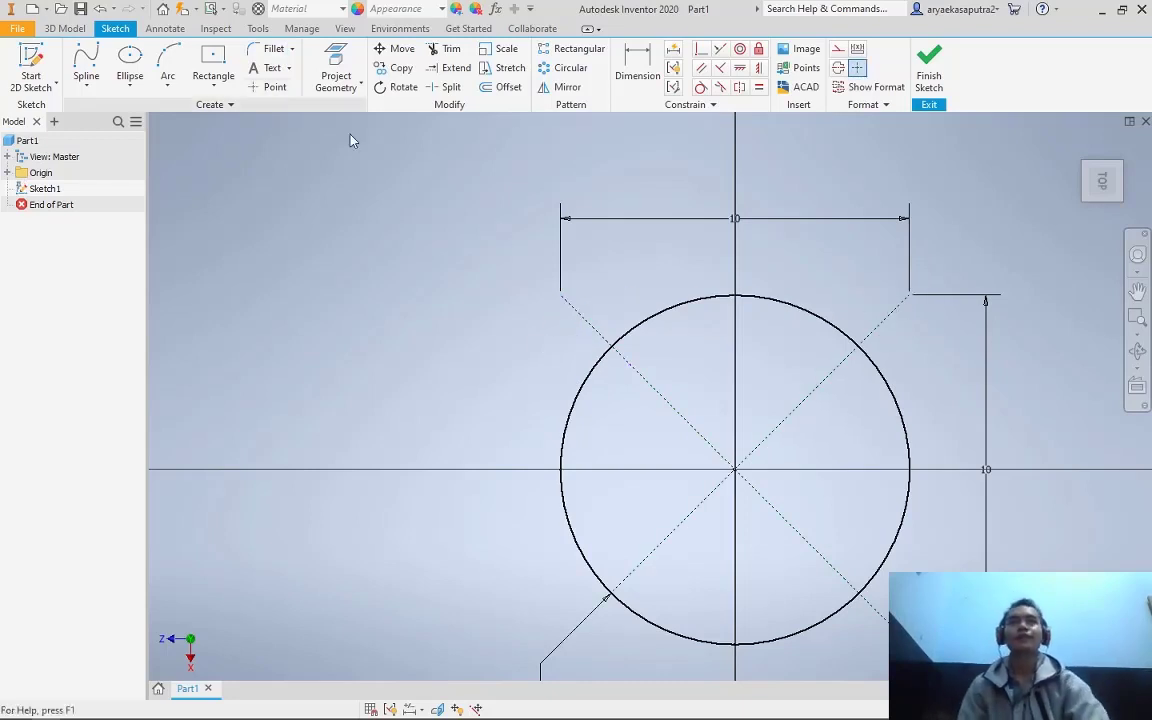
Sketch a two-point center rectangle, wider than it is tall, in the empty area above and left of the circle
scroll(579, 329, "up", 5)
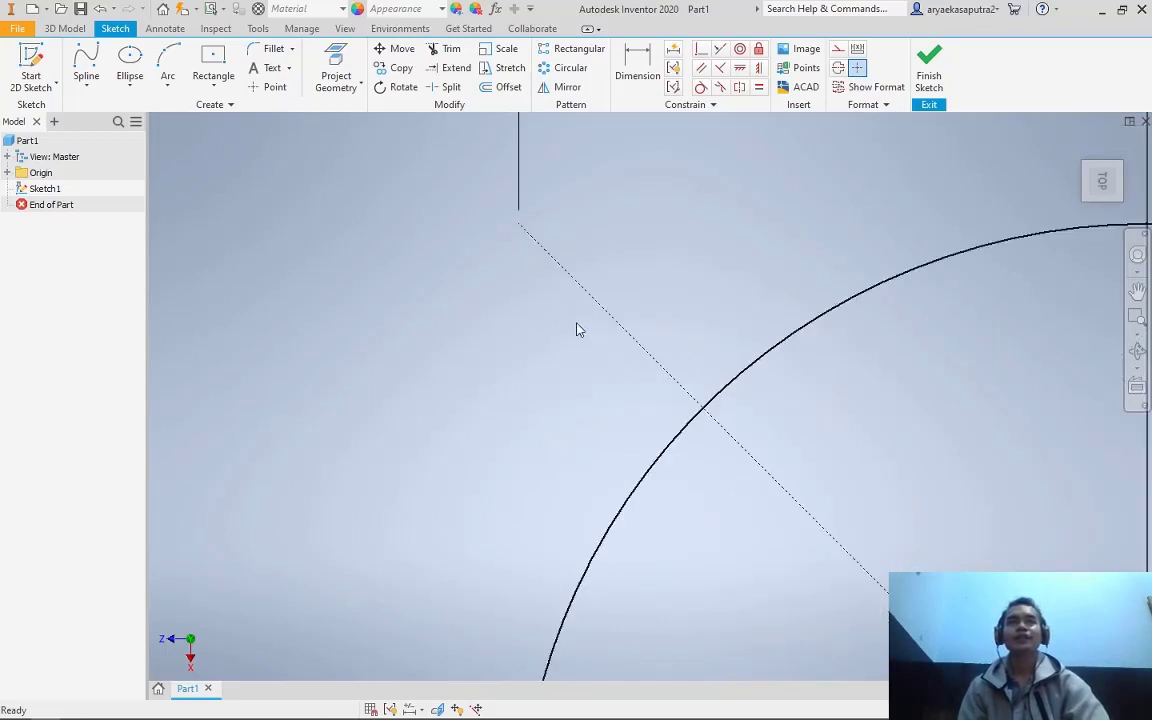
scroll(729, 471, "down", 4)
scroll(936, 592, "down", 5)
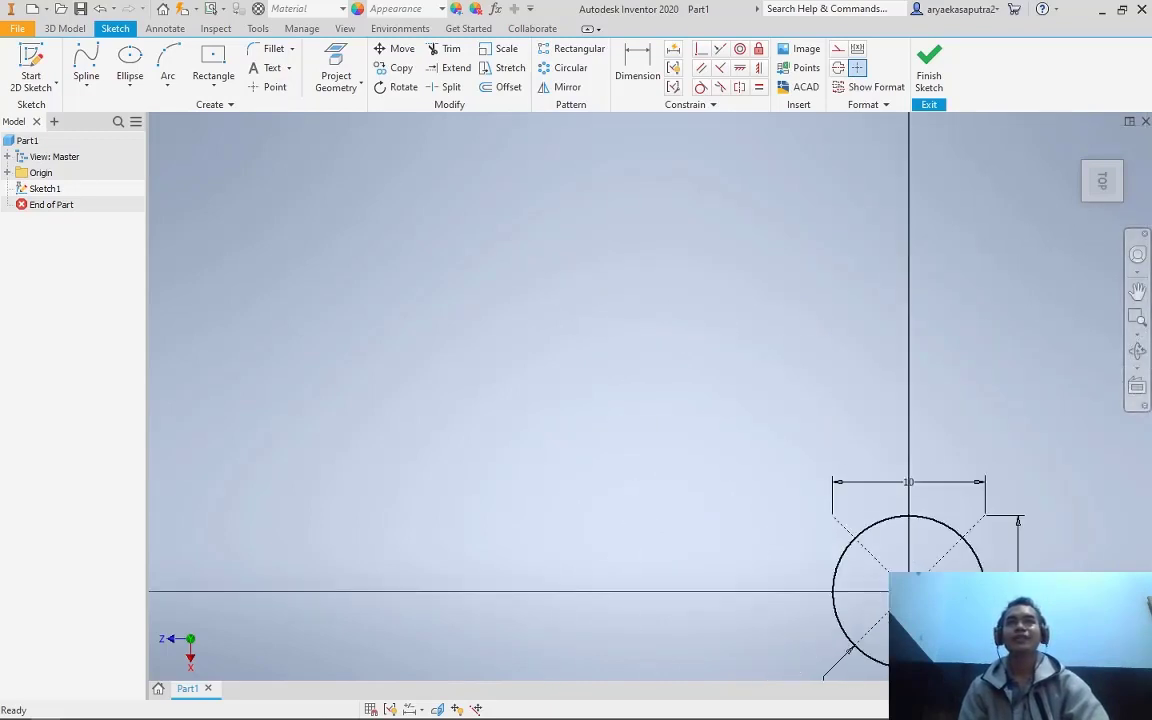
scroll(949, 598, "up", 4)
scroll(955, 620, "down", 3)
left_click(1137, 290)
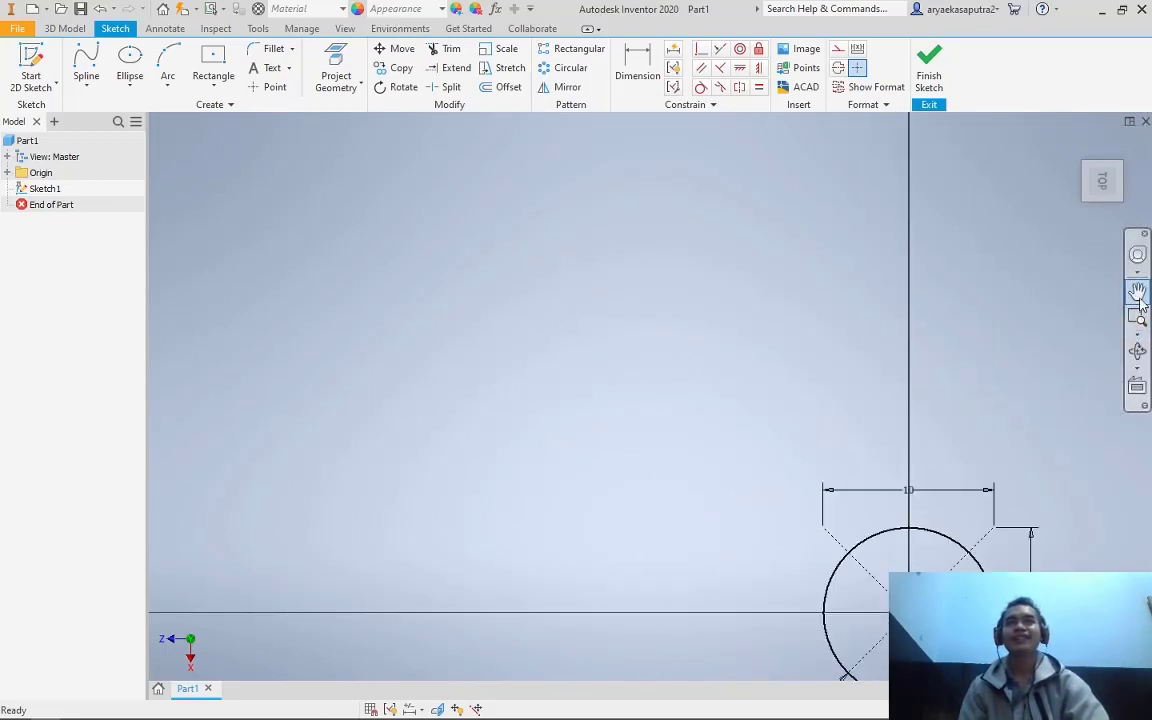
mouse_move(1032, 419)
left_mouse_down()
mouse_move(856, 291)
mouse_move(842, 294)
left_mouse_up()
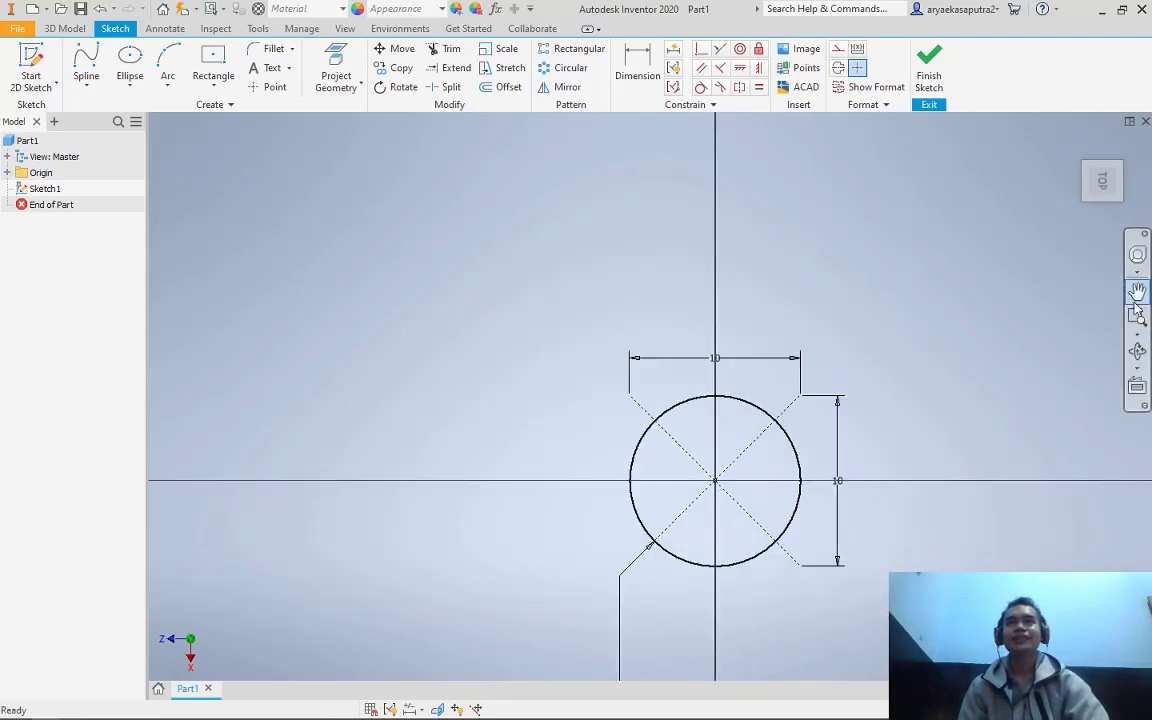
left_click(292, 50)
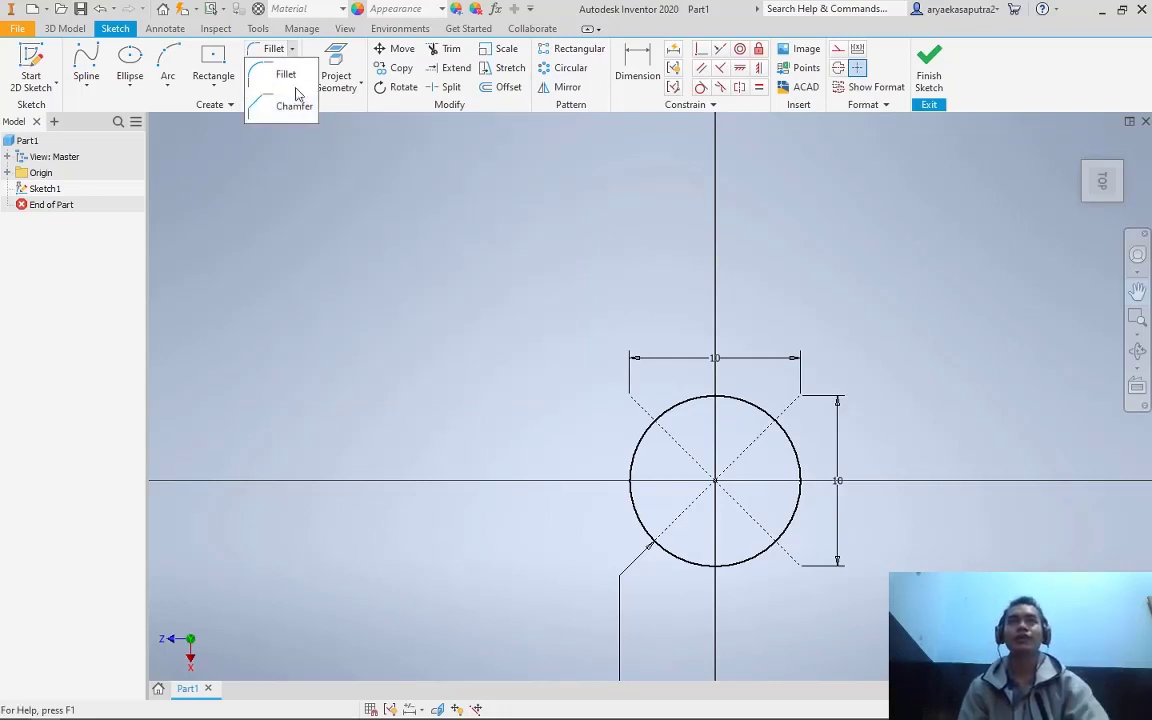
left_click(213, 68)
left_click(448, 301)
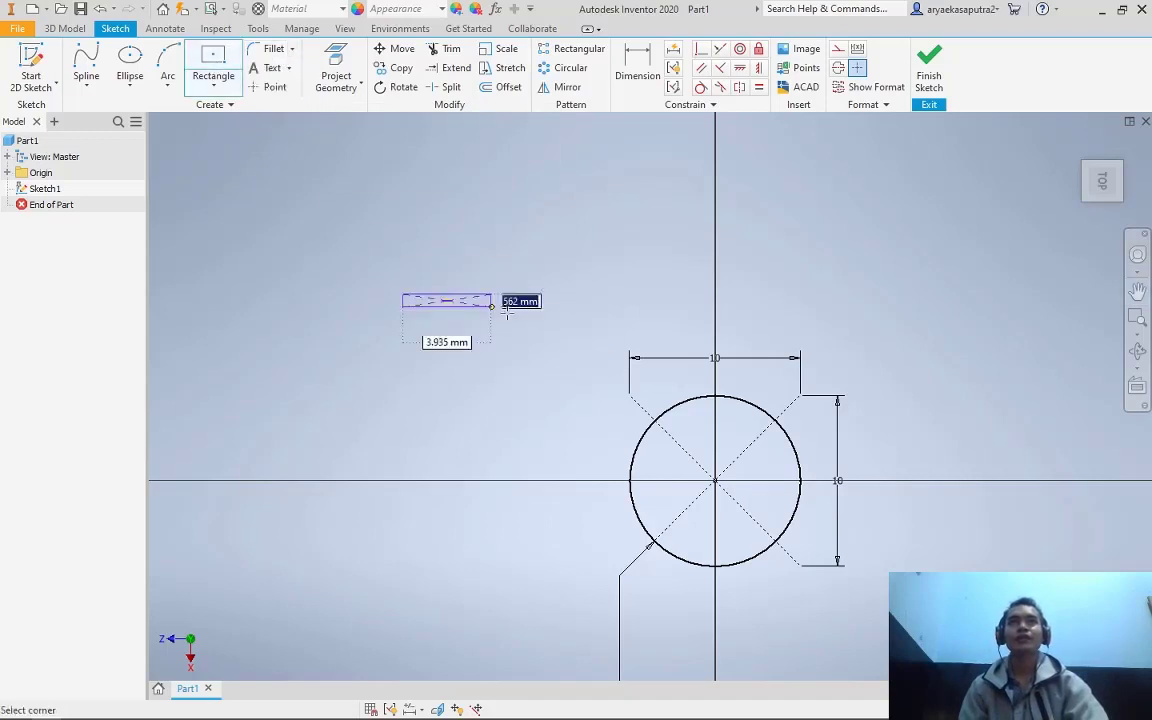
left_click(562, 364)
scroll(318, 254, "down", 4)
scroll(348, 249, "up", 5)
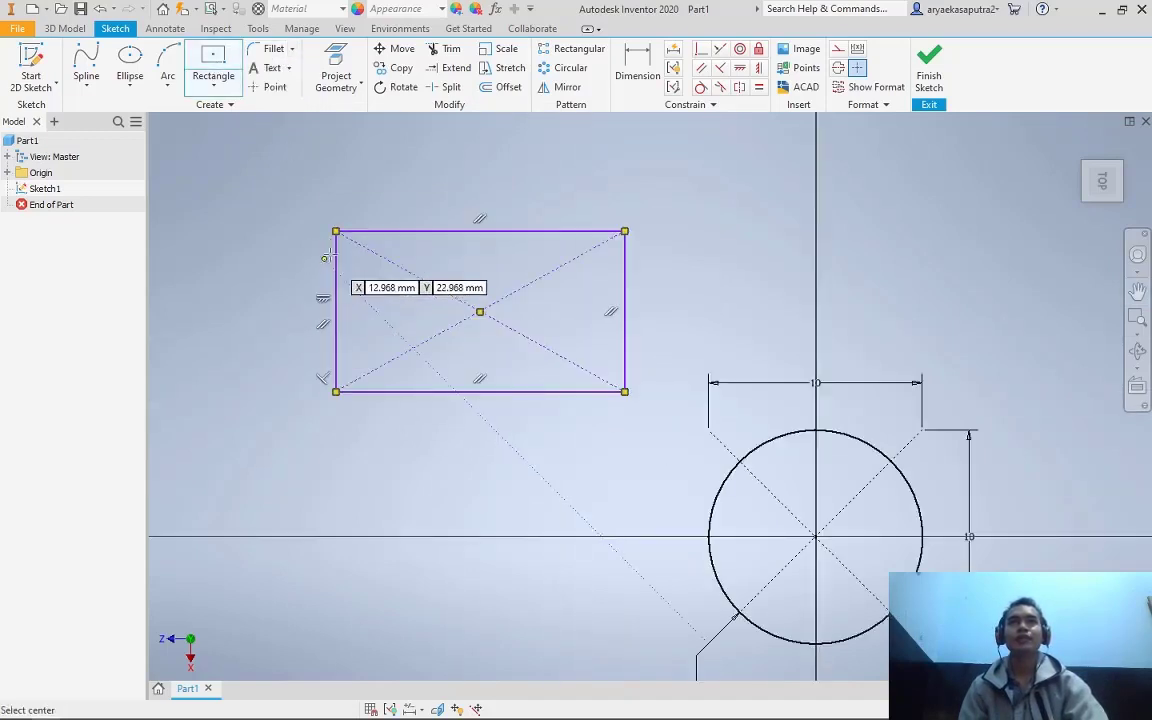
Chamfer the new rectangle's upper-right corner with an equal distance of 2 mm
left_click(274, 49)
left_click(292, 49)
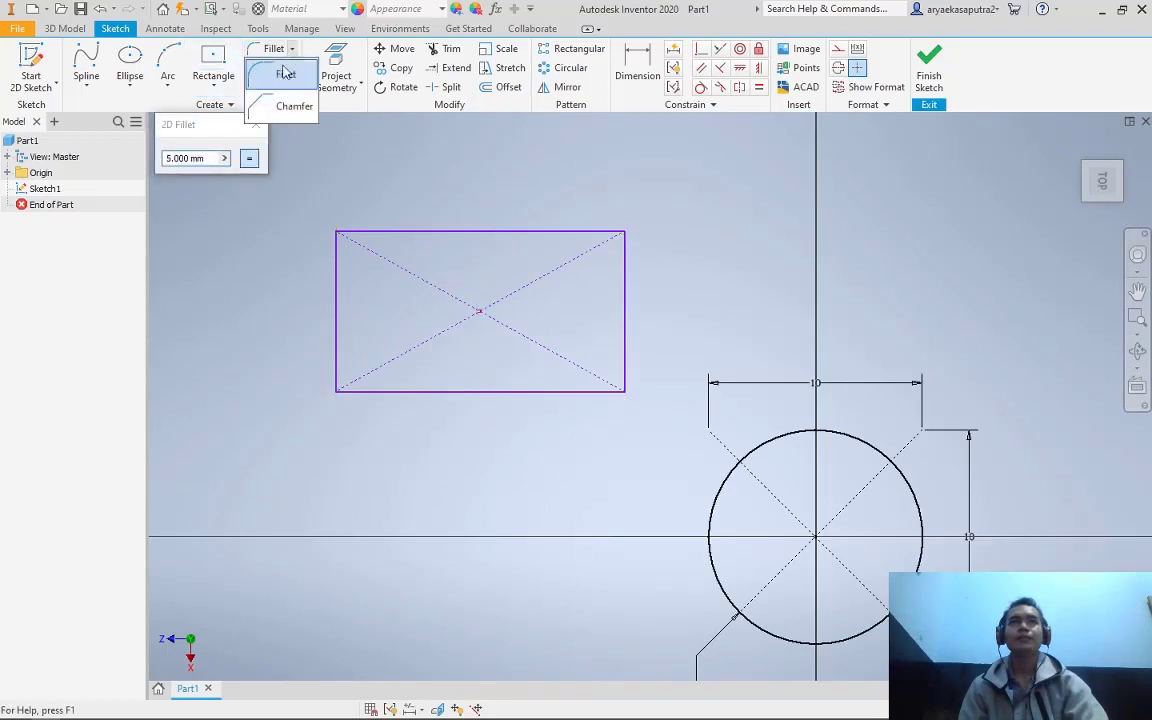
left_click(254, 126)
left_click(292, 49)
left_click(288, 108)
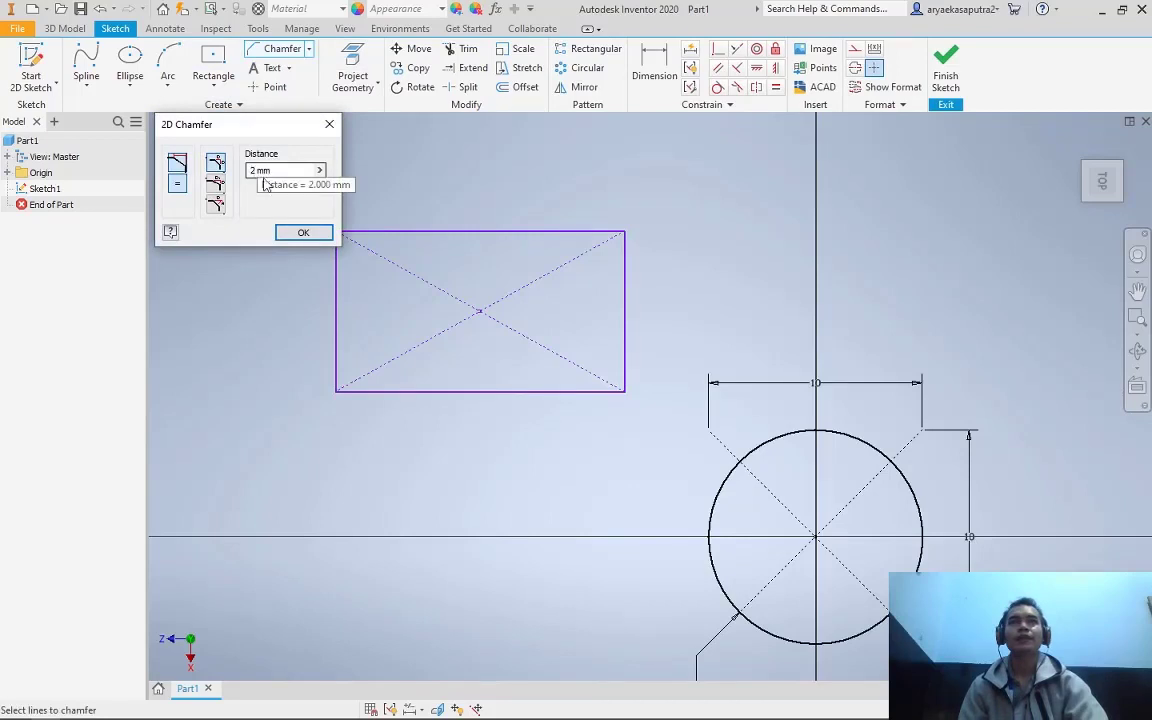
left_click(620, 233)
left_click(625, 255)
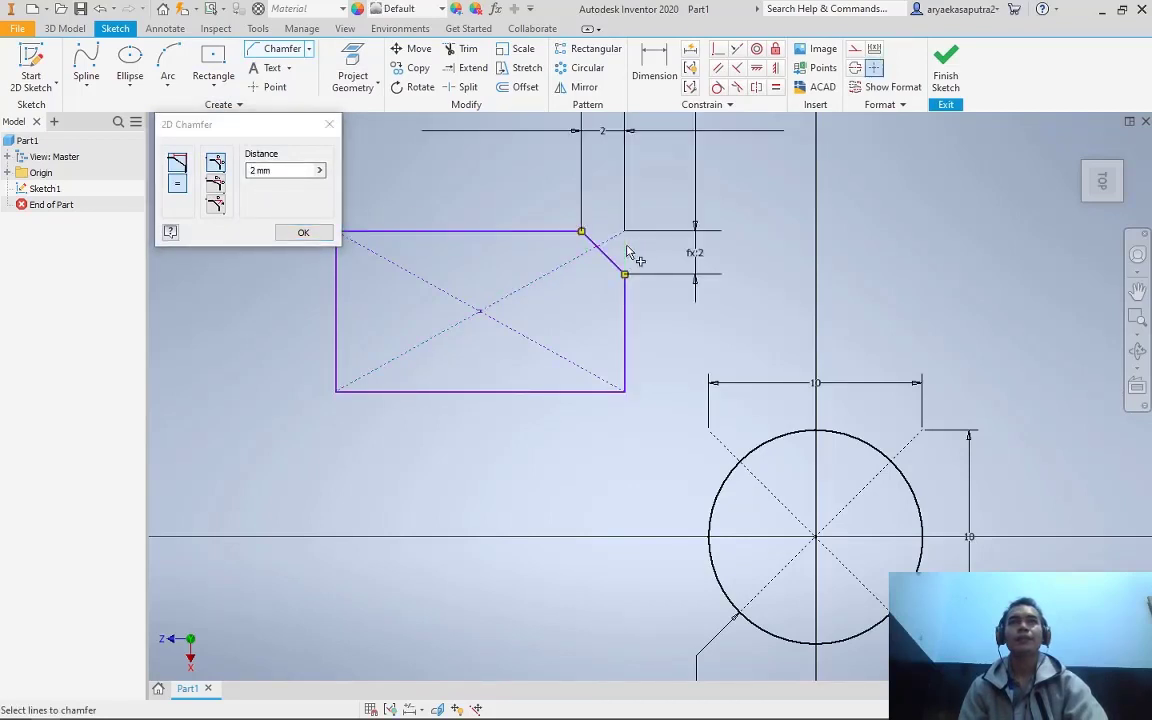
scroll(697, 258, "up", 3)
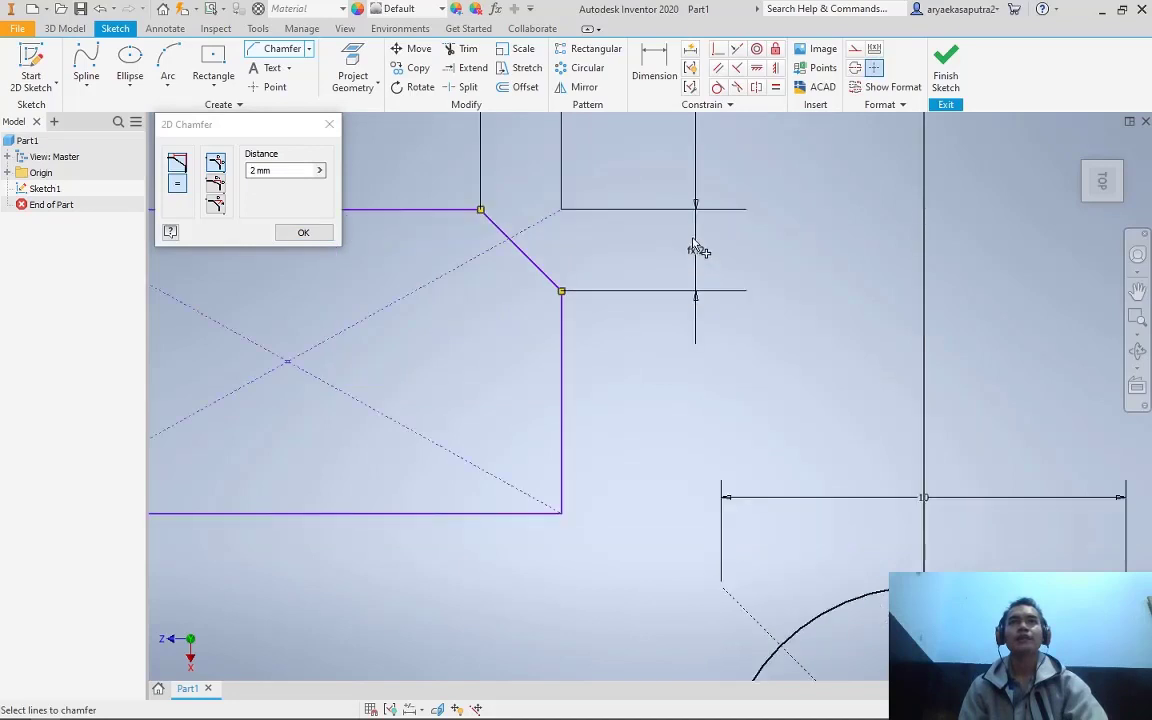
scroll(698, 256, "down", 4)
scroll(630, 190, "up", 3)
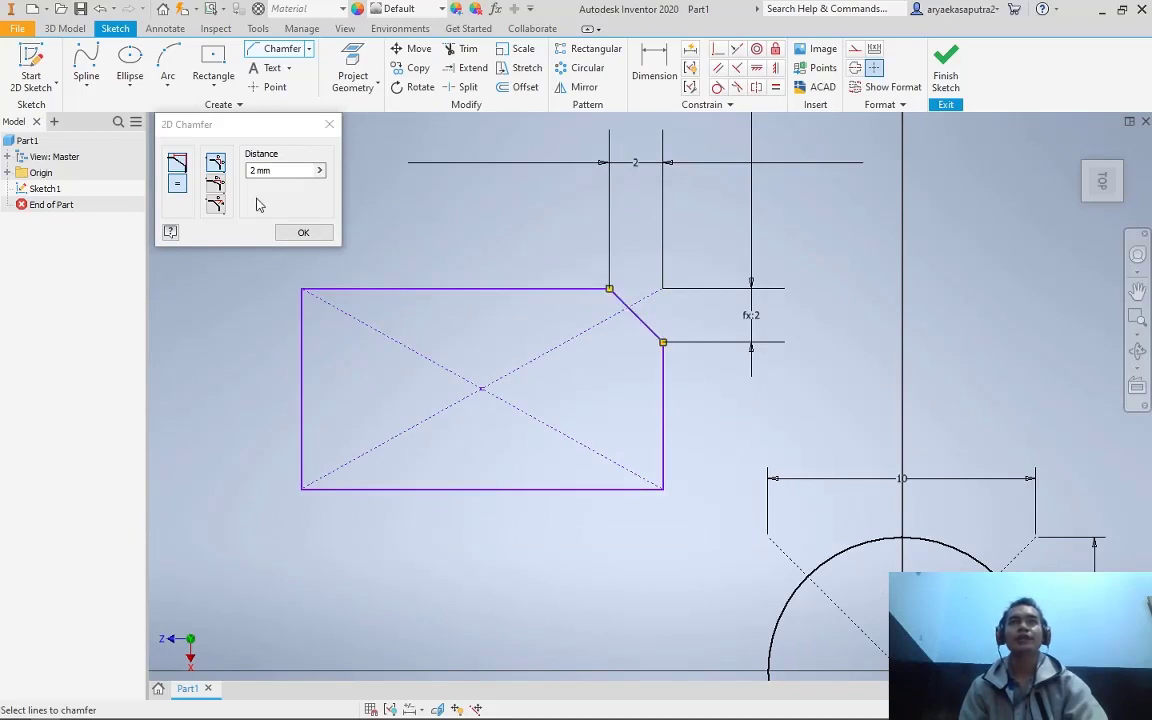
Chamfer the rectangle's lower-left corner with two unequal distances, 2 mm on the vertical side and 1 mm on the horizontal side
left_click(223, 186)
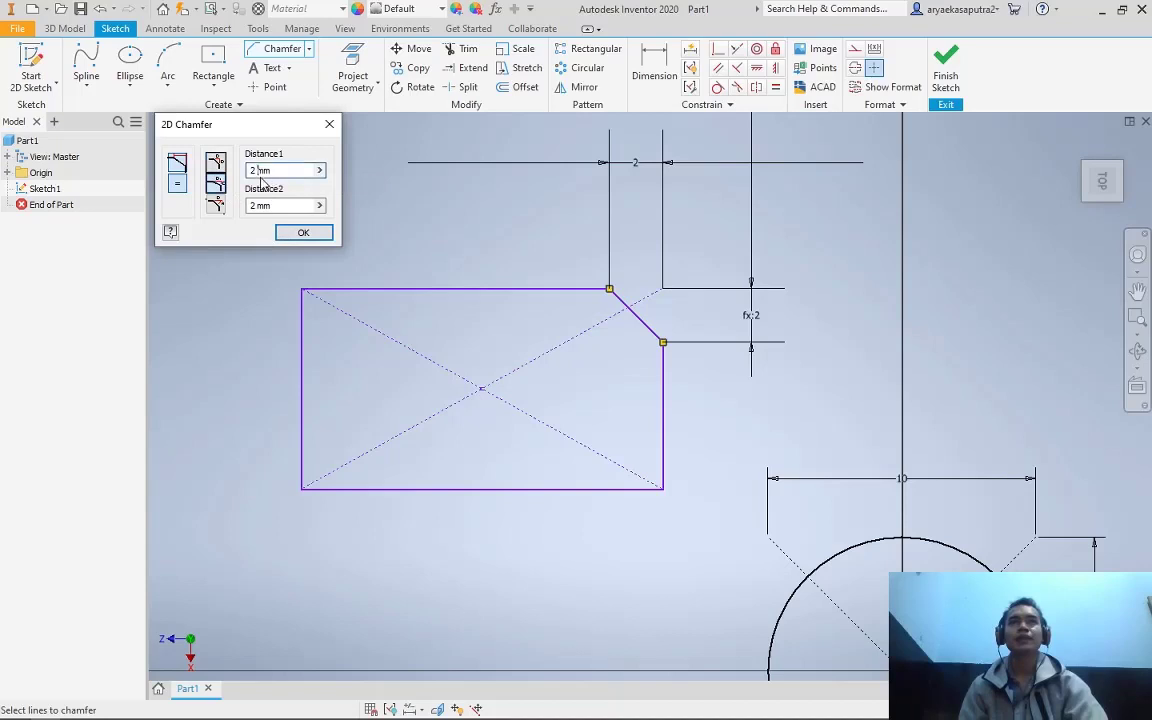
left_click(262, 205)
key("BackSpace")
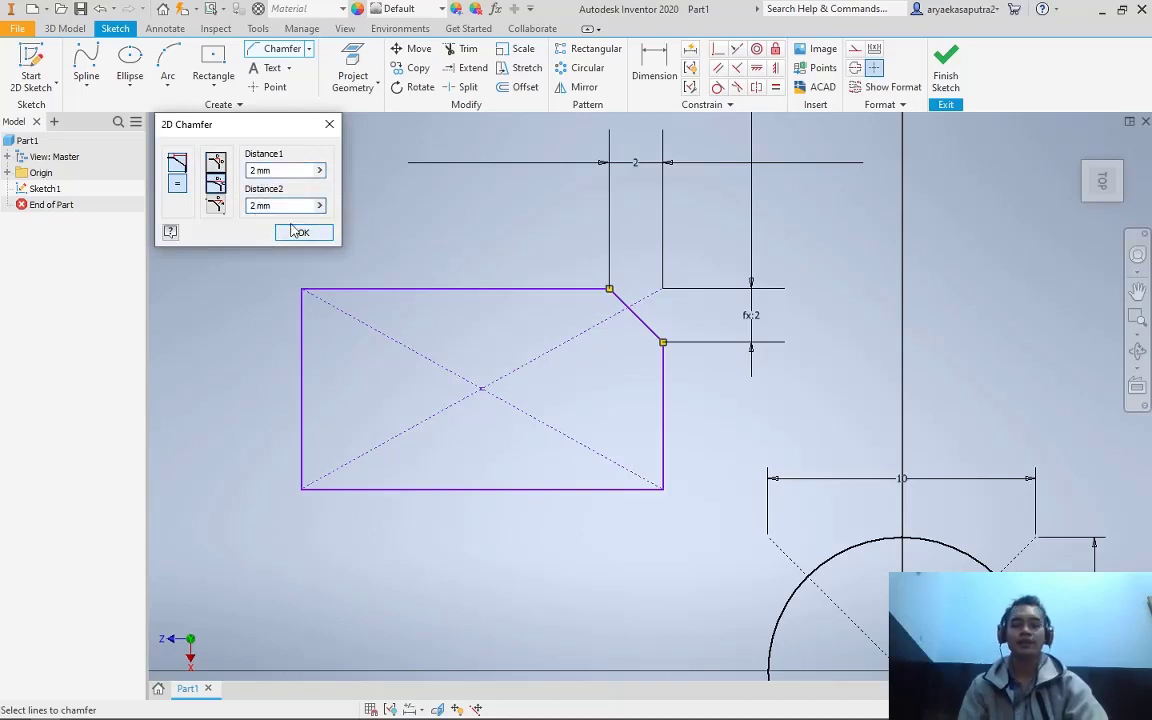
type("1")
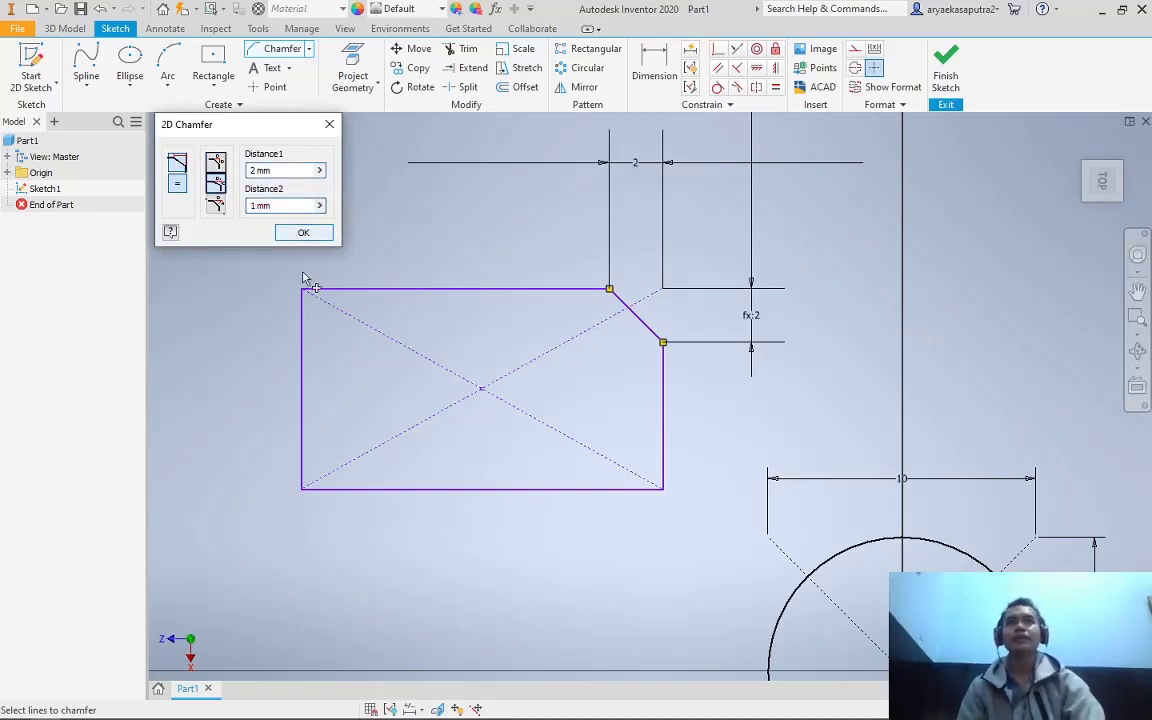
left_click(299, 460)
left_click(334, 489)
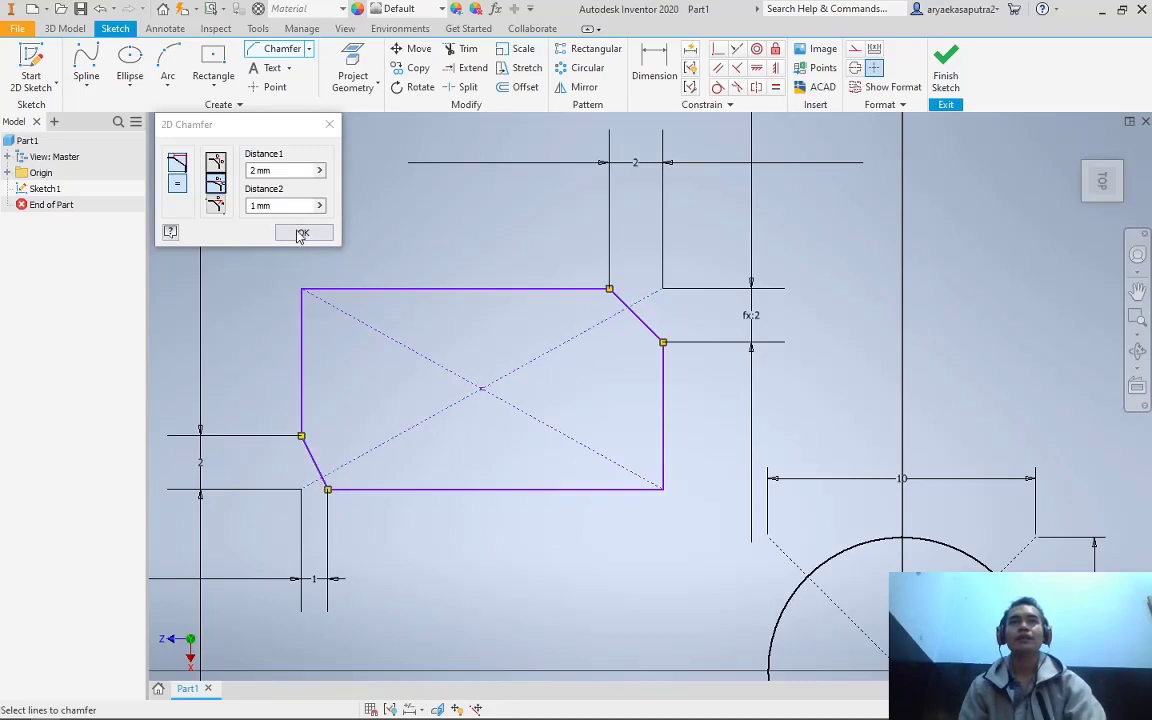
Chamfer the rectangle's upper-left corner by distance and angle, using 2 mm and 45 degrees
left_click(215, 204)
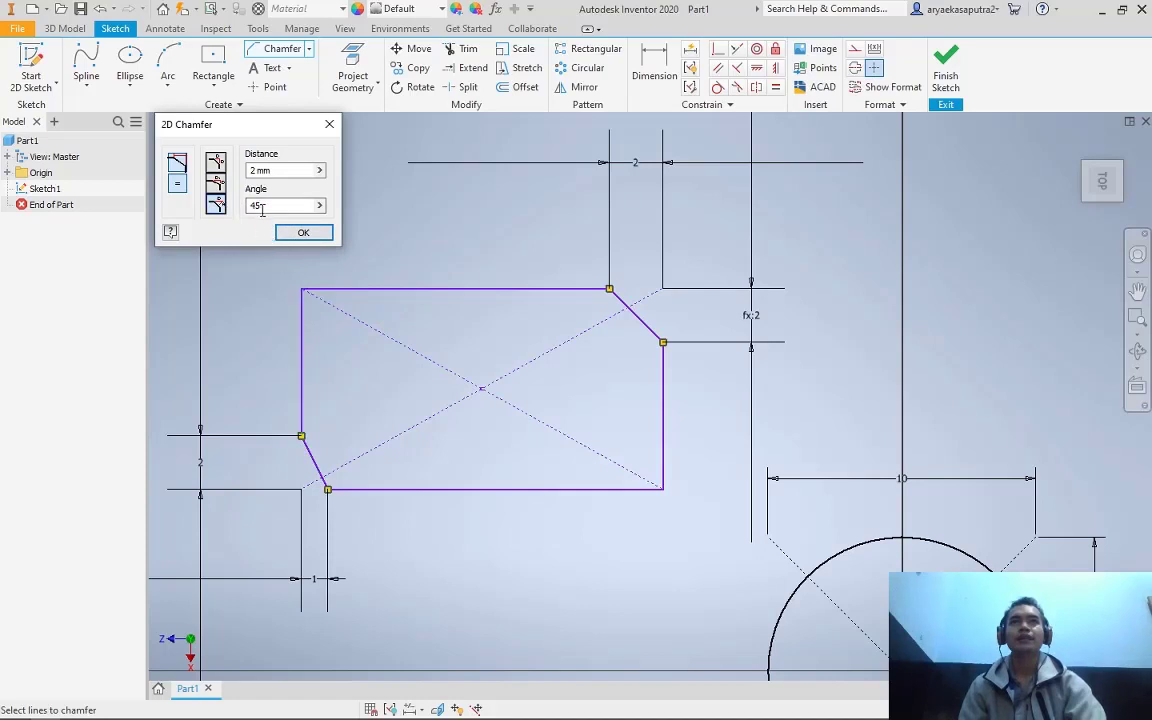
left_click(303, 312)
left_click(379, 291)
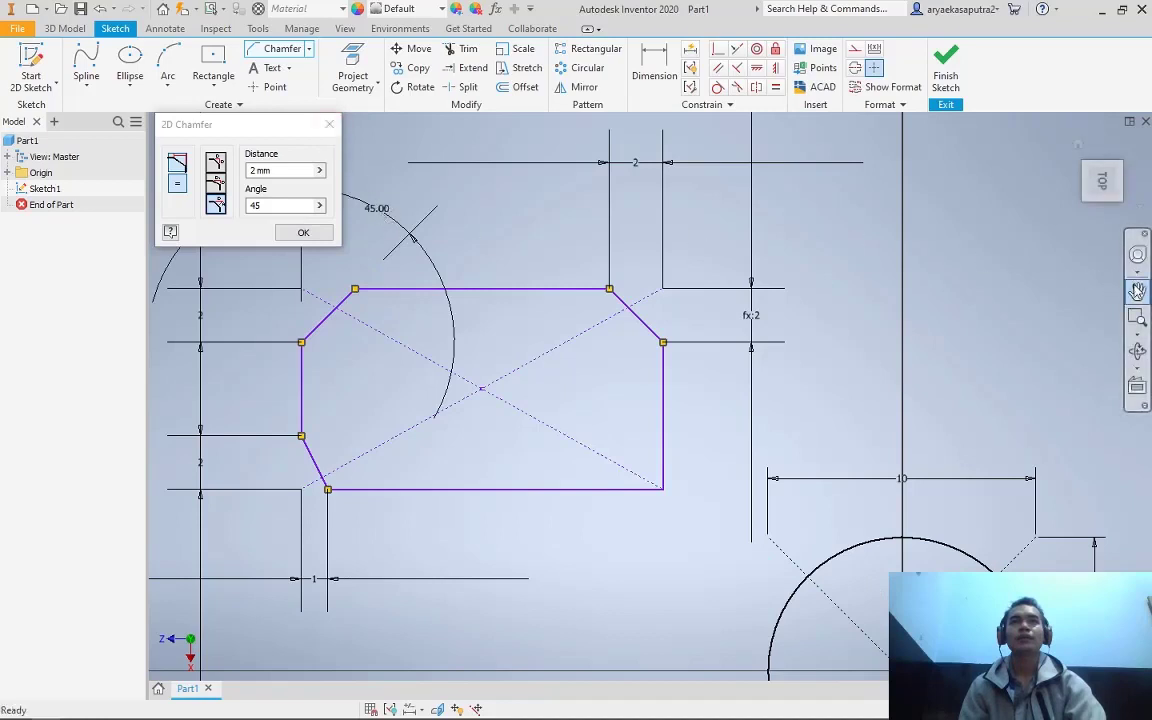
left_click(1137, 290)
mouse_move(589, 244)
left_mouse_down()
mouse_move(681, 267)
mouse_move(717, 290)
left_mouse_up()
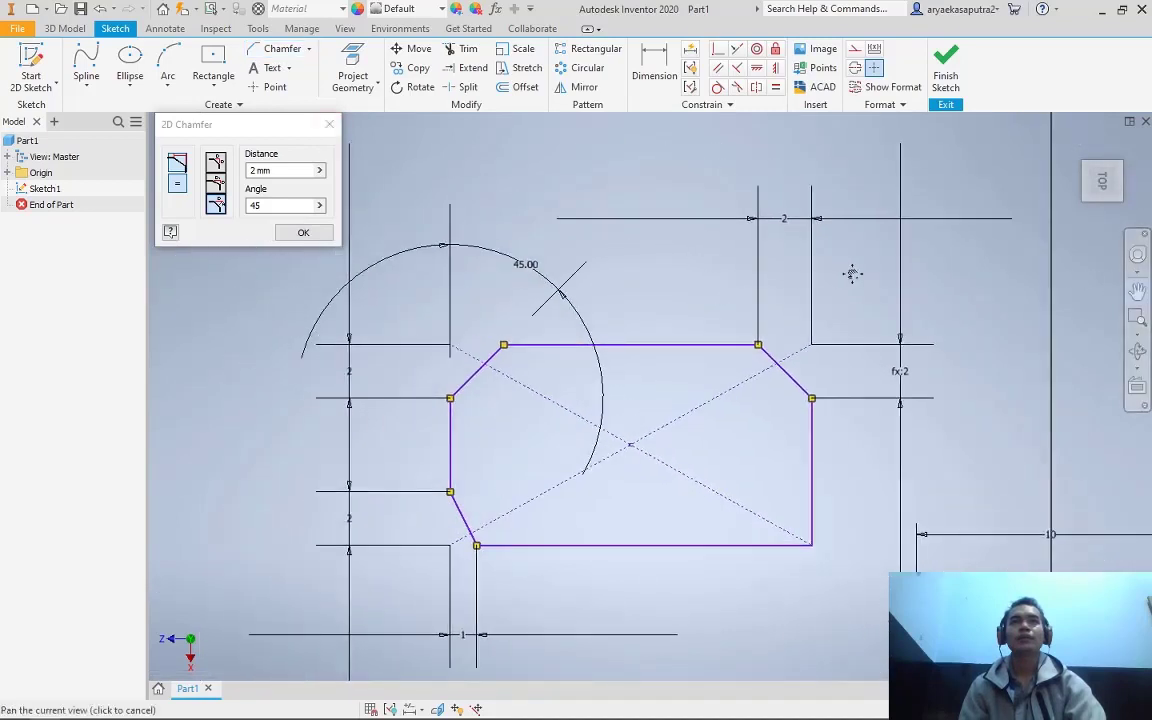
key("Escape")
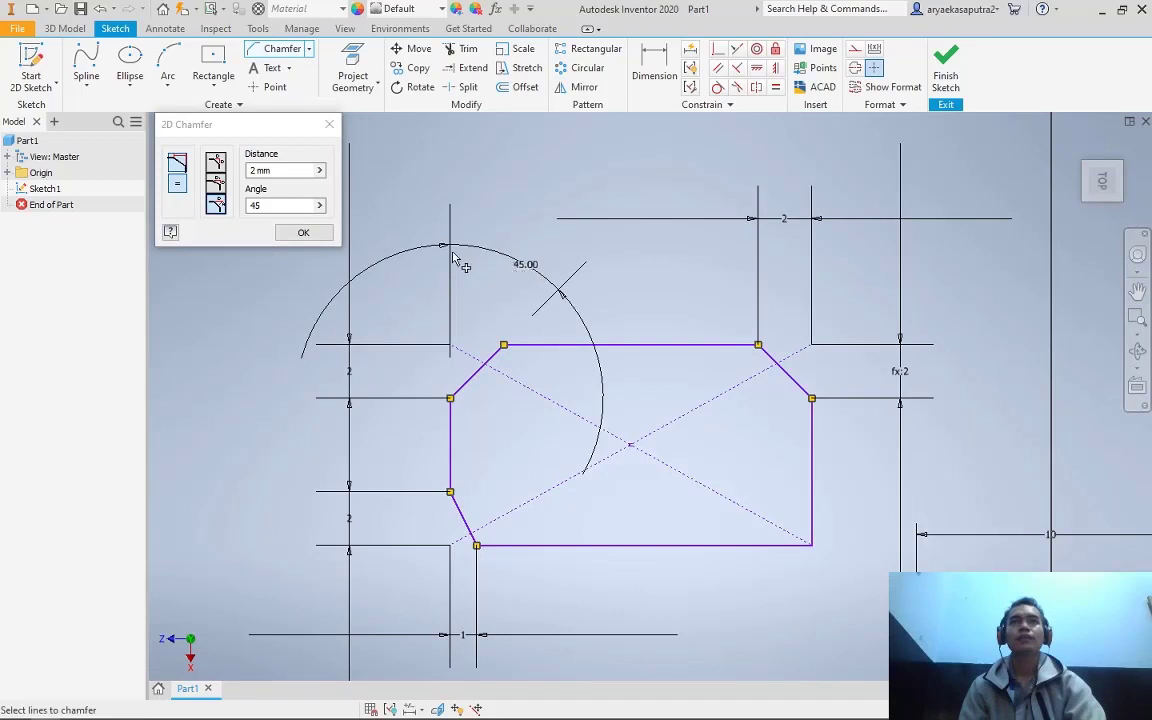
Try to change the existing upper-left chamfer's angle to 50 degrees through the 2D Chamfer settings
left_click(307, 243)
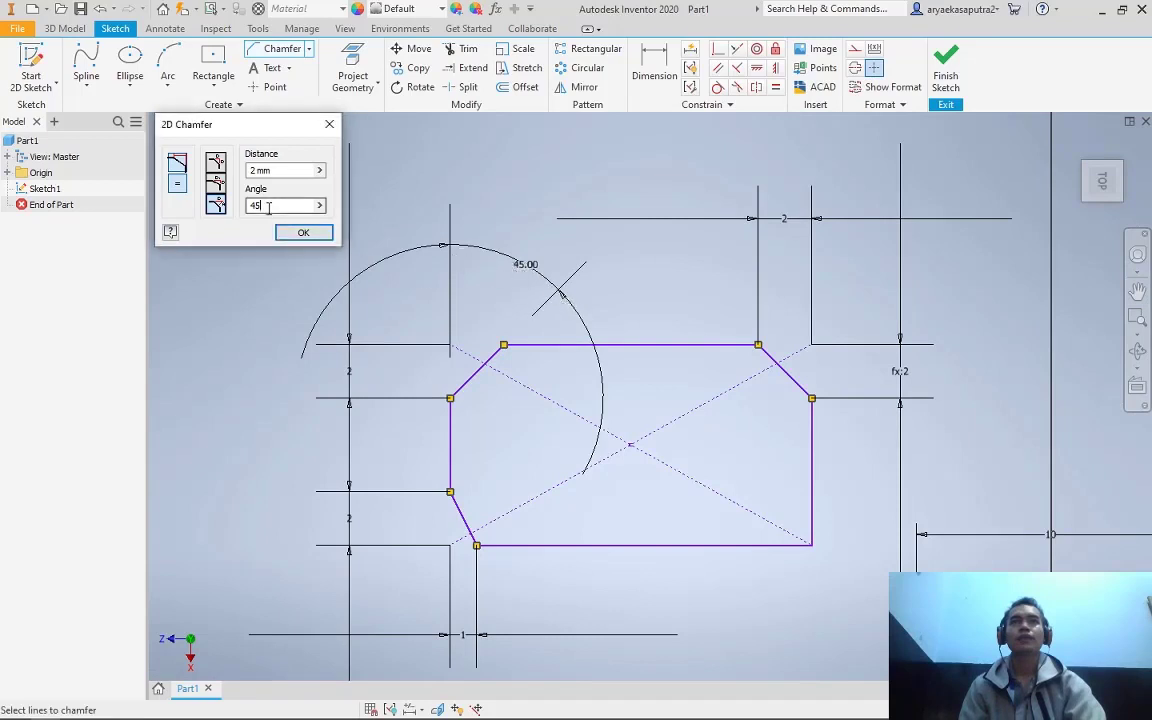
left_click(488, 361)
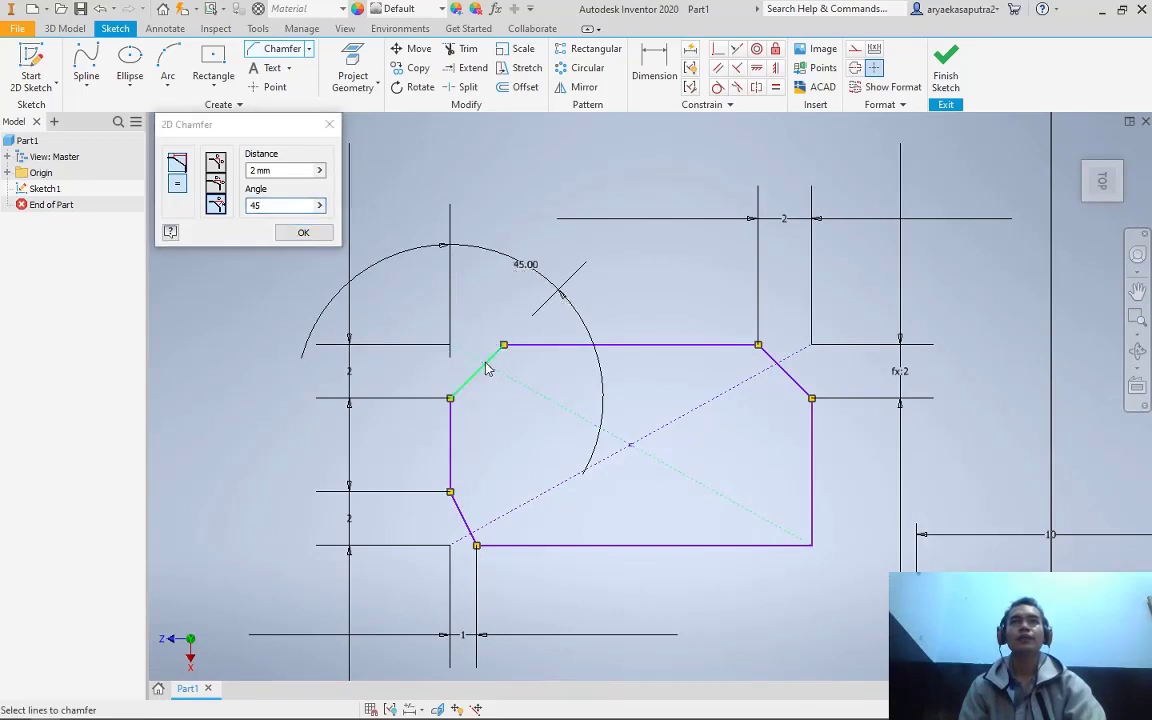
left_click(274, 203)
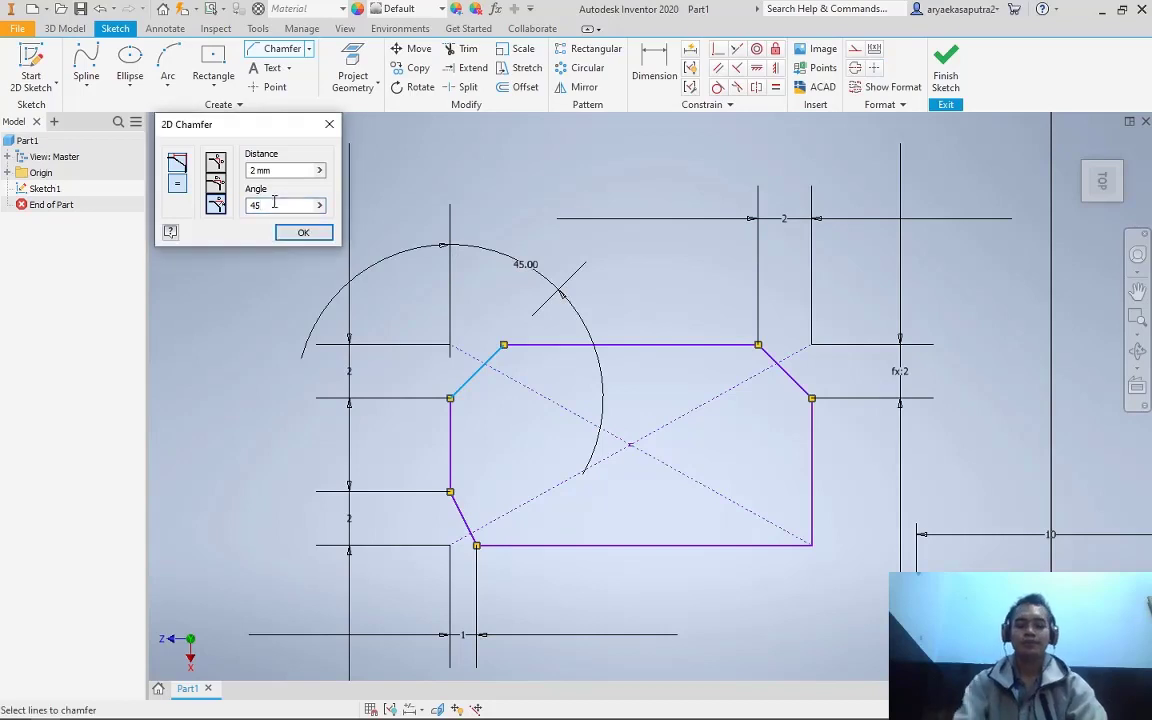
key("BackSpace")
key("BackSpace")
type("50")
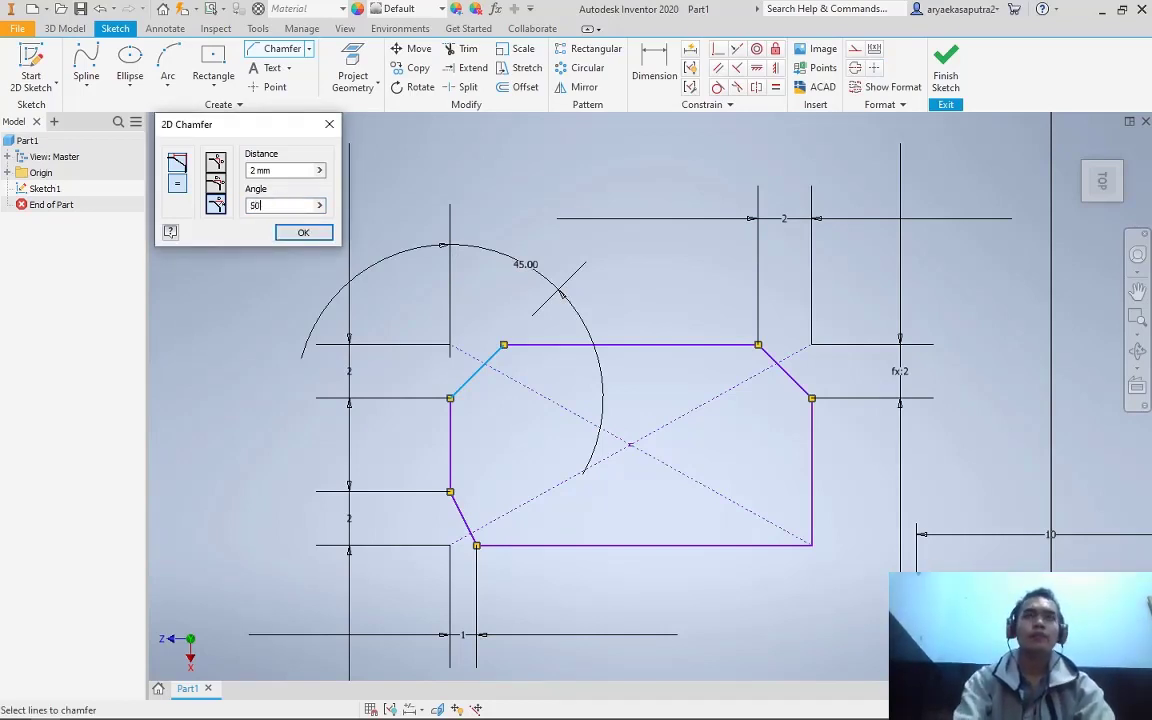
left_click(303, 232)
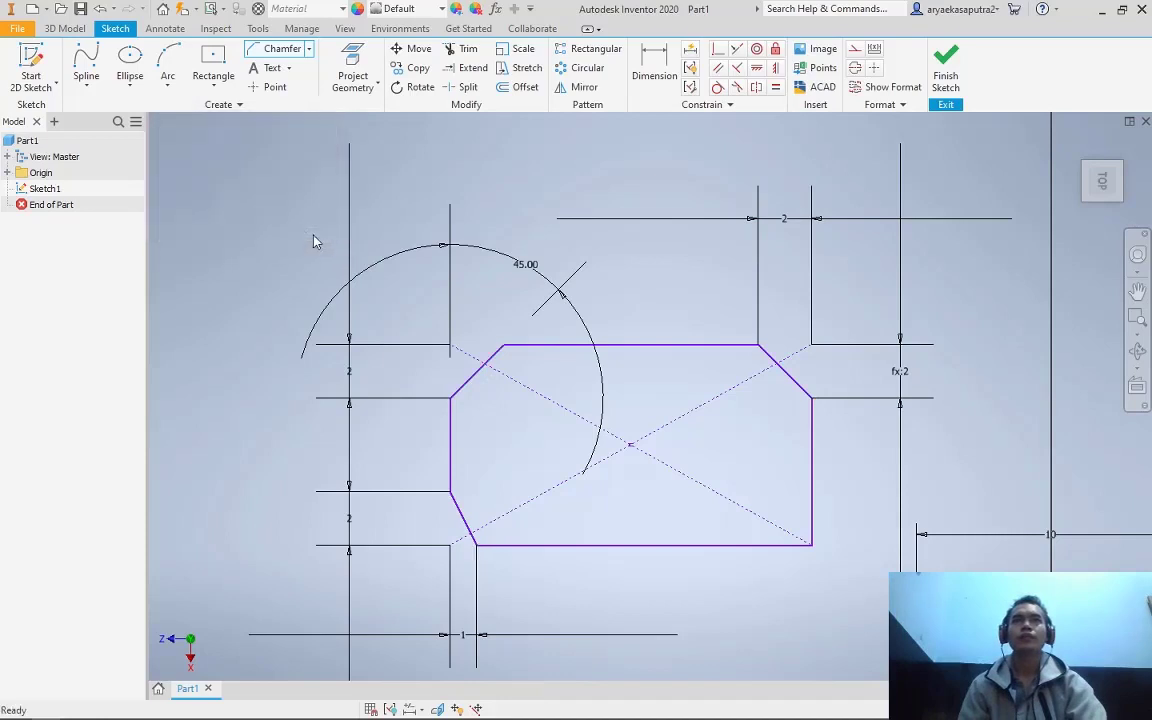
Set the angle dimension of the upper-left chamfer to 50 degrees
double_click(528, 268)
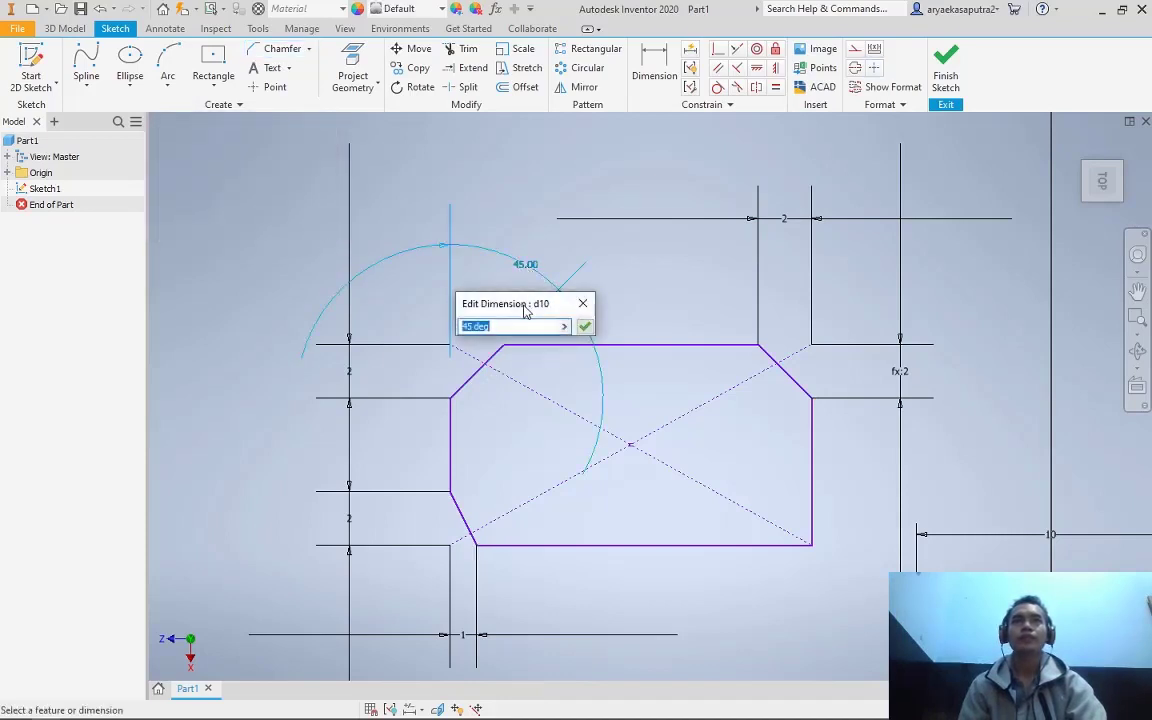
type("50")
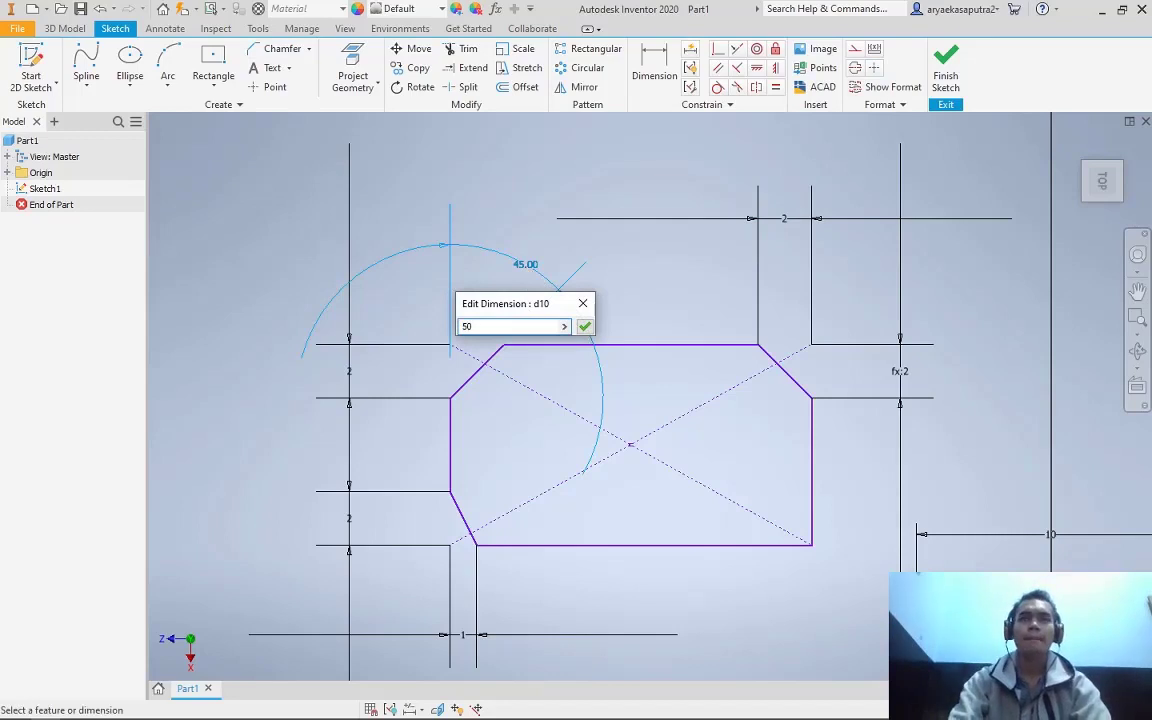
key("Return")
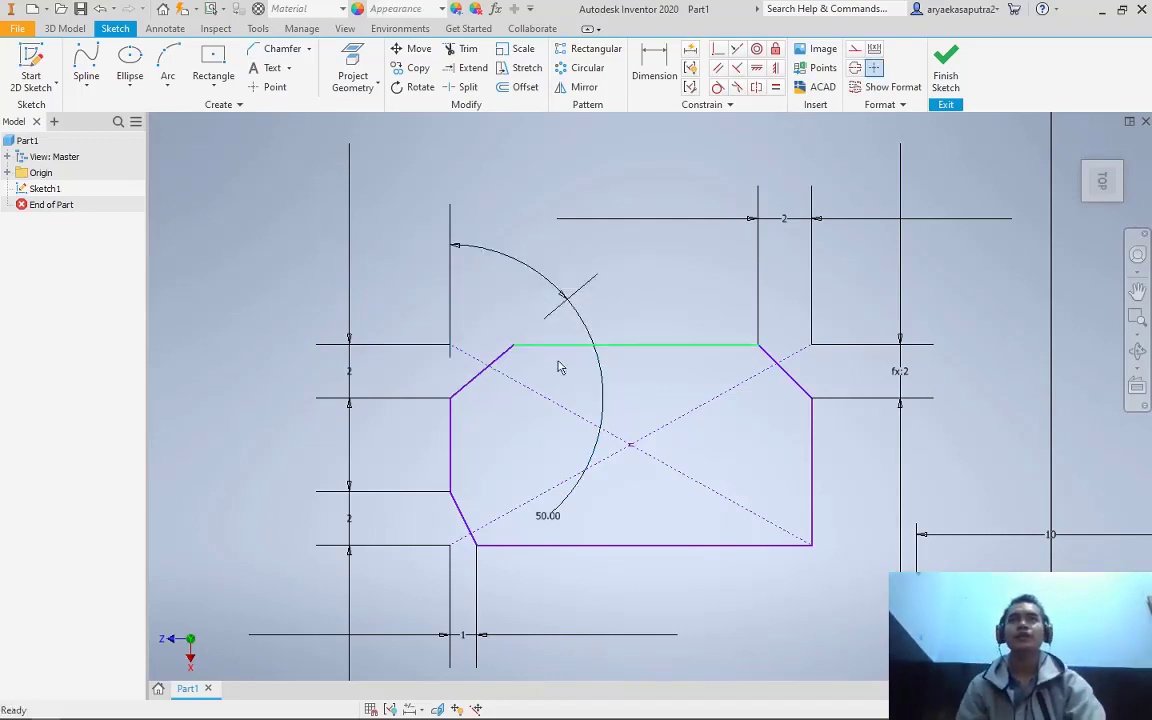
scroll(680, 428, "down", 10)
scroll(680, 428, "up", 11)
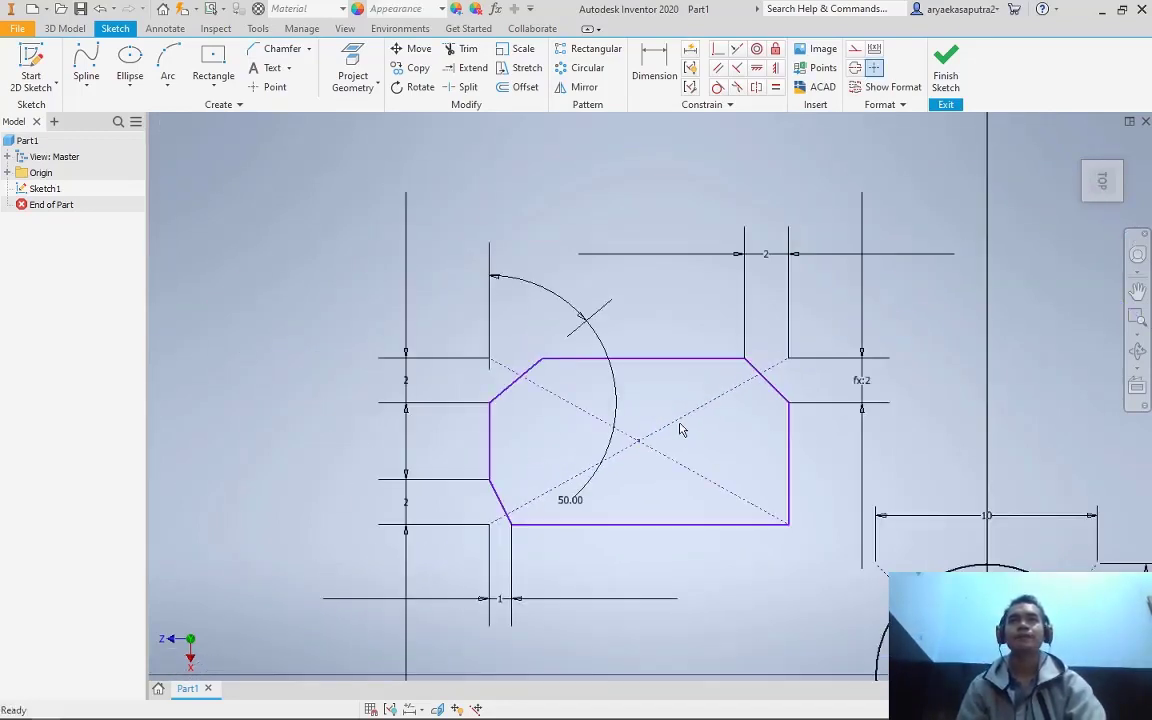
Place a sketch text to the upper left of the chamfered rectangle and enter the word "text"
scroll(812, 517, "up", 3)
scroll(875, 627, "down", 3)
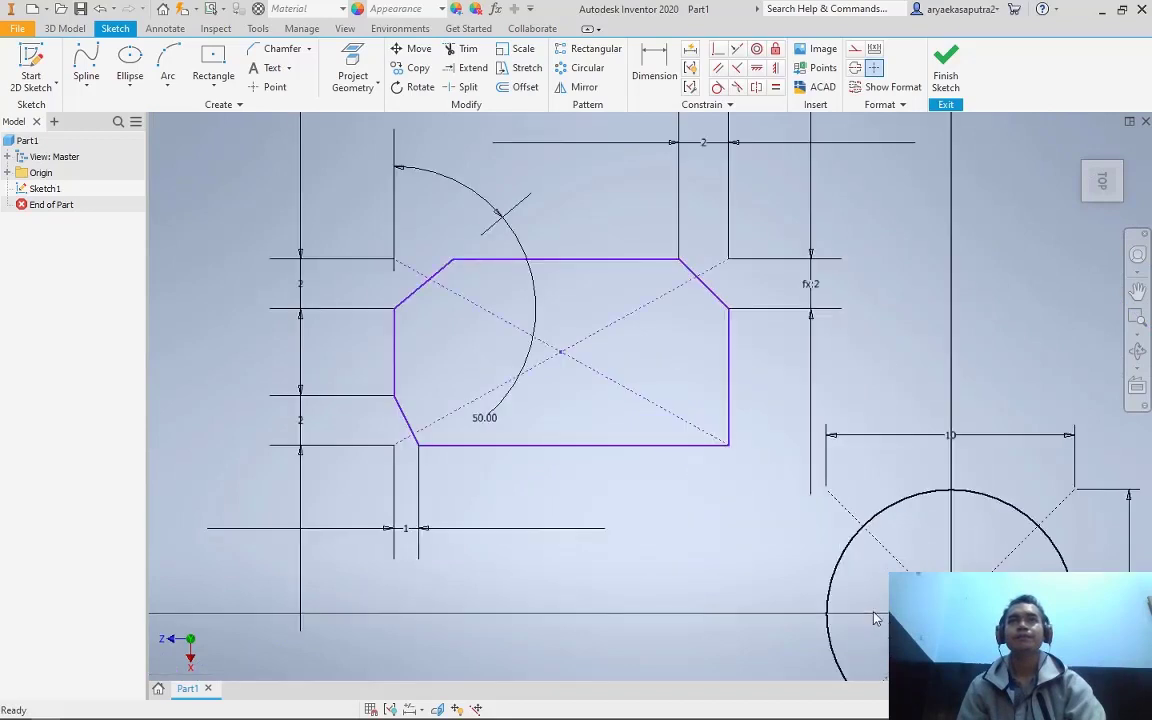
scroll(1005, 557, "down", 3)
scroll(1005, 557, "up", 5)
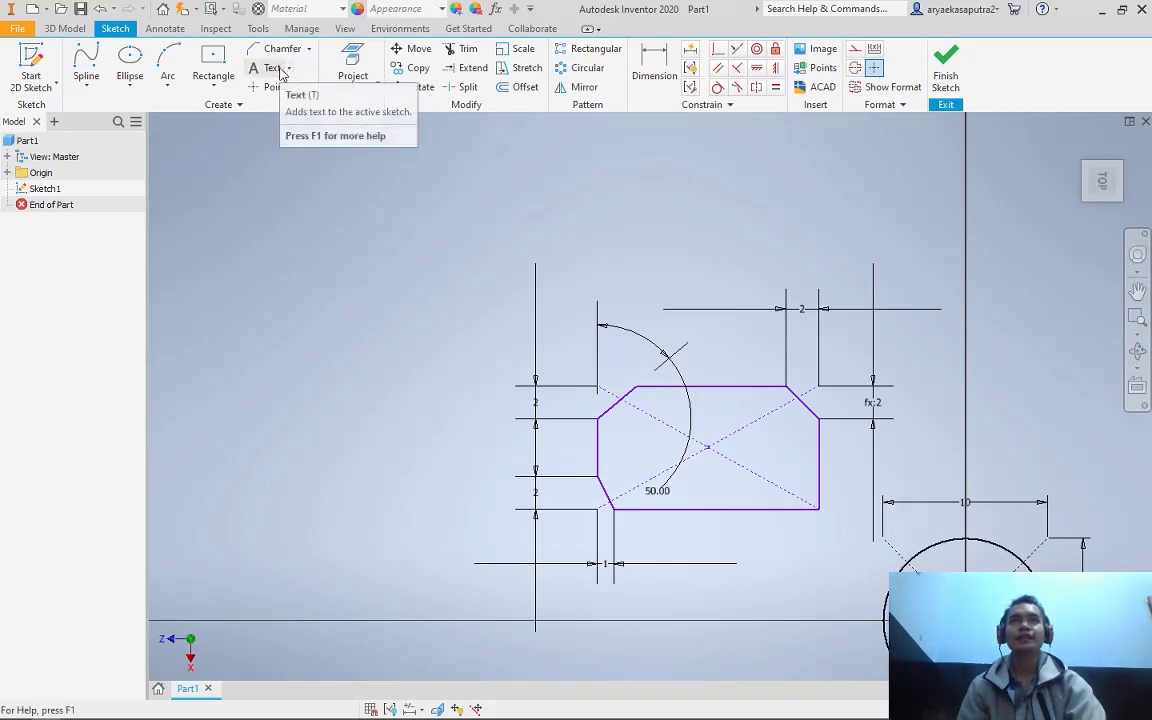
left_click(287, 69)
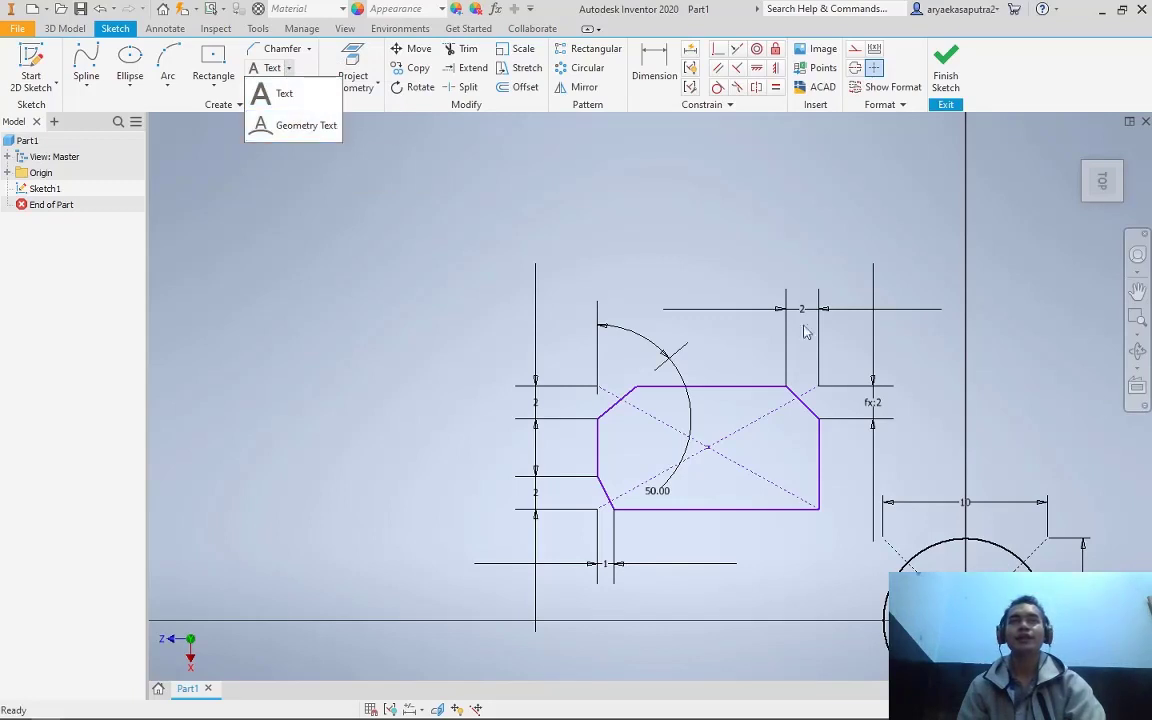
left_click(302, 106)
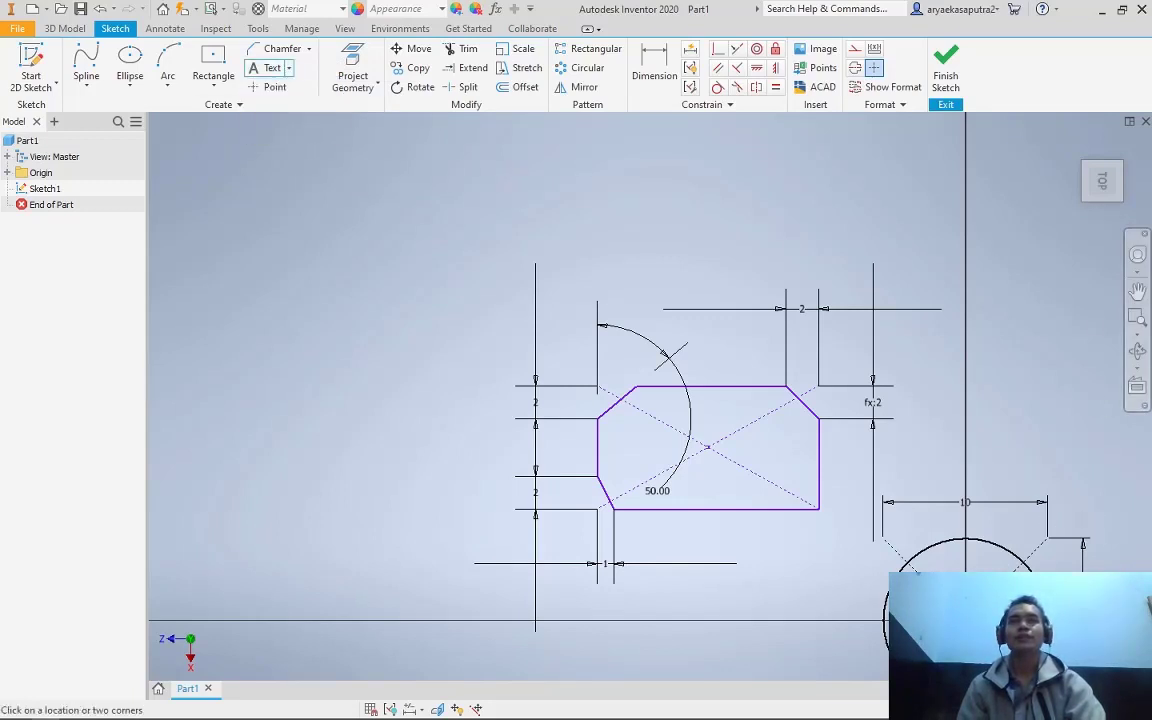
scroll(1052, 584, "down", 3)
scroll(1052, 584, "up", 3)
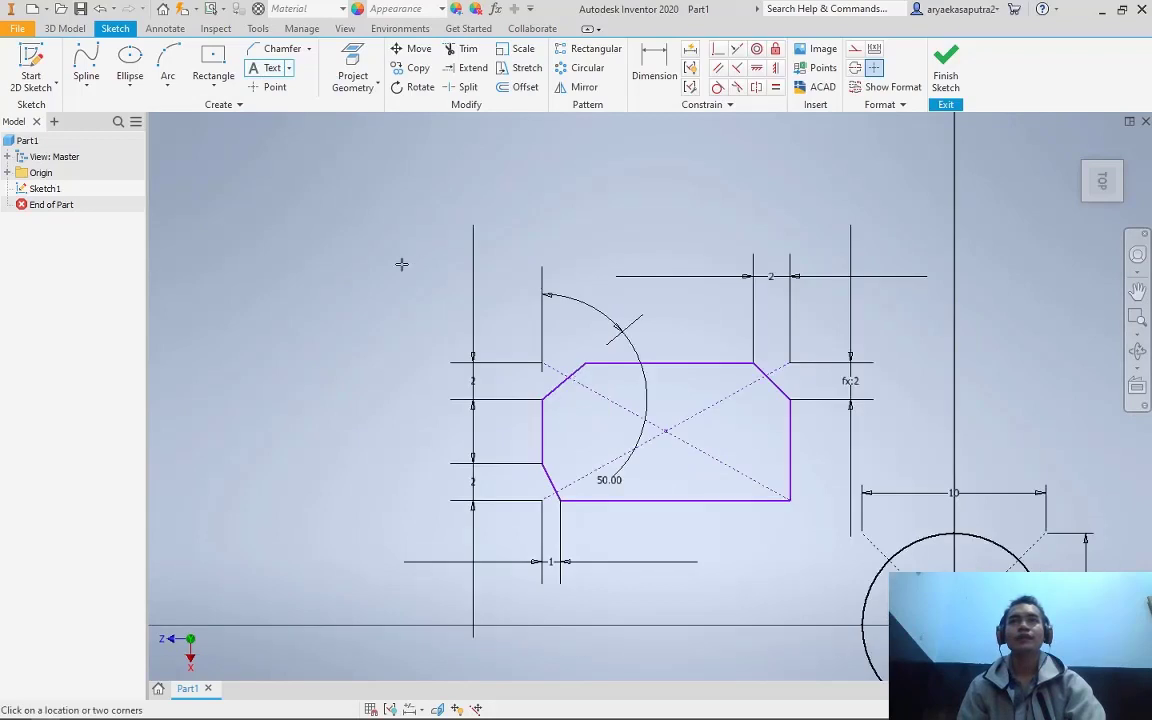
left_click(369, 281)
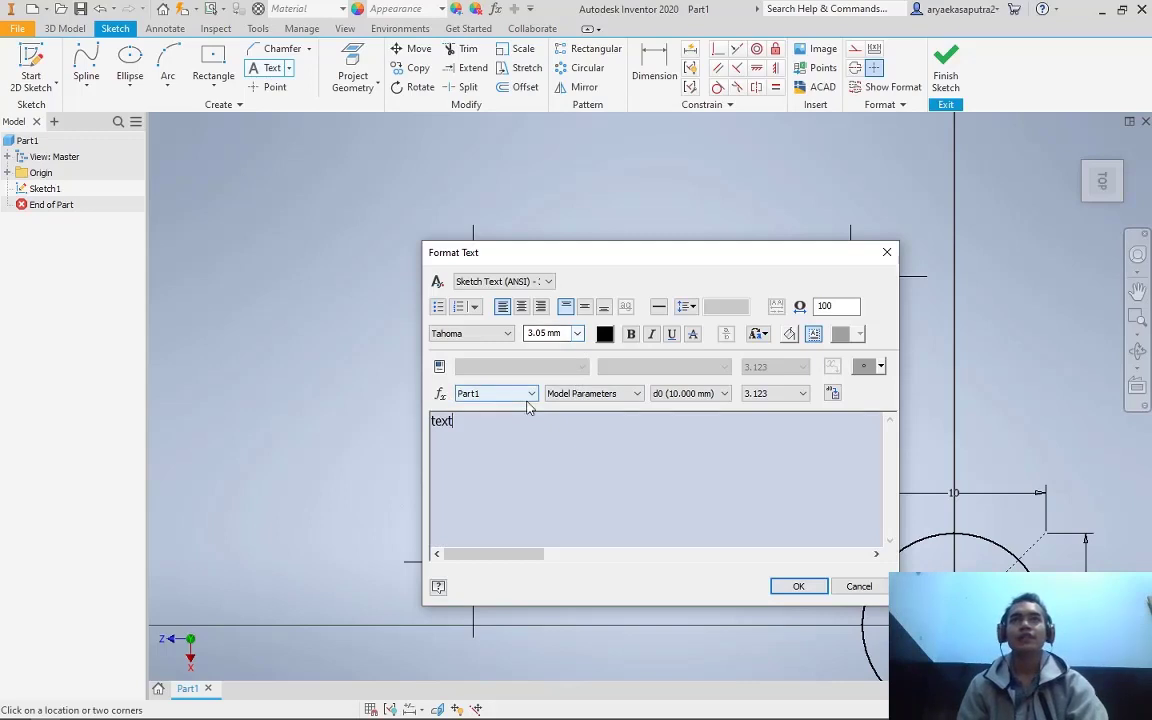
Set the size of the whole text to 1 mm
key("ctrl+a")
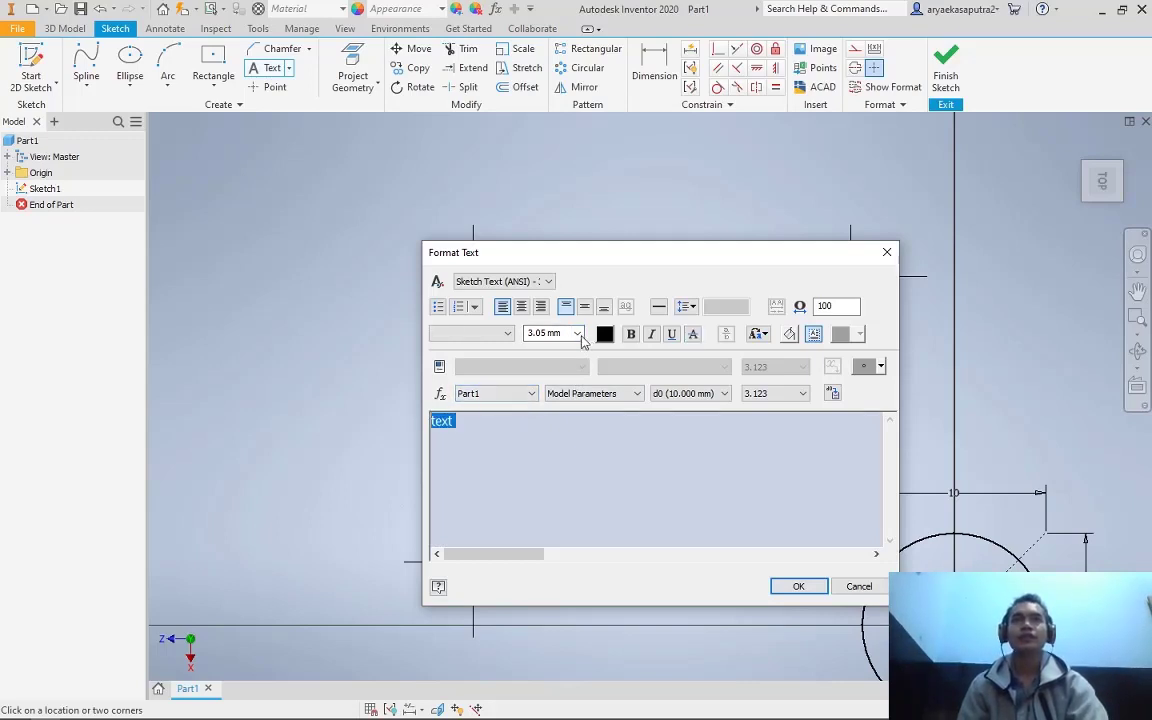
left_click(579, 335)
left_click(562, 351)
left_click(562, 332)
type("1")
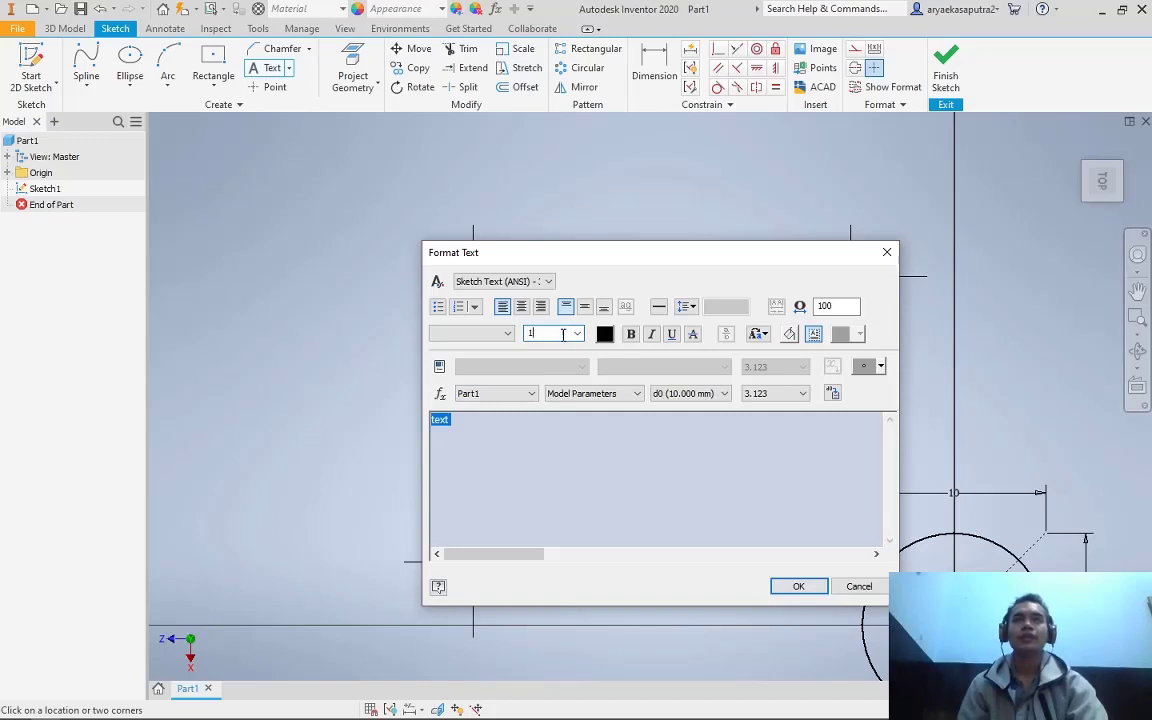
left_click(830, 312)
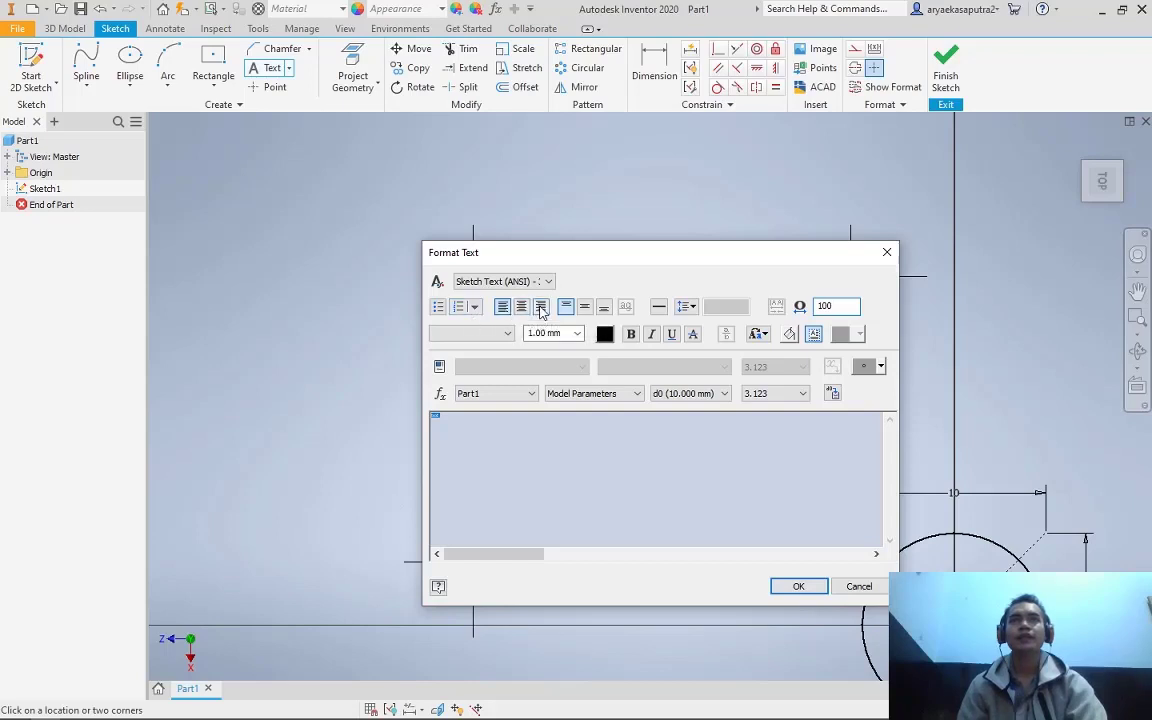
Set the text to center justification horizontally and middle justification vertically
left_click(521, 308)
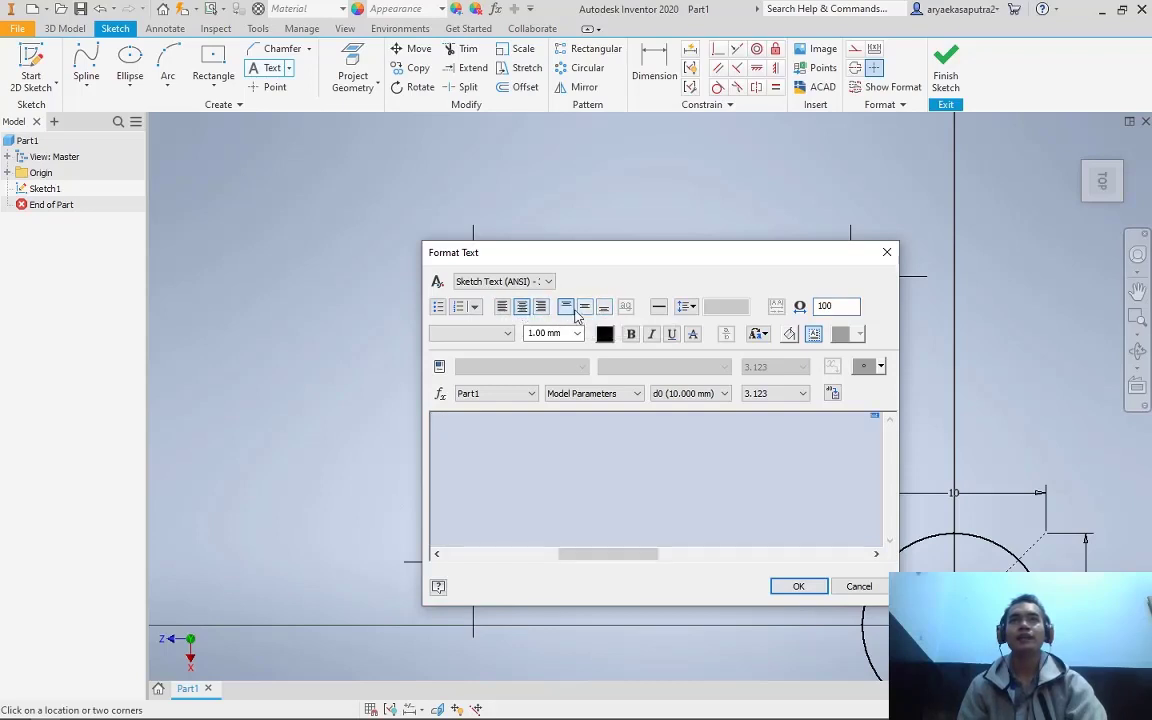
left_click(585, 312)
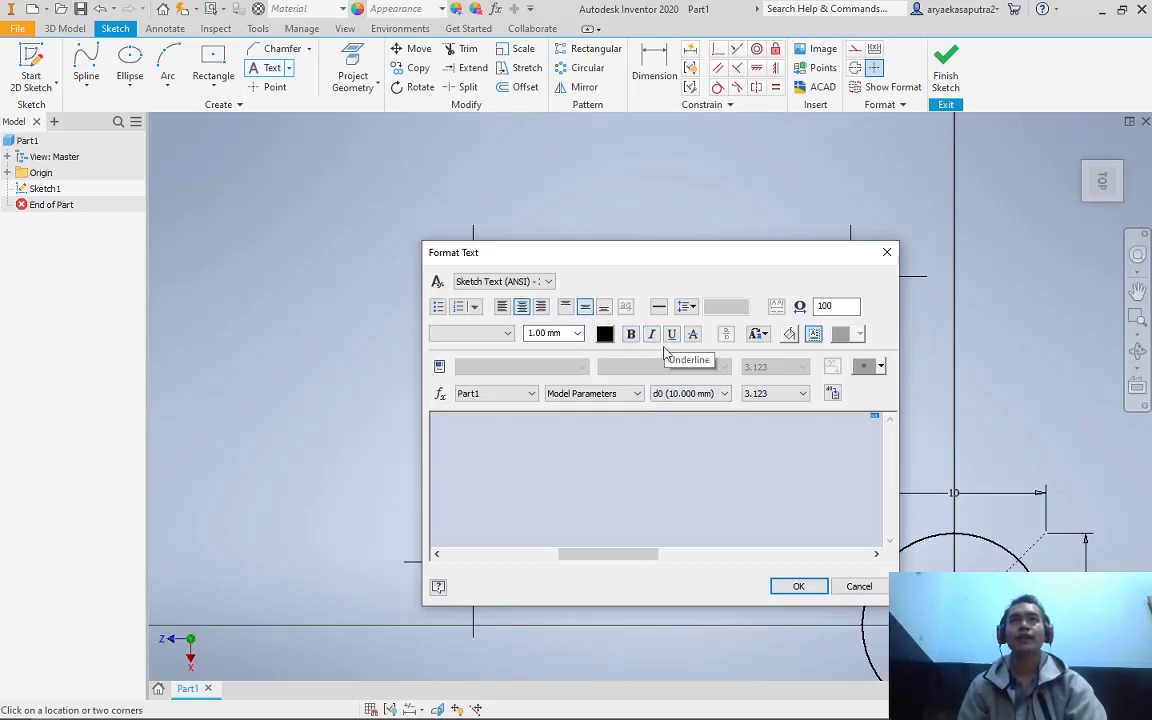
left_click(530, 393)
left_click(480, 406)
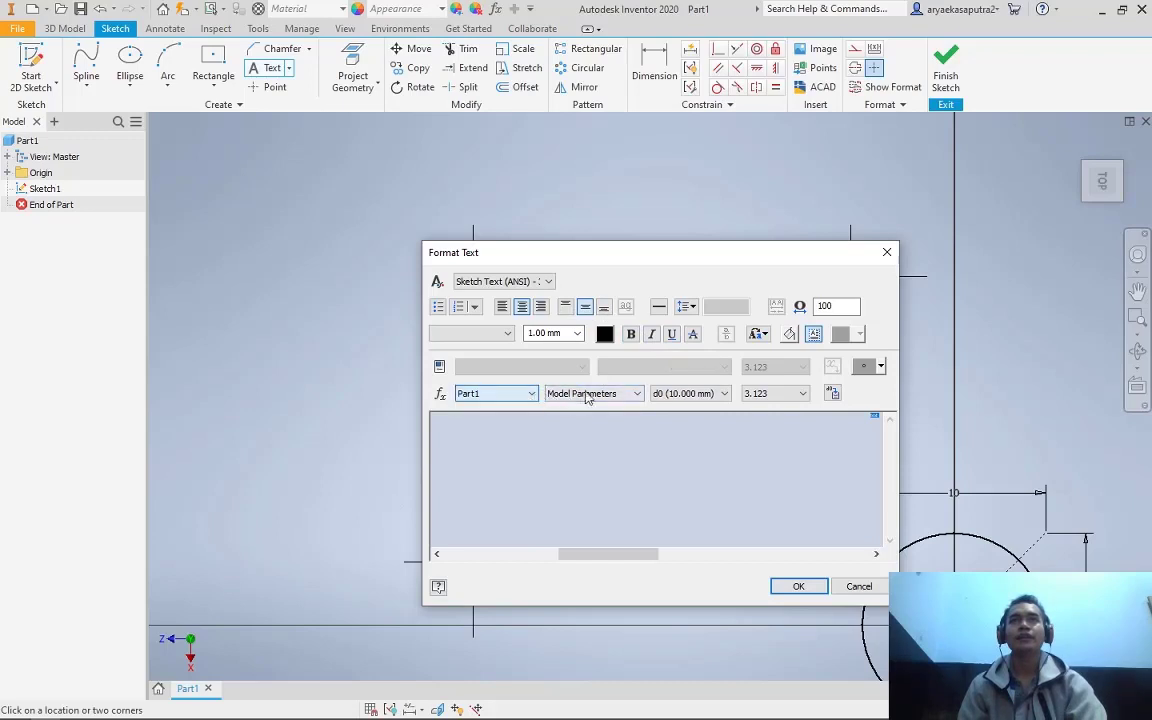
left_click(587, 393)
left_click(617, 394)
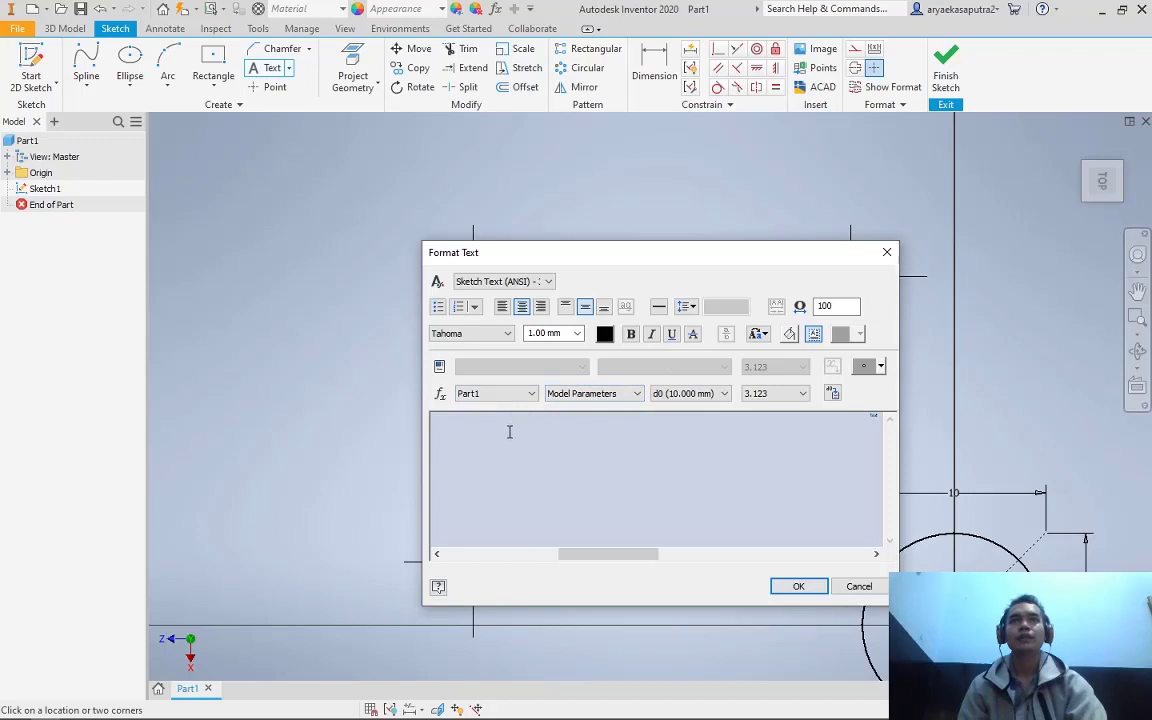
Keep the Tahoma font and insert the text into the sketch
left_click(500, 424)
left_click(509, 334)
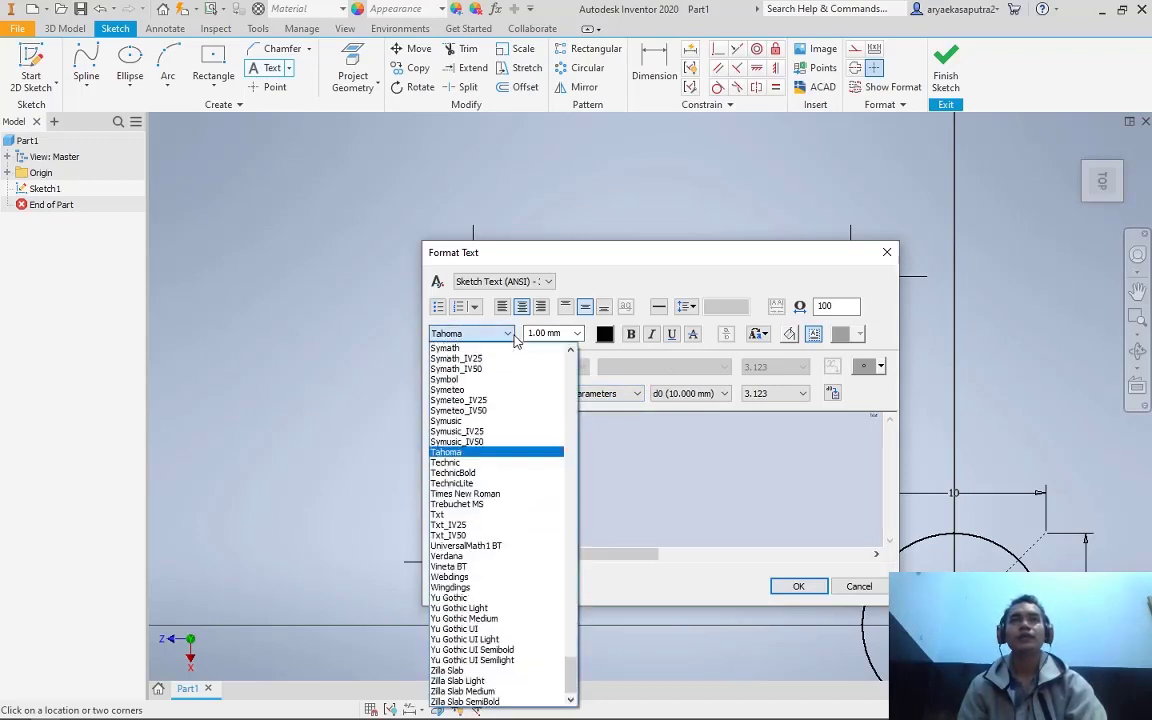
scroll(473, 428, "up", 4)
scroll(473, 428, "up", 15)
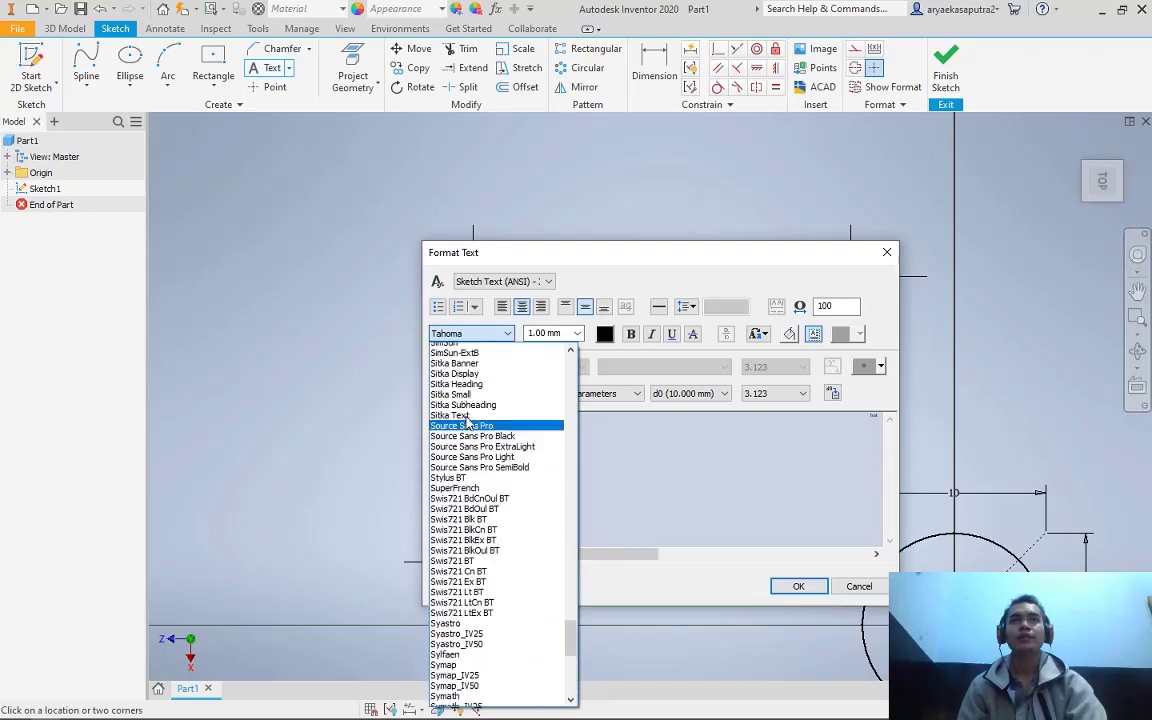
left_click(506, 335)
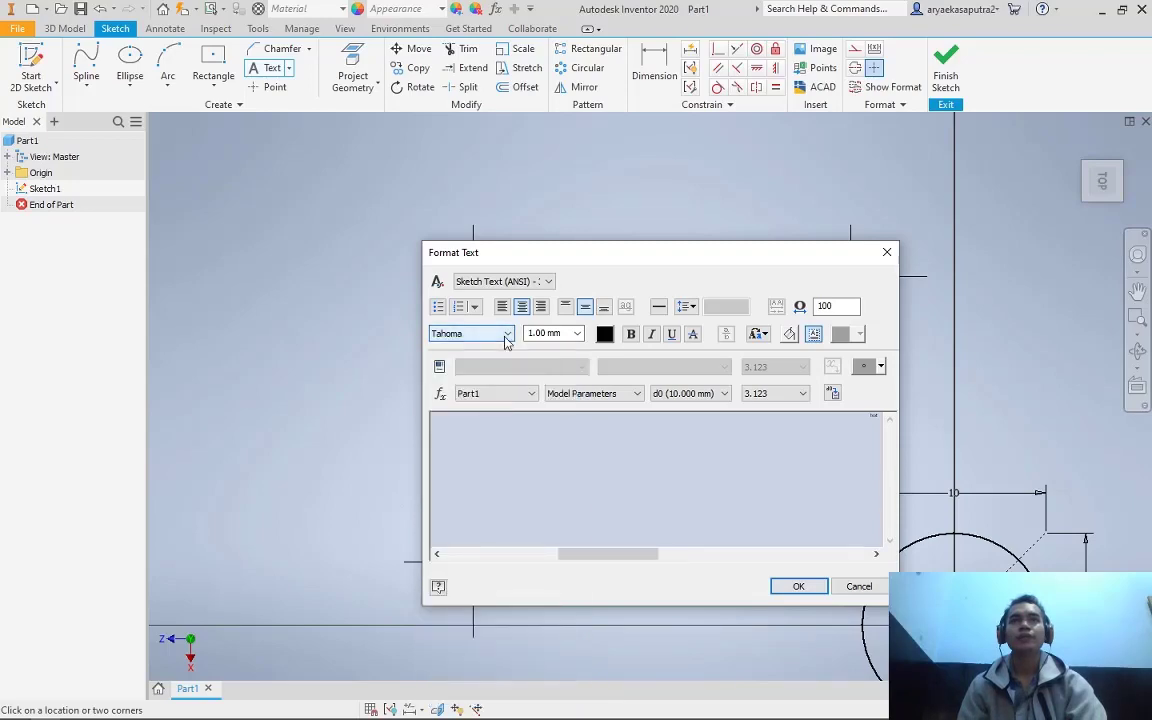
left_click(800, 587)
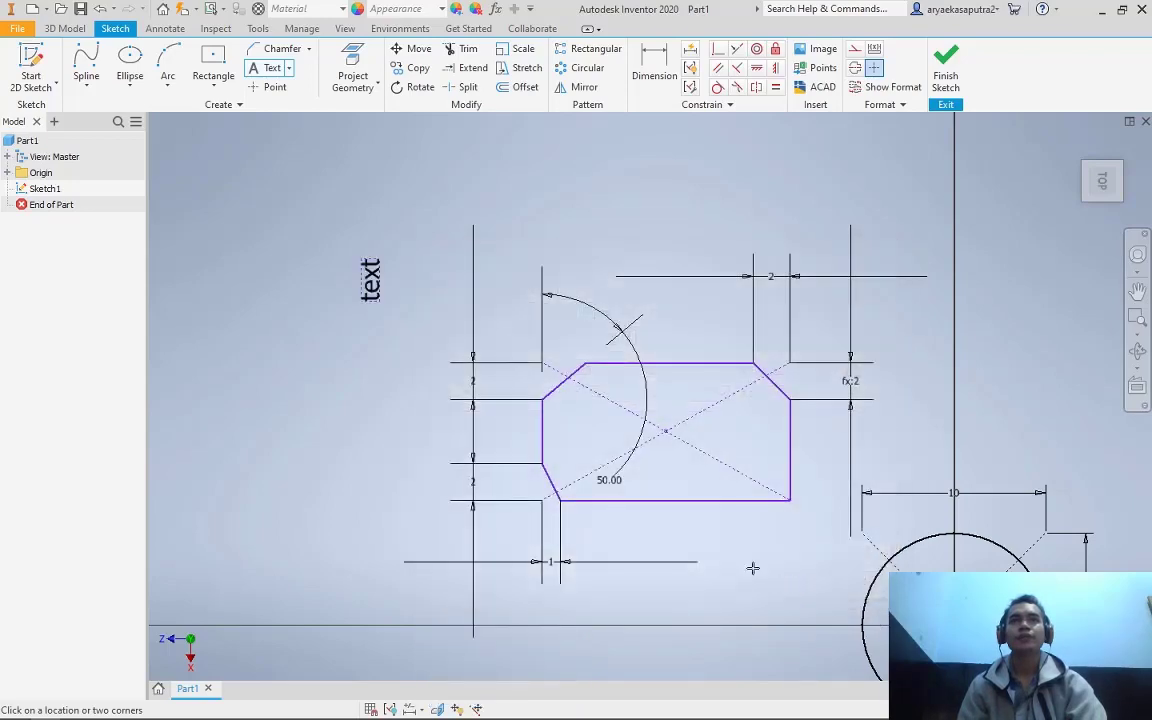
left_click(371, 285)
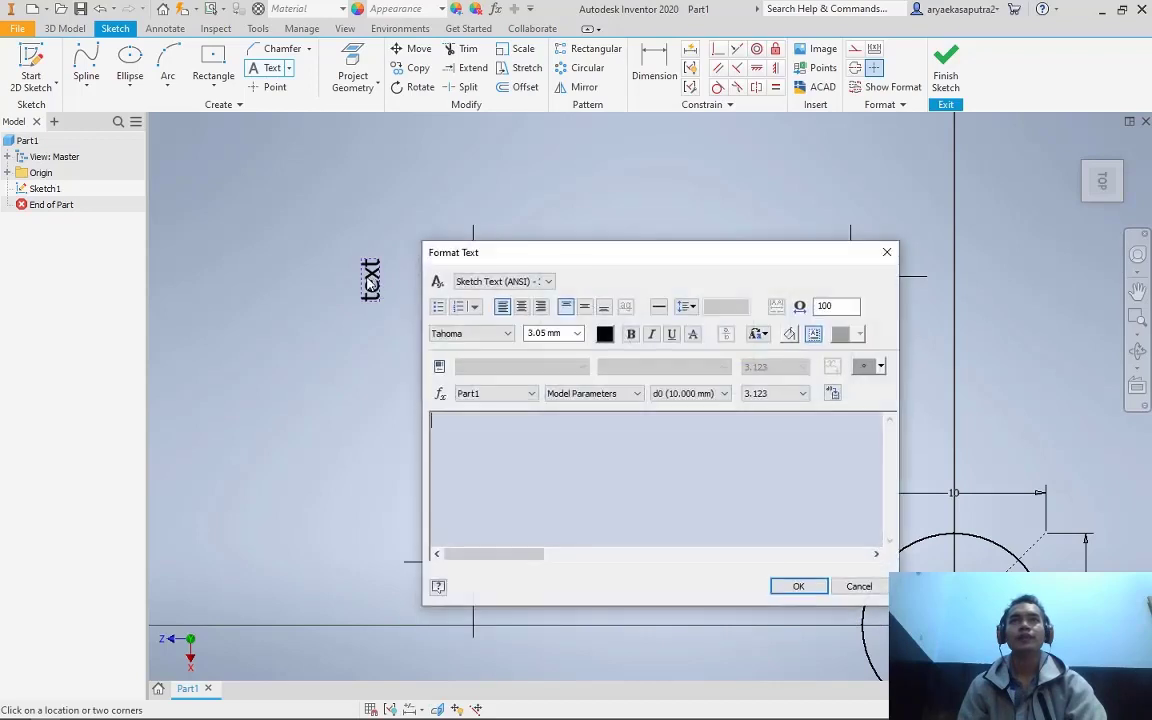
left_click(886, 252)
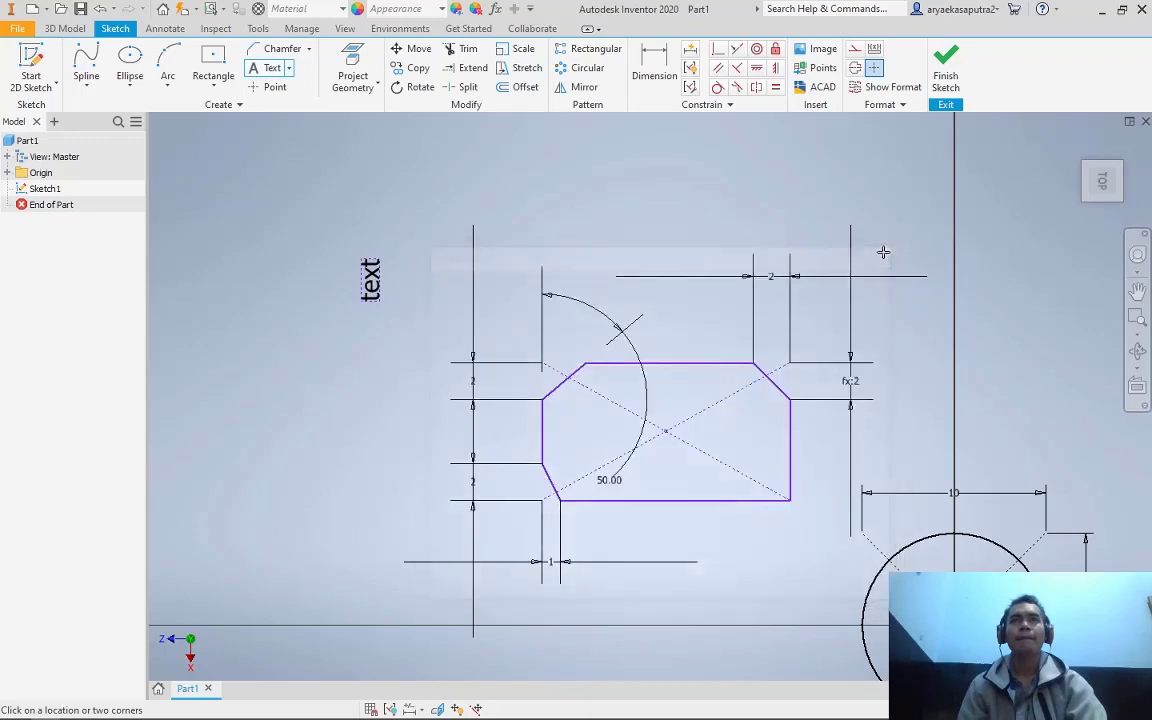
Rotate the text 90 degrees about a point beside it, and move it above the chamfered rectangle
left_click(413, 87)
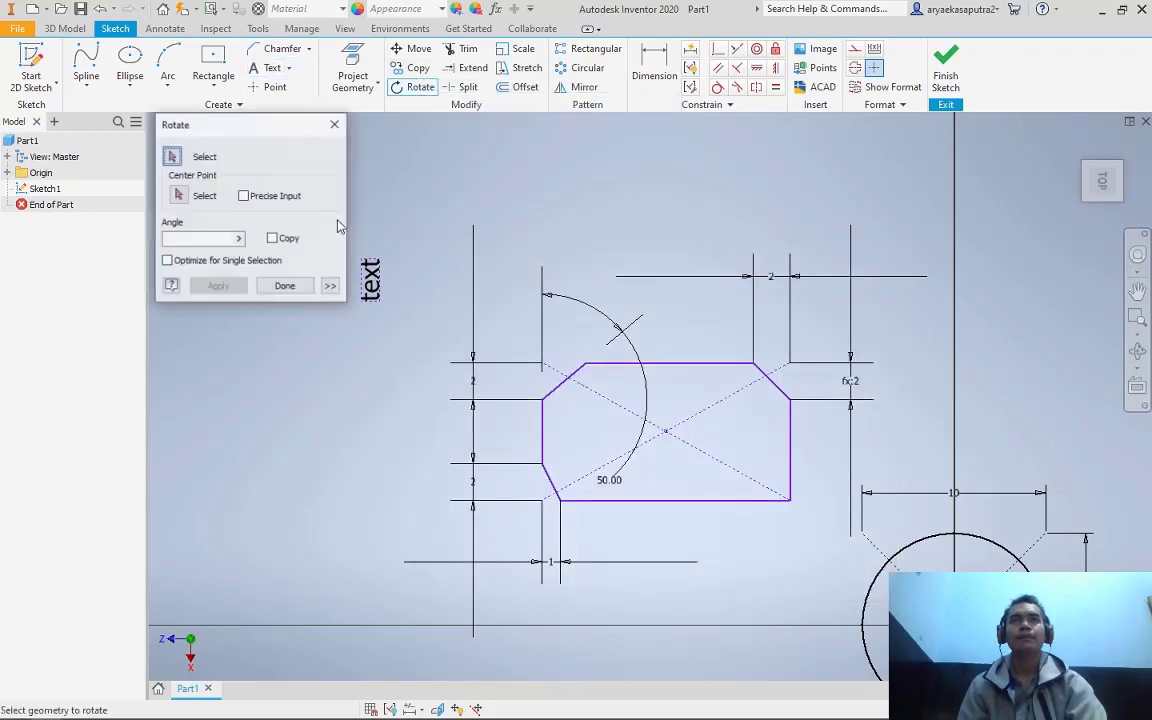
left_click(372, 276)
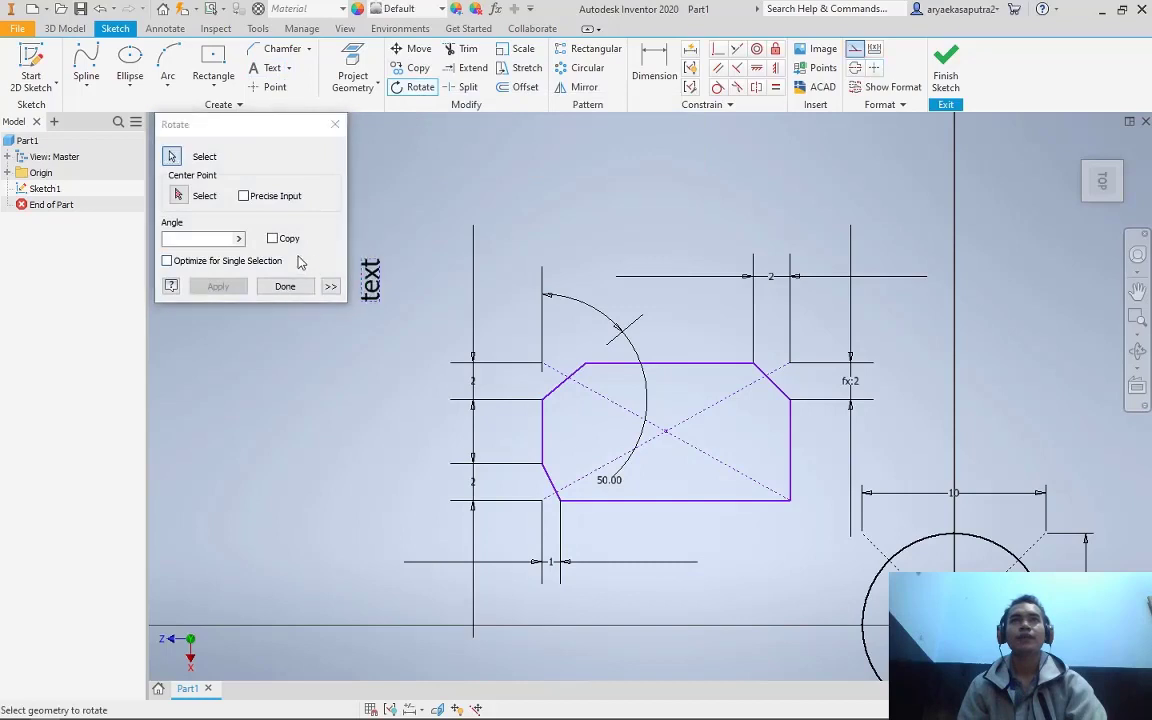
left_click(178, 195)
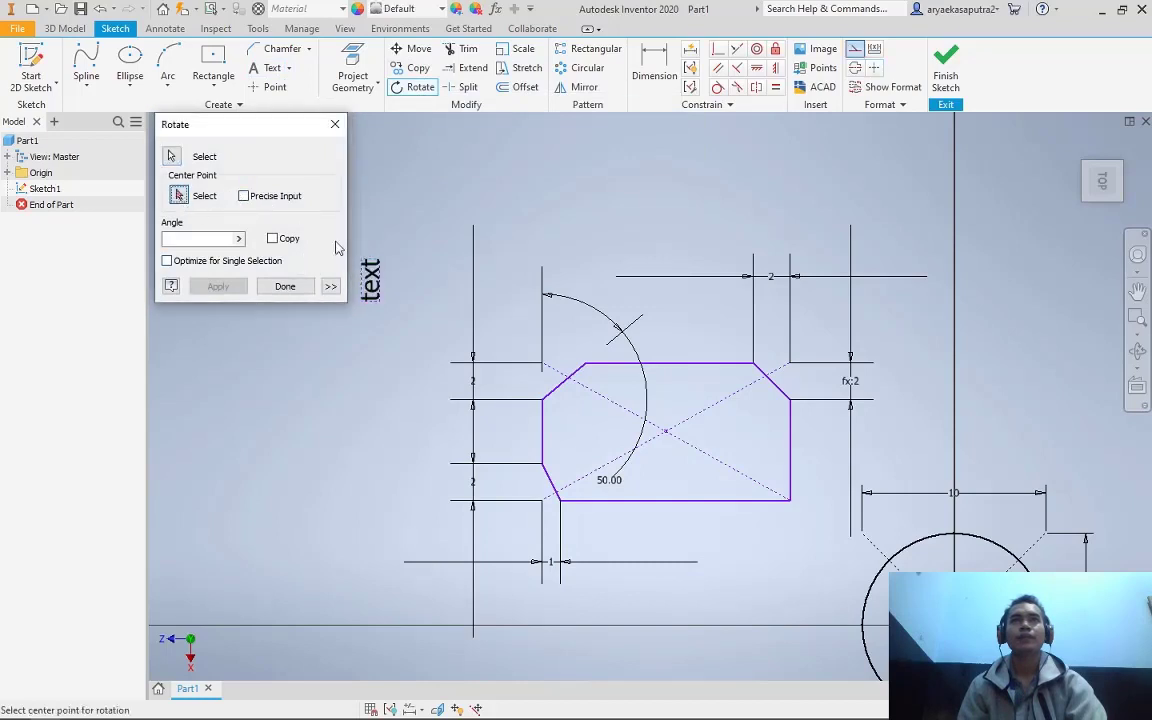
left_click(390, 289)
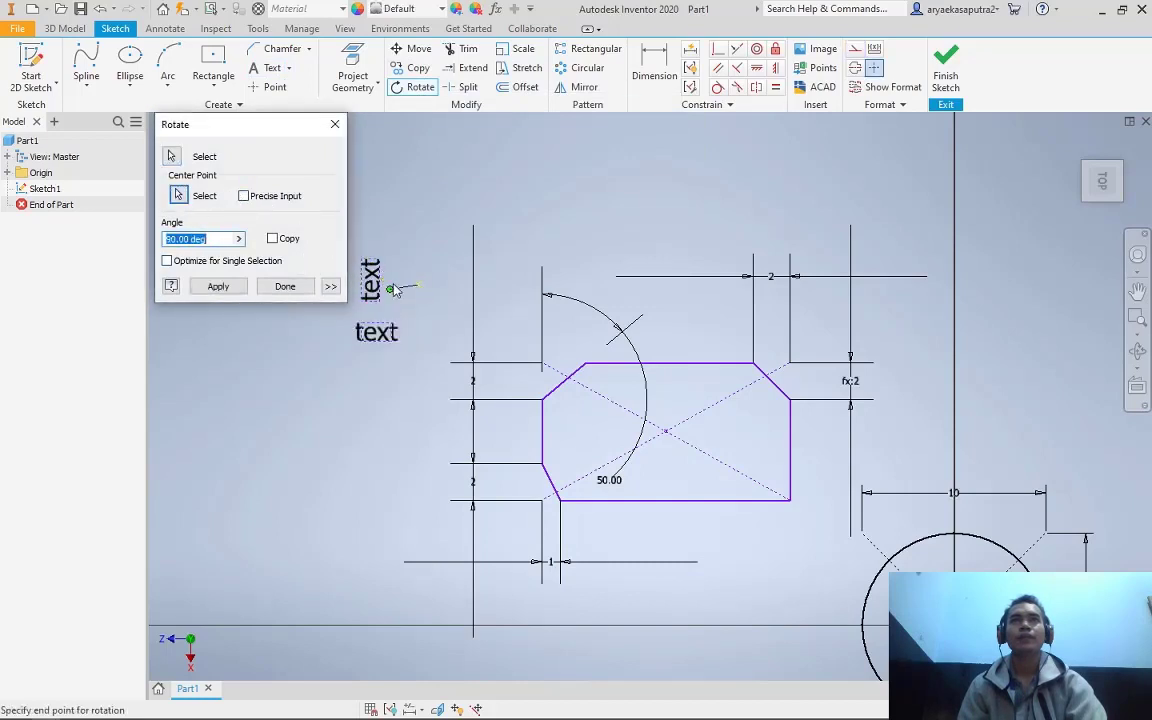
left_click(236, 288)
left_click(287, 287)
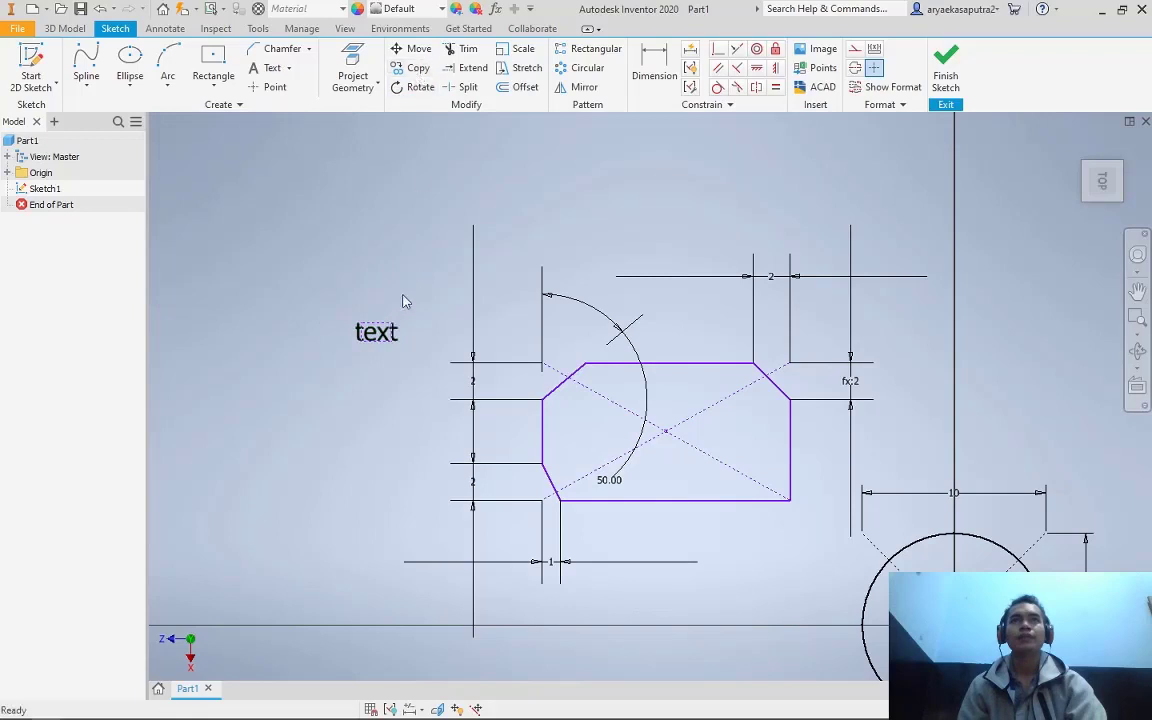
mouse_move(384, 336)
left_mouse_down()
mouse_move(463, 362)
mouse_move(675, 362)
mouse_move(476, 255)
mouse_move(610, 235)
mouse_move(635, 217)
mouse_move(675, 238)
mouse_move(714, 229)
mouse_move(666, 219)
mouse_move(647, 236)
mouse_move(607, 221)
left_mouse_up()
scroll(679, 360, "up", 1)
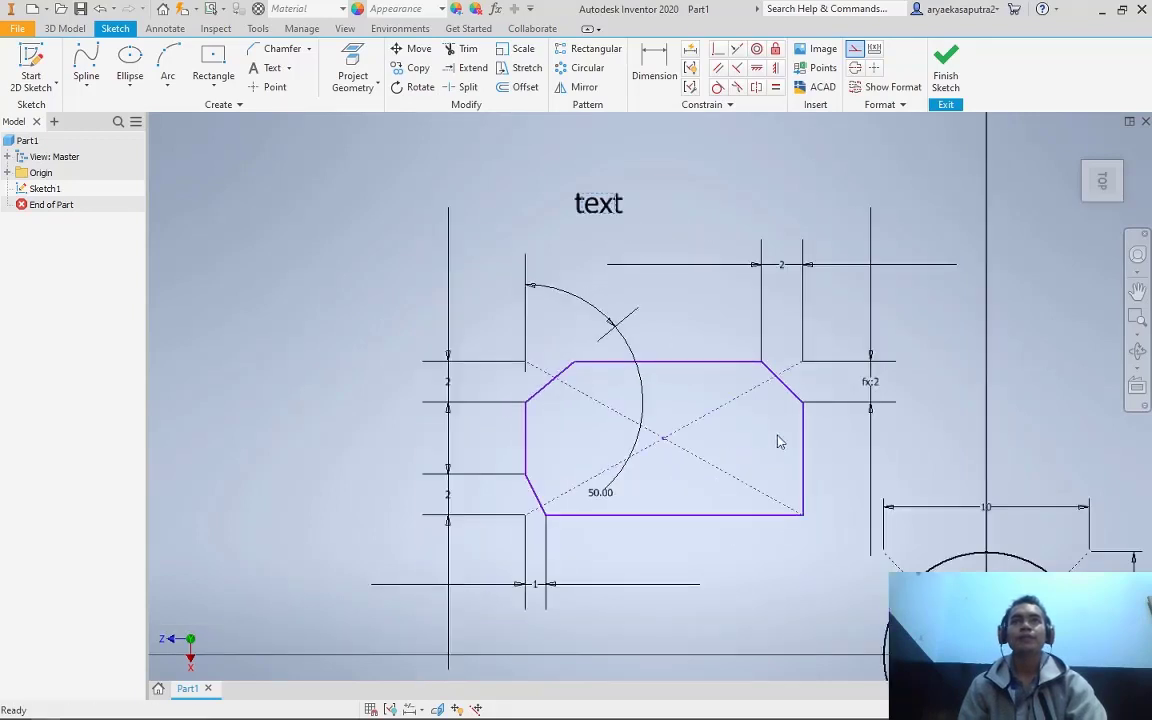
Start a Geometry Text on the upper horizontal edge of the chamfered rectangle
left_click(271, 67)
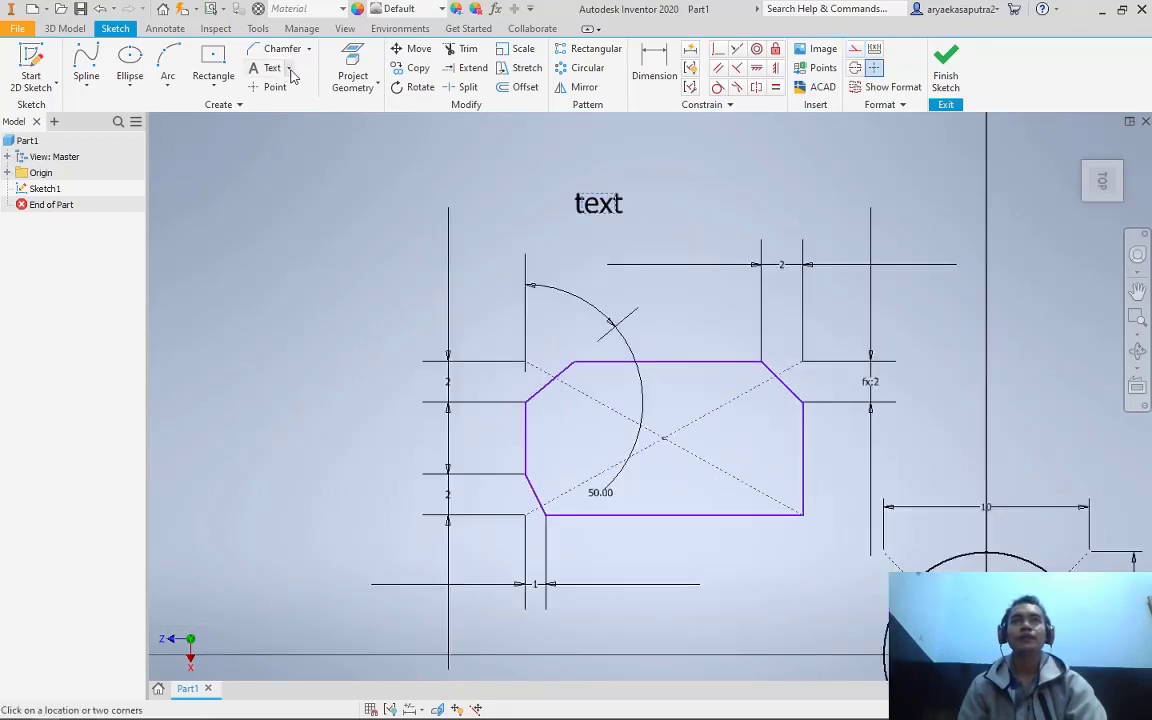
left_click(289, 70)
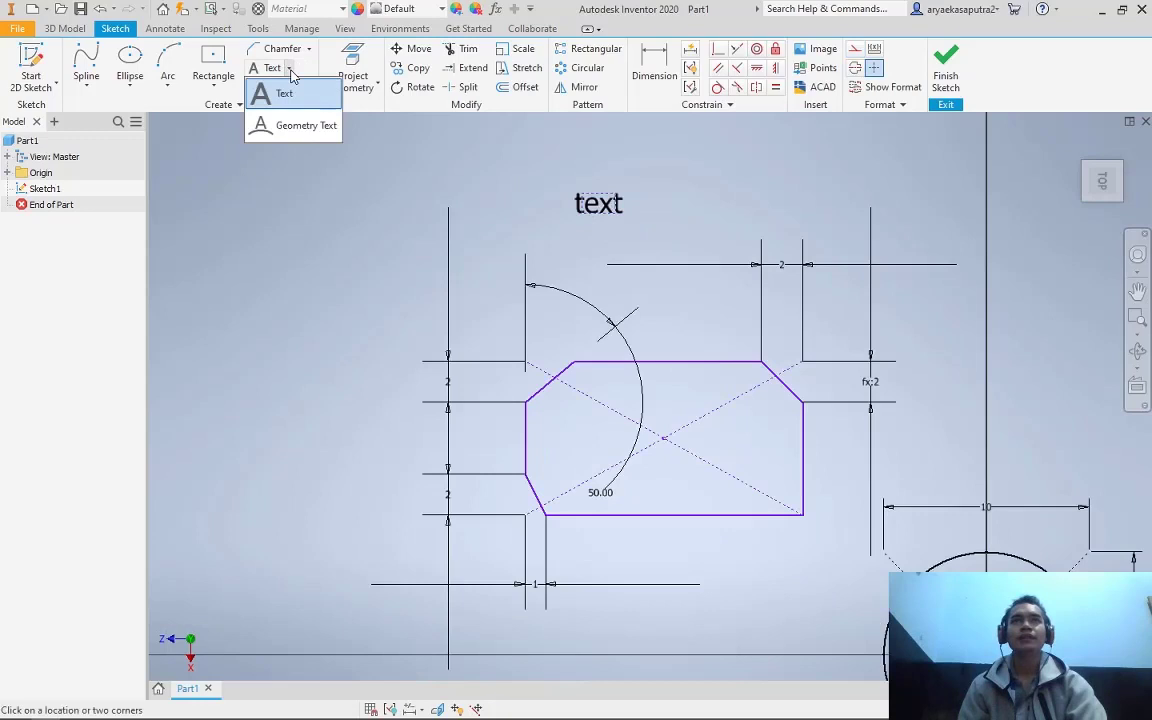
left_click(307, 128)
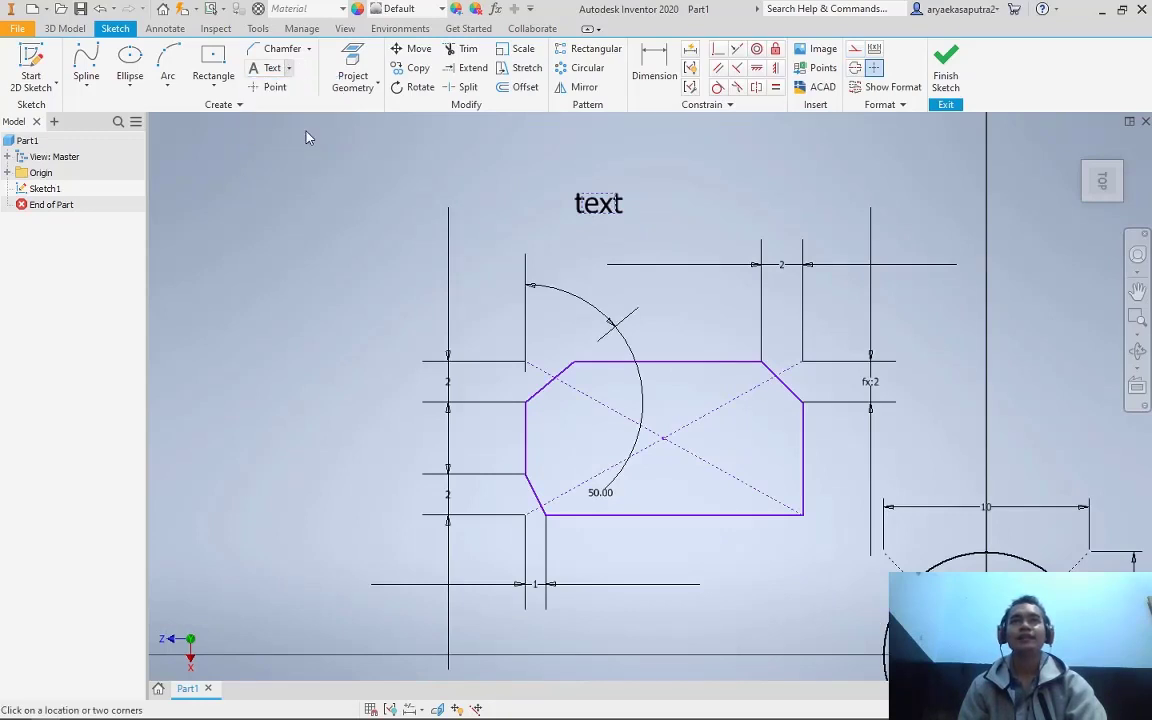
left_click_drag(687, 257, 541, 246)
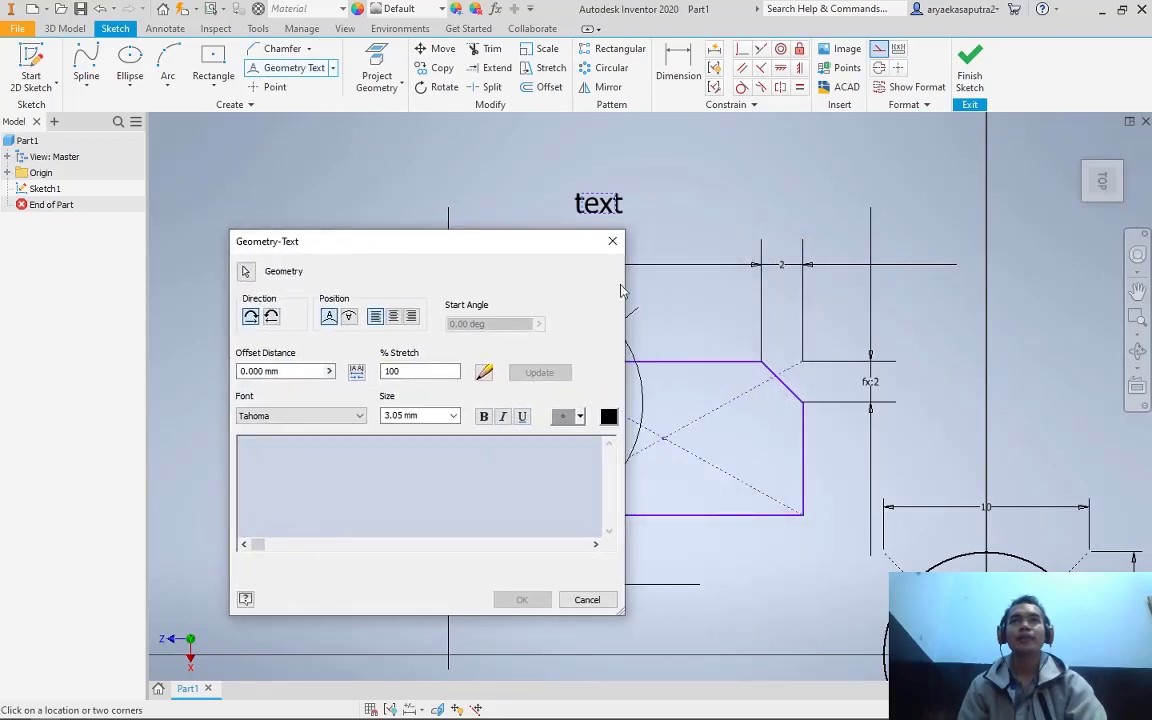
left_click(698, 366)
scroll(715, 373, "up", 3)
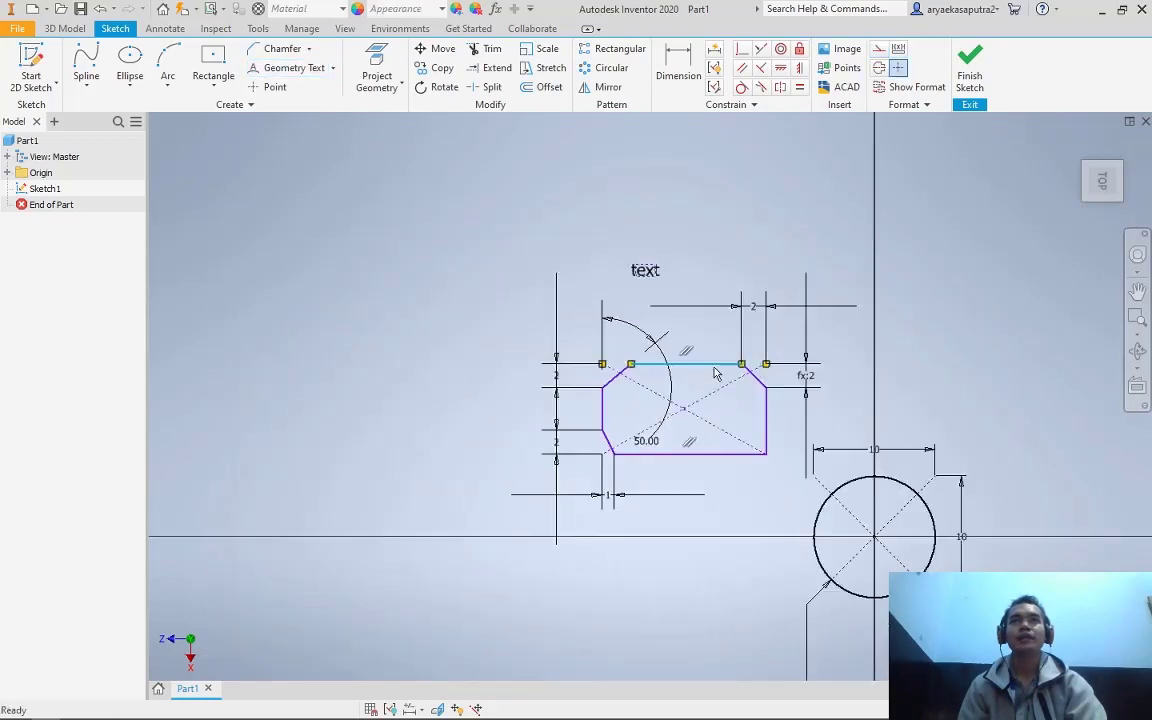
scroll(715, 373, "down", 5)
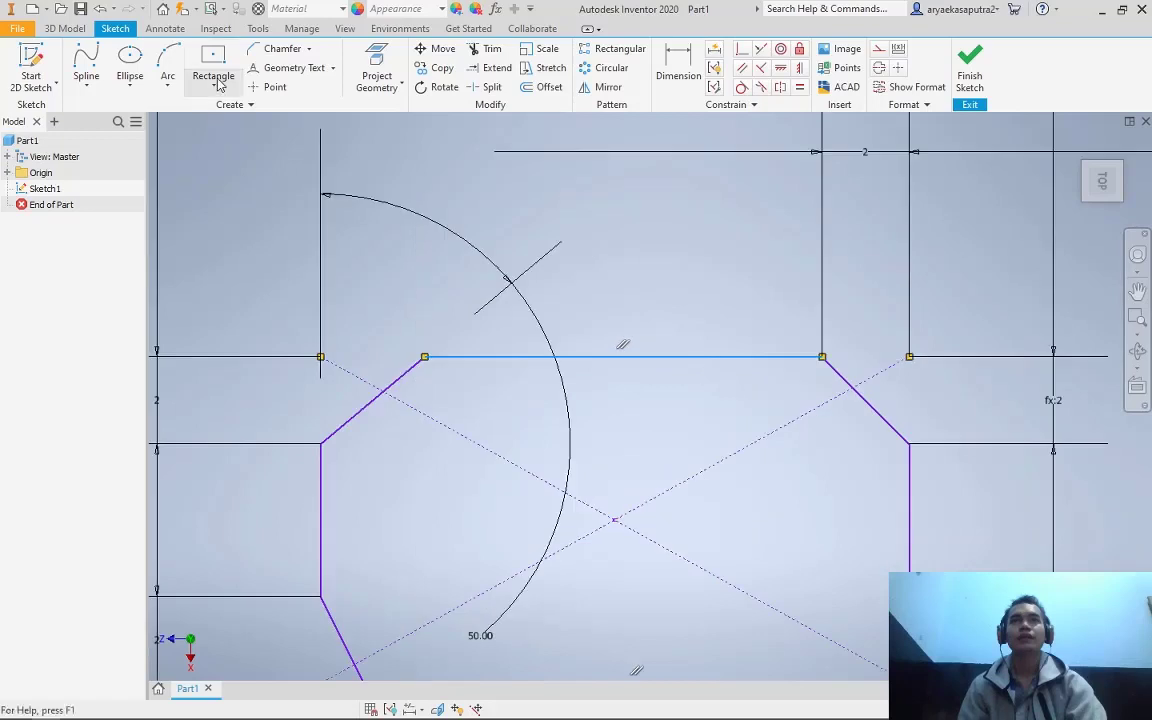
left_click(288, 68)
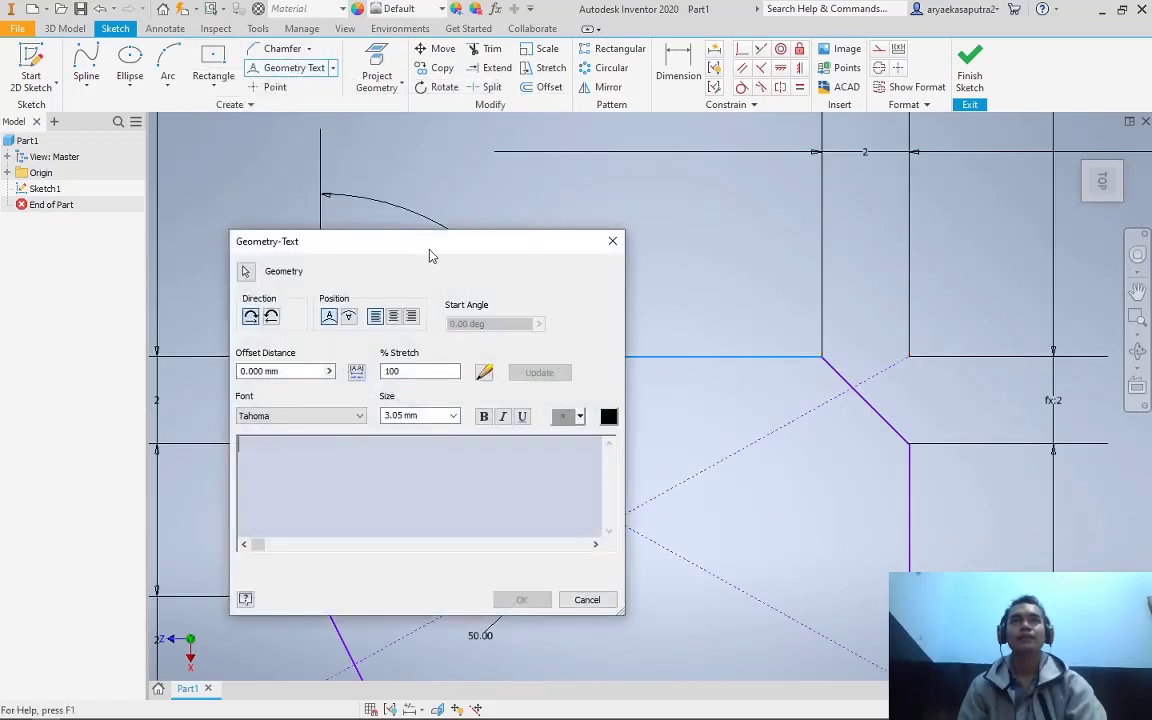
left_click_drag(425, 242, 355, 241)
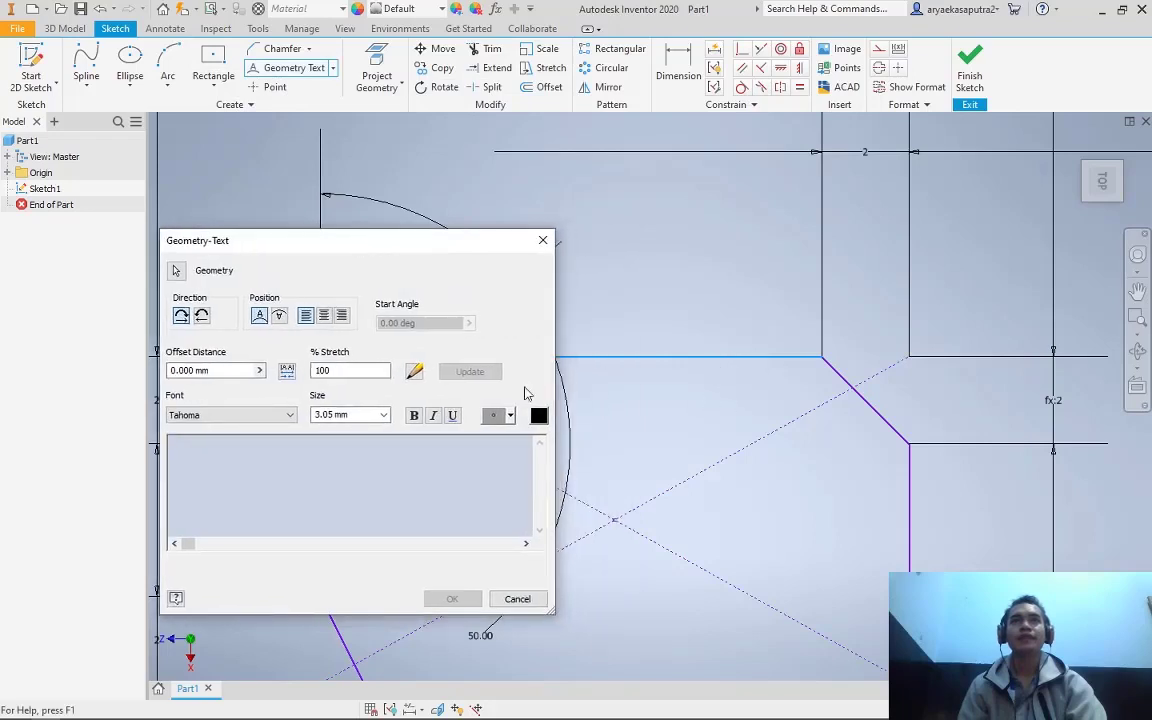
Center the geometry text along the edge and enter "text" as its content
left_click(341, 316)
left_click(324, 315)
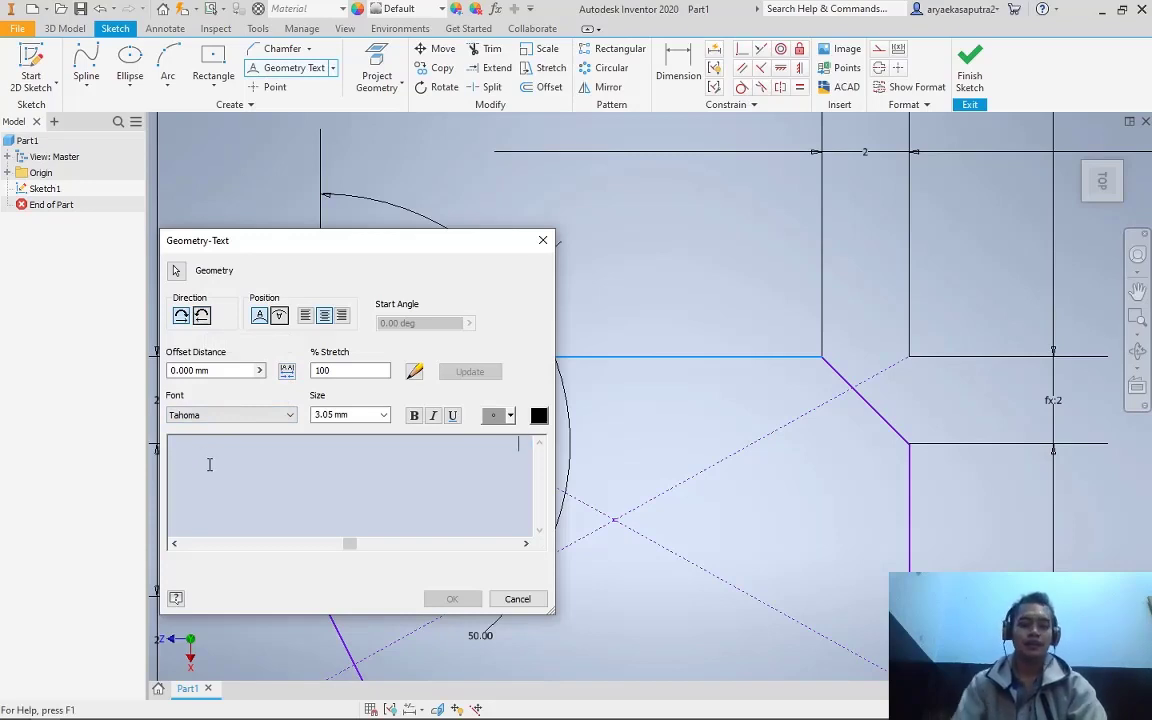
type("text")
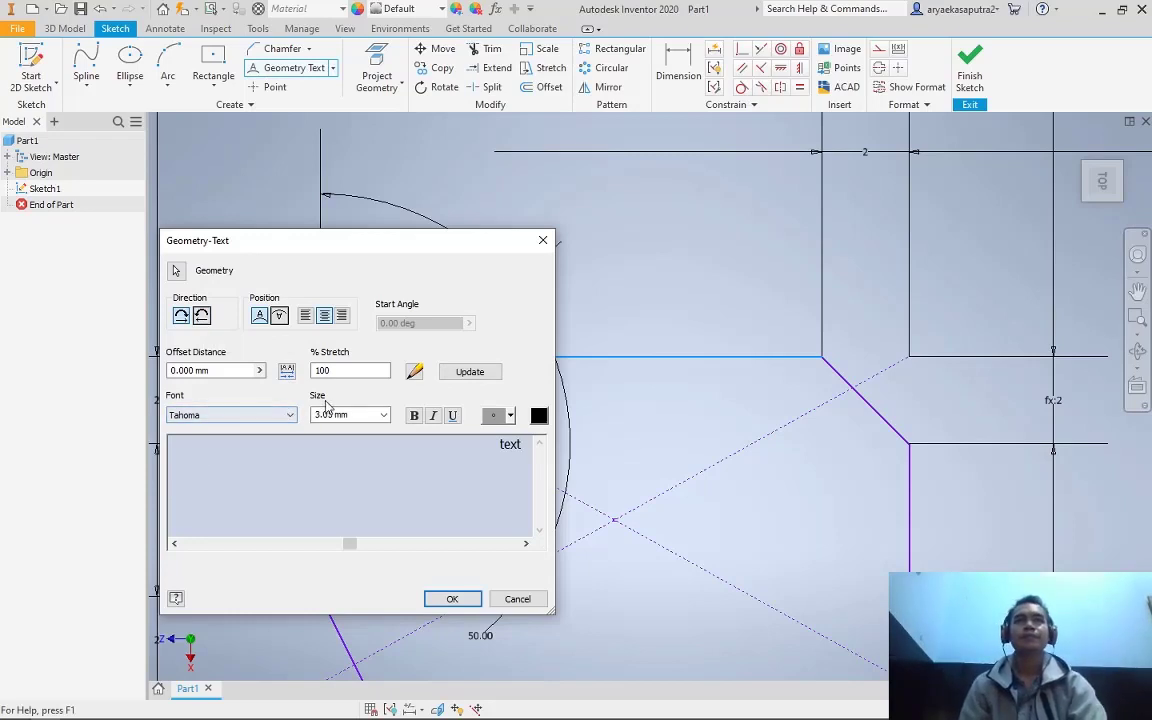
Set the geometry text's size to 1 mm, make it bold, and place it on the edge
left_click(368, 418)
left_click(385, 420)
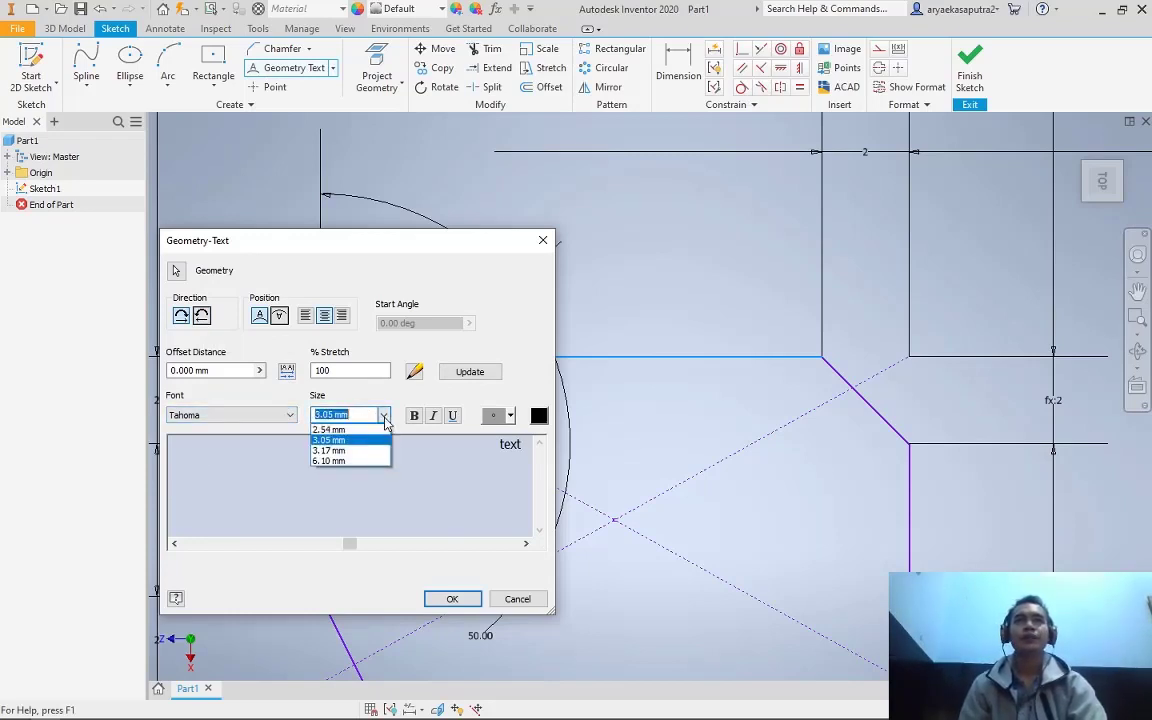
left_click(375, 439)
double_click(508, 444)
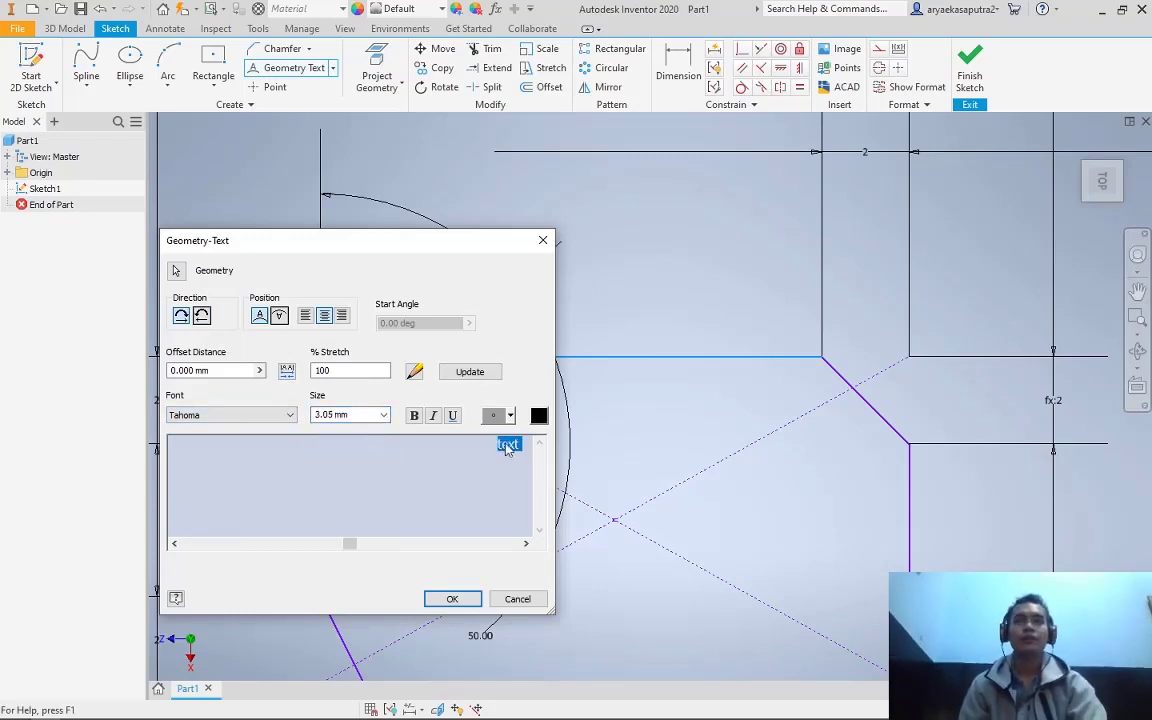
left_click(334, 415)
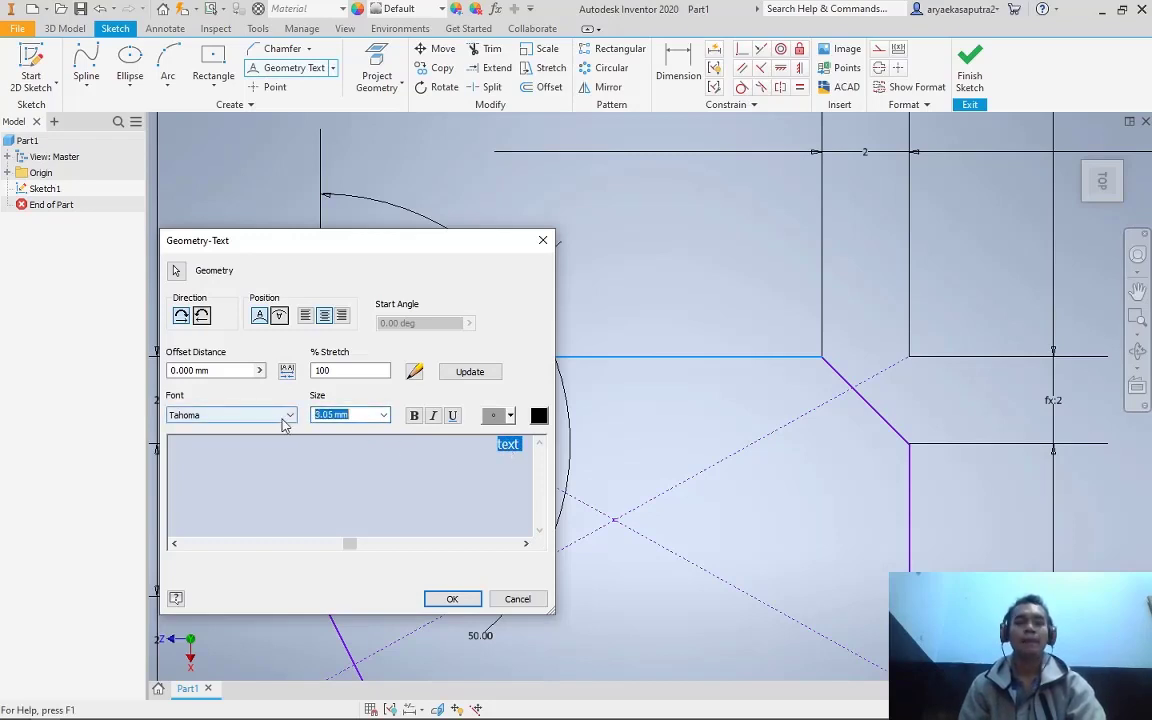
type("1")
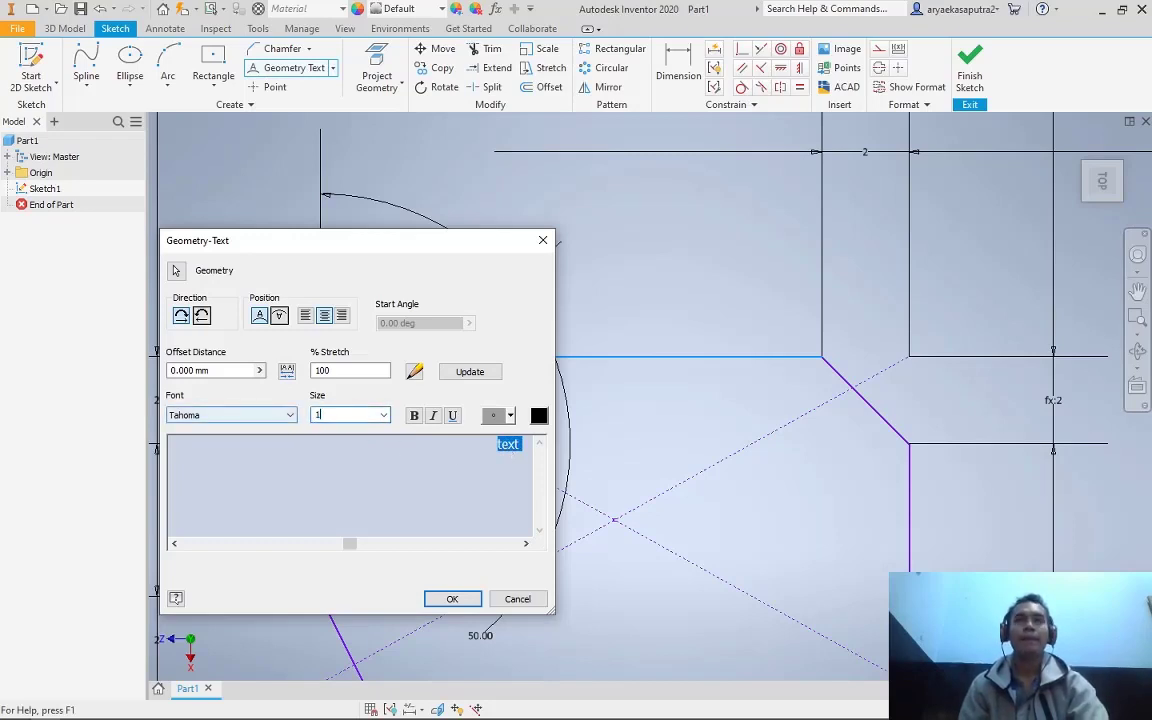
left_click(413, 423)
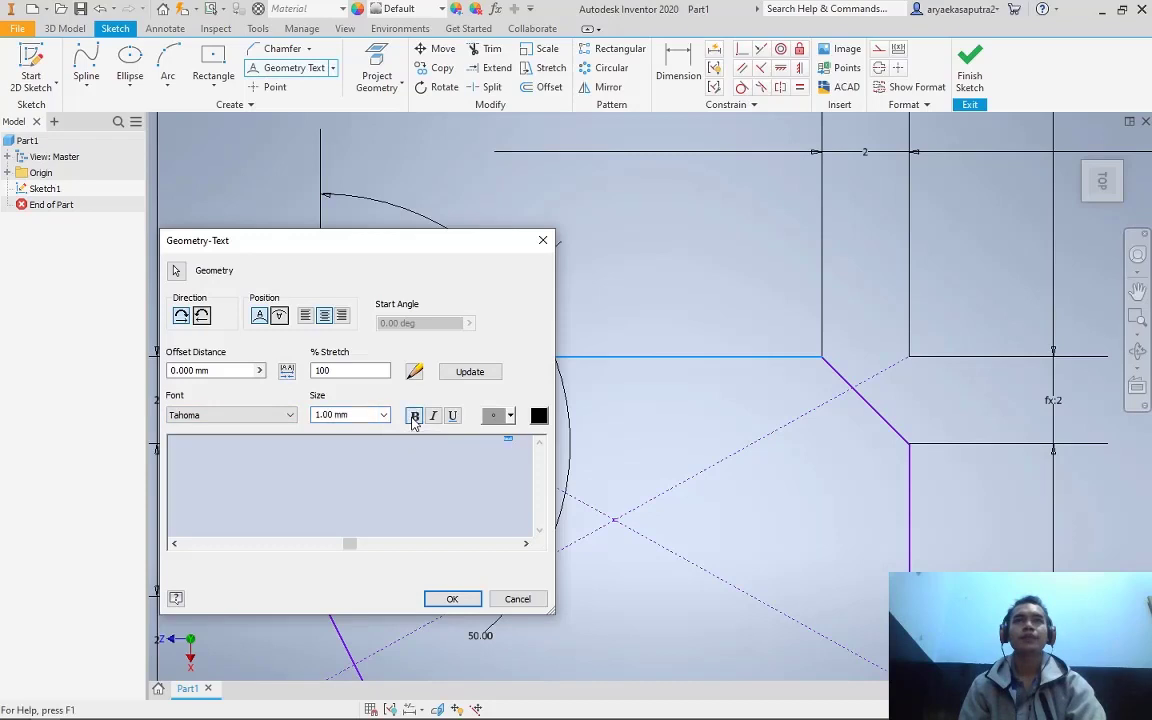
left_click(470, 600)
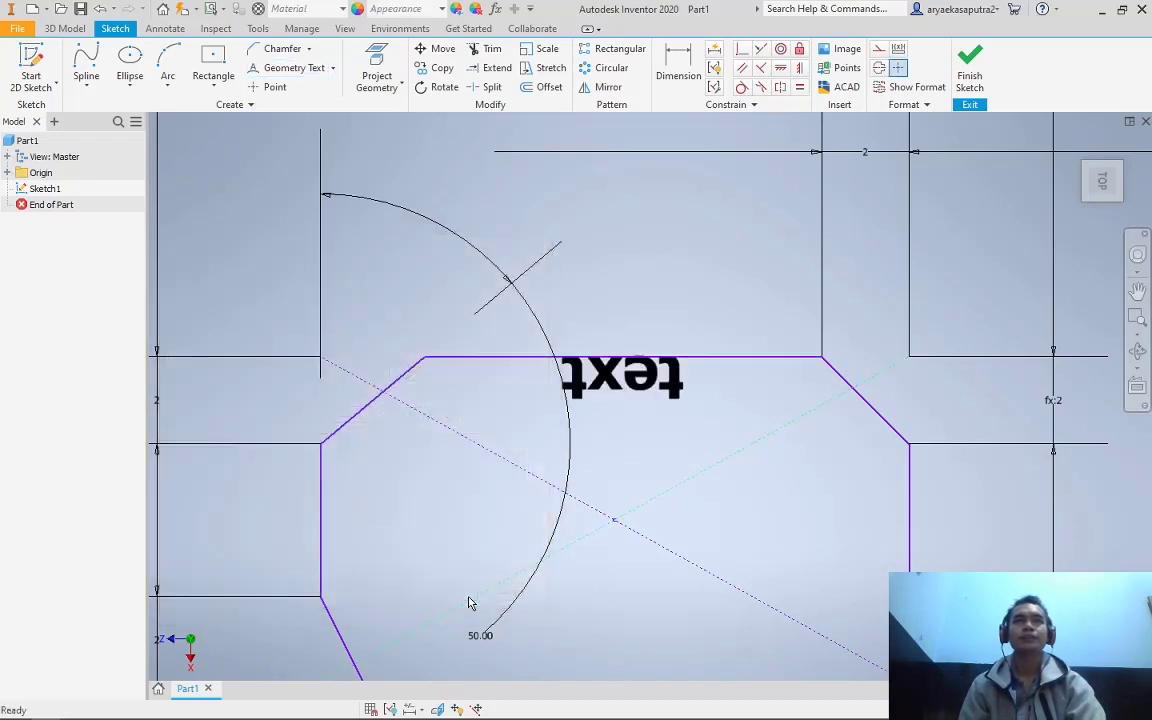
Flip the geometry text to the outer side of the edge and reverse its direction so it reads normally
double_click(601, 384)
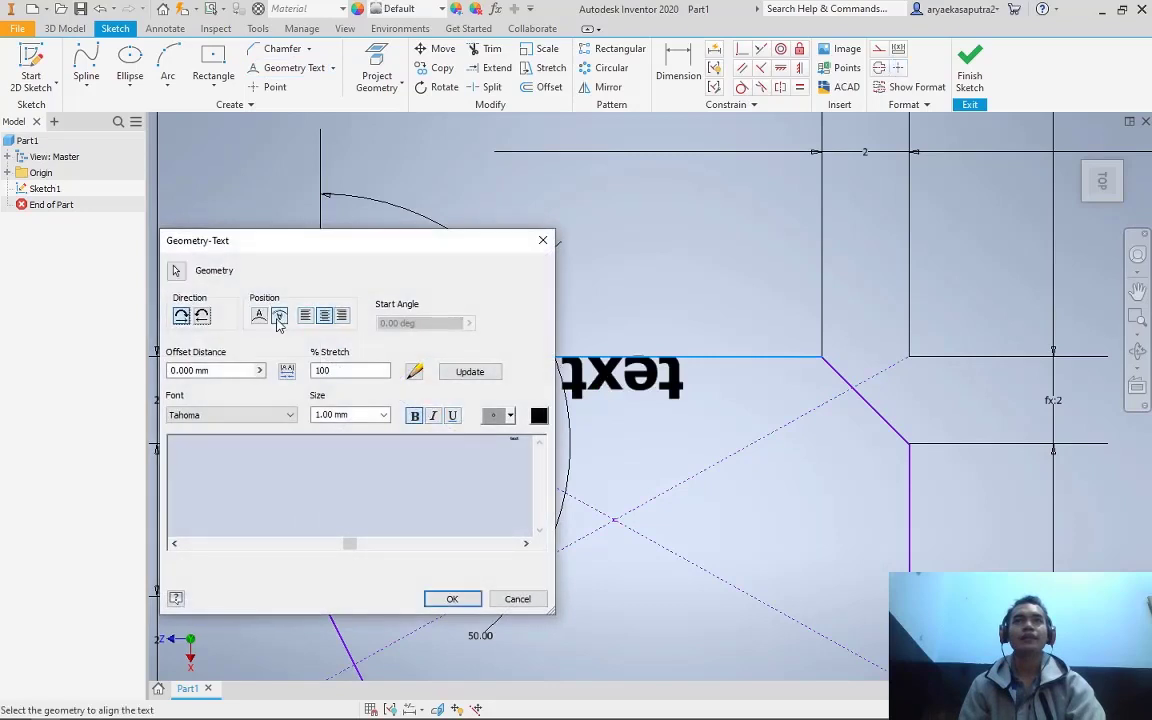
left_click(448, 599)
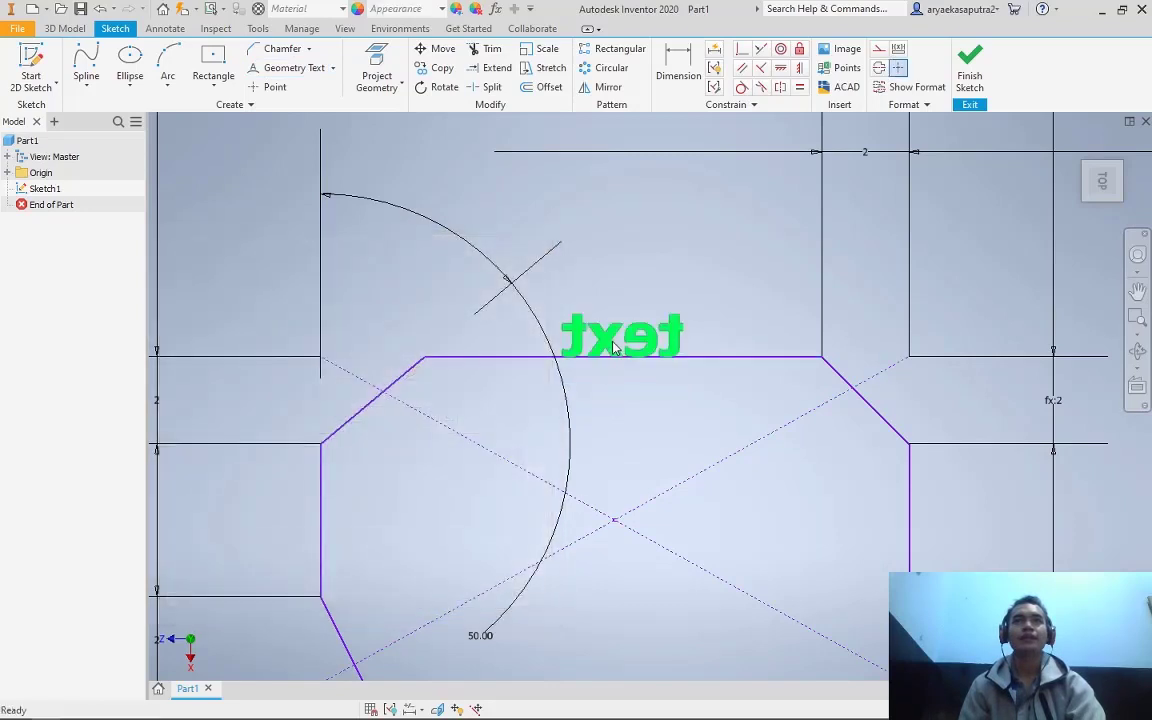
double_click(614, 346)
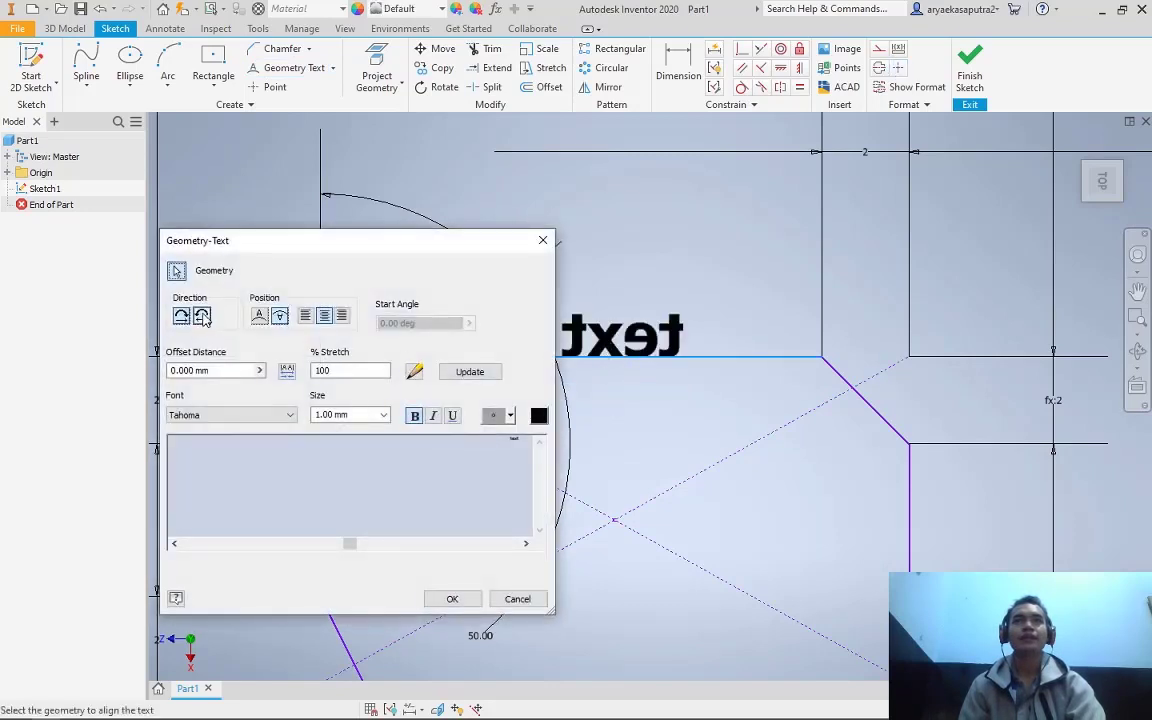
left_click(452, 598)
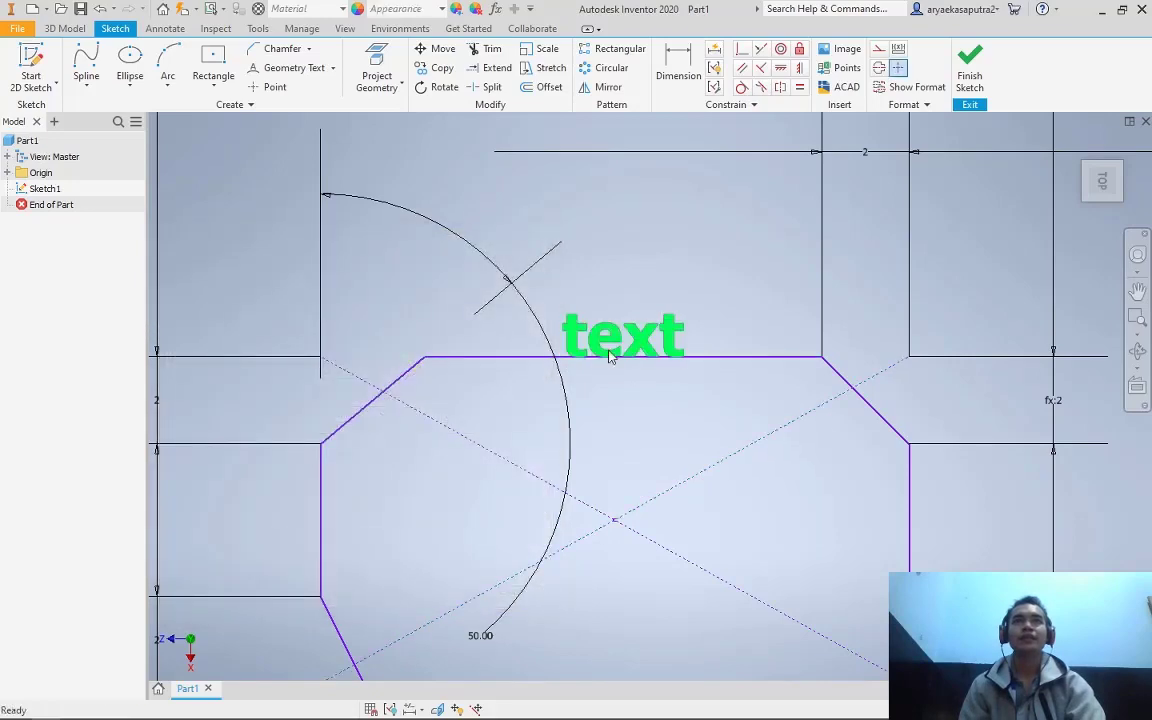
Examine the geometry text on the chamfered rectangle's upper edge together with the rest of the sketch
mouse_move(548, 362)
left_mouse_down()
mouse_move(533, 352)
mouse_move(534, 365)
mouse_move(560, 326)
mouse_move(540, 368)
mouse_move(571, 260)
mouse_move(550, 298)
mouse_move(558, 283)
mouse_move(548, 283)
mouse_move(573, 295)
mouse_move(562, 343)
left_mouse_up()
scroll(548, 283, "down", 3)
left_click(553, 273)
scroll(560, 343, "down", 3)
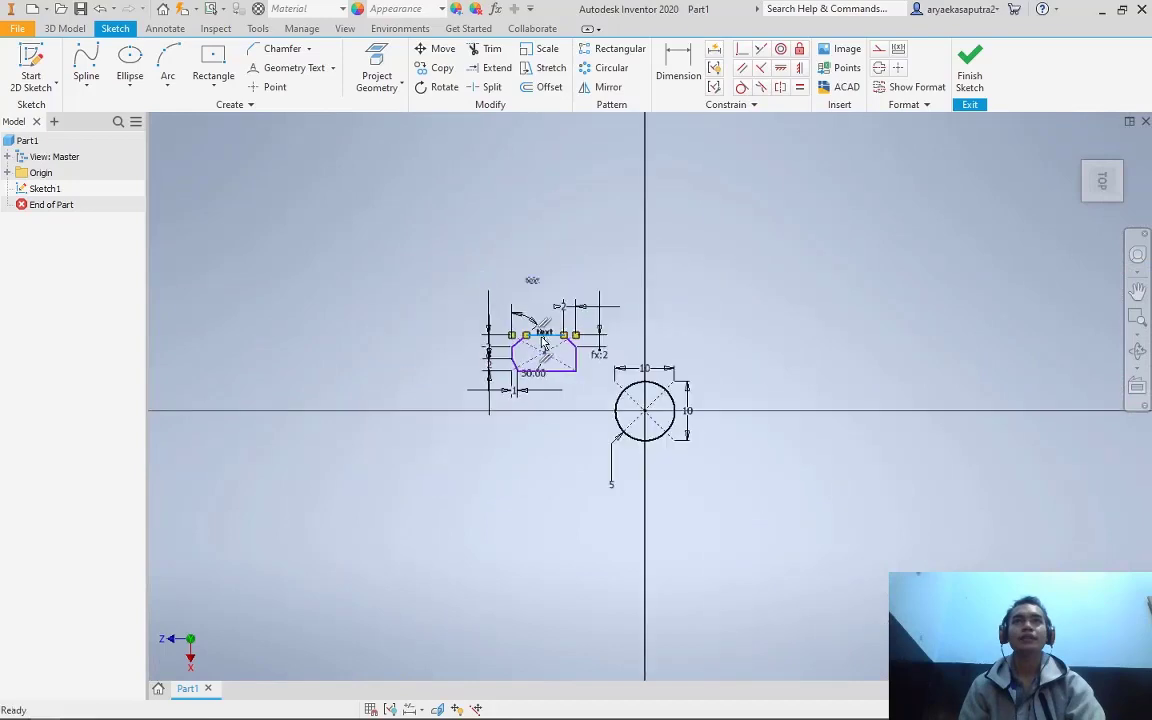
scroll(545, 343, "up", 5)
left_click(514, 329)
left_click_drag(514, 329, 555, 266)
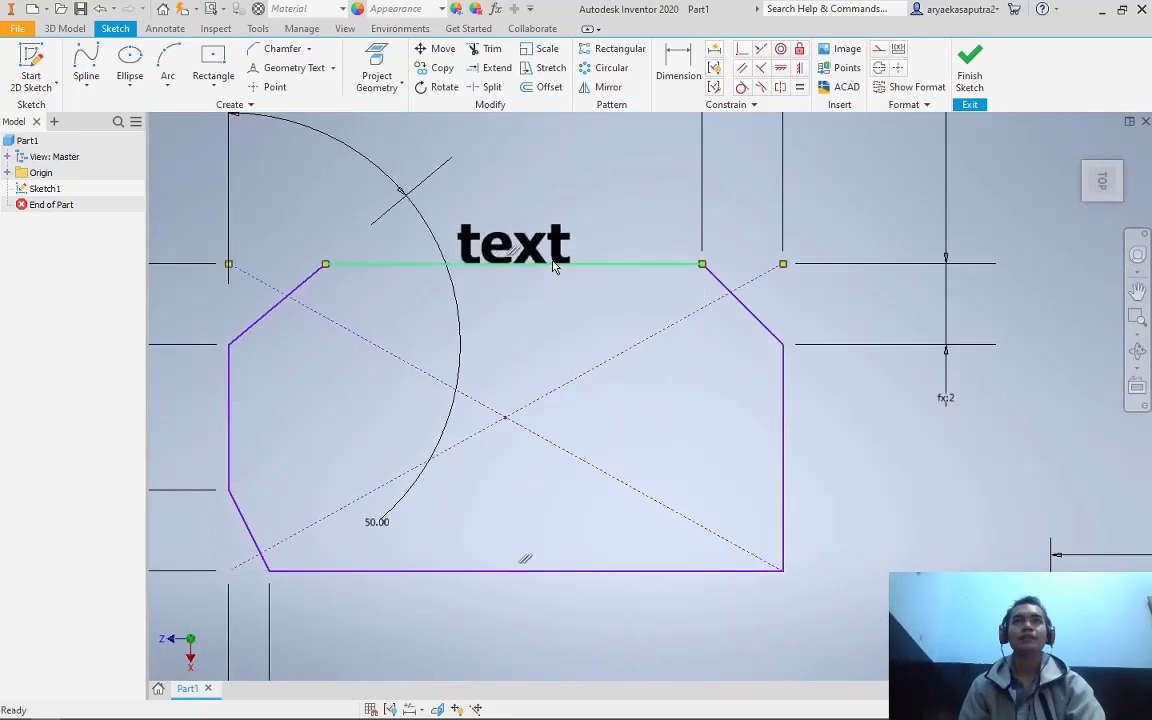
scroll(592, 265, "down", 6)
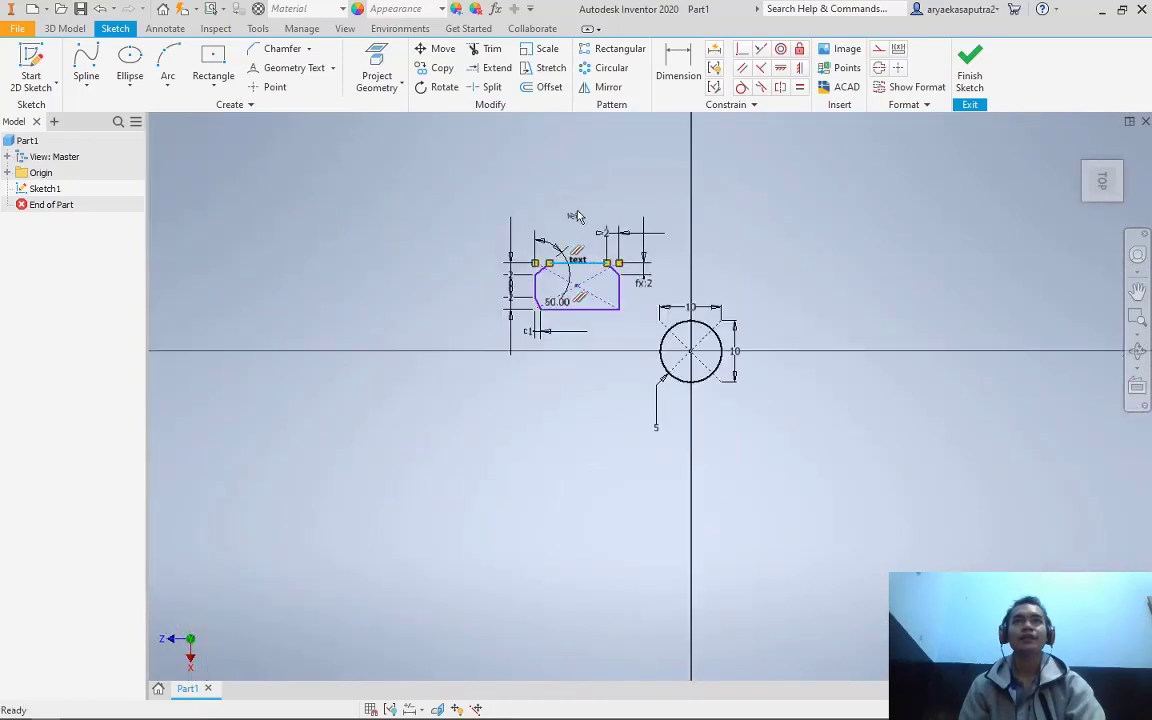
scroll(576, 215, "up", 3)
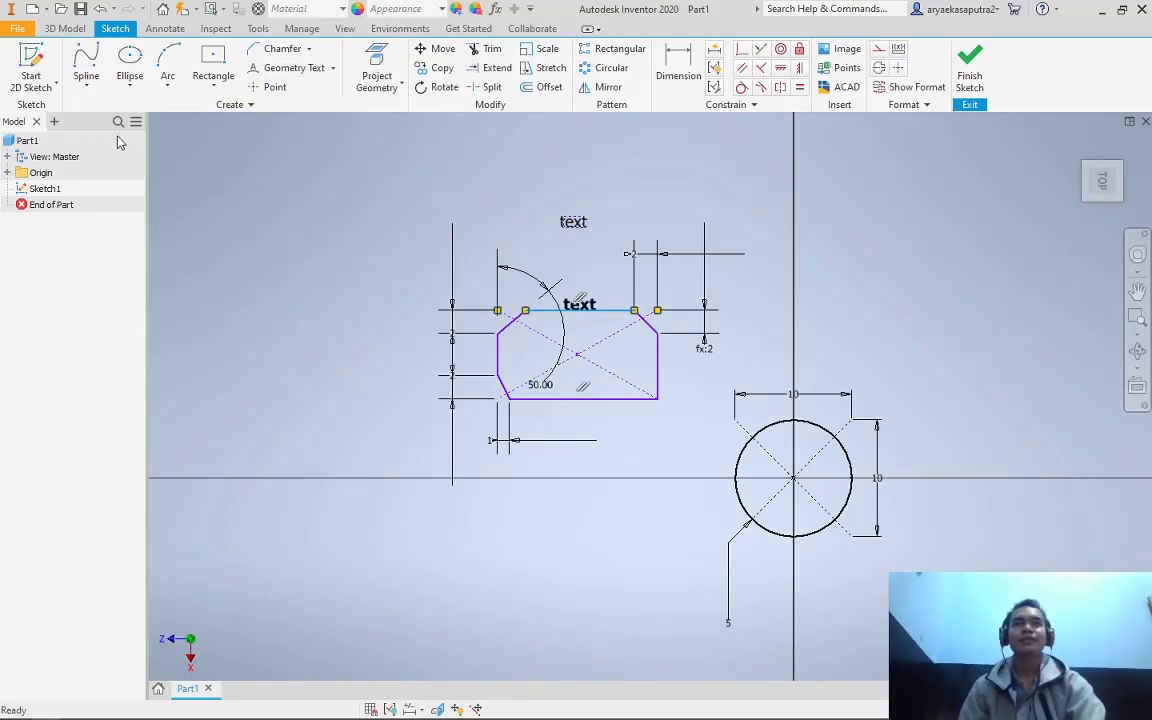
Create a new part from the metric Standard (mm).ipt template
left_click(27, 34)
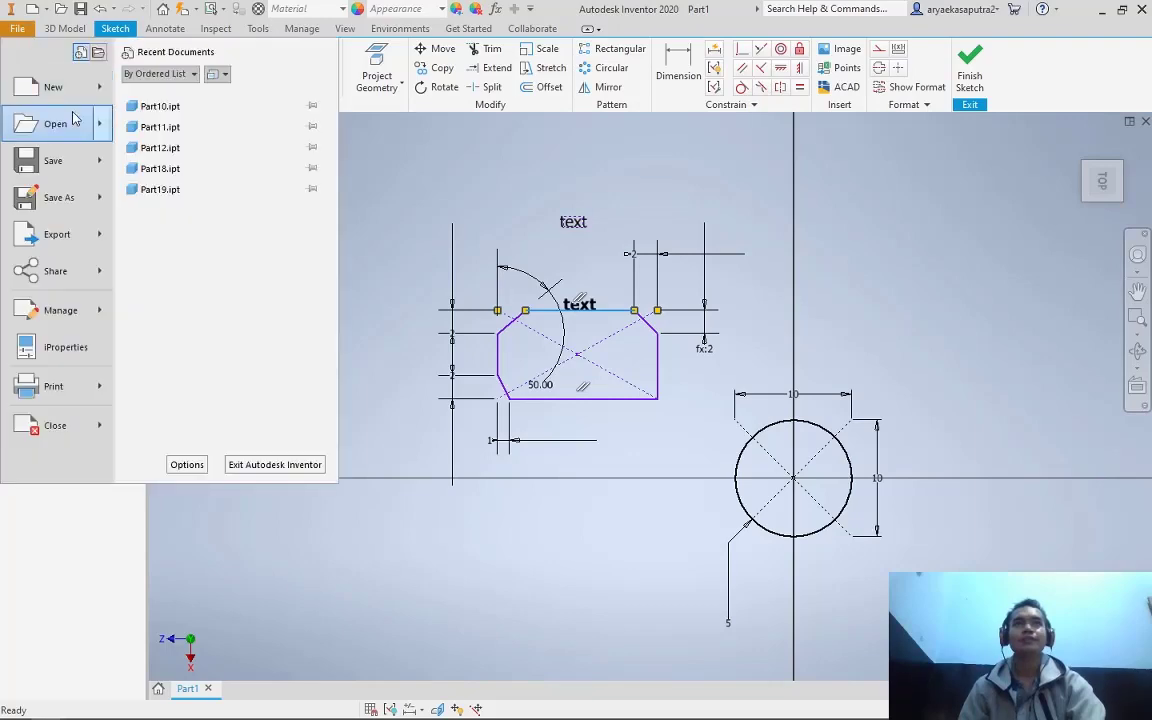
mouse_move(72, 119)
left_click(52, 87)
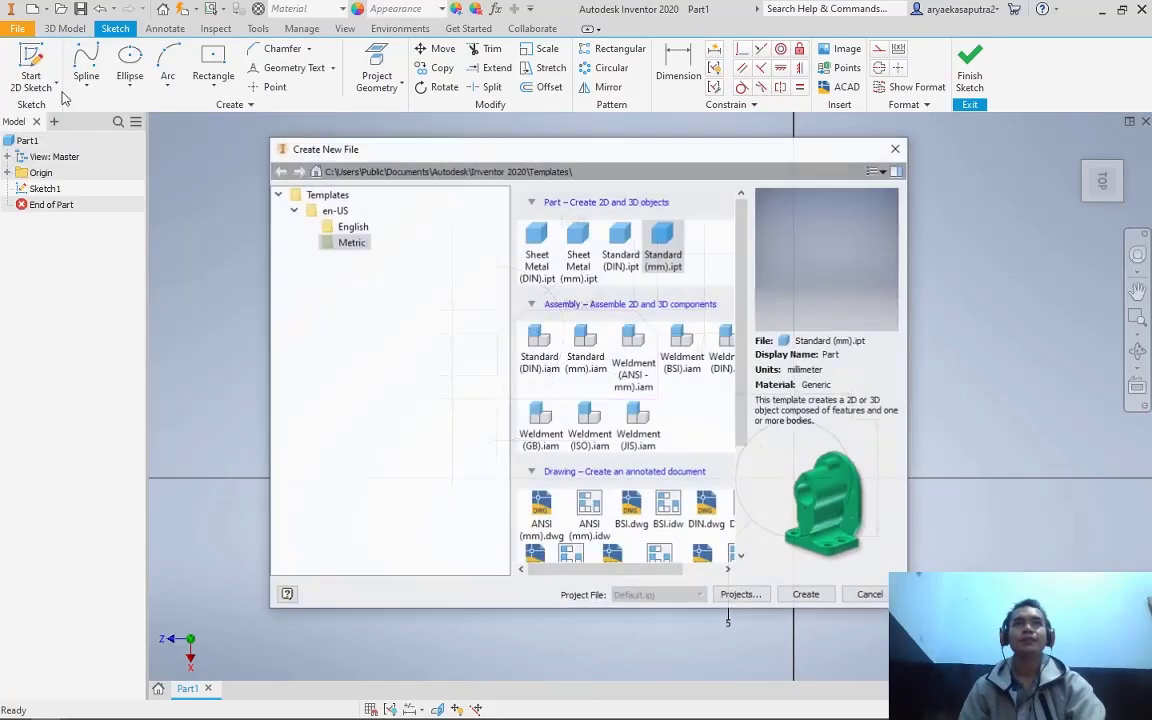
left_click(813, 595)
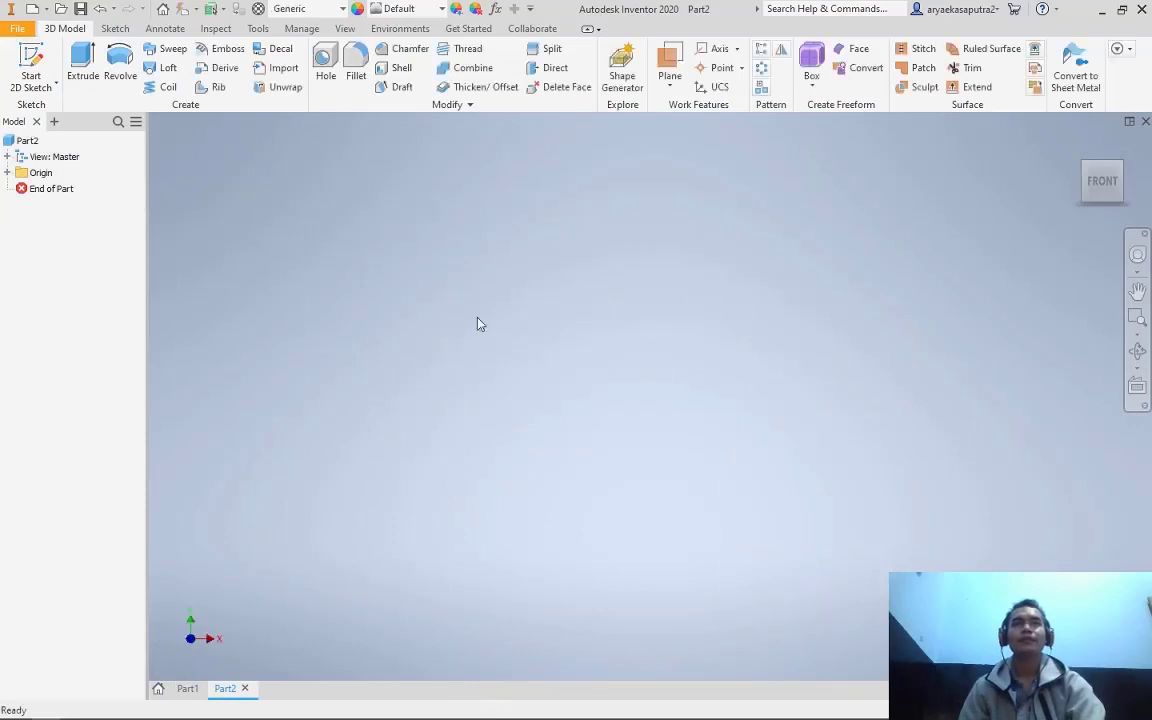
Sketch a center-point circle 10 mm in diameter at the origin on the XZ plane and finish the sketch
left_click(30, 74)
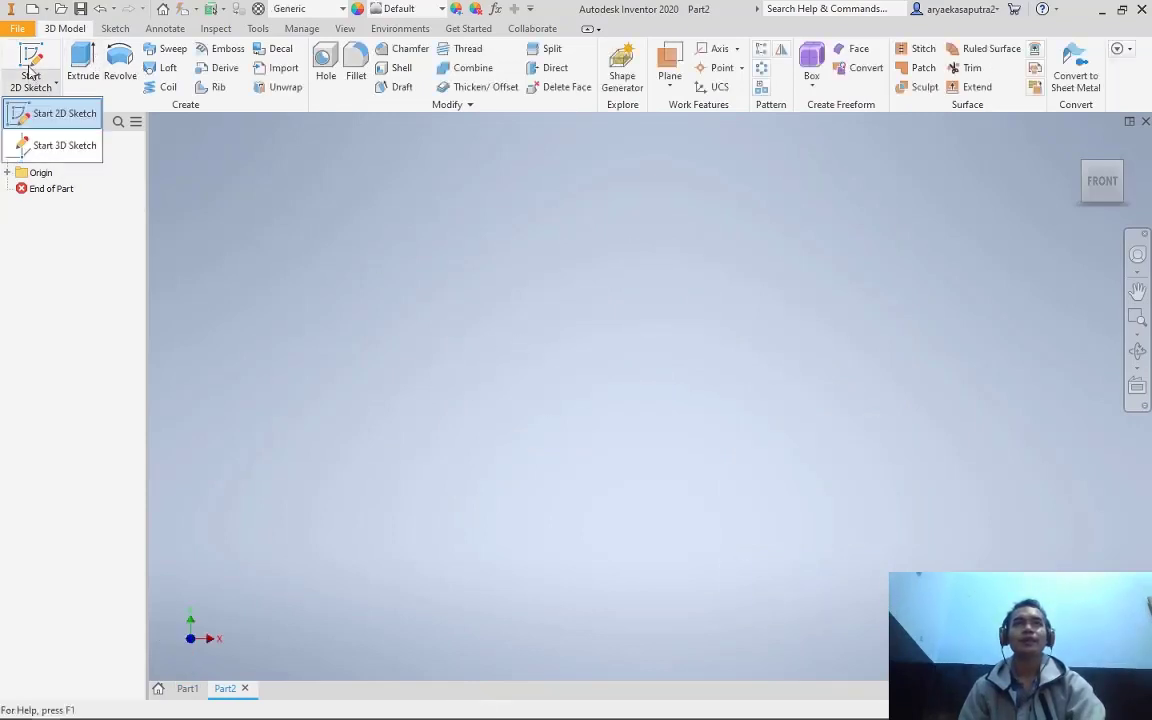
left_click(30, 72)
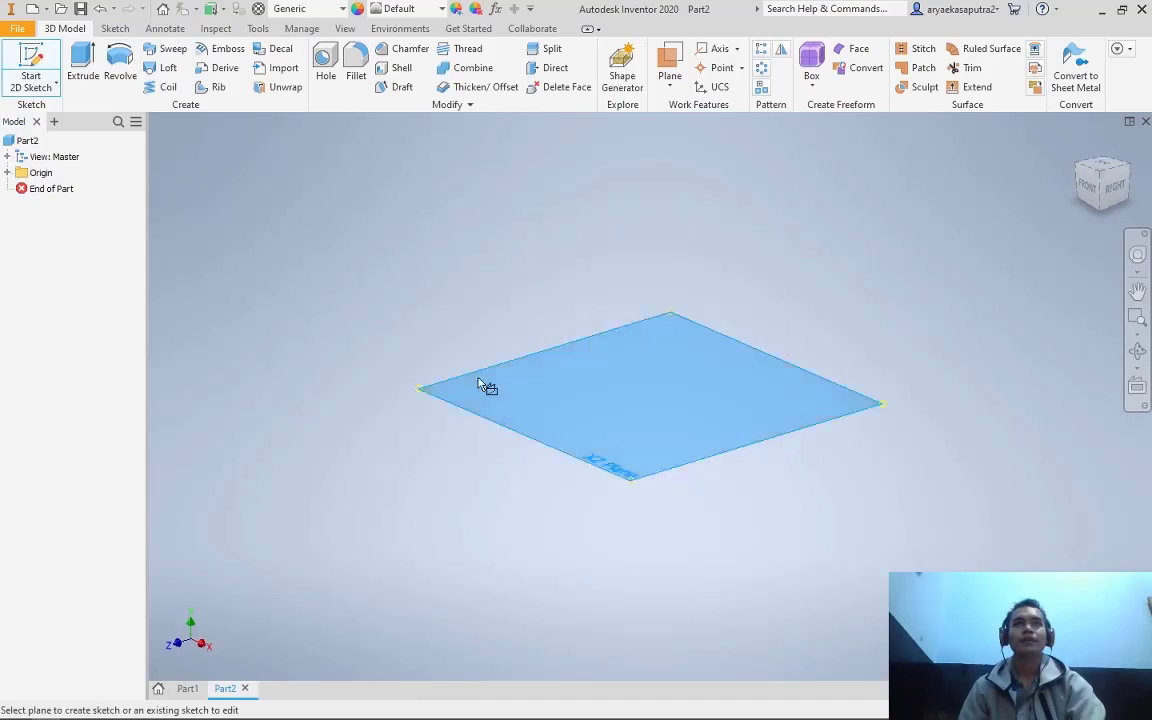
left_click(487, 387)
left_click(137, 87)
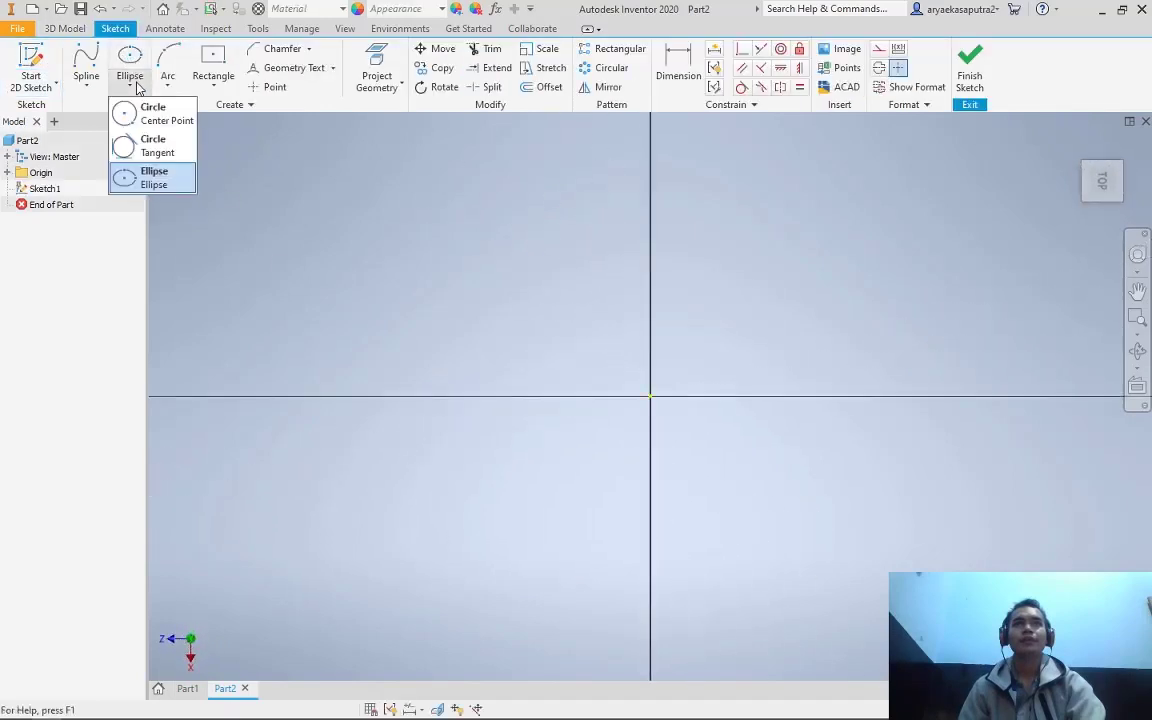
left_click(153, 113)
left_click(650, 397)
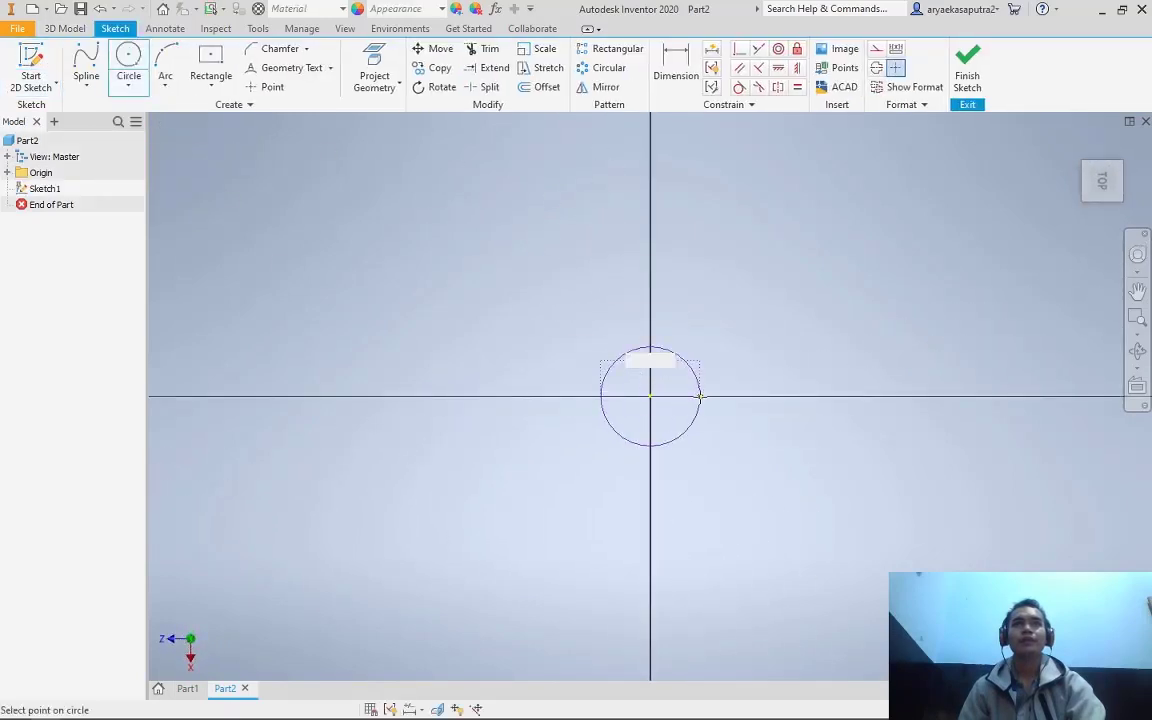
type("1")
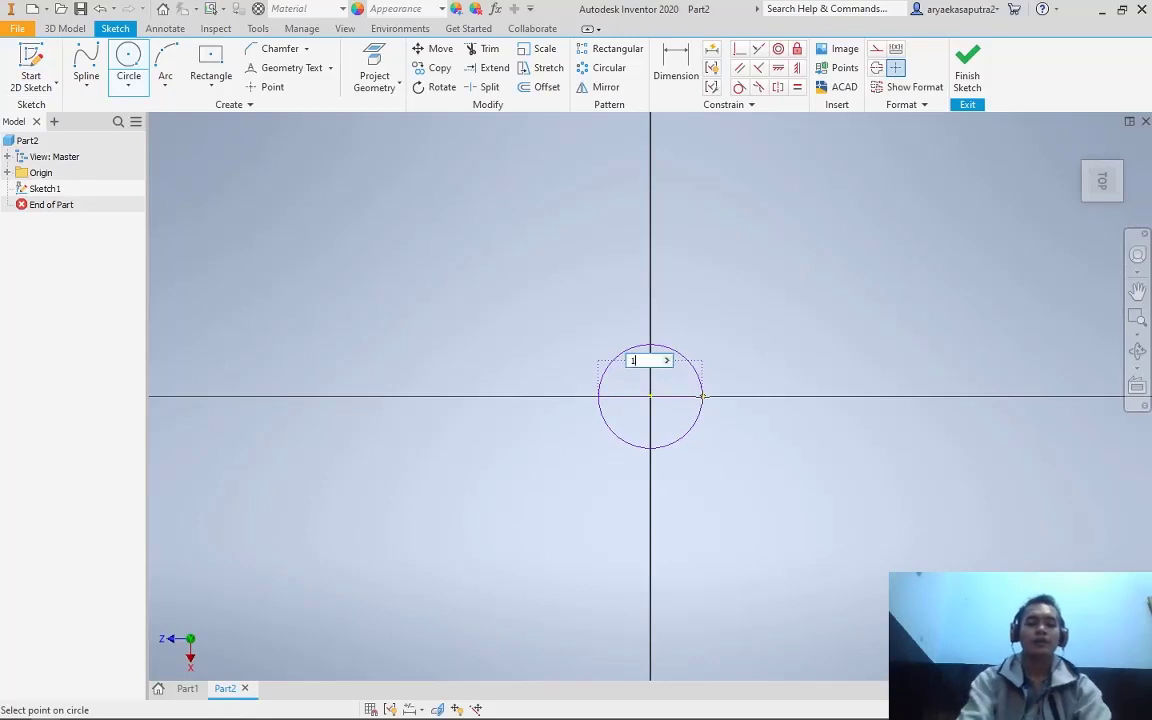
type("6")
key("Return")
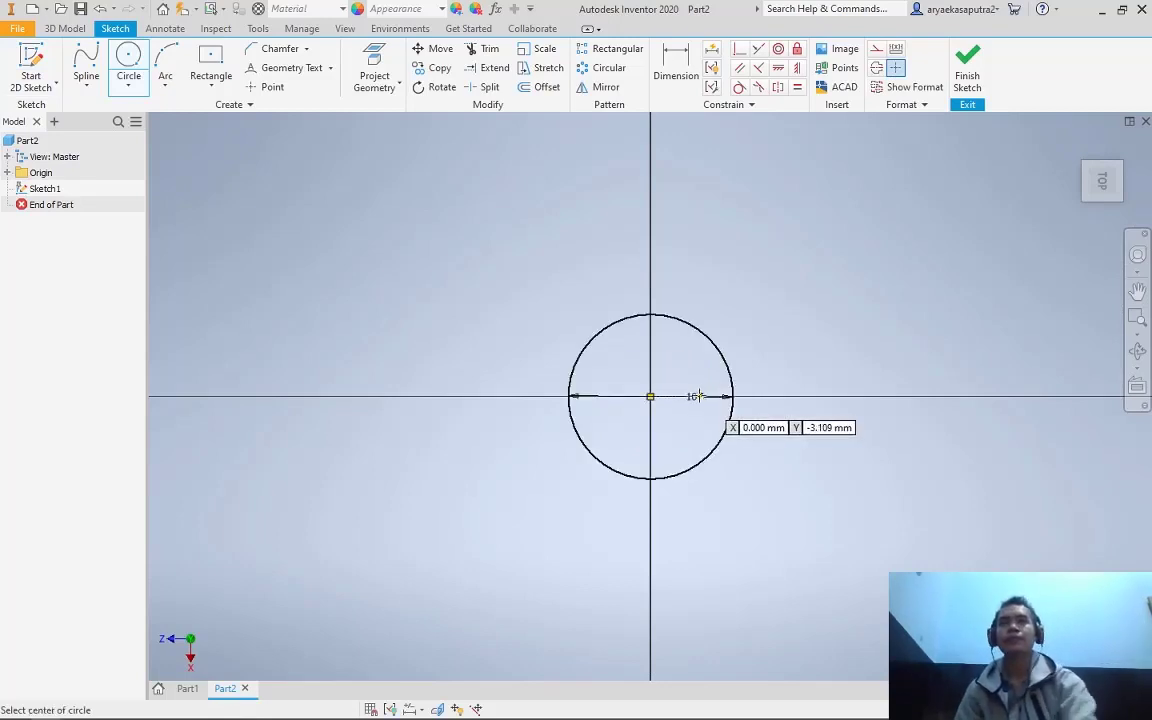
left_click(967, 78)
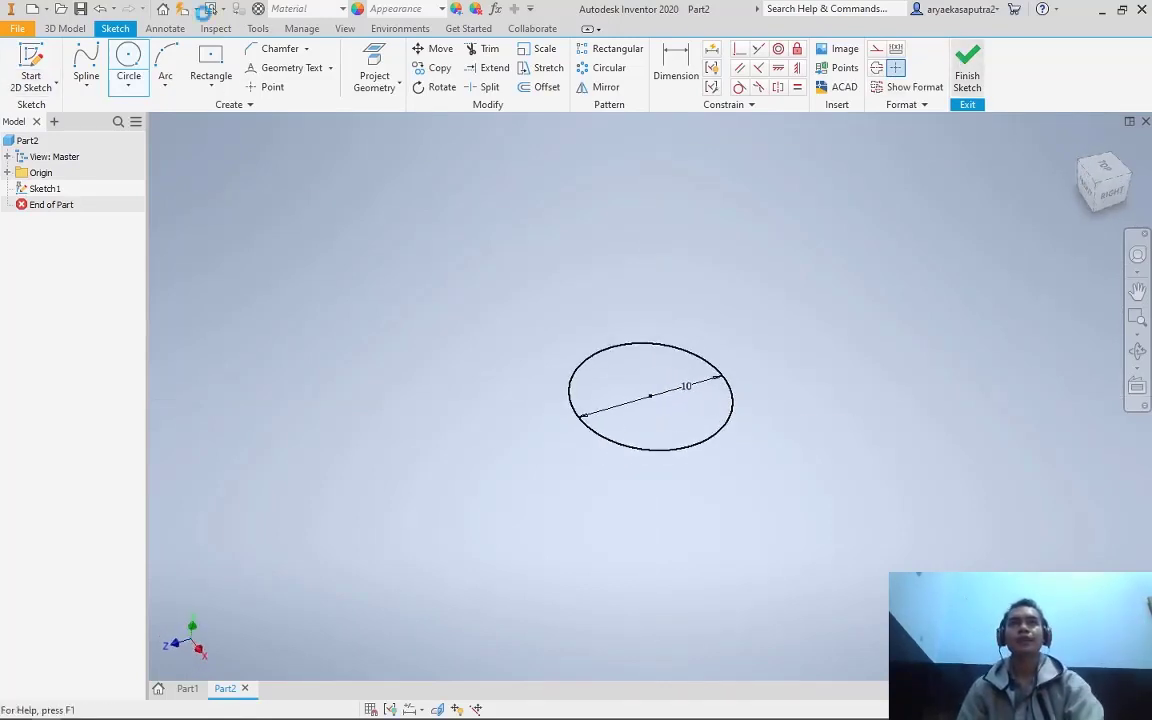
Sketch a vertical line 10 mm long upward from the origin on the YZ plane and finish the sketch
key("s")
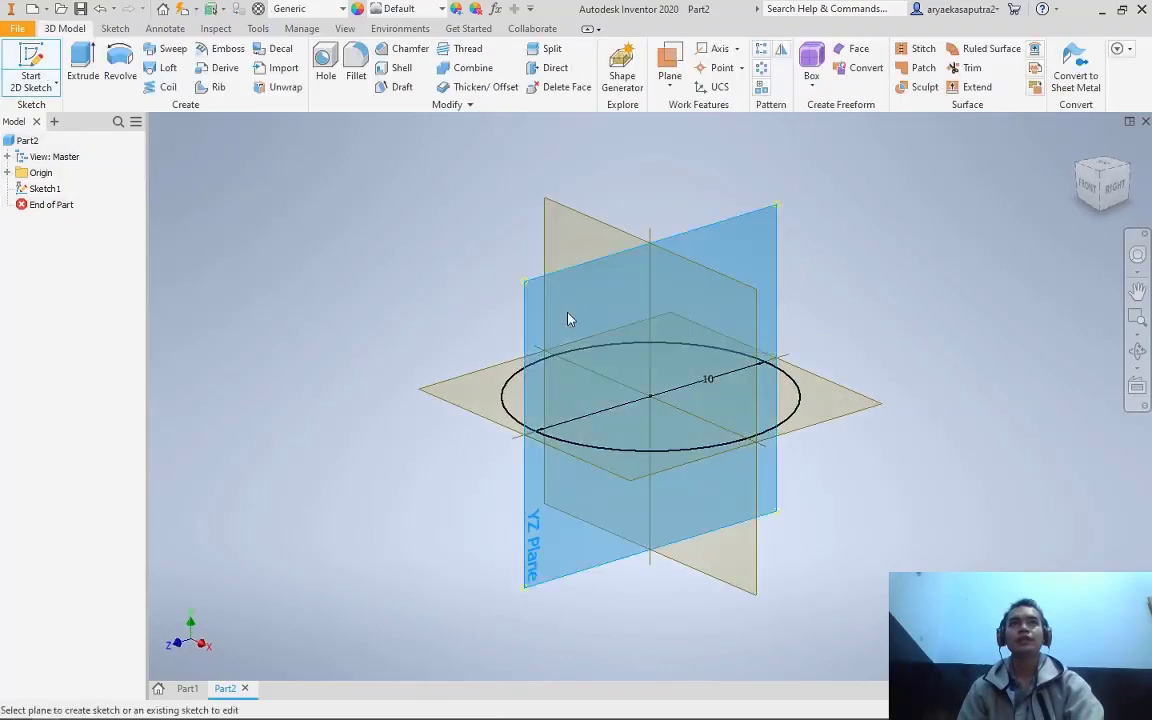
left_click(567, 318)
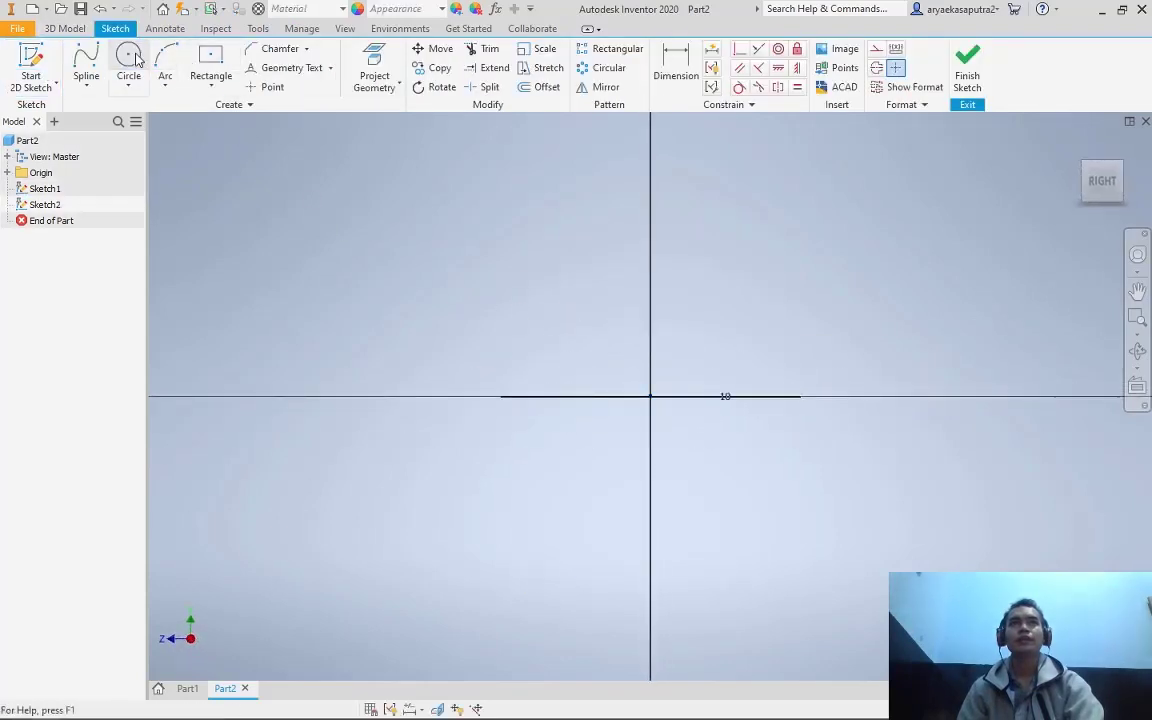
left_click(86, 86)
left_click(104, 106)
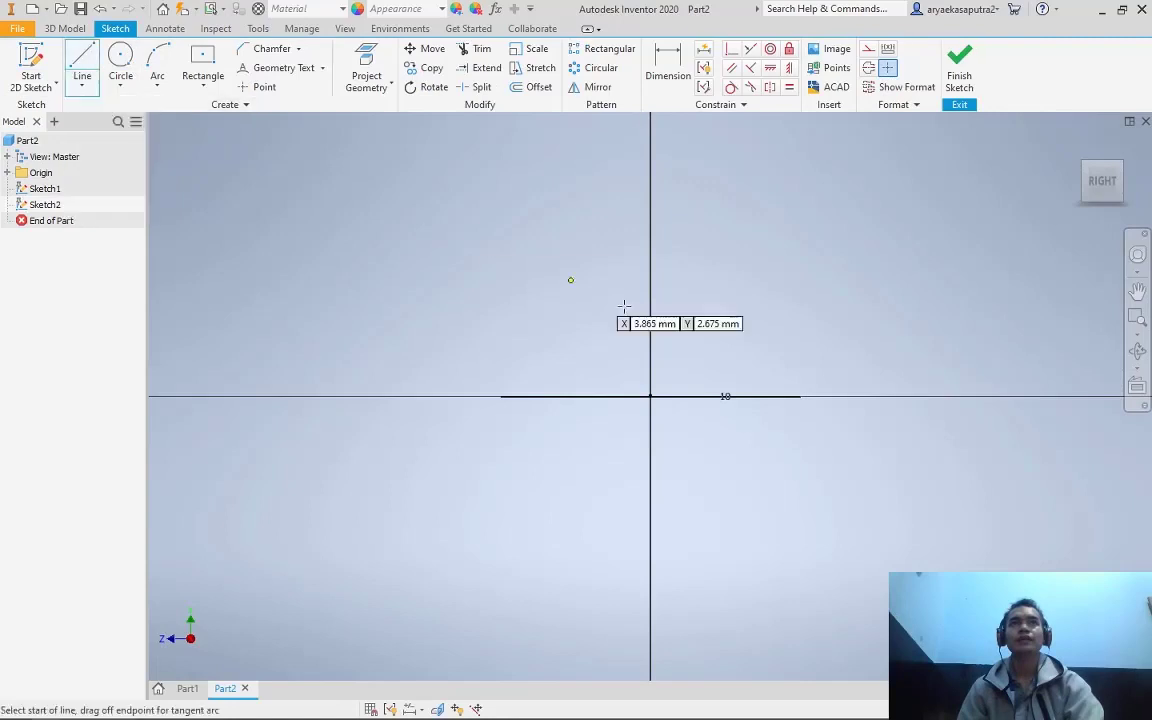
left_click(650, 396)
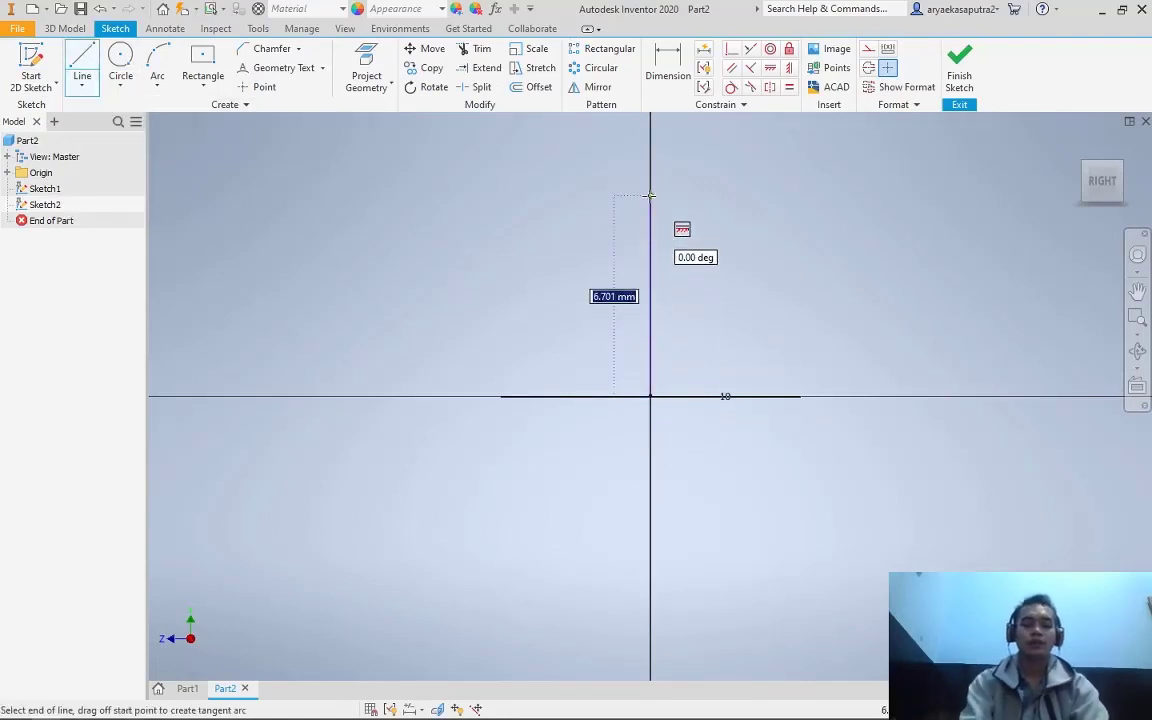
type("10")
key("Tab")
left_click(650, 196)
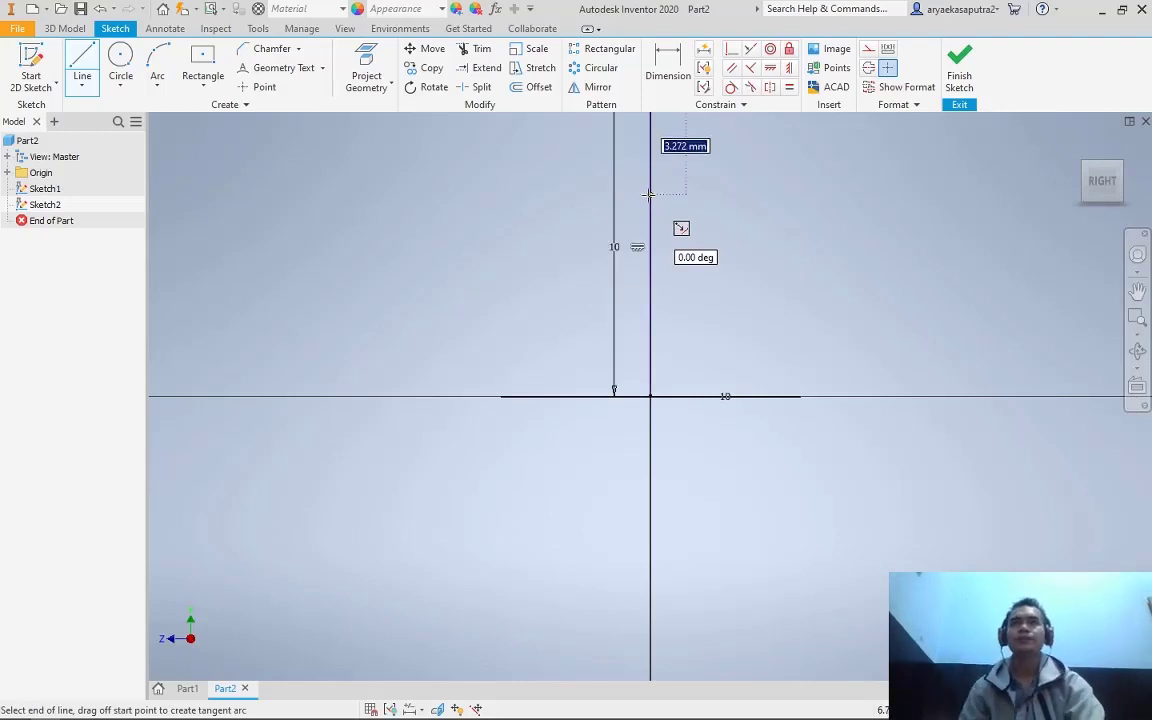
left_click(959, 65)
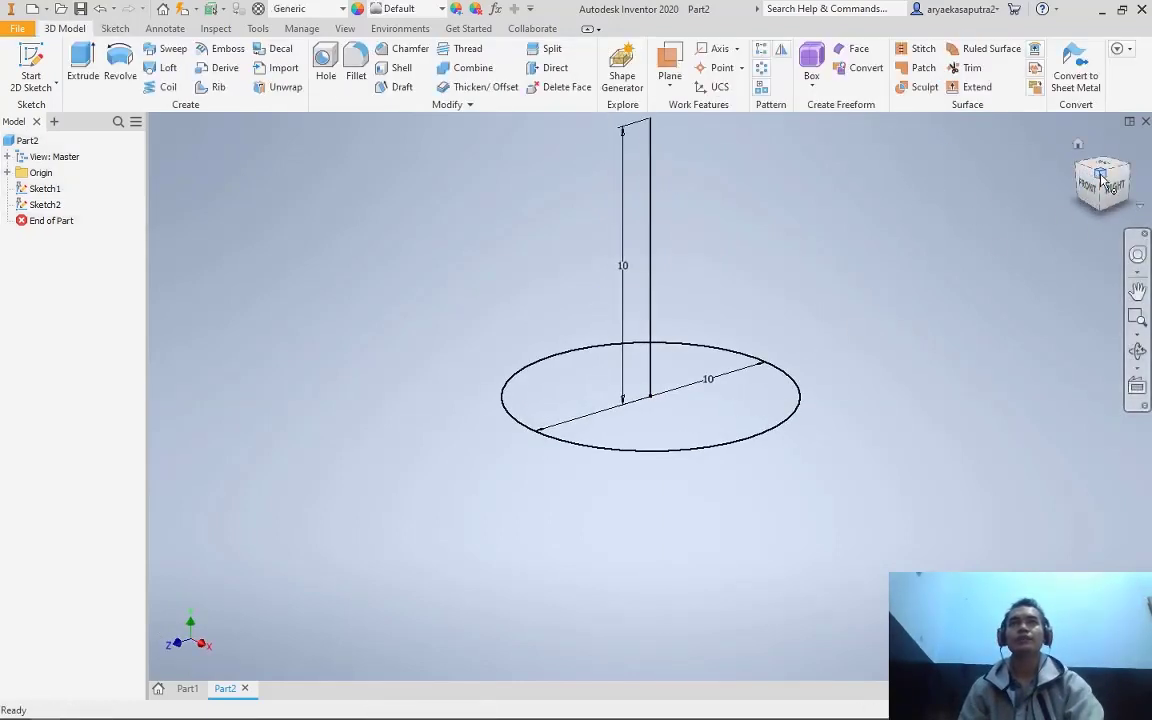
Create a coil from the 10 mm circle around the vertical line, with a 10 mm pitch and 1 revolution
left_click_drag(1082, 172, 1081, 185)
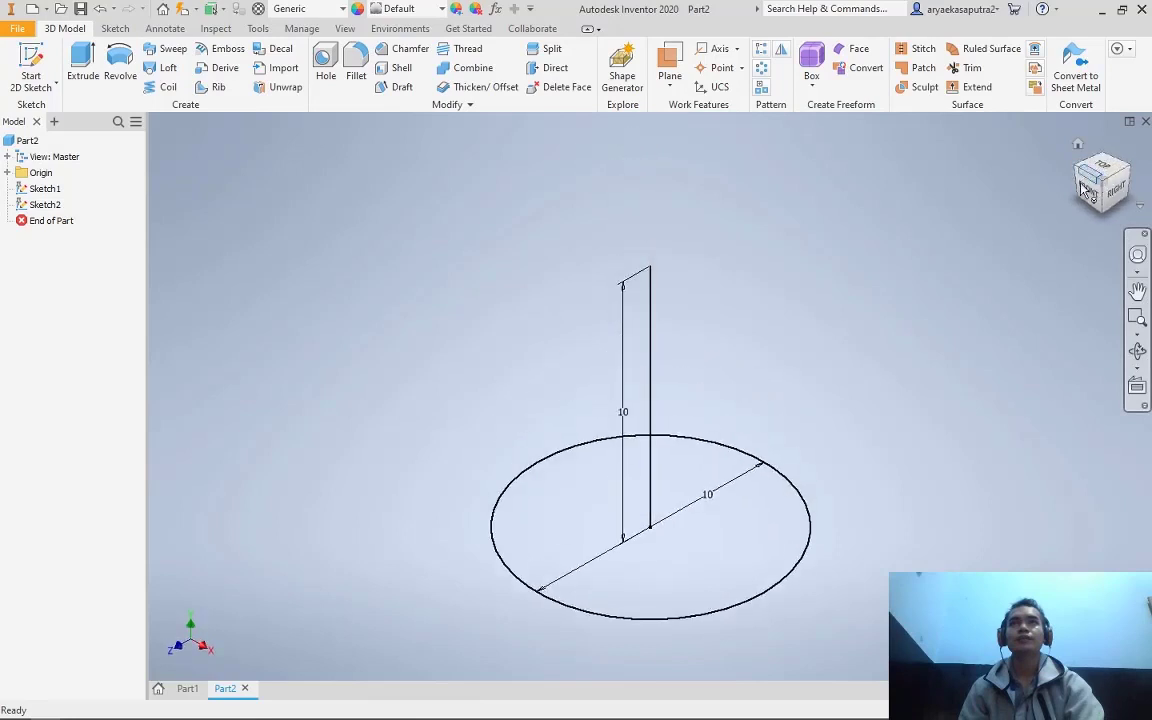
left_click(162, 86)
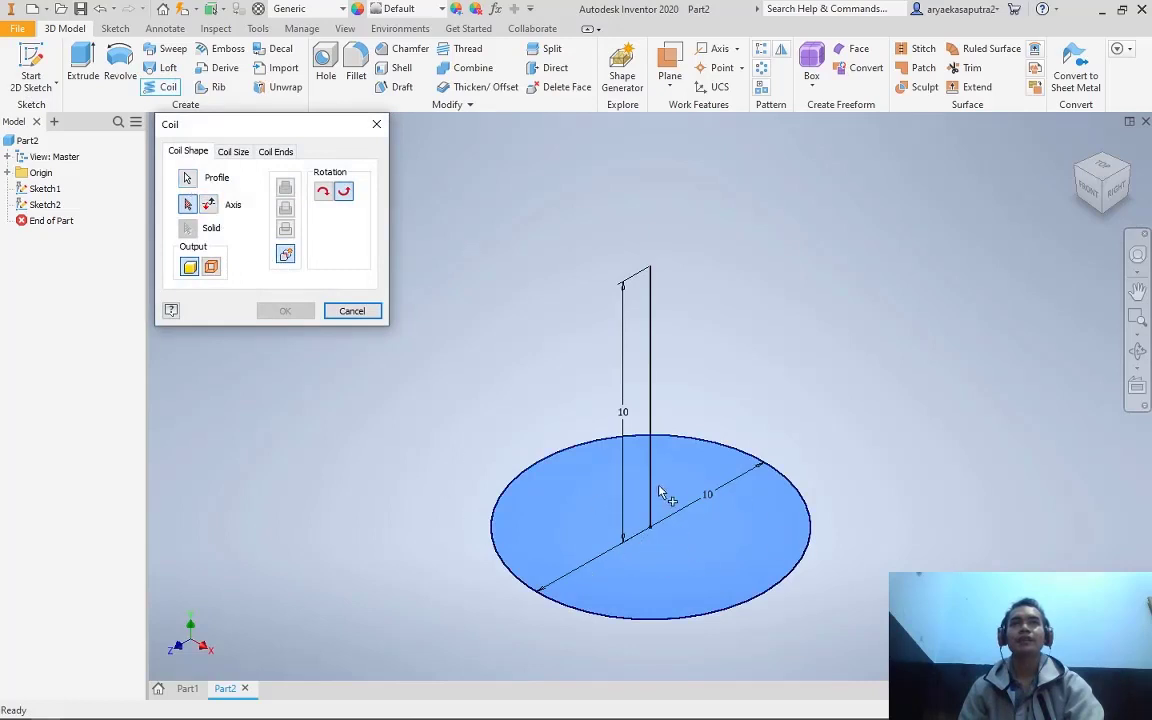
left_click(655, 345)
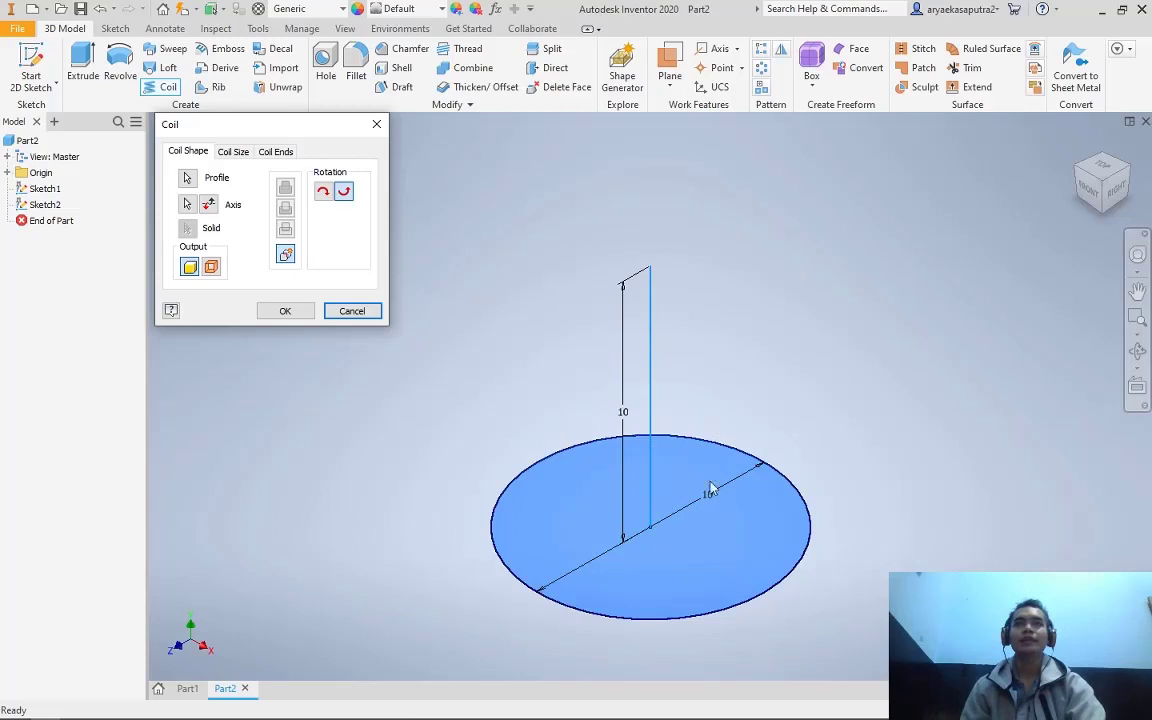
left_click(231, 153)
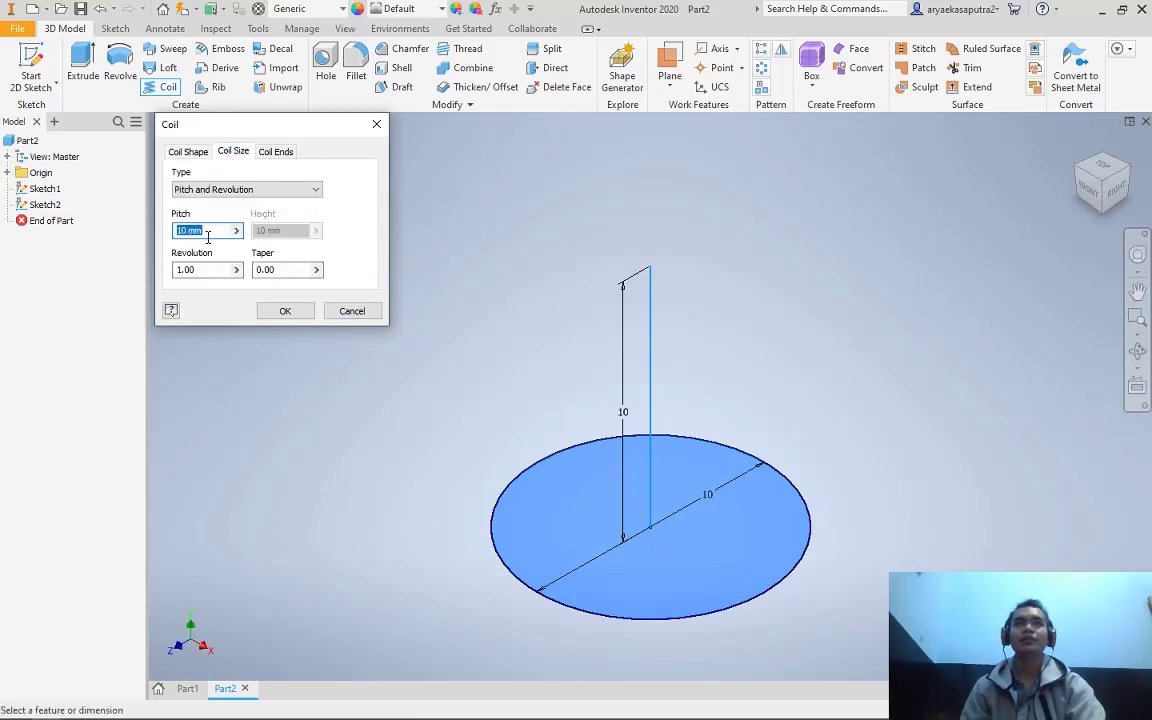
left_click(208, 231)
left_click(225, 269)
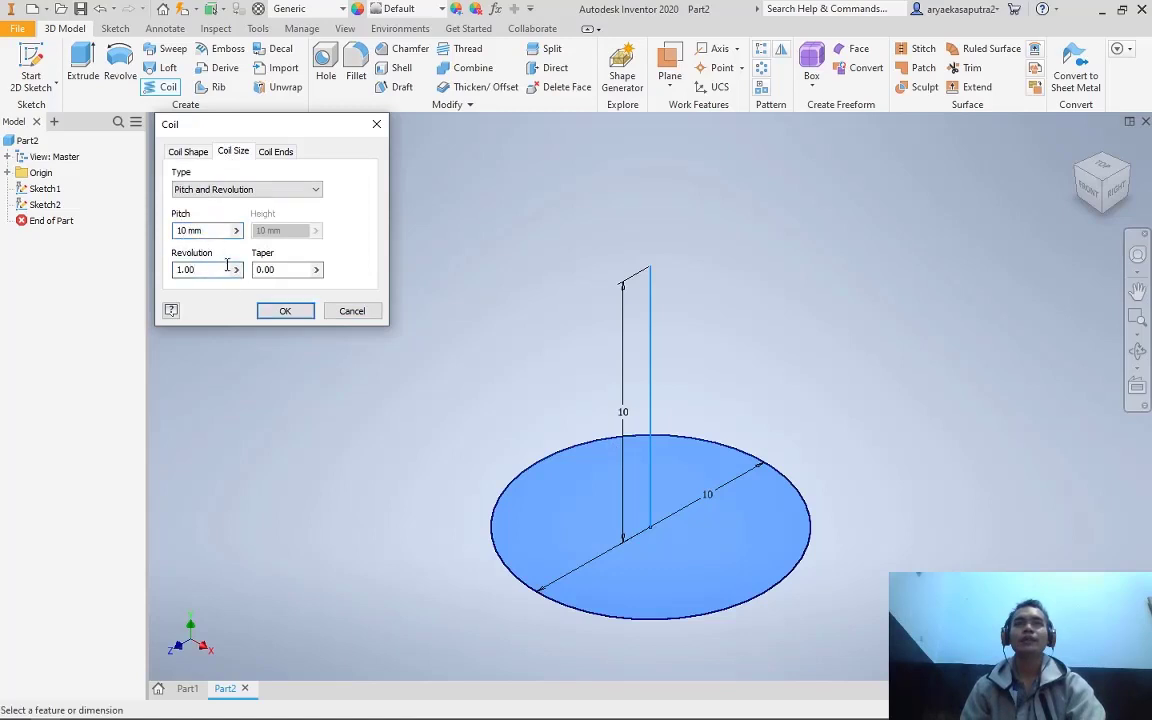
left_click(184, 152)
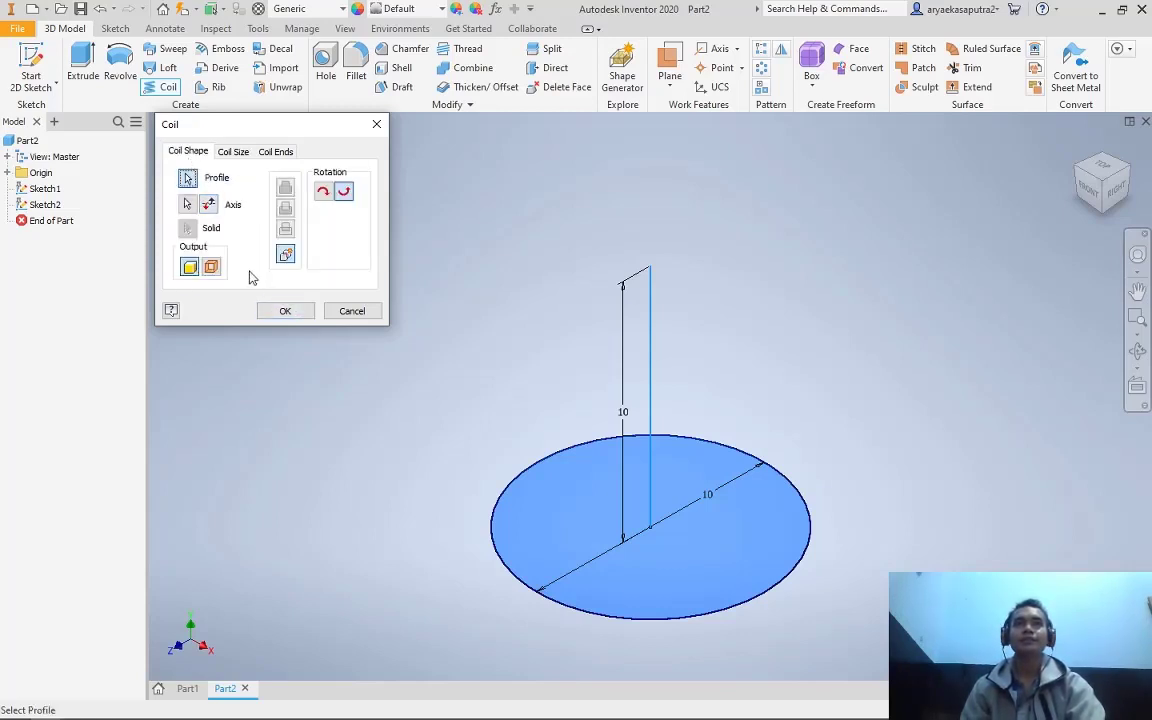
left_click(285, 310)
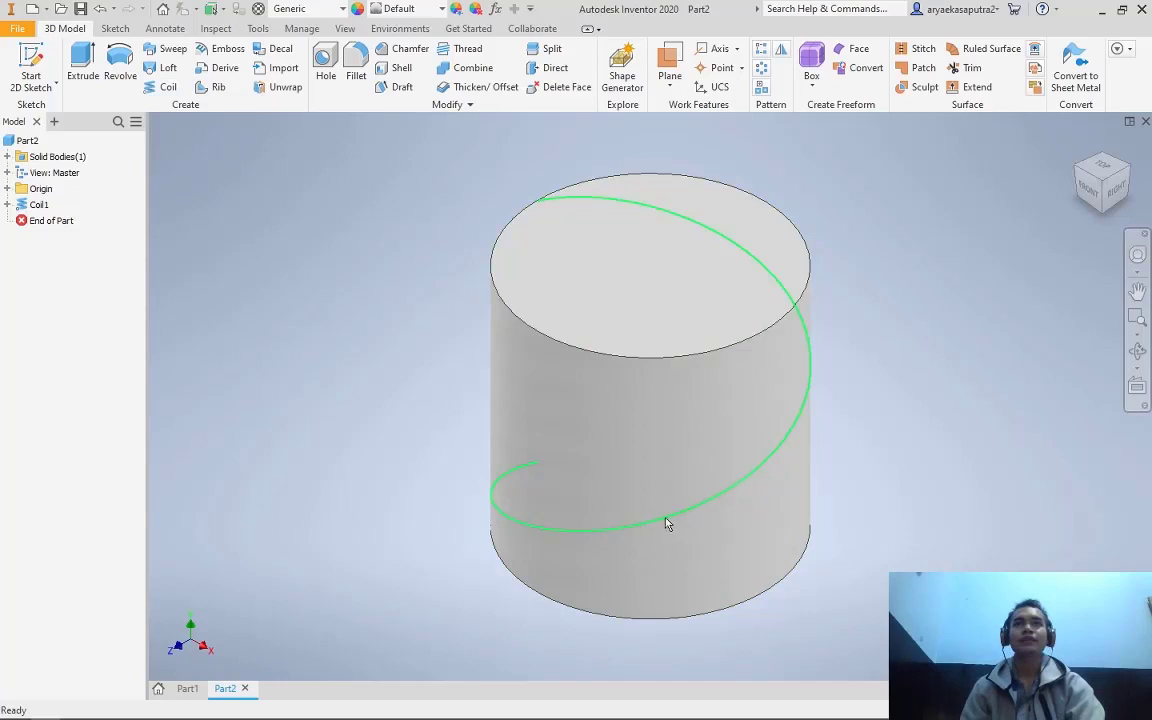
Examine the coil body's helical edge from the front and corner views, and compare the origin planes with its ends
left_click(1086, 175)
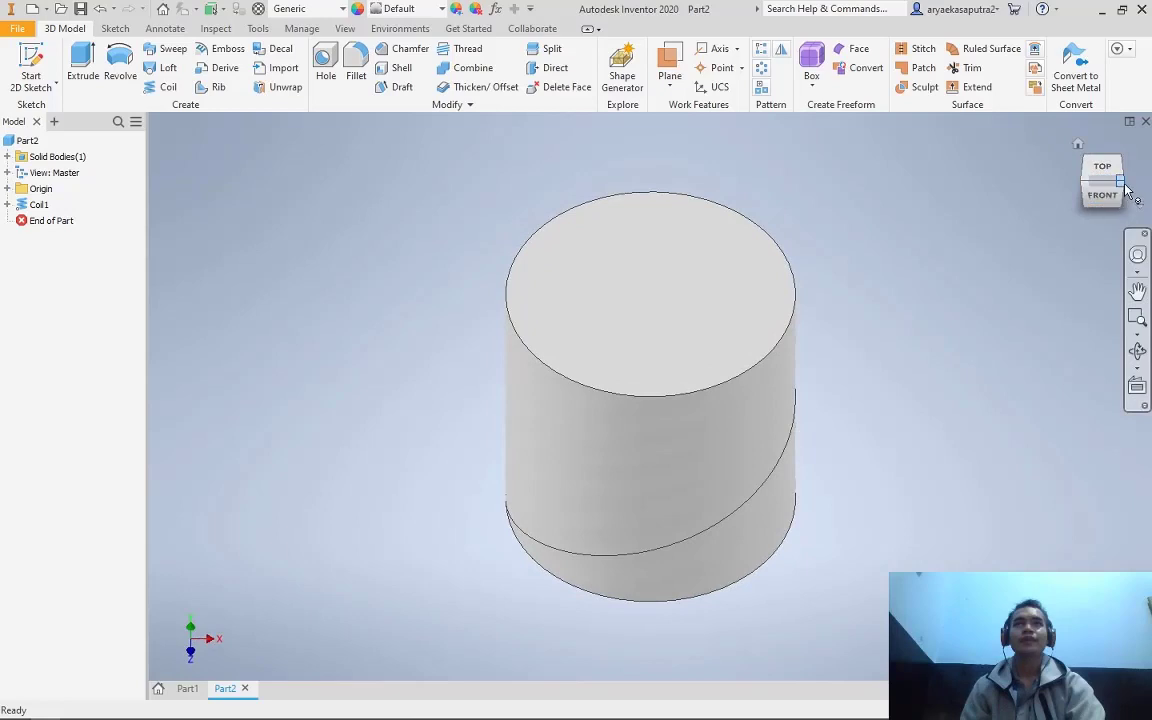
left_click(1125, 184)
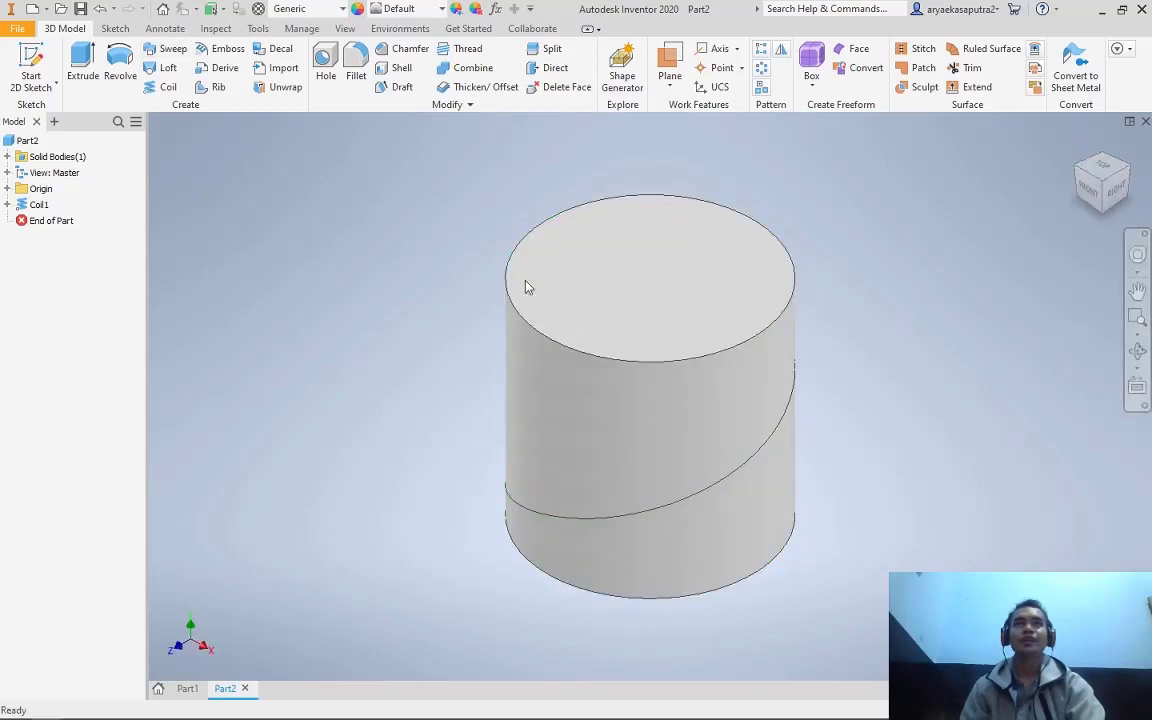
left_click(1095, 177)
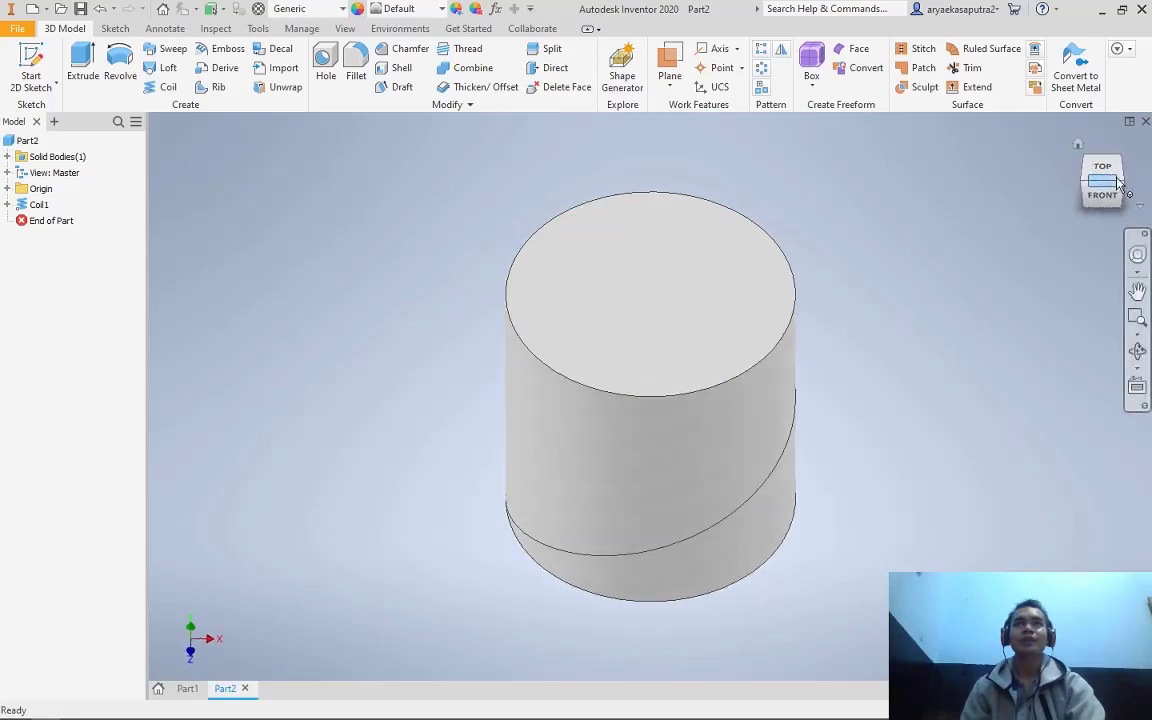
left_click(1122, 183)
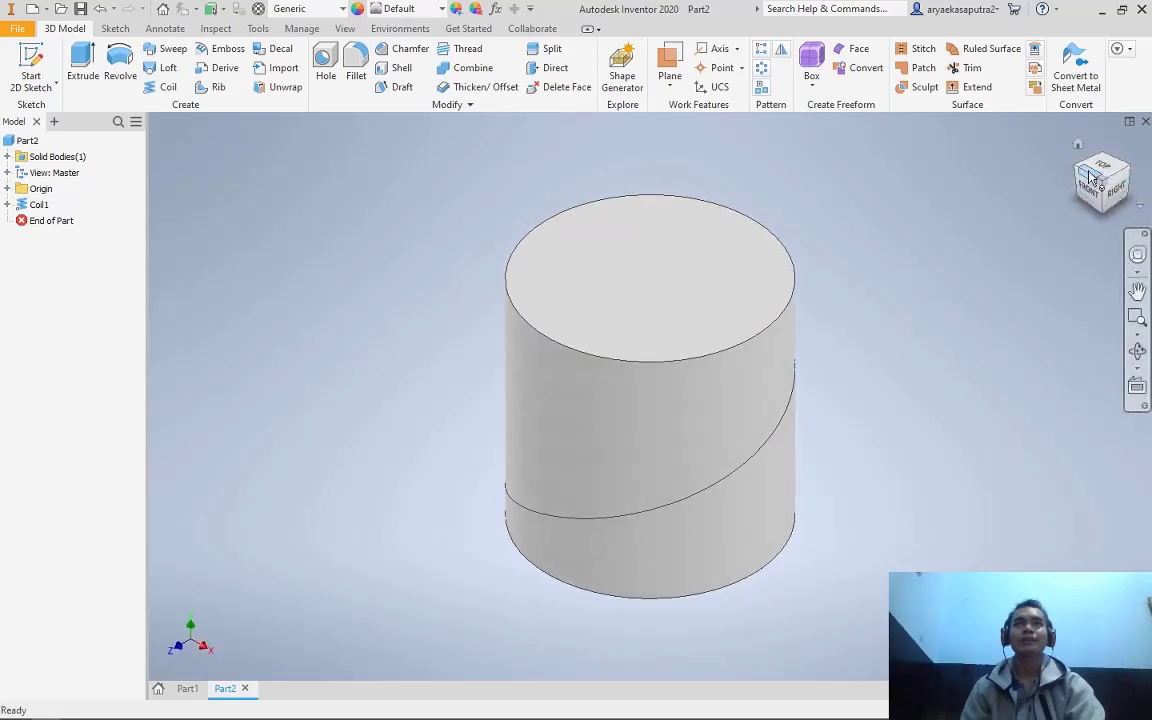
left_click(1092, 177)
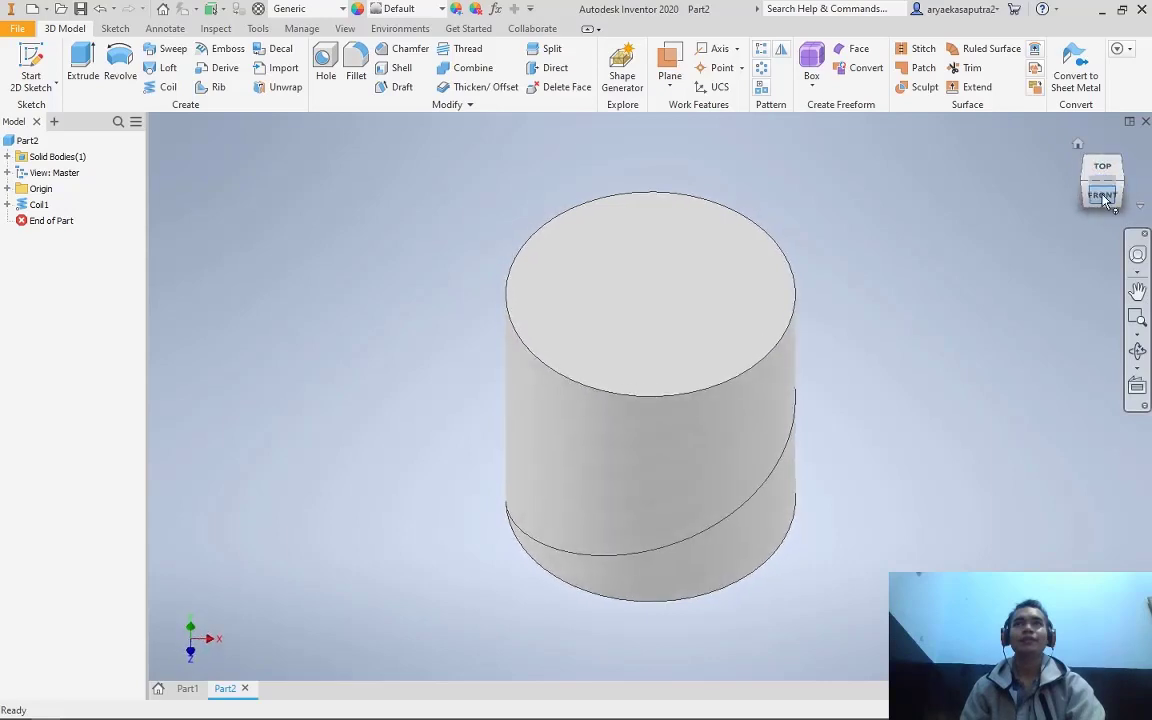
left_click(1103, 193)
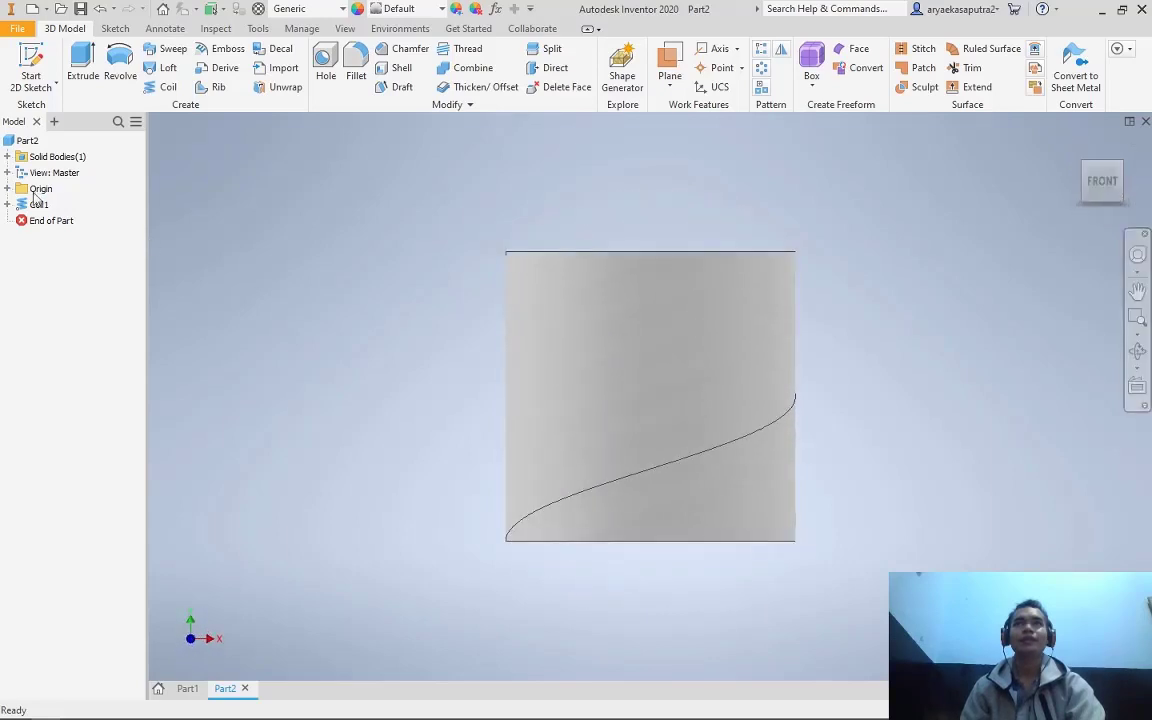
left_click(8, 189)
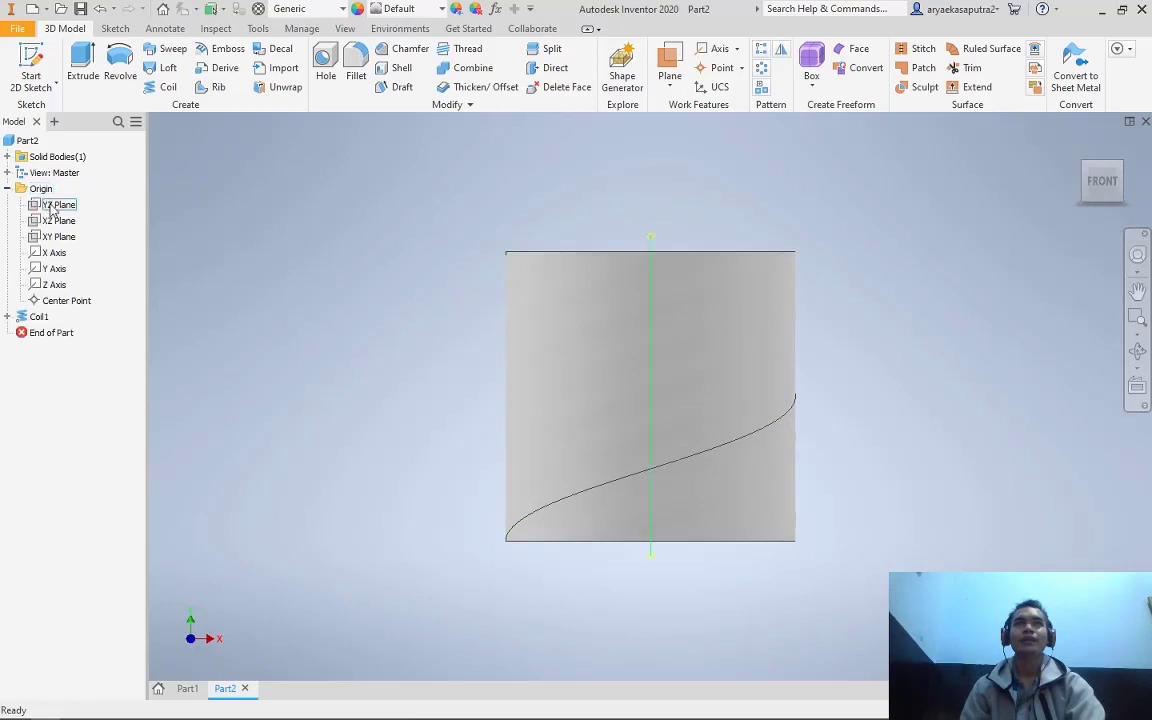
left_click(1117, 168)
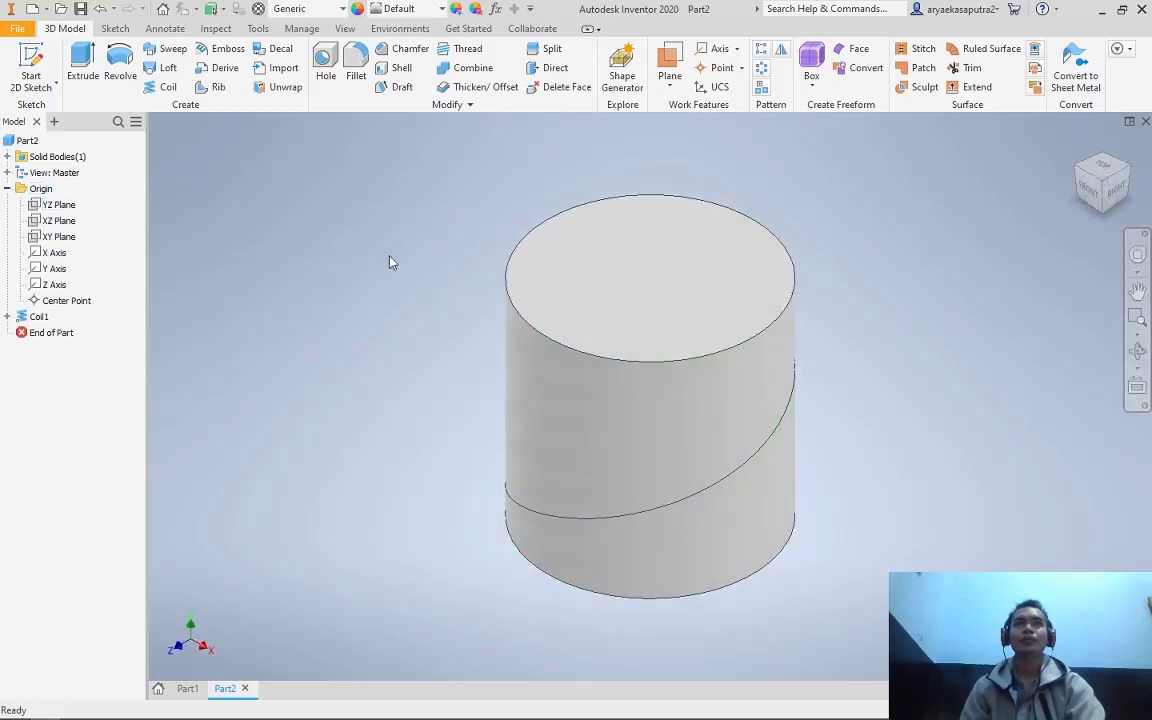
left_click(1078, 172)
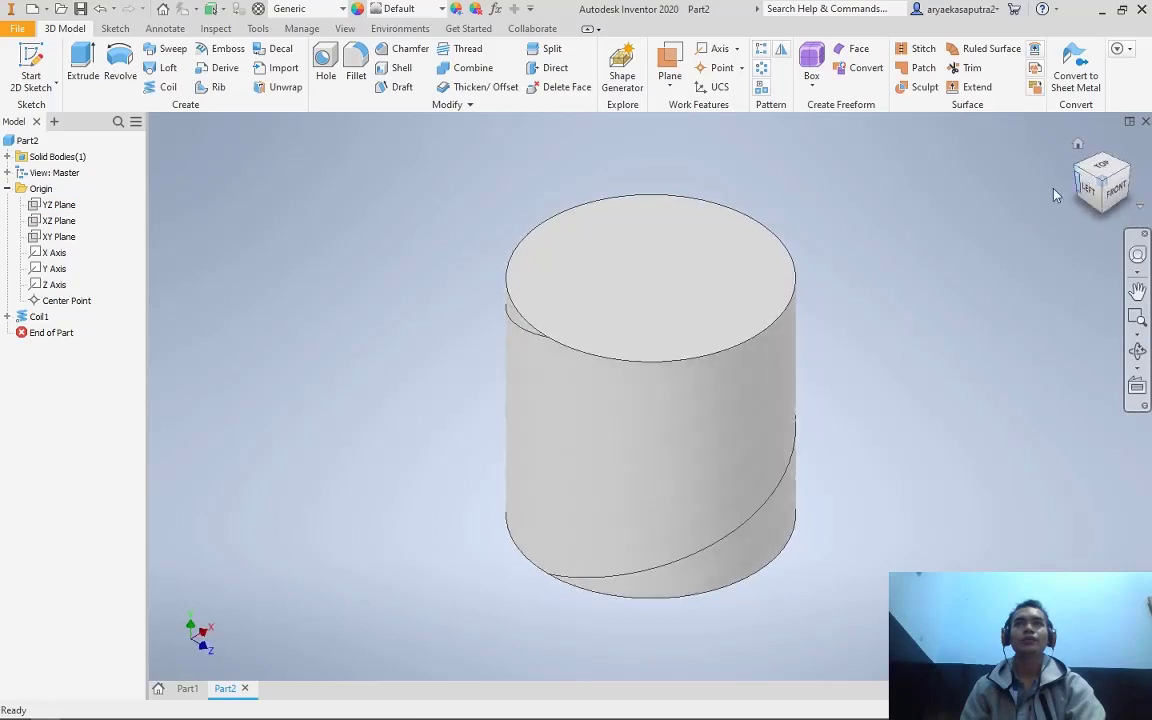
Sketch a circle 2 mm in diameter on the XY plane, centred on the top edge's left end, and finish the sketch
left_click(47, 238)
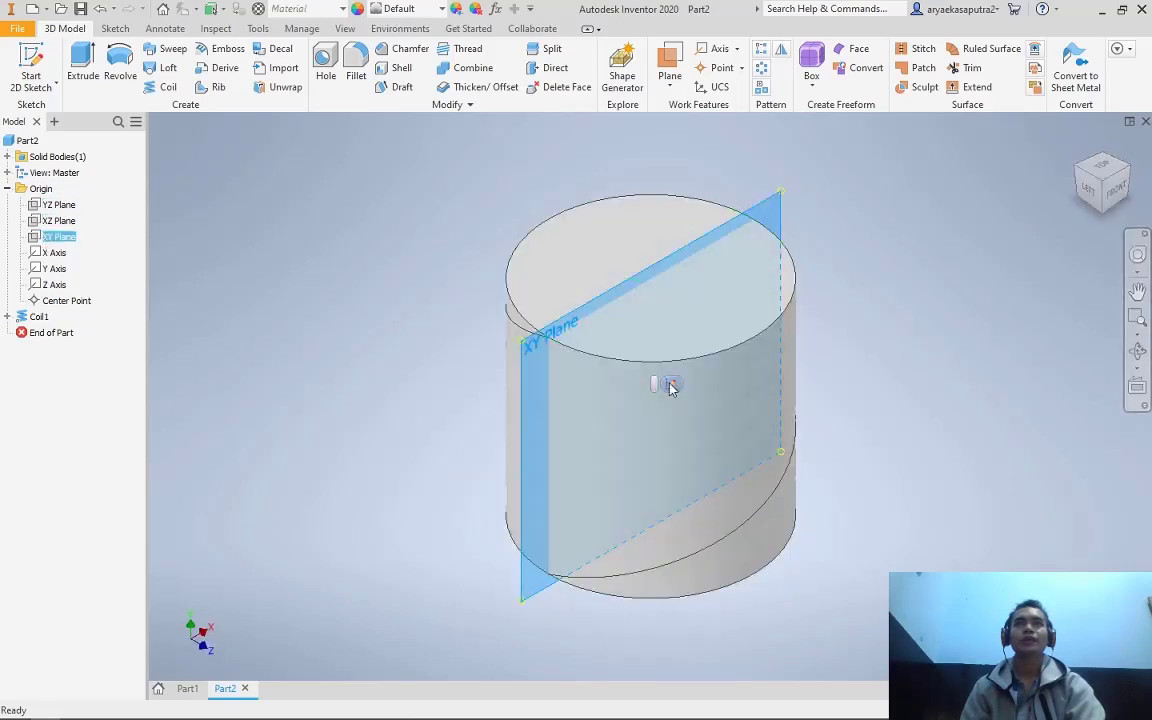
key("s")
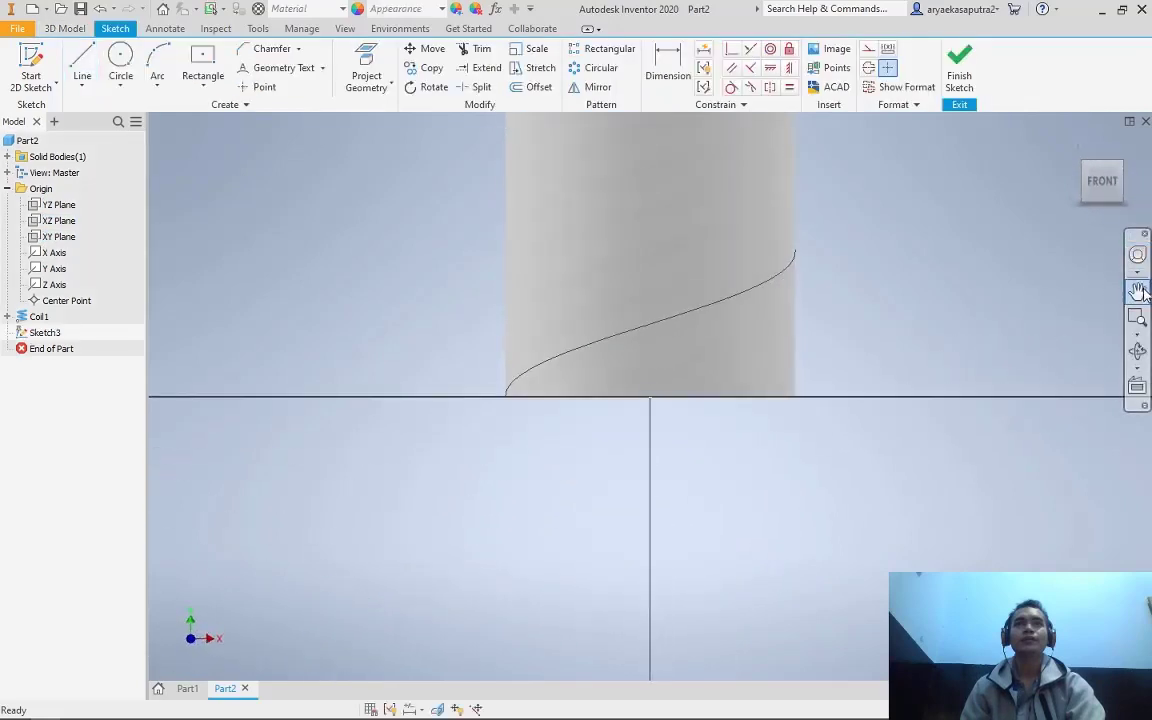
left_click(1137, 290)
left_click_drag(885, 267, 920, 464)
left_click(1138, 299)
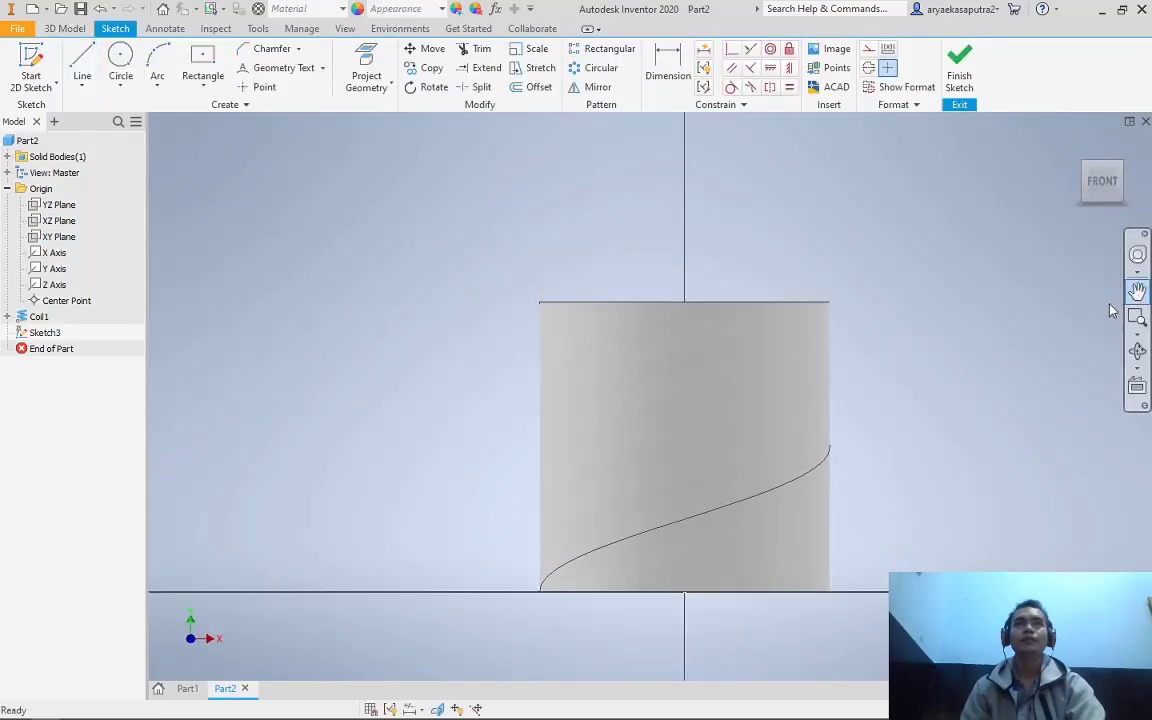
scroll(545, 300, "down", 5)
scroll(527, 303, "up", 10)
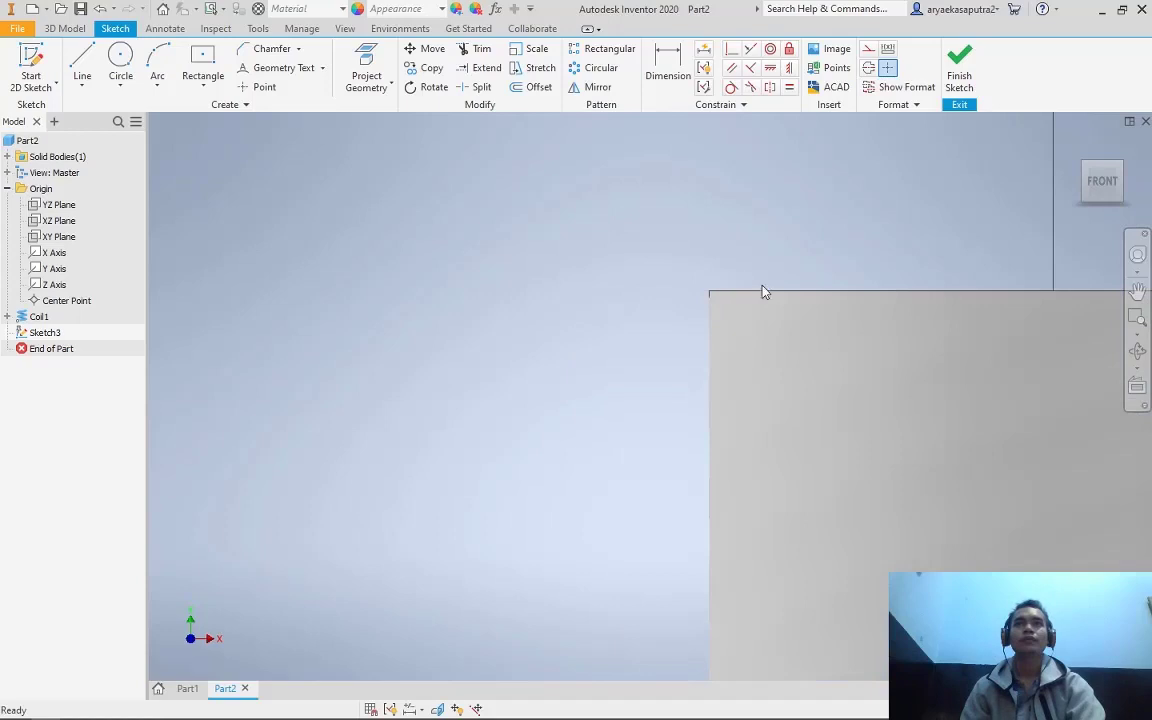
scroll(762, 286, "up", 3)
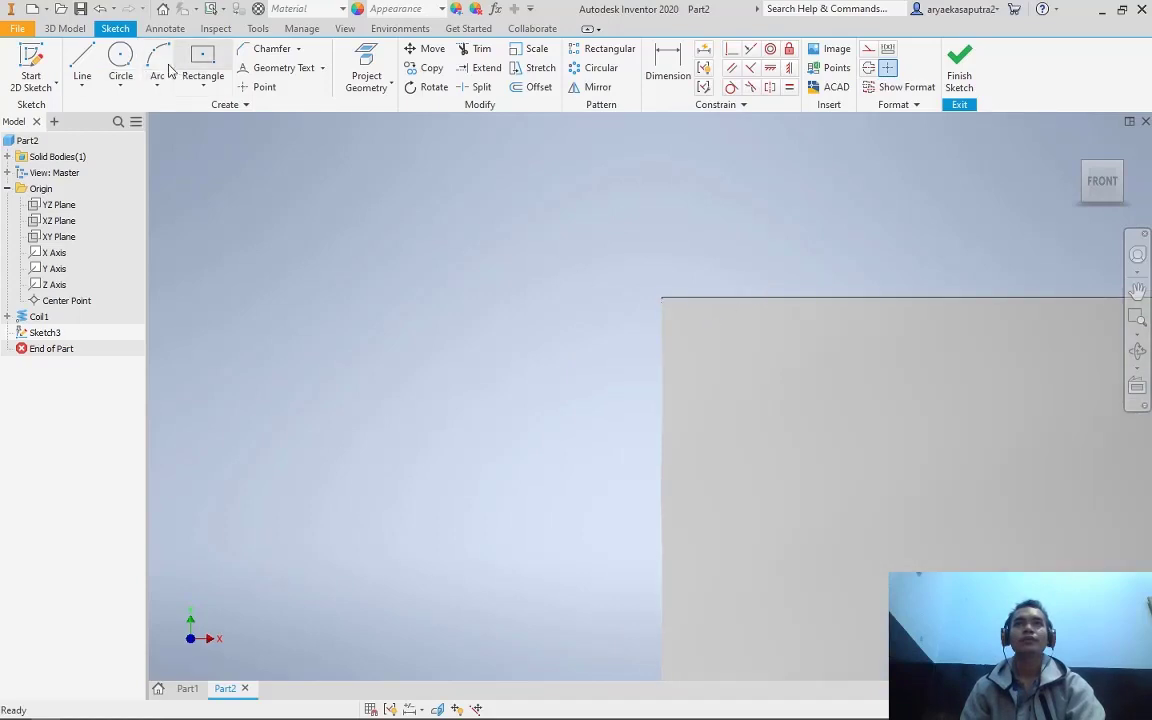
left_click(125, 81)
left_click(125, 81)
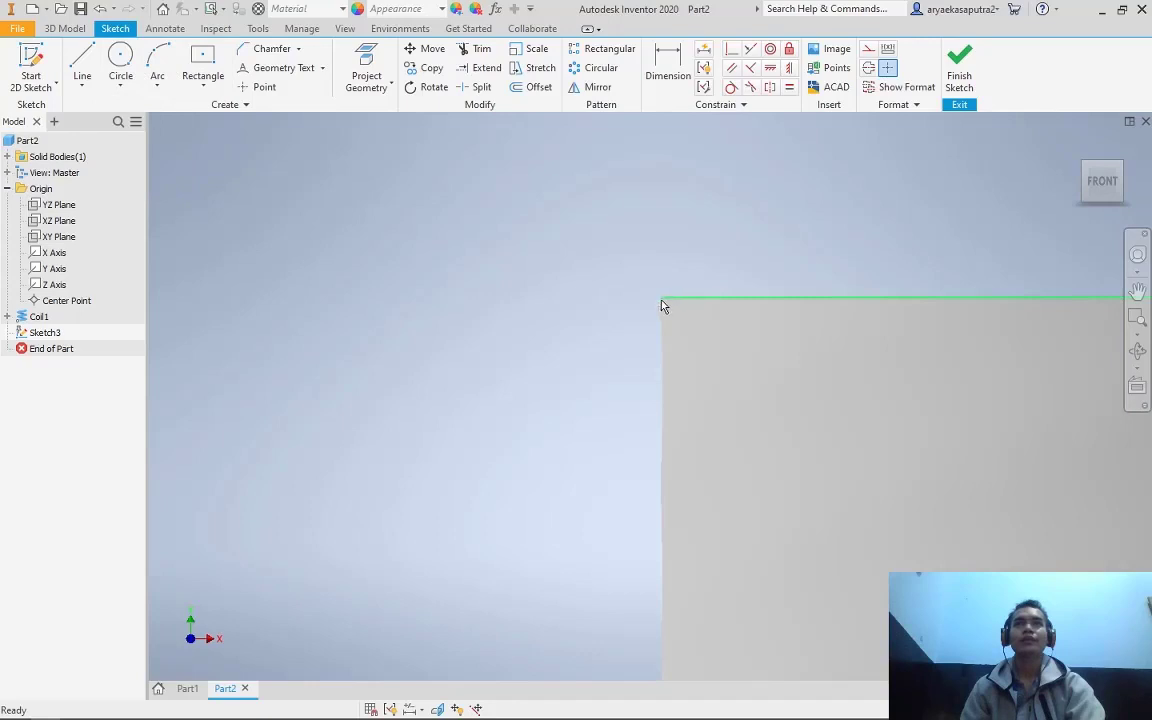
left_click(121, 75)
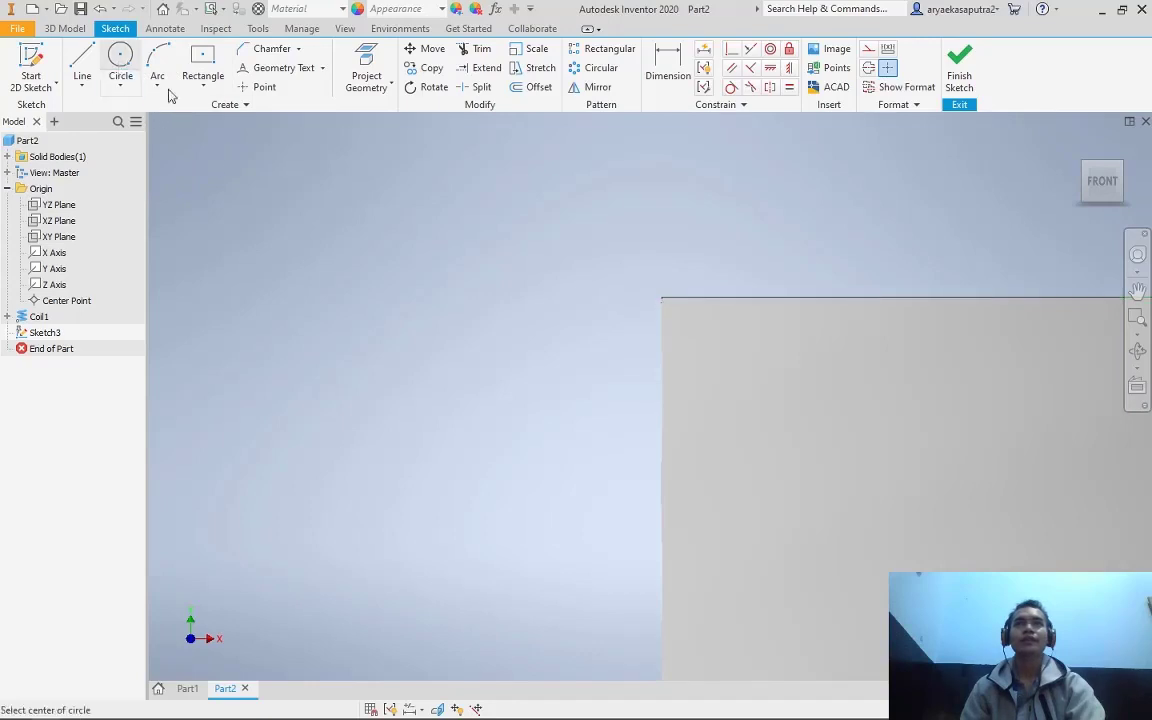
left_click(661, 297)
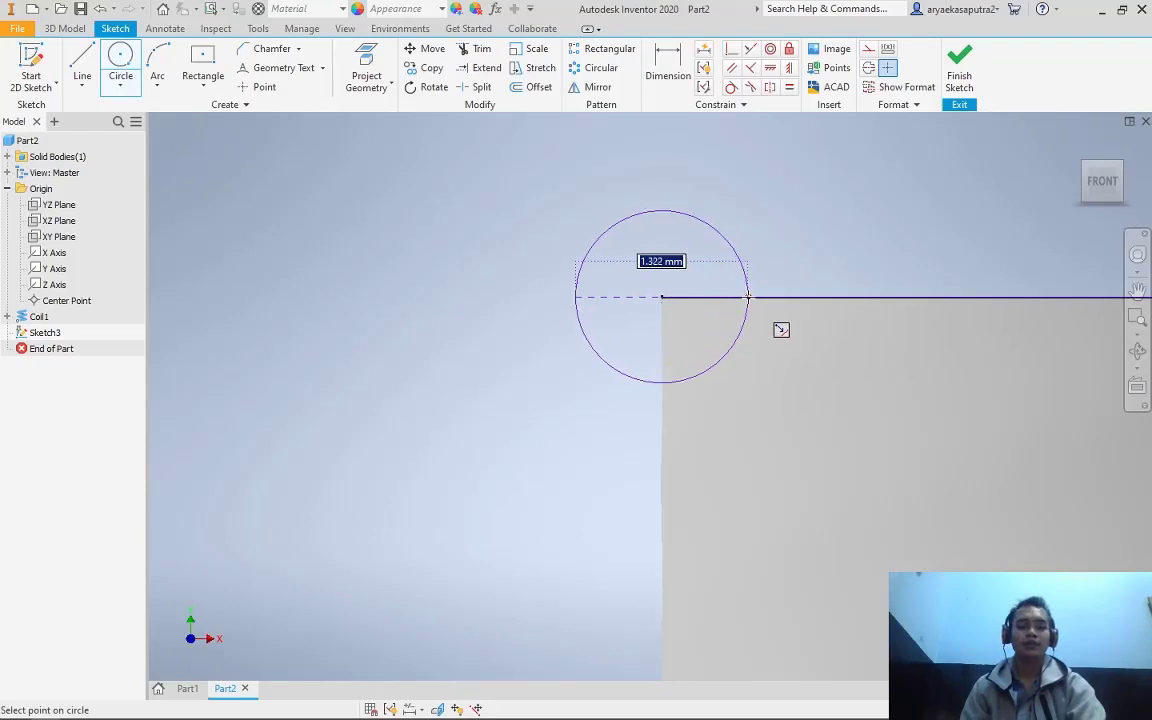
type("2")
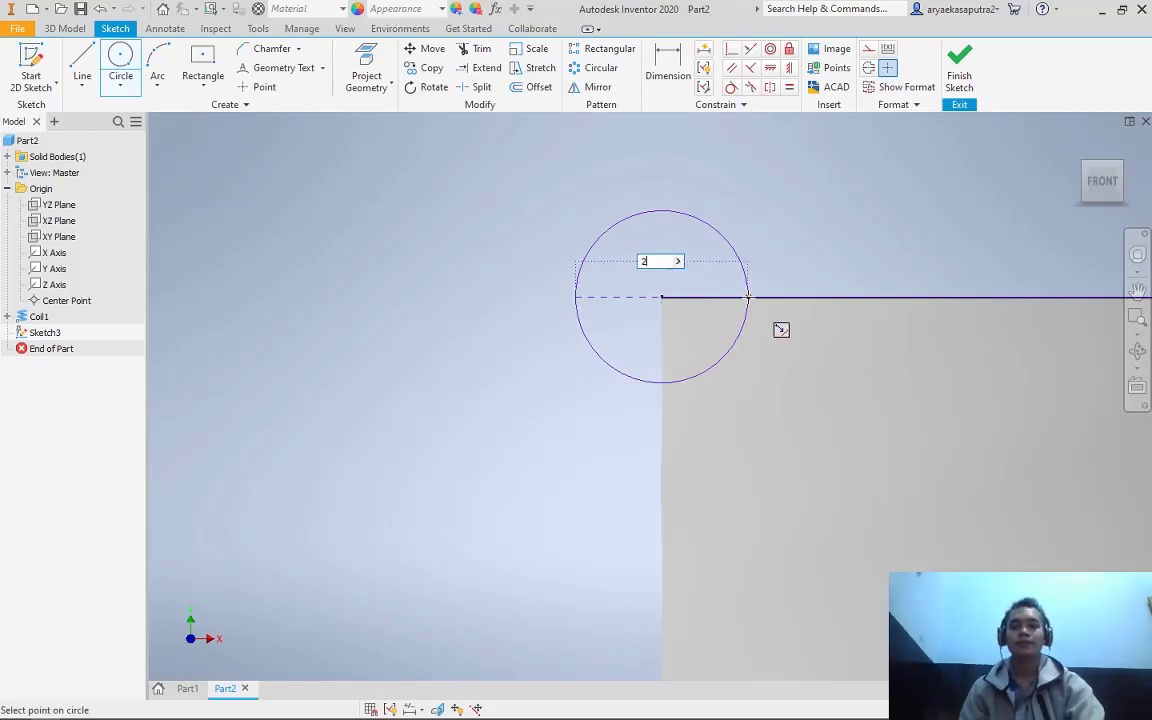
key("Return")
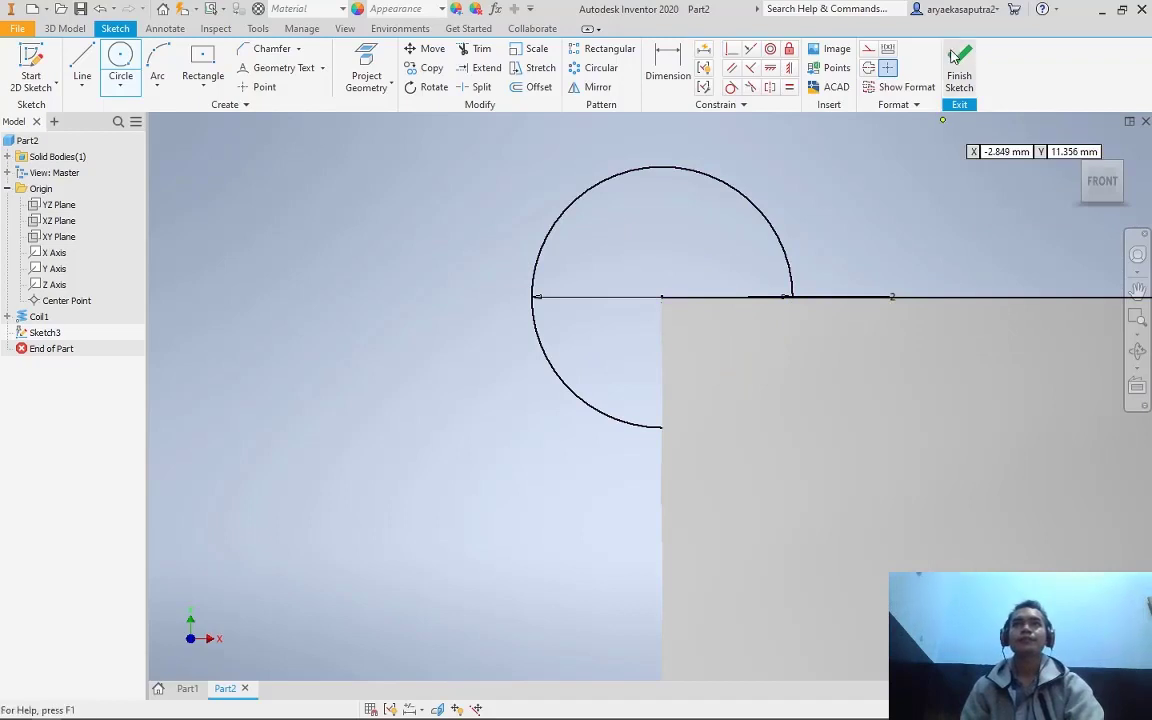
left_click(957, 64)
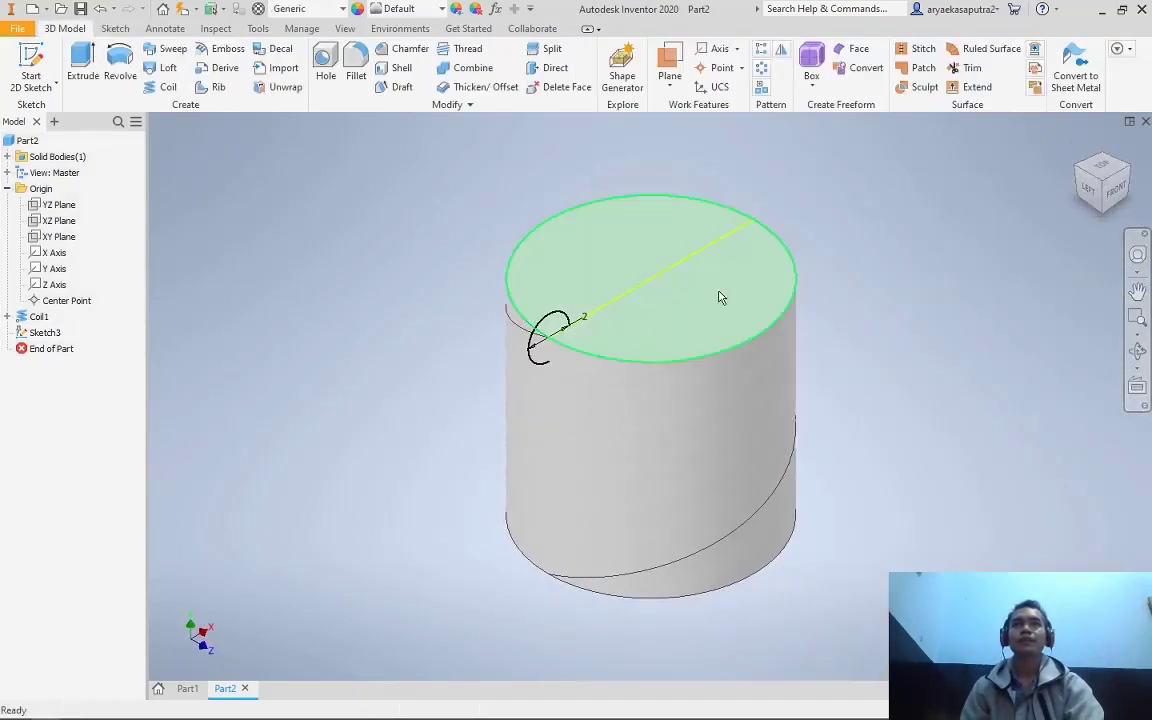
Sweep the 2 mm circle along the helical edge as a cut to groove the cylinder
left_click(166, 48)
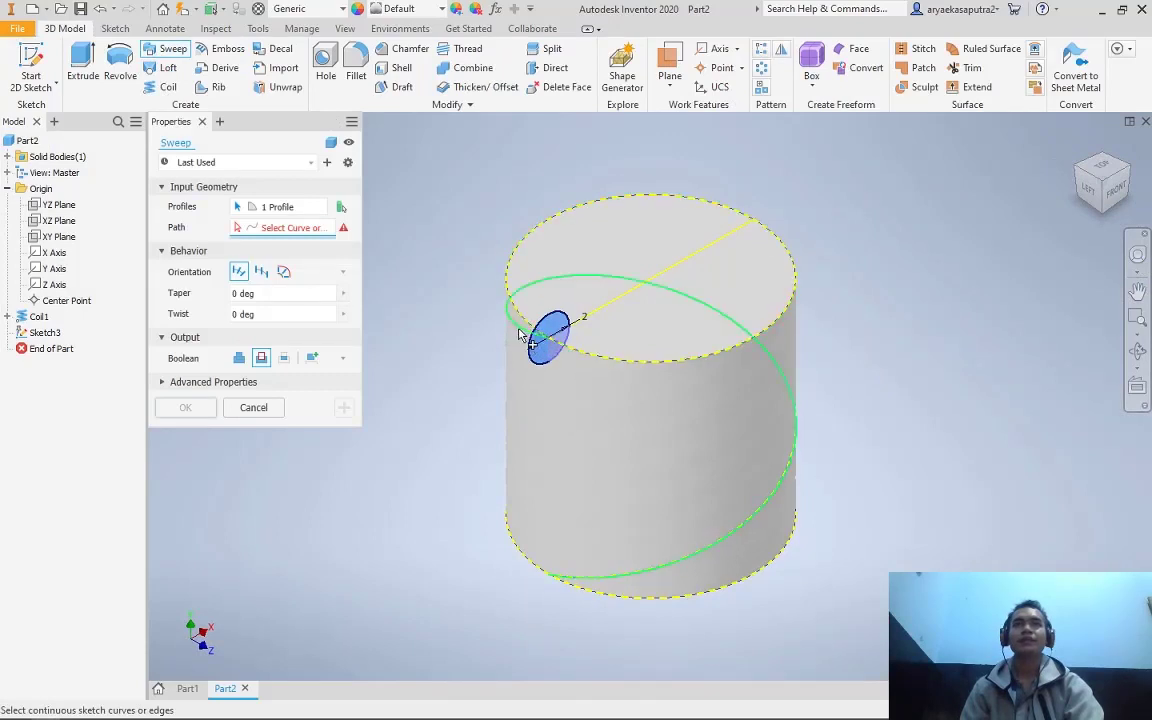
left_click(519, 334)
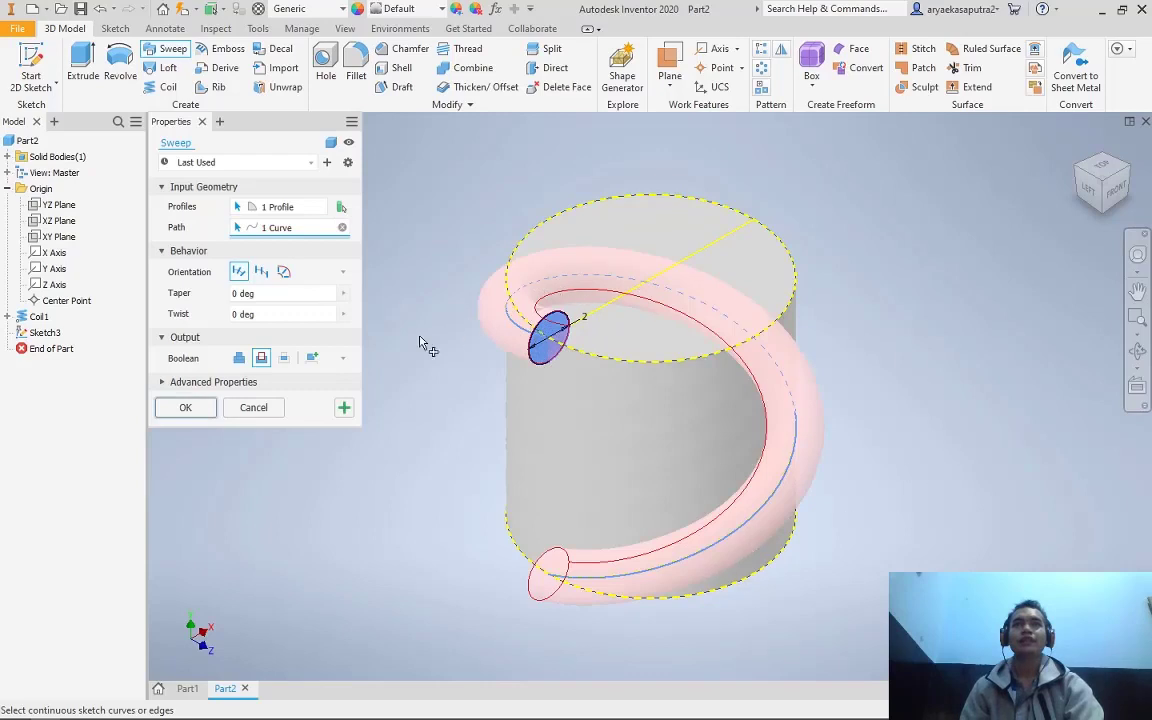
left_click(238, 357)
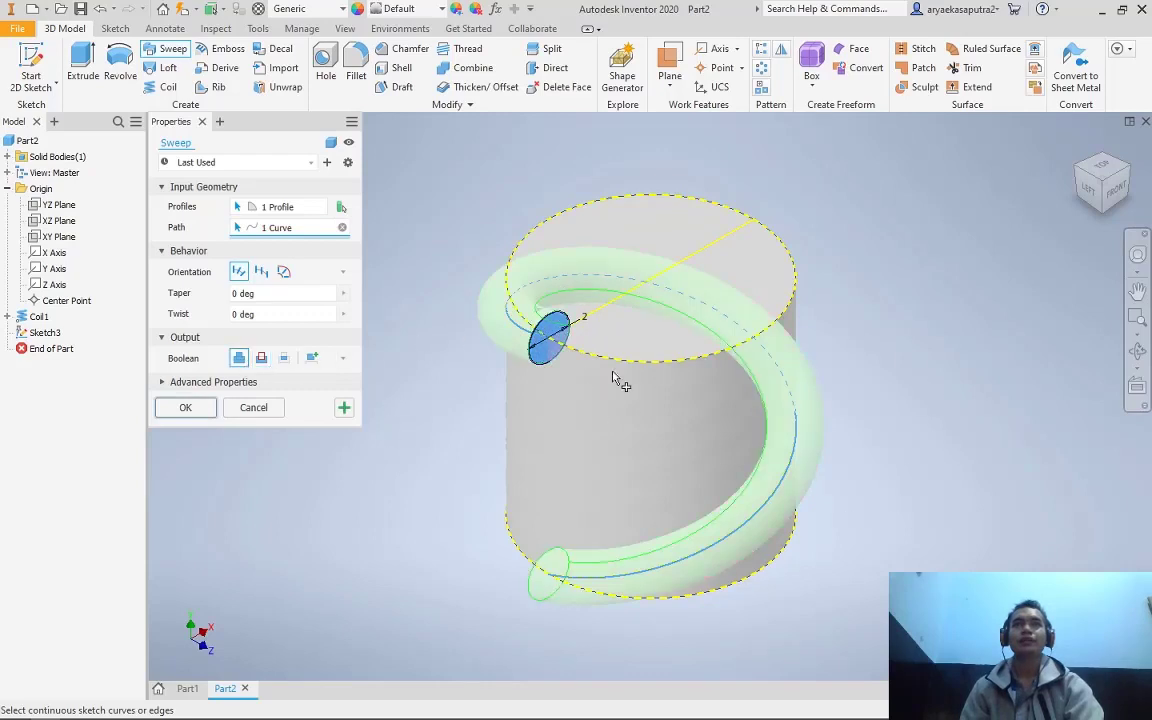
left_click(262, 358)
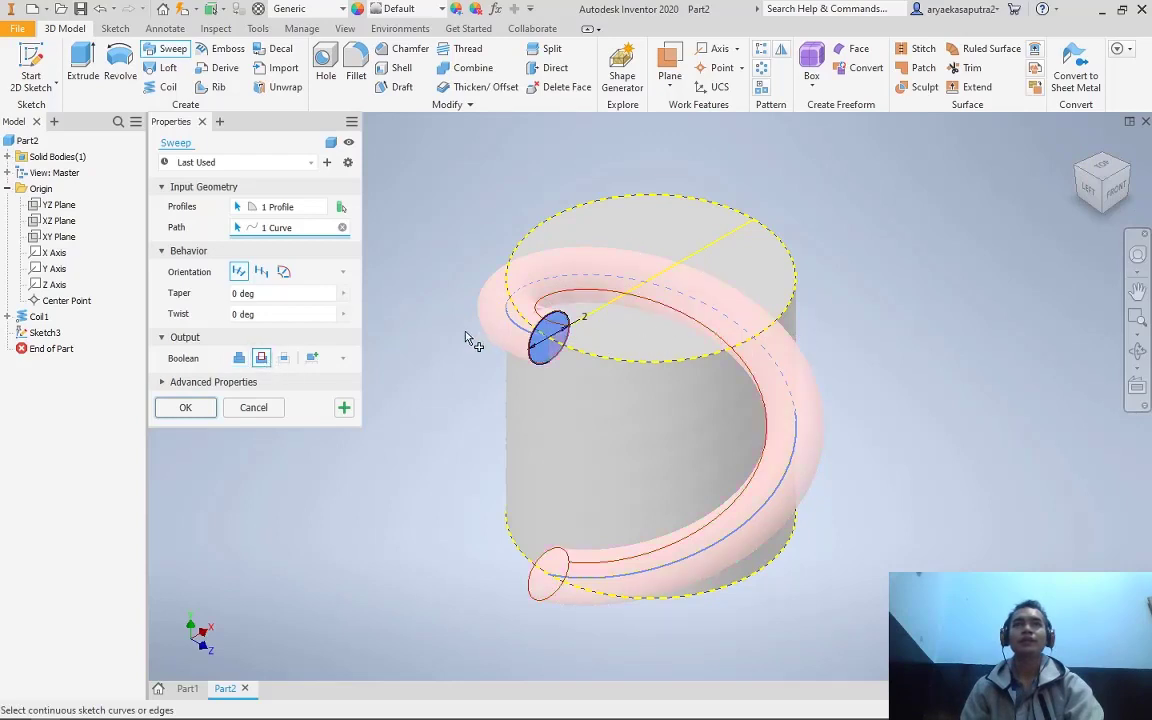
left_click(186, 406)
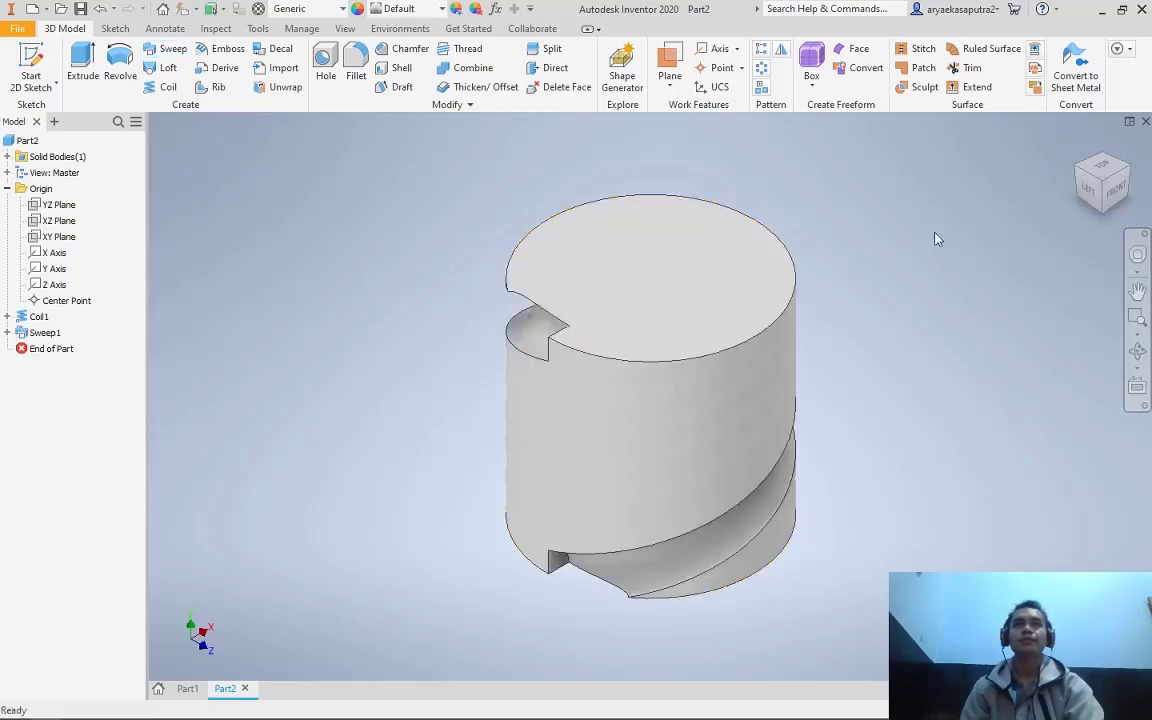
Examine the helical groove around the cylinder from the front, right and corner views
left_click(1113, 187)
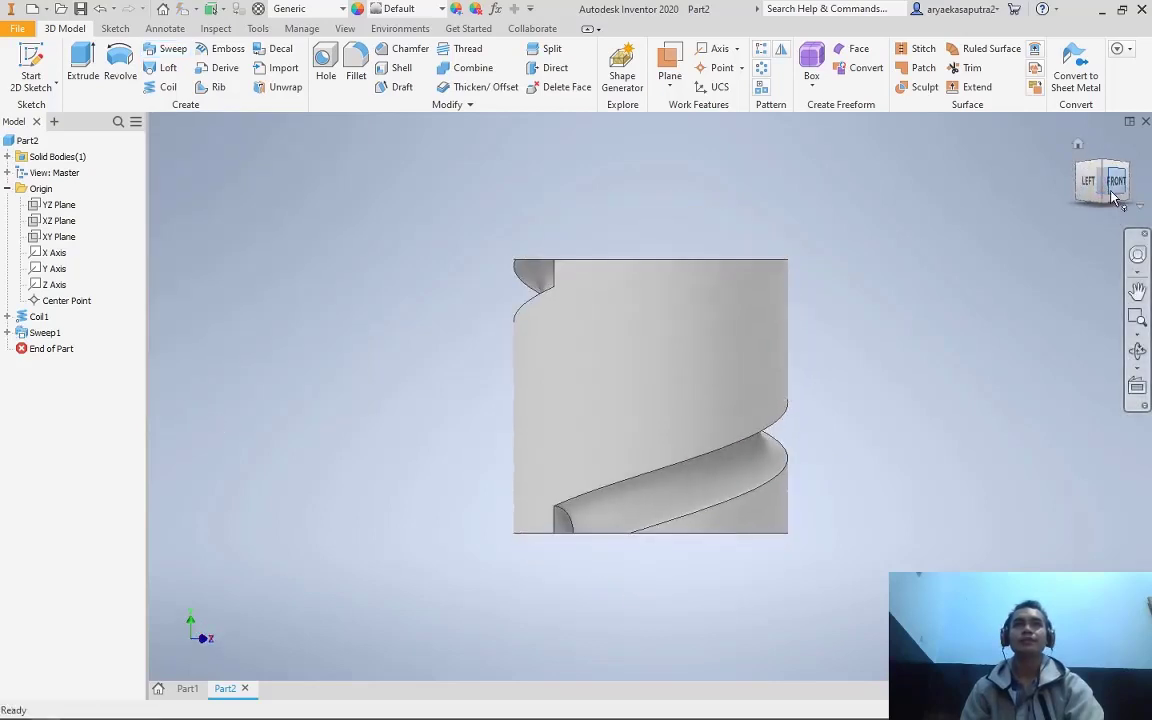
left_click(1113, 188)
left_click(1121, 166)
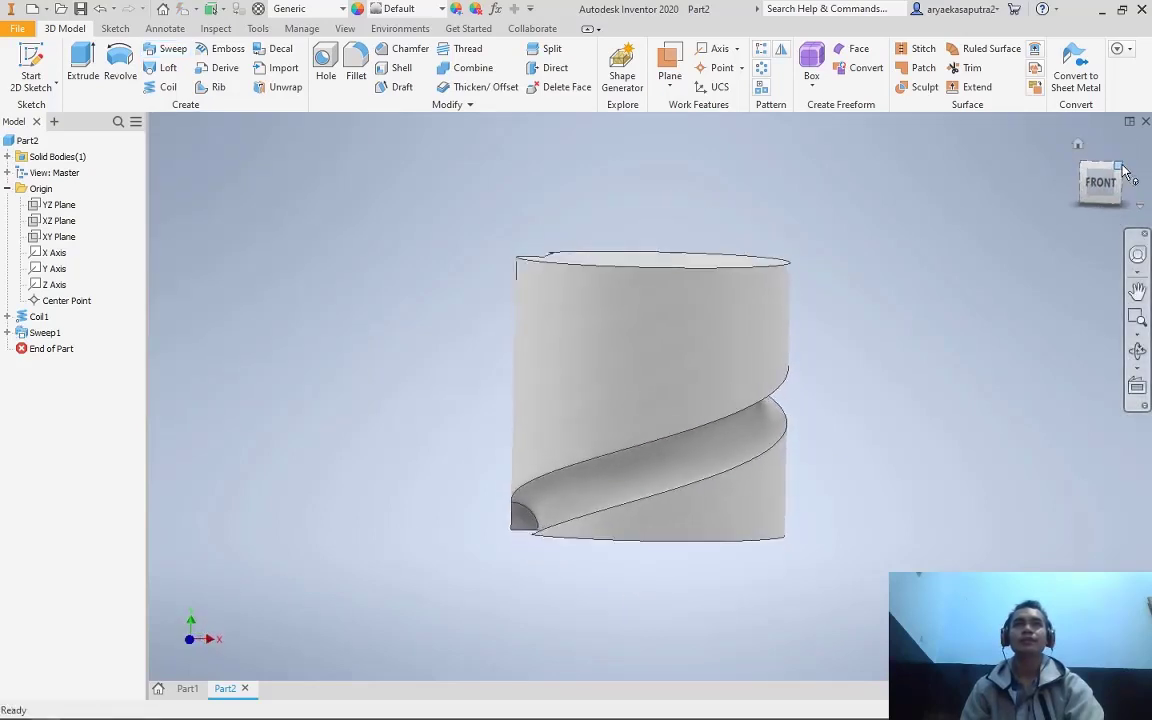
left_click(1112, 200)
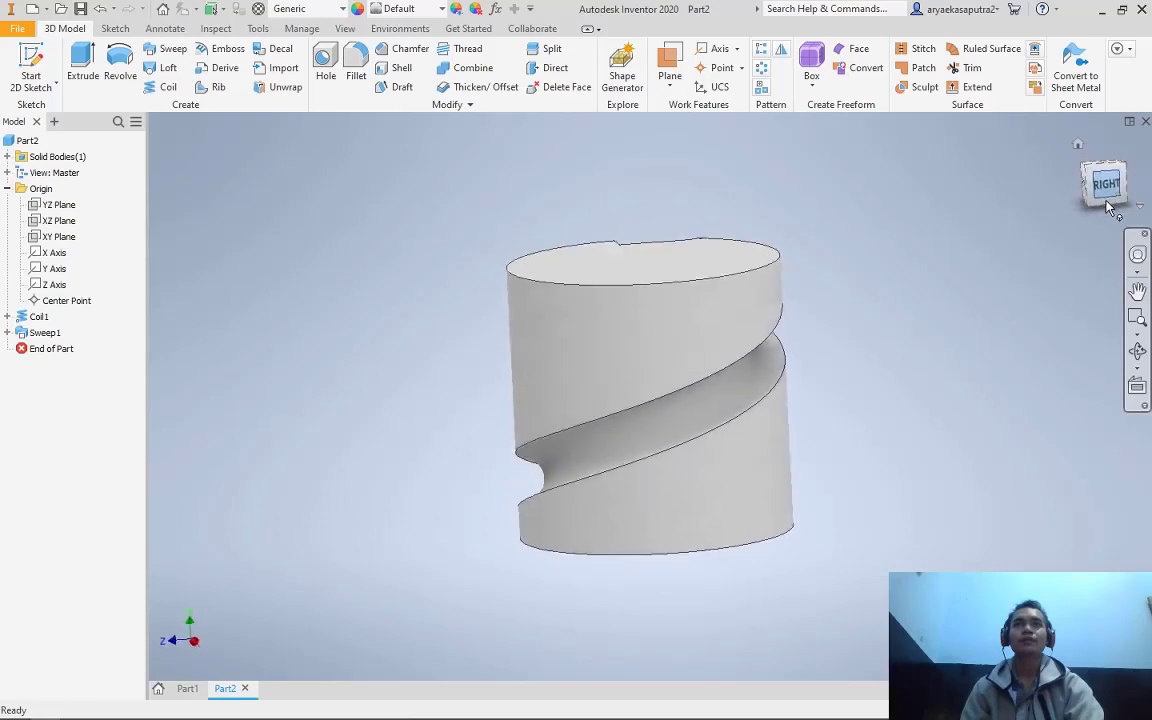
left_click(1120, 167)
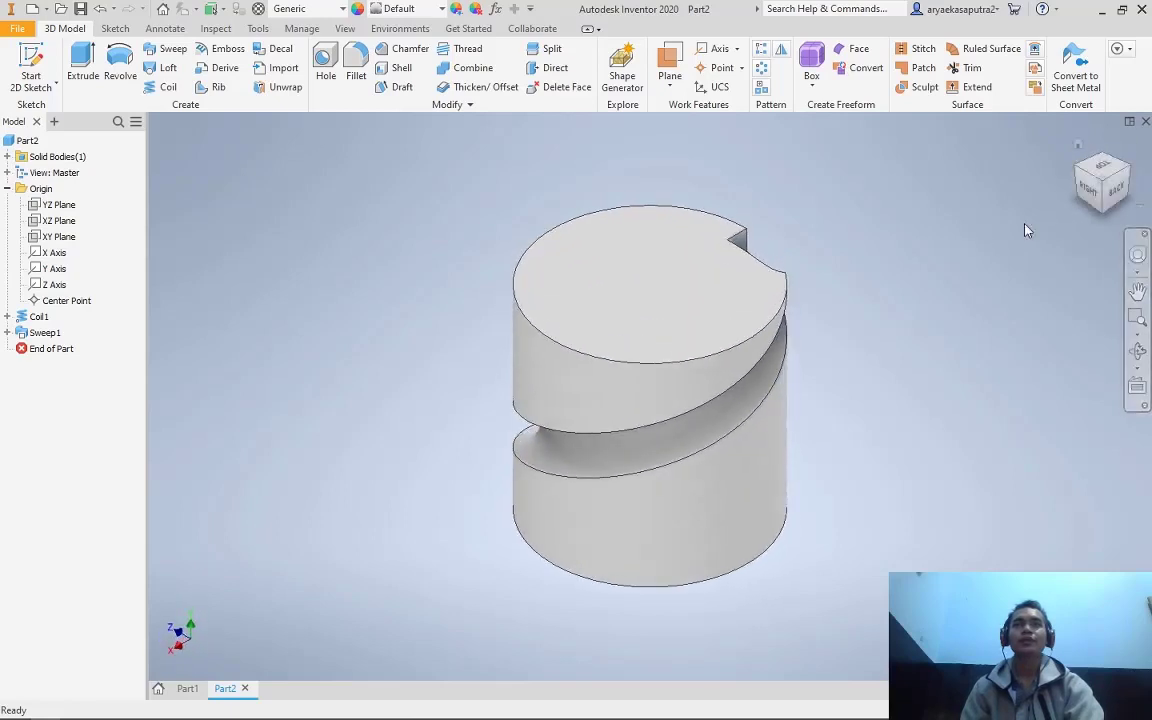
left_click(1088, 180)
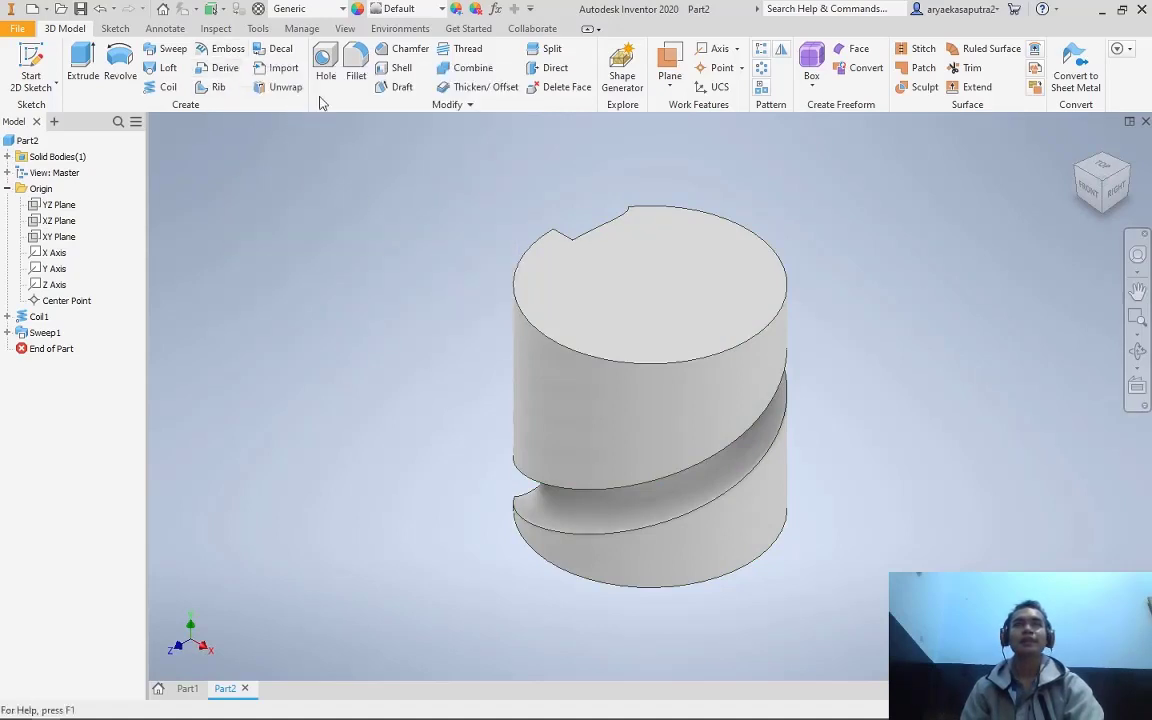
Start a sketch on the cylinder's top face and add the text 10/10, centred horizontally and vertically in its text box
left_click(31, 68)
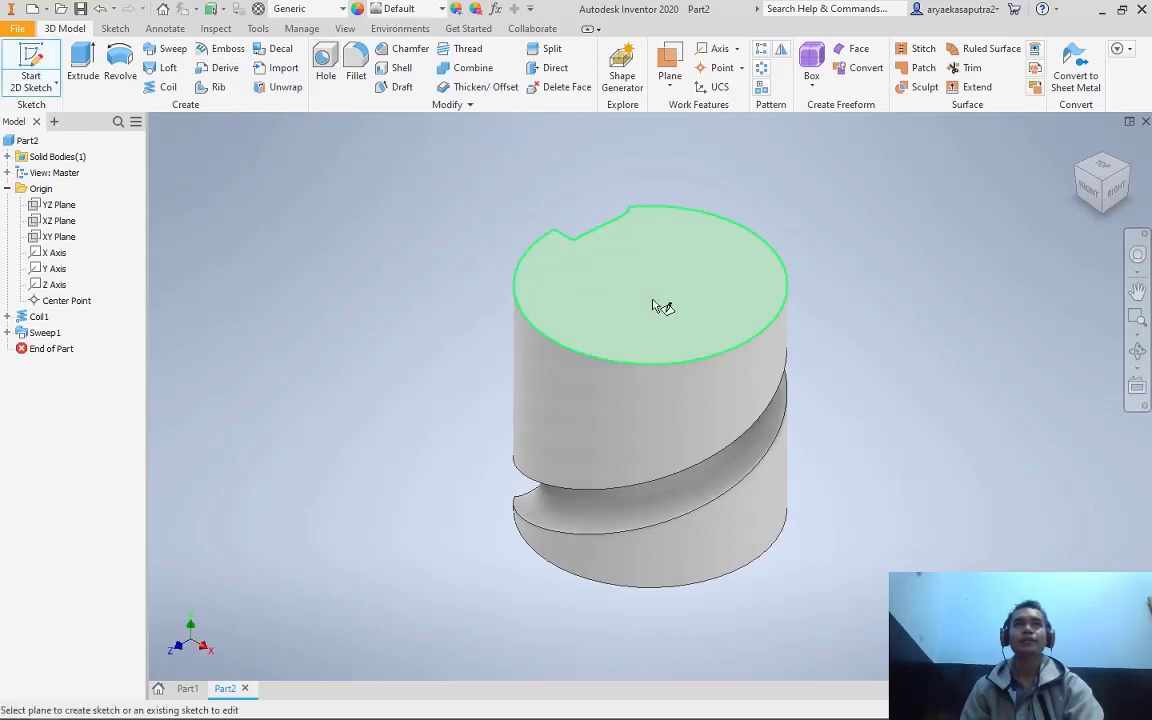
left_click(625, 290)
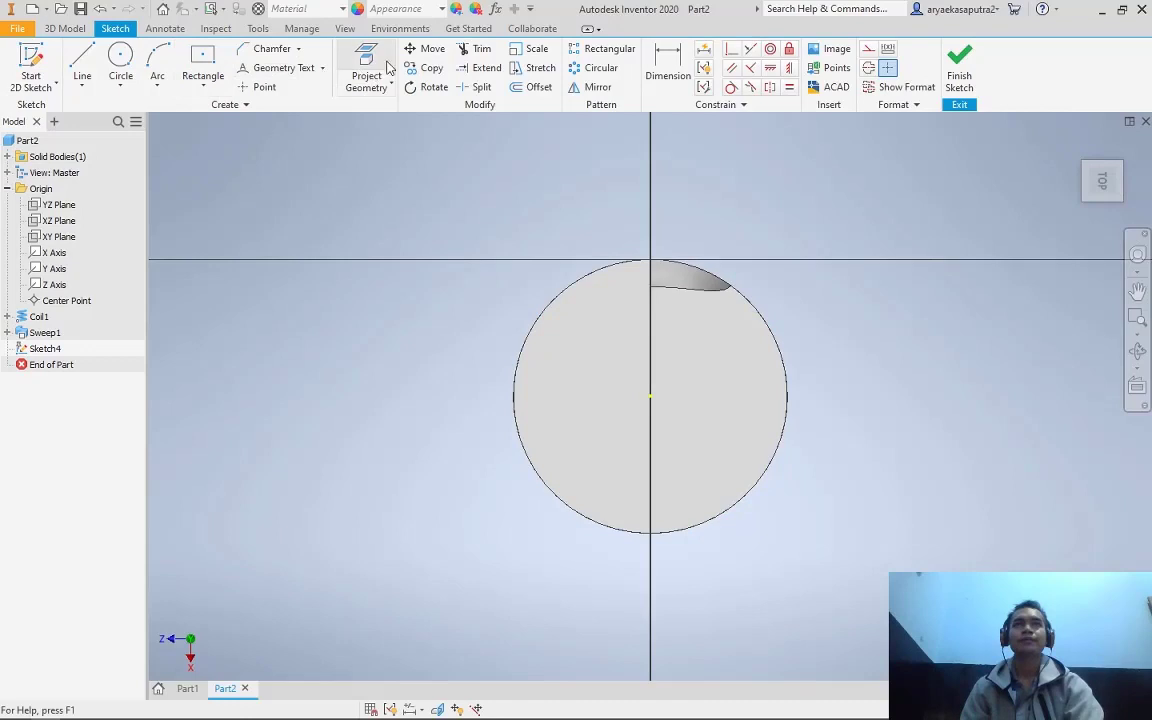
left_click(321, 69)
left_click(316, 93)
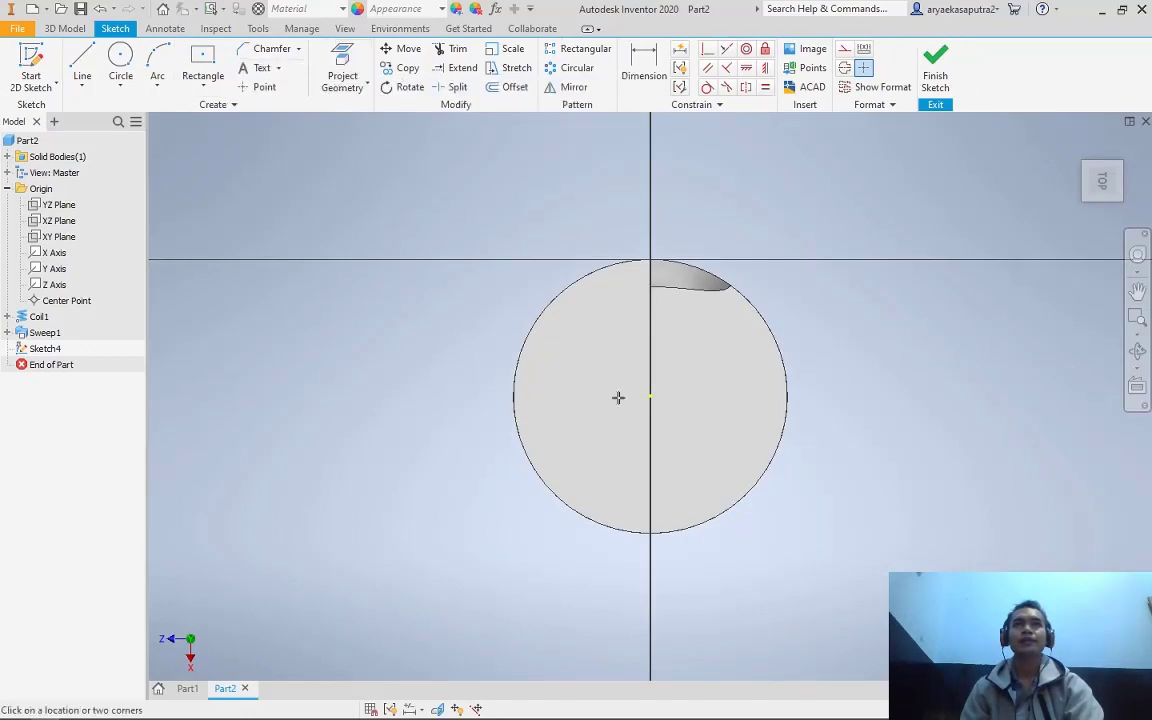
left_click(616, 417)
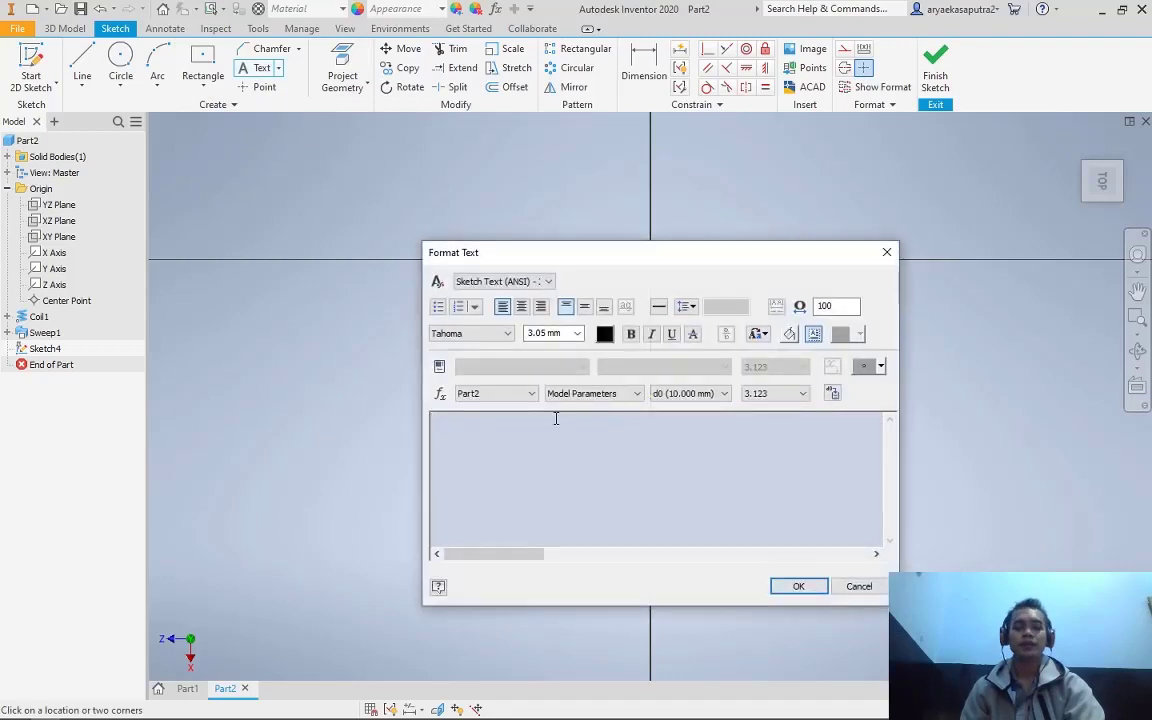
left_click_drag(566, 334, 524, 334)
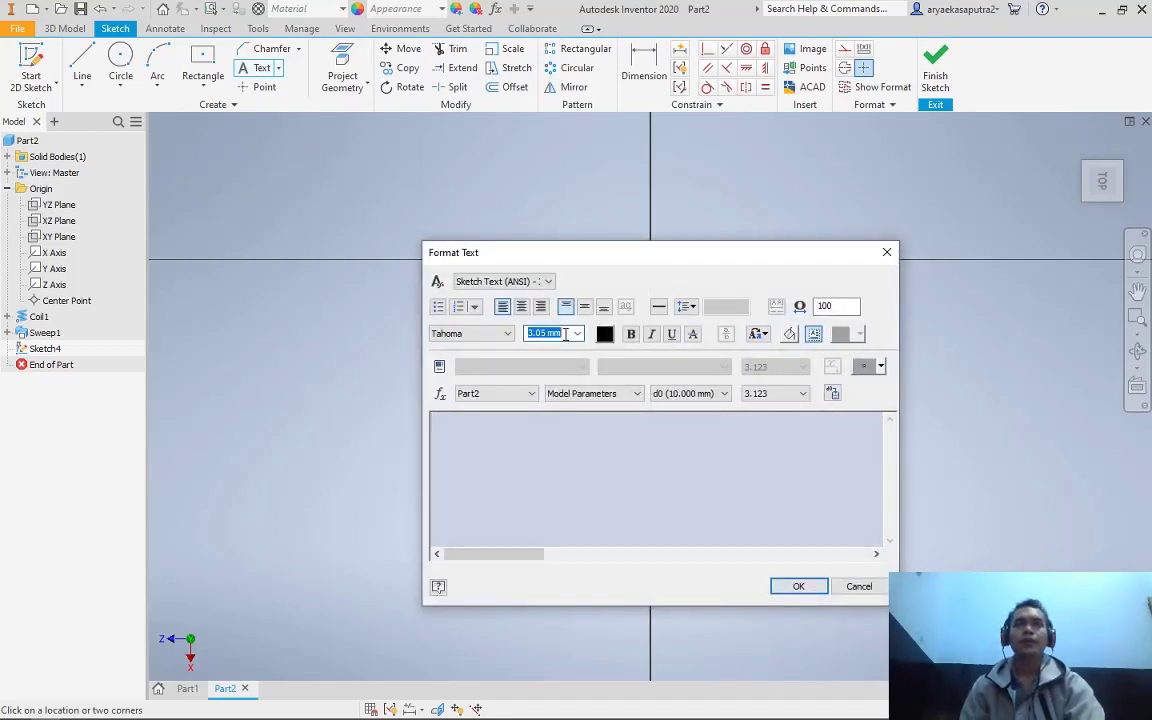
type("1")
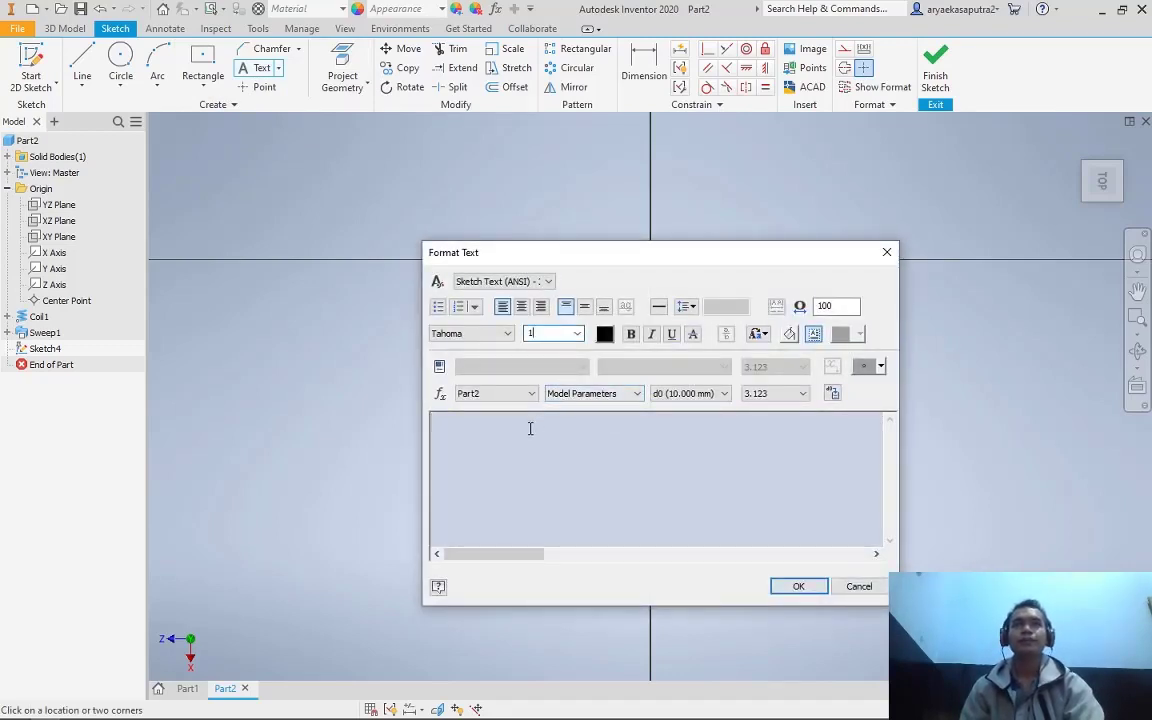
left_click(521, 308)
left_click(585, 307)
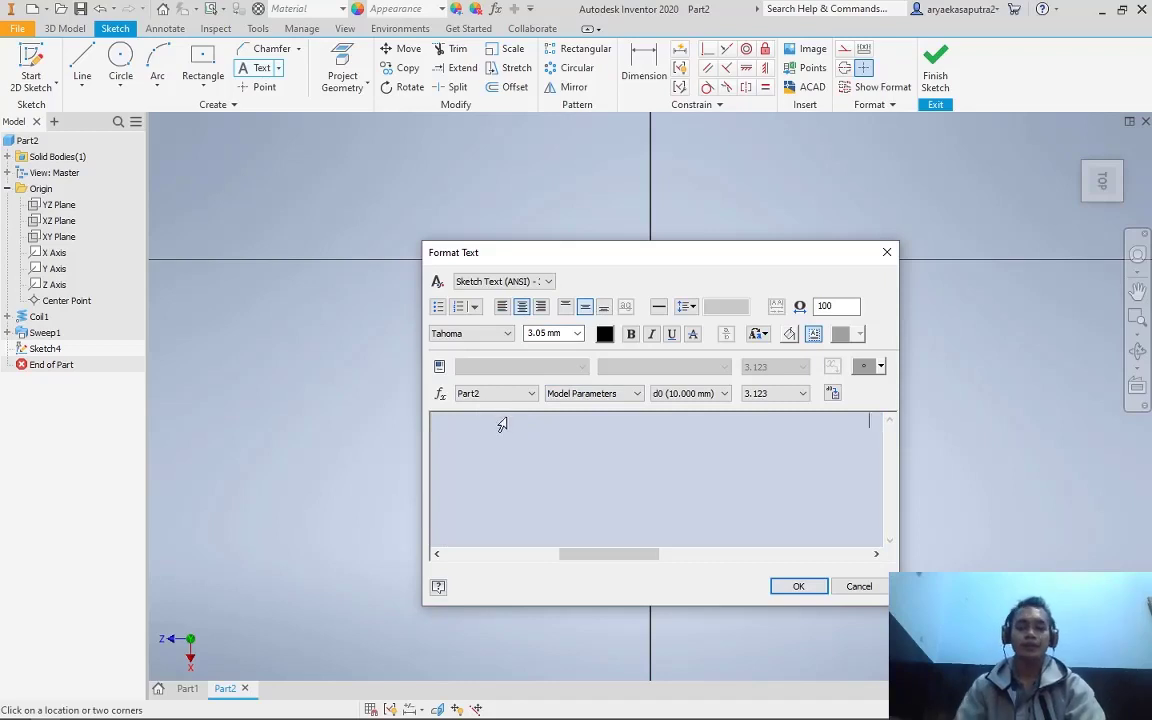
type("10/10")
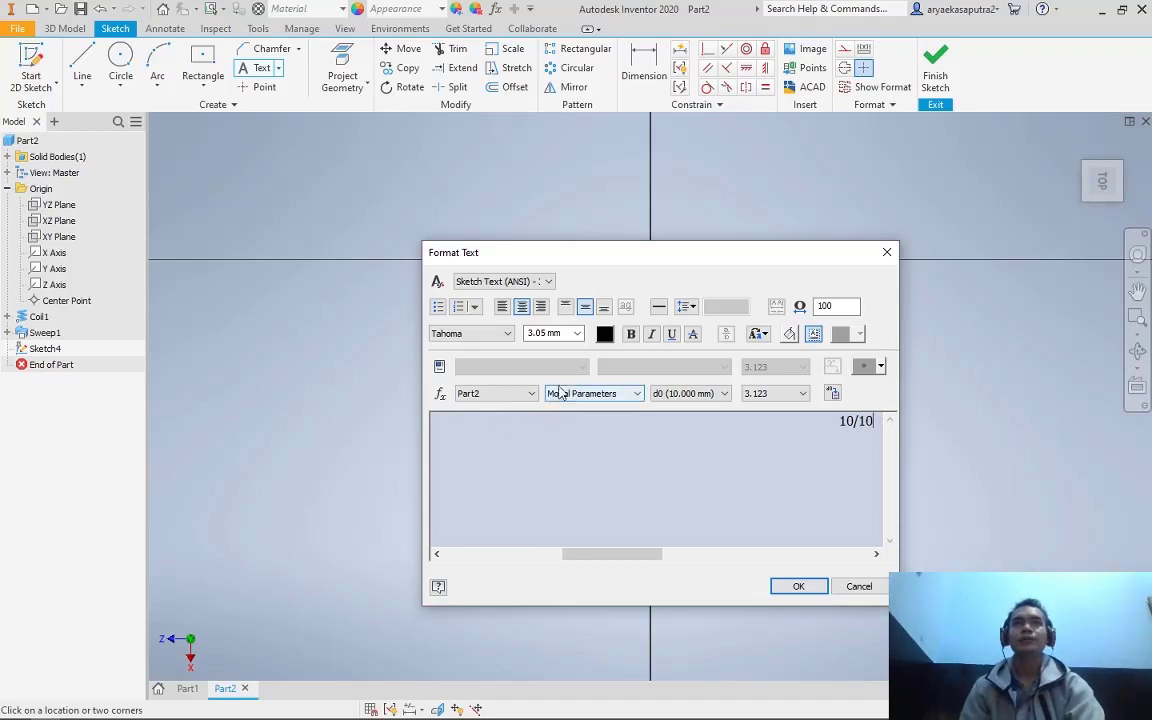
left_click(799, 586)
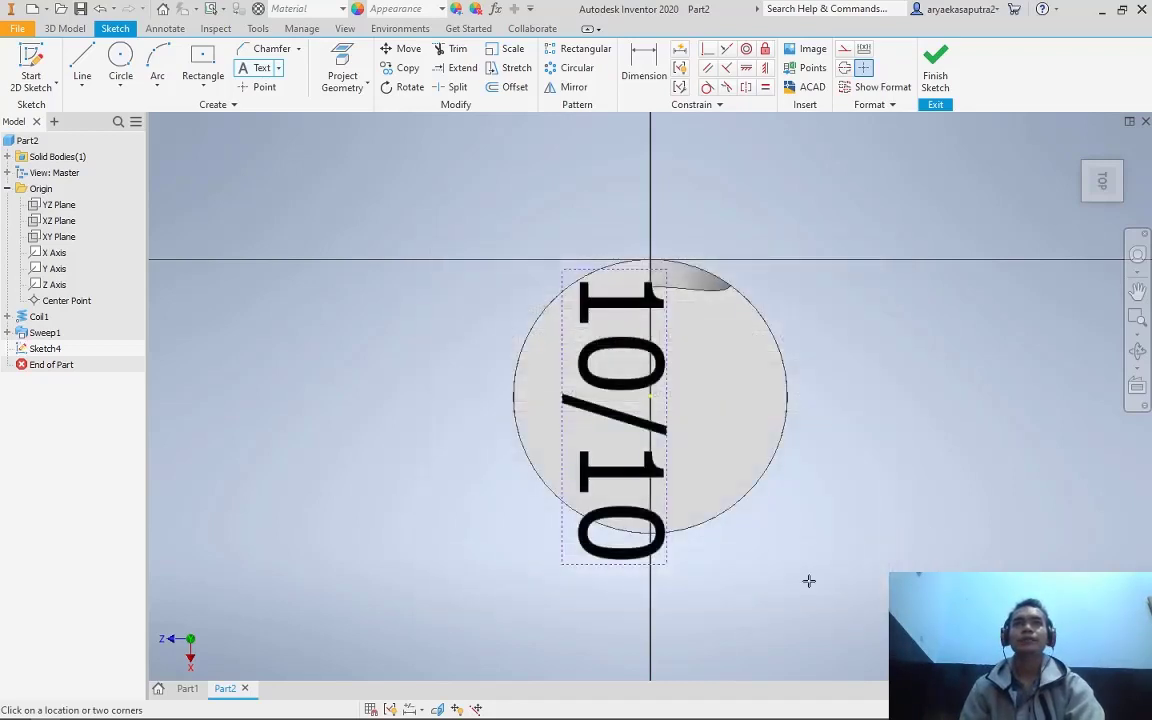
left_click(626, 330)
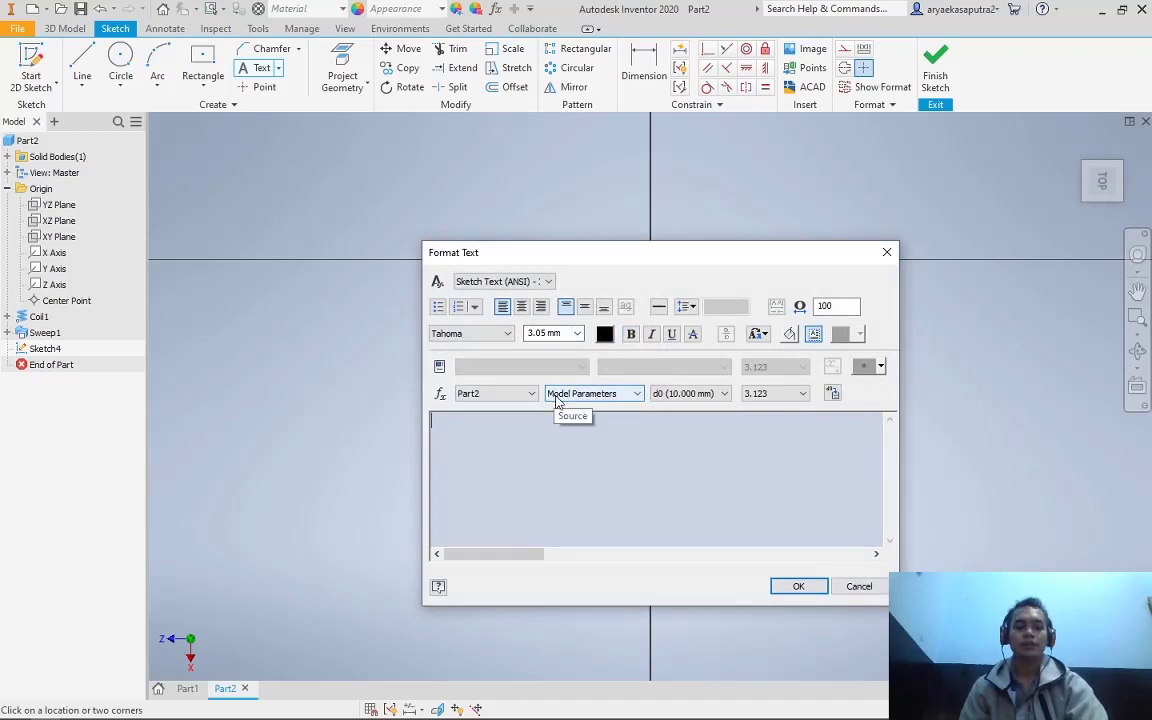
left_click(578, 334)
left_click(576, 348)
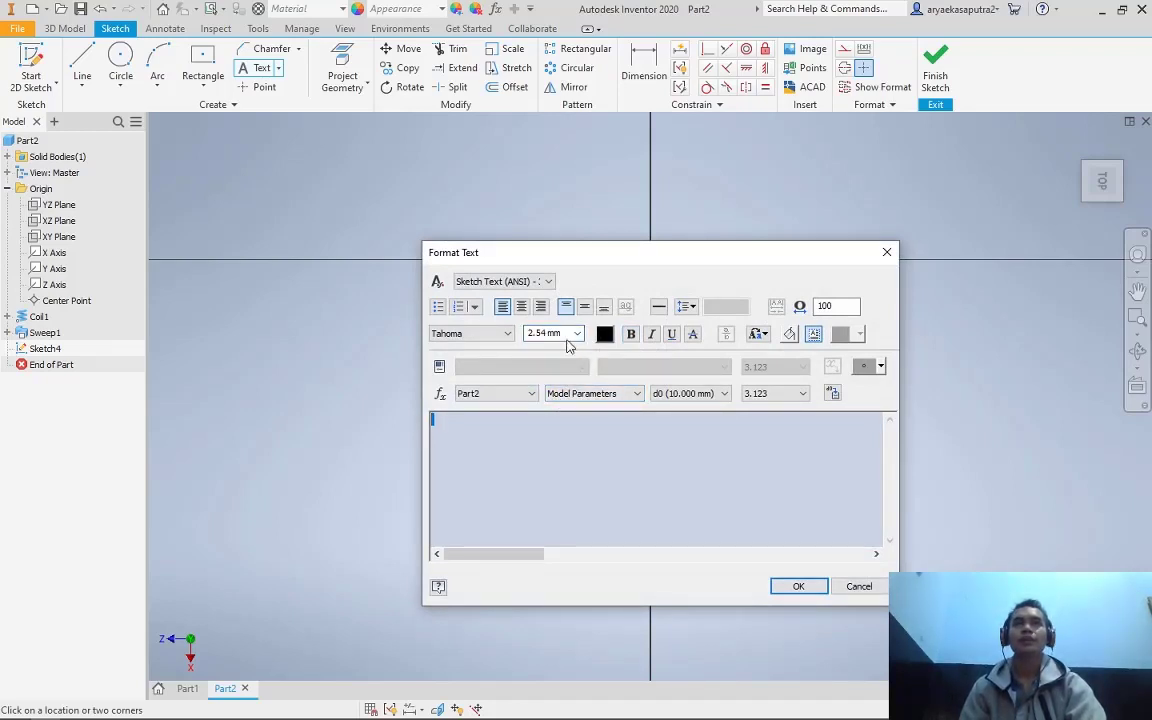
left_click(552, 334)
type("1")
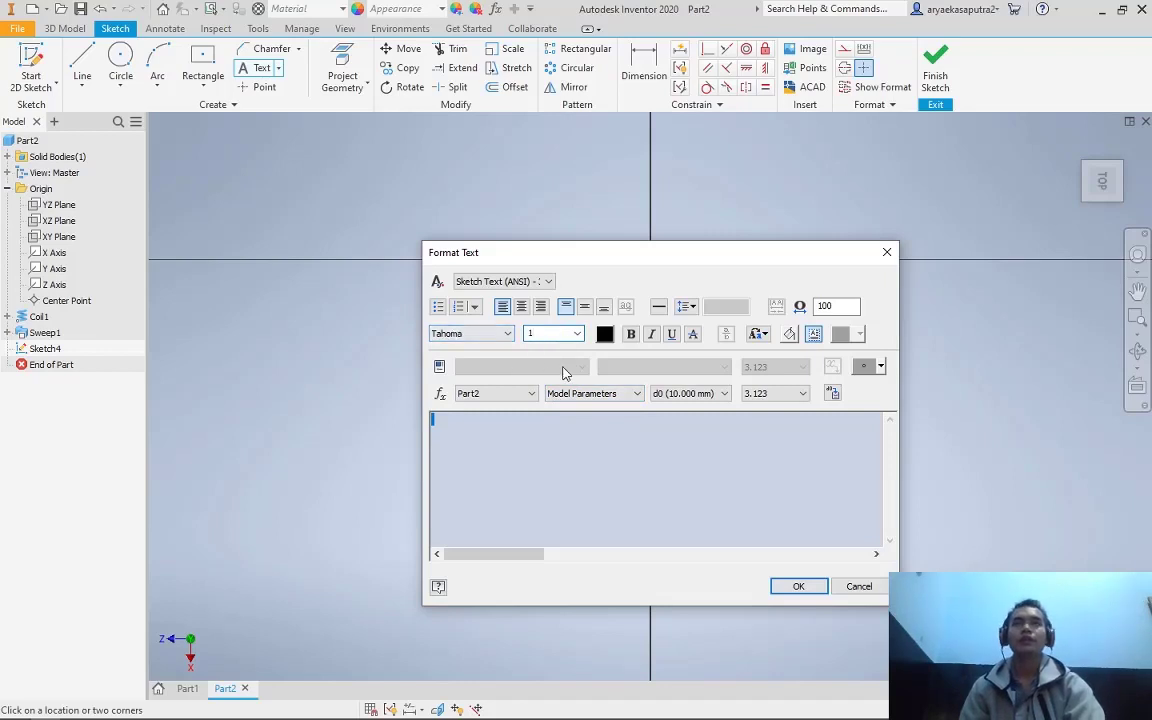
key("Return")
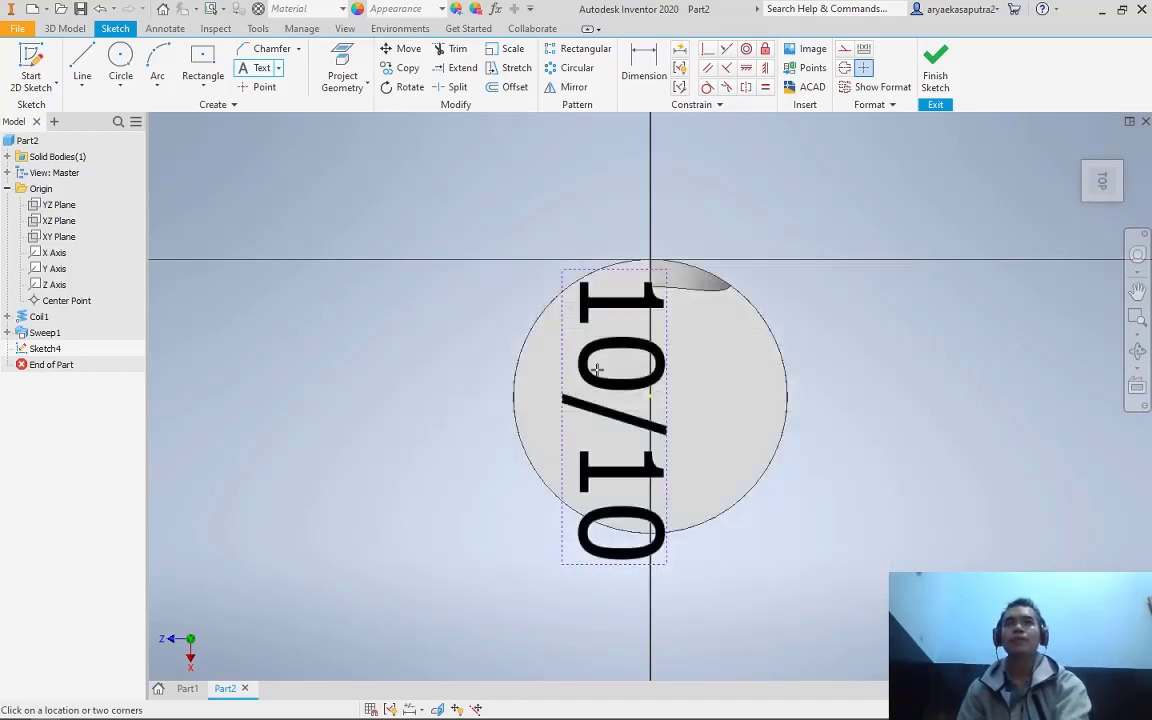
left_click(596, 370)
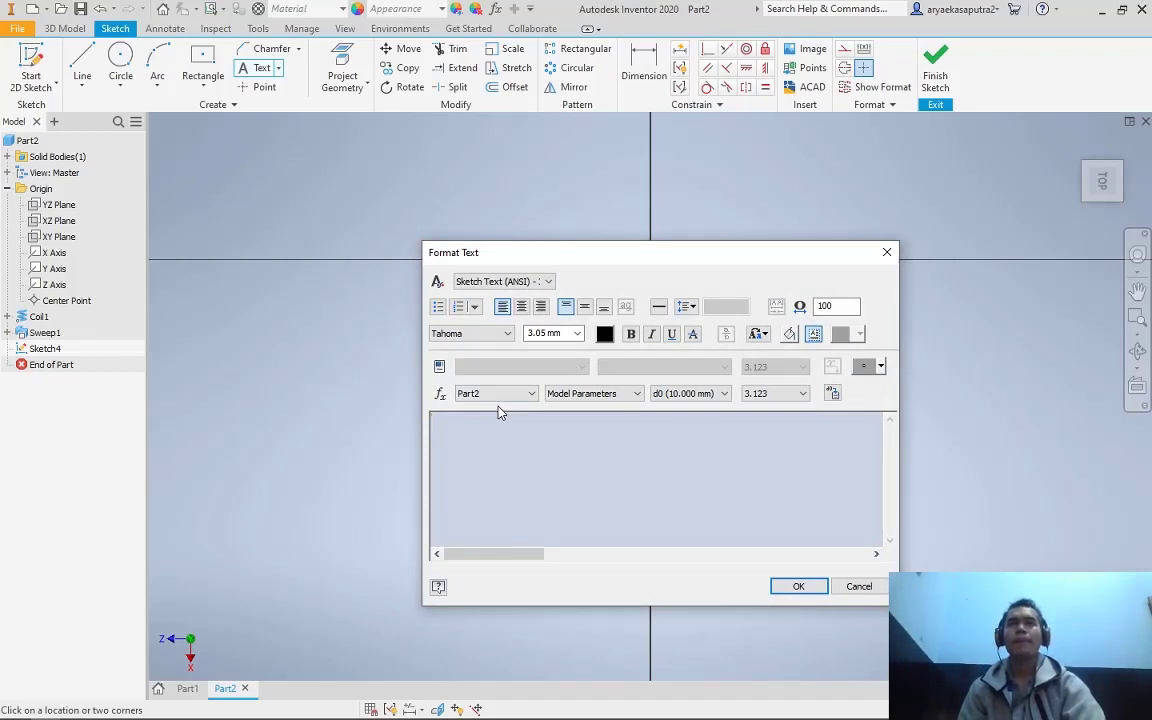
left_click(765, 393)
left_click(761, 420)
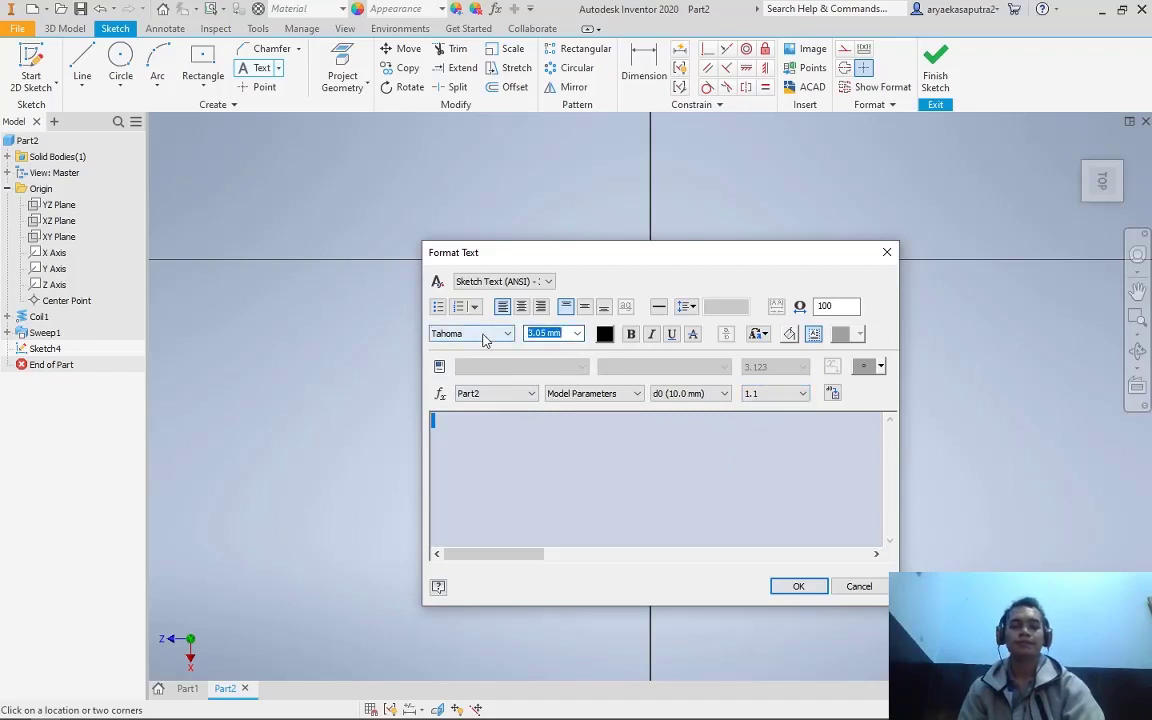
type("10")
left_click(797, 586)
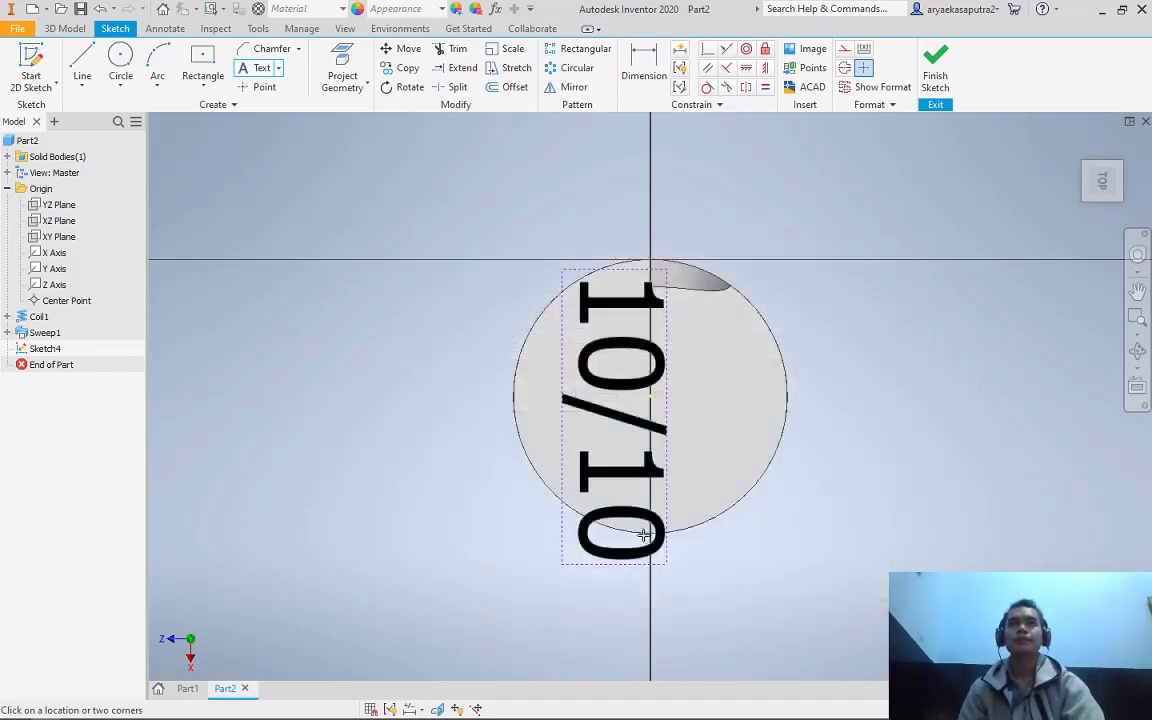
left_click(619, 531)
left_click(886, 252)
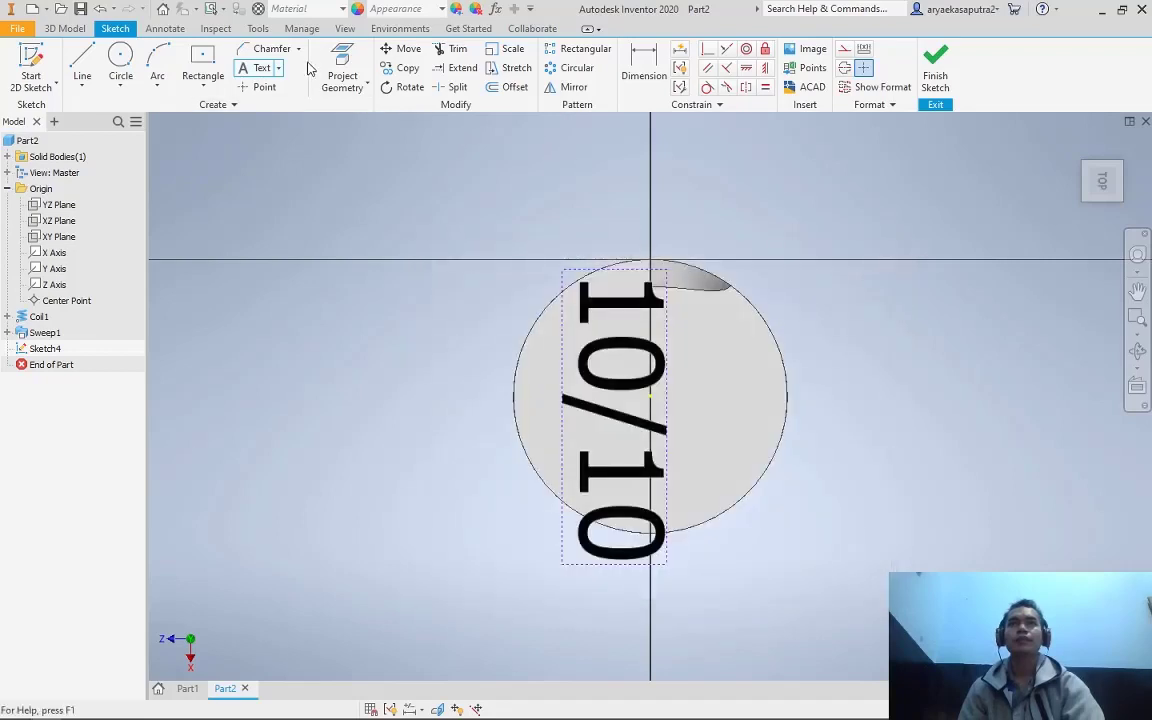
Finish and reopen the text sketch, then set the 10/10 text's size to 1 mm
left_click(945, 88)
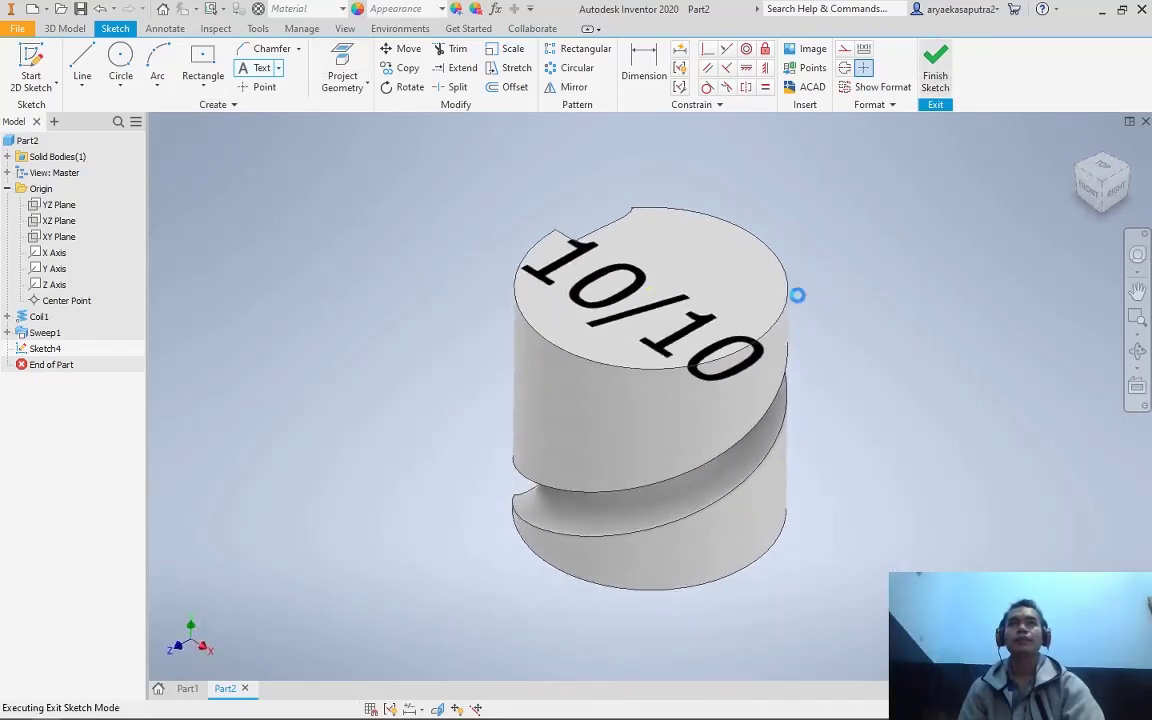
left_click(734, 338)
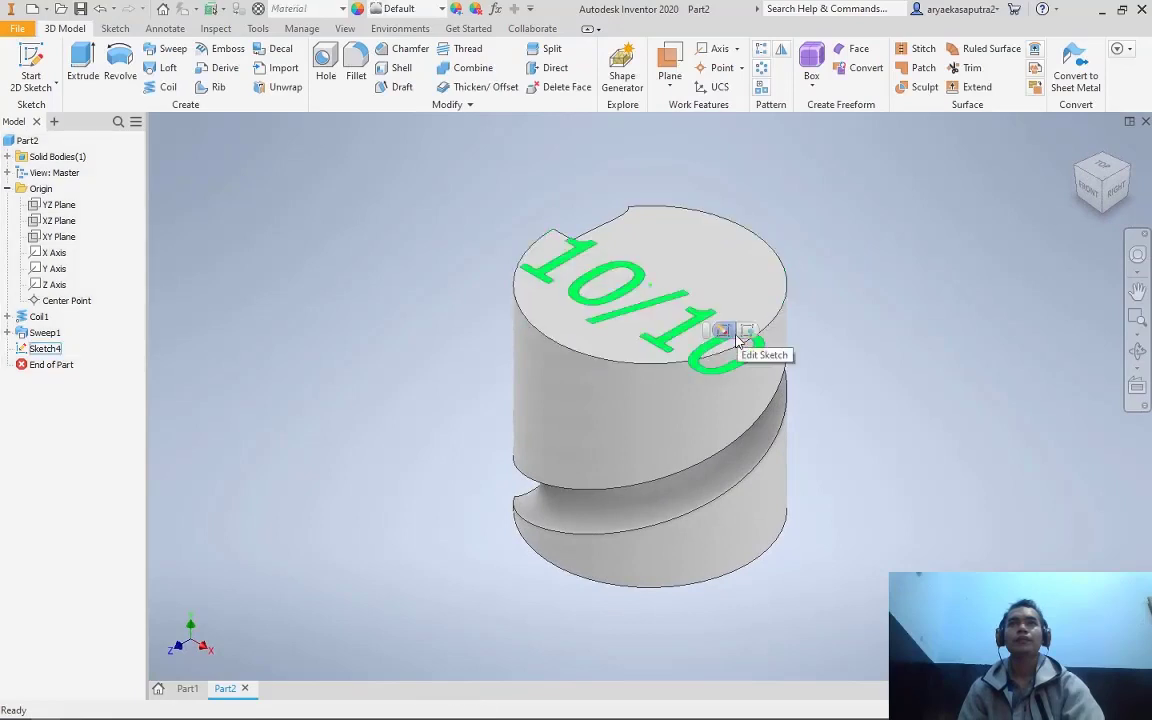
left_click(727, 332)
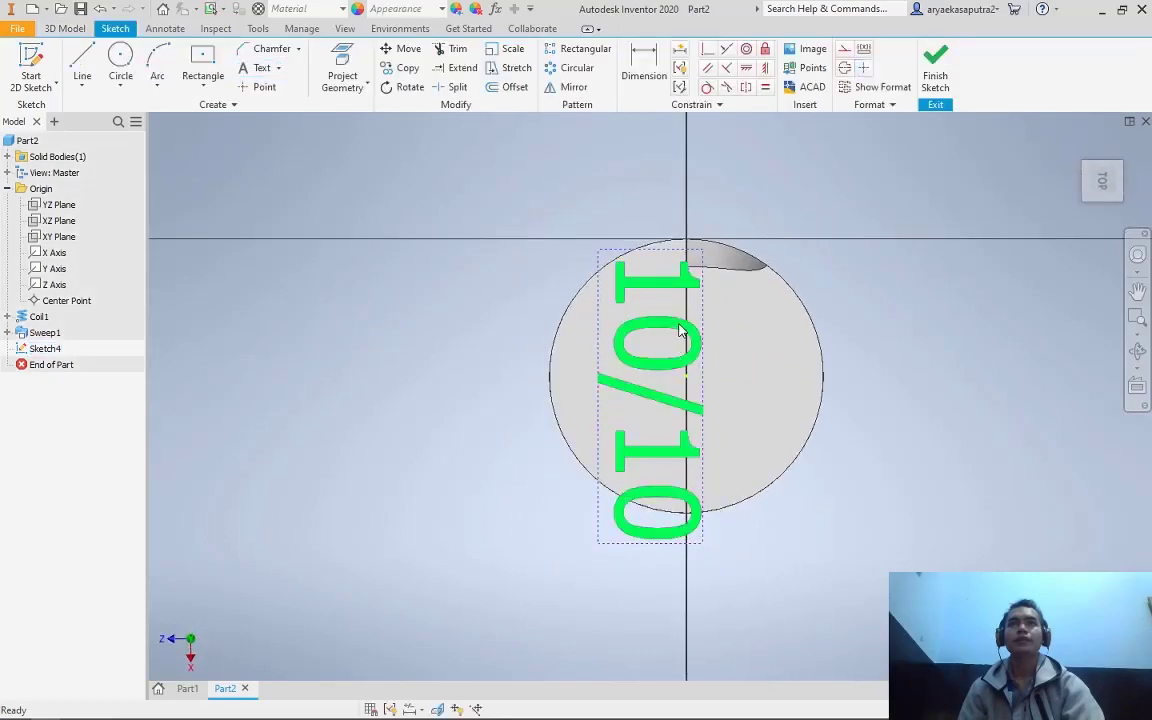
double_click(679, 330)
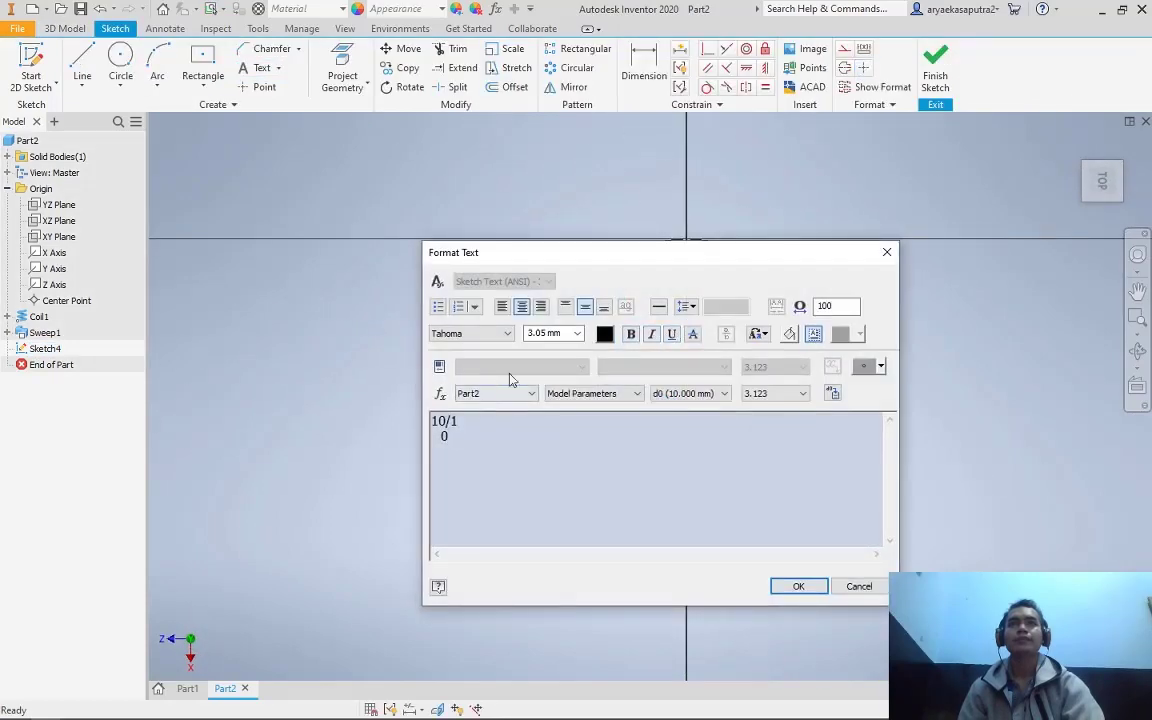
key("ctrl+a")
left_click(577, 335)
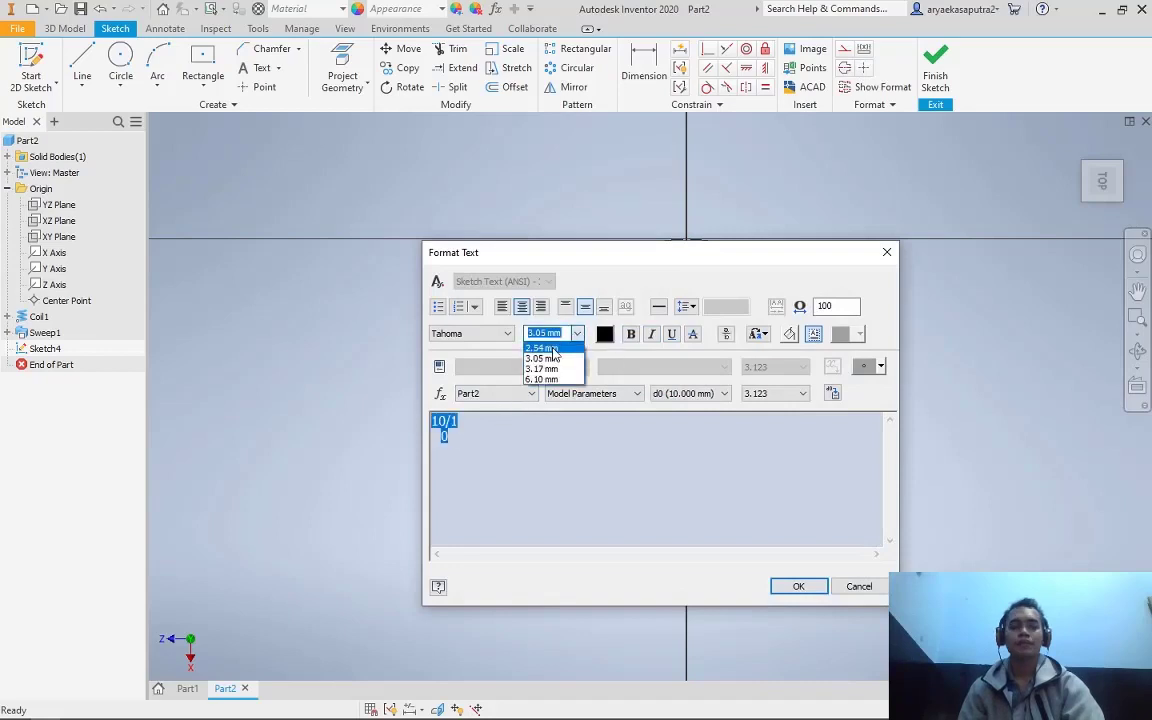
type("1")
key("Return")
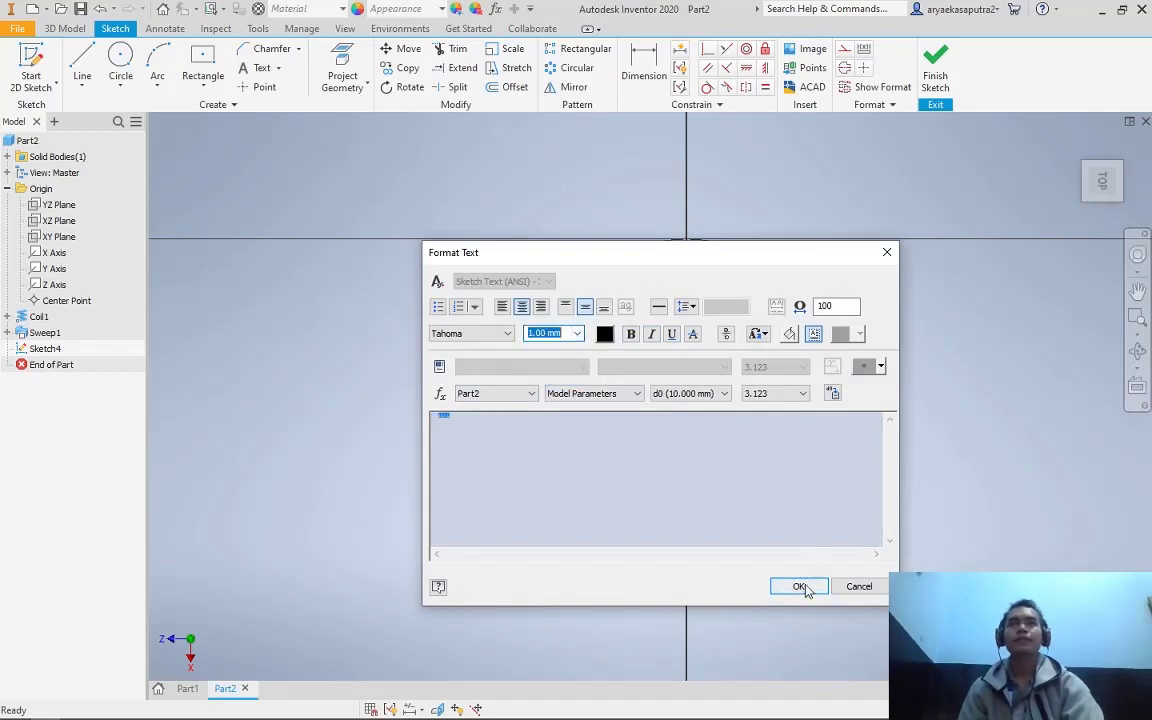
left_click(800, 587)
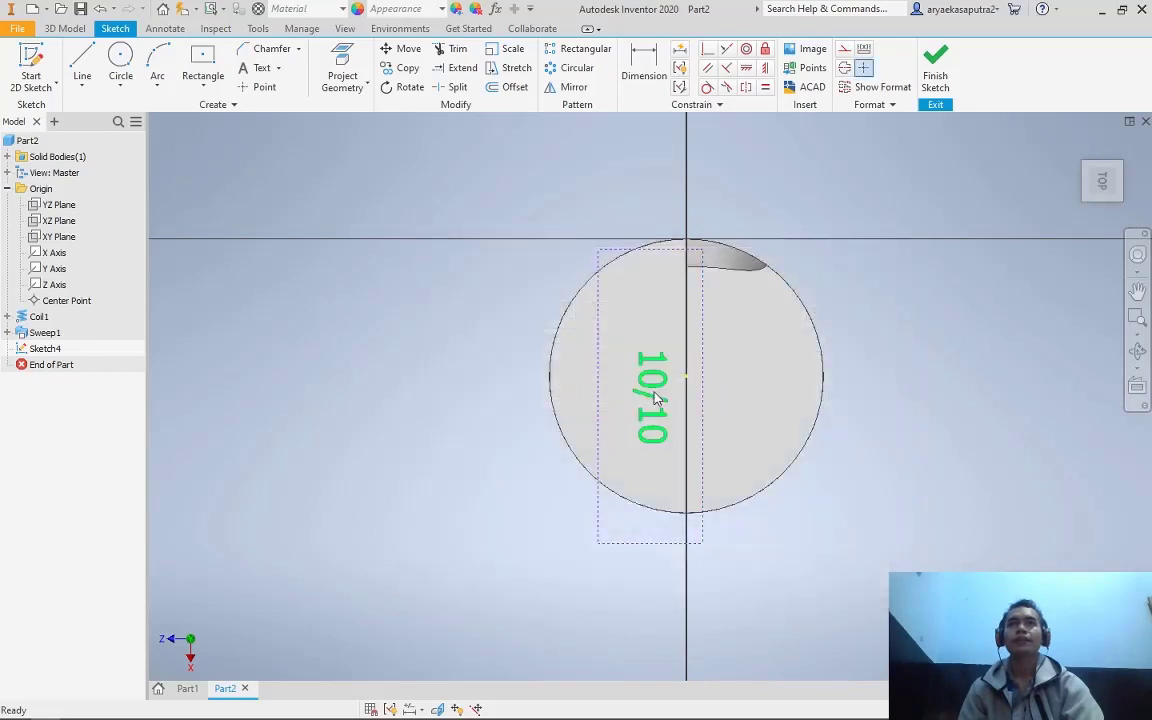
Move the 10/10 text from near the centre towards the rim of the top face and finish the sketch
scroll(657, 395, "down", 3)
scroll(657, 398, "up", 4)
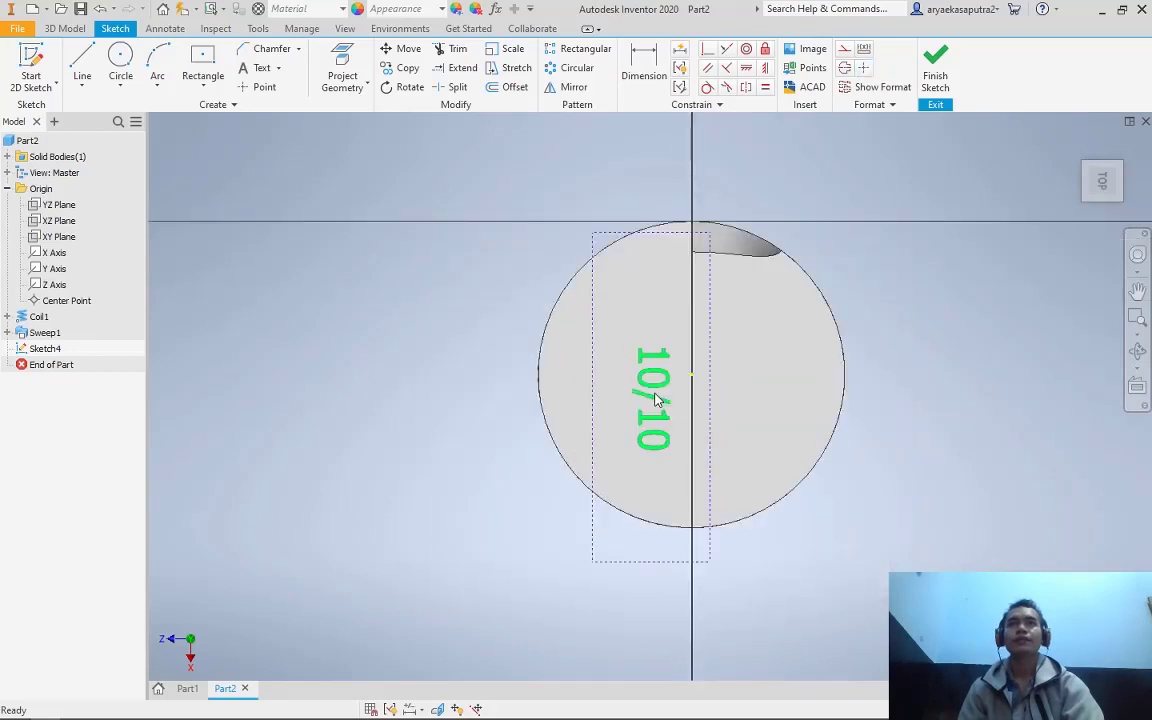
mouse_move(657, 399)
left_mouse_down()
mouse_move(576, 376)
mouse_move(590, 368)
left_mouse_up()
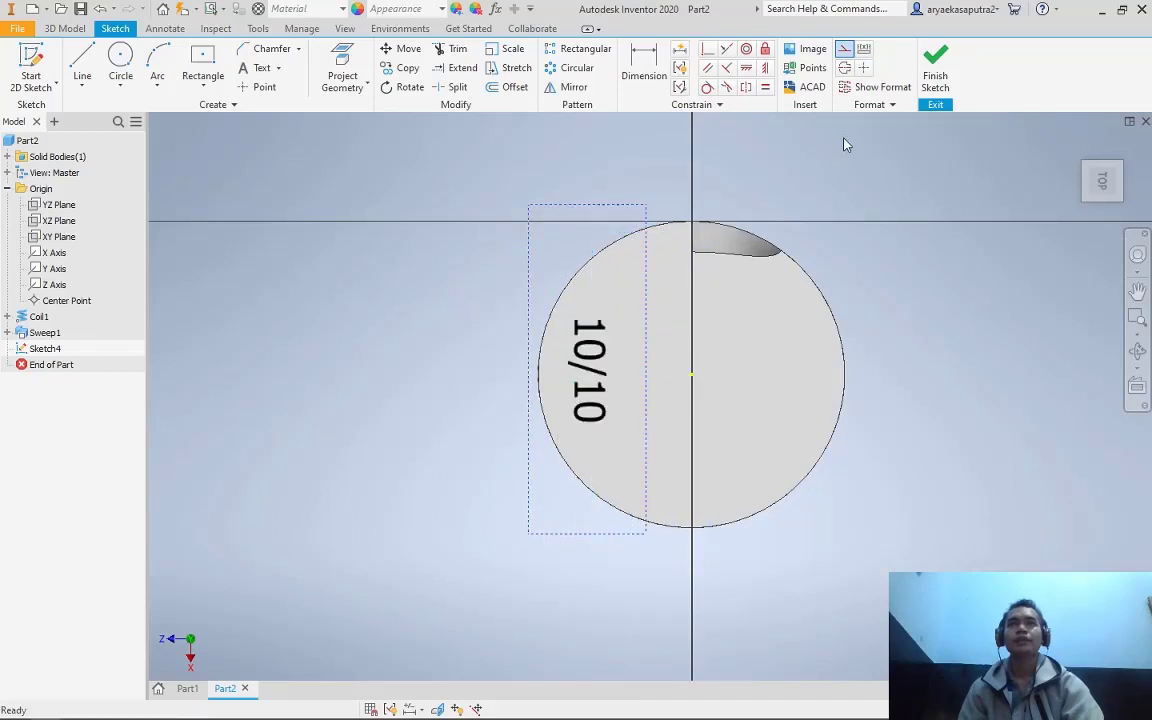
left_click(935, 64)
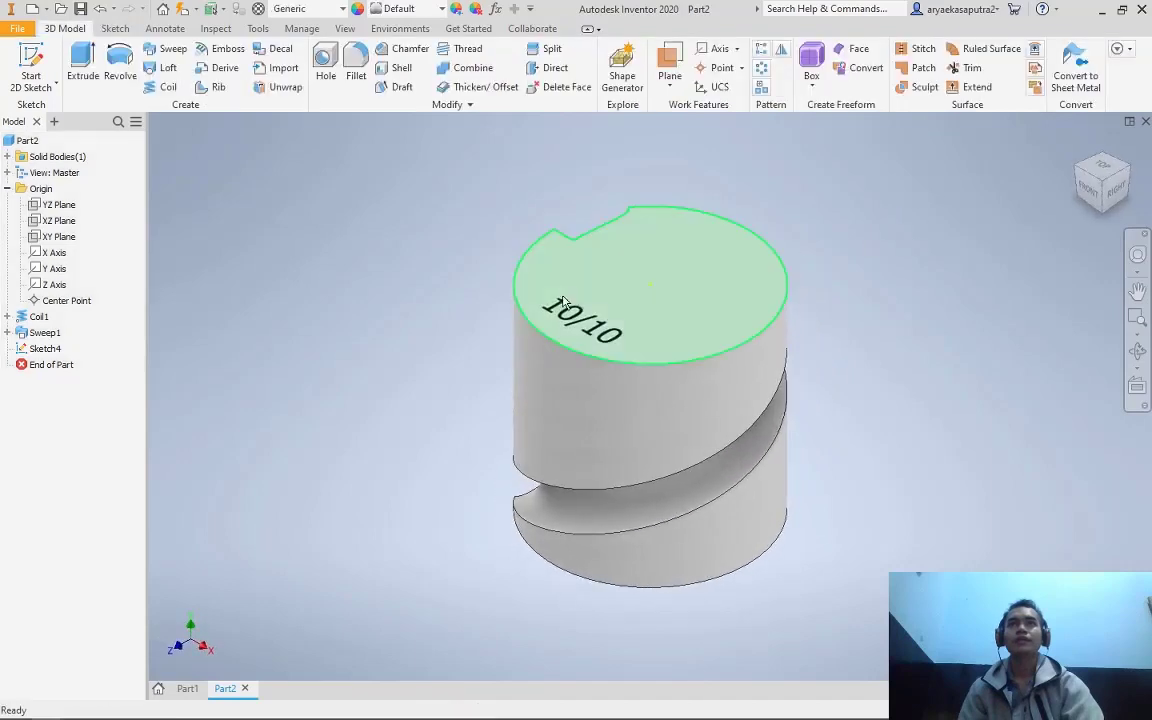
Engrave the 10/10 text 1 mm deep into the cylinder's top face using Emboss with the Engrave from Face option
left_click(224, 48)
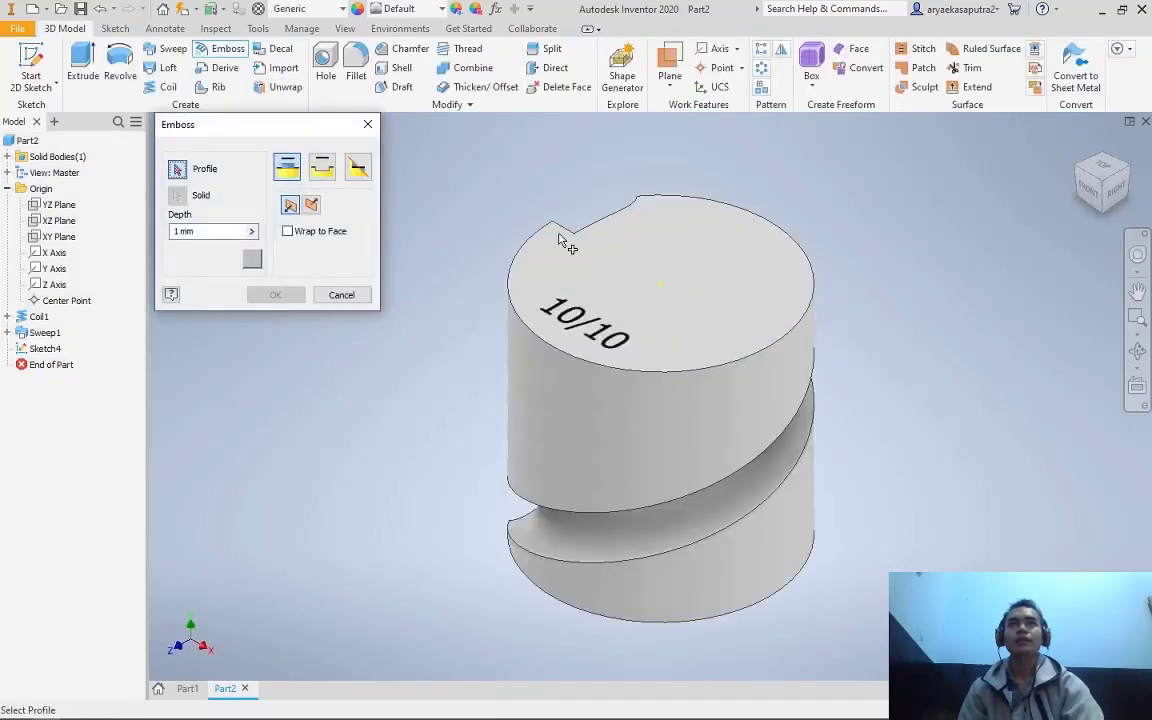
scroll(563, 243, "down", 3)
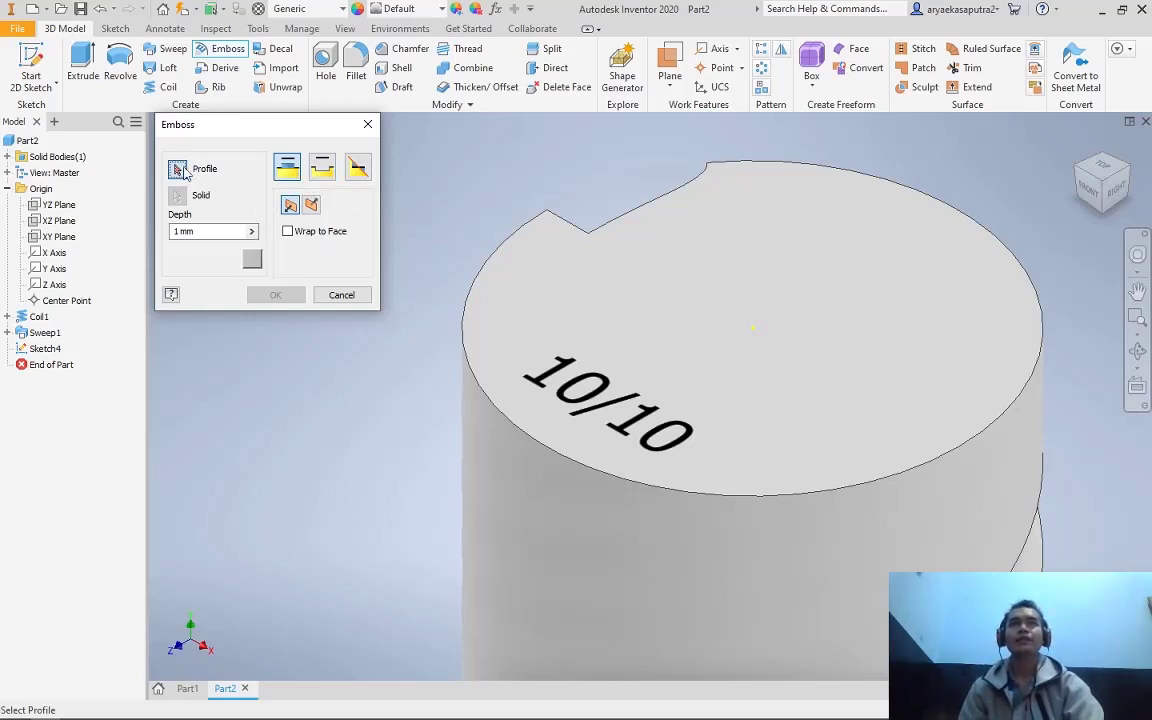
left_click(541, 382)
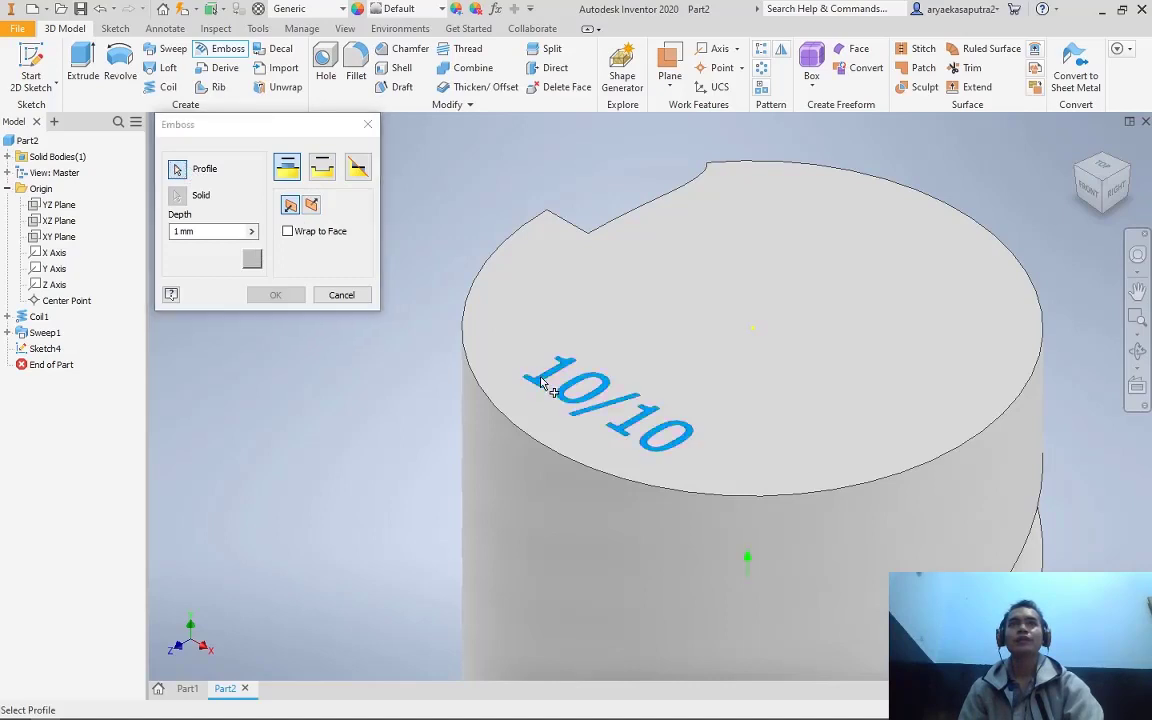
left_click(330, 172)
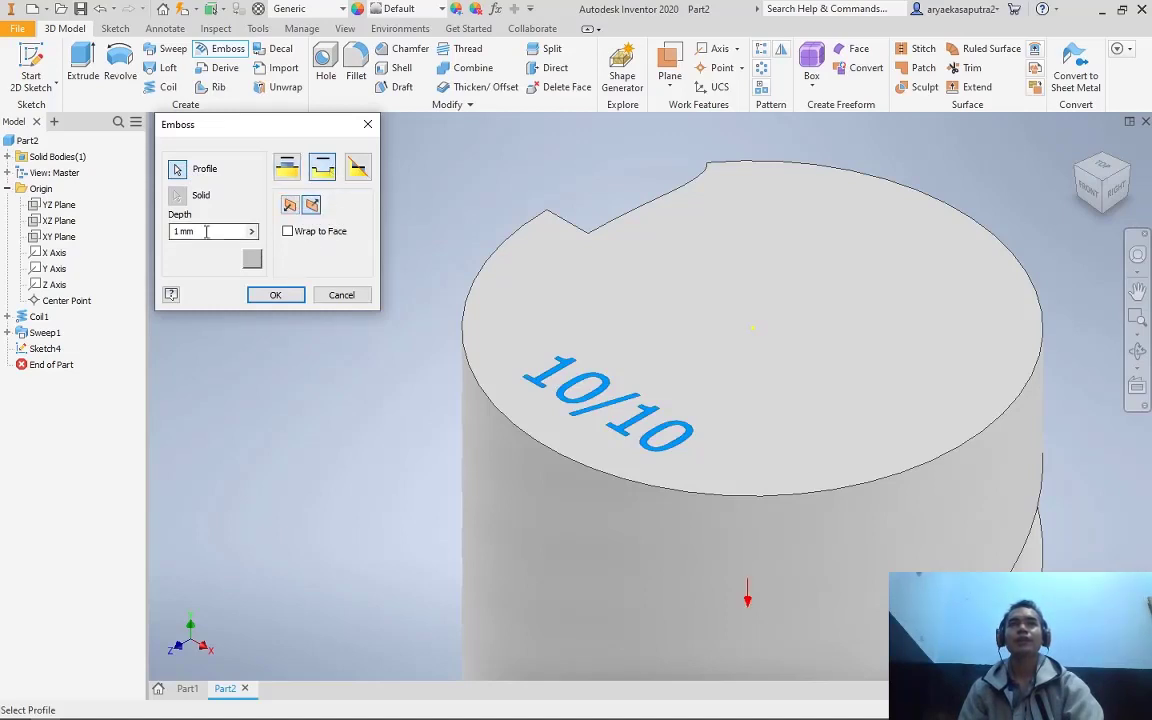
left_click(285, 297)
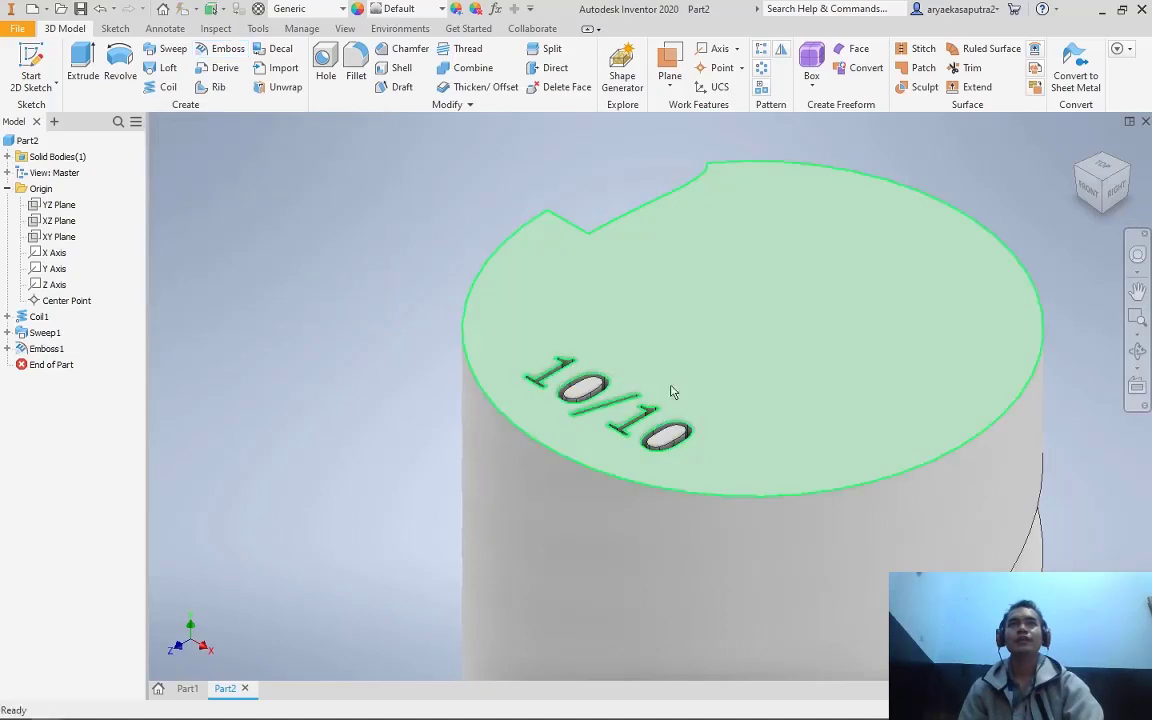
Examine the engraved 10/10 text close up from the top-front edge, corner and top views
left_click(1090, 188)
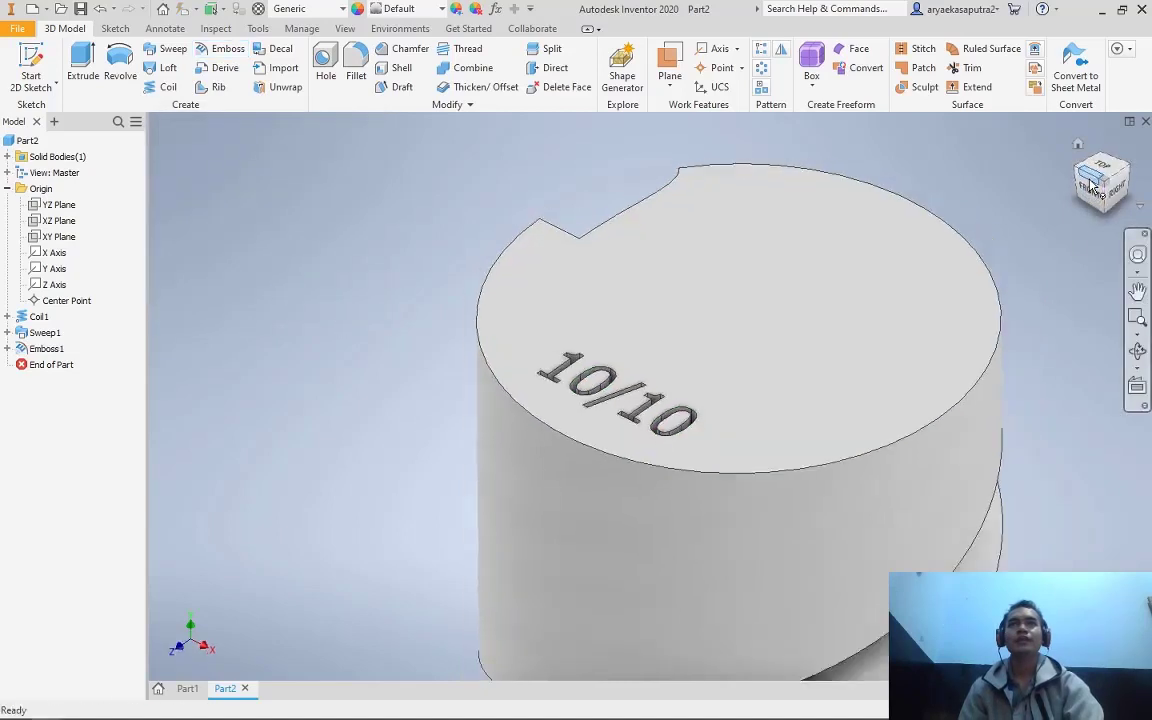
scroll(693, 349, "down", 10)
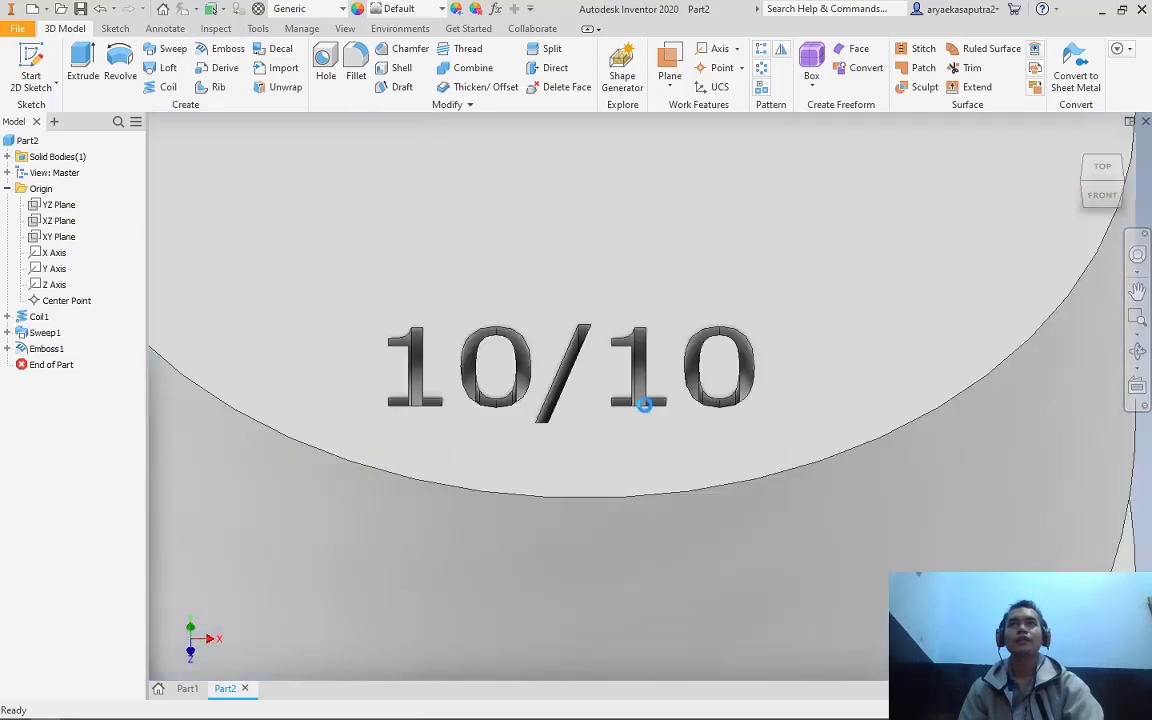
scroll(627, 345, "up", 8)
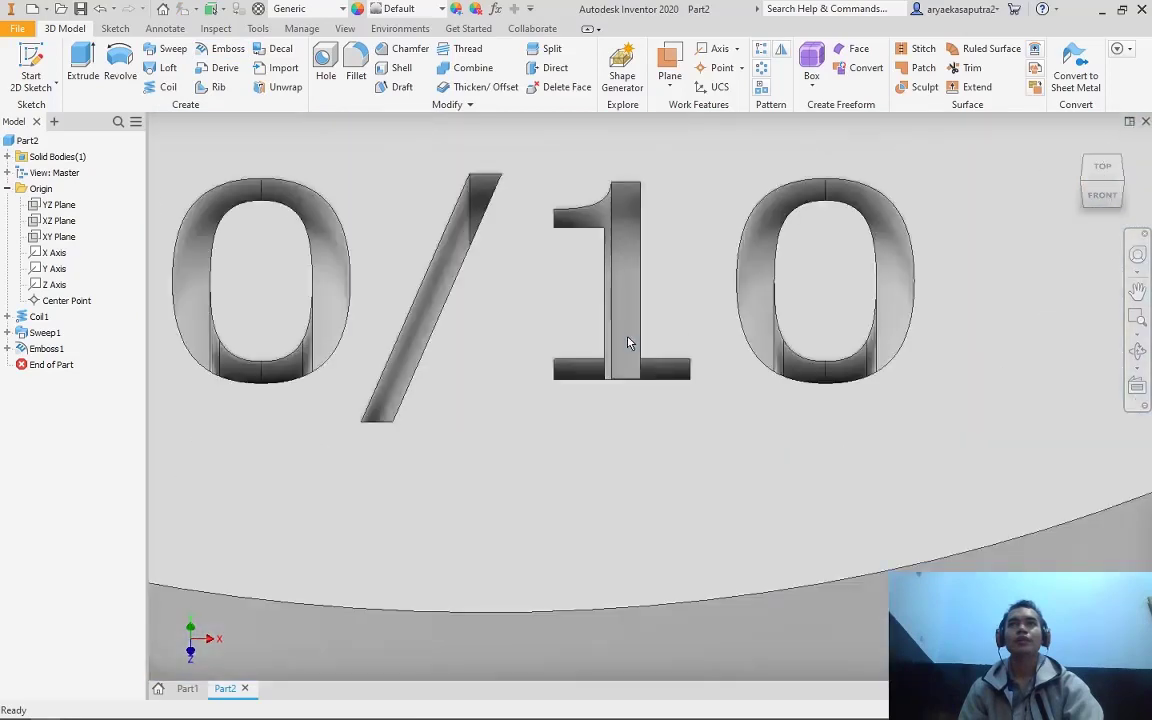
scroll(623, 340, "up", 5)
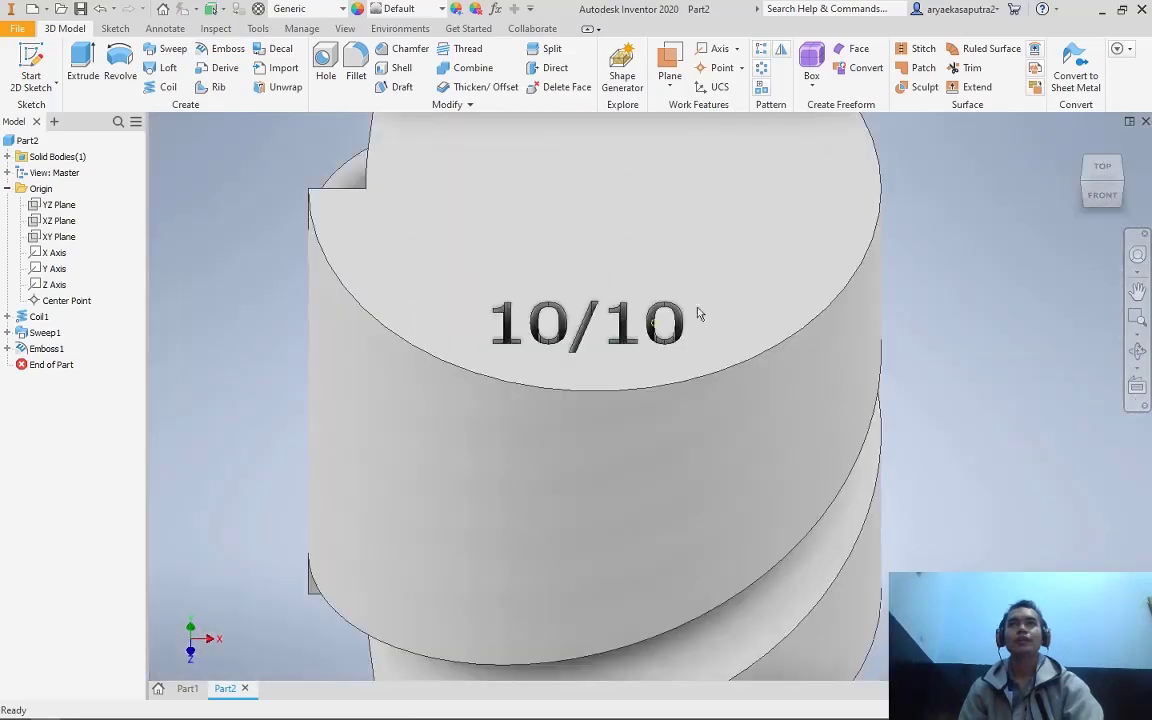
left_click(1121, 184)
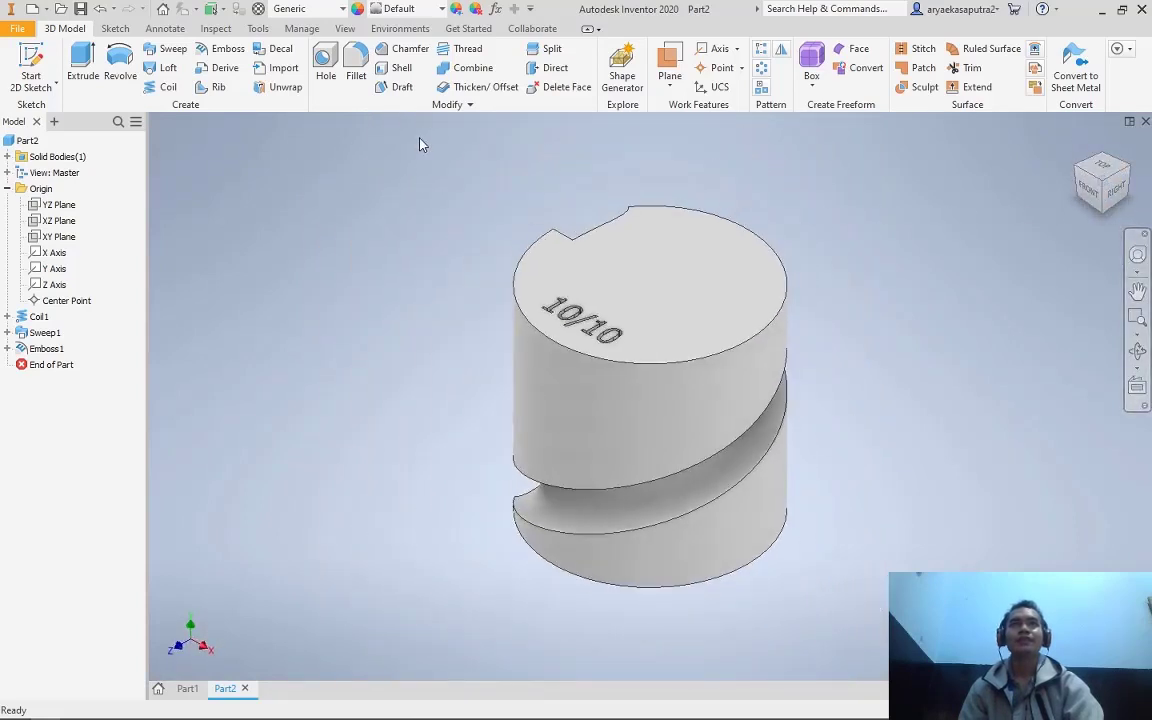
left_click(1101, 168)
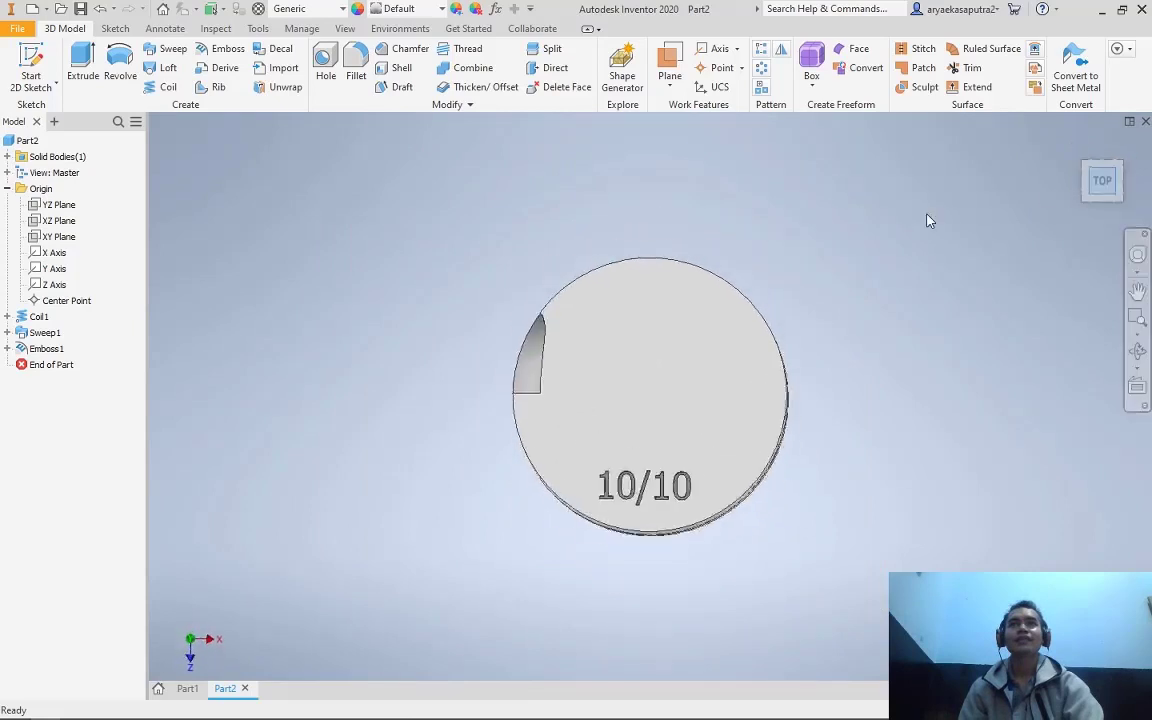
Start a countersunk hole, try the clearance, tapped and taper tapped hole types, and return to the simple type
left_click(330, 86)
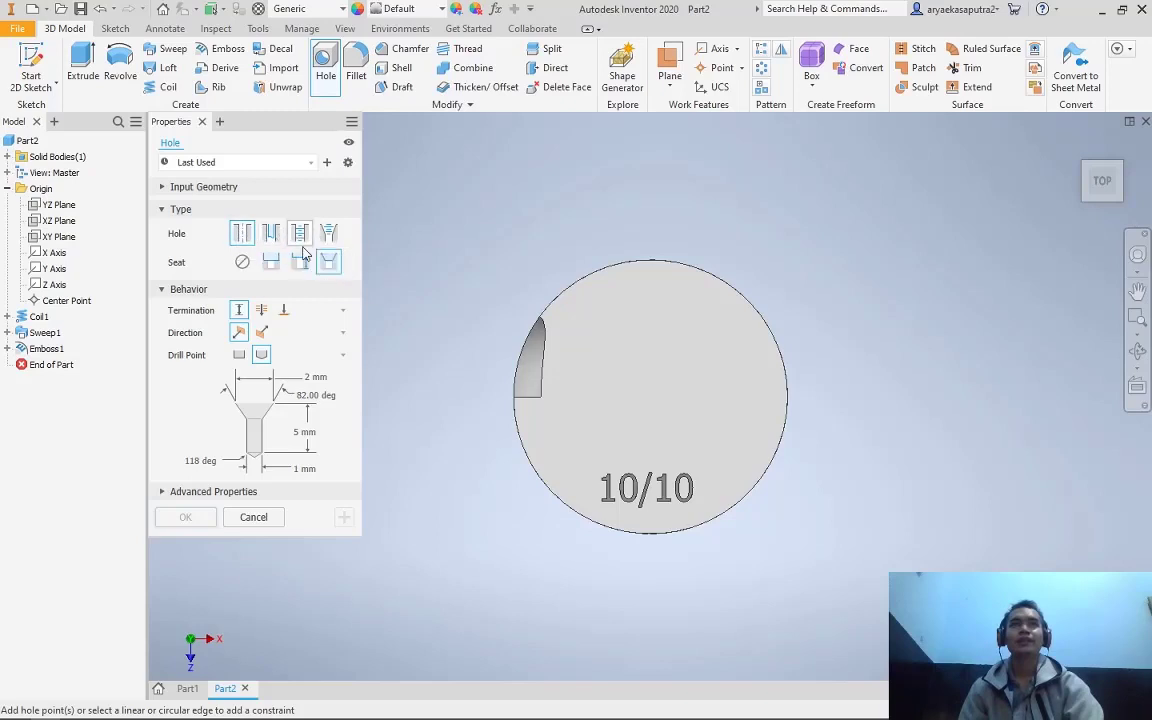
left_click(271, 236)
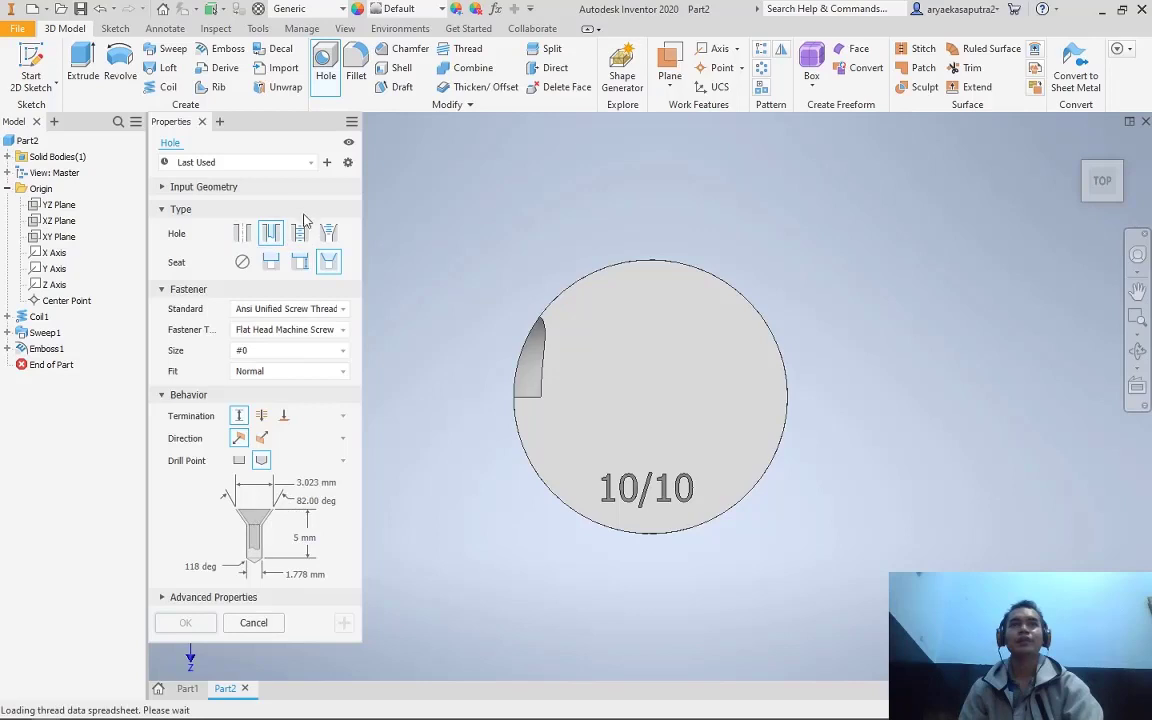
left_click(300, 232)
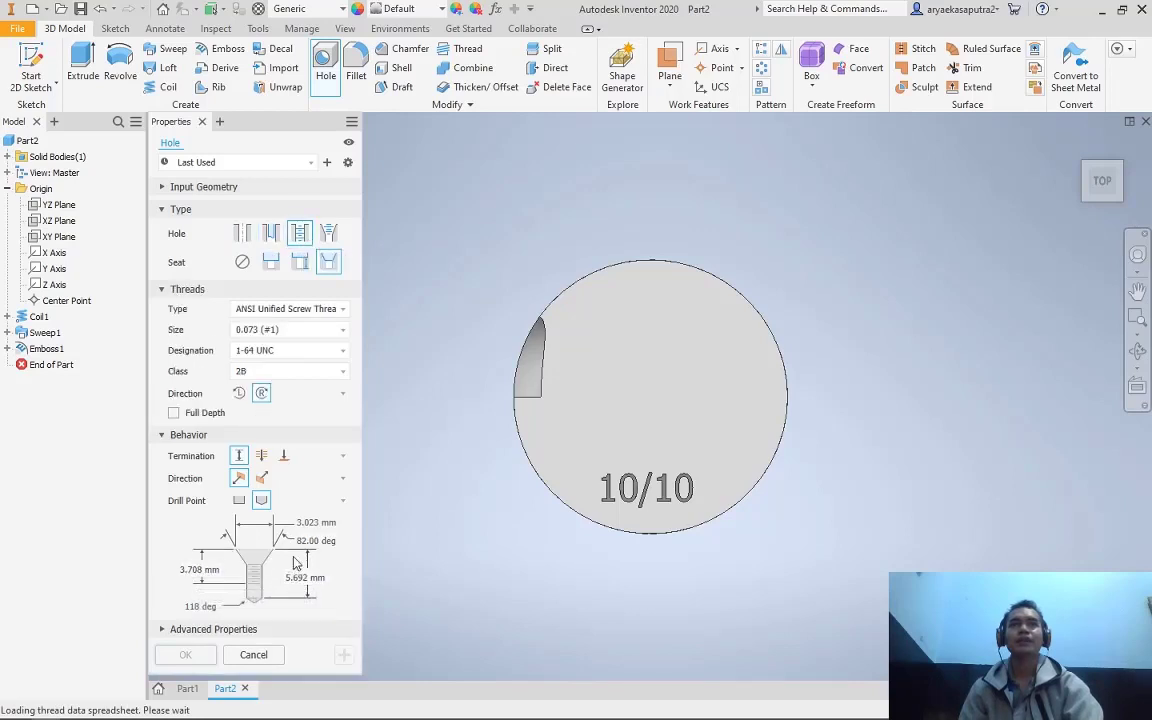
left_click(310, 523)
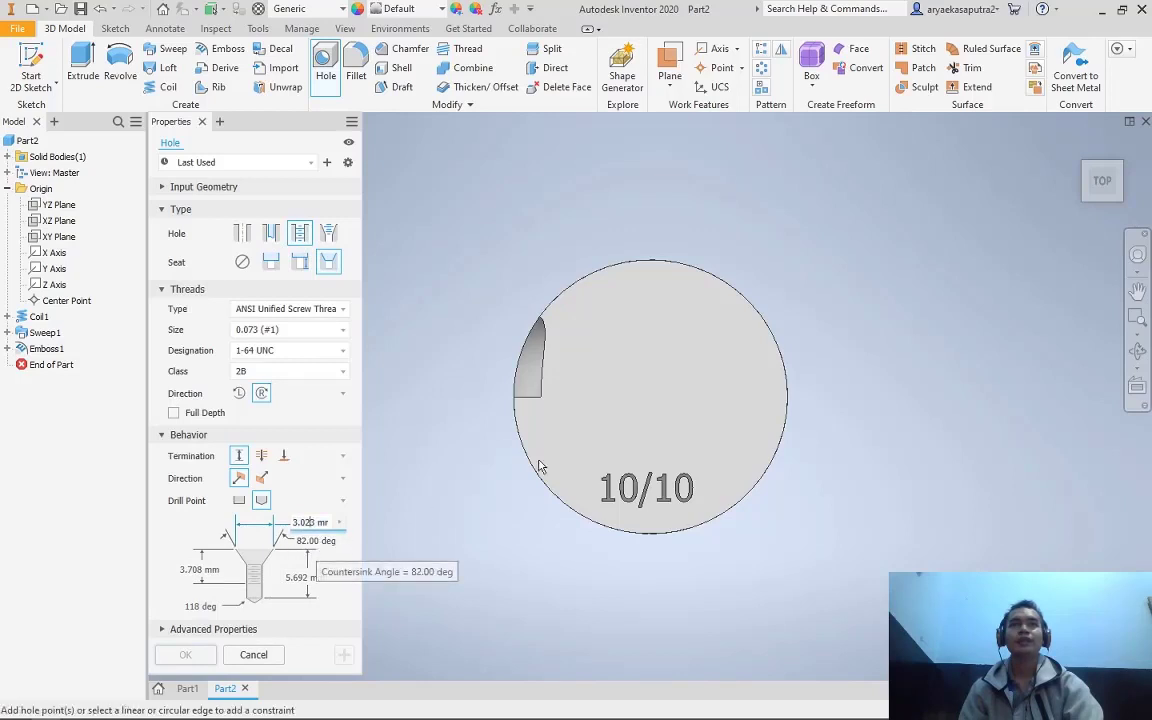
left_click(329, 233)
left_click(241, 233)
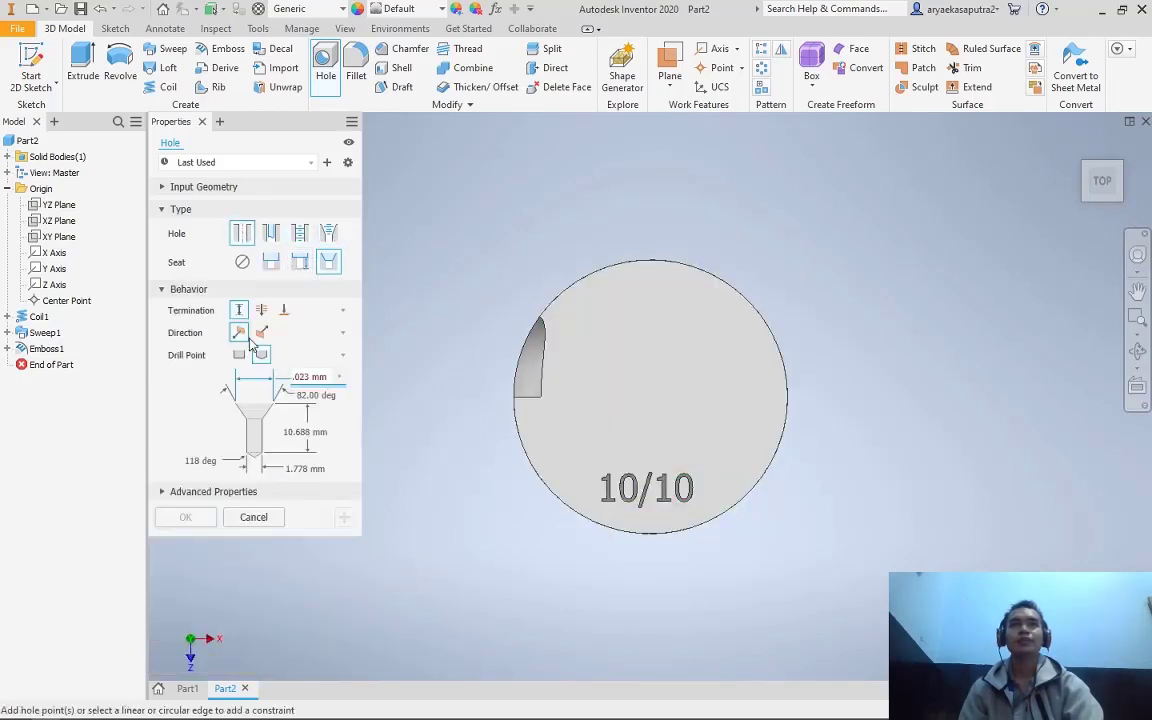
Create a simple countersunk hole near the centre of the top face with a 1 mm hole diameter and 2 mm countersink diameter
left_click(1104, 197)
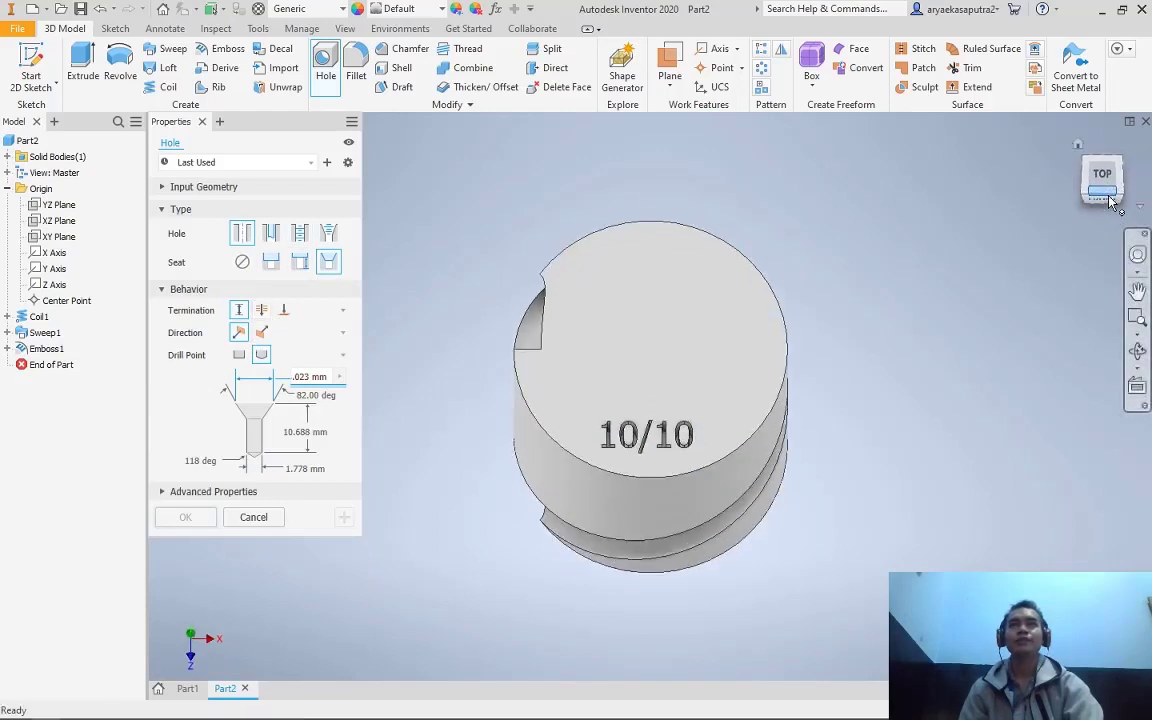
scroll(710, 270, "down", 1)
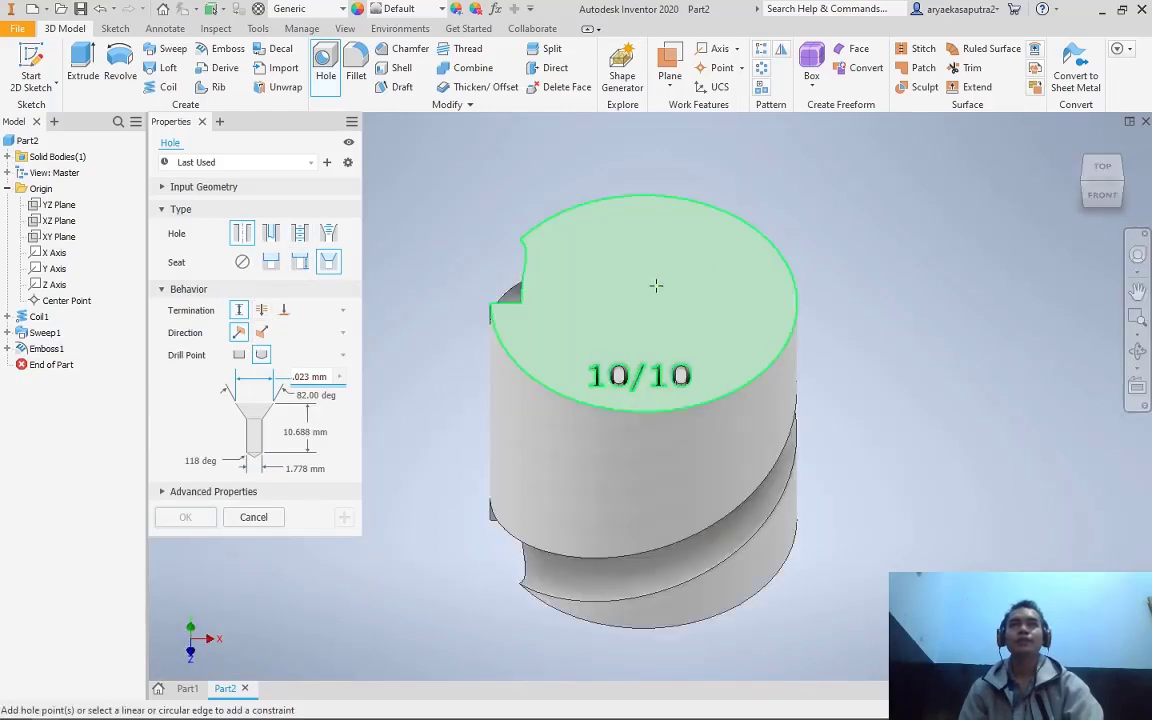
scroll(652, 286, "down", 2)
scroll(645, 275, "up", 2)
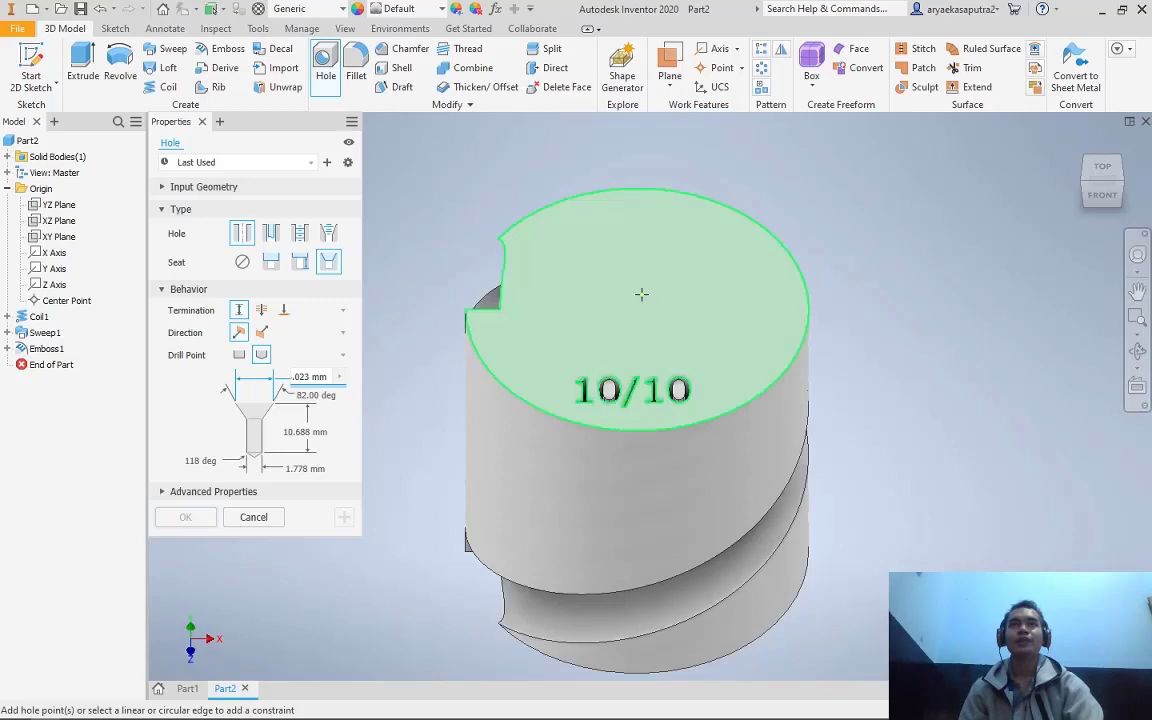
left_click(630, 300)
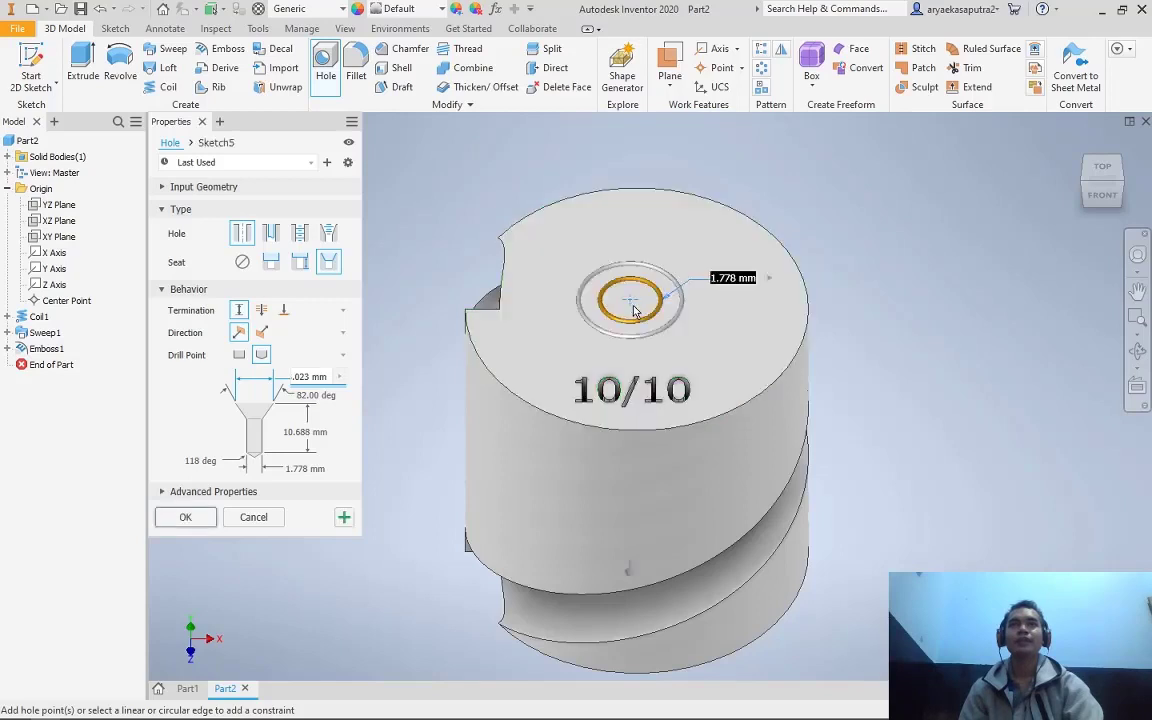
scroll(695, 307, "up", 1)
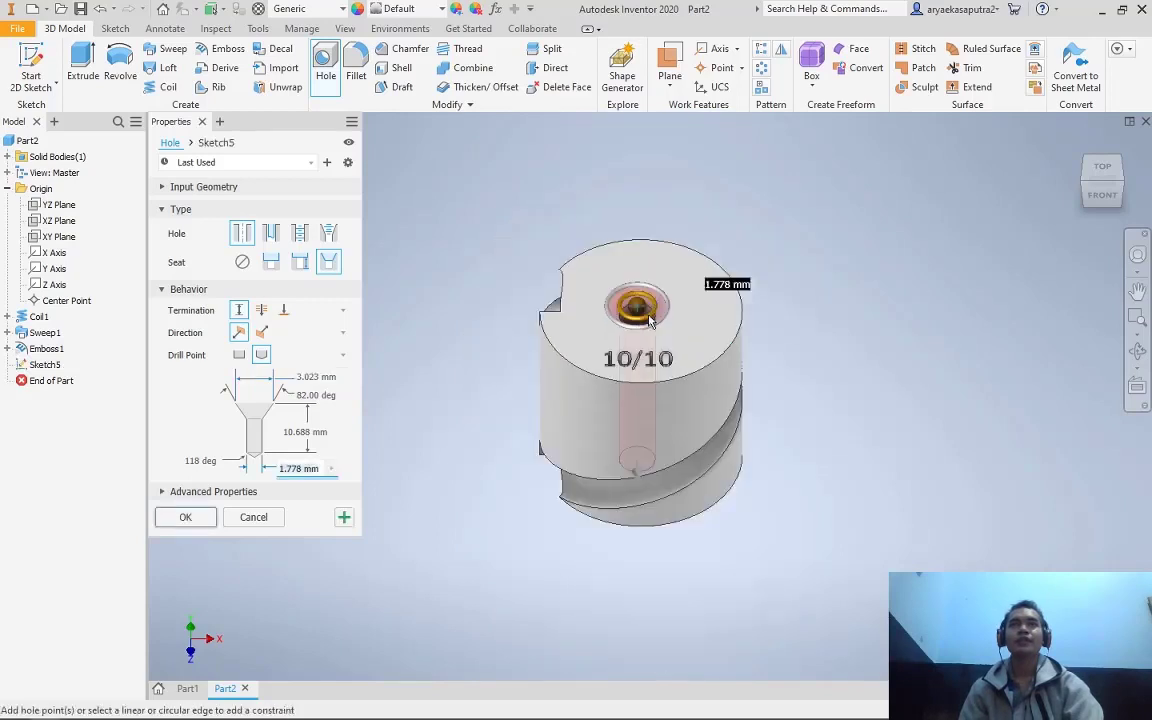
scroll(680, 307, "down", 1)
scroll(655, 307, "down", 2)
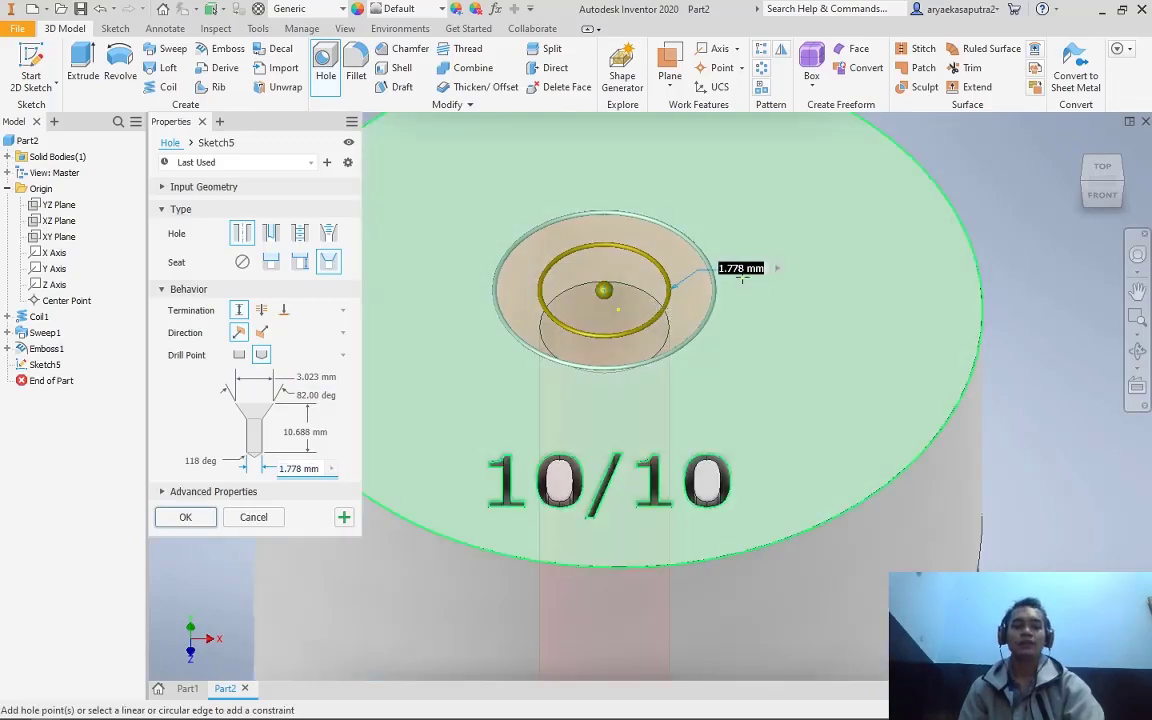
type("1")
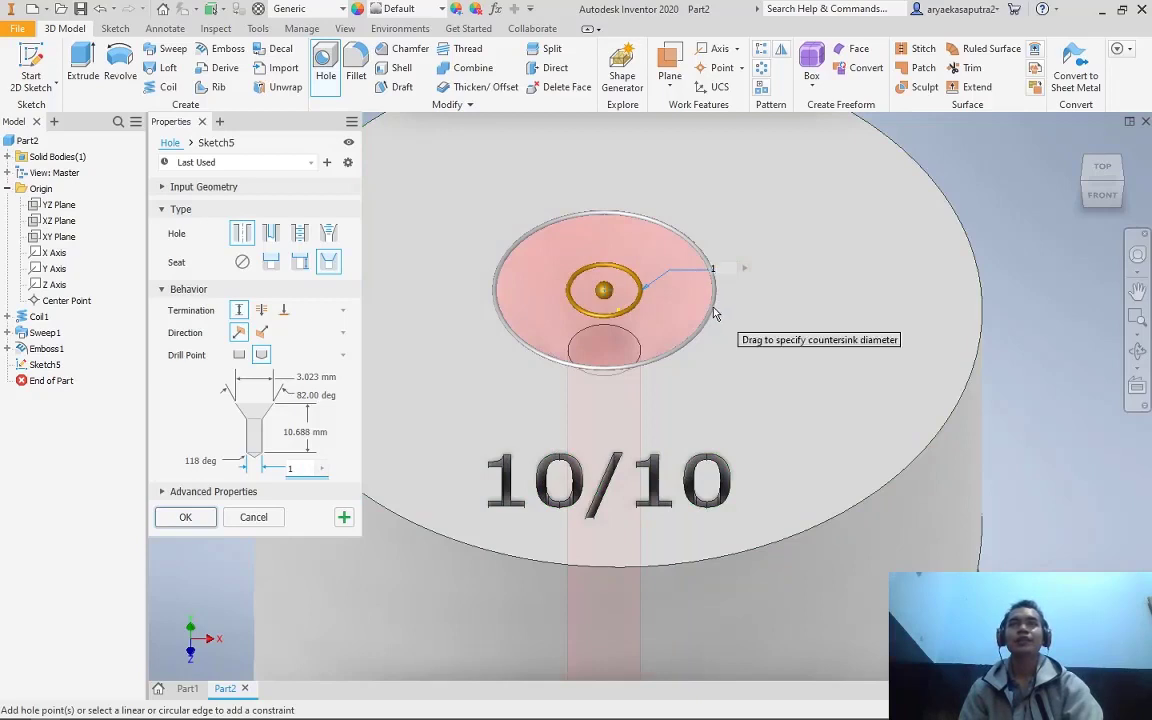
key("Tab")
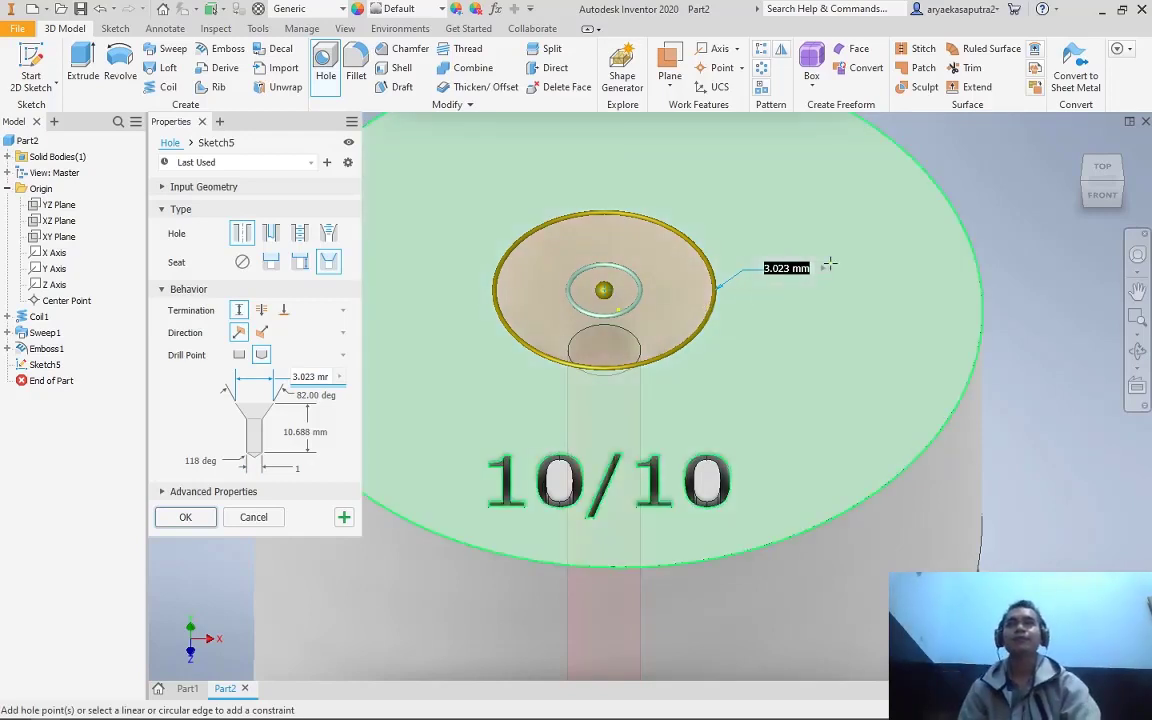
type("2")
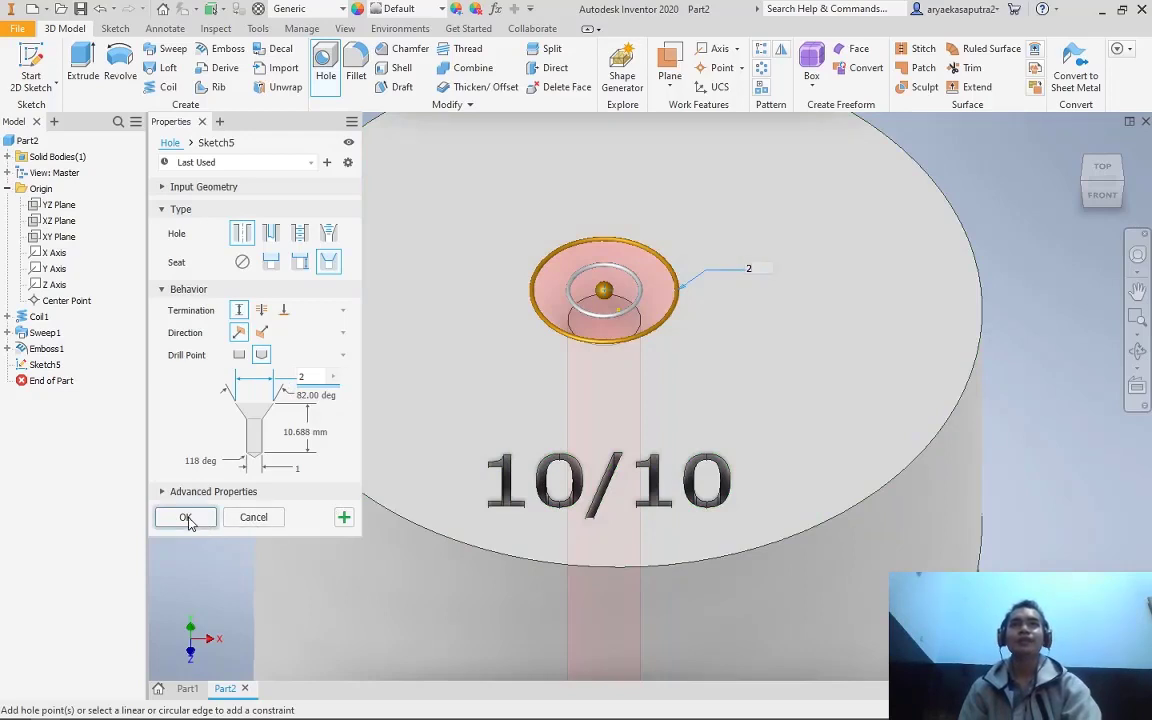
left_click(185, 518)
Inspect the countersunk hole in the top face from above and from the top-front edge, and undo it
left_click(1105, 172)
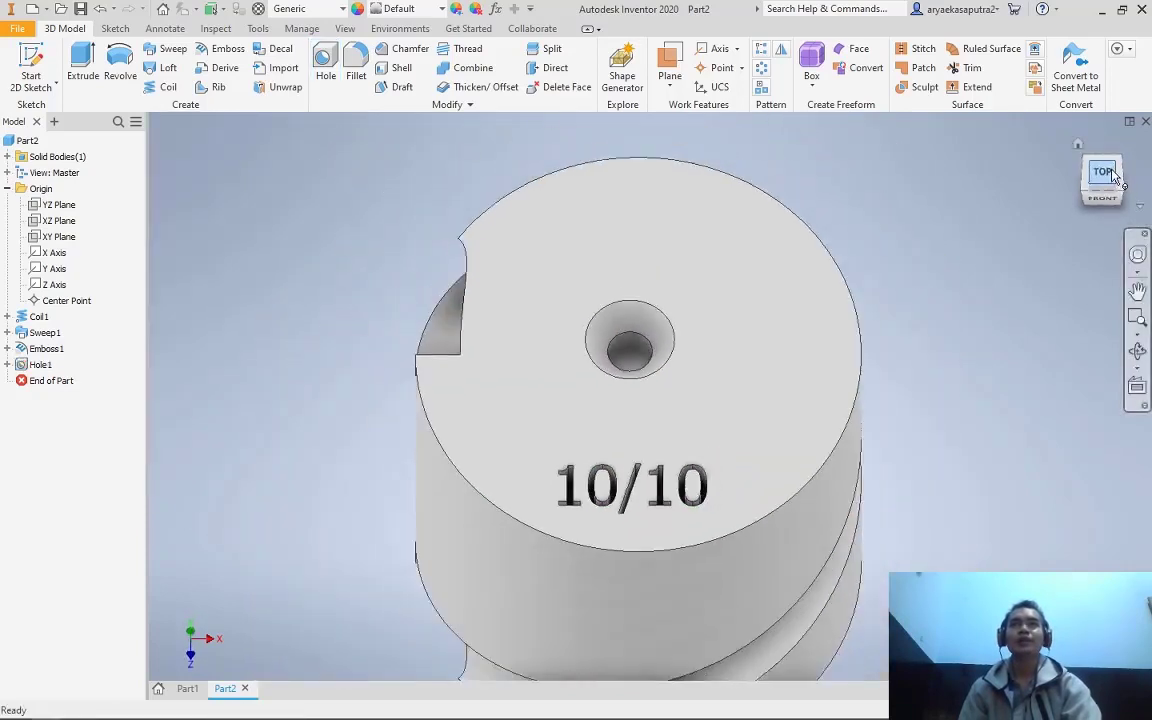
left_click(1104, 195)
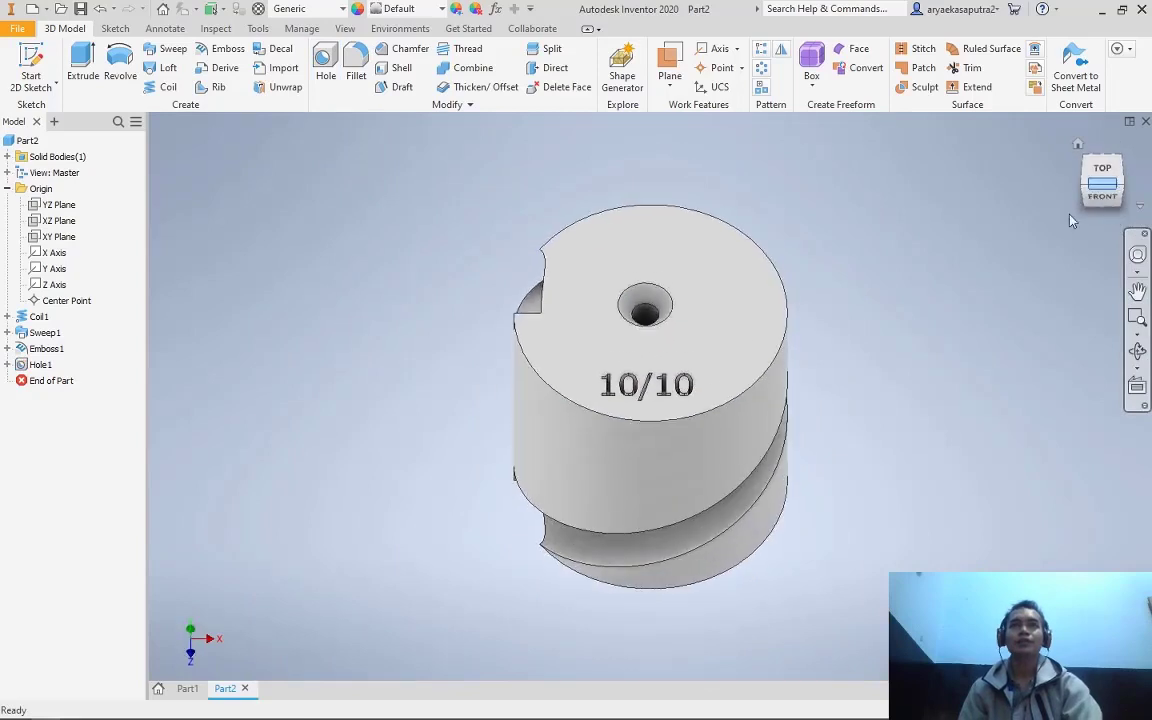
scroll(519, 365, "up", 3)
scroll(597, 328, "down", 4)
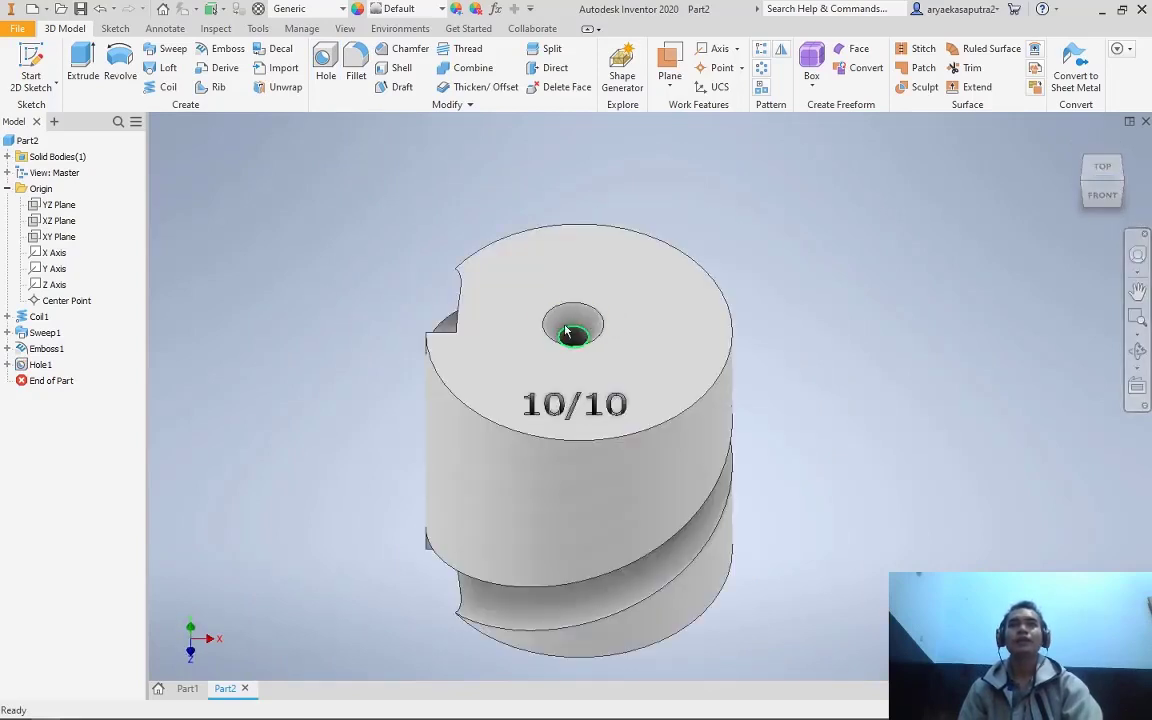
key("ctrl+z")
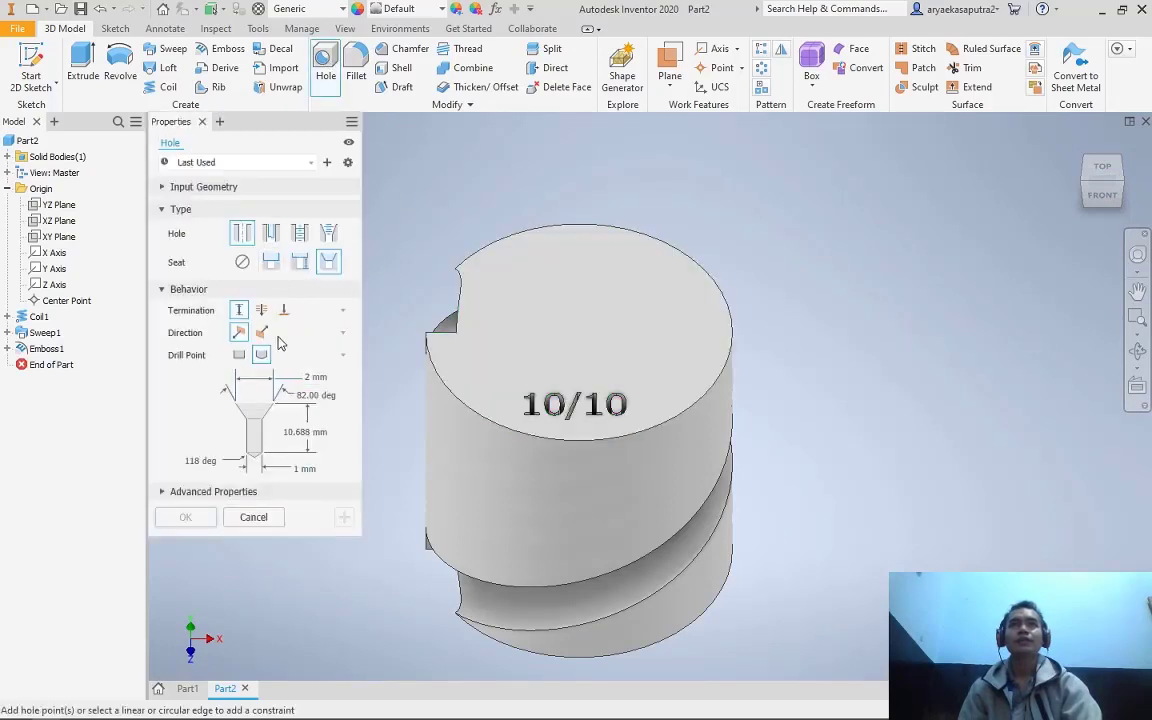
Place a simple countersunk hole near the centre of the cylinder's top face, with a 1 mm hole diameter and 2 mm countersink diameter
scroll(530, 295, "down", 3)
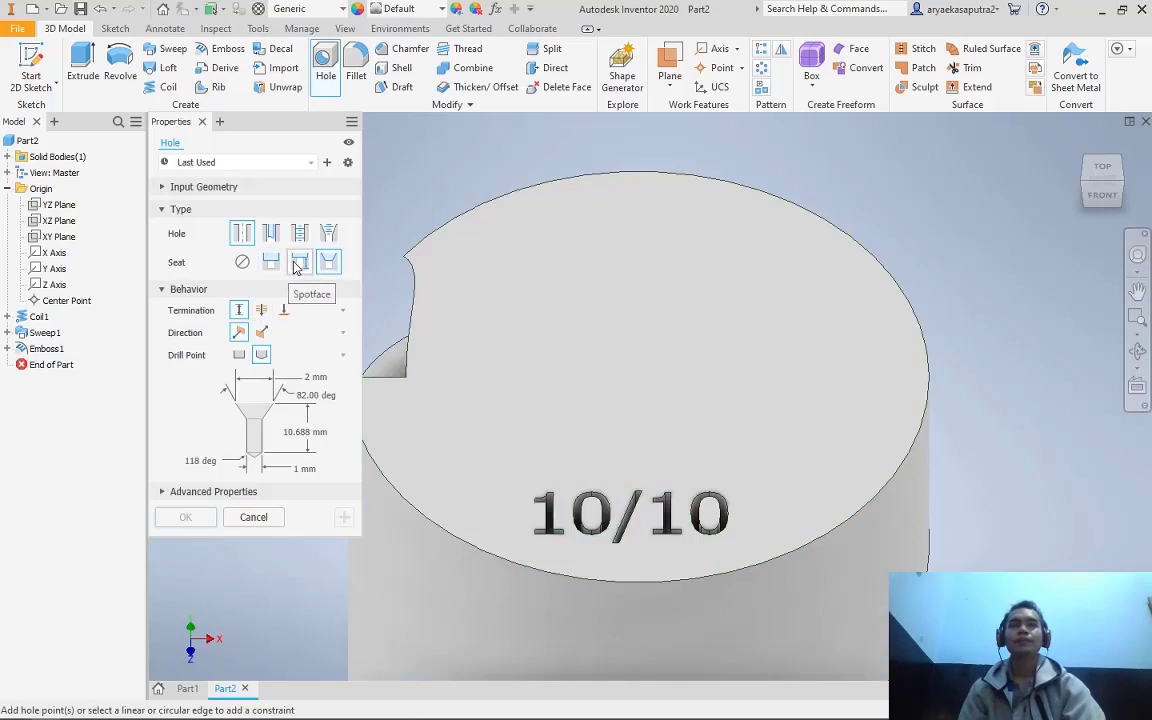
left_click(653, 346)
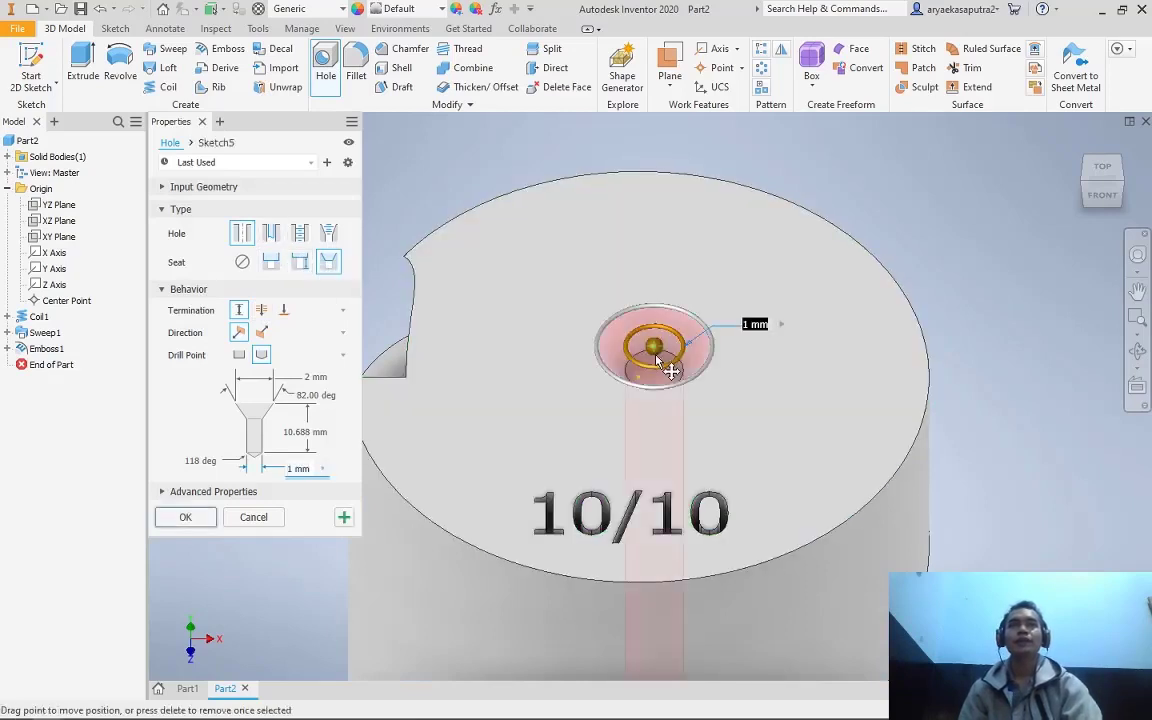
scroll(796, 390, "down", 3)
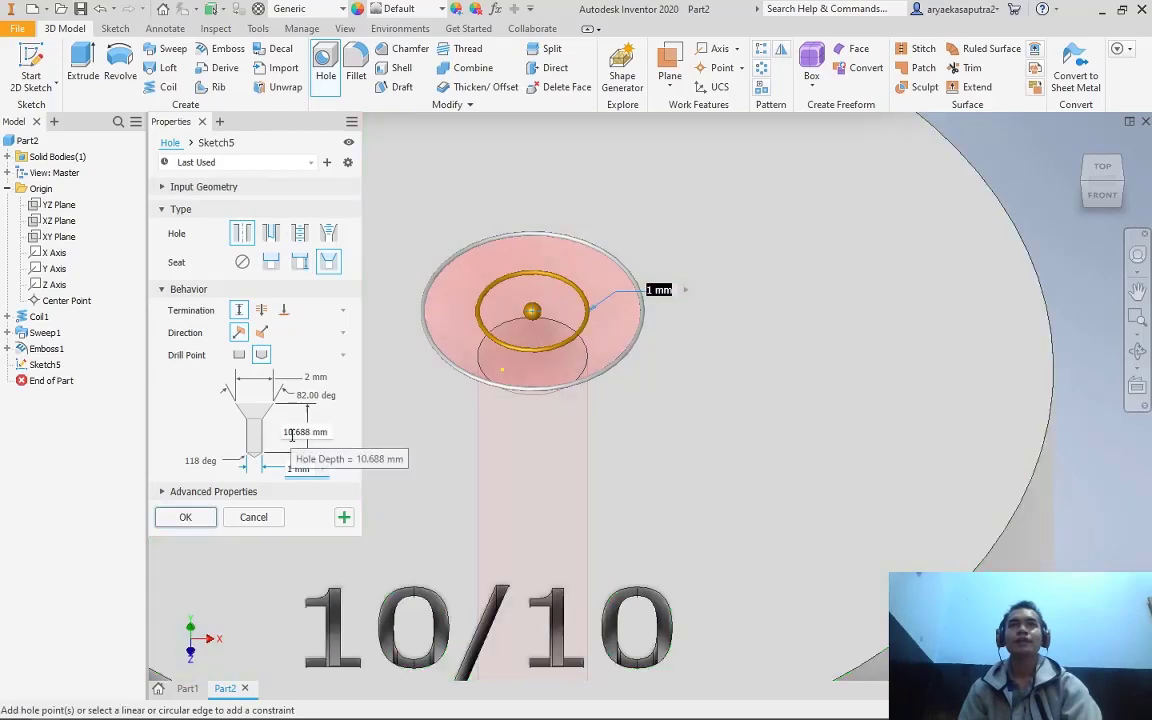
scroll(522, 535, "up", 3)
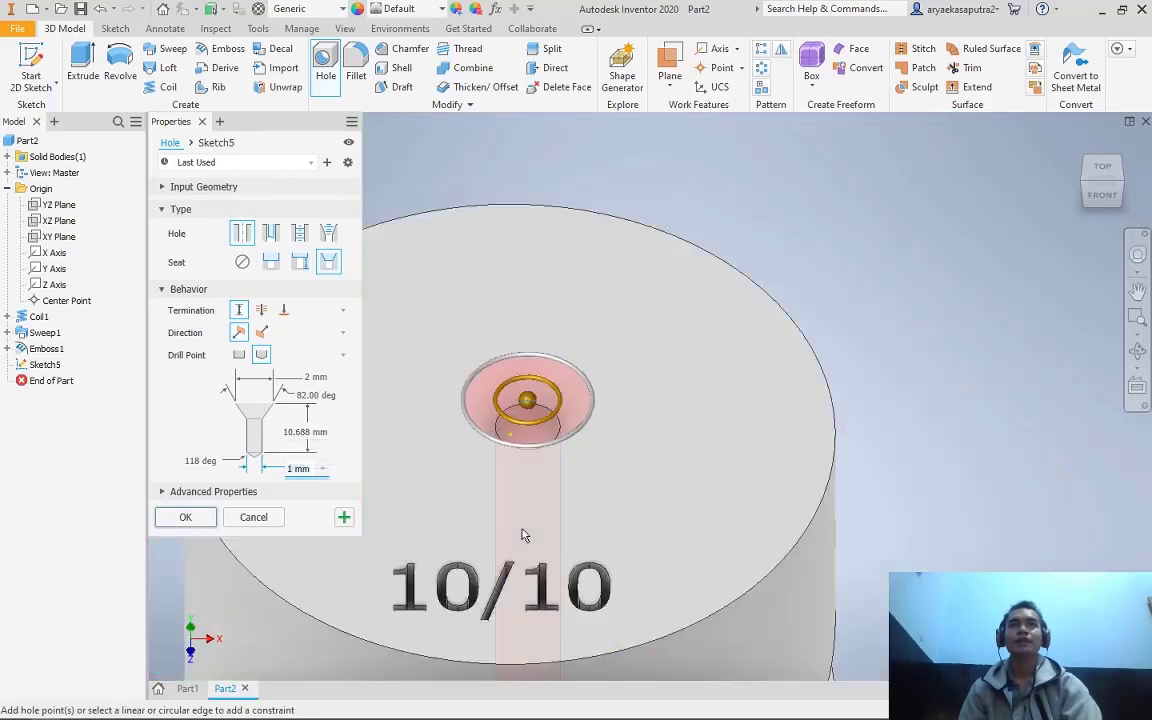
scroll(535, 539, "down", 3)
scroll(534, 536, "up", 3)
scroll(731, 503, "up", 4)
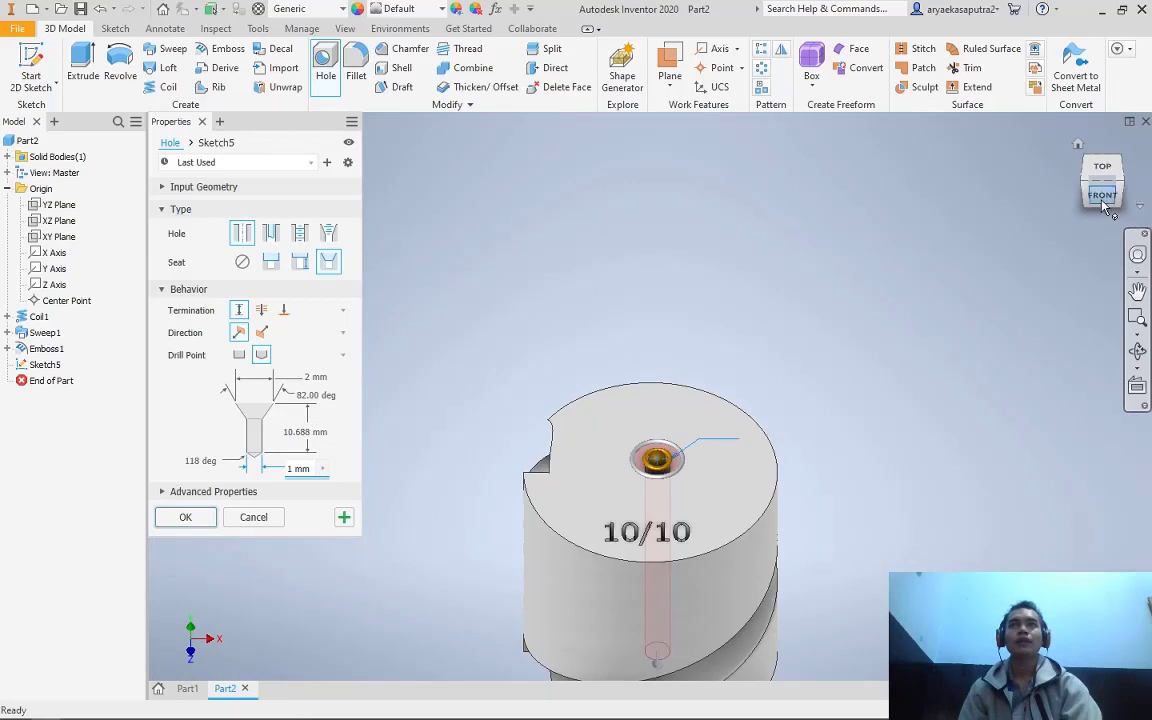
Set the countersunk hole's depth to 10 mm in the front view and create the hole
left_click(1104, 196)
left_click(658, 576)
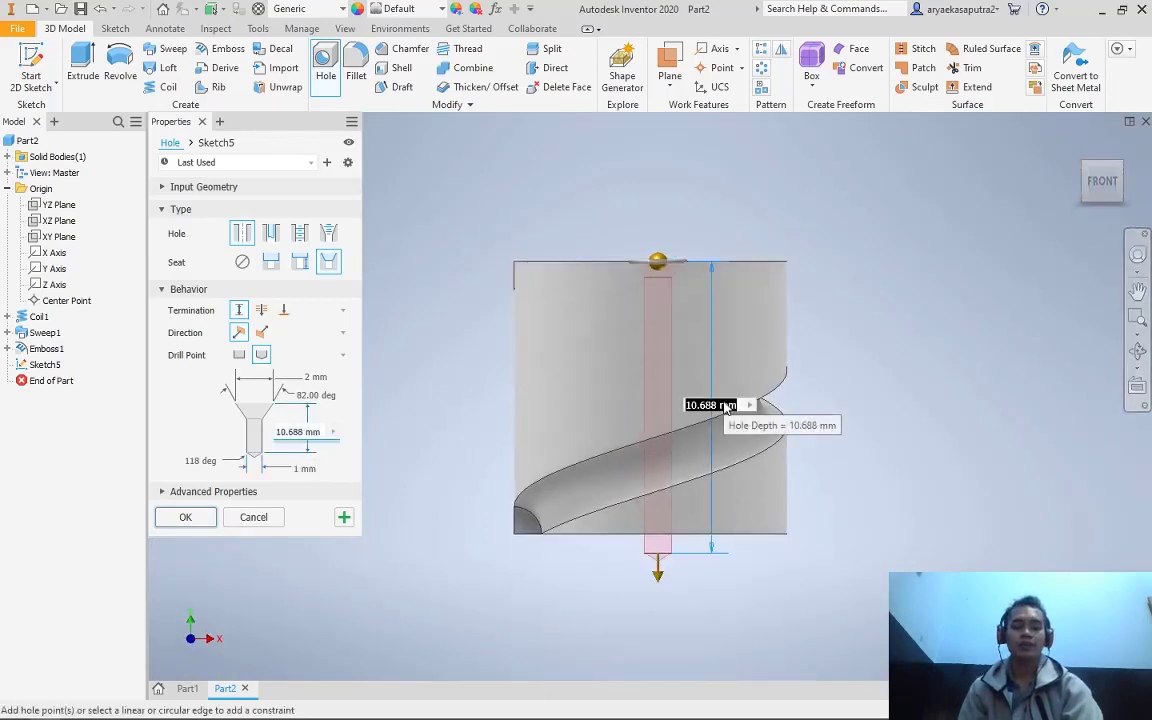
type("10")
key("Return")
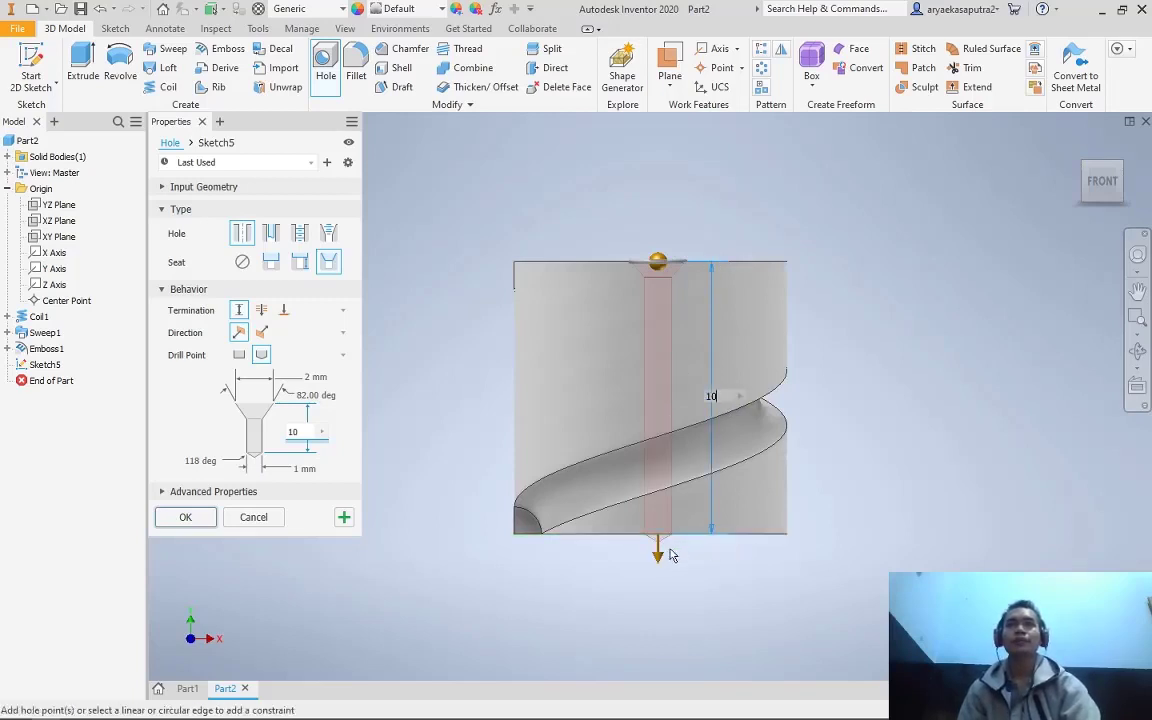
mouse_move(659, 561)
left_mouse_down()
mouse_move(660, 465)
mouse_move(643, 404)
mouse_move(651, 566)
left_mouse_up()
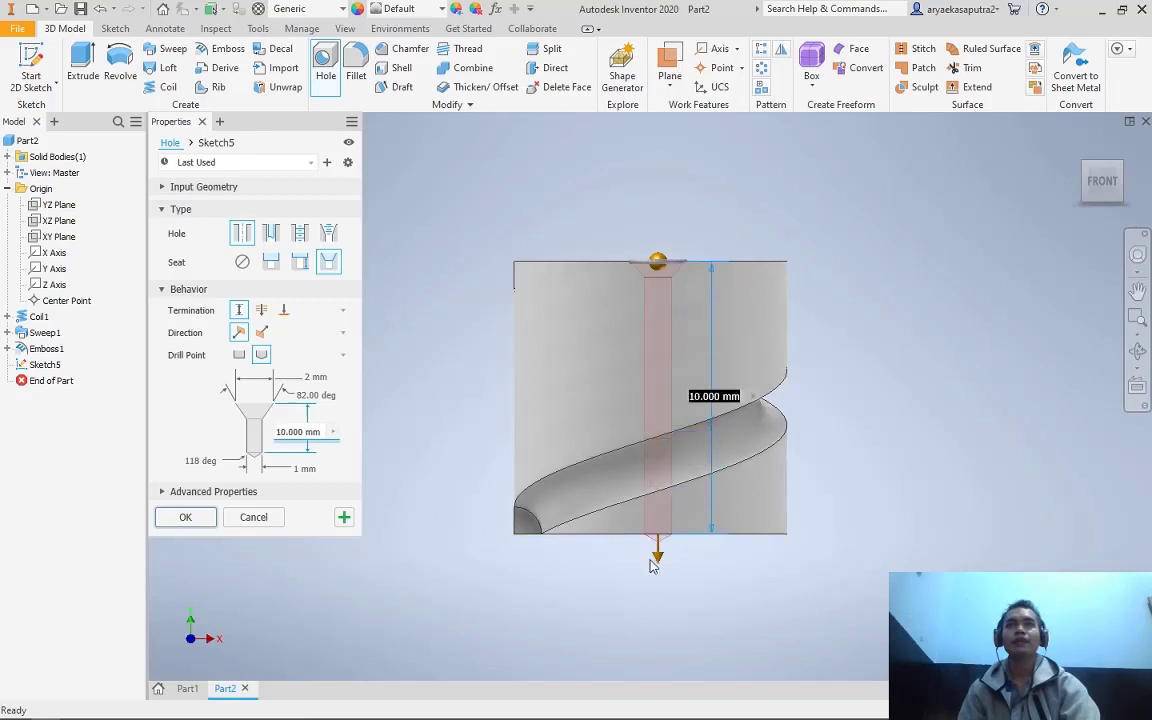
left_click(185, 517)
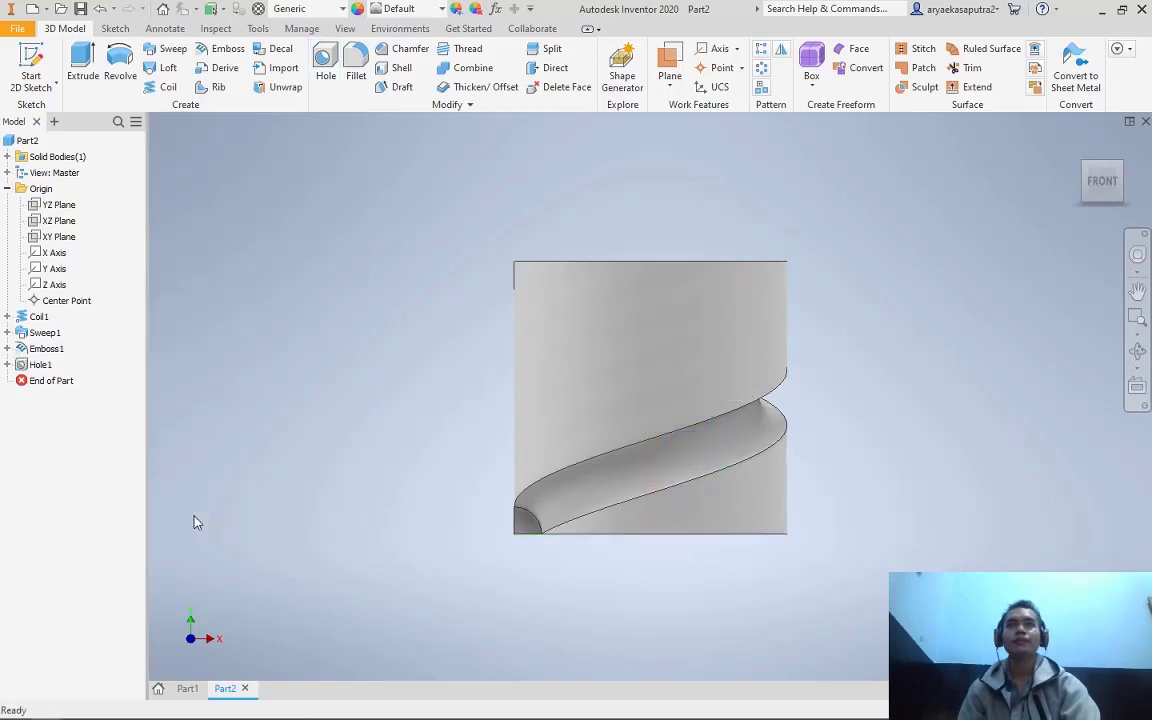
Examine the countersunk hole in the top face from the top, front, right and corner views
left_click(1105, 167)
left_click(1102, 170)
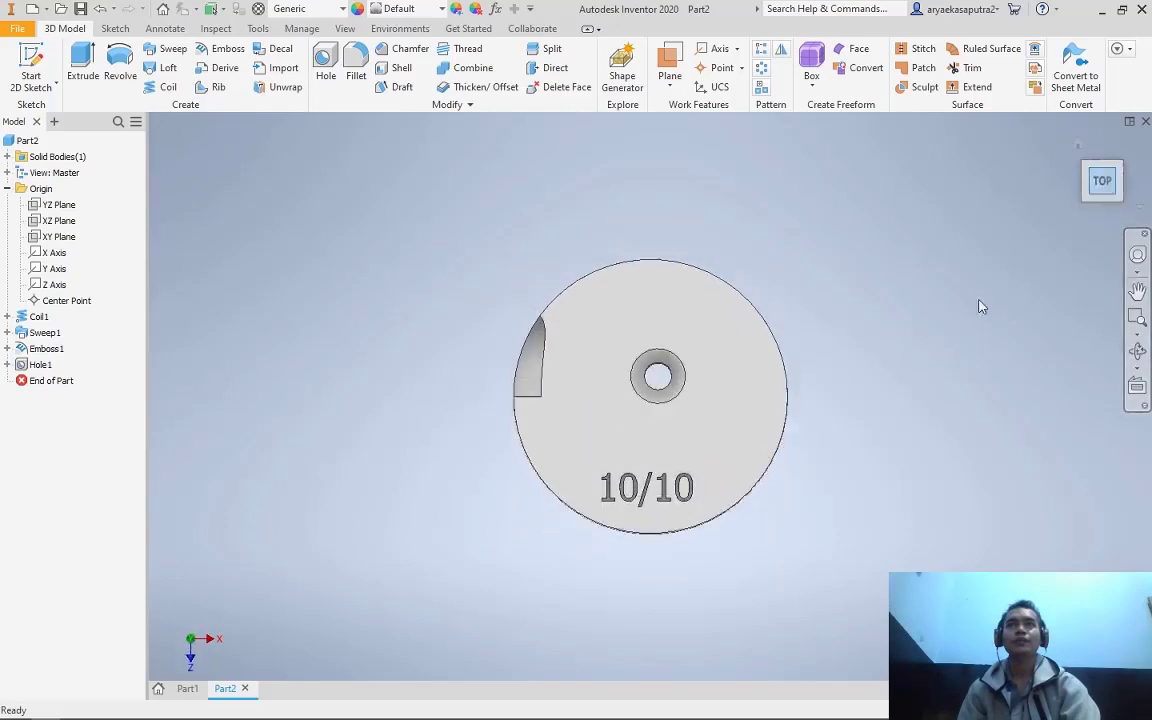
left_click(1100, 201)
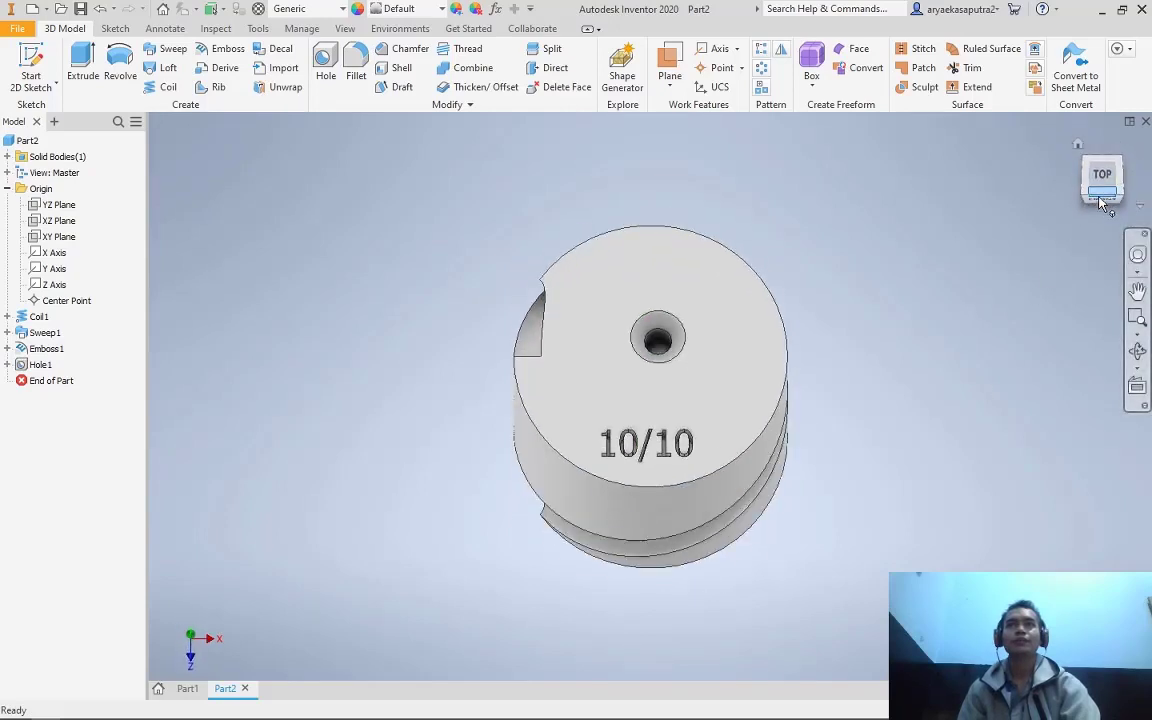
left_click(1102, 196)
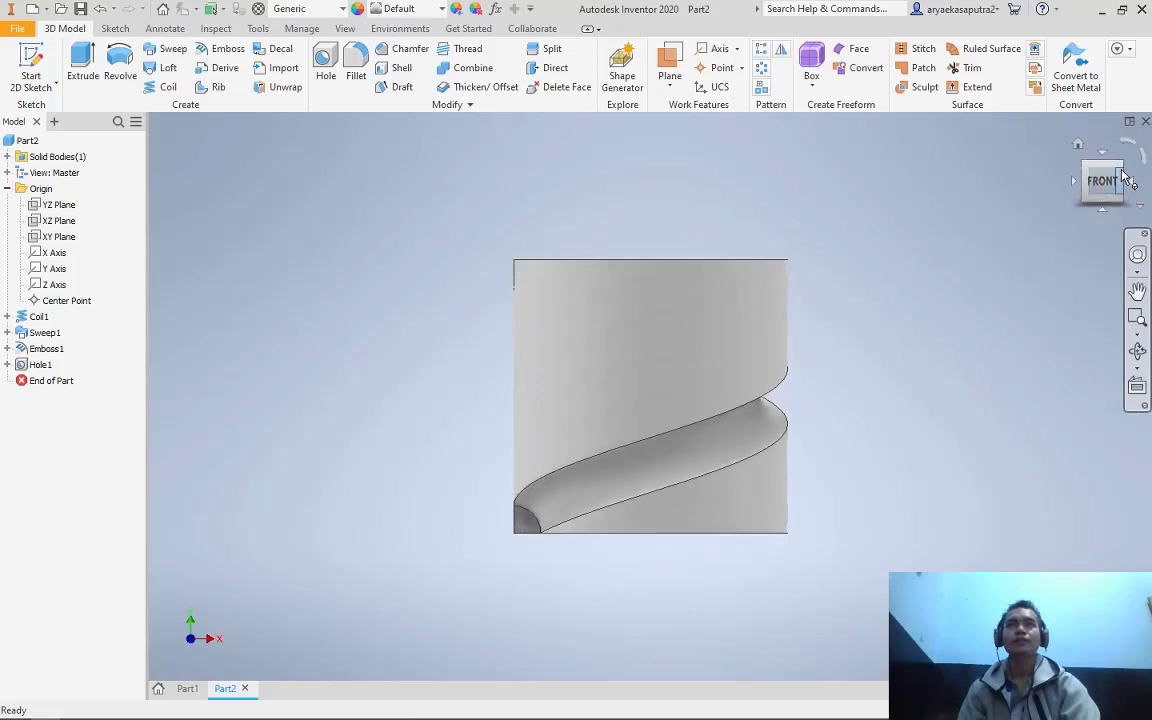
left_click(1121, 164)
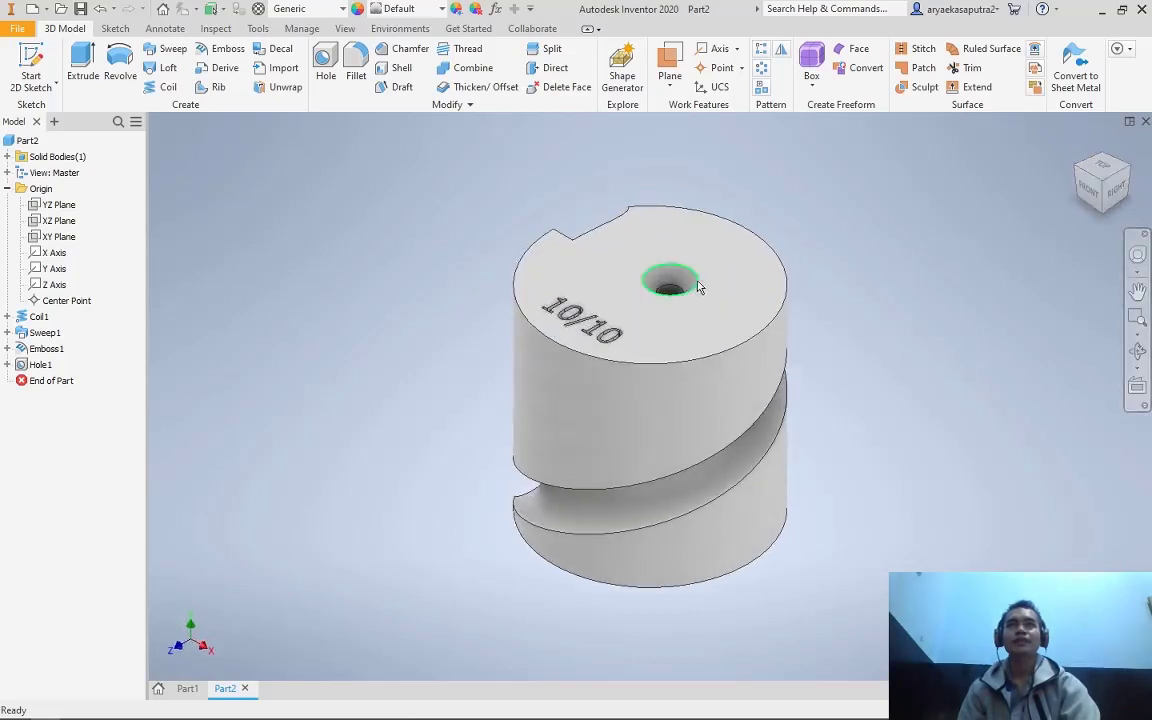
scroll(687, 287, "up", 2)
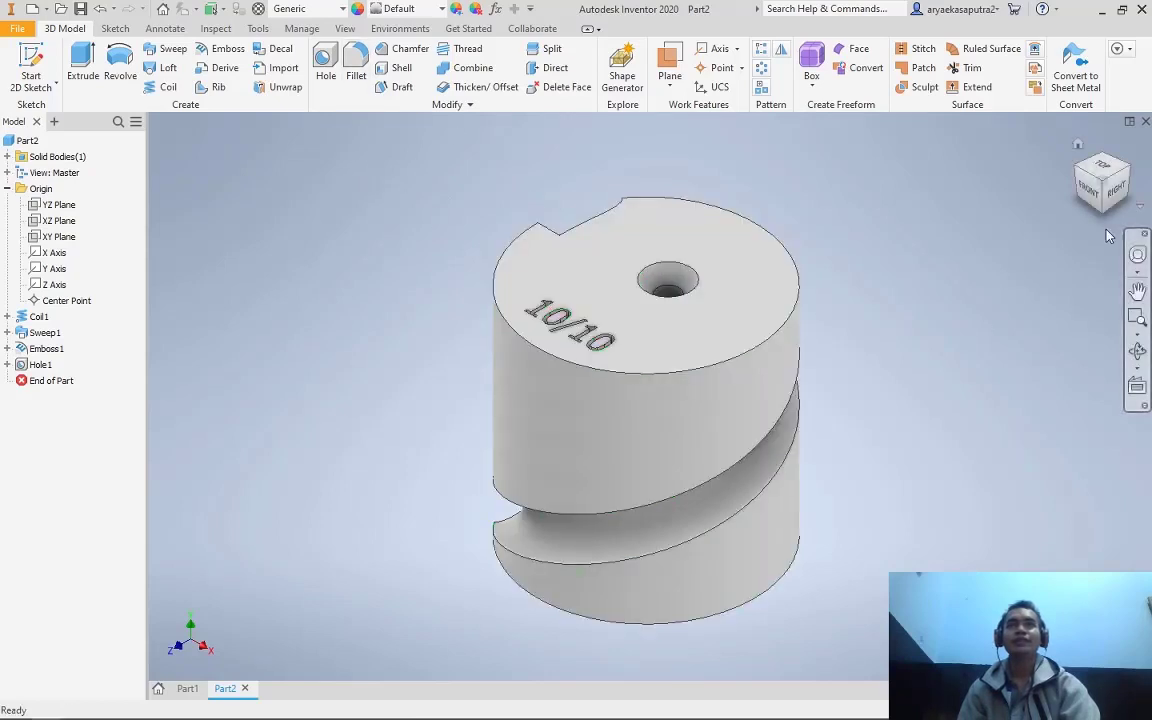
left_click(1115, 184)
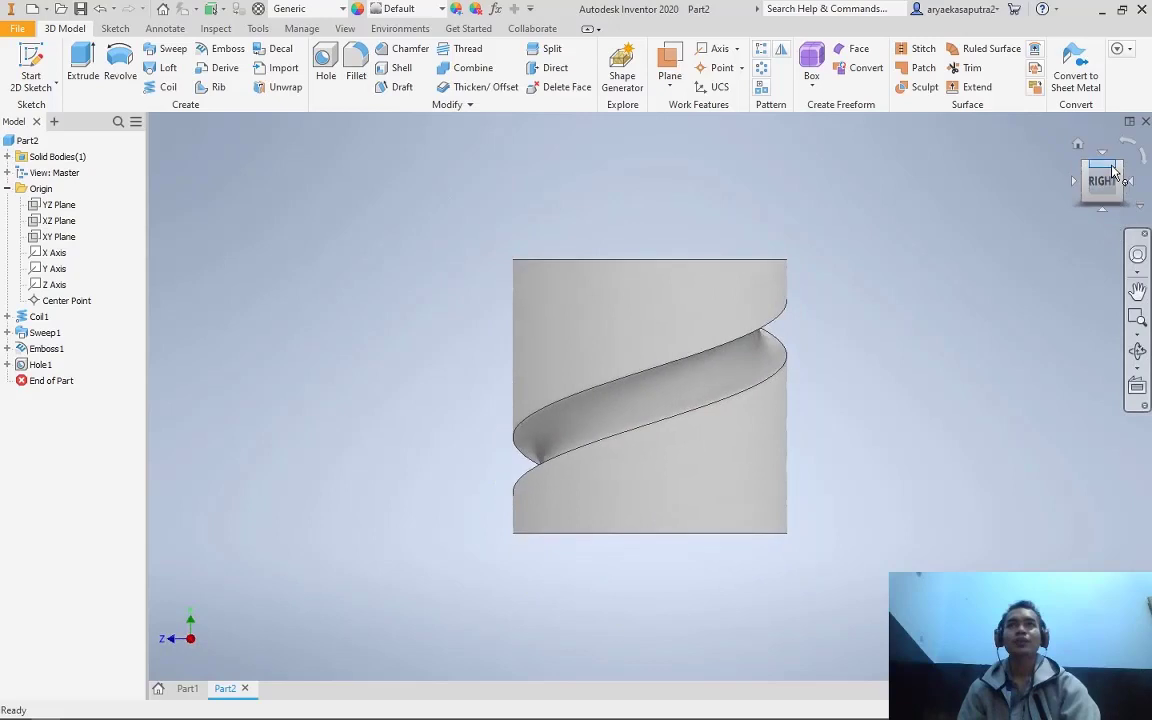
left_click(1107, 163)
Try a constant fillet with a 5 mm radius on the outer edge of the cylinder's top face
left_click(358, 62)
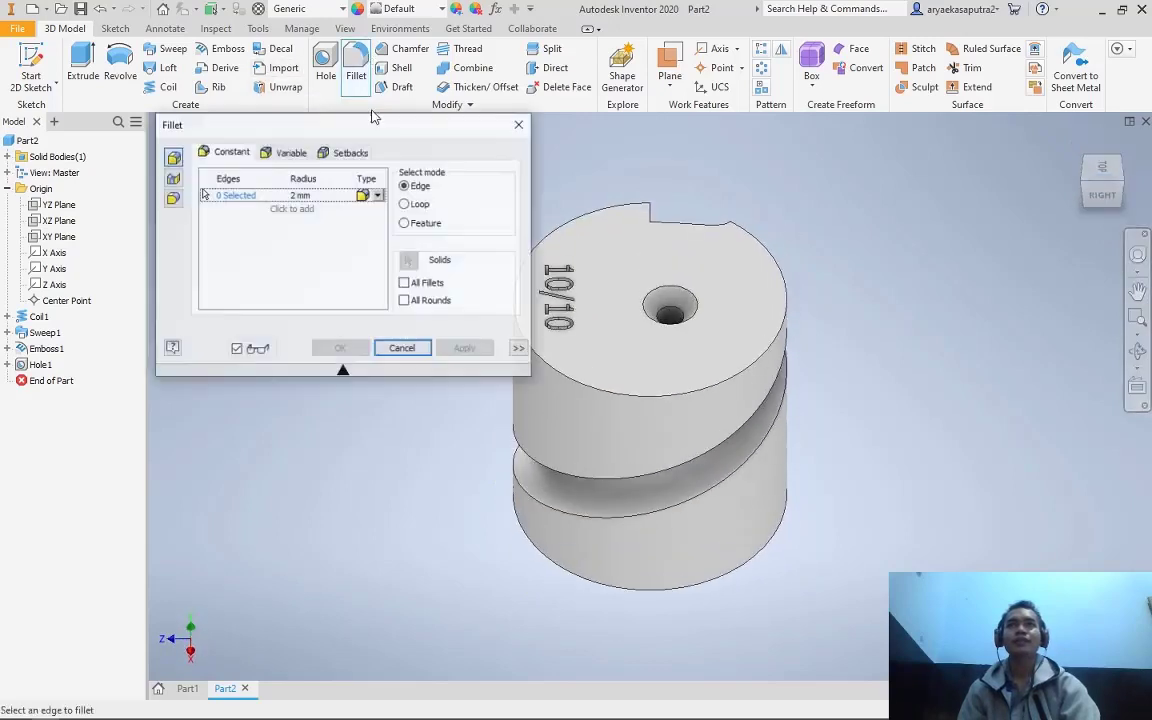
left_click_drag(369, 135, 348, 131)
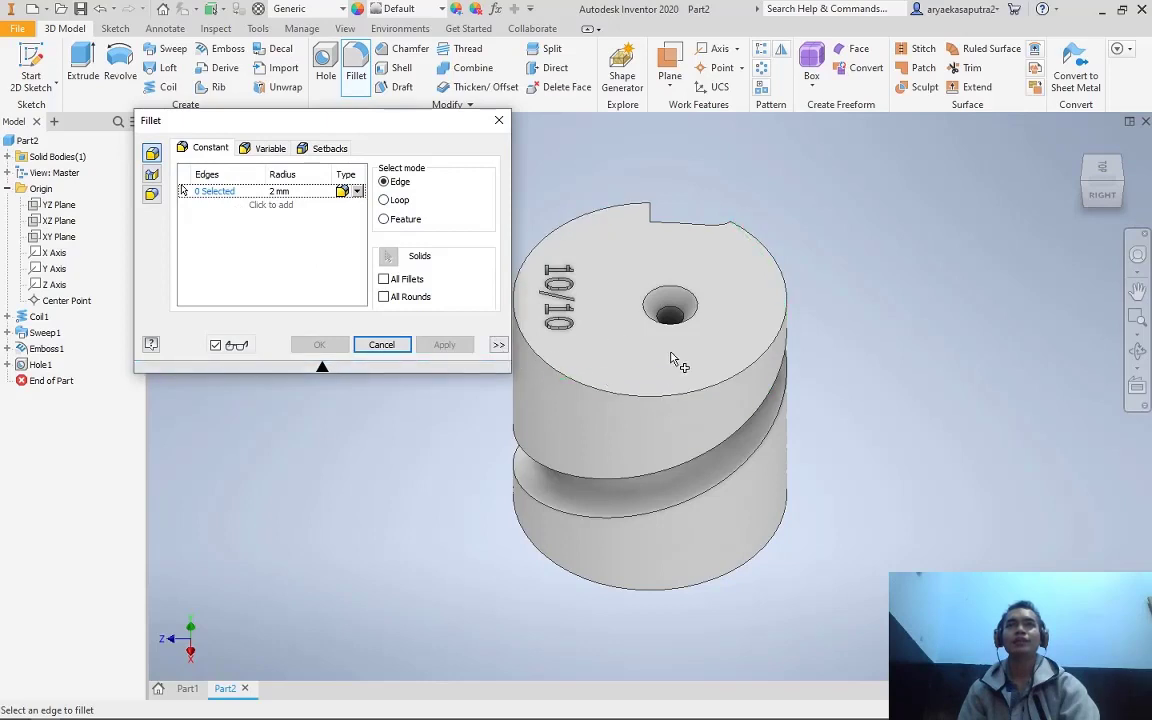
scroll(672, 360, "up", 1)
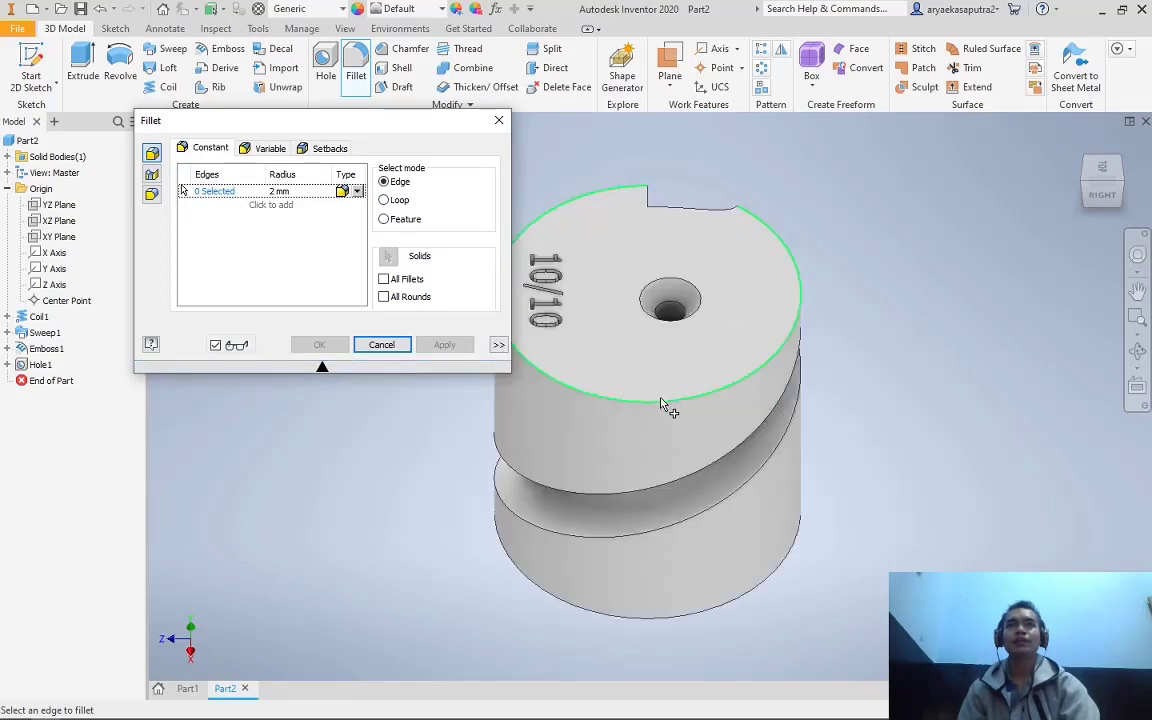
left_click(660, 408)
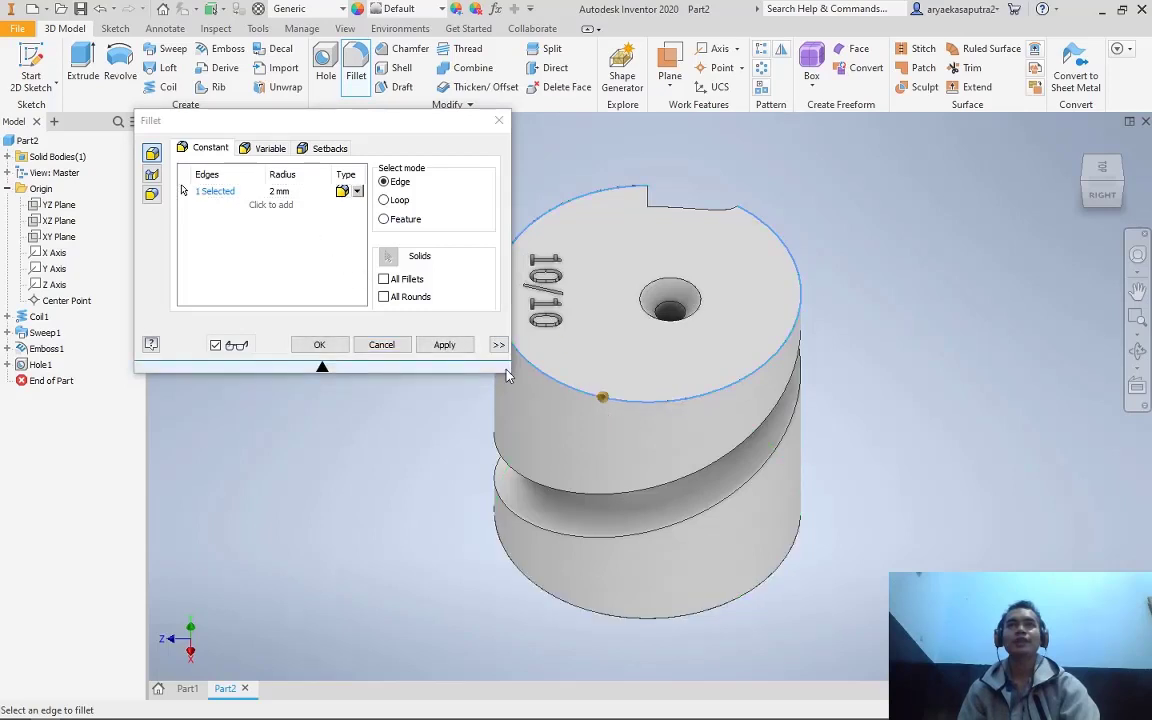
scroll(609, 386, "down", 3)
scroll(610, 383, "up", 4)
scroll(609, 386, "up", 3)
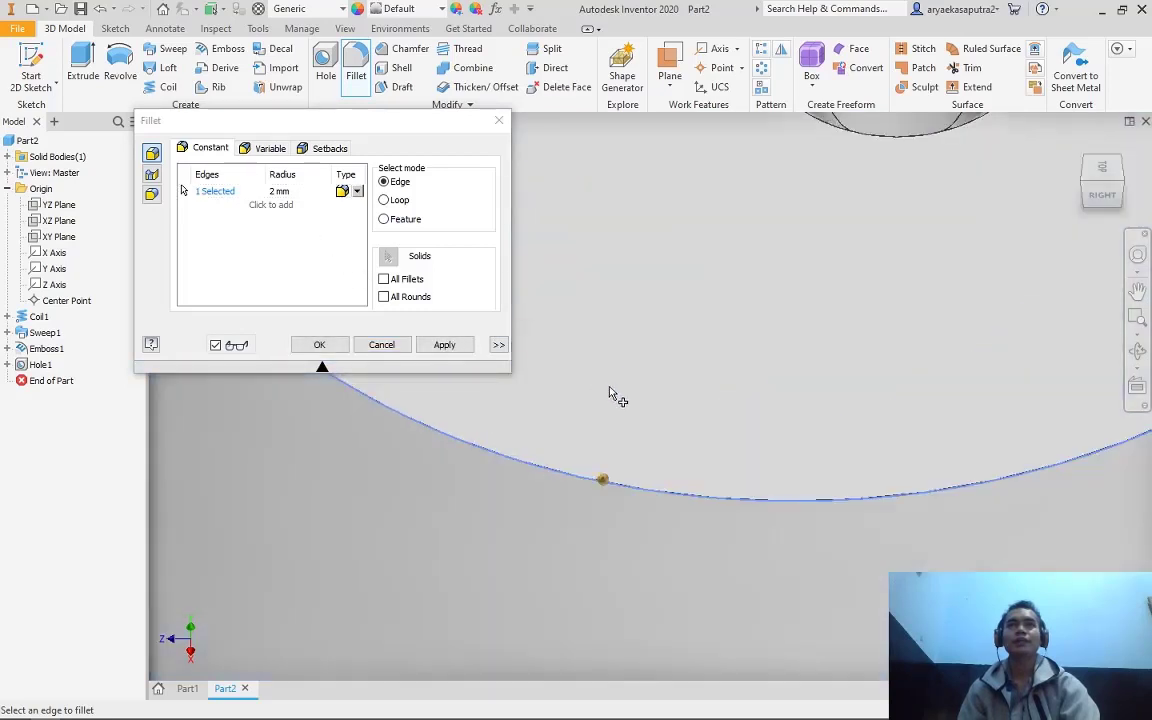
left_click(280, 190)
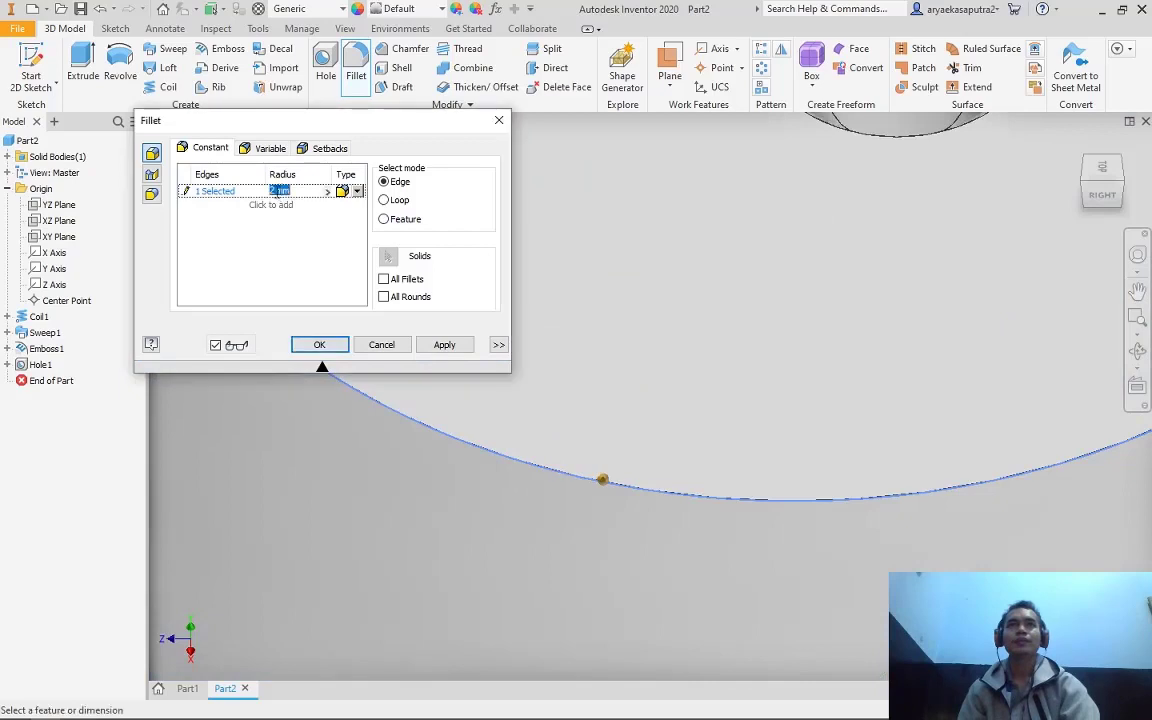
left_click(277, 191)
type("5")
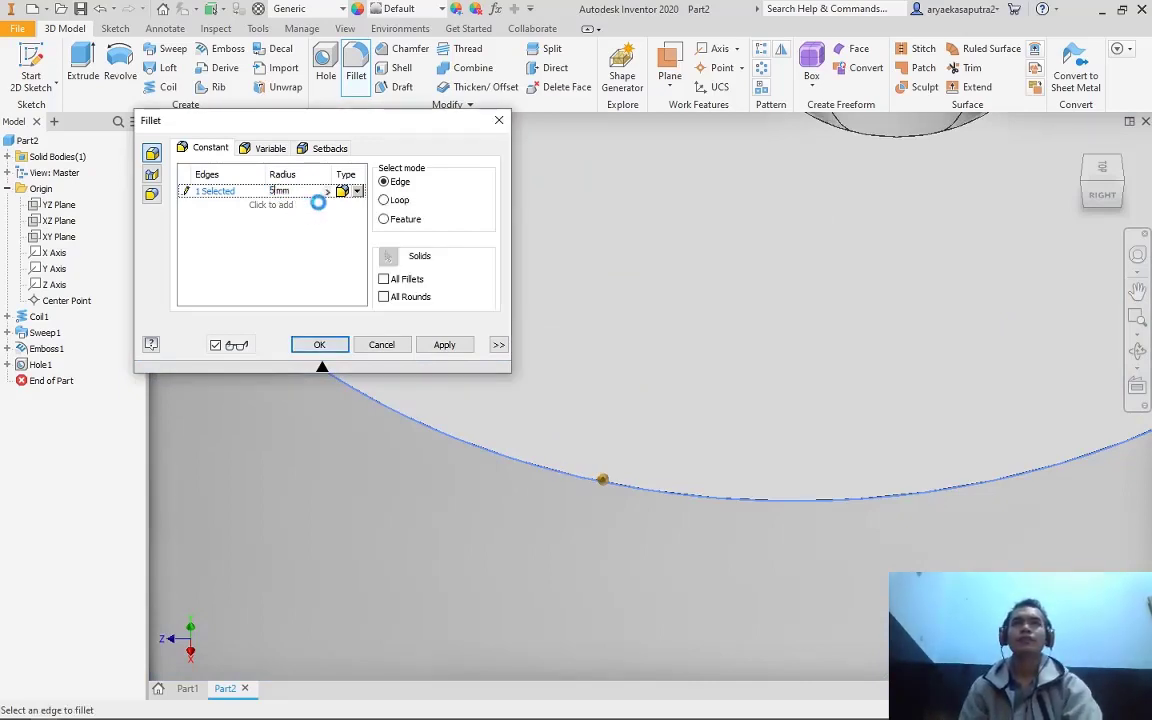
Try the inverted fillet type on the top outer edge, return to the tangent type, and cancel the fillet
left_click(356, 192)
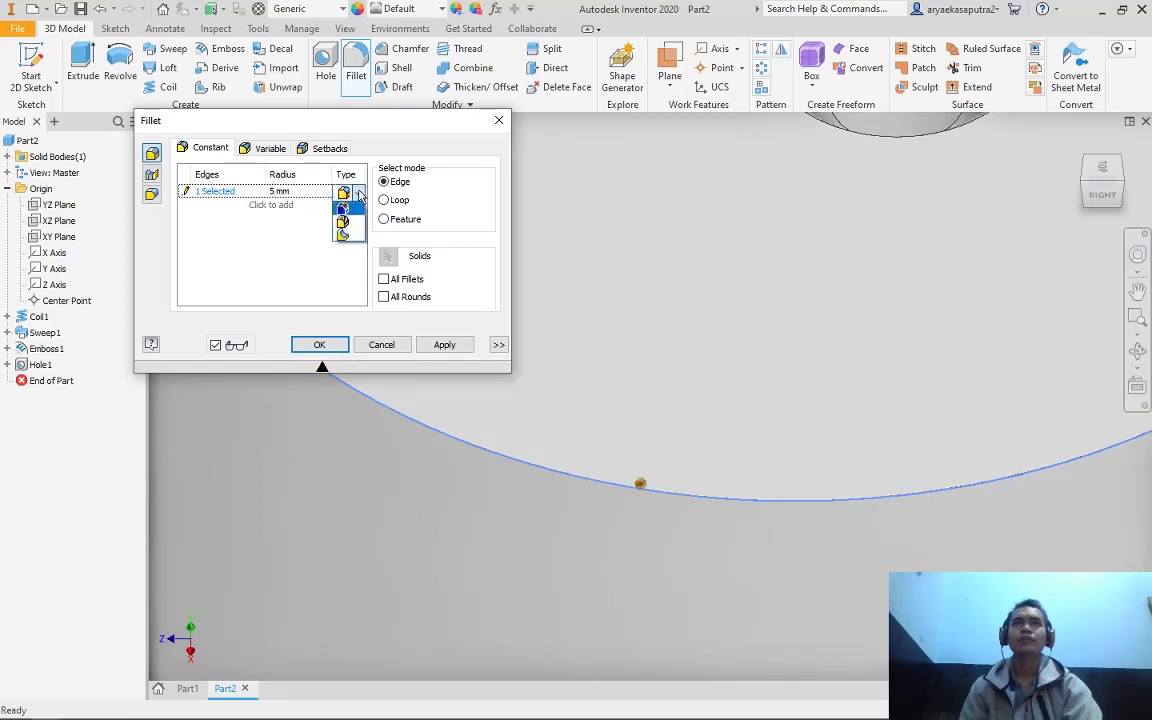
left_click(350, 231)
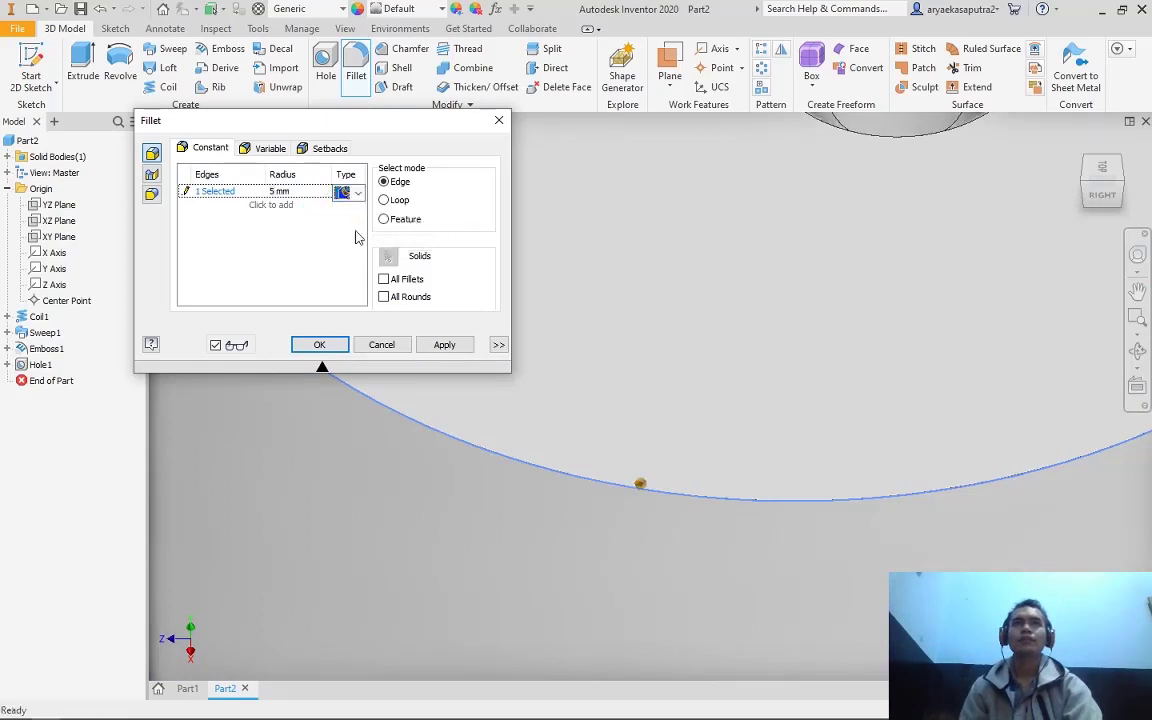
left_click(357, 193)
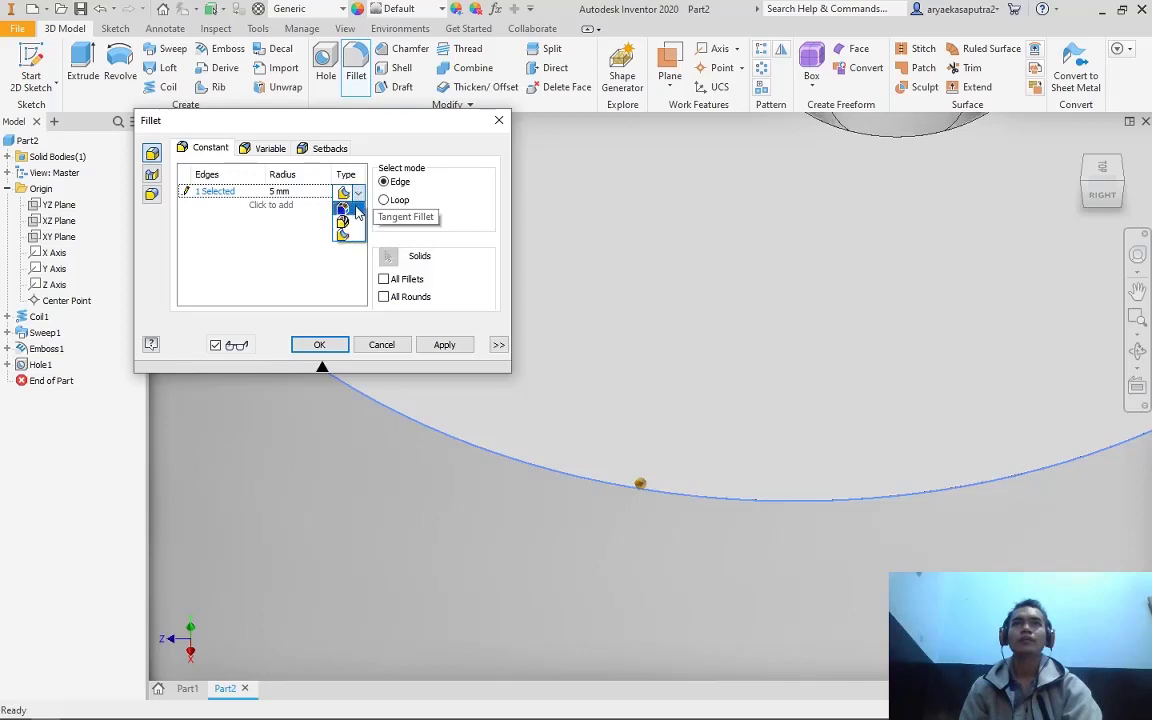
left_click(345, 206)
left_click(404, 345)
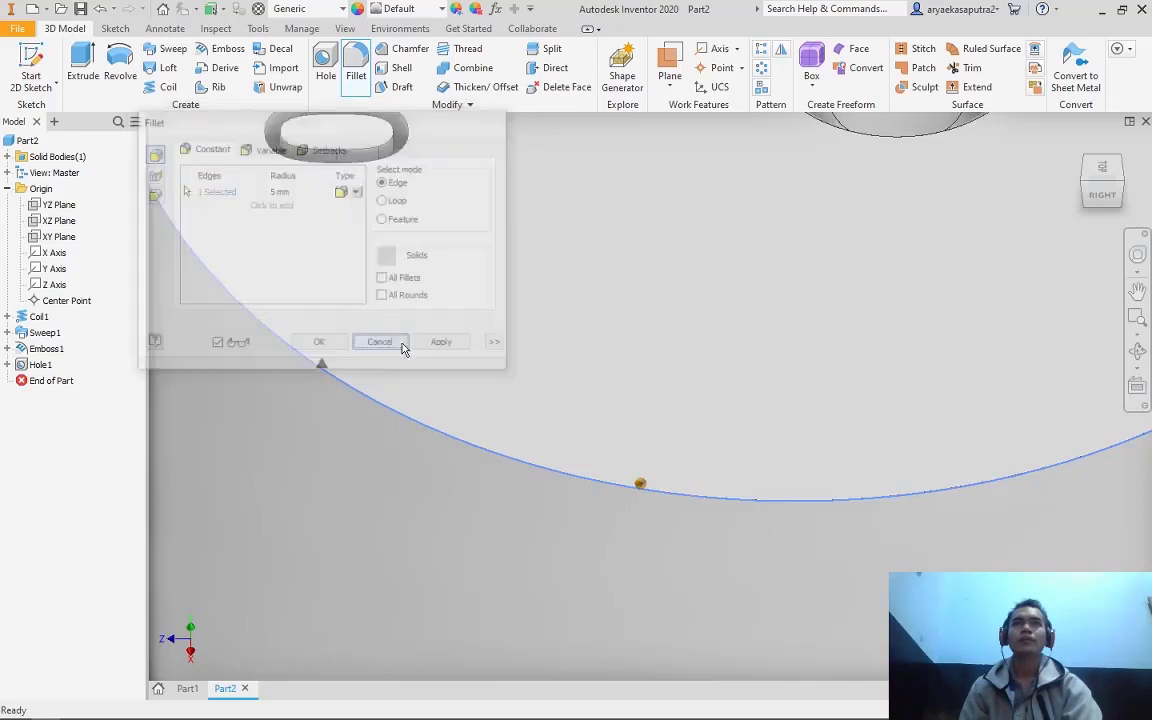
Apply a constant 5 mm tangent fillet to the circular edge where the countersink meets the hole's bore
scroll(560, 327, "up", 5)
scroll(825, 276, "down", 3)
scroll(910, 178, "up", 8)
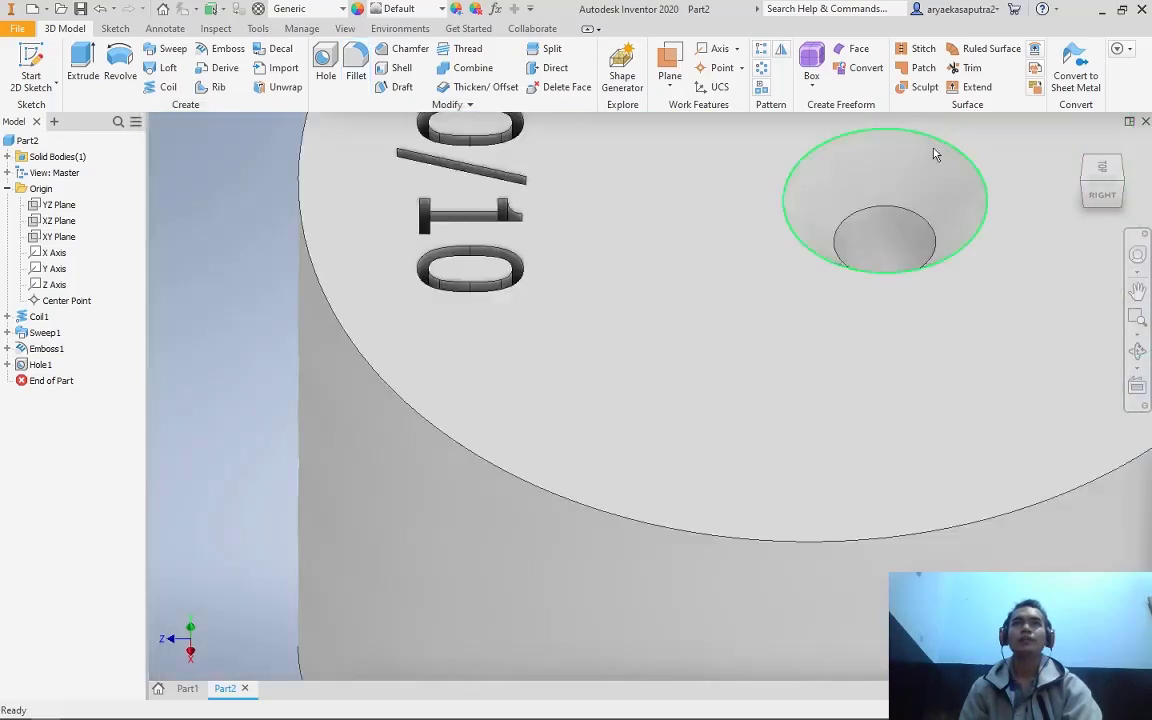
left_click(360, 74)
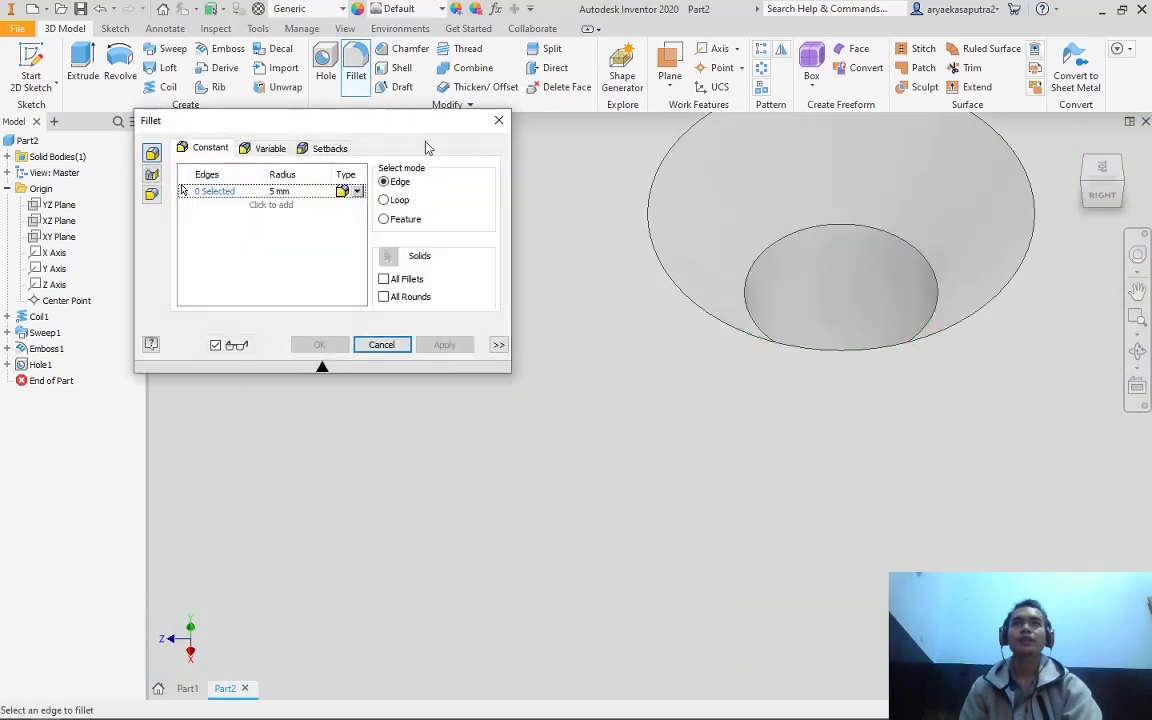
left_click(885, 233)
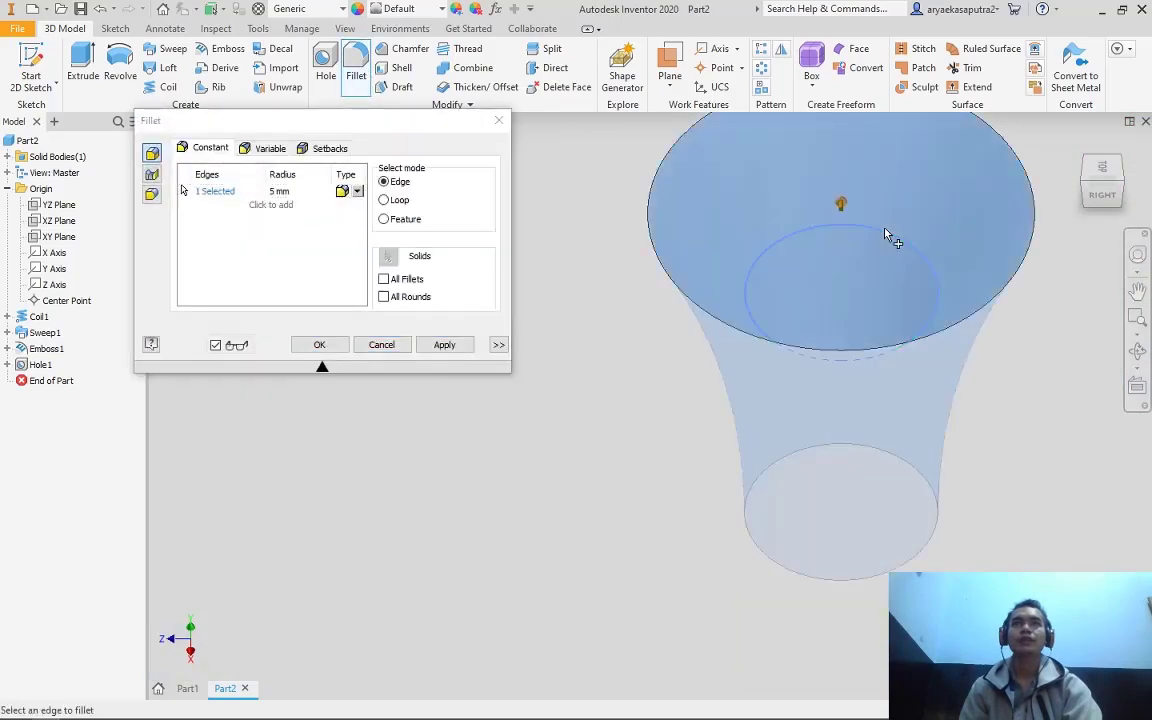
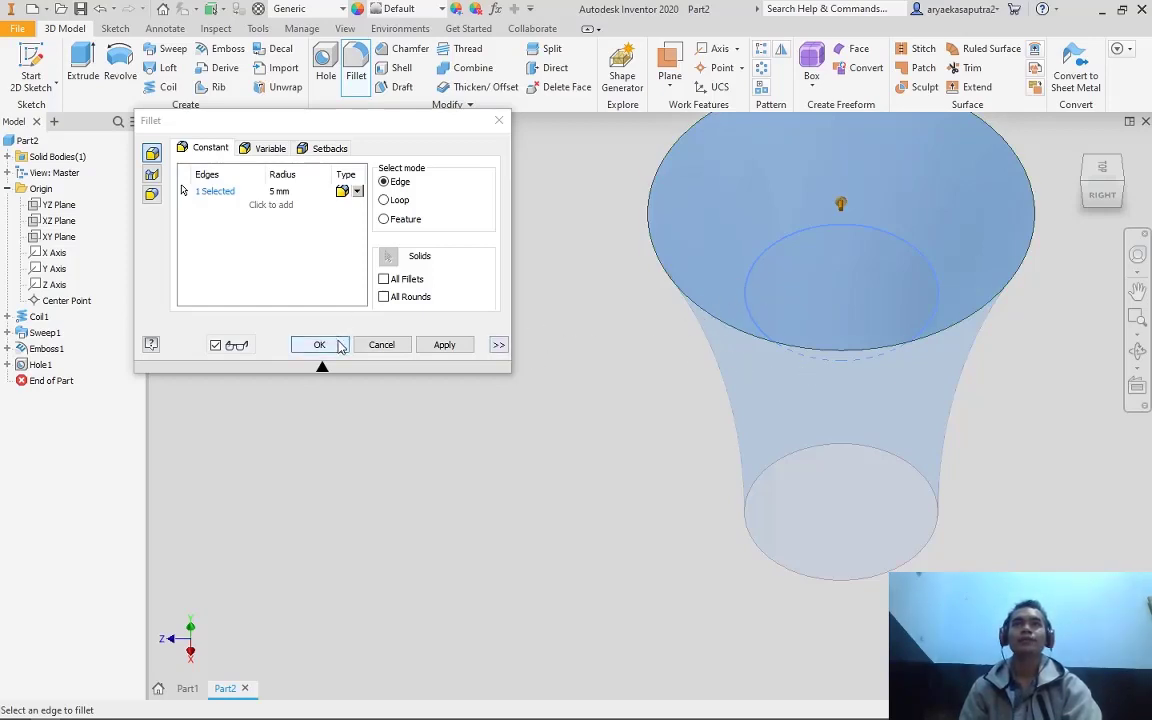
Fillet the selected circular edge inside the hole with a 2 mm radius
left_click(278, 190)
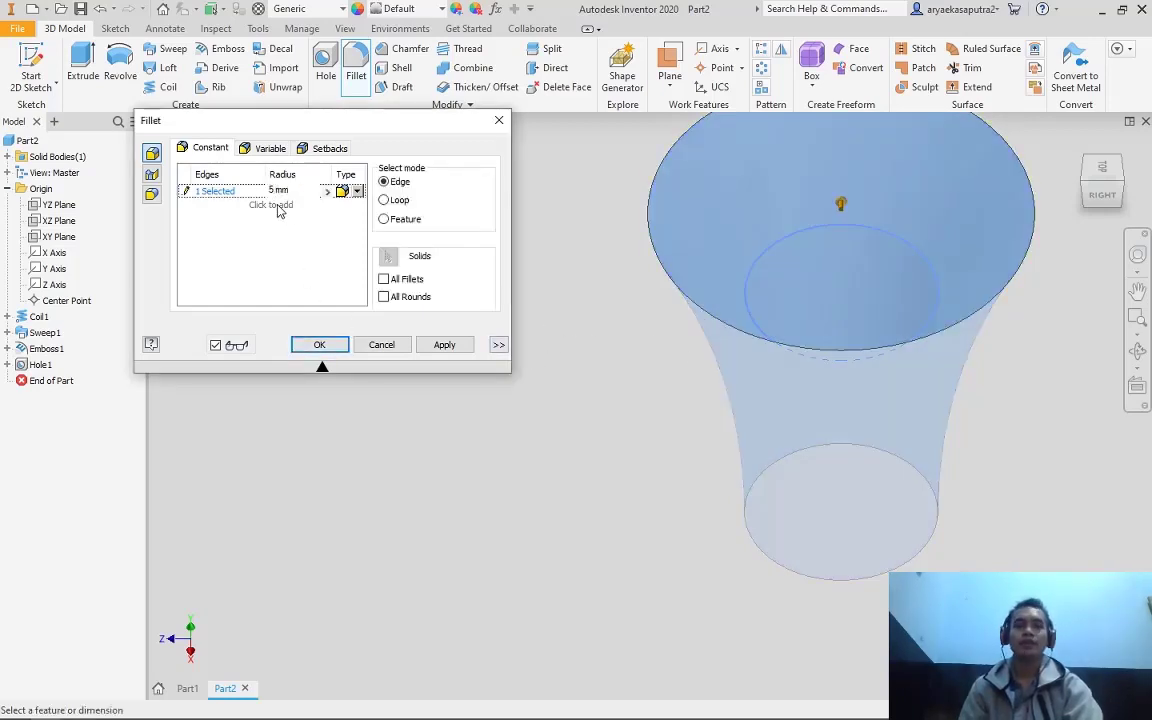
type("2")
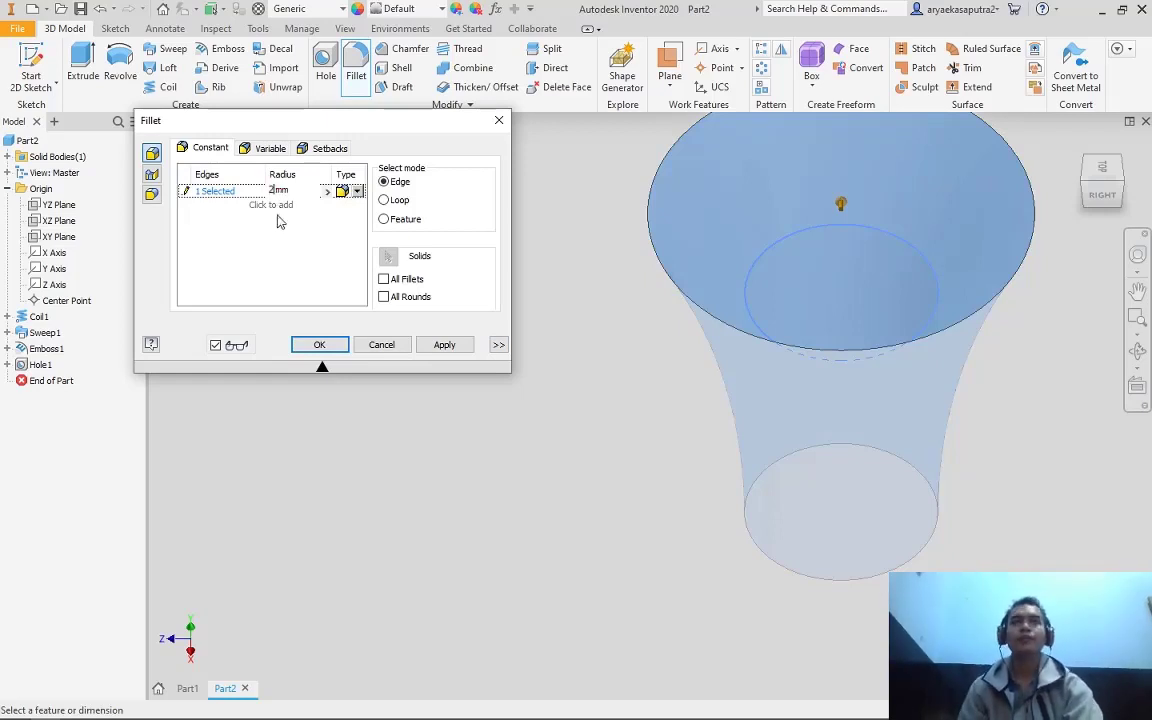
left_click(326, 287)
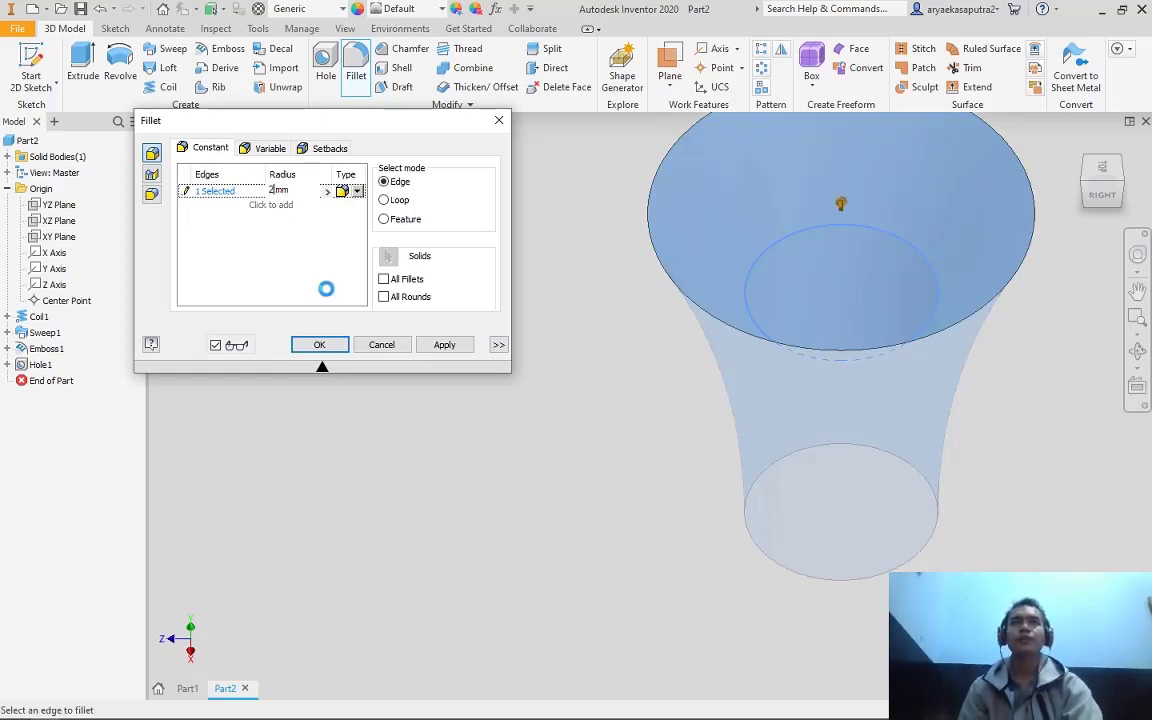
left_click(319, 344)
Set up a face fillet between the cylinder's flat top face and its outer side face
scroll(614, 401, "down", 5)
scroll(620, 402, "up", 5)
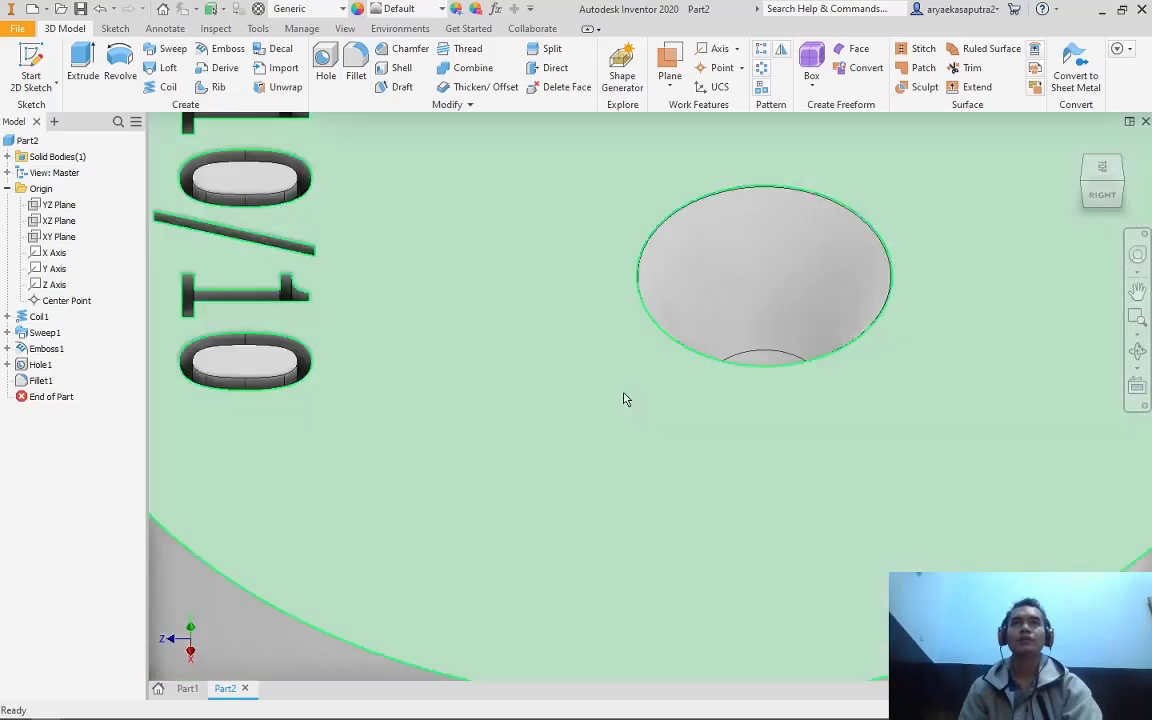
scroll(740, 490, "up", 3)
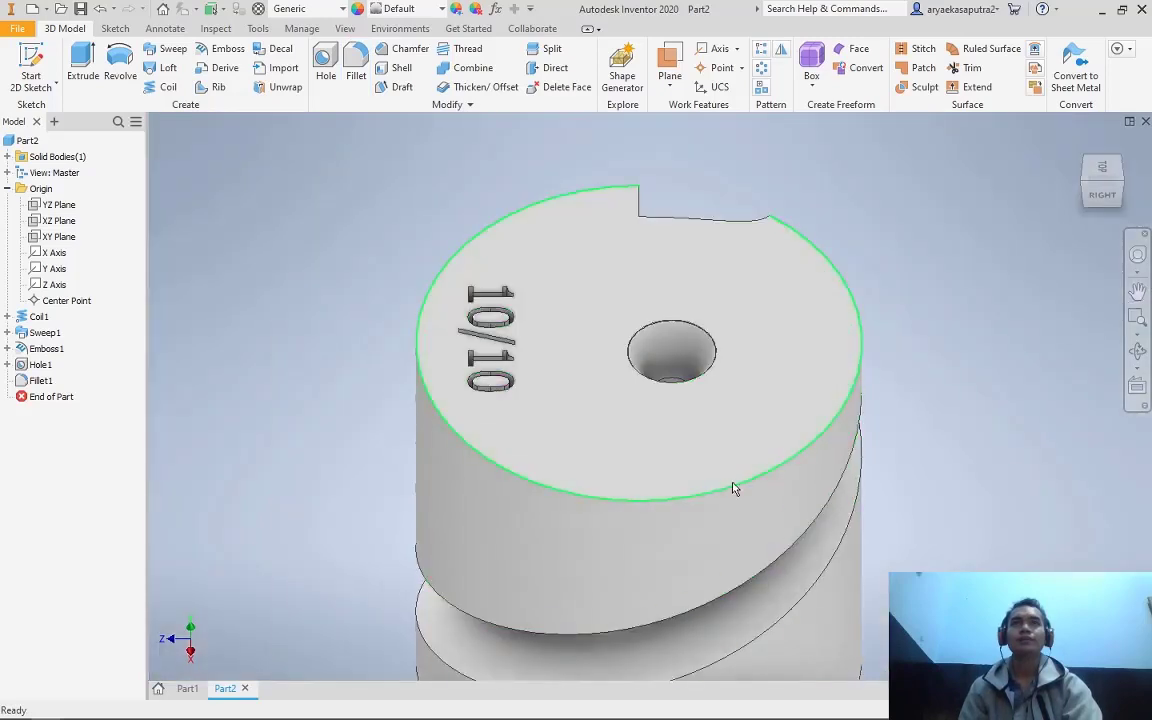
scroll(716, 538, "down", 5)
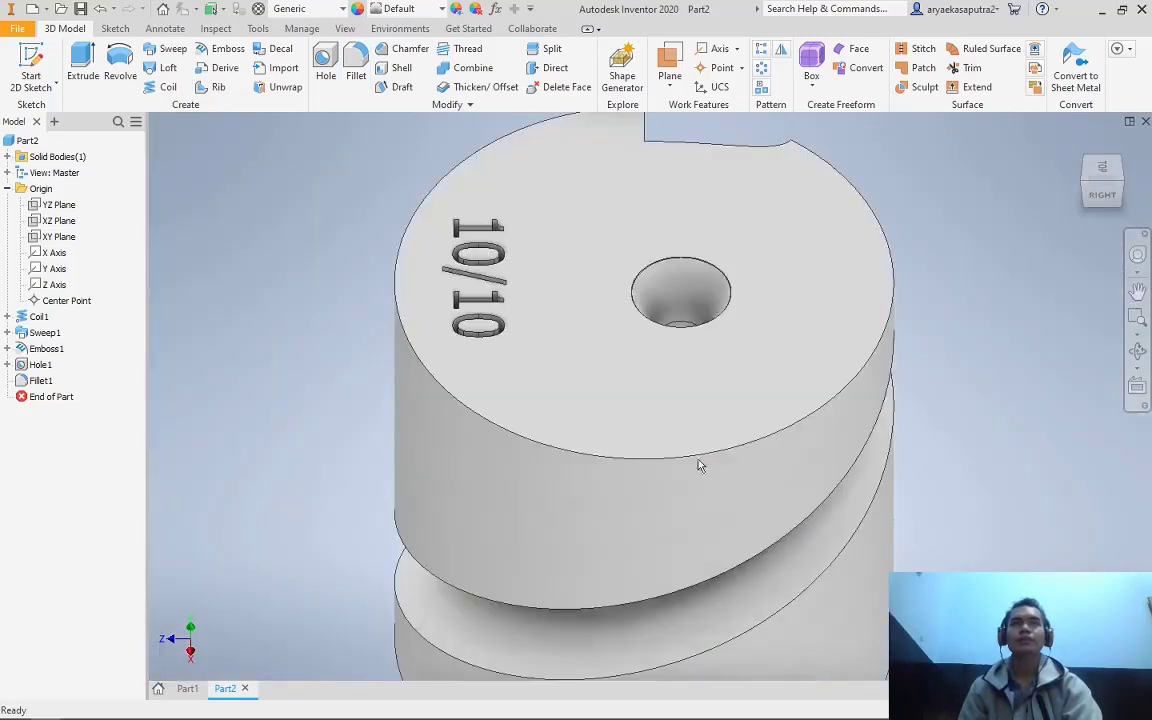
left_click(356, 78)
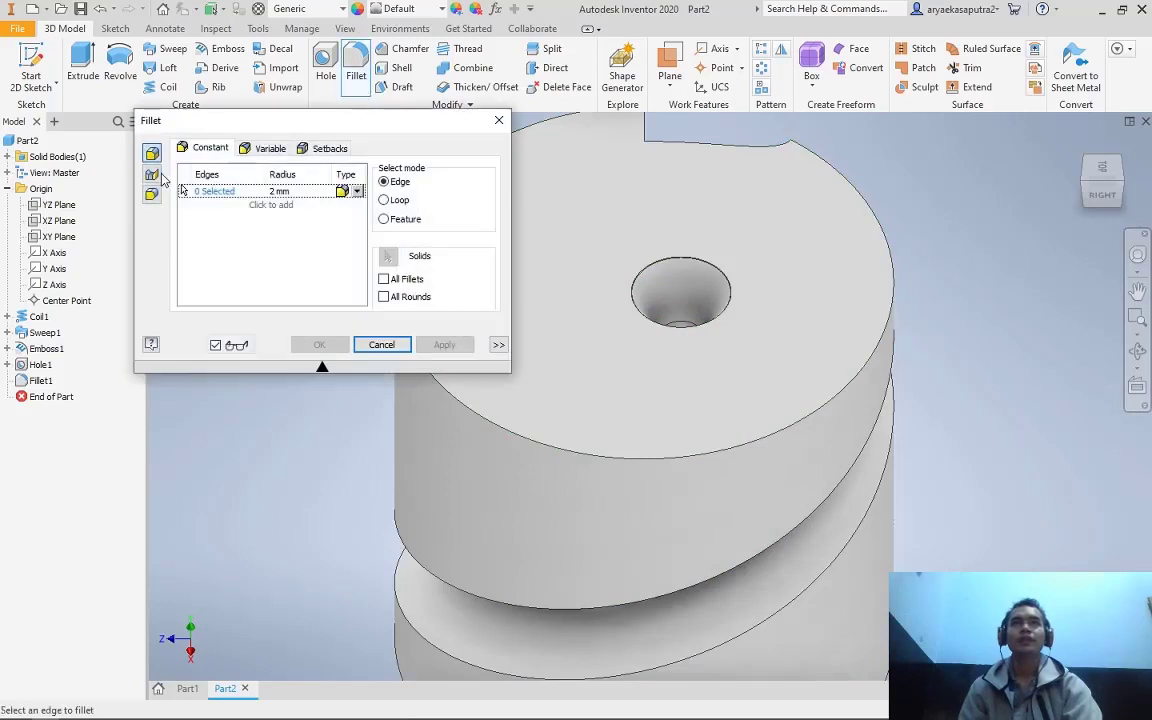
left_click(152, 175)
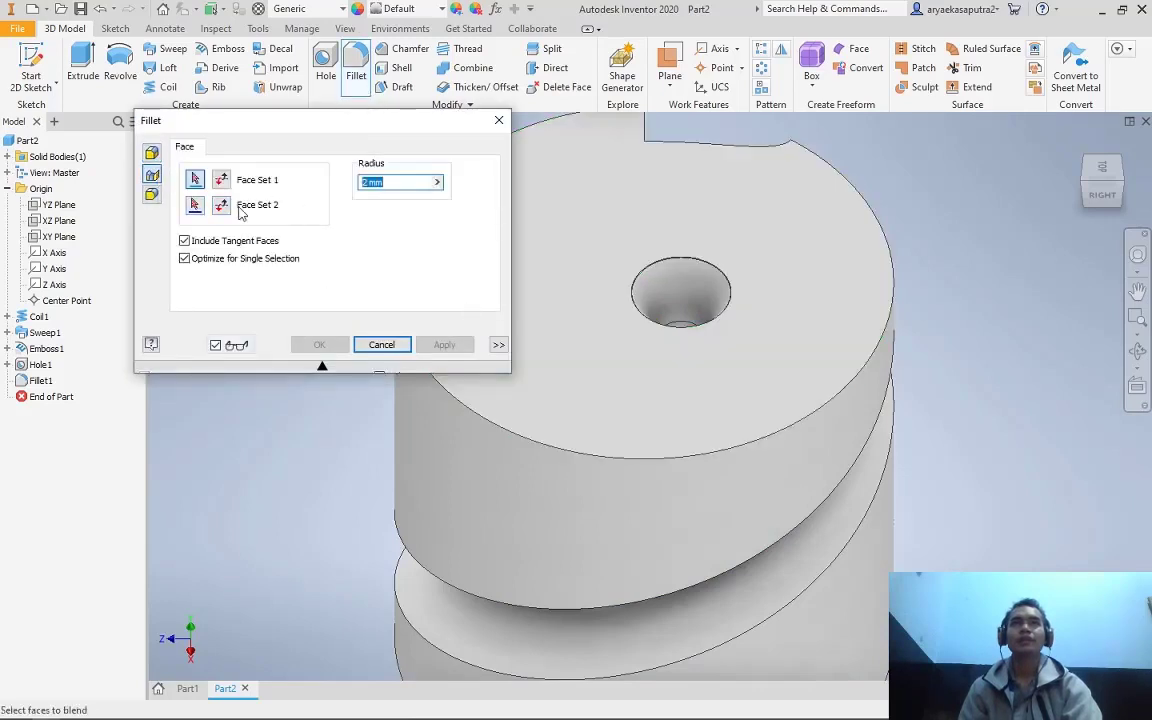
left_click(195, 179)
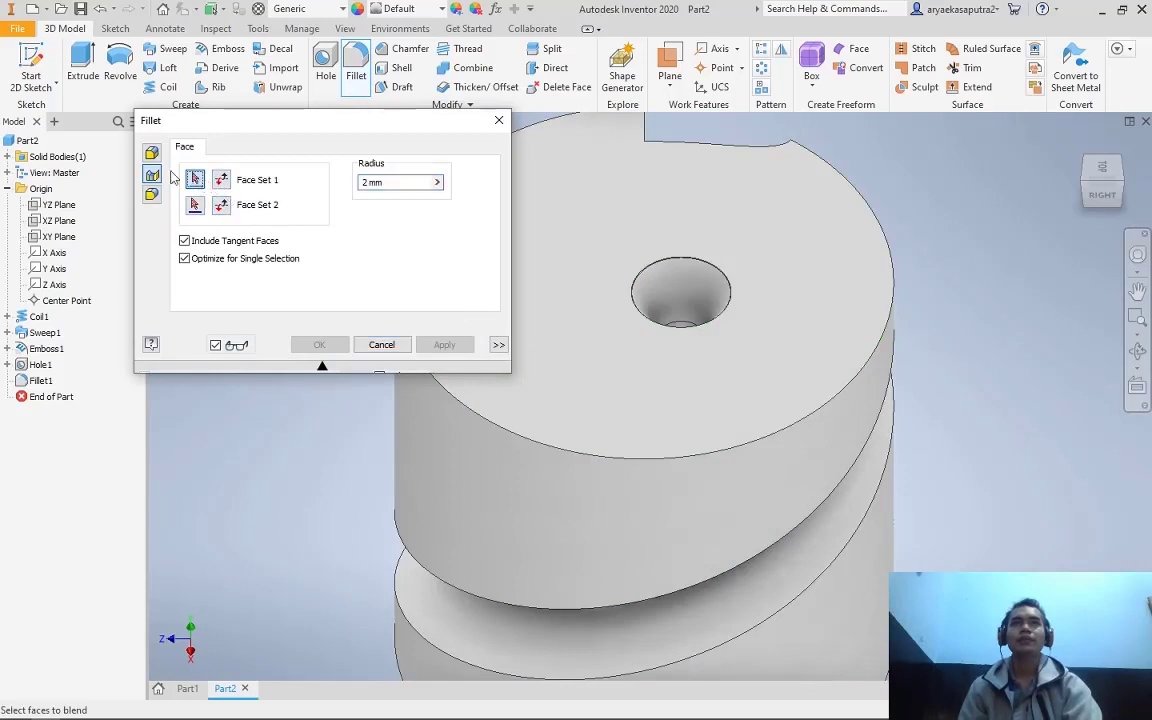
left_click(152, 153)
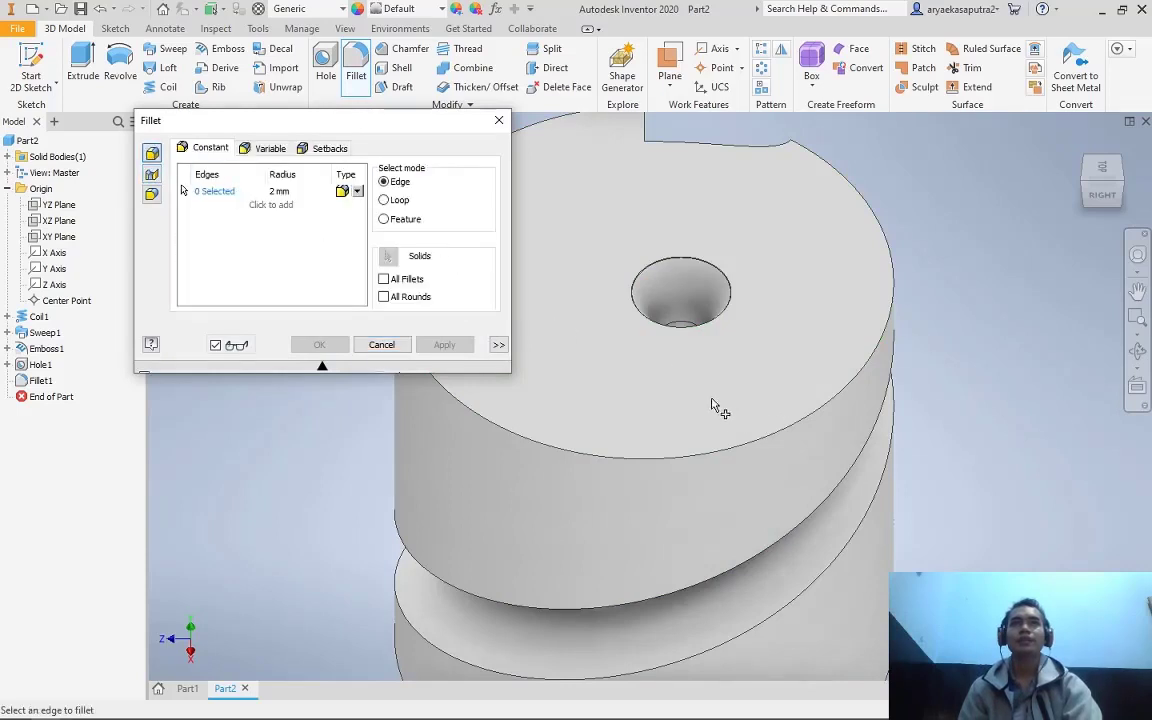
left_click(152, 174)
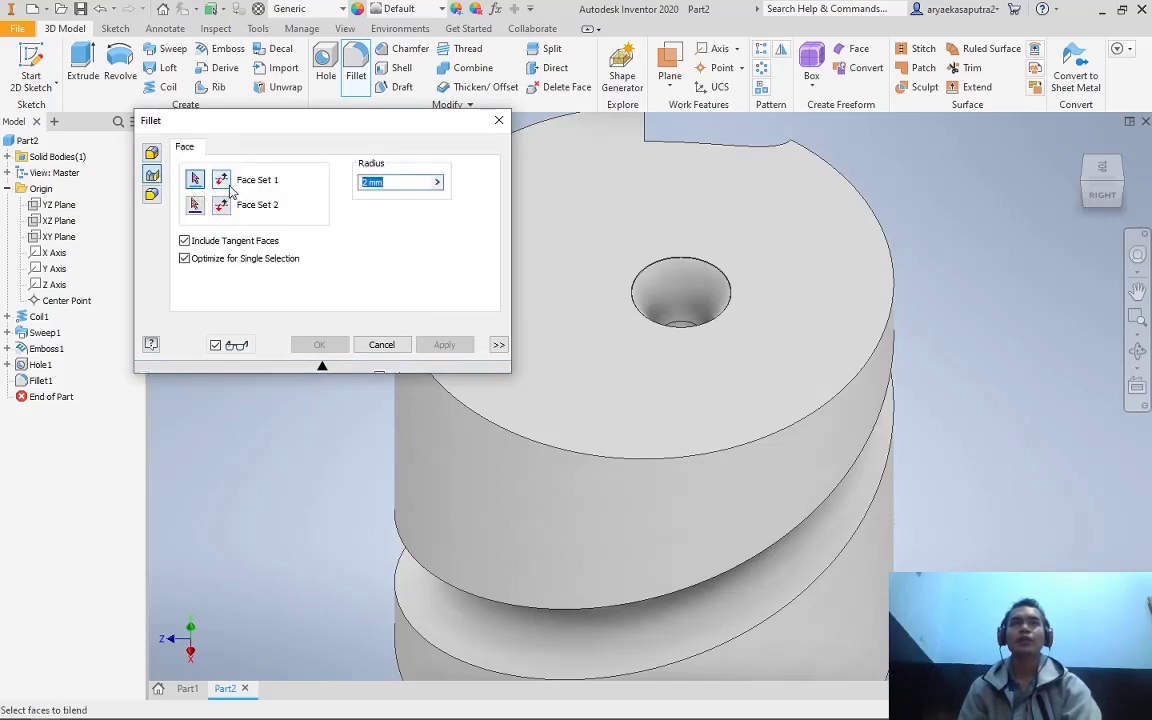
left_click(190, 177)
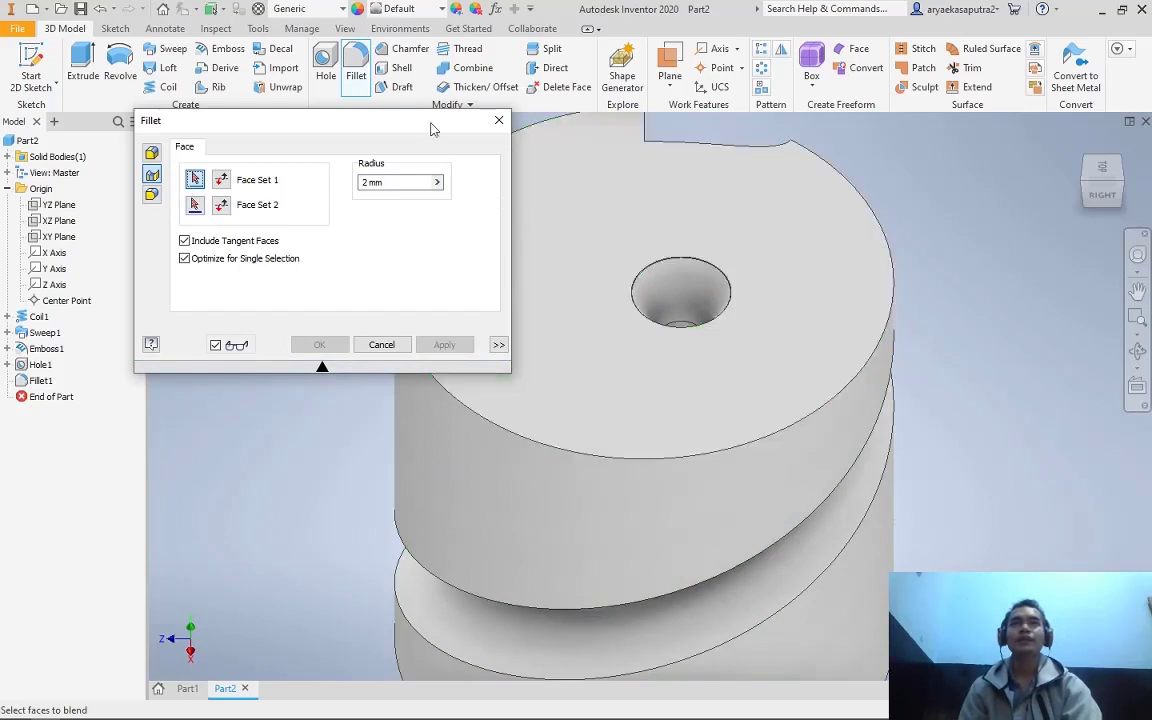
left_click(582, 370)
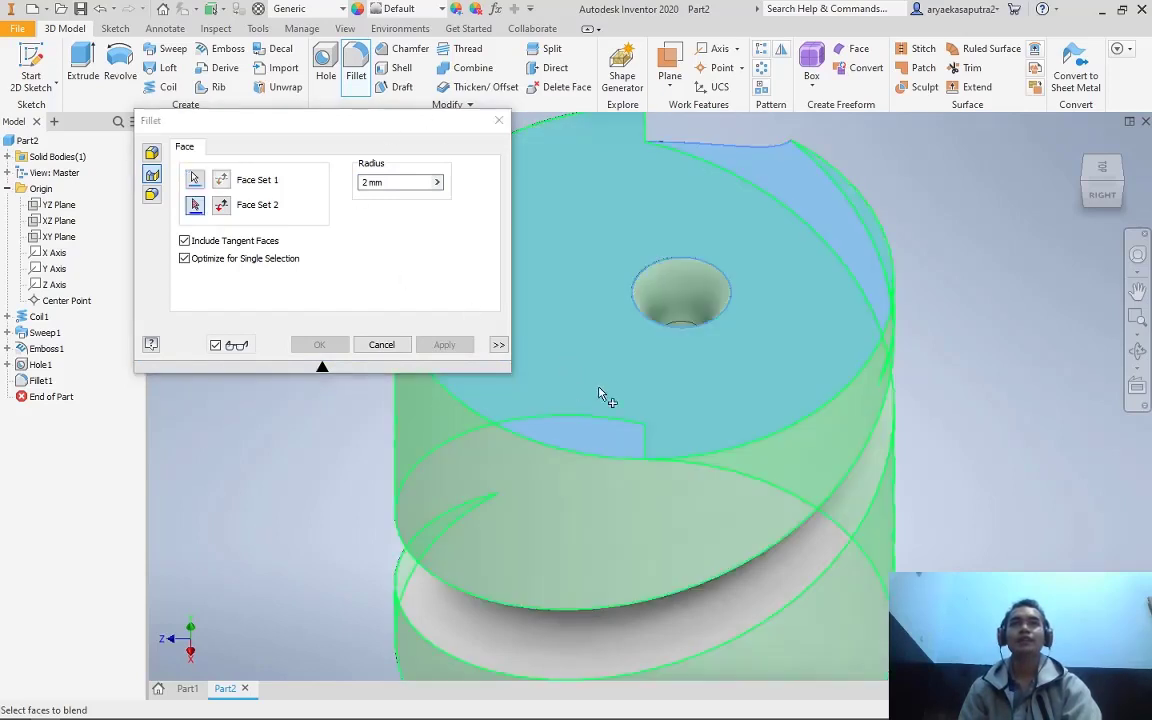
left_click(533, 516)
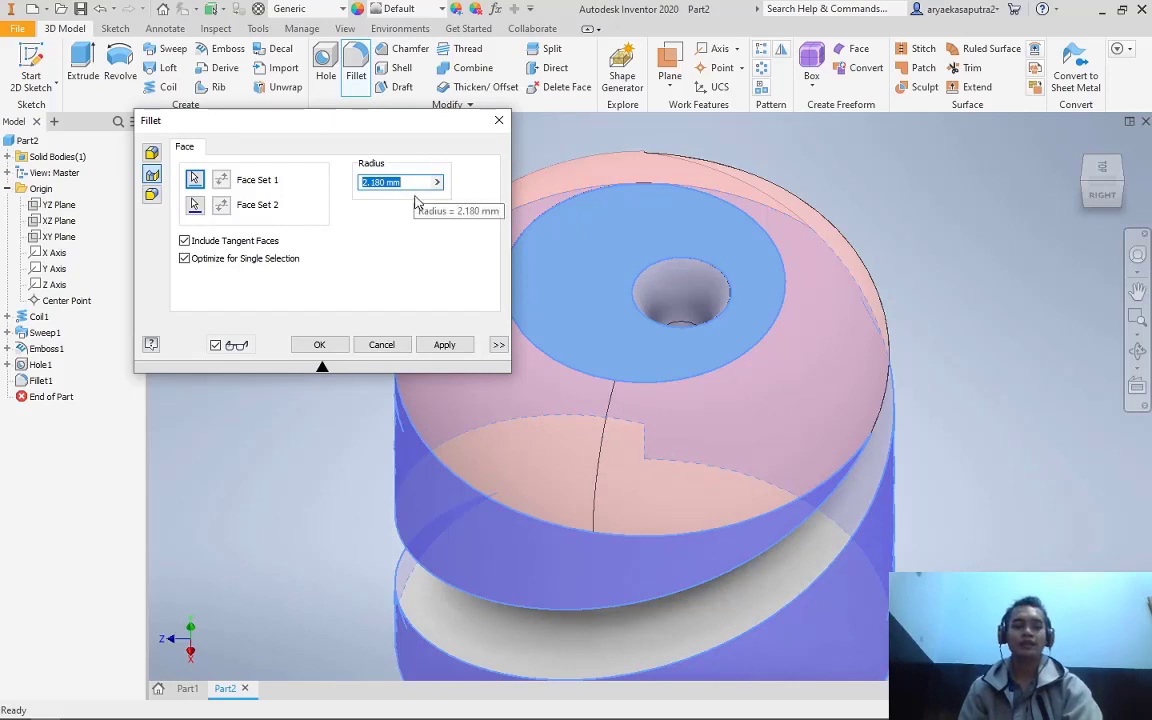
Set the face fillet's radius to 0.5 mm and apply it around the top rim
type("2")
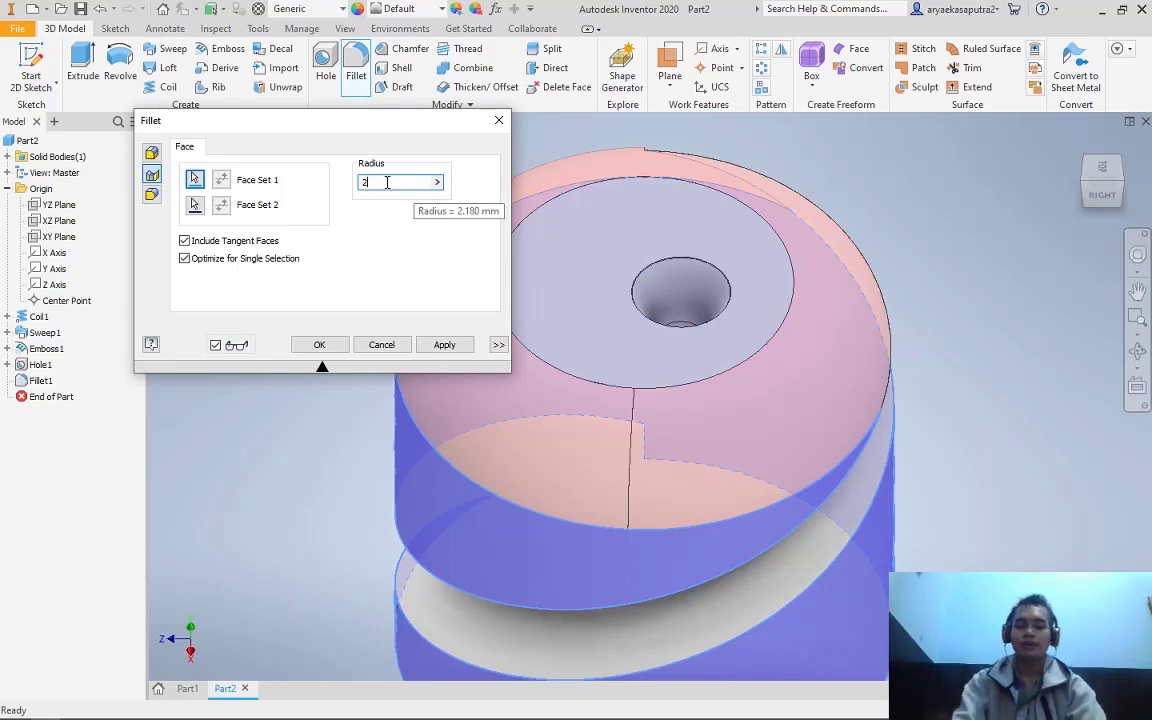
key("BackSpace")
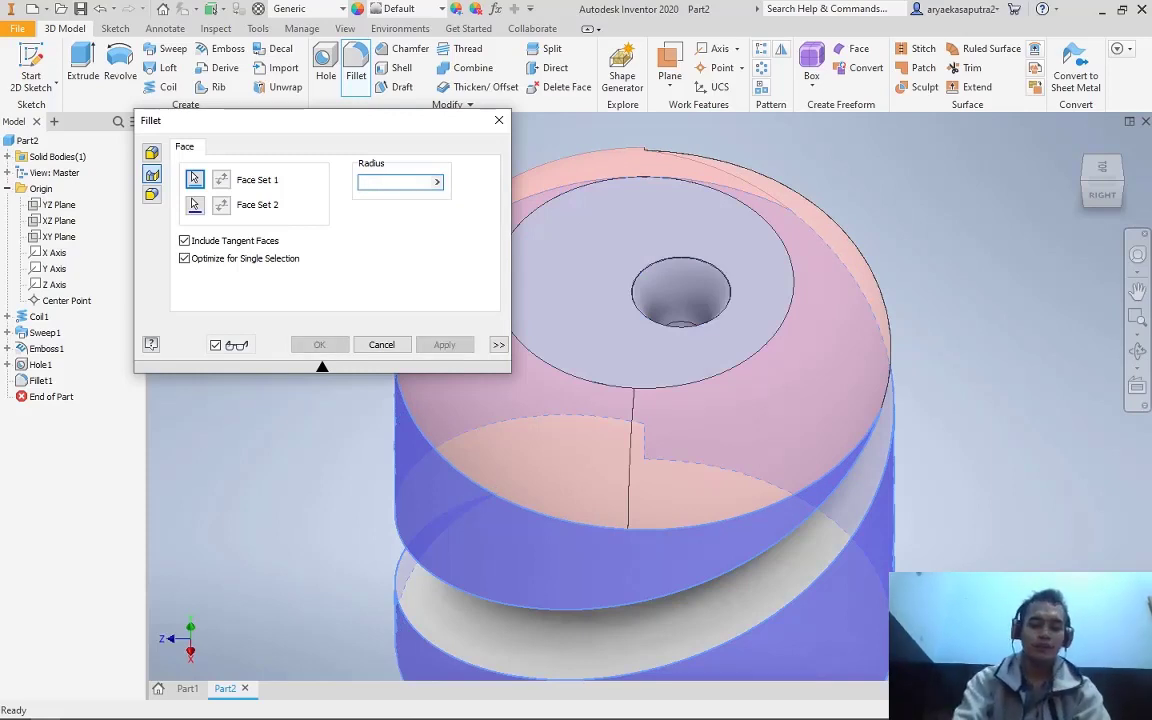
type("0.5")
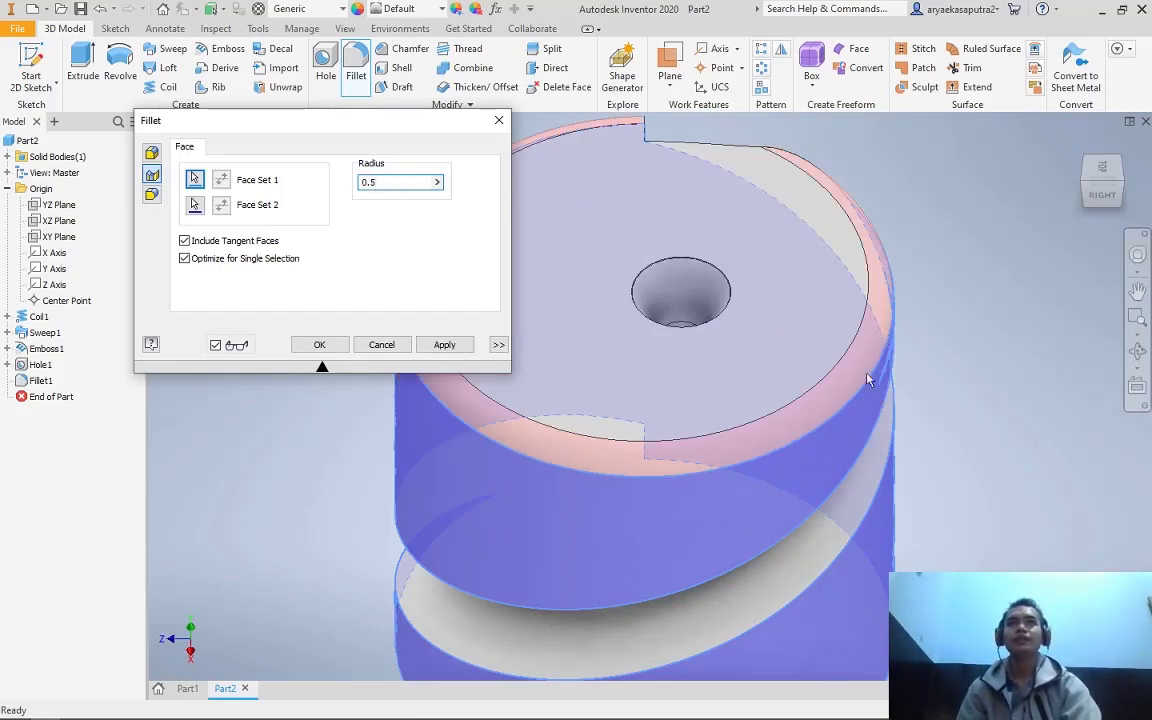
left_click(318, 344)
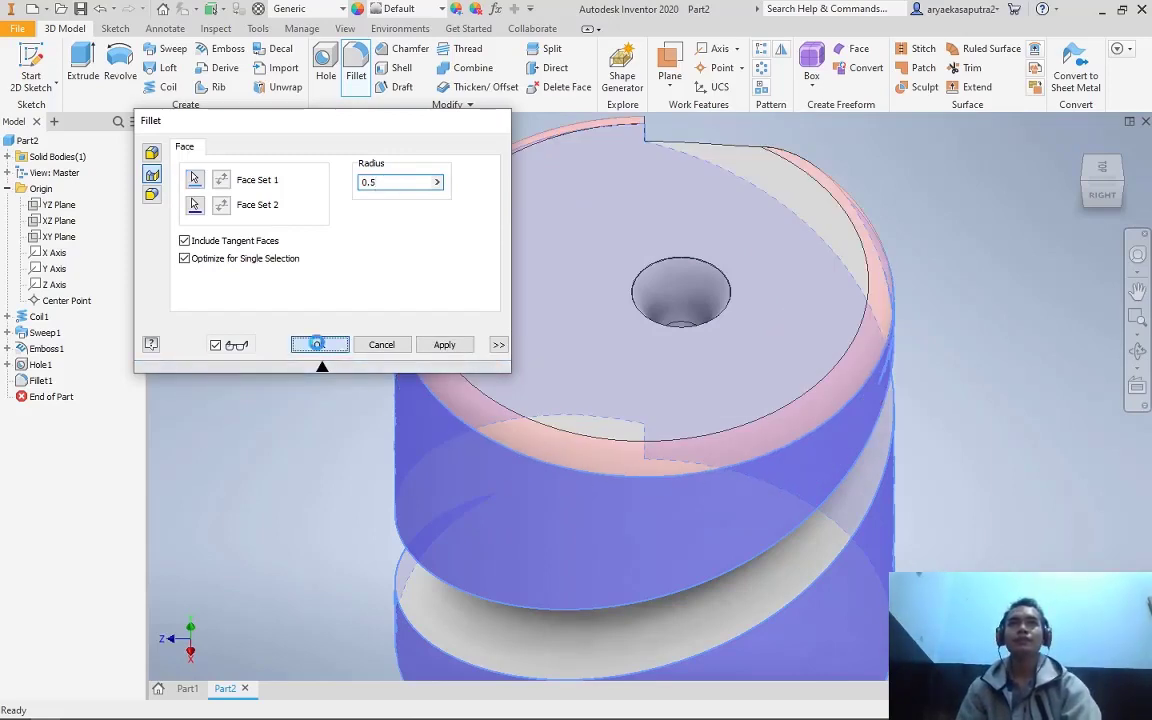
scroll(624, 398, "down", 6)
scroll(622, 396, "up", 5)
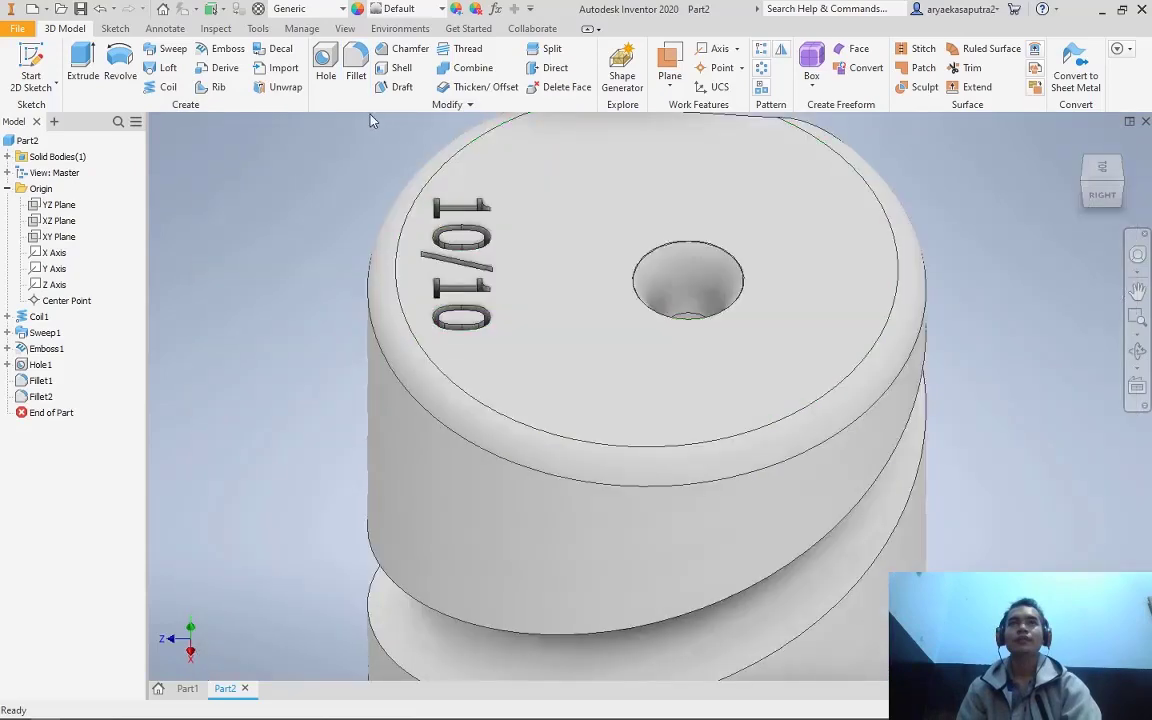
left_click(357, 88)
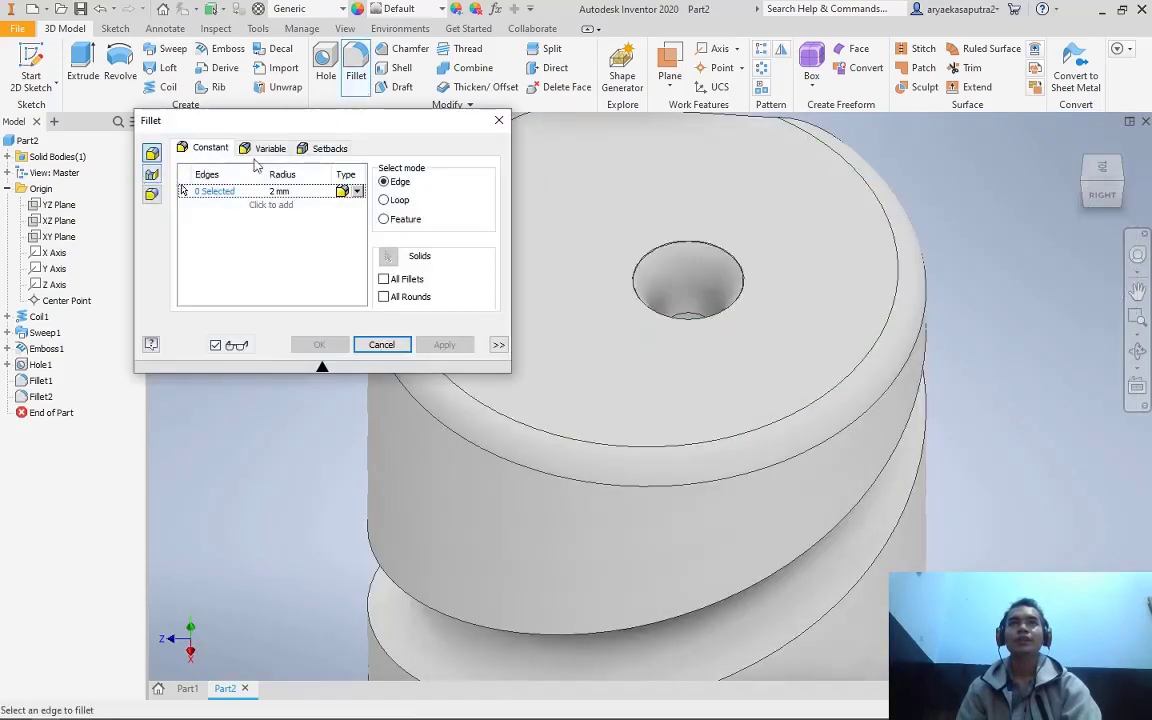
left_click(498, 120)
scroll(656, 239, "down", 3)
scroll(853, 421, "down", 5)
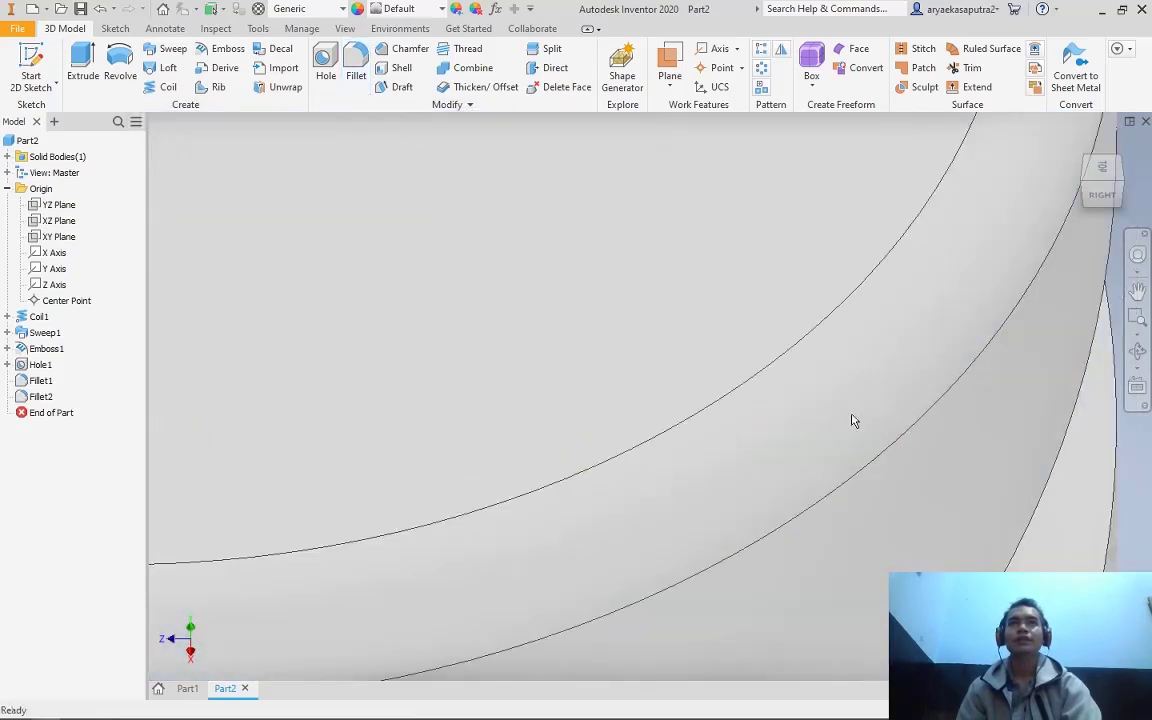
scroll(853, 421, "up", 10)
Sketch a 20 by 20 mm center-point rectangle on the cylinder's bottom face, centred on the face's midpoint
left_click(1104, 197)
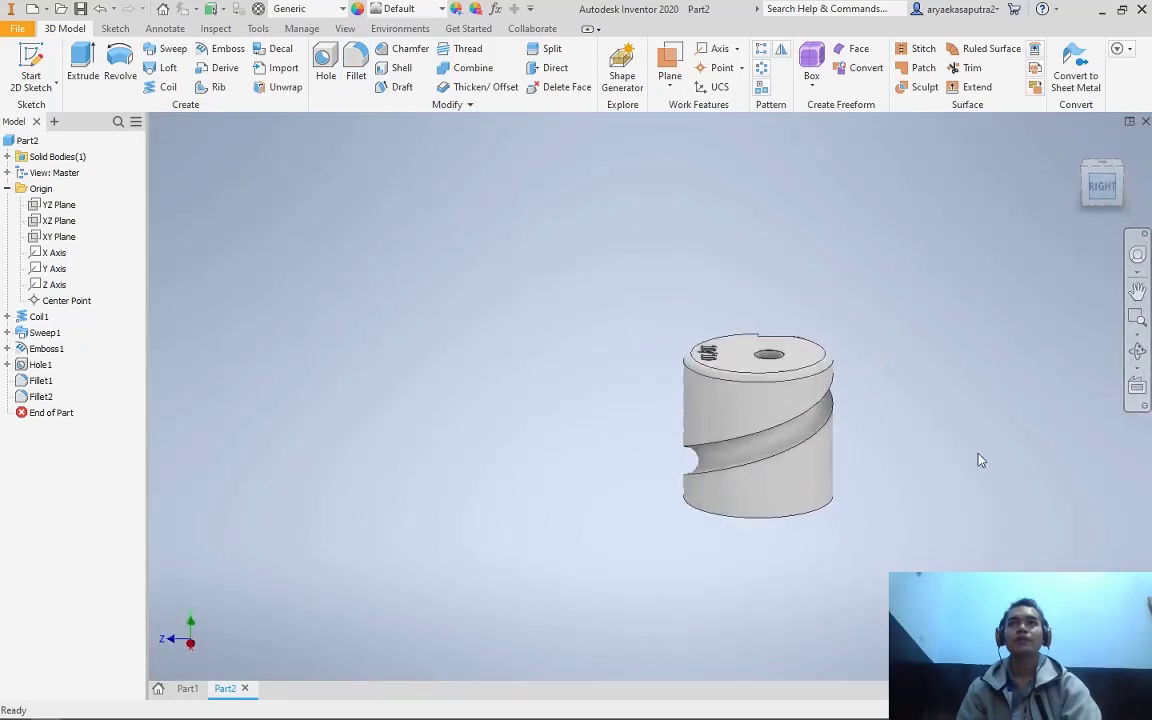
left_click(1097, 207)
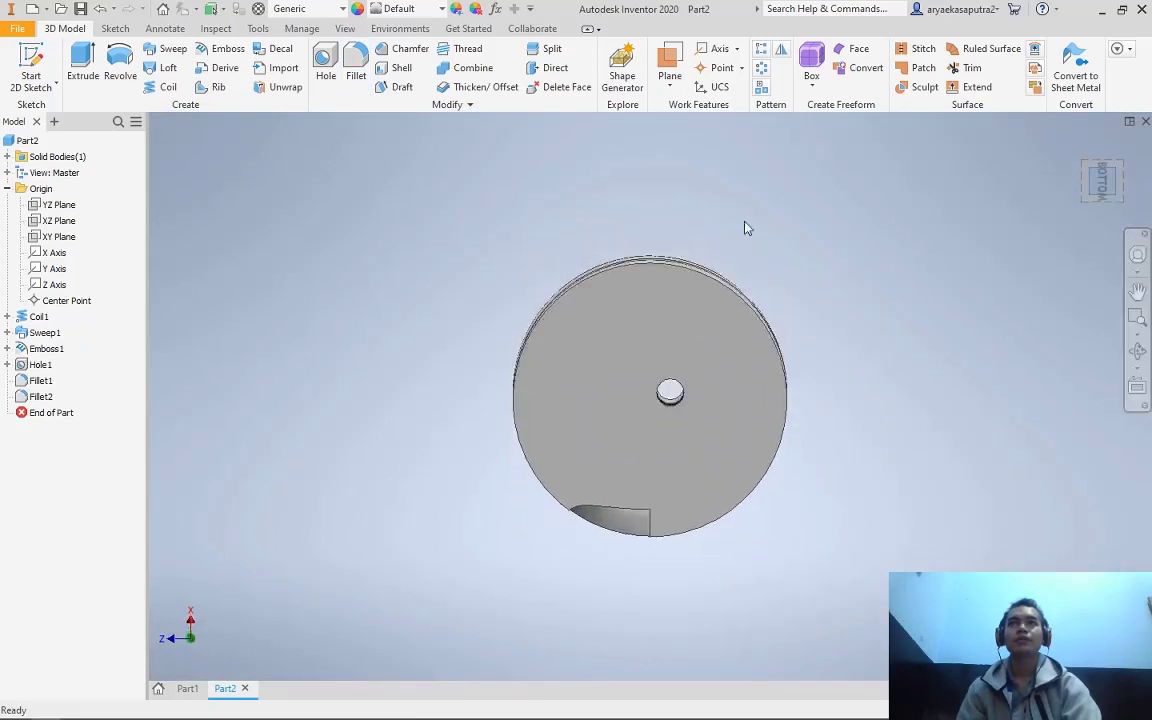
left_click(31, 67)
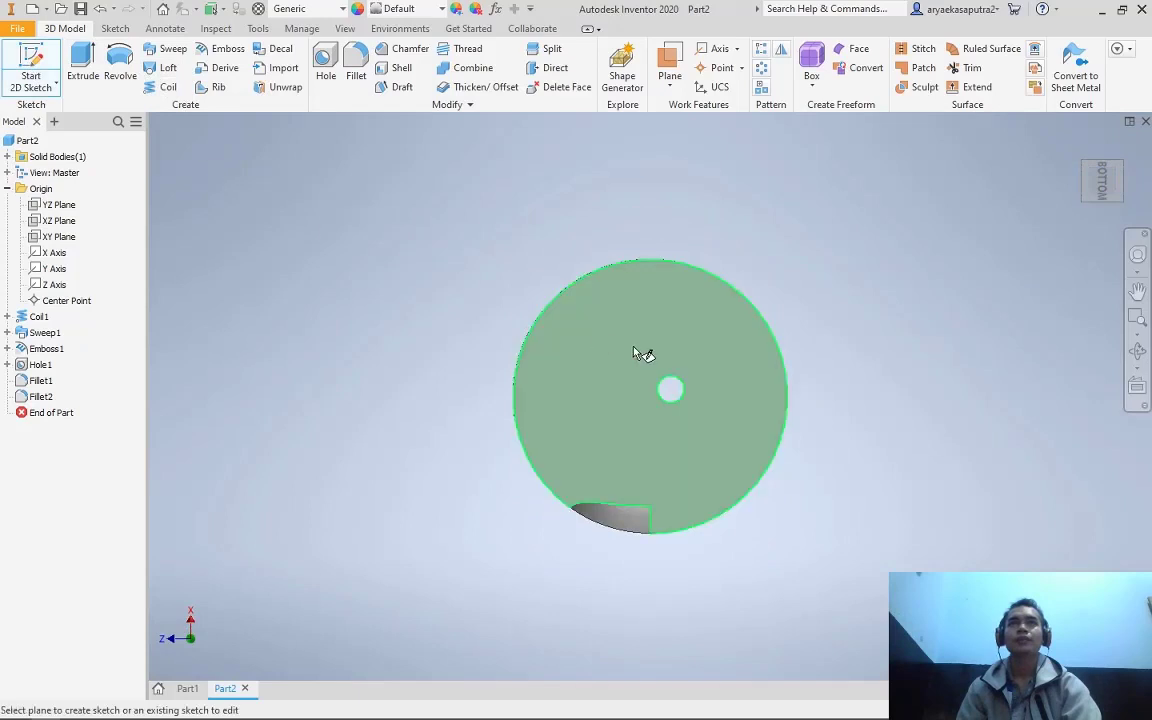
left_click(638, 352)
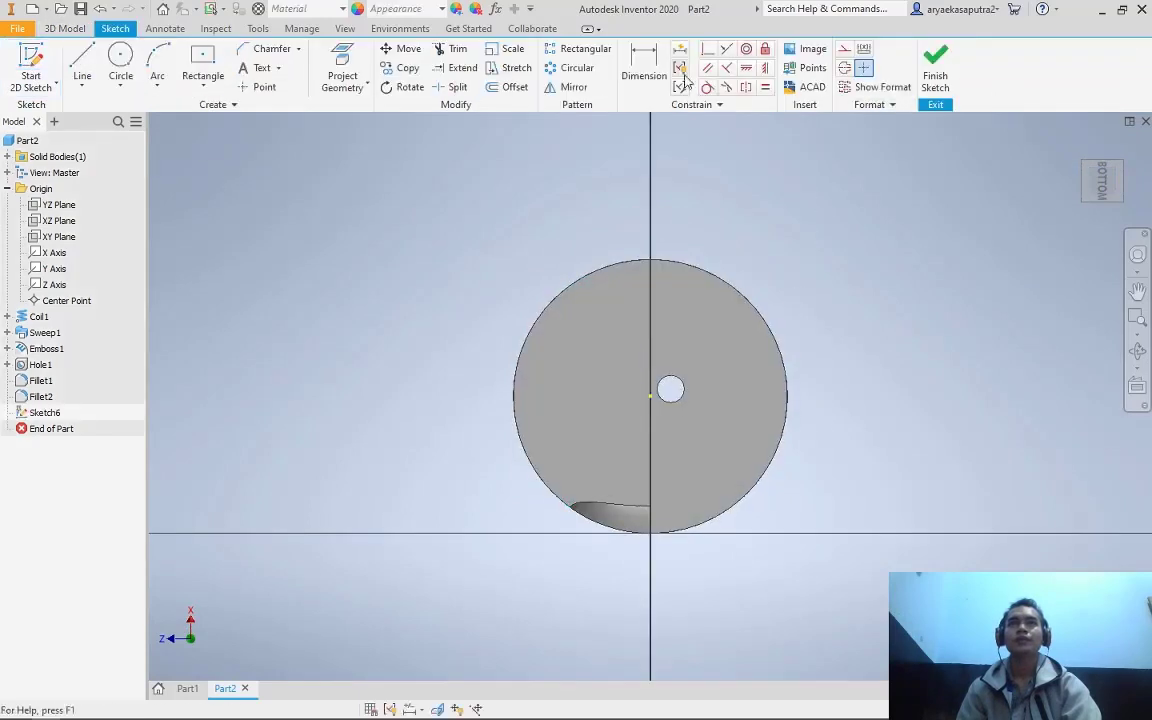
left_click(207, 80)
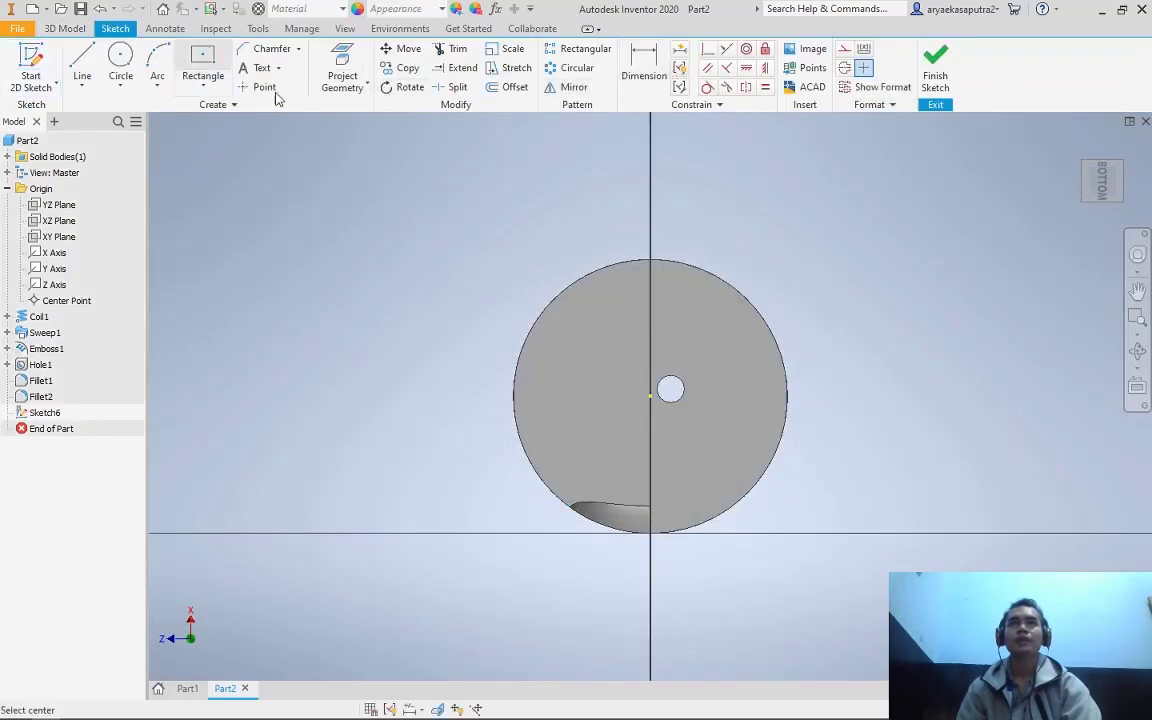
left_click(650, 396)
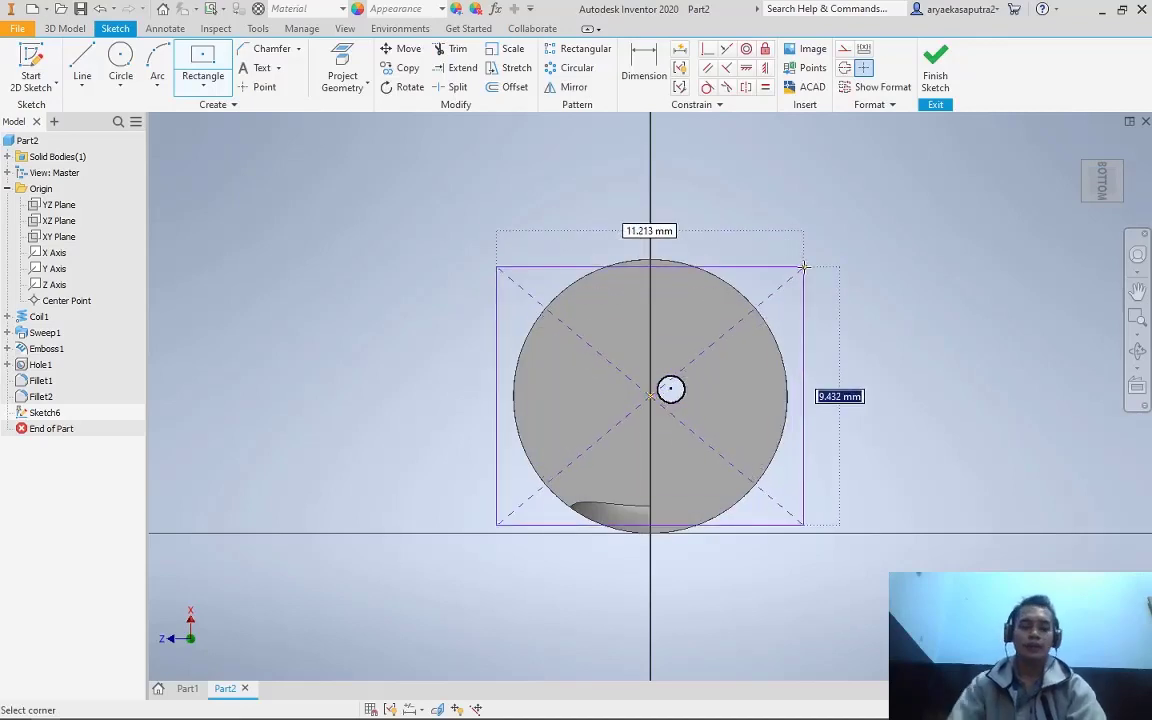
type("20")
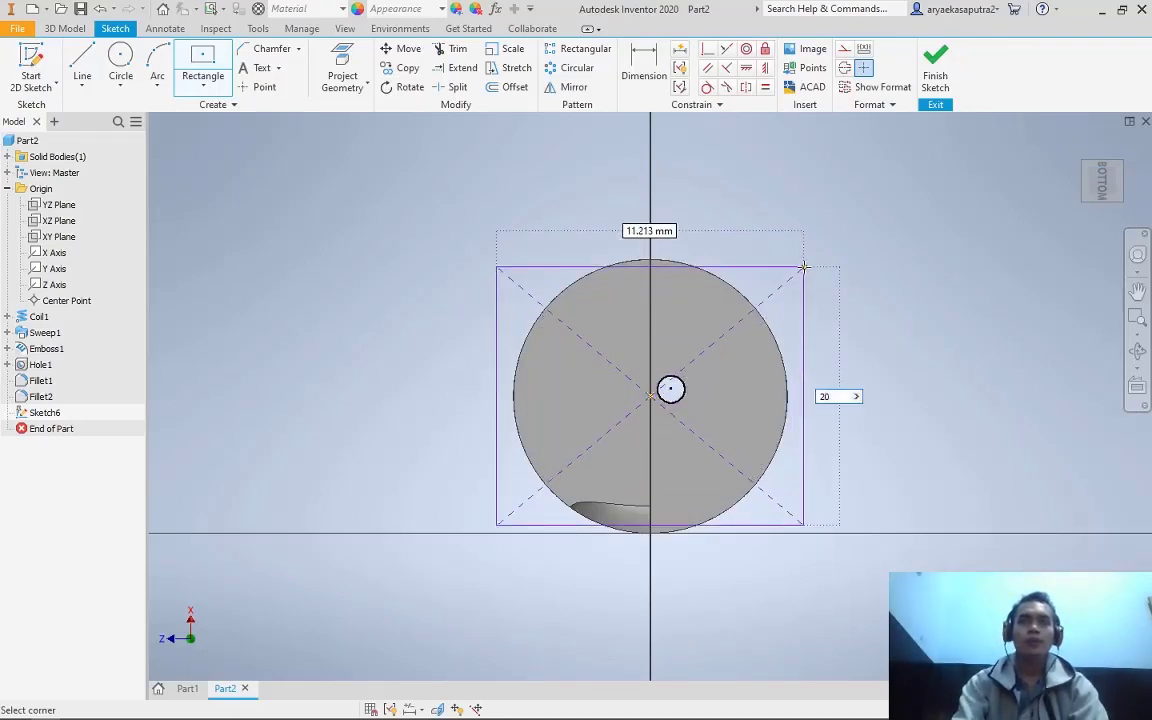
key("Tab")
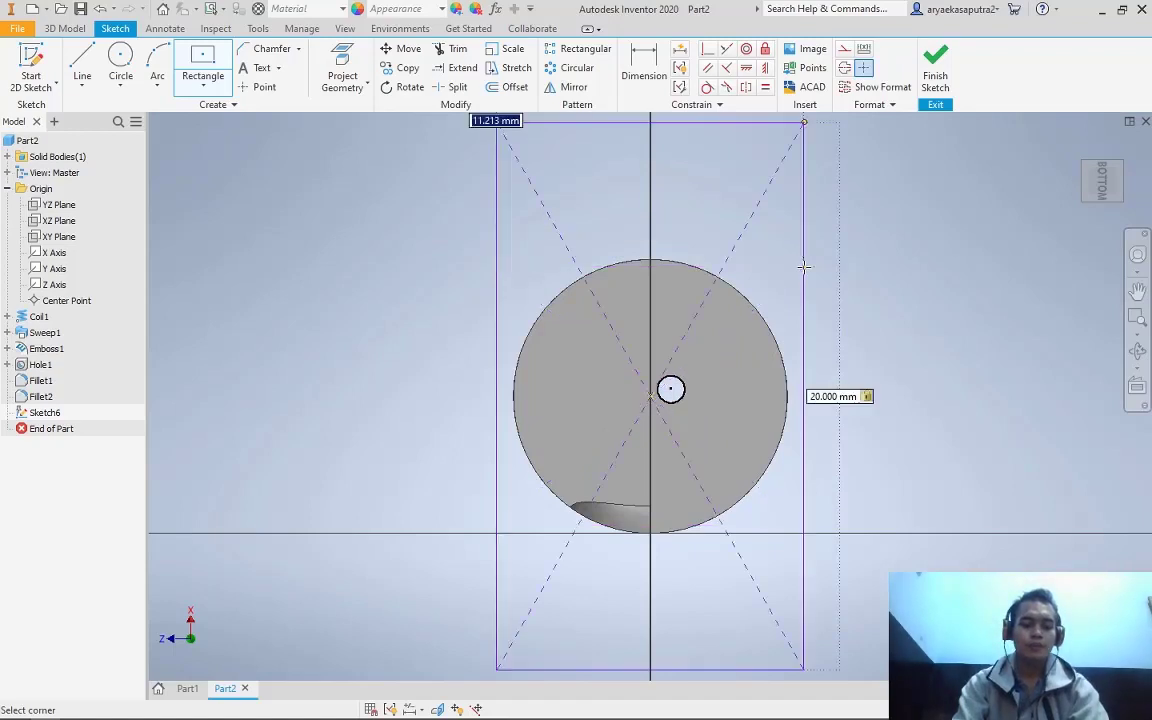
type("20")
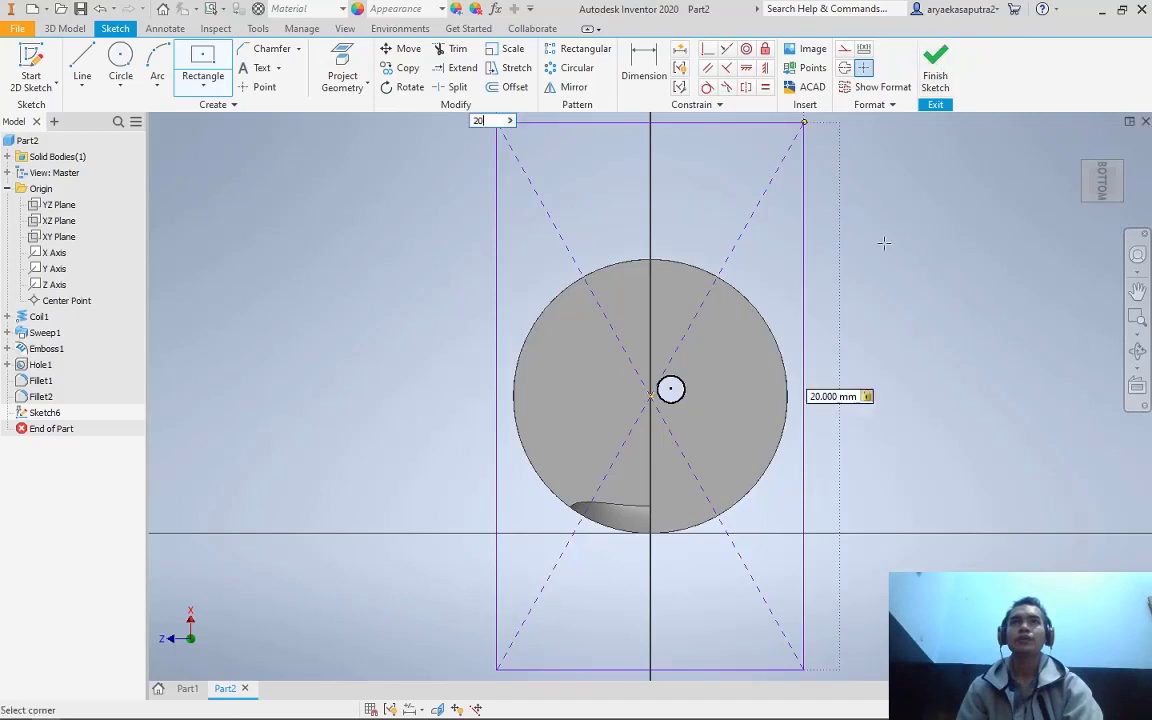
key("Return")
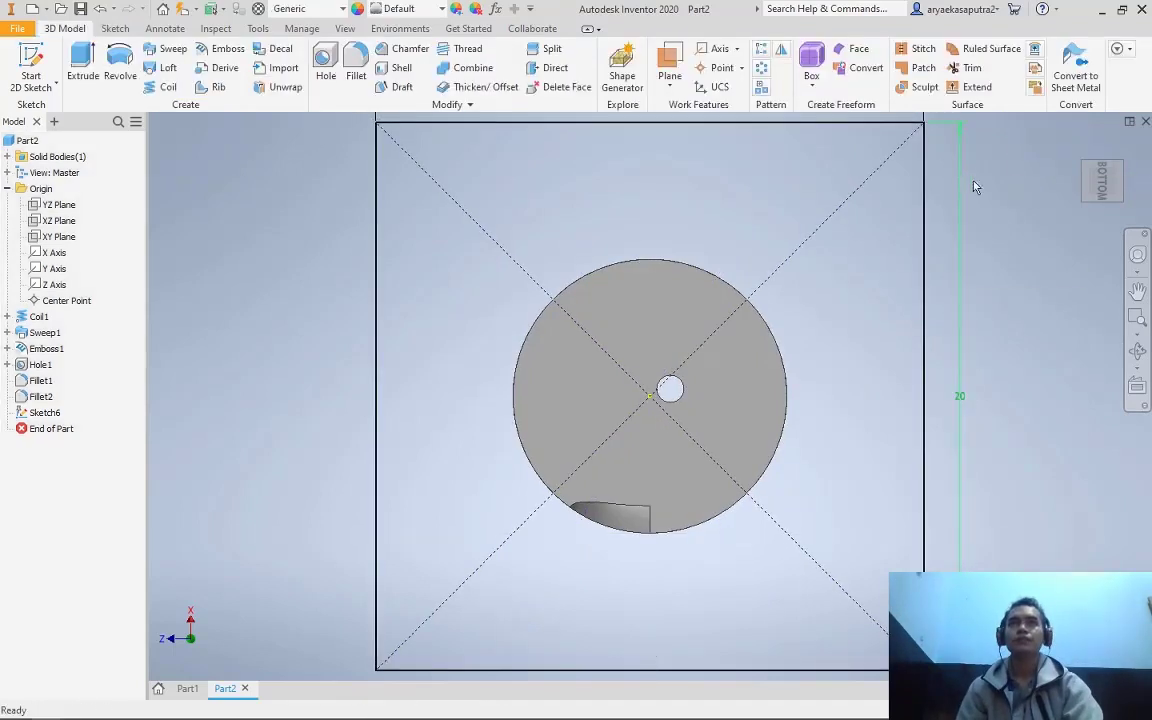
Extrude the 20 by 20 mm square profile 5 mm away from the cylinder, joining it as a base
left_click(1120, 166)
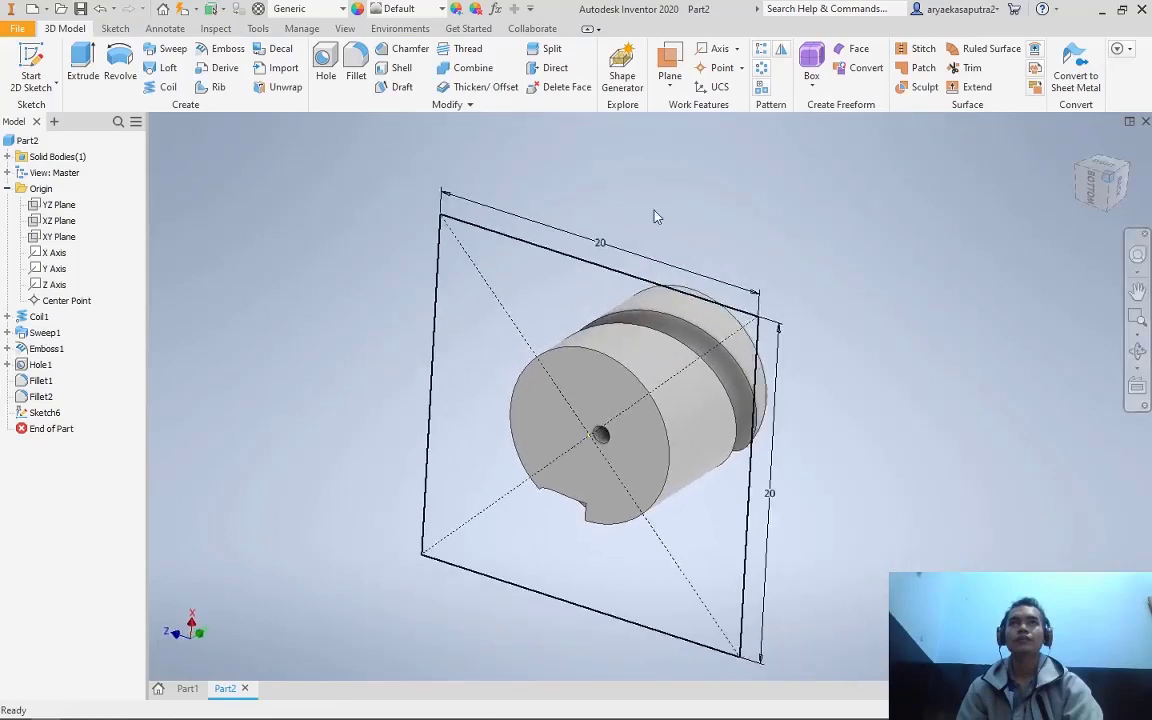
left_click(82, 65)
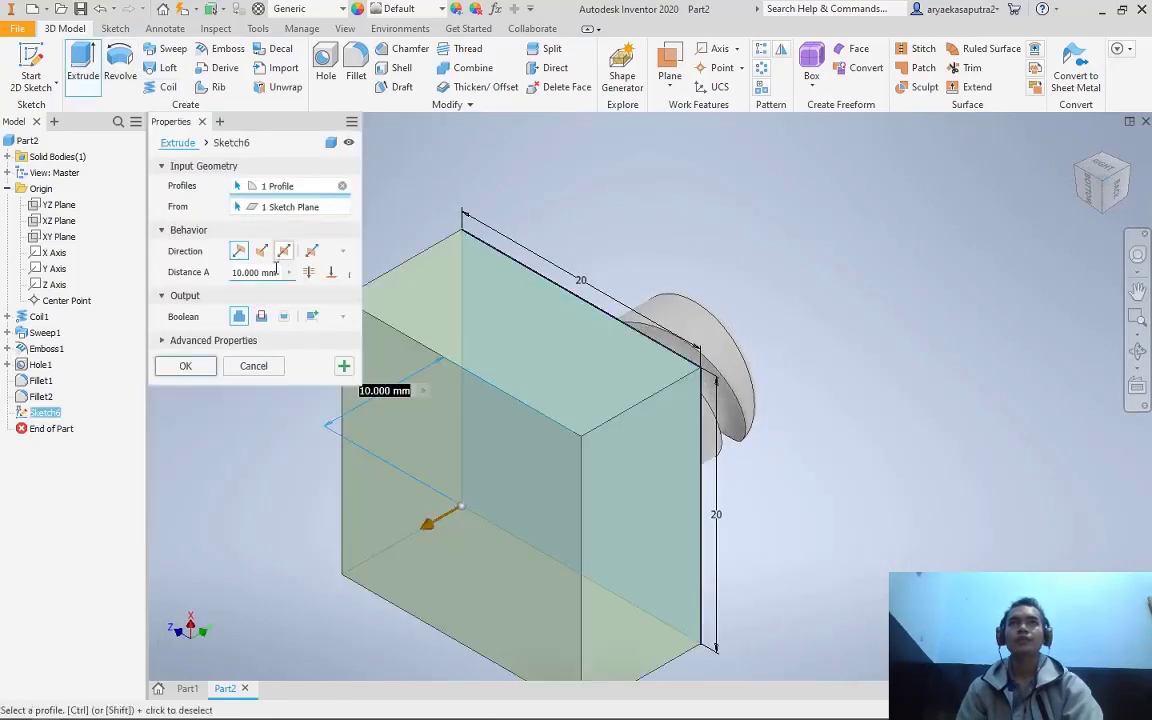
left_click(239, 273)
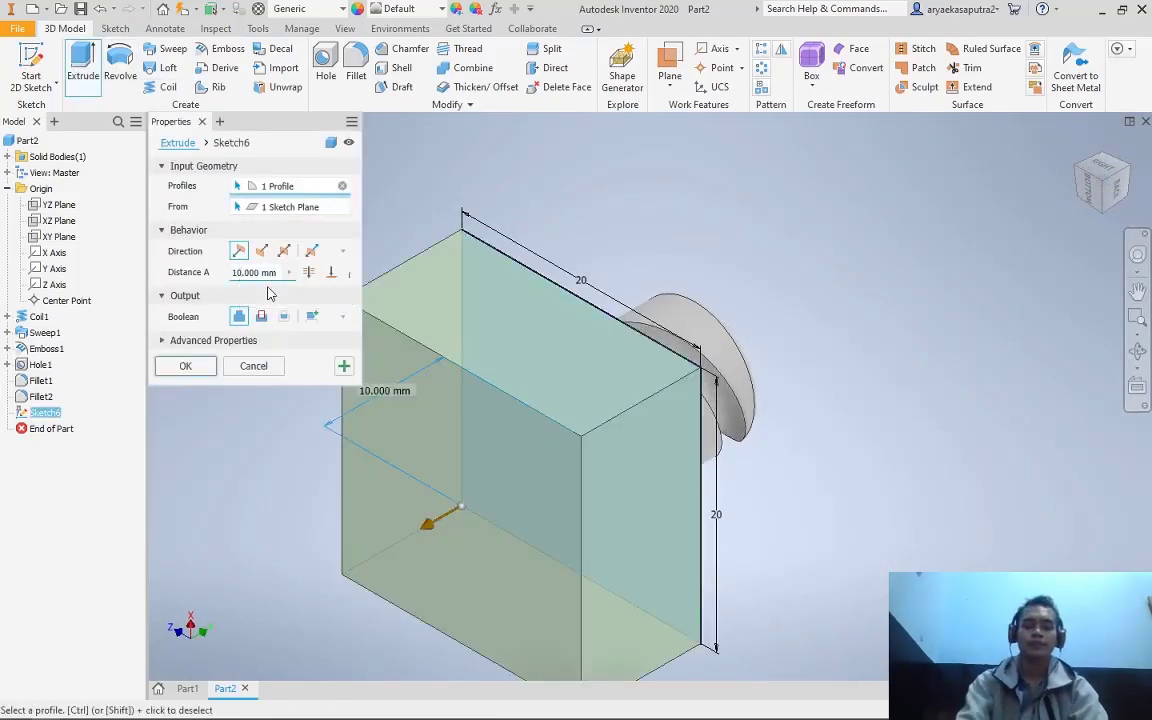
key("BackSpace")
key("BackSpace")
type("5")
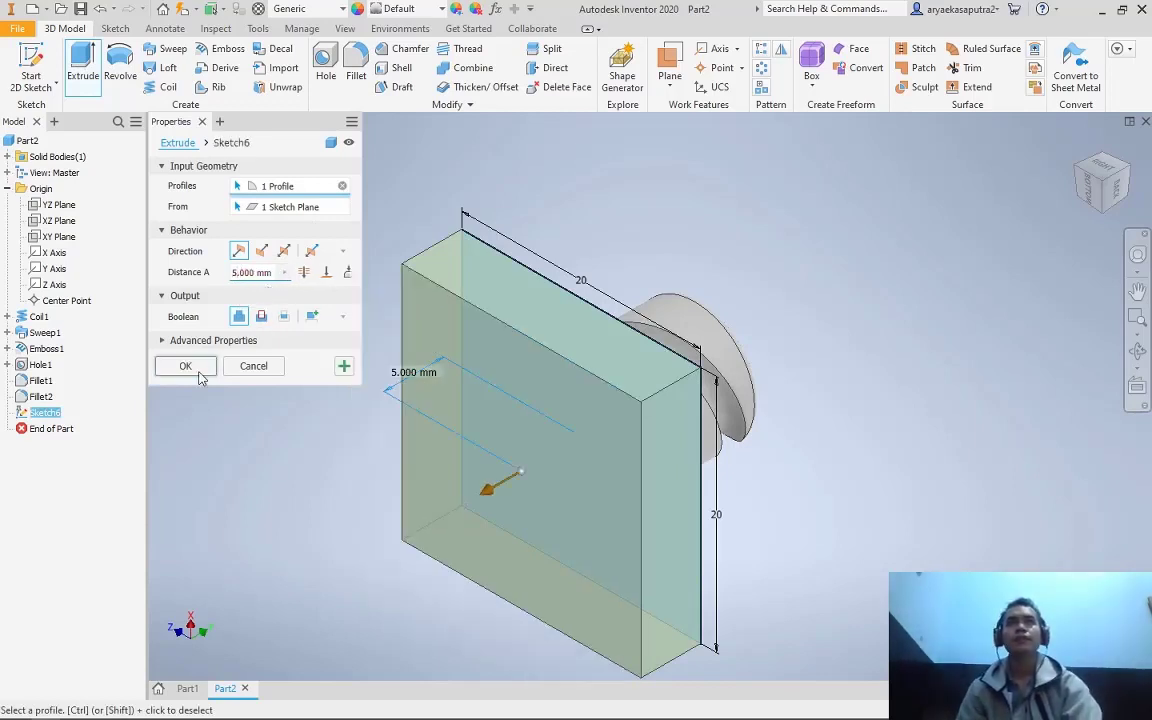
left_click(186, 366)
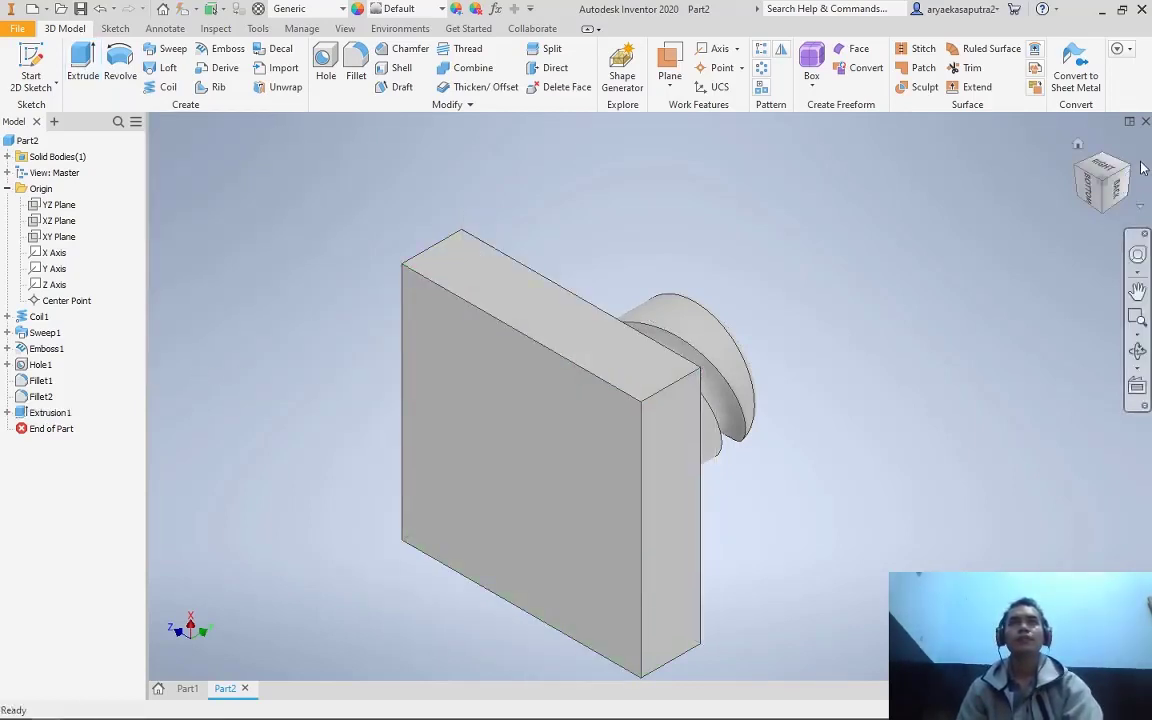
Set up a full round fillet with the base's large face around the cylinder as Side Face Set 1
left_click(1103, 168)
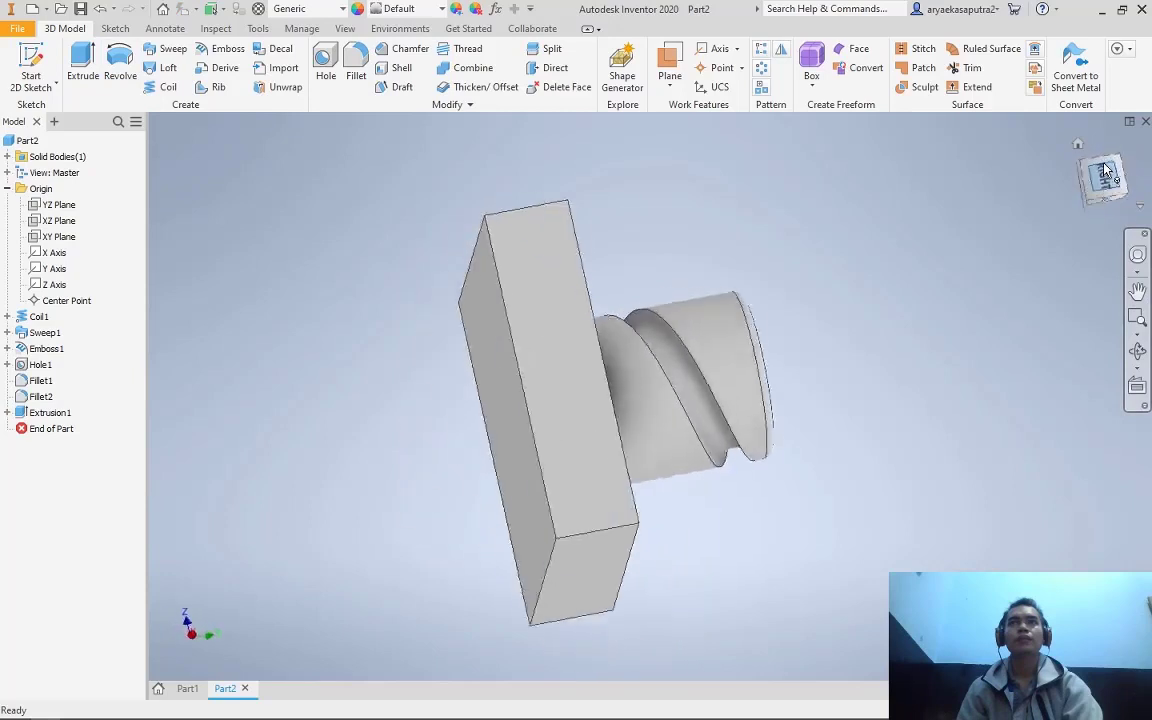
left_click(1128, 147)
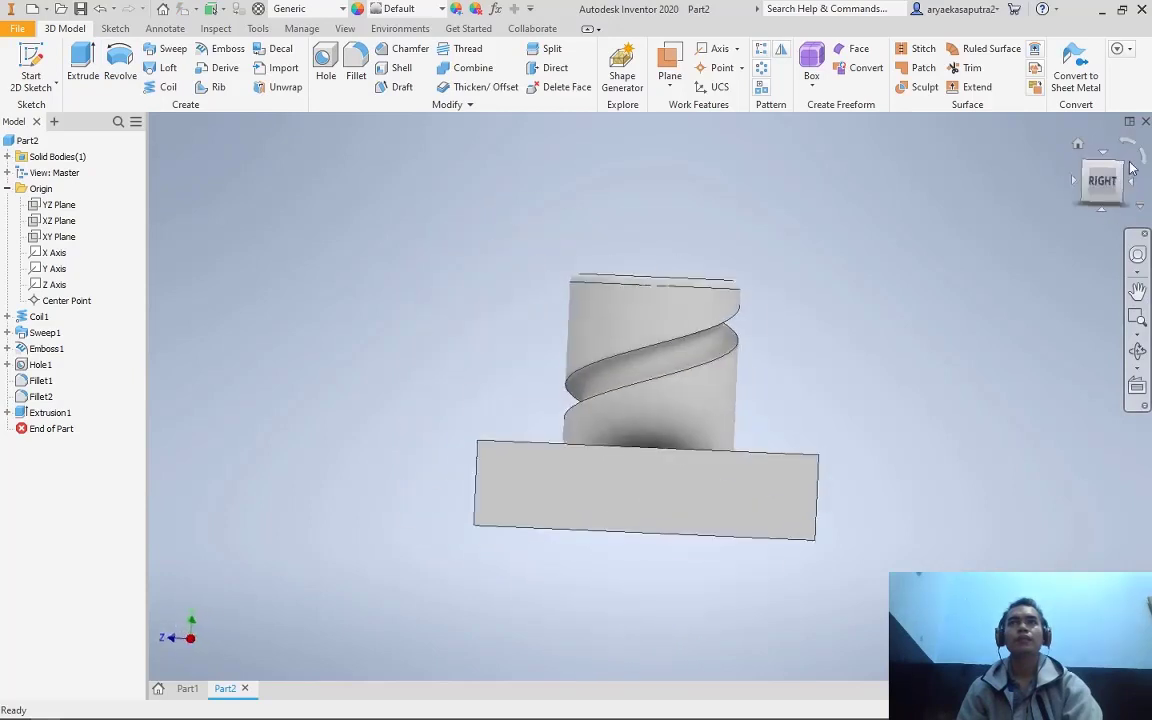
left_click(1108, 203)
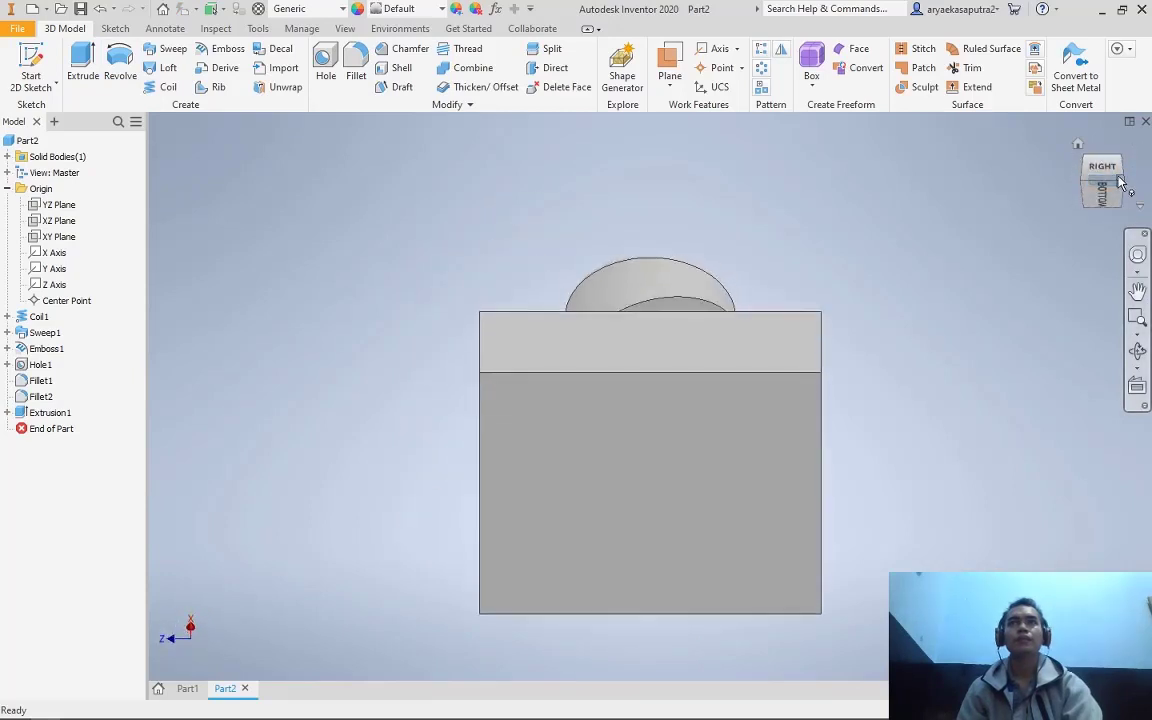
left_click(1120, 175)
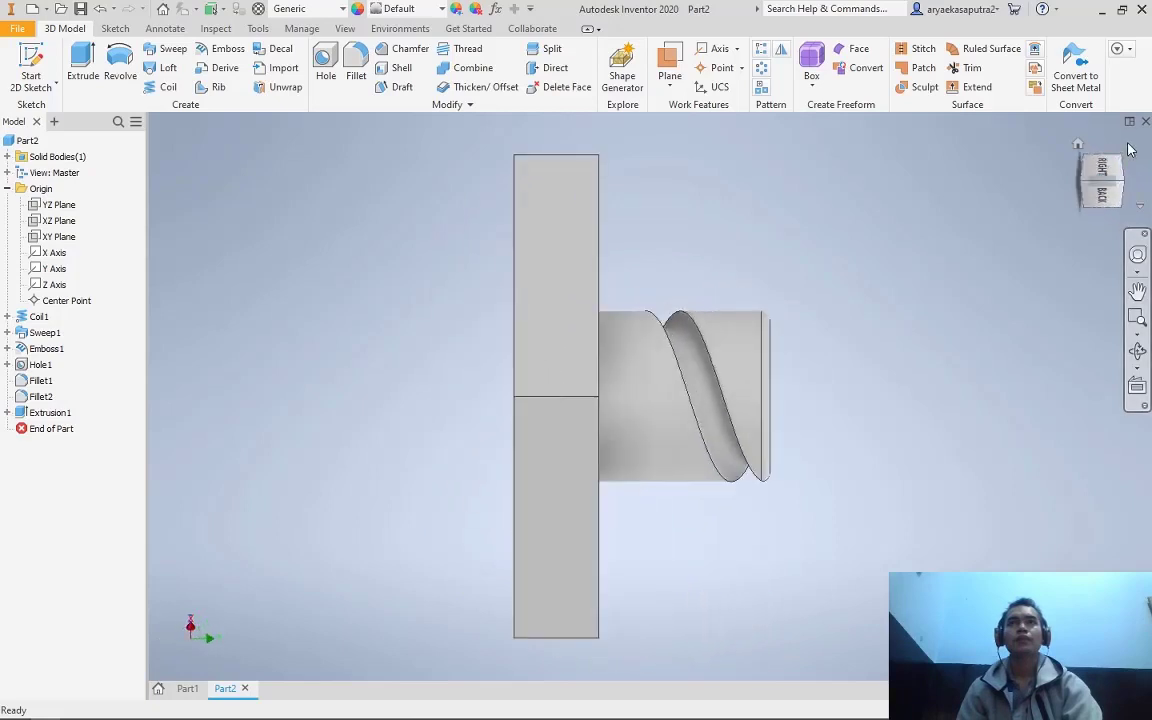
left_click(1106, 172)
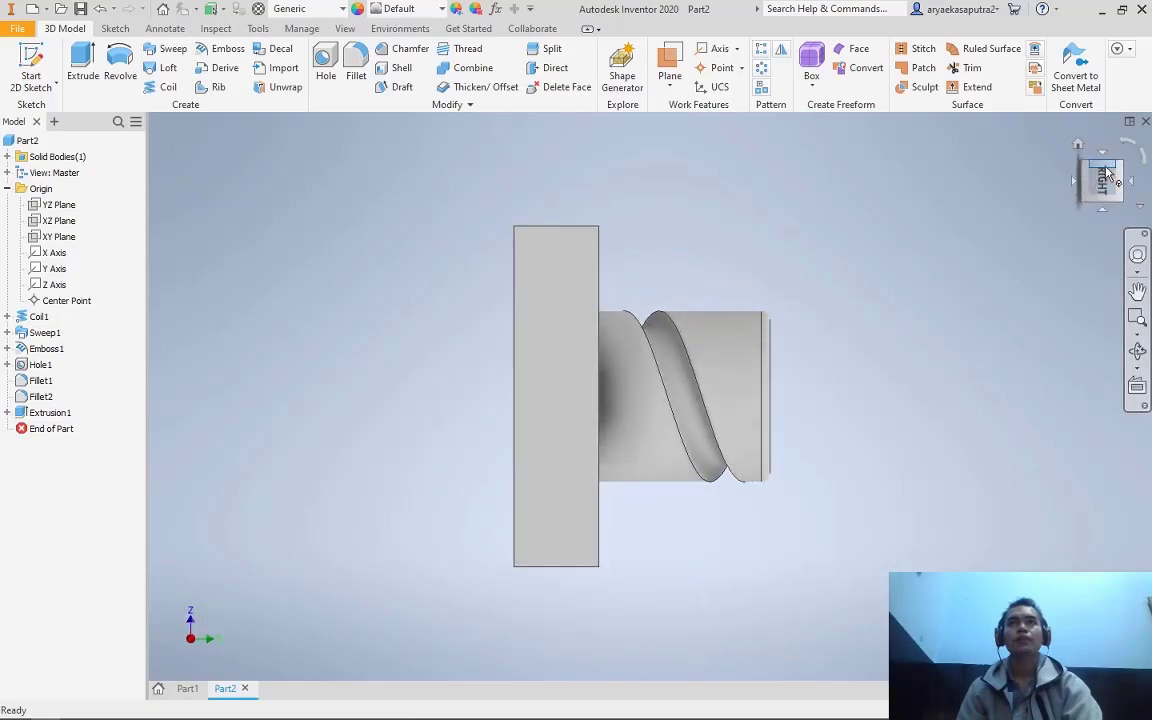
left_click(1129, 149)
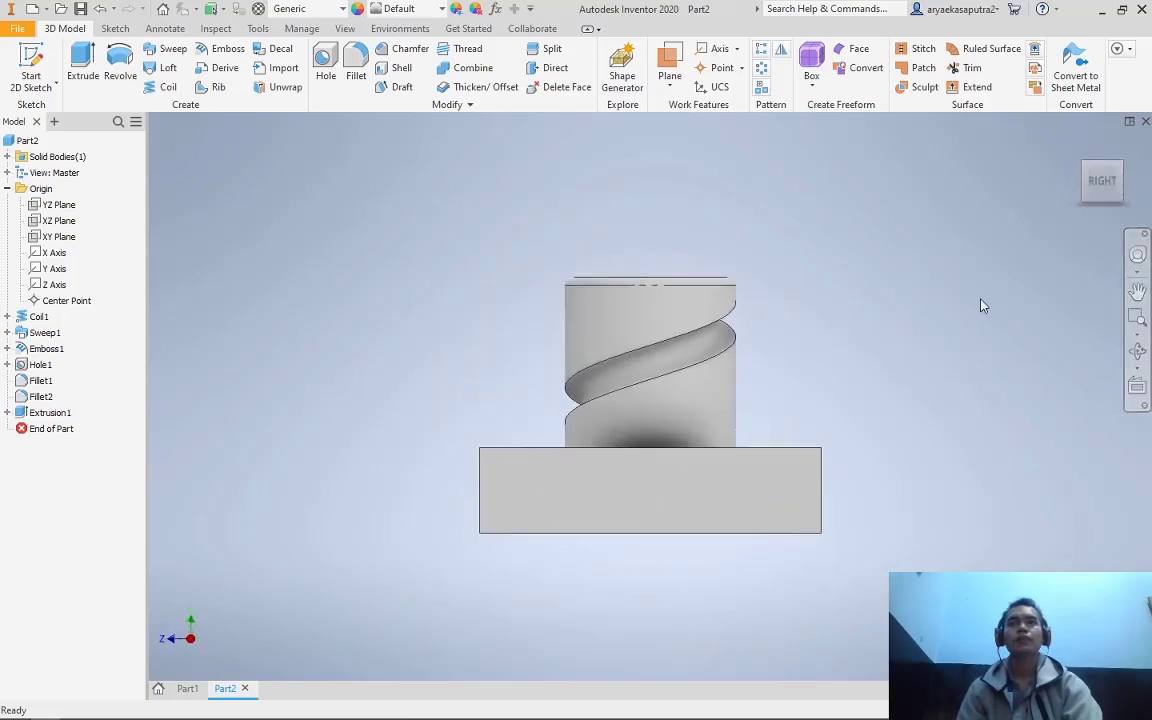
left_click(357, 80)
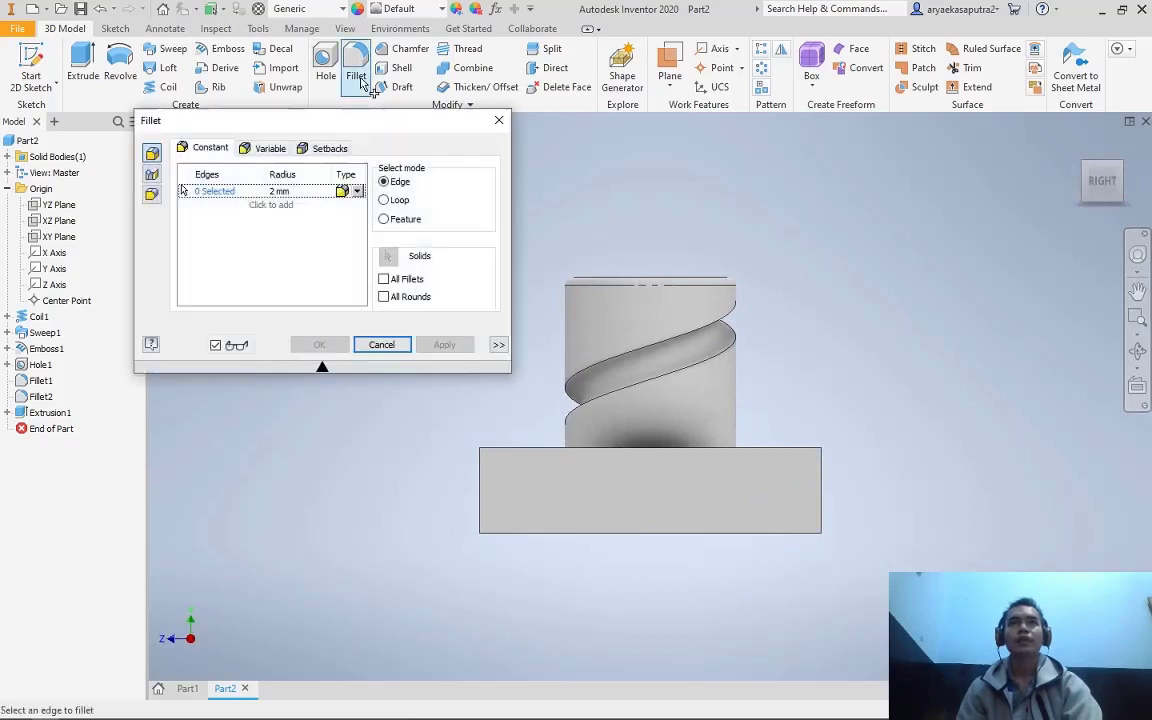
left_click(152, 196)
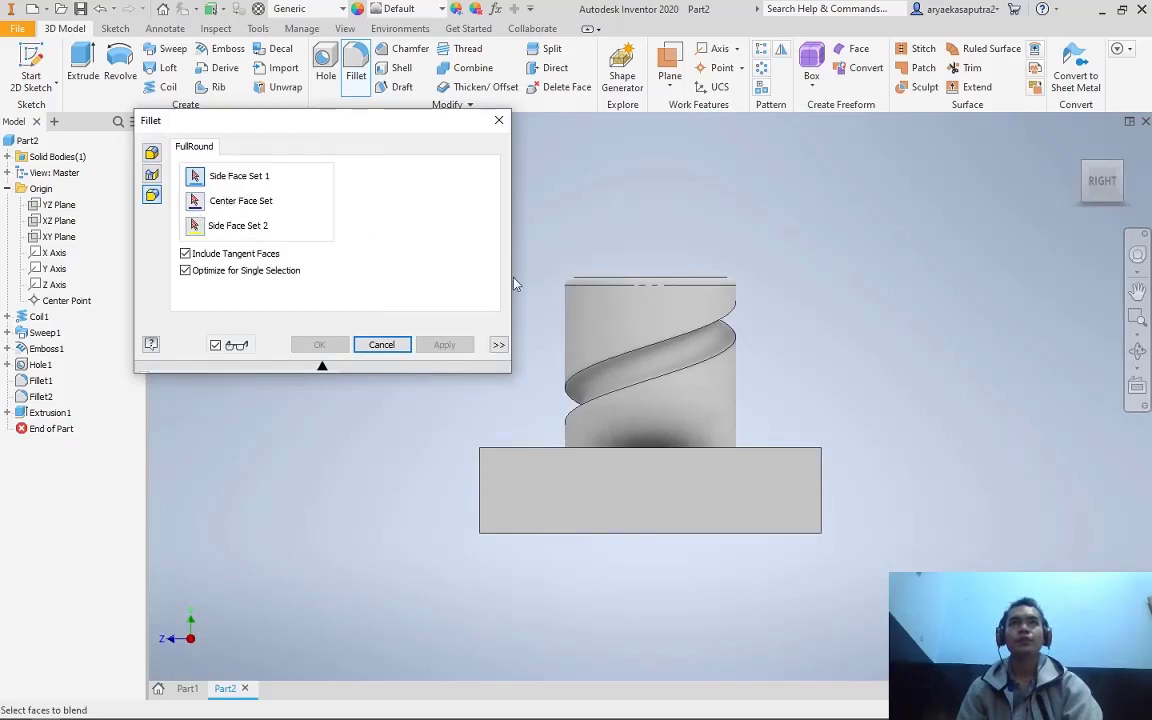
left_click(1104, 168)
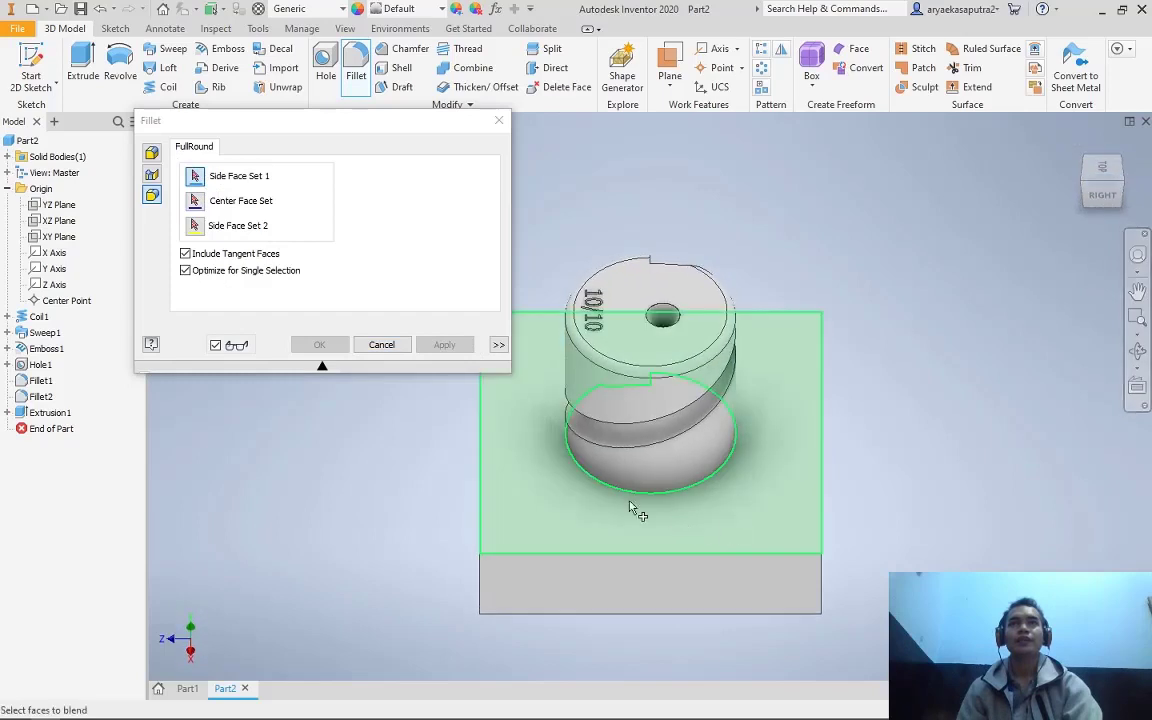
left_click(1102, 192)
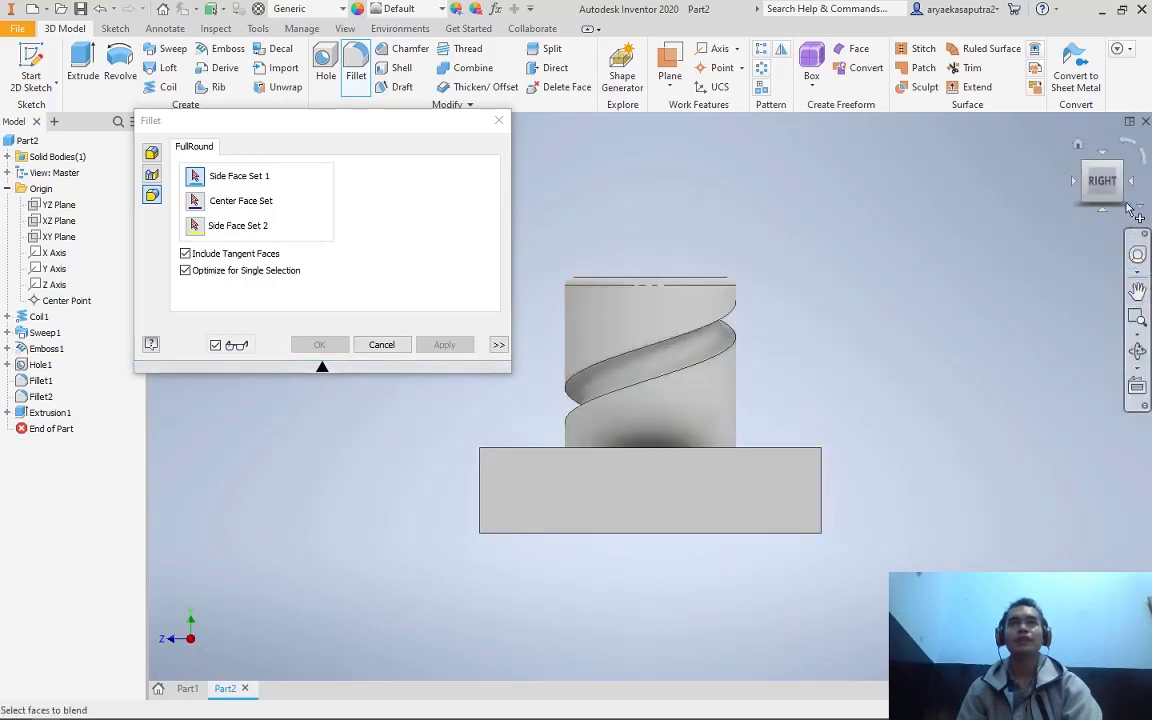
left_click(1103, 208)
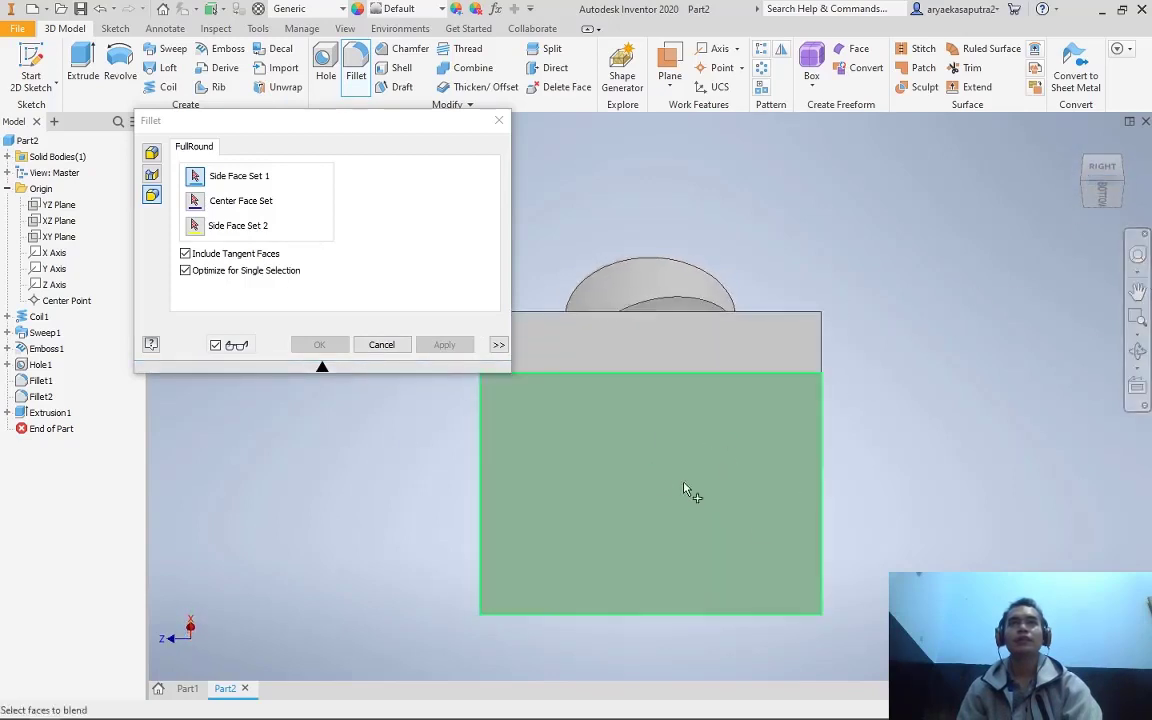
left_click(1080, 178)
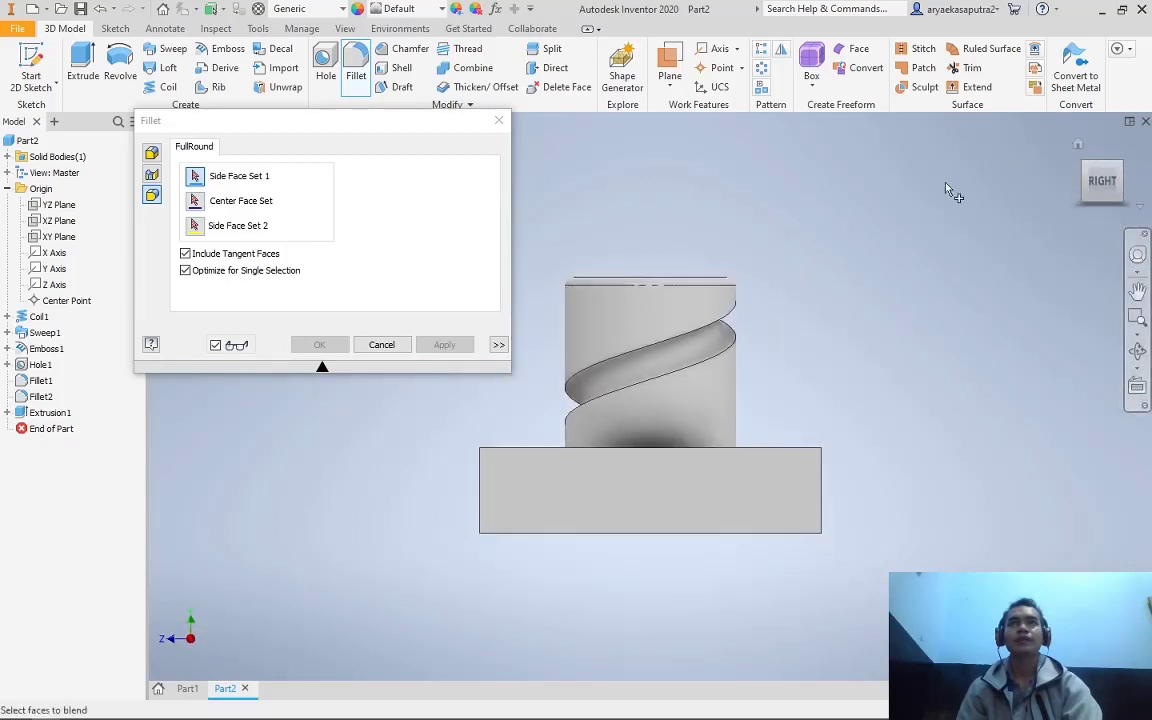
left_click(1102, 163)
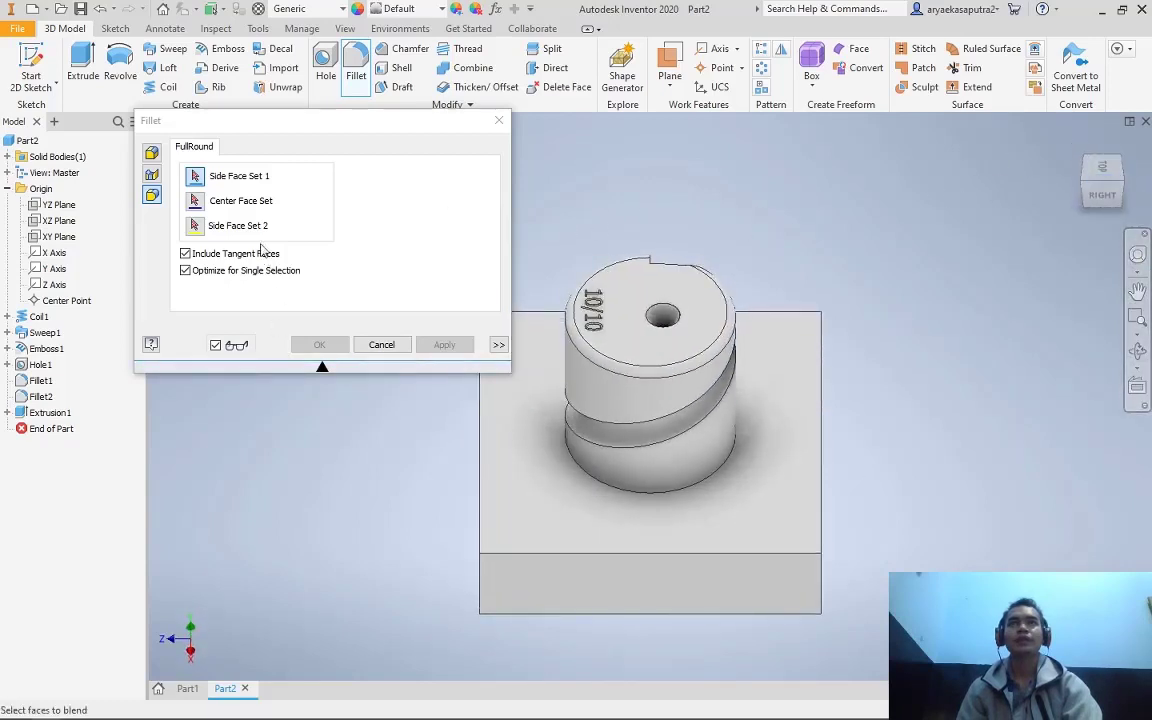
left_click(538, 522)
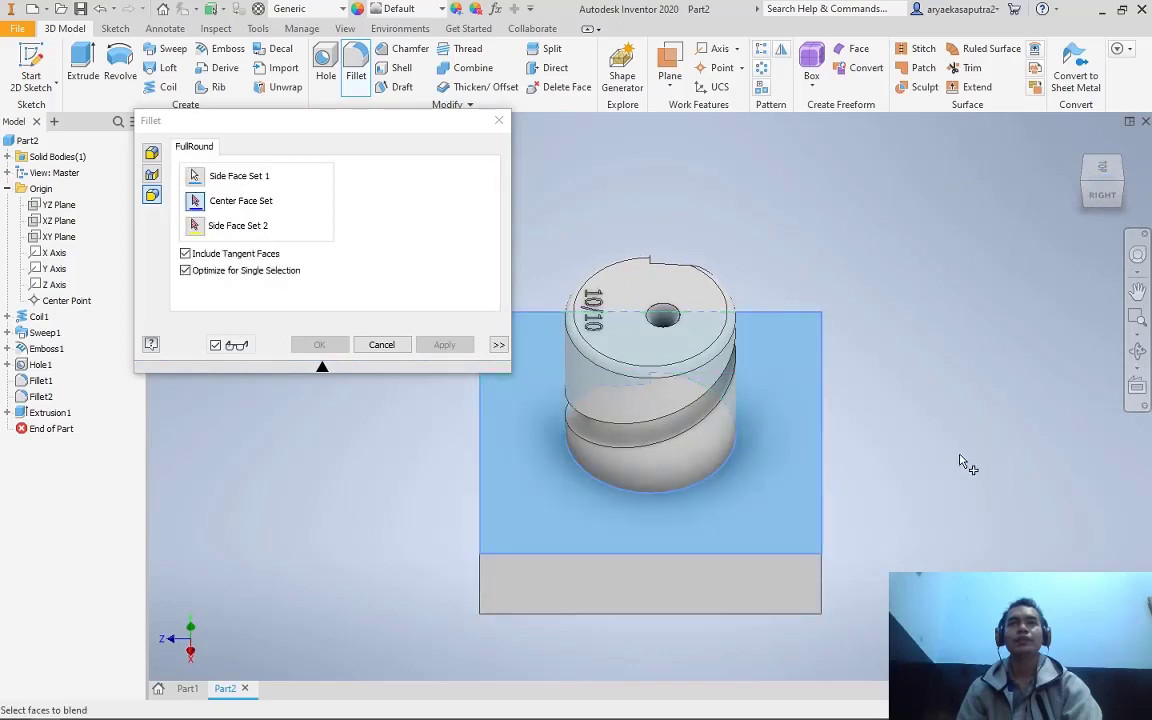
Assign the base's narrow right side as the center face and its underside as Side Face Set 2, and apply the full round fillet
left_click(1097, 190)
left_click(1097, 190)
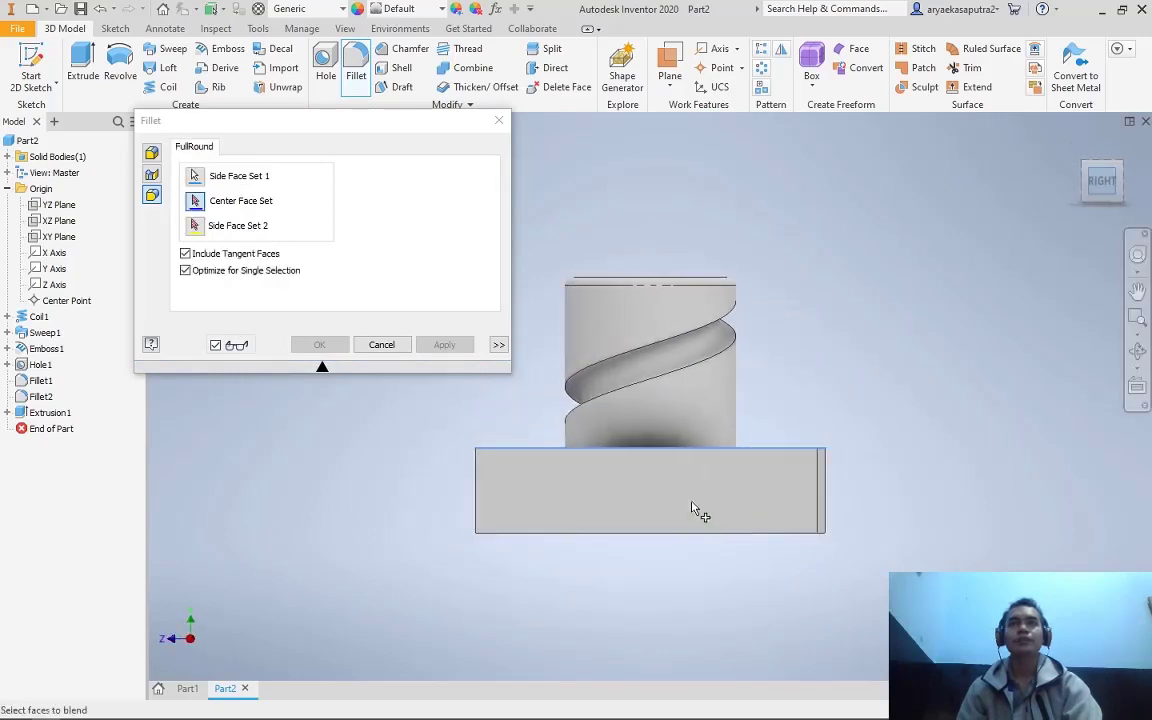
left_click(762, 527)
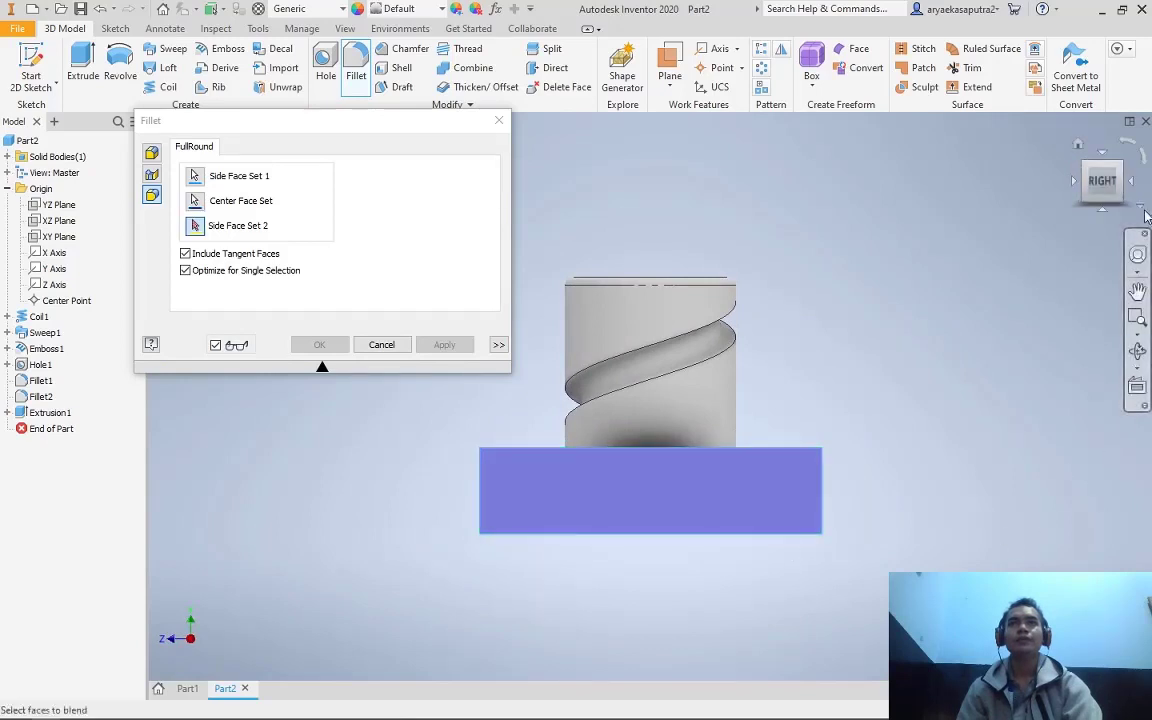
left_click(1109, 200)
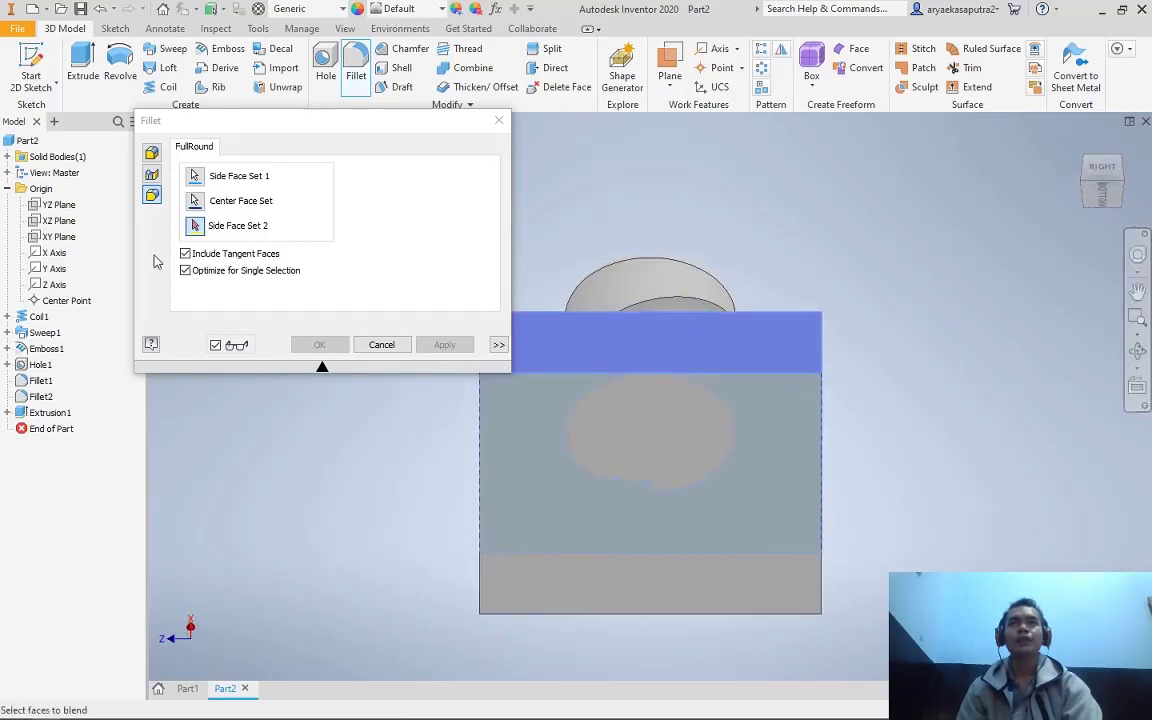
left_click(668, 440)
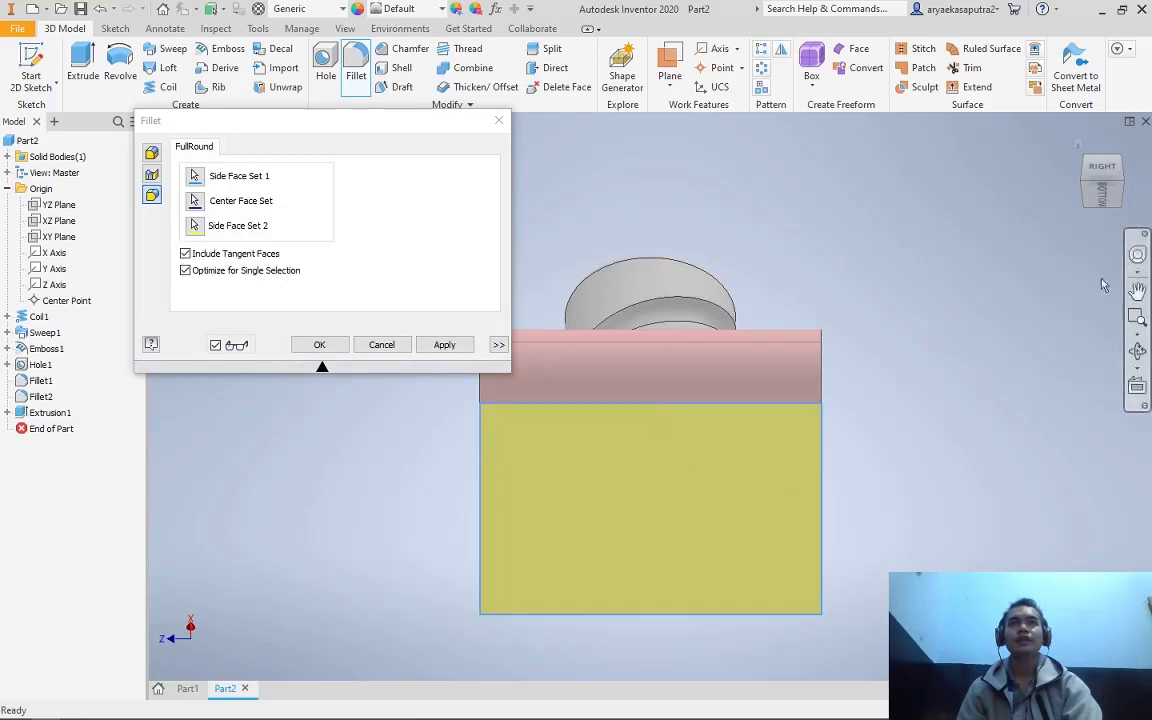
left_click(1120, 165)
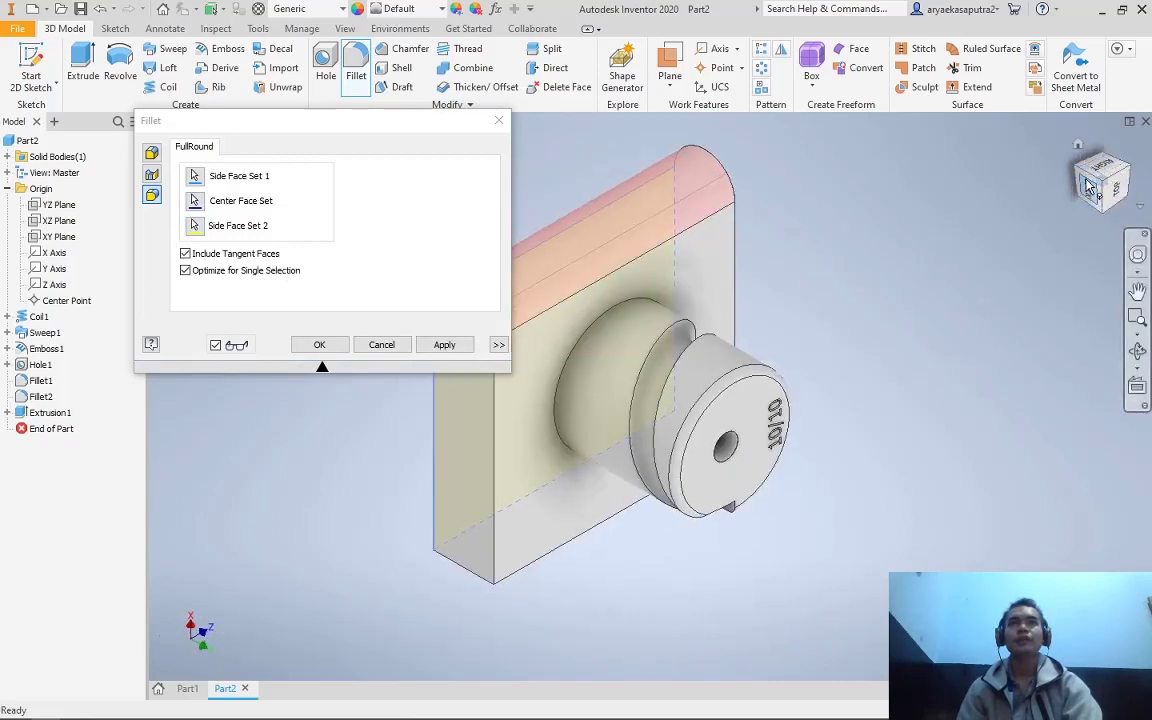
left_click(1090, 188)
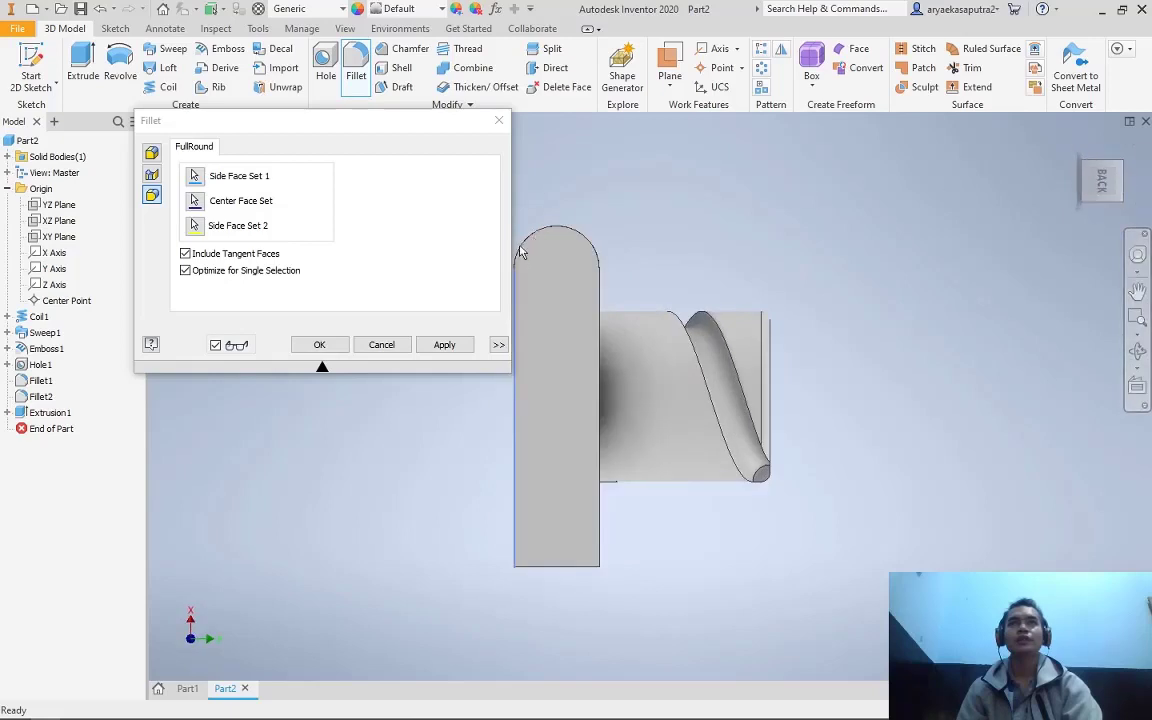
left_click(319, 345)
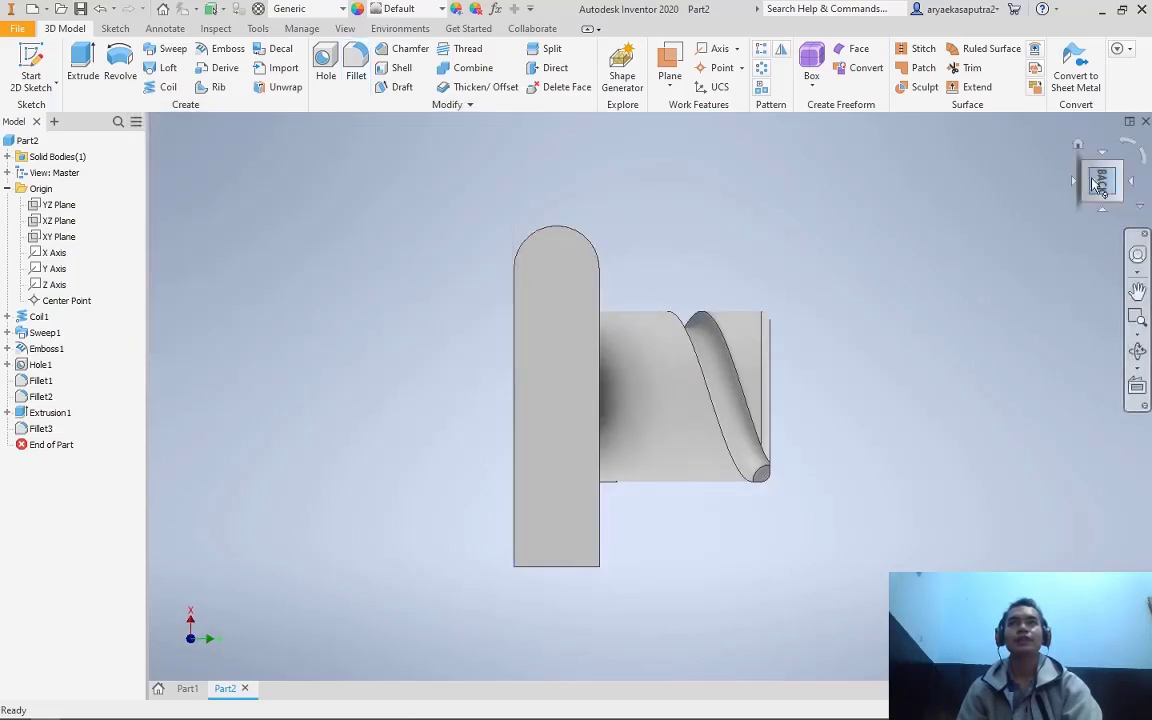
Compare the Chamfer tool's distance, distance-and-angle and two-distances methods with the base seen from the front
left_click(1123, 145)
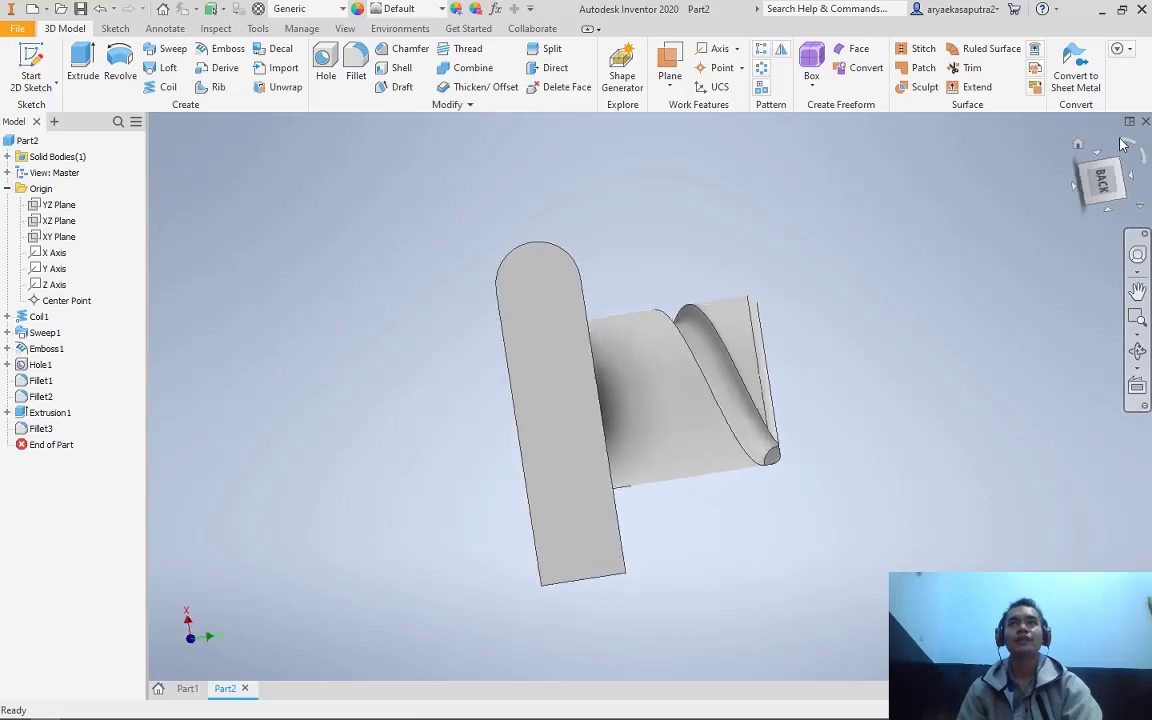
left_click(1088, 185)
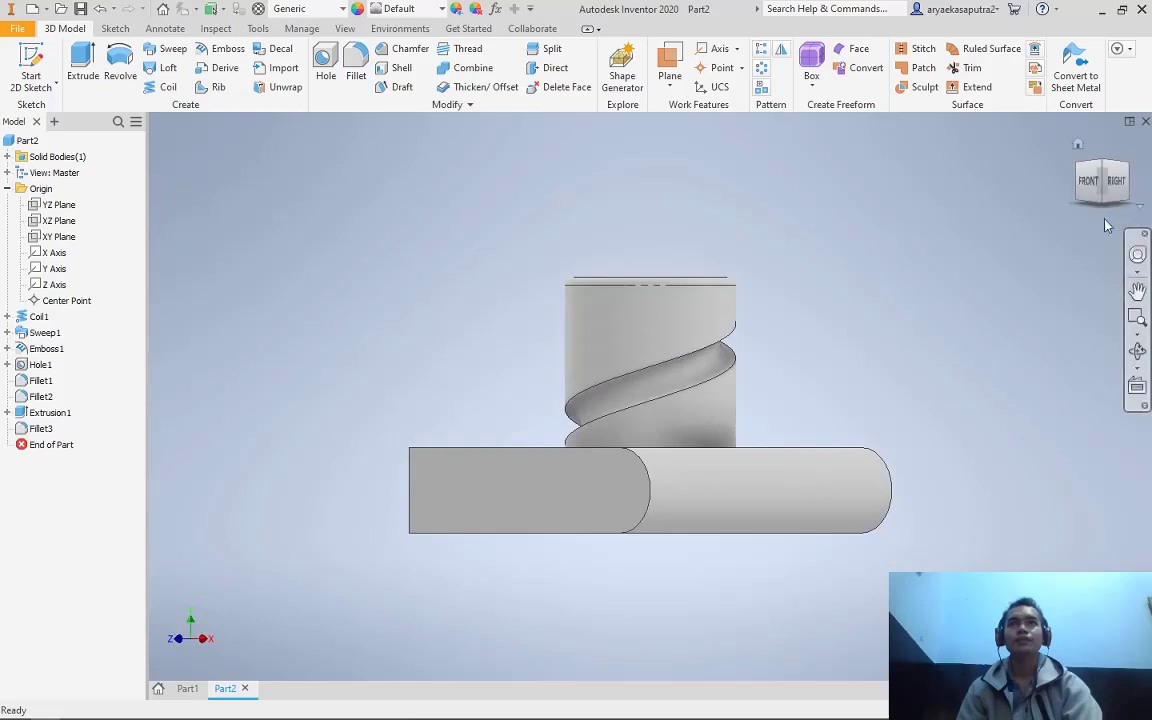
left_click(1092, 195)
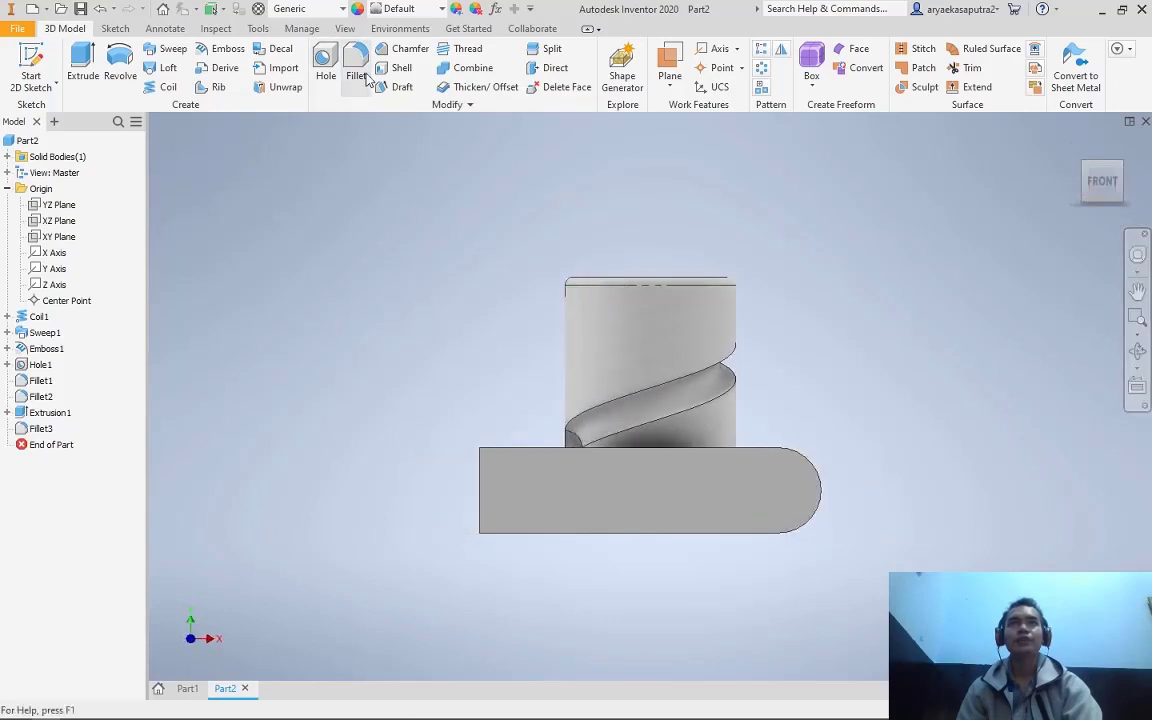
left_click(360, 76)
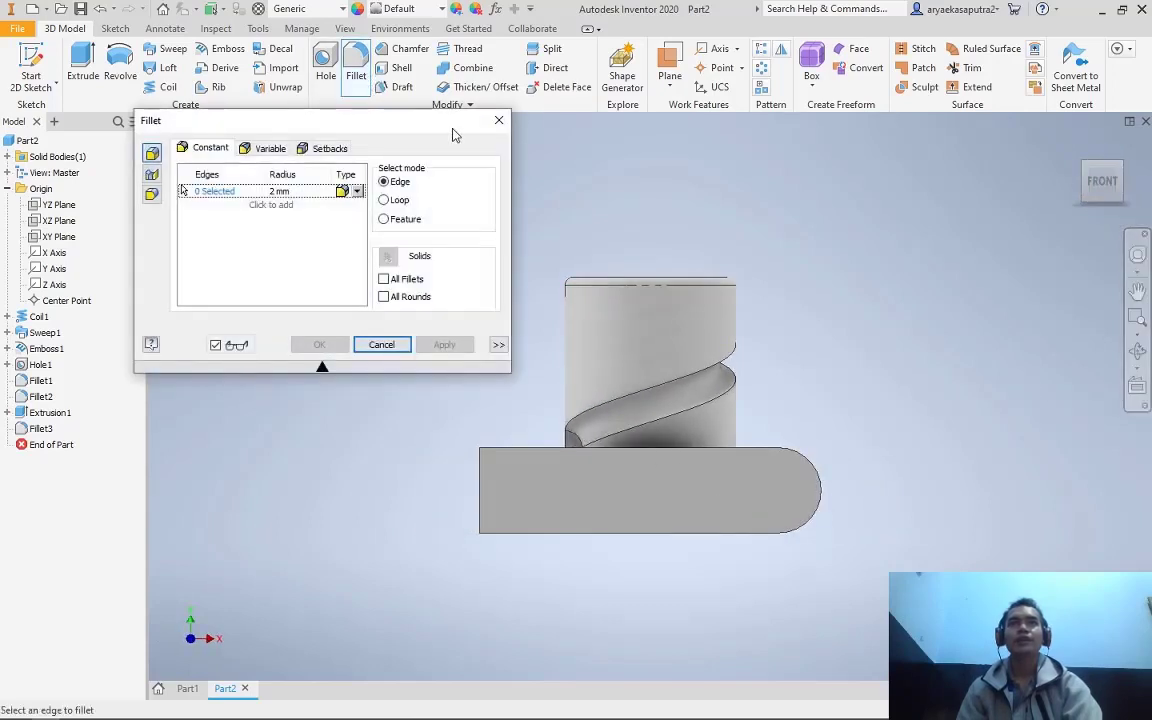
left_click(402, 50)
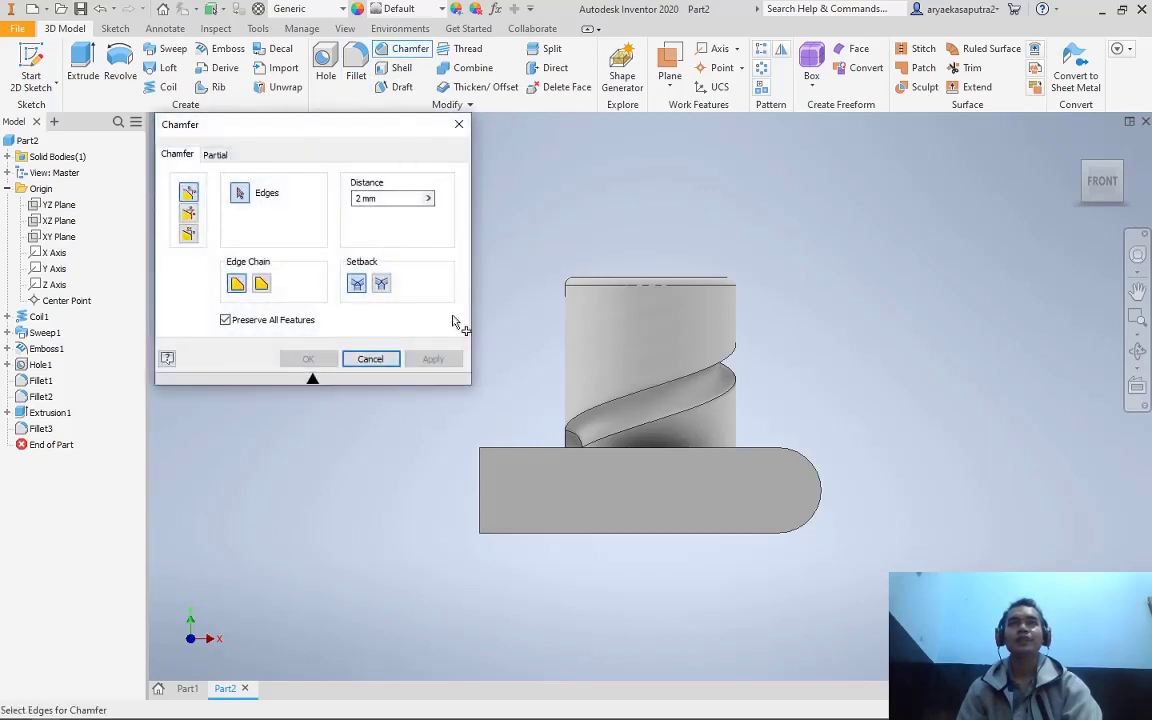
left_click(189, 213)
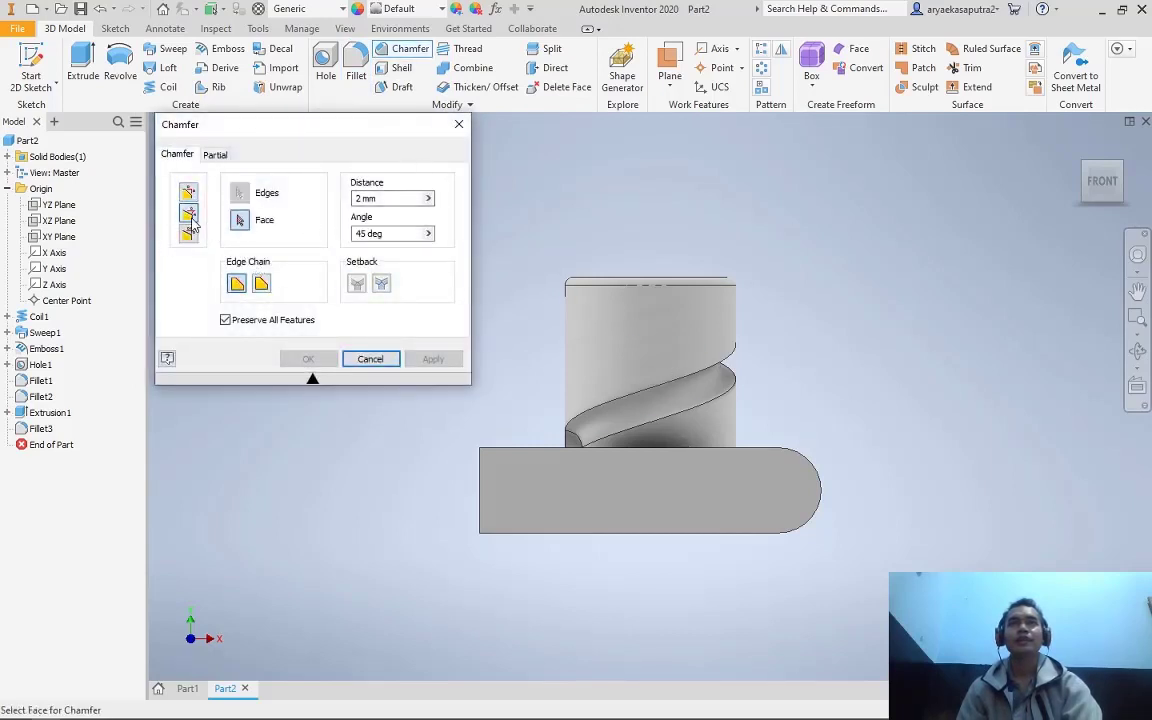
left_click(189, 194)
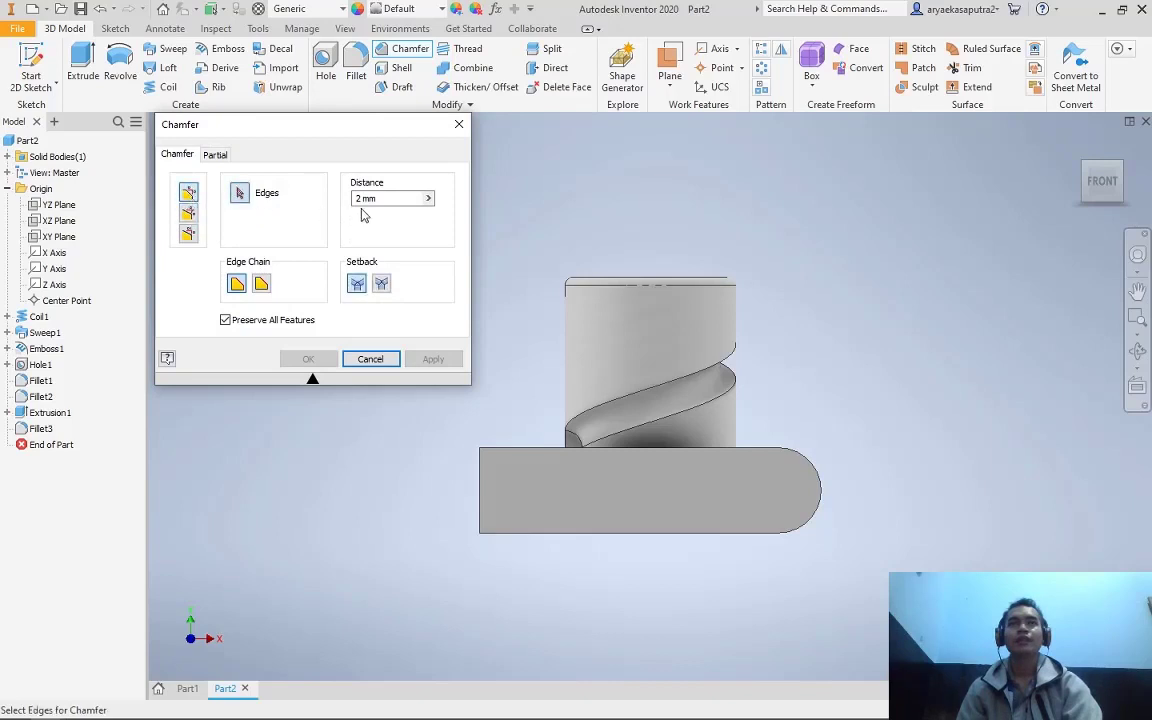
left_click(189, 213)
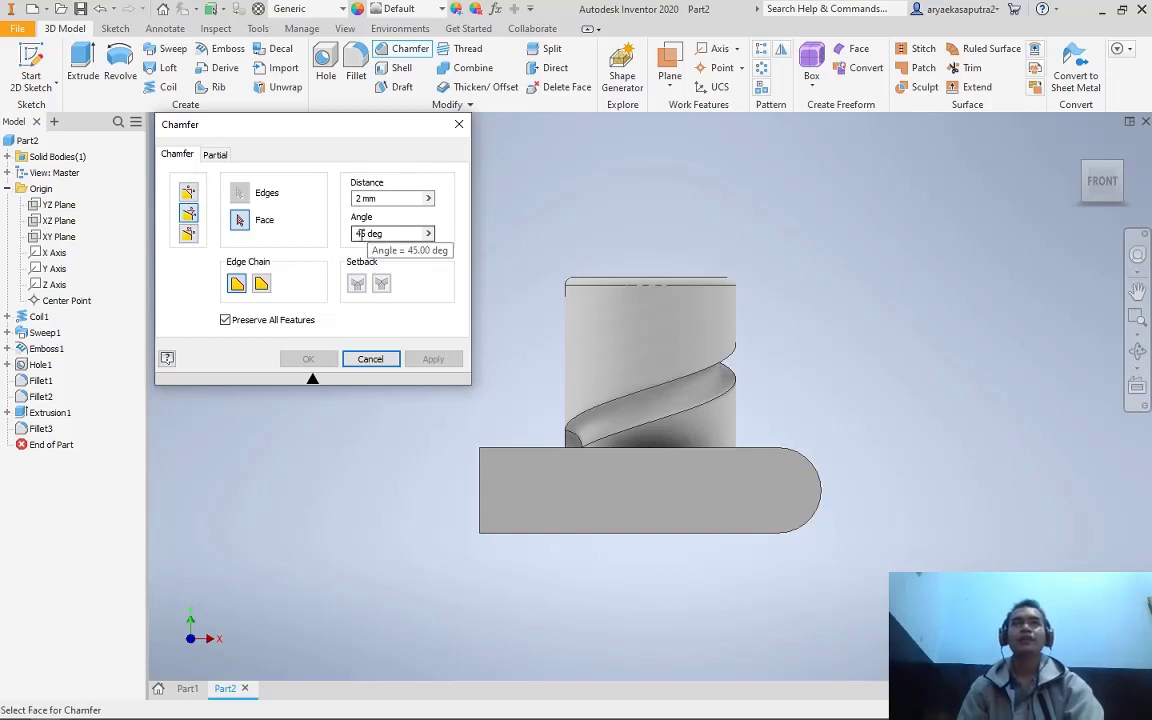
left_click(392, 234)
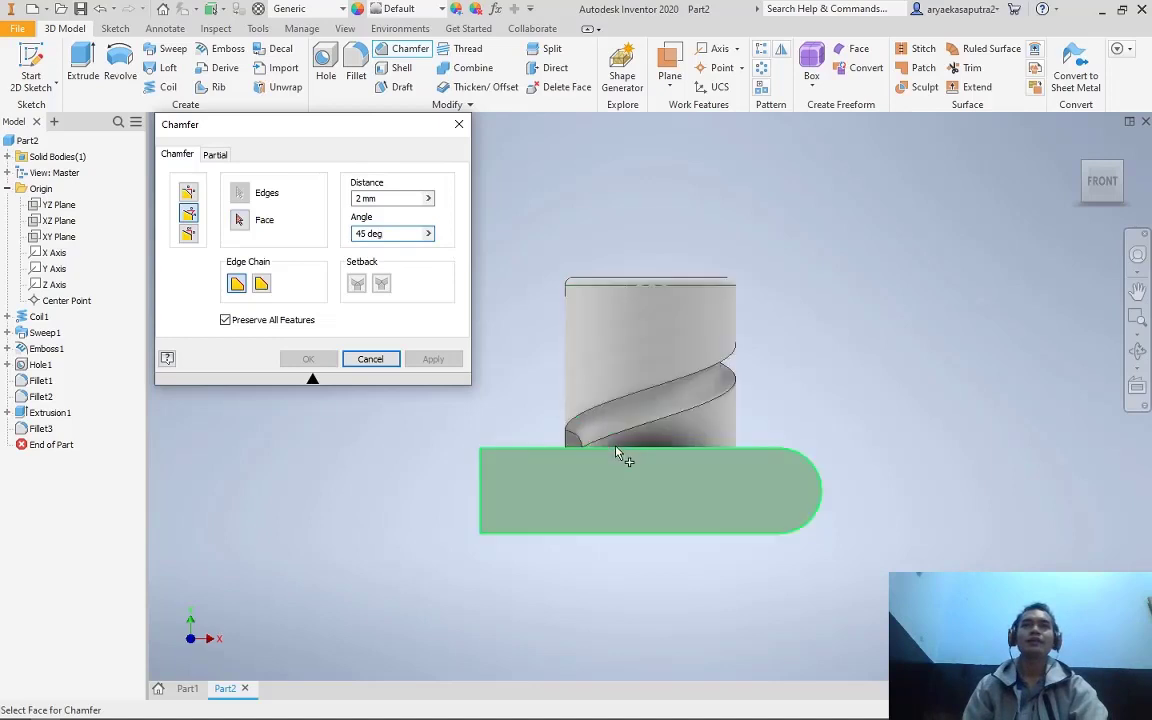
left_click(188, 234)
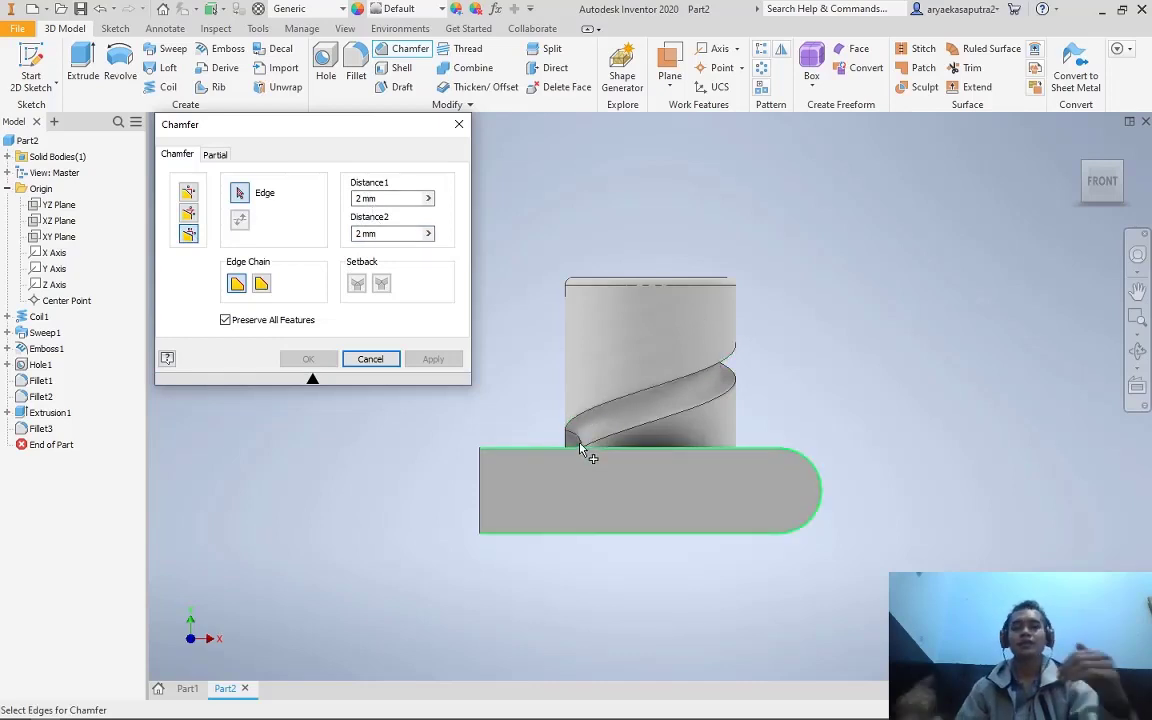
Chamfer the upper edge of the base's flat side, opposite the full round, using the Distance method at 2 mm
left_click(189, 192)
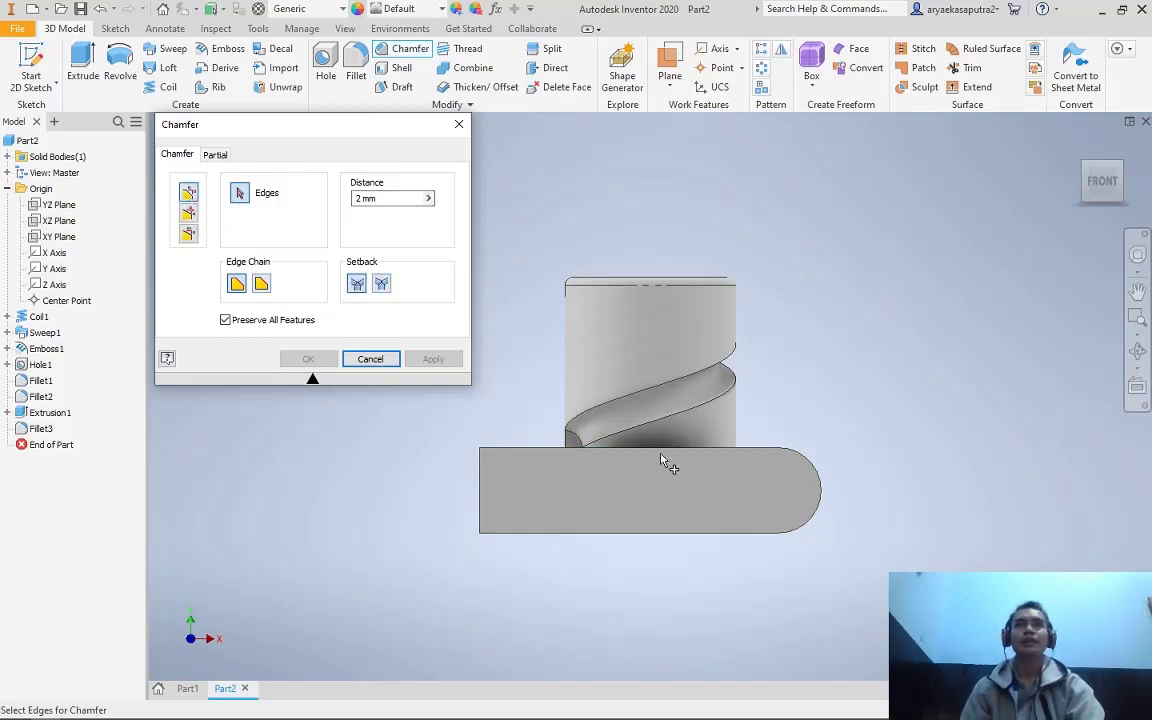
left_click(1092, 180)
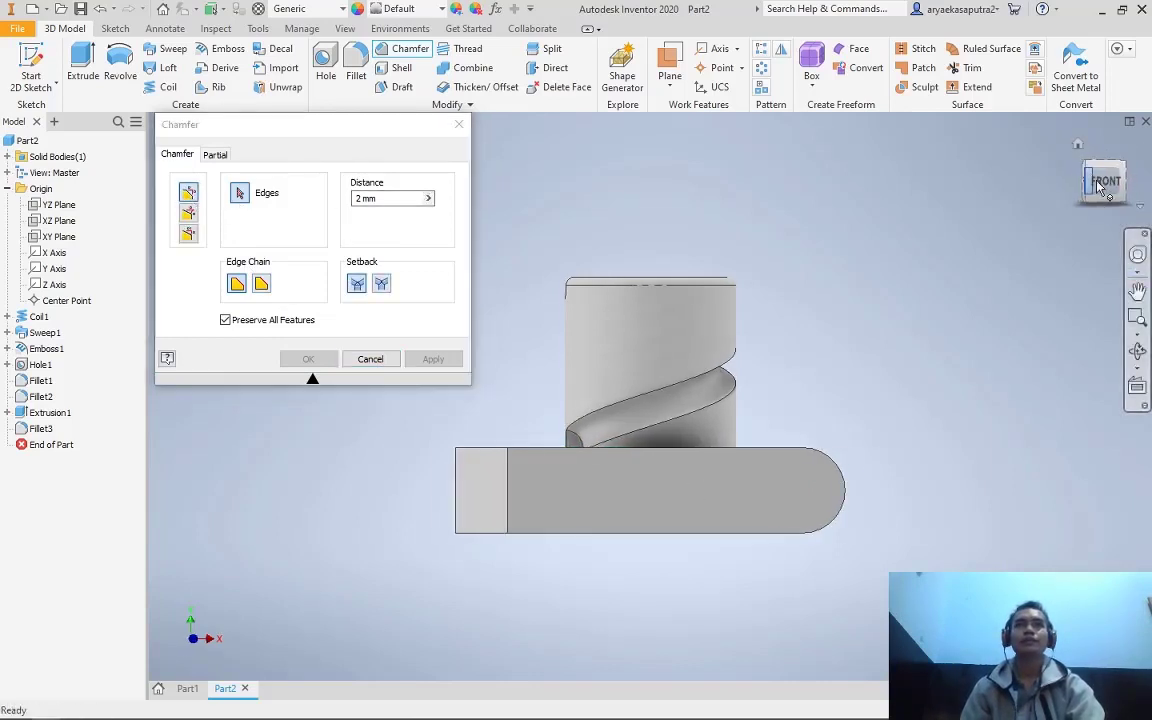
left_click(515, 452)
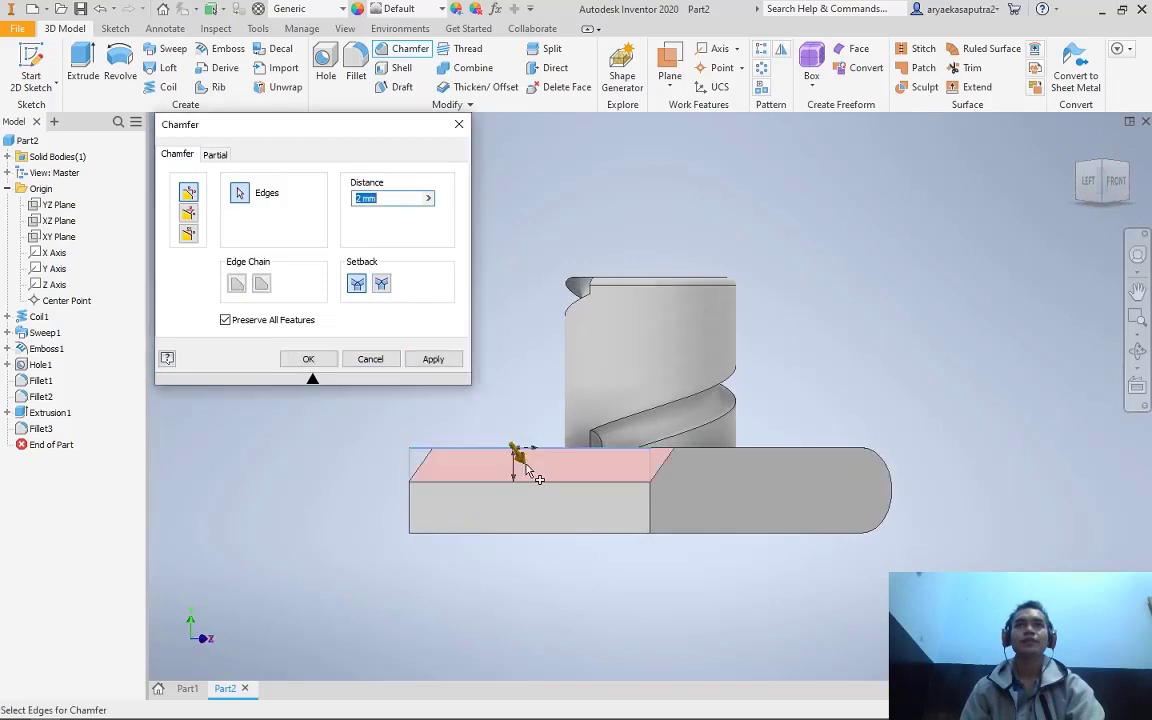
left_click(1114, 182)
left_click(322, 359)
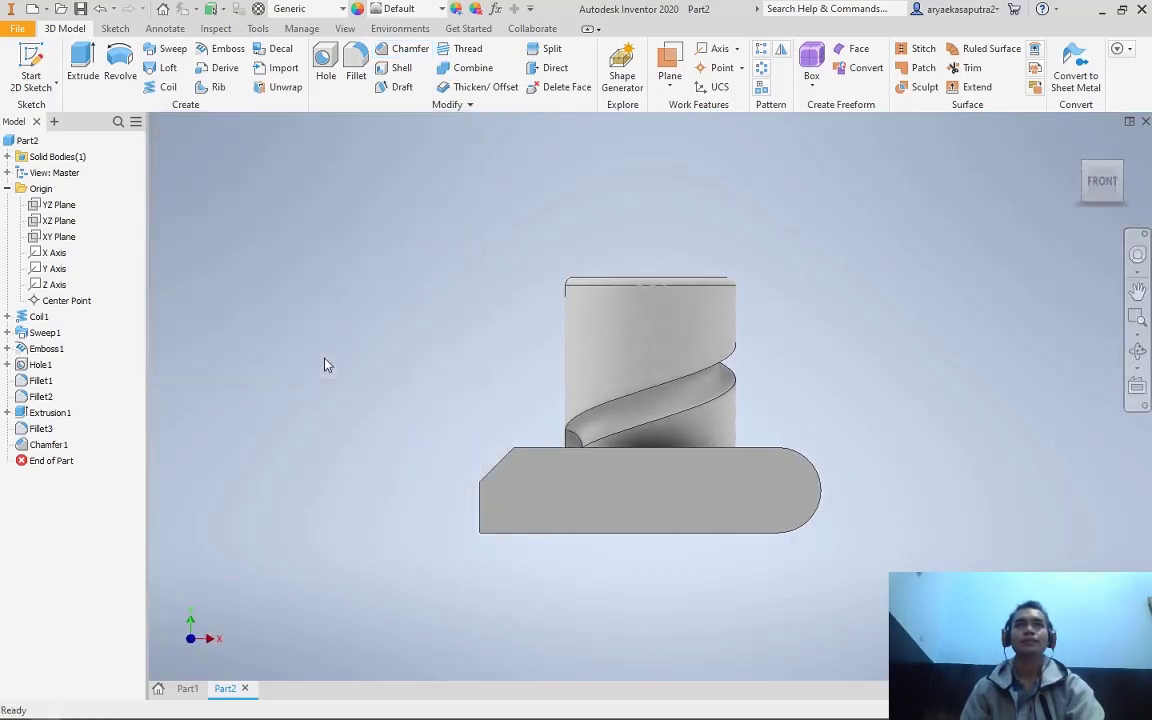
Shell the part inward with a 1 mm thickness, removing the base's flat side face below the chamfer
left_click(1089, 185)
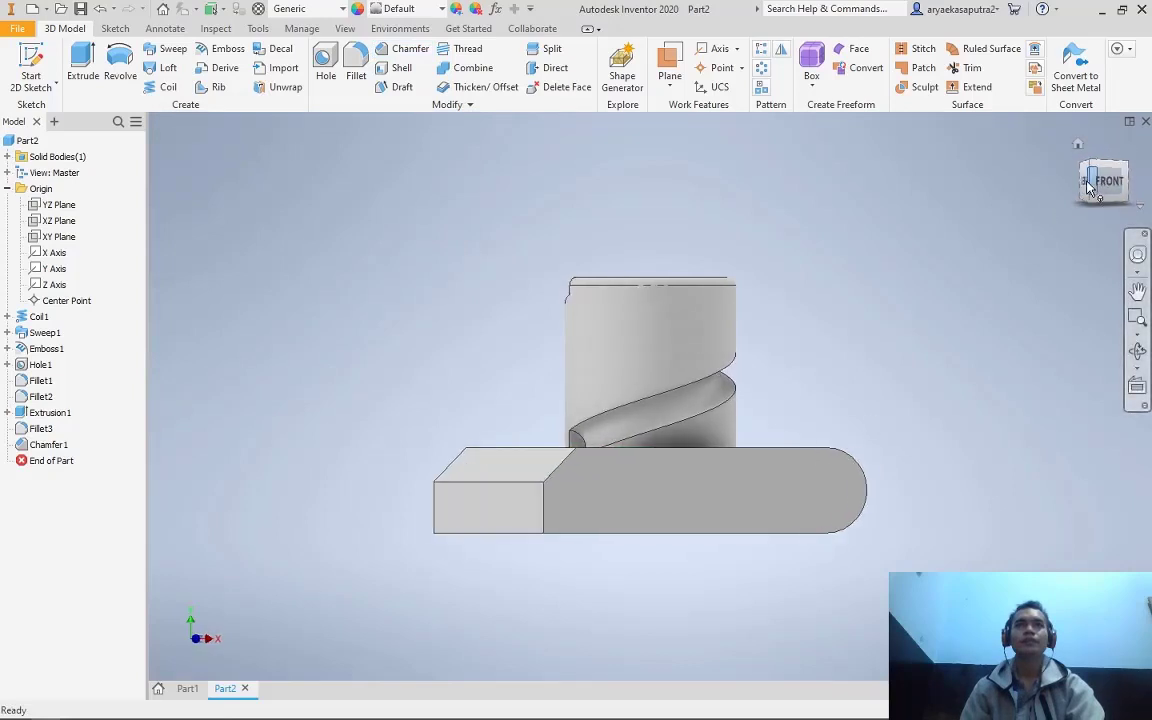
left_click(1089, 185)
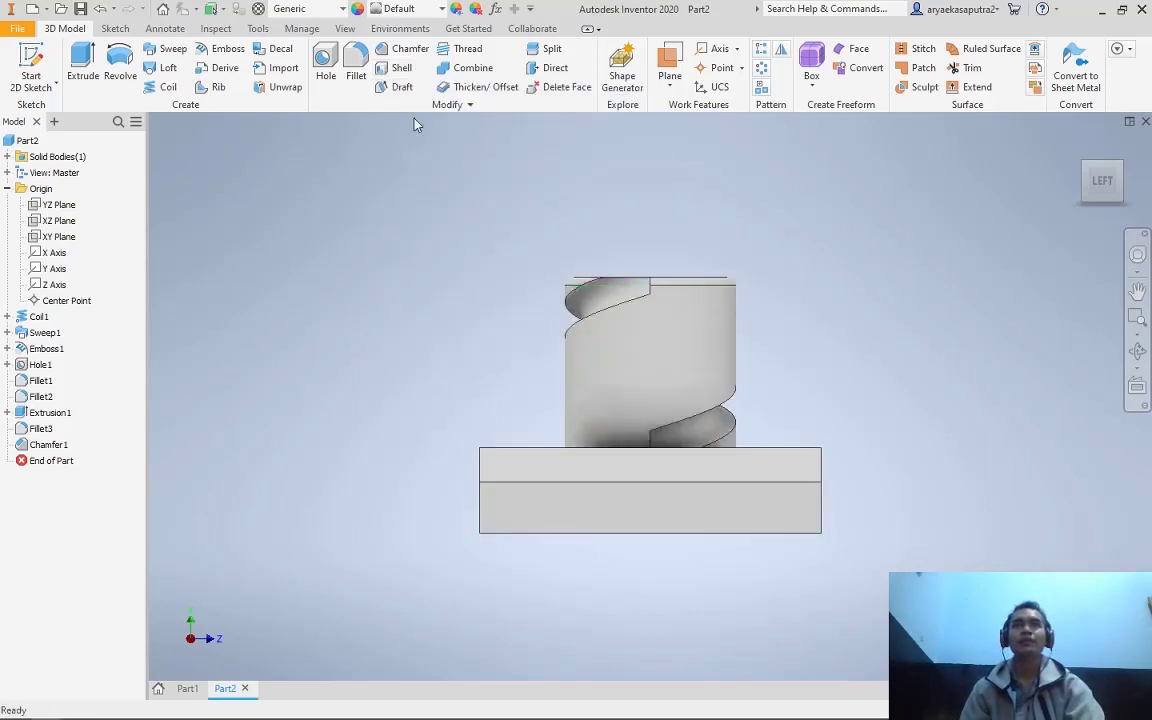
left_click(1122, 190)
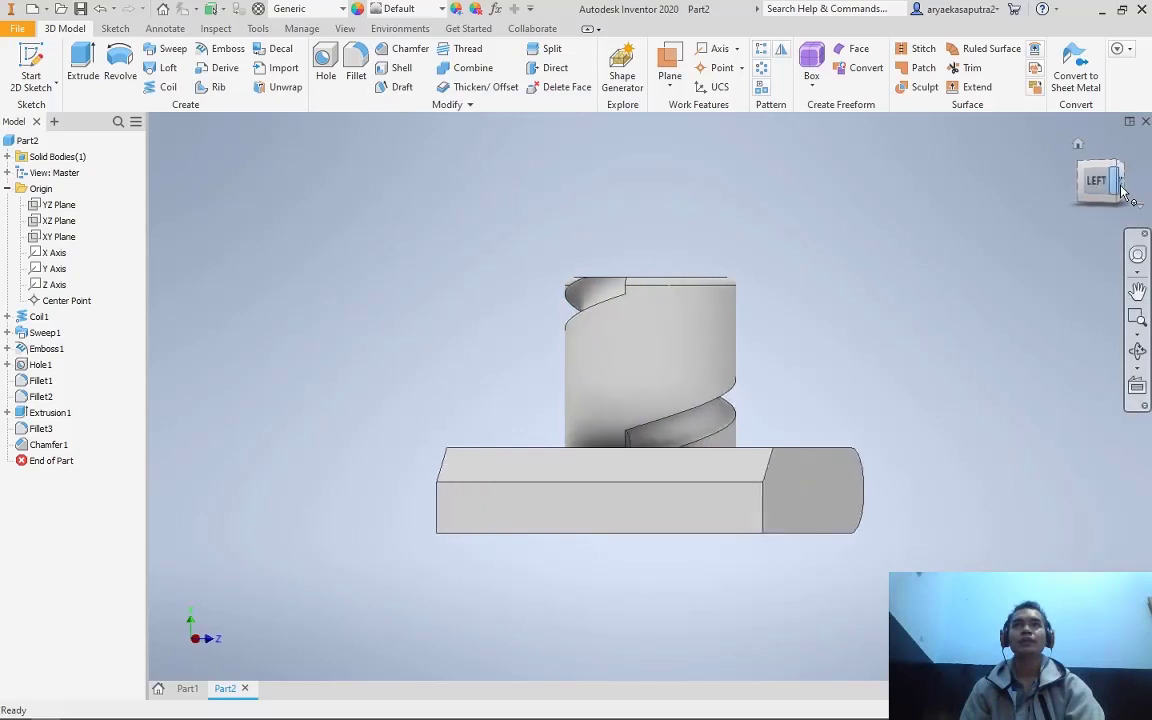
left_click(1114, 186)
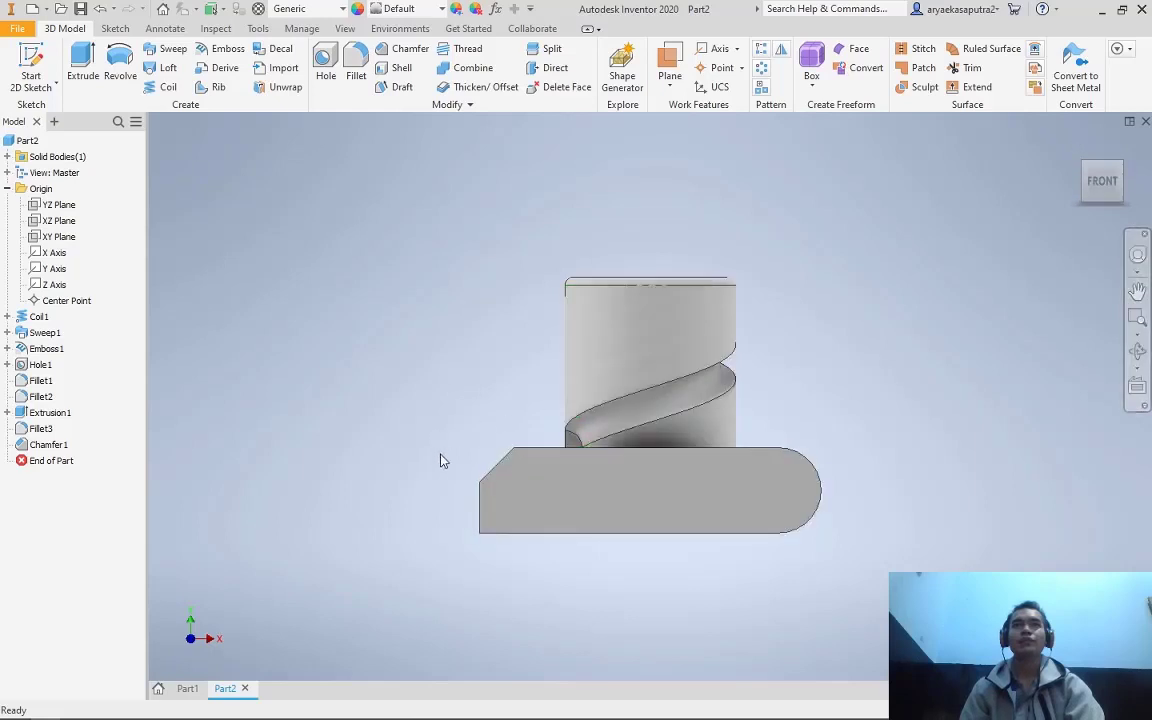
left_click(1085, 181)
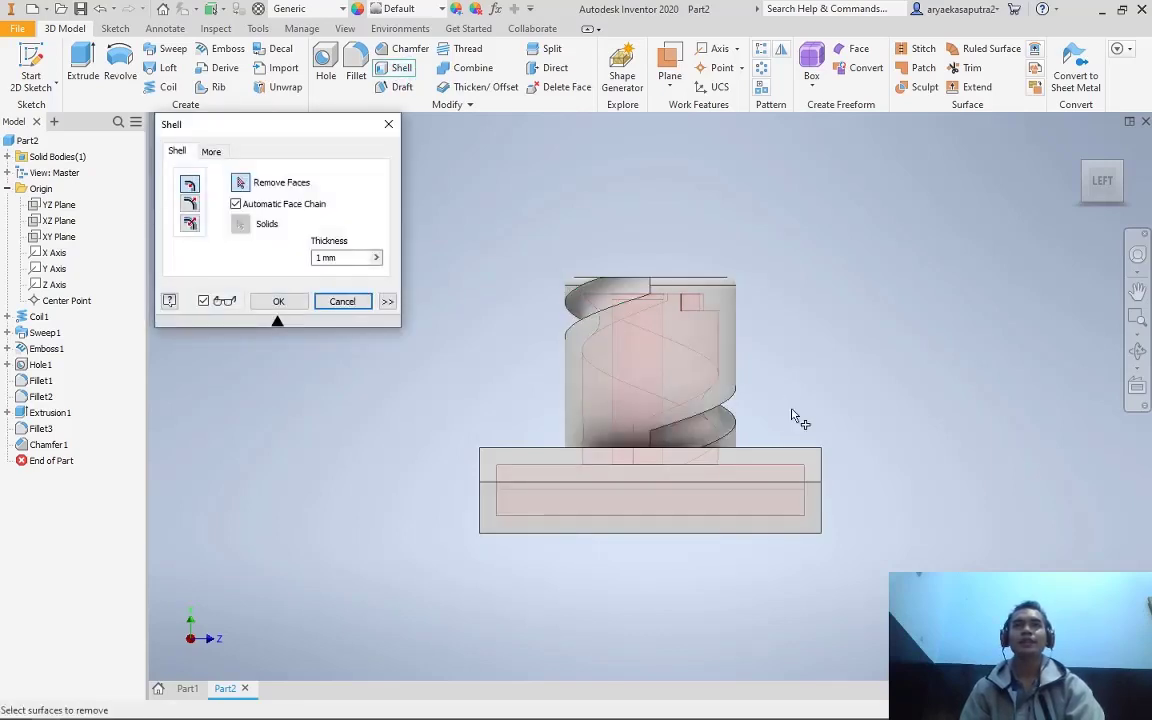
left_click(1120, 186)
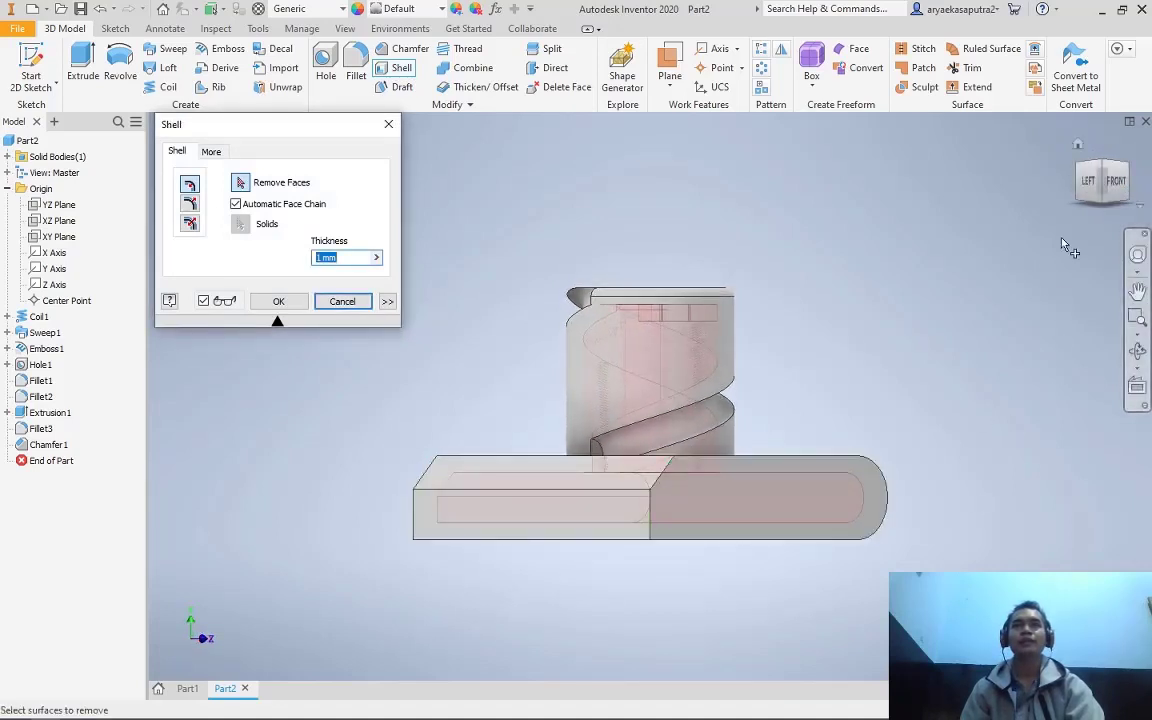
left_click(1090, 186)
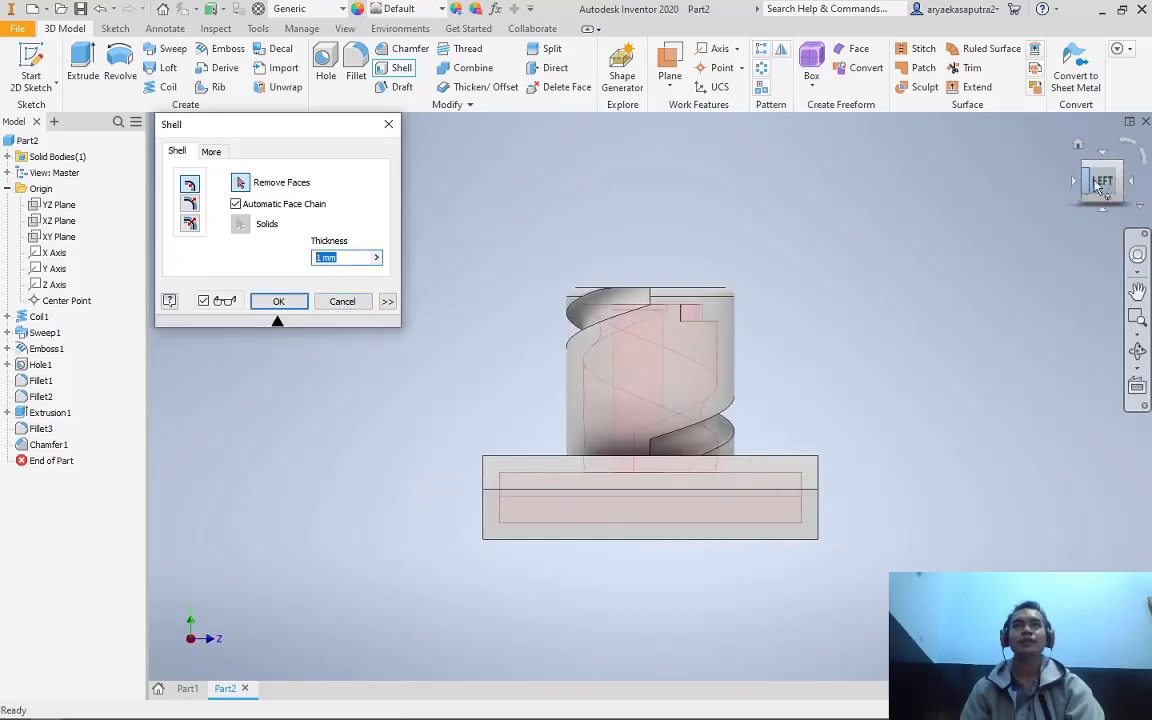
left_click(1115, 186)
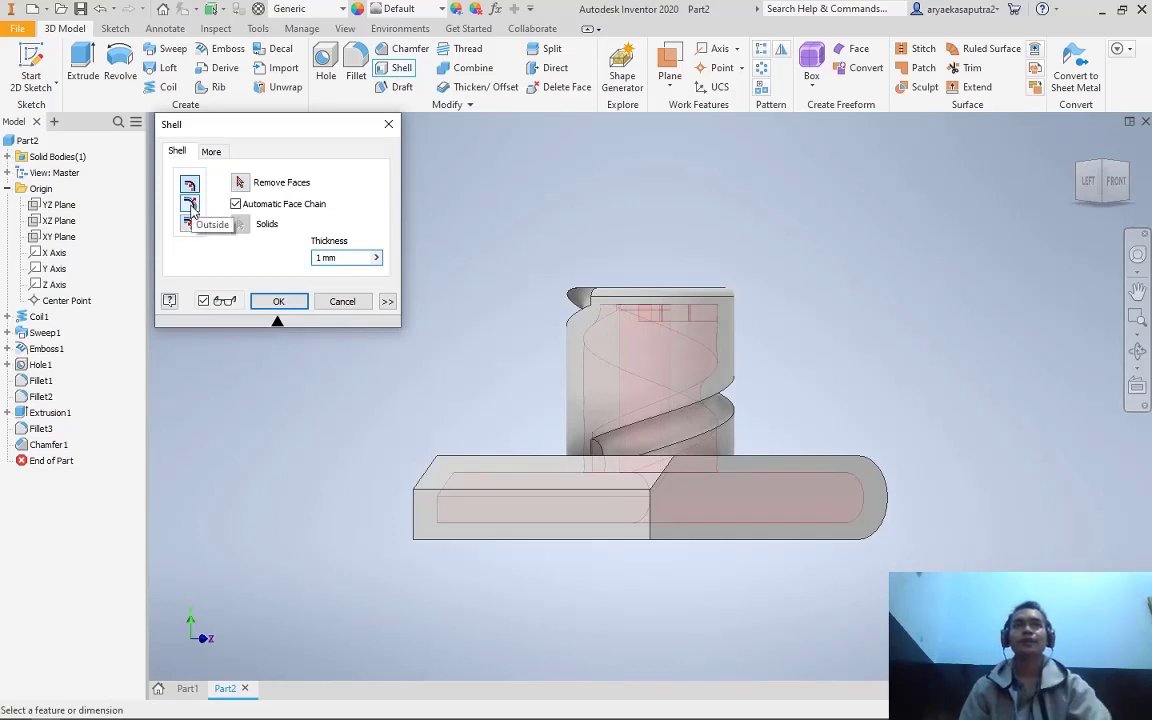
left_click(191, 206)
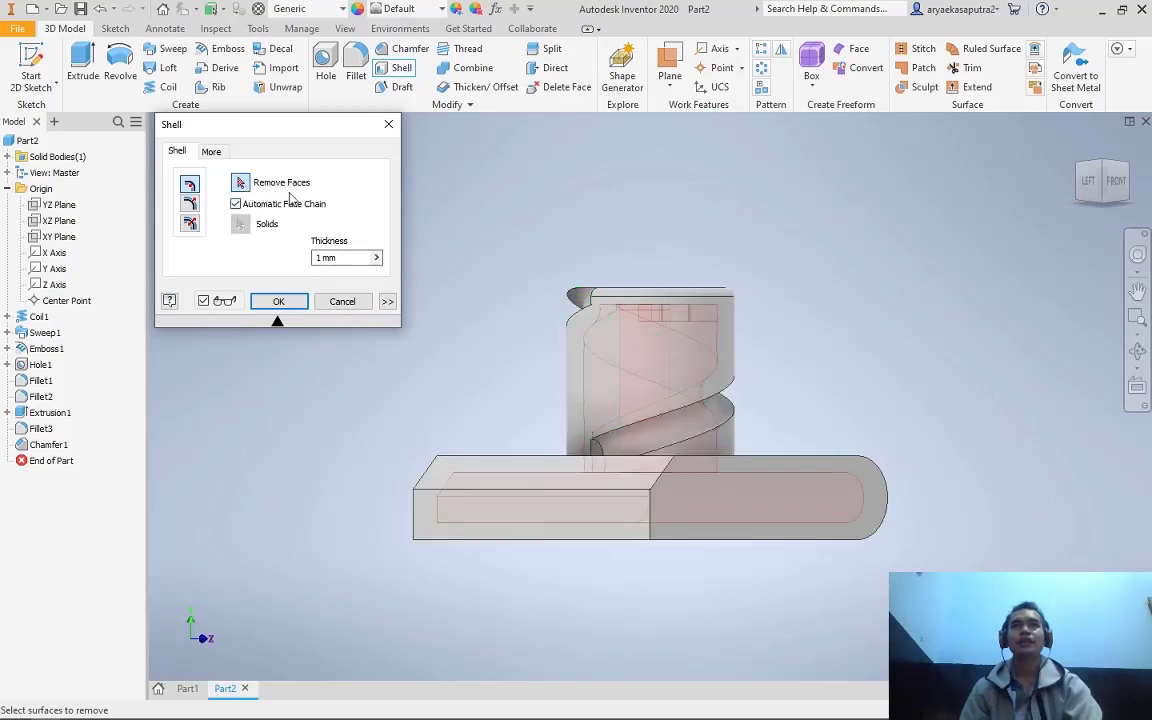
left_click(617, 520)
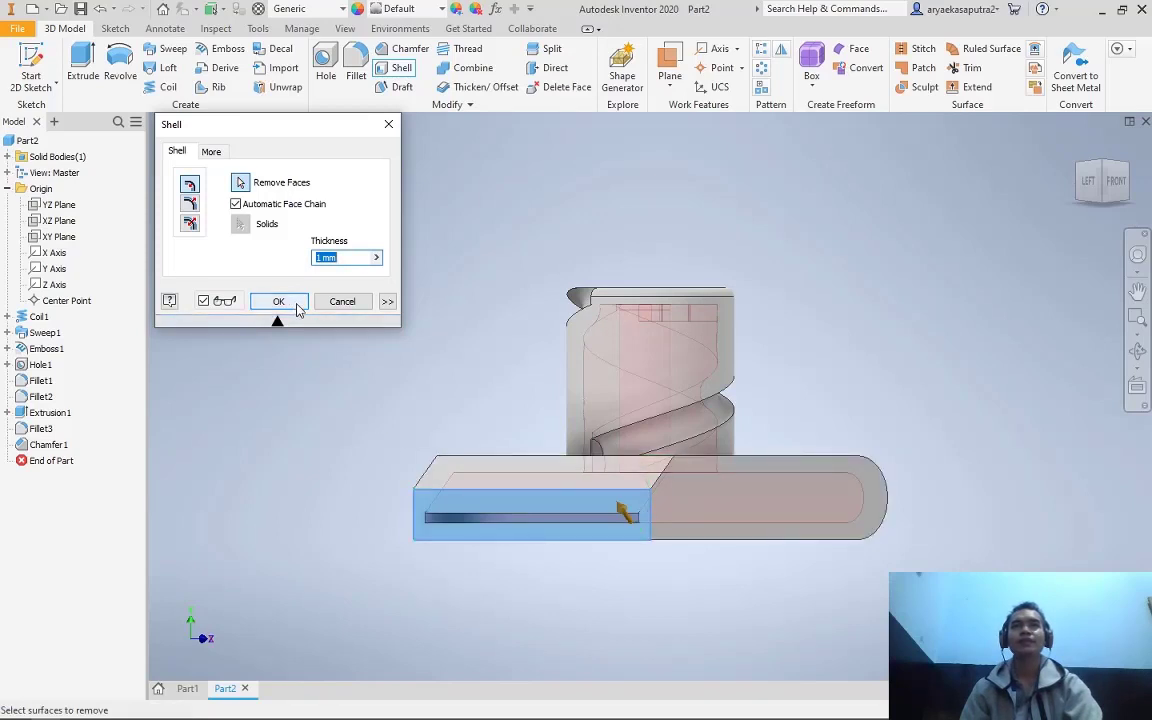
left_click(297, 308)
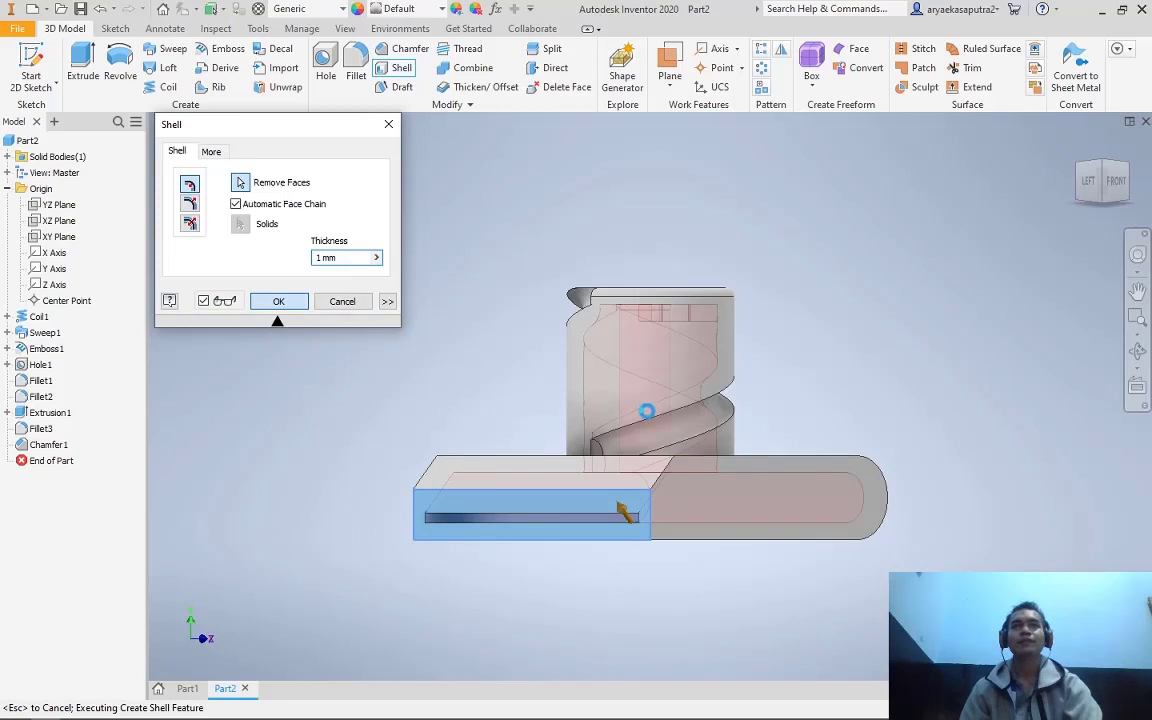
Examine the shelled base's slot opening from the side, from below and at an angle
left_click(1088, 183)
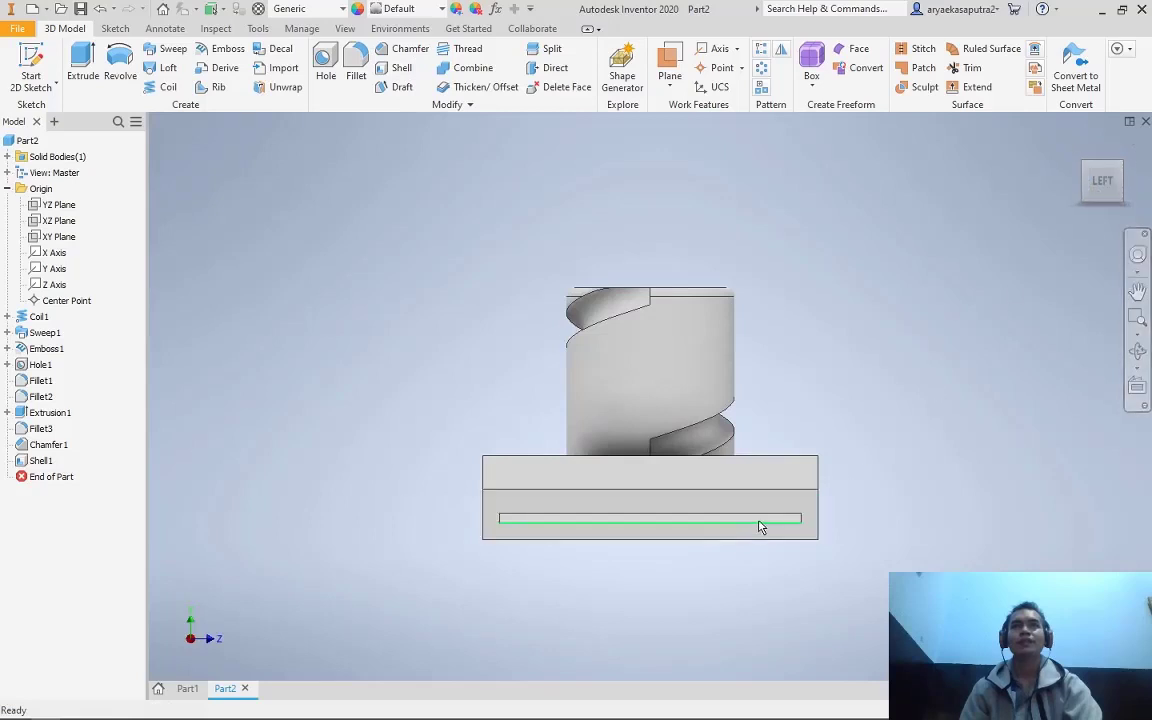
scroll(760, 527, "up", 3)
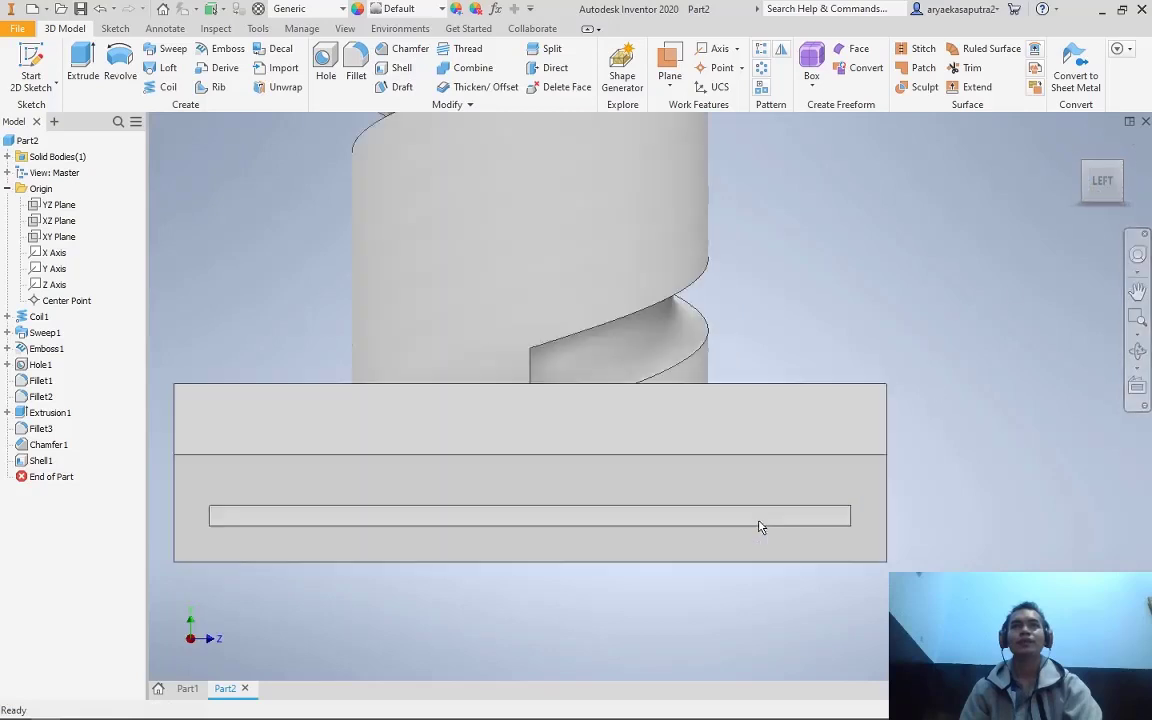
left_click(1107, 204)
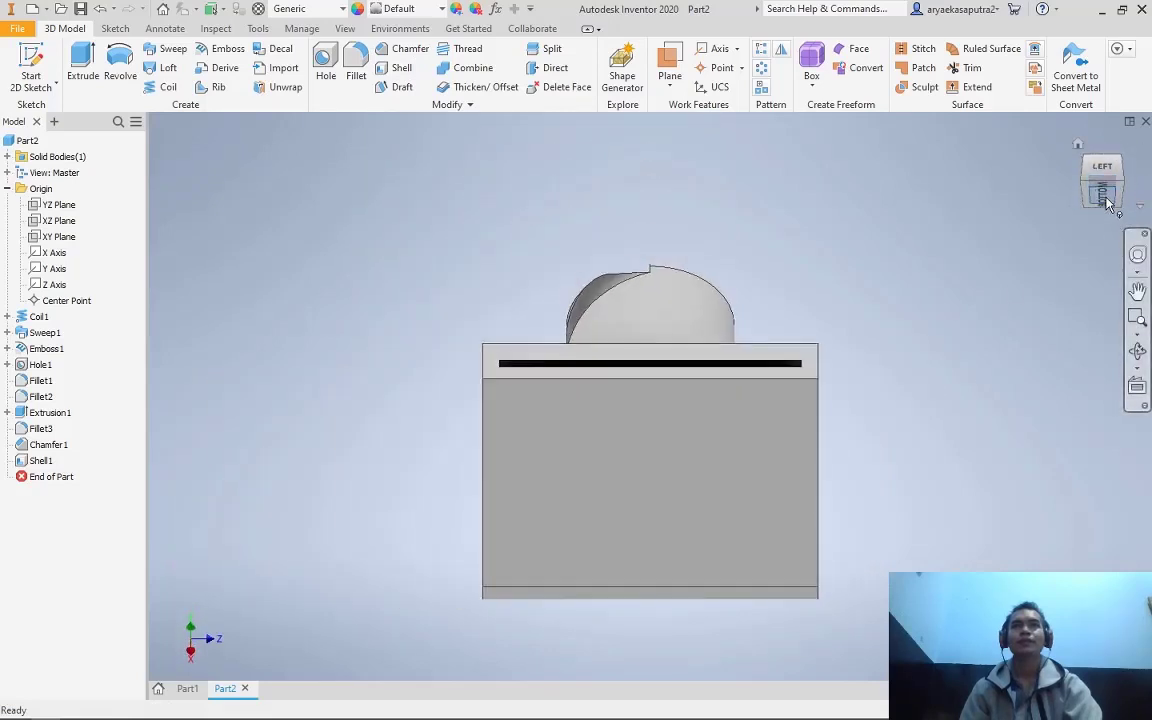
left_click(1102, 168)
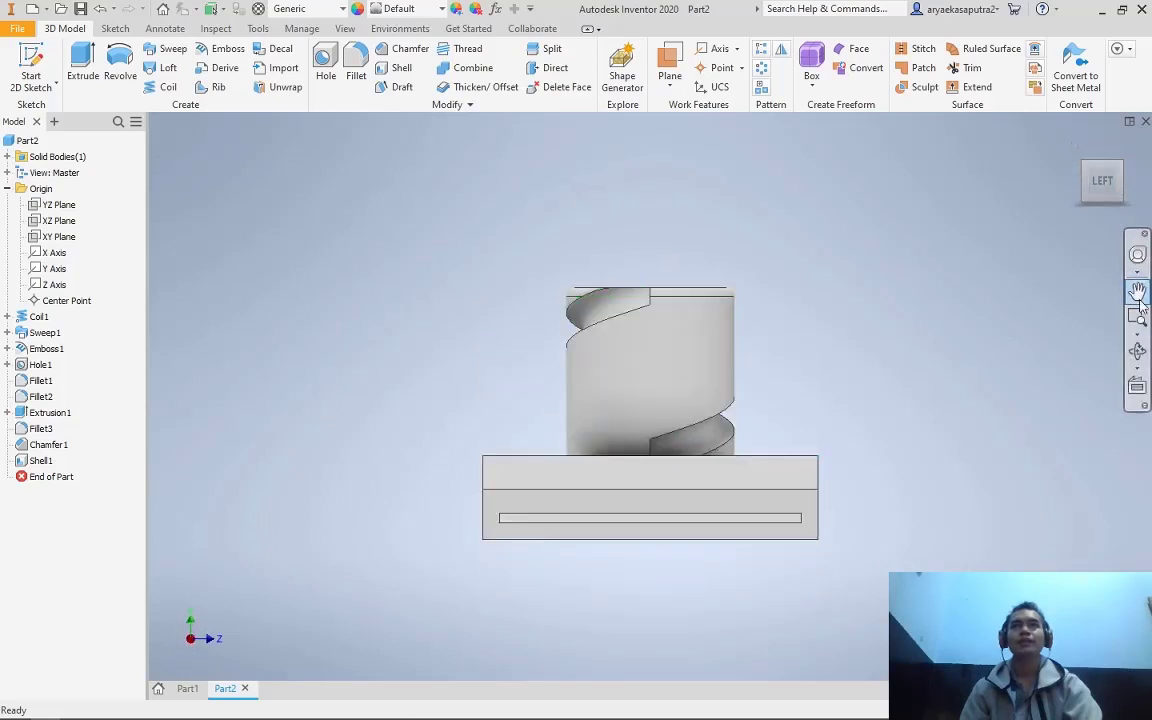
left_click(1138, 349)
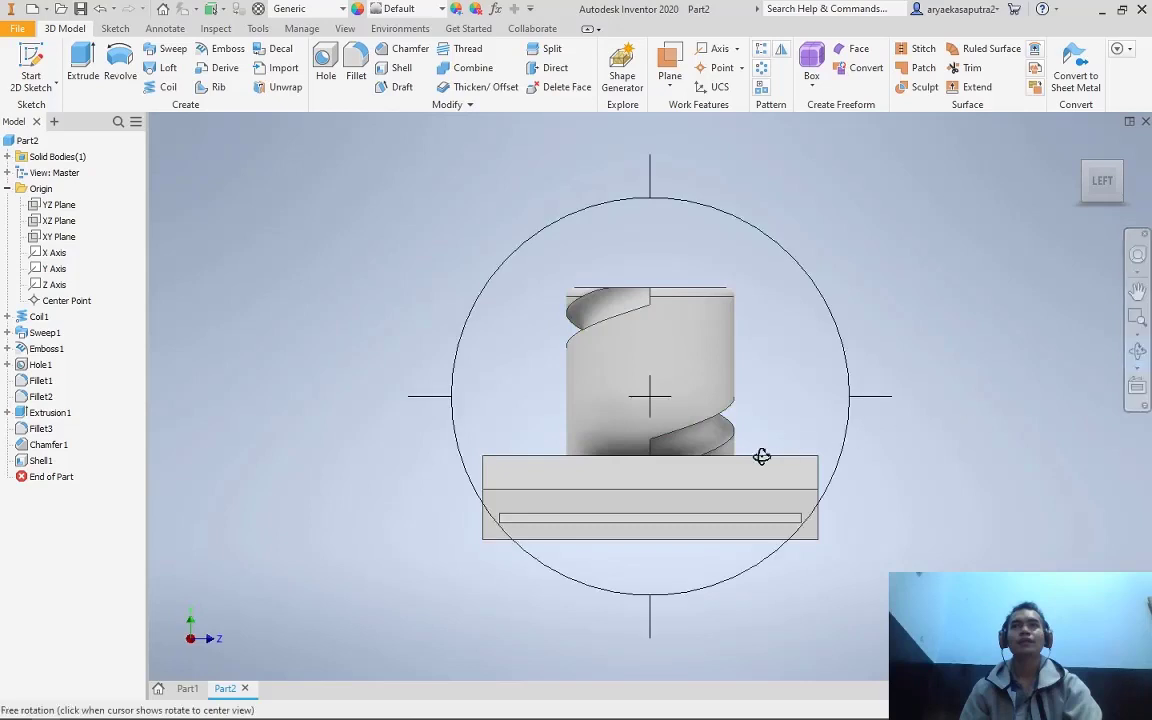
left_click_drag(761, 455, 707, 368)
key("Escape")
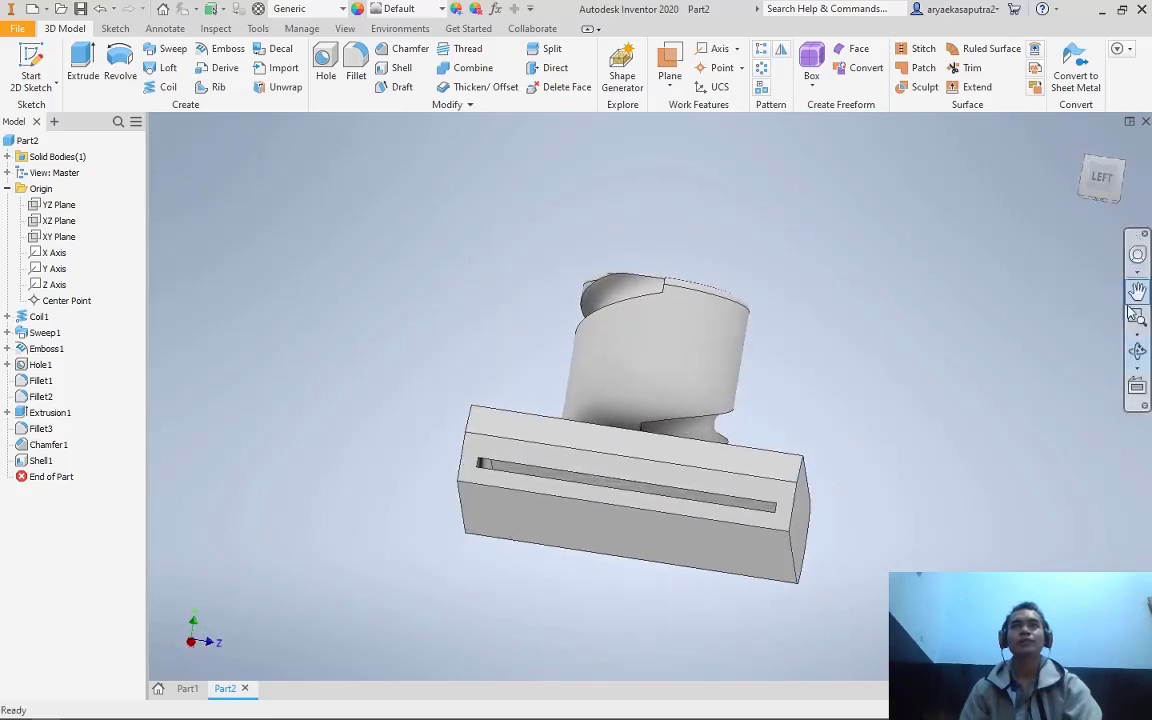
left_click(1118, 200)
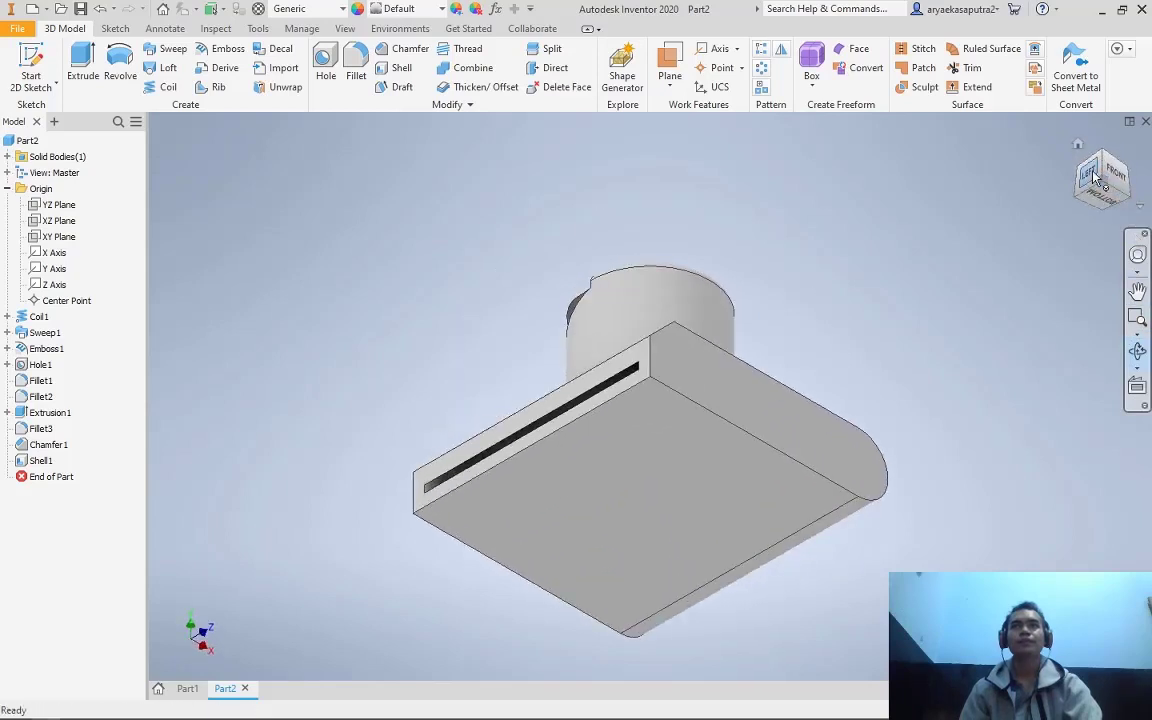
left_click(1095, 180)
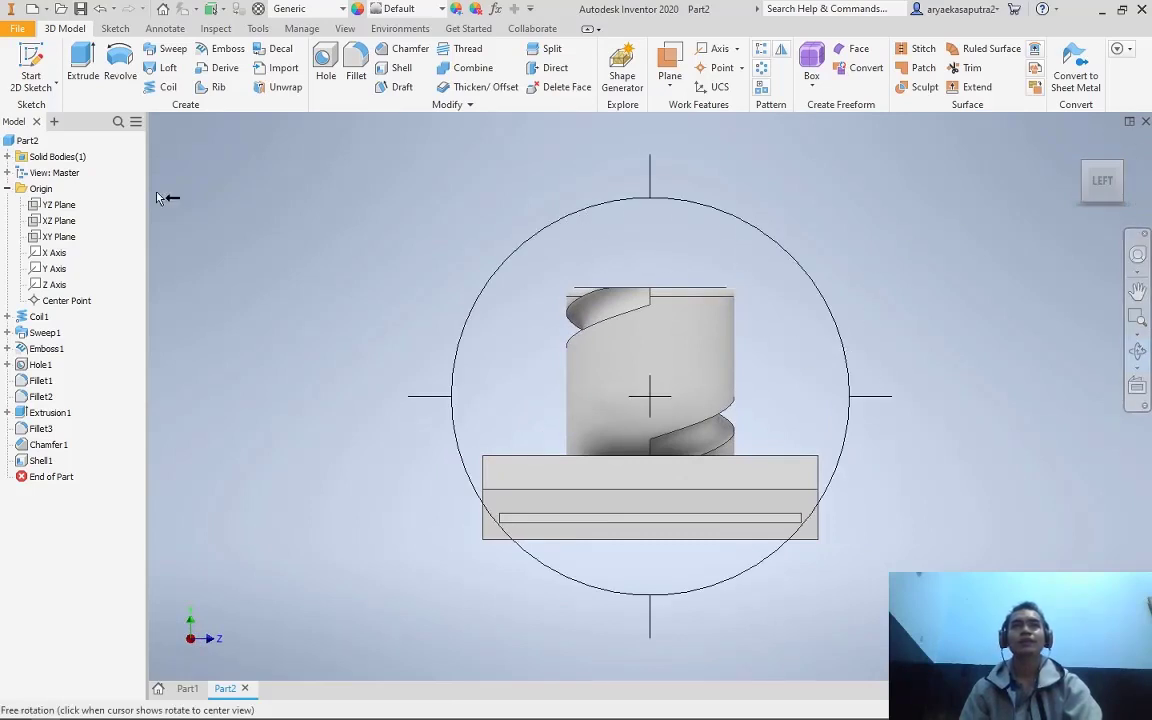
Create a new metric part from the Standard (mm).ipt template
left_click(18, 28)
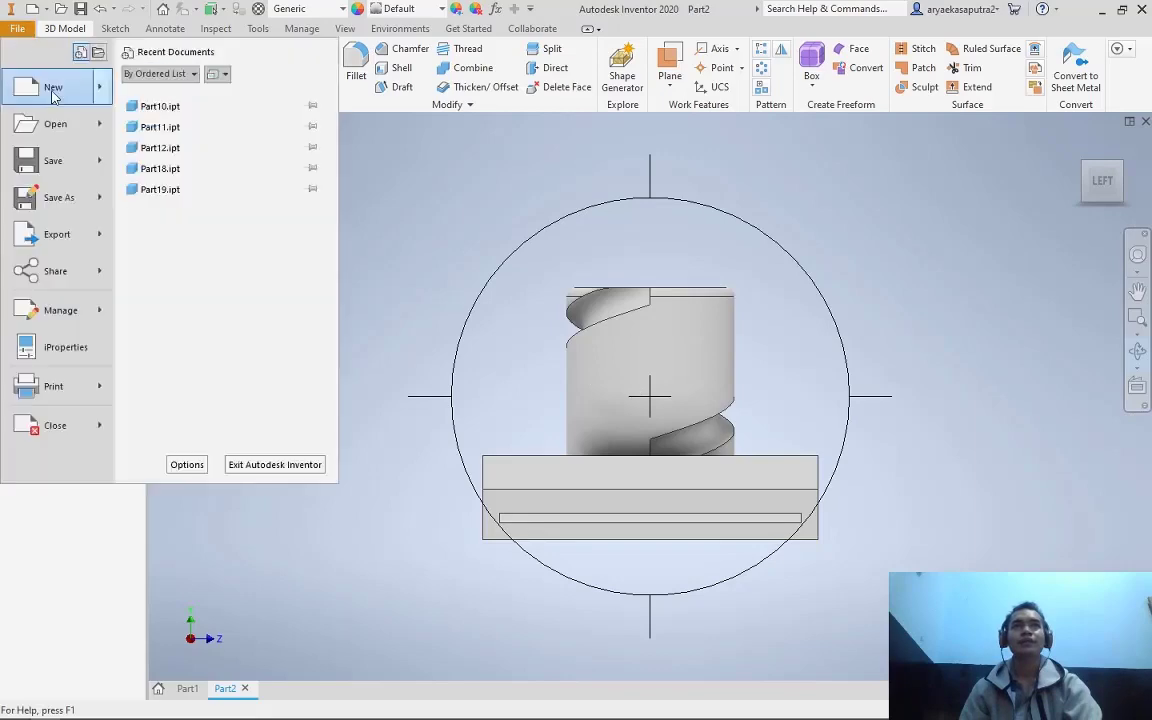
left_click(53, 88)
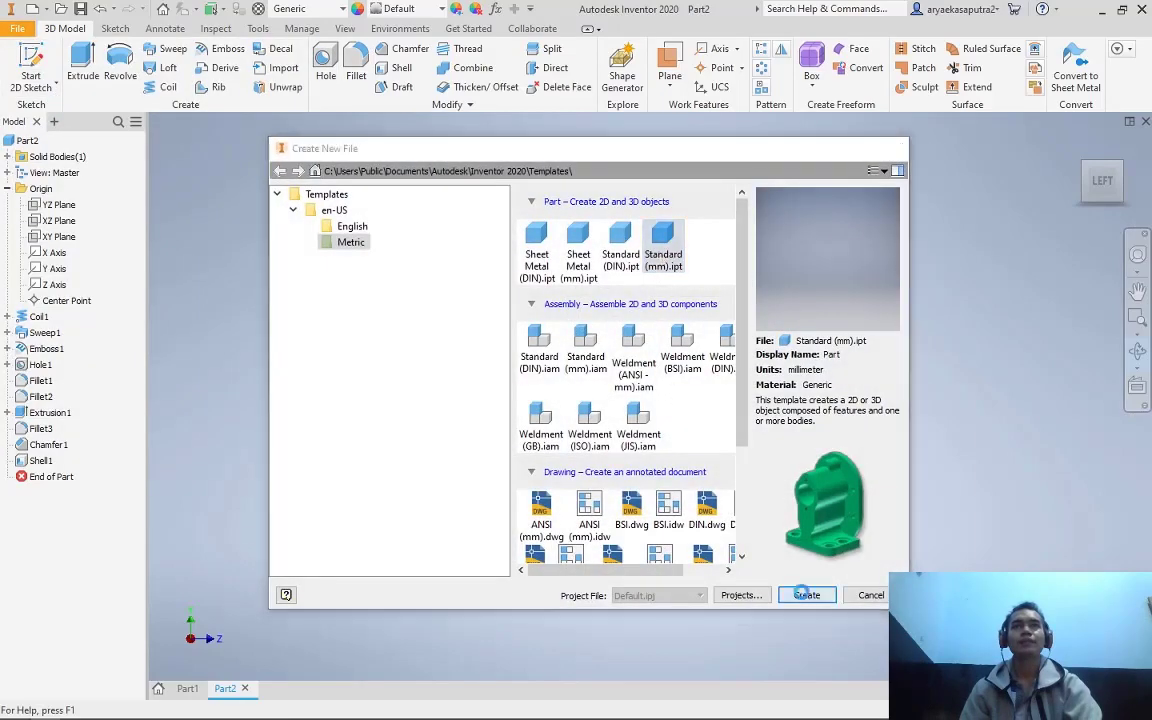
left_click(806, 595)
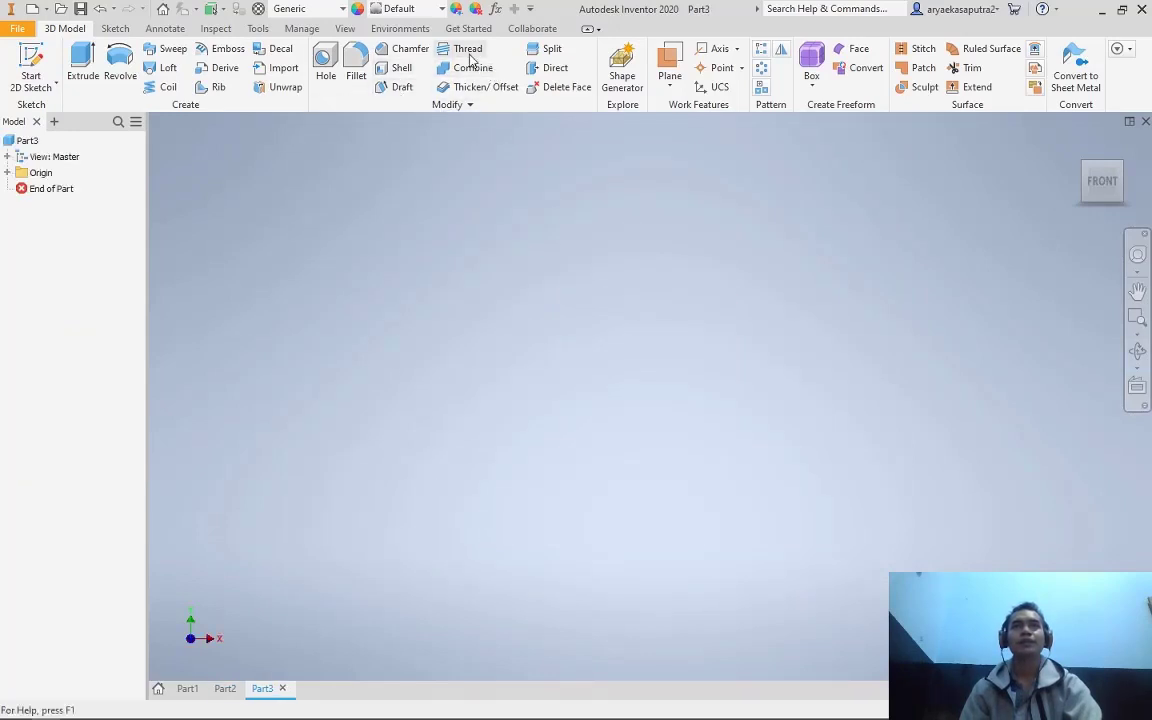
Sketch a 5 mm diameter circle centred on the origin of the horizontal XZ plane
left_click(31, 68)
left_click(480, 399)
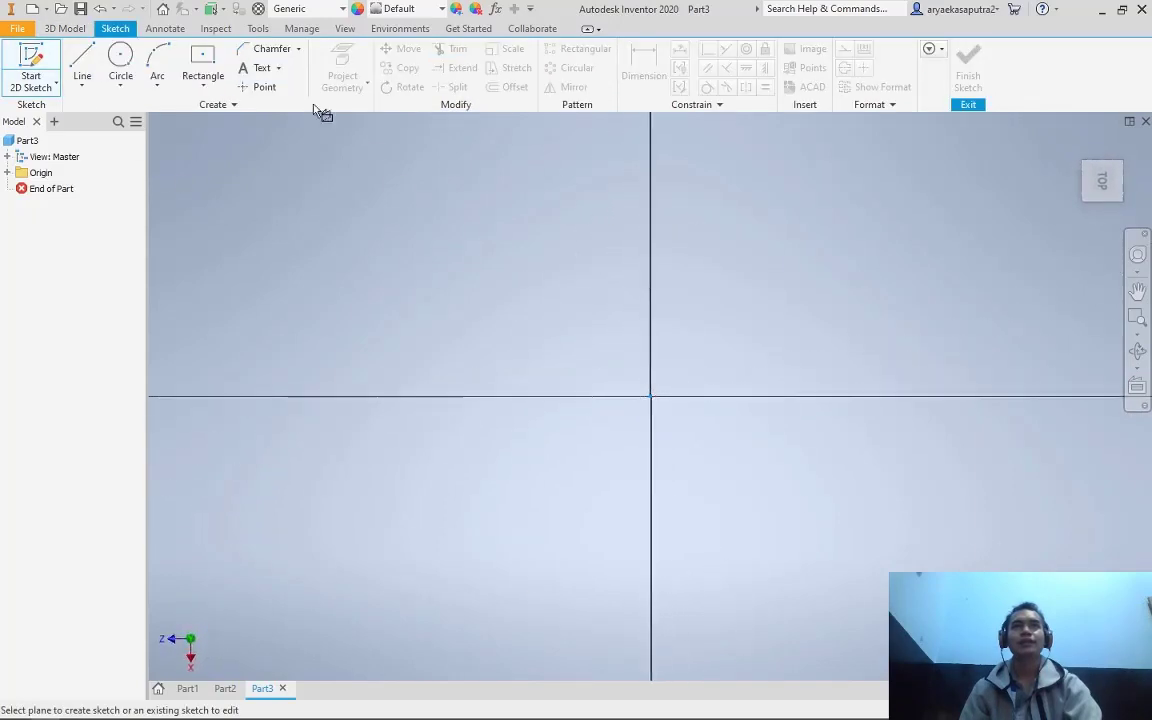
left_click(120, 58)
left_click(651, 398)
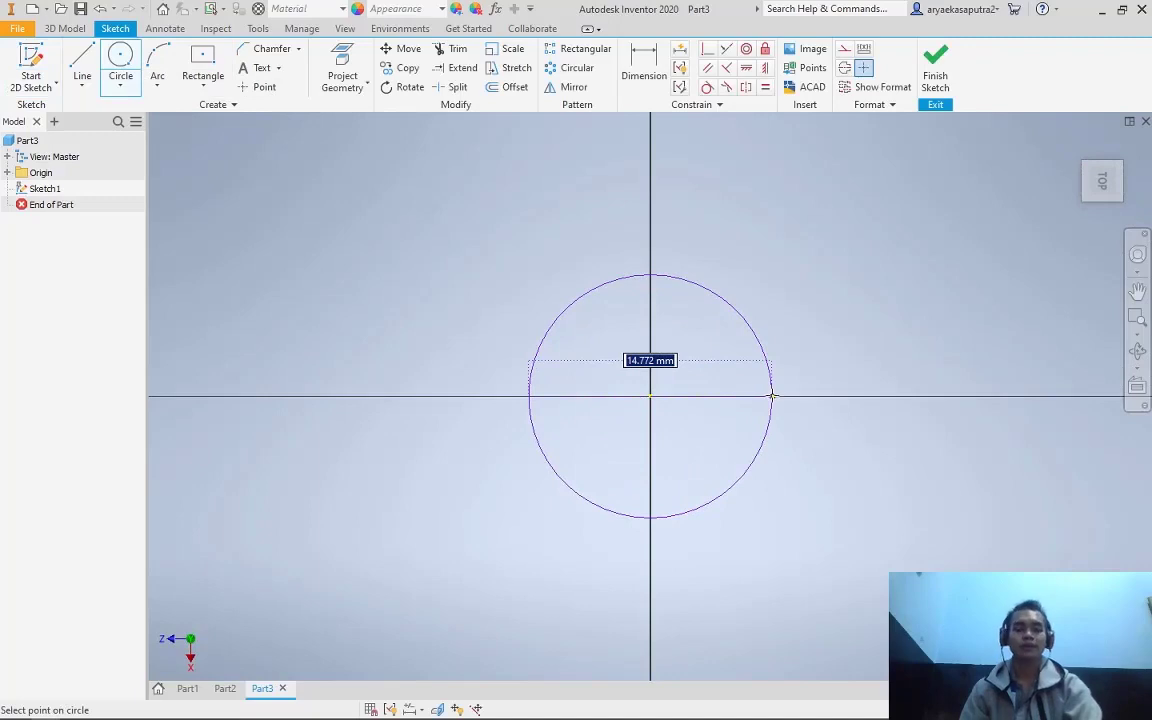
type("10")
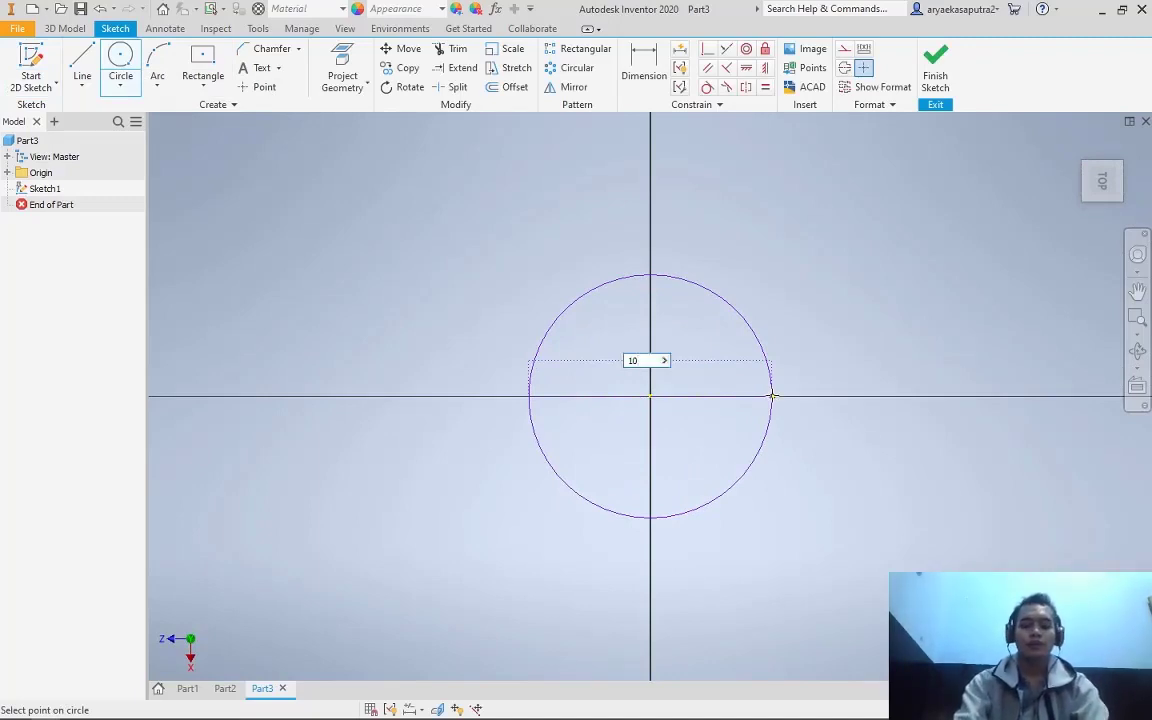
key("BackSpace")
key("BackSpace")
type("5")
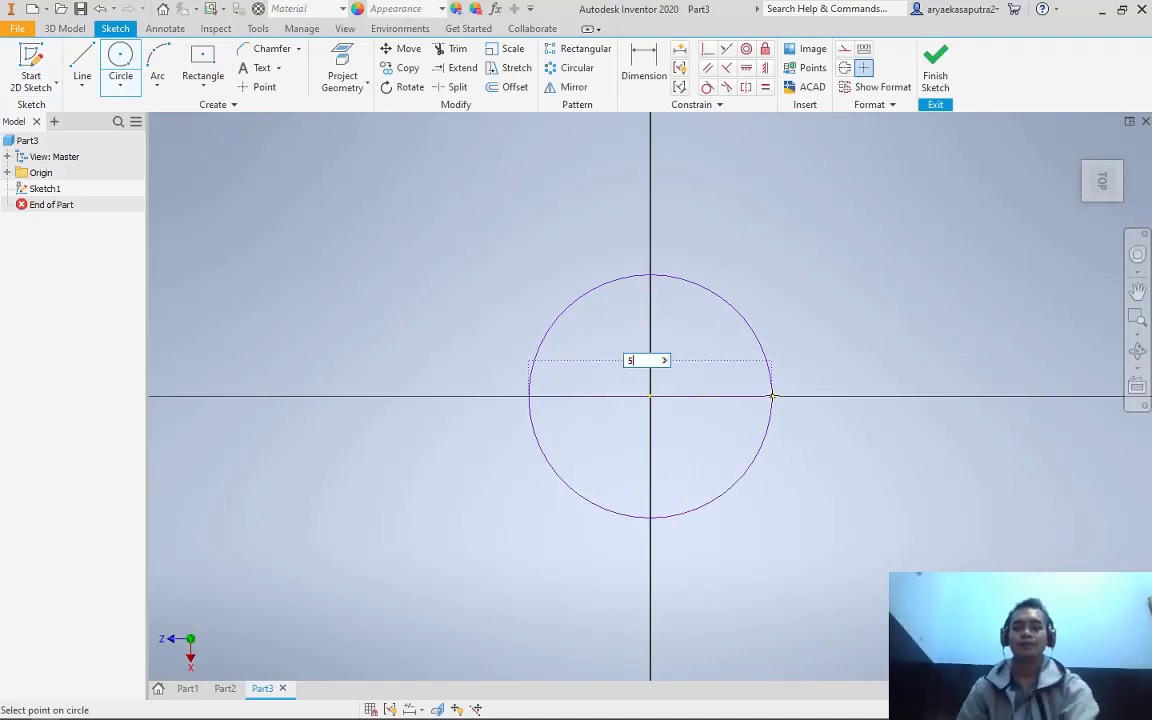
key("Return")
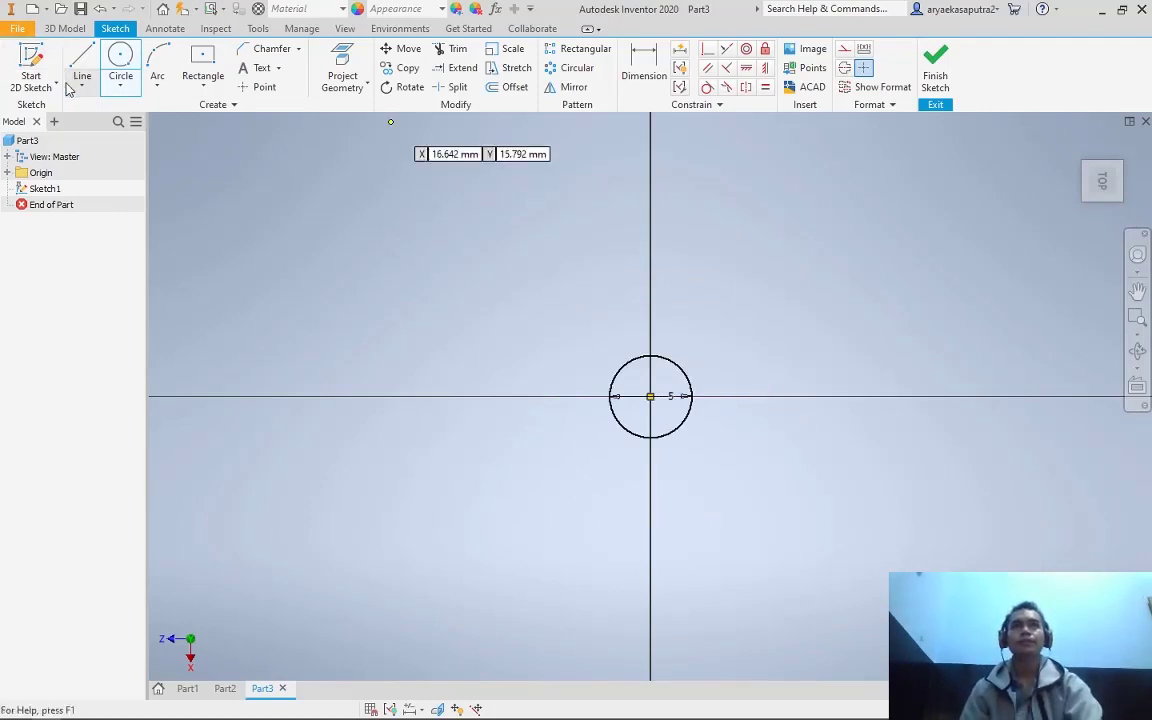
Finish the sketch and extrude the circle upward 10 mm into a solid cylinder
left_click(935, 65)
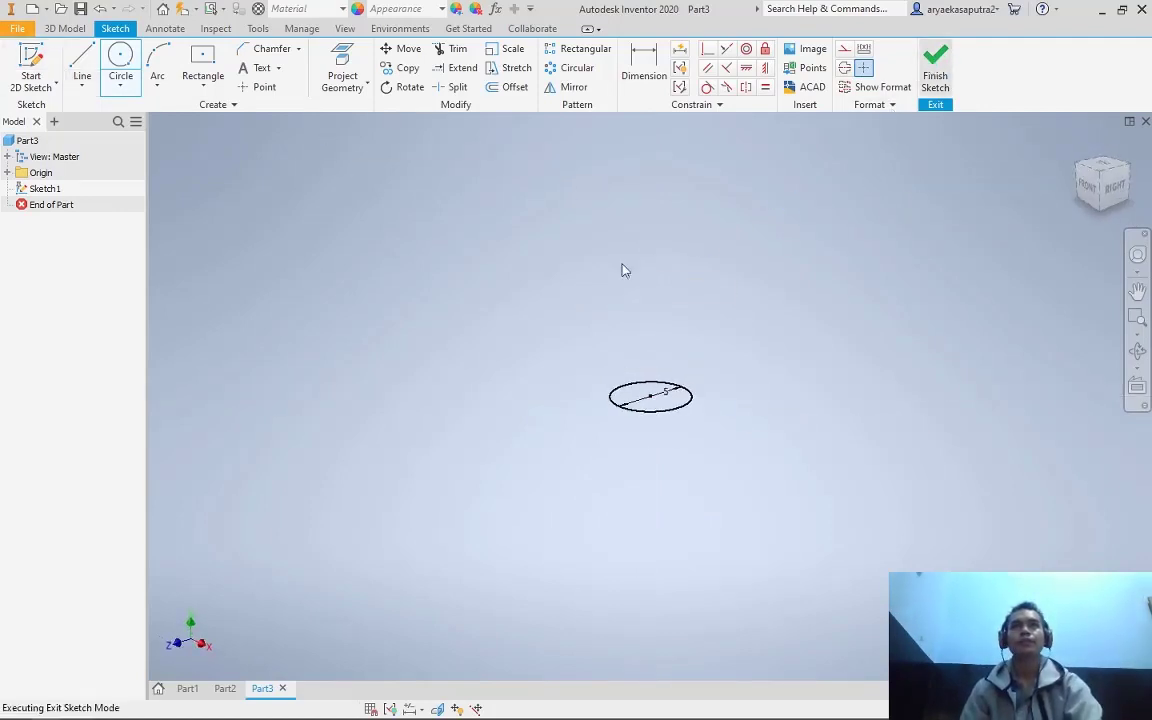
left_click(83, 65)
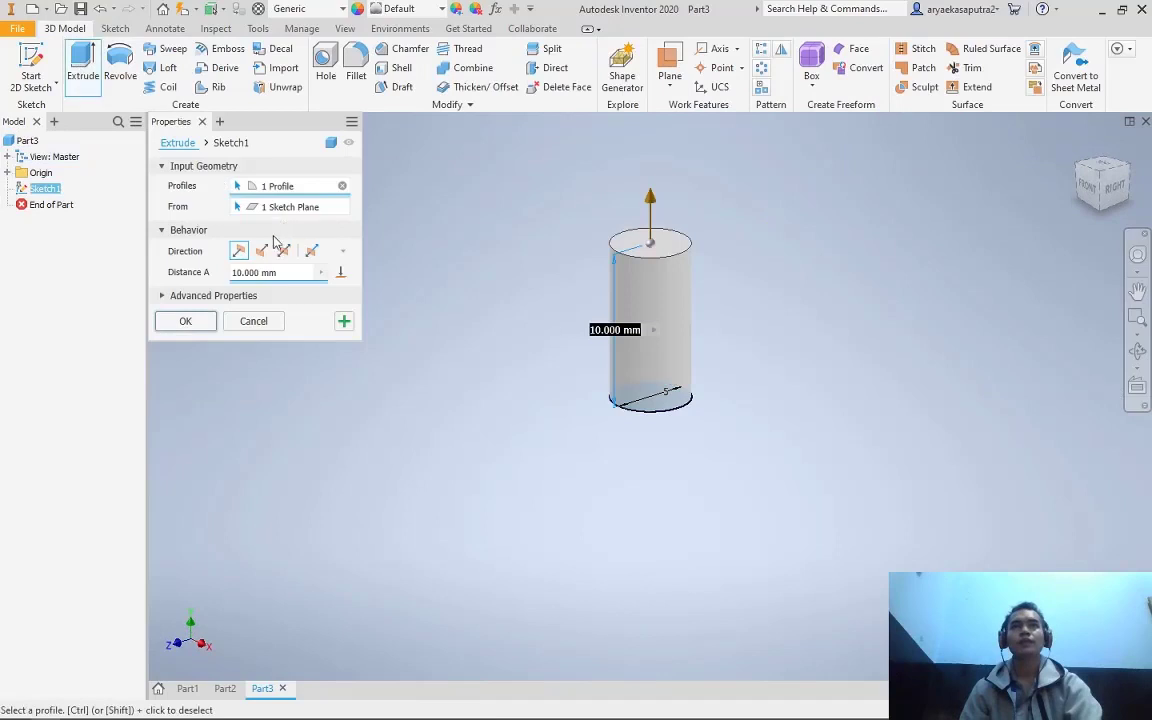
left_click(195, 321)
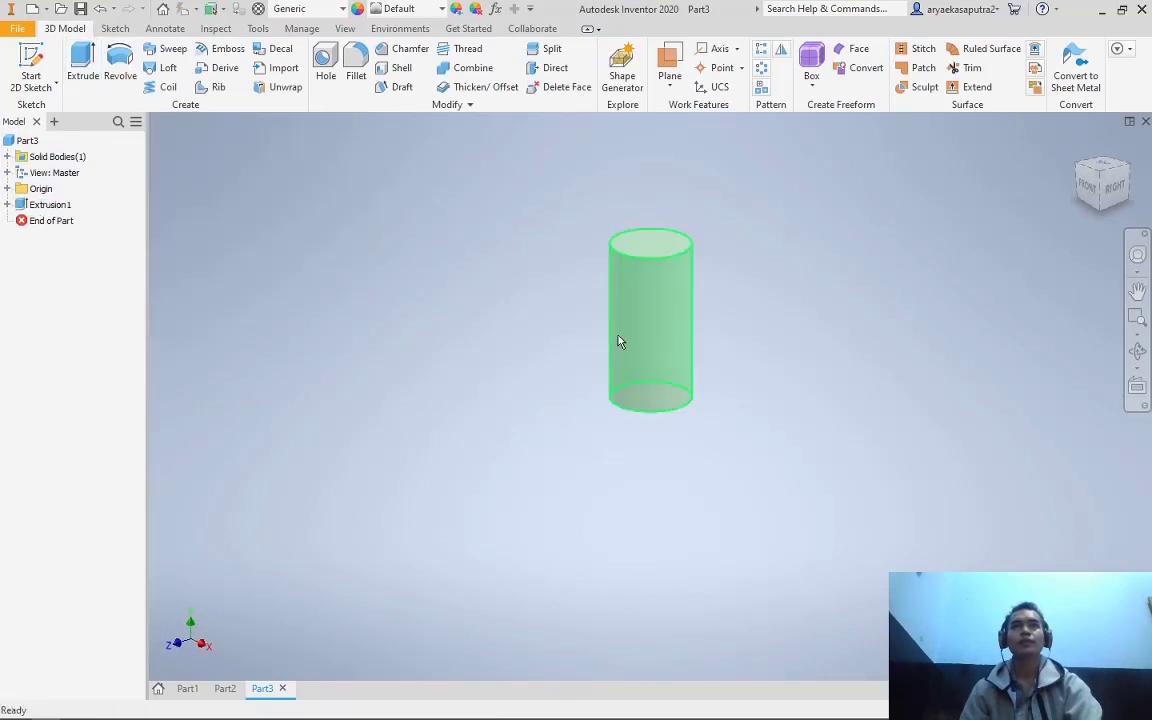
Start a thread on the cylinder's side face and look through the thread types available besides ANSI Metric M Profile
left_click(465, 48)
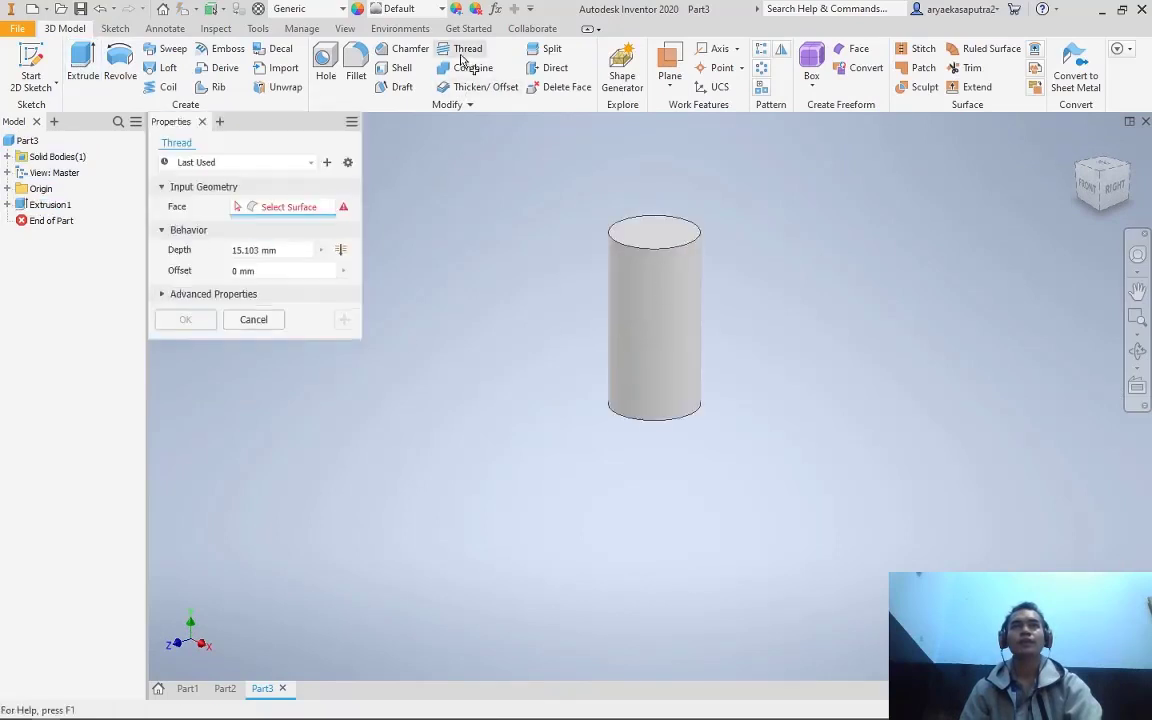
left_click(630, 310)
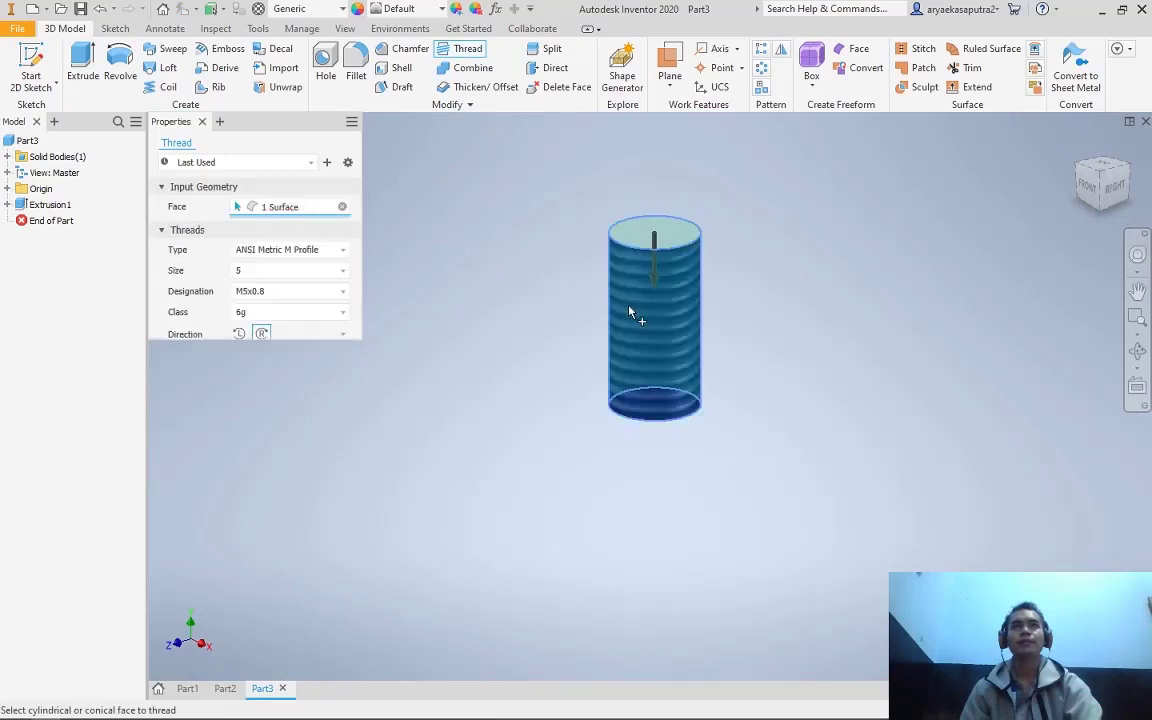
scroll(645, 323, "down", 3)
scroll(647, 324, "up", 2)
scroll(632, 324, "down", 3)
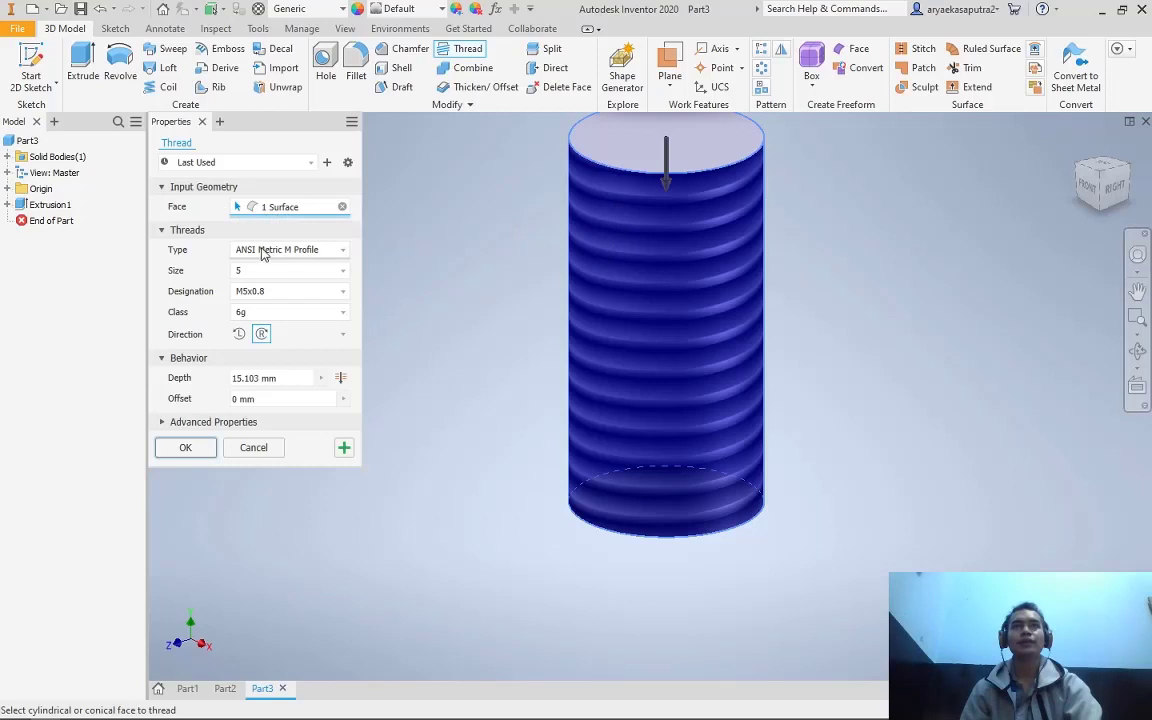
left_click(310, 253)
scroll(312, 318, "up", 1)
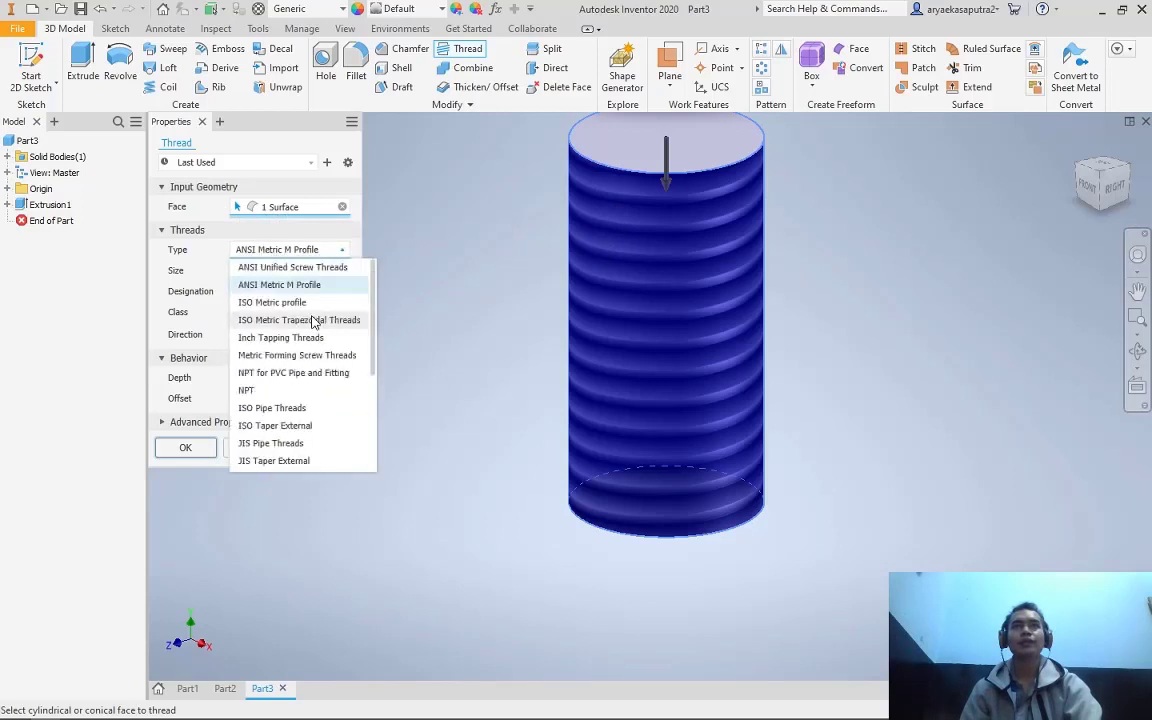
scroll(310, 322, "down", 3)
scroll(309, 334, "up", 3)
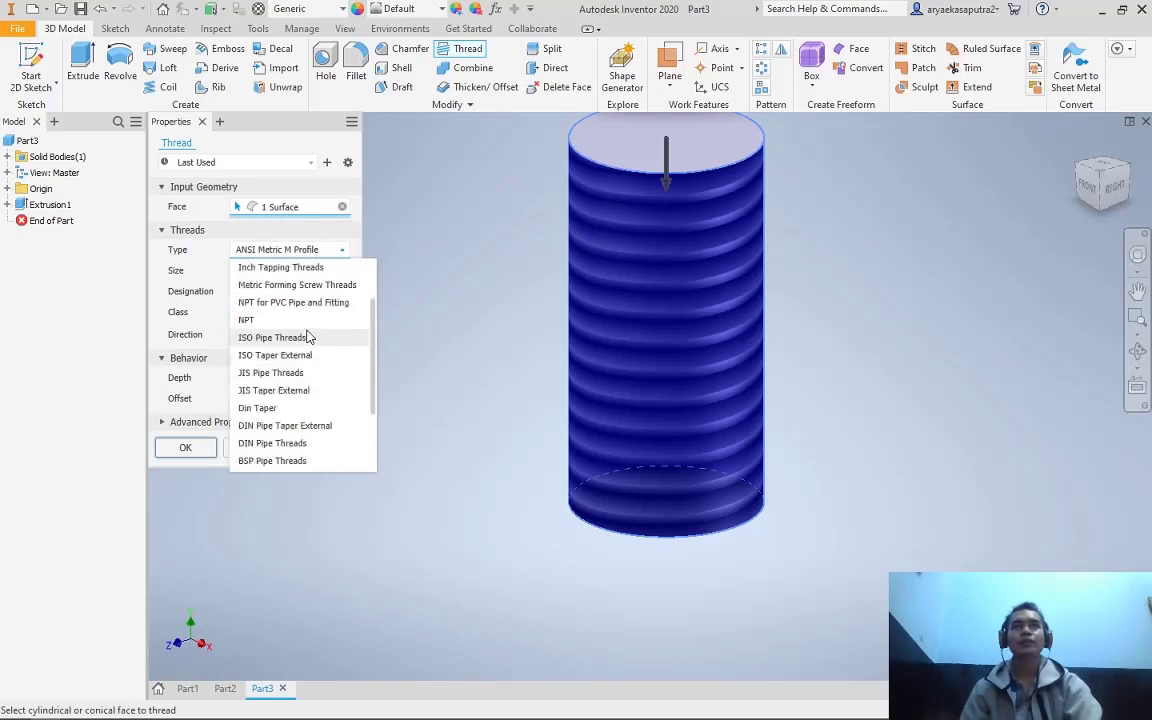
left_click(337, 251)
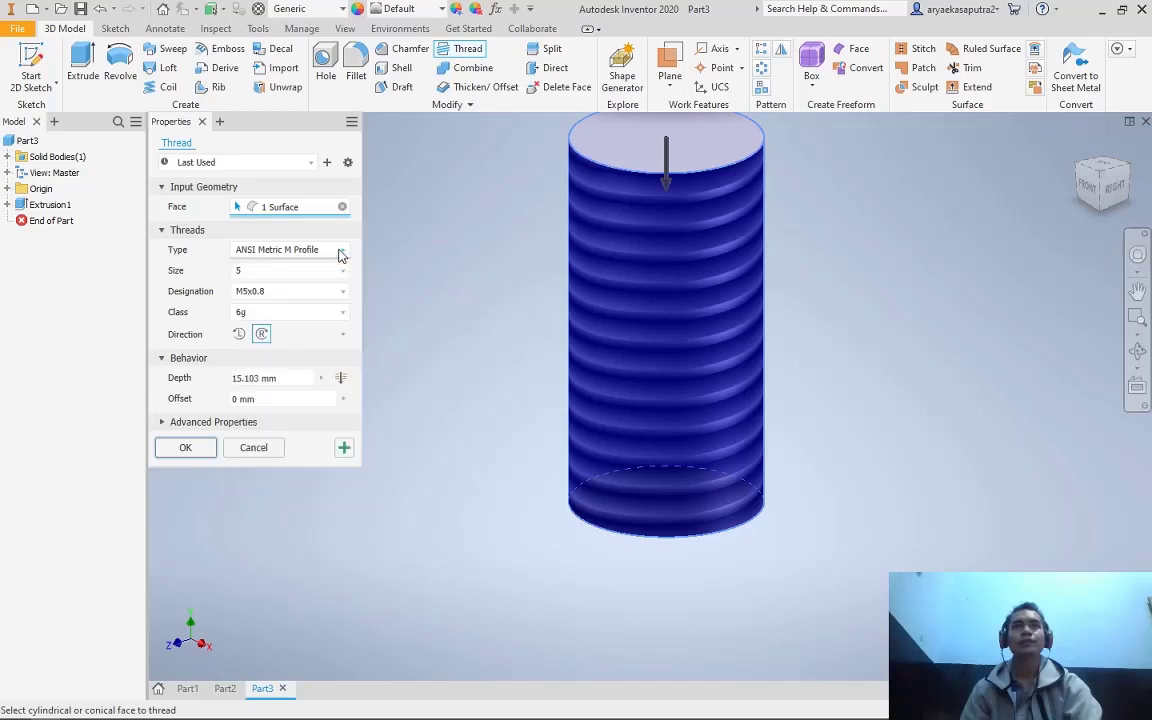
Try thread sizes 6 and 2.3 in the preview, return to size 5, and view the designations offered for it
left_click(248, 273)
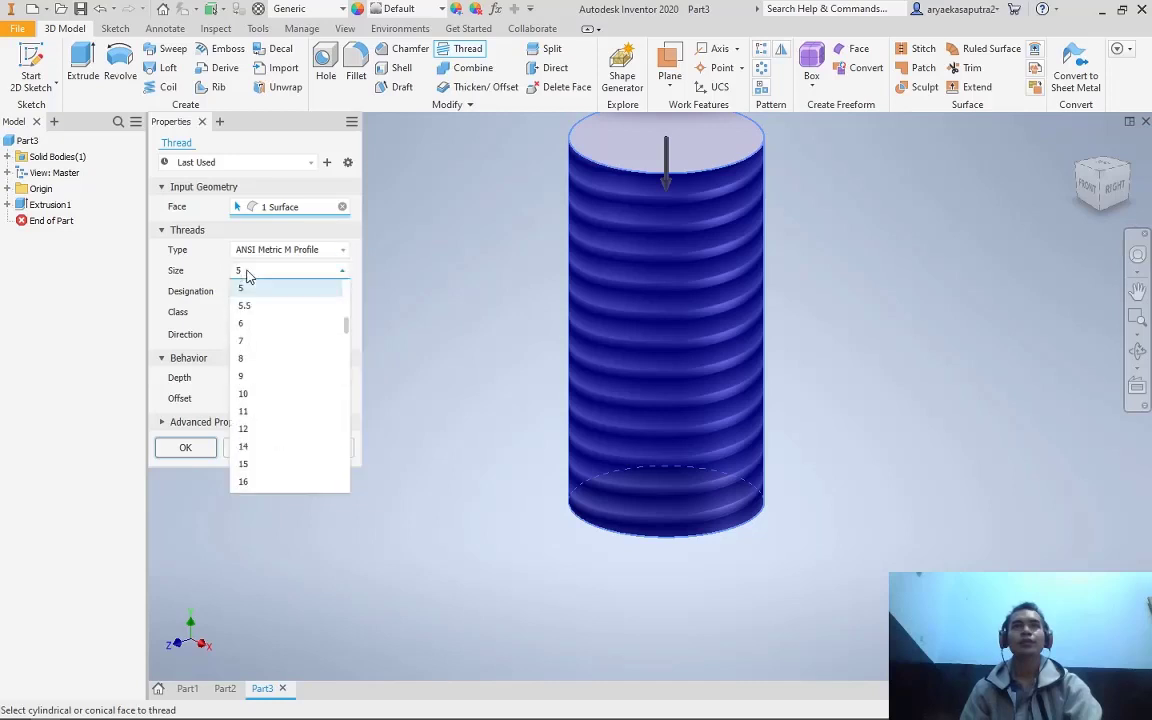
left_click(268, 323)
left_click(267, 270)
scroll(262, 355, "up", 5)
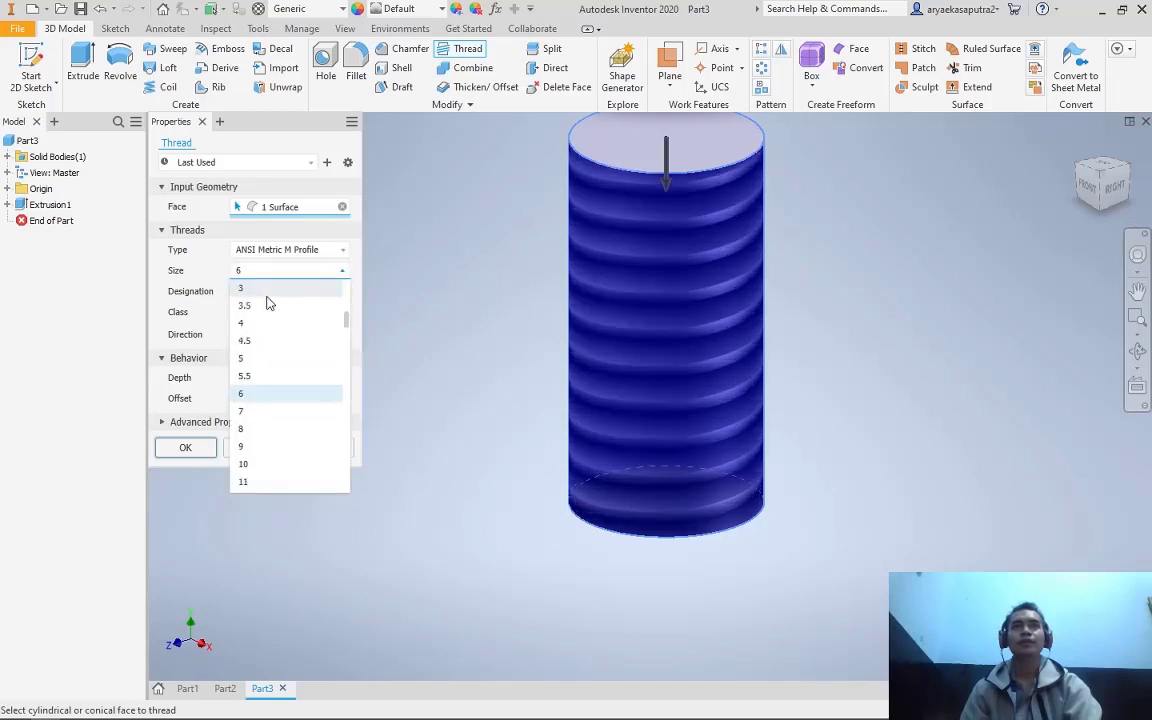
left_click(255, 401)
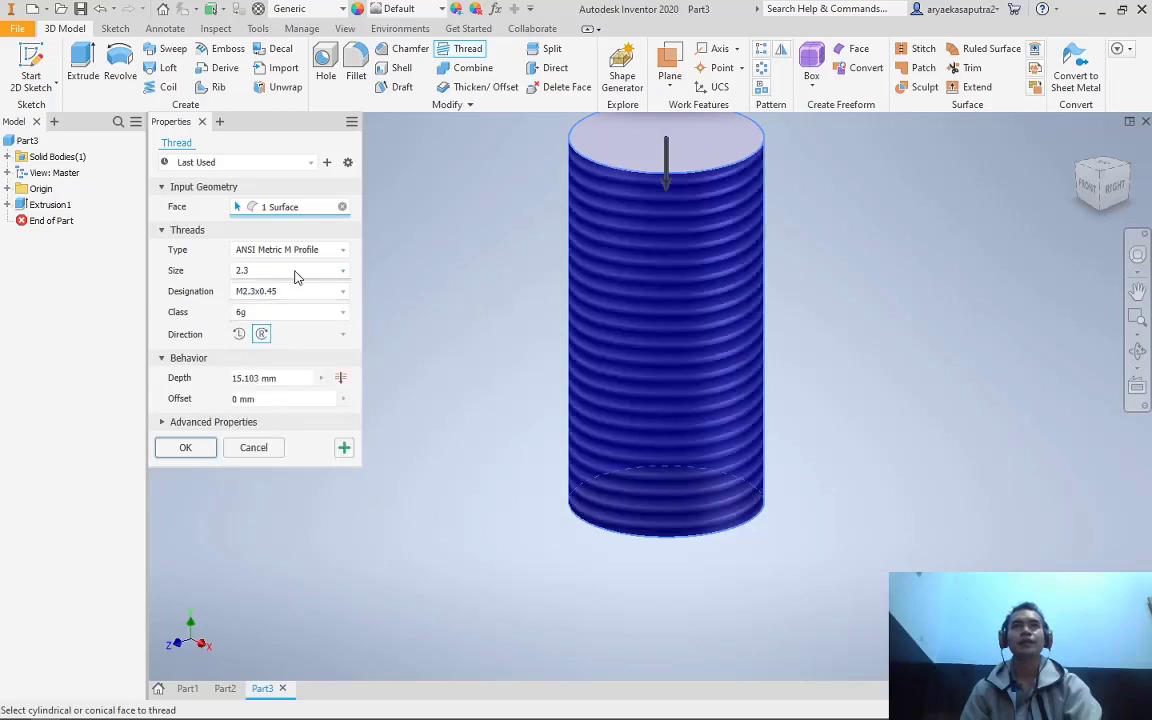
left_click(296, 274)
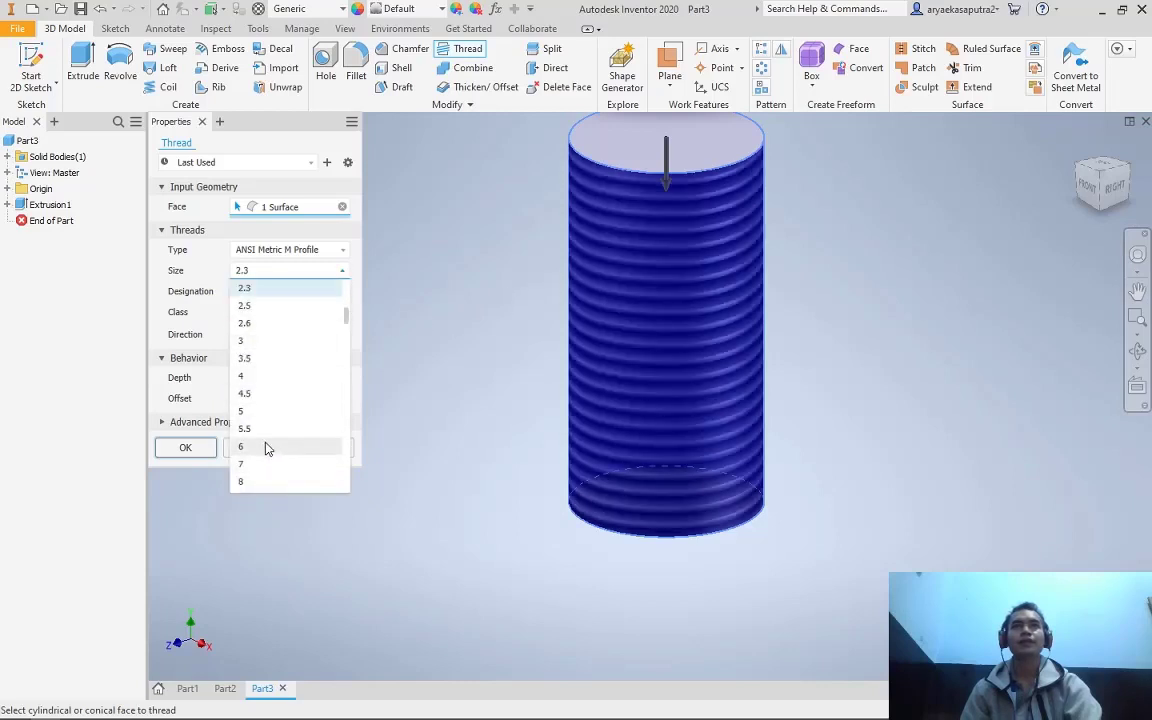
left_click(258, 411)
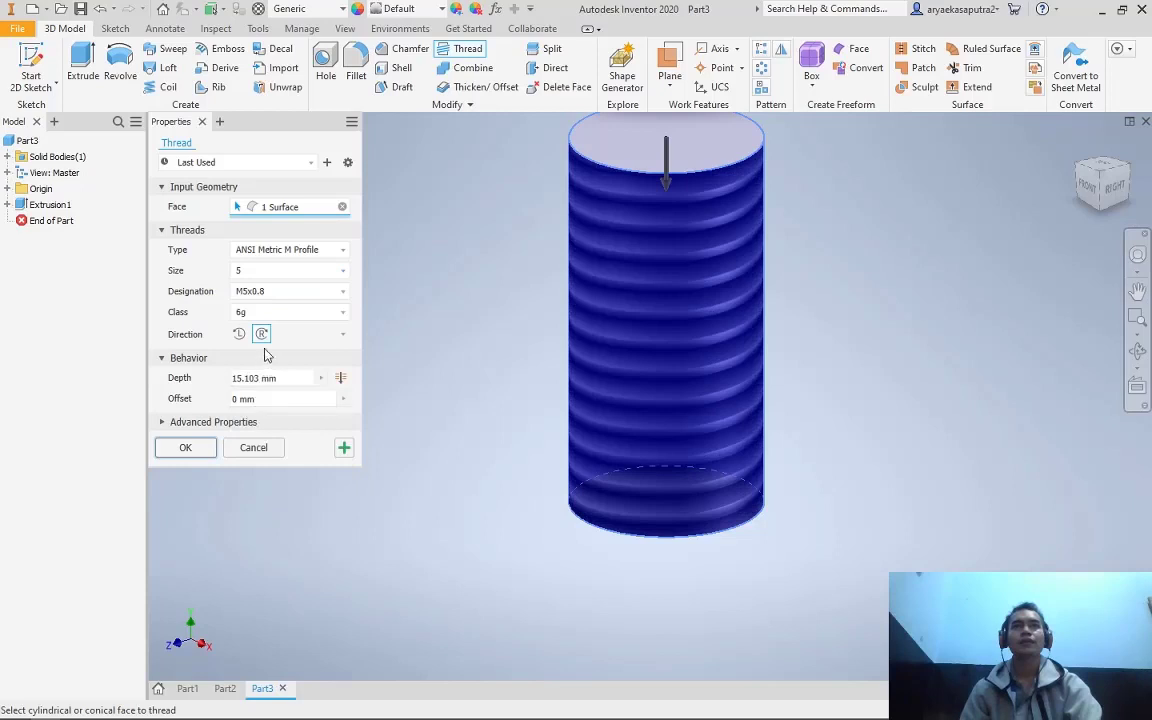
left_click(320, 294)
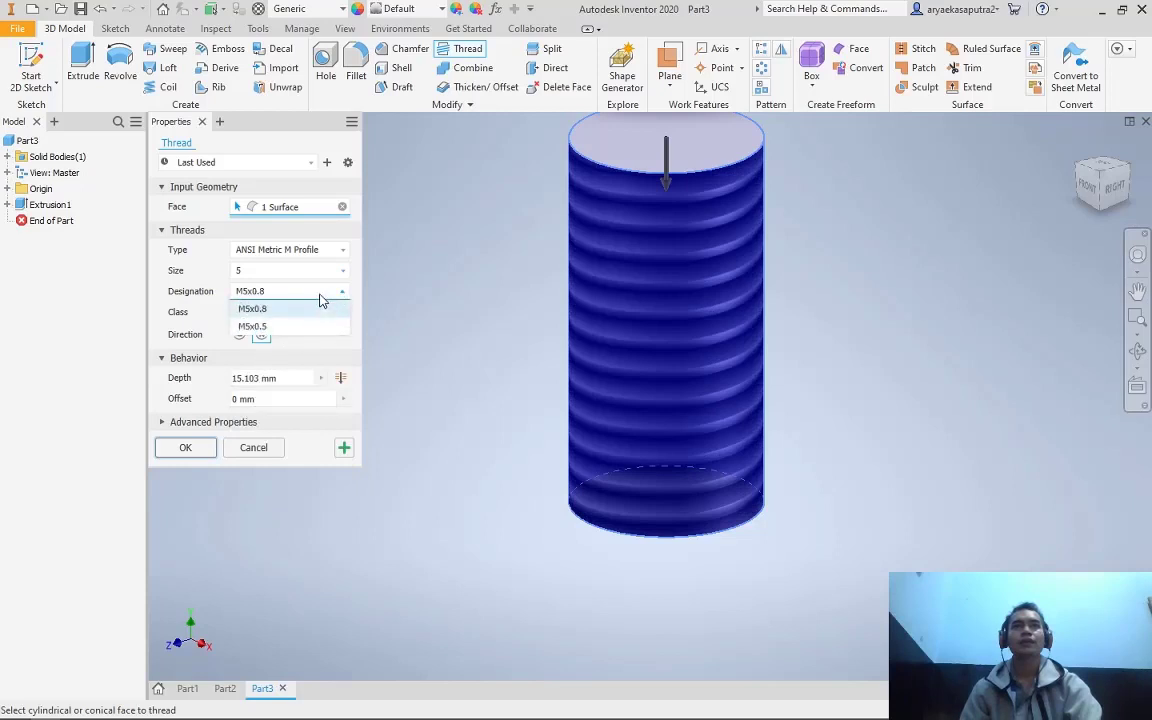
left_click(320, 295)
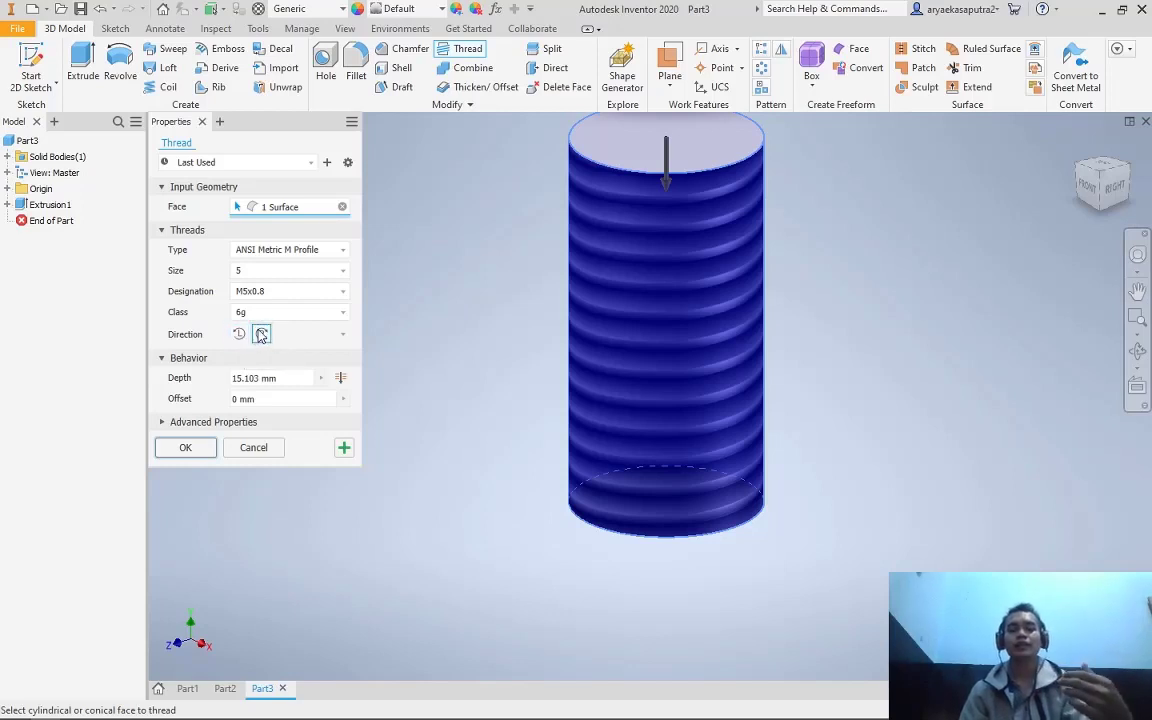
Toggle the thread's full-depth option on and back off to compare the preview
left_click(290, 378)
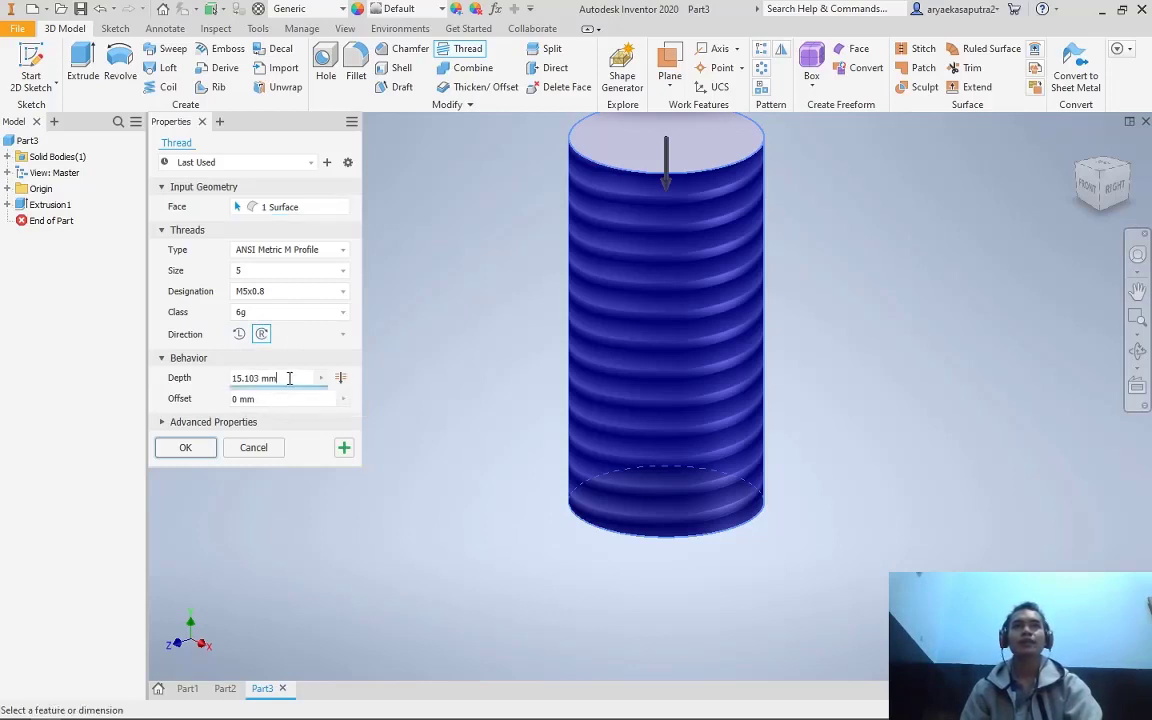
left_click(342, 382)
left_click(342, 382)
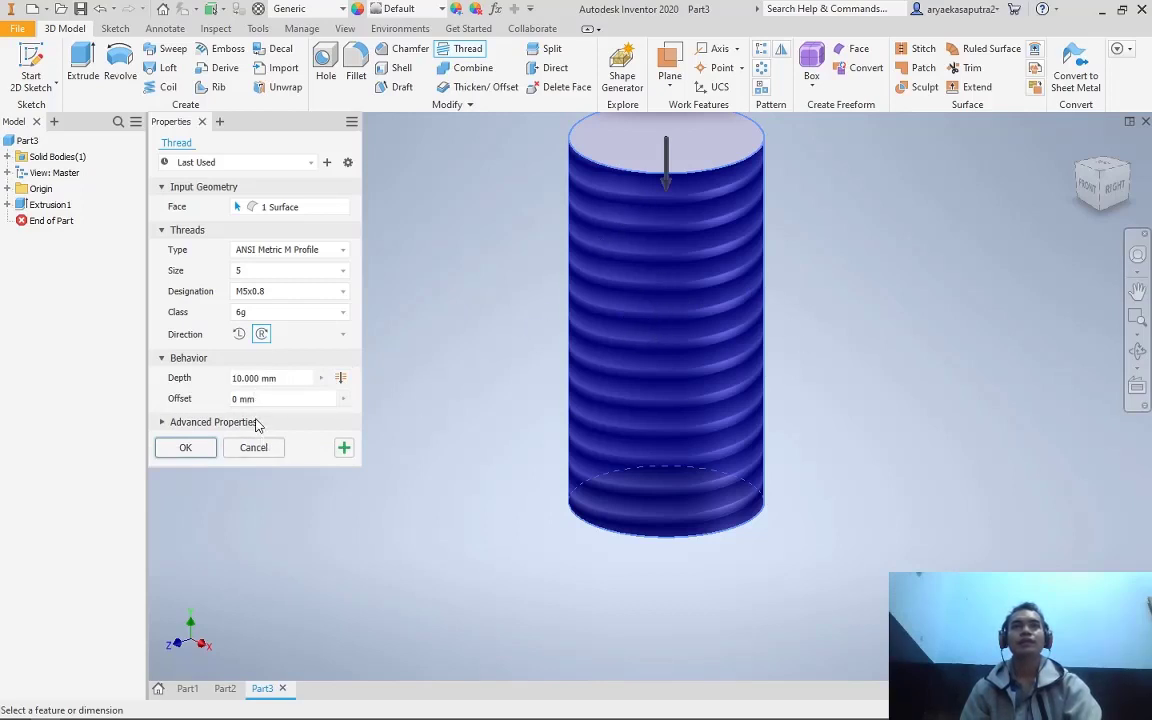
scroll(676, 470, "down", 1)
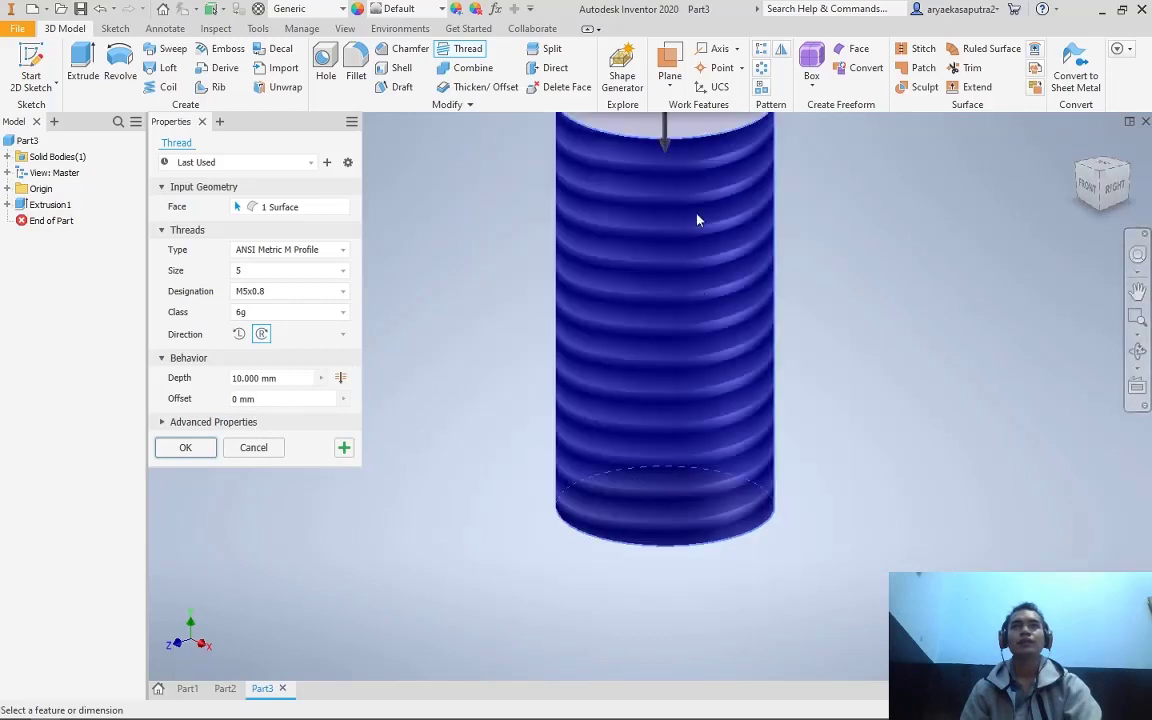
Set the thread depth to 5 mm
left_click(234, 378)
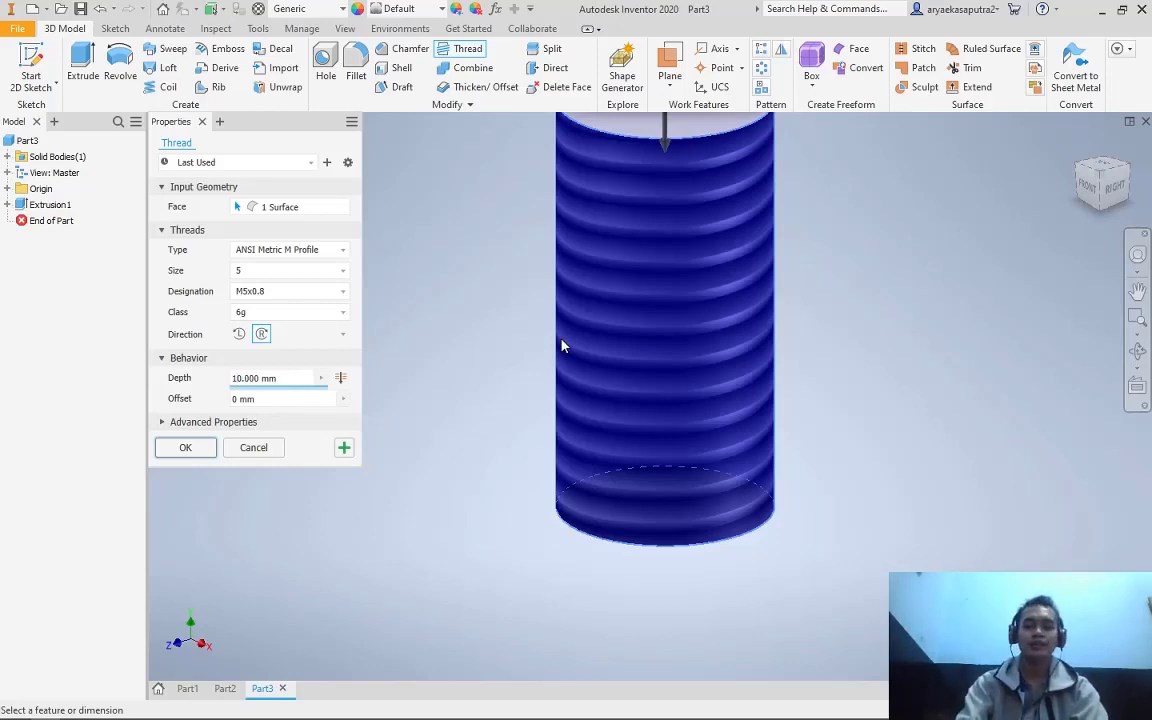
key("Delete")
key("Delete")
key("Delete")
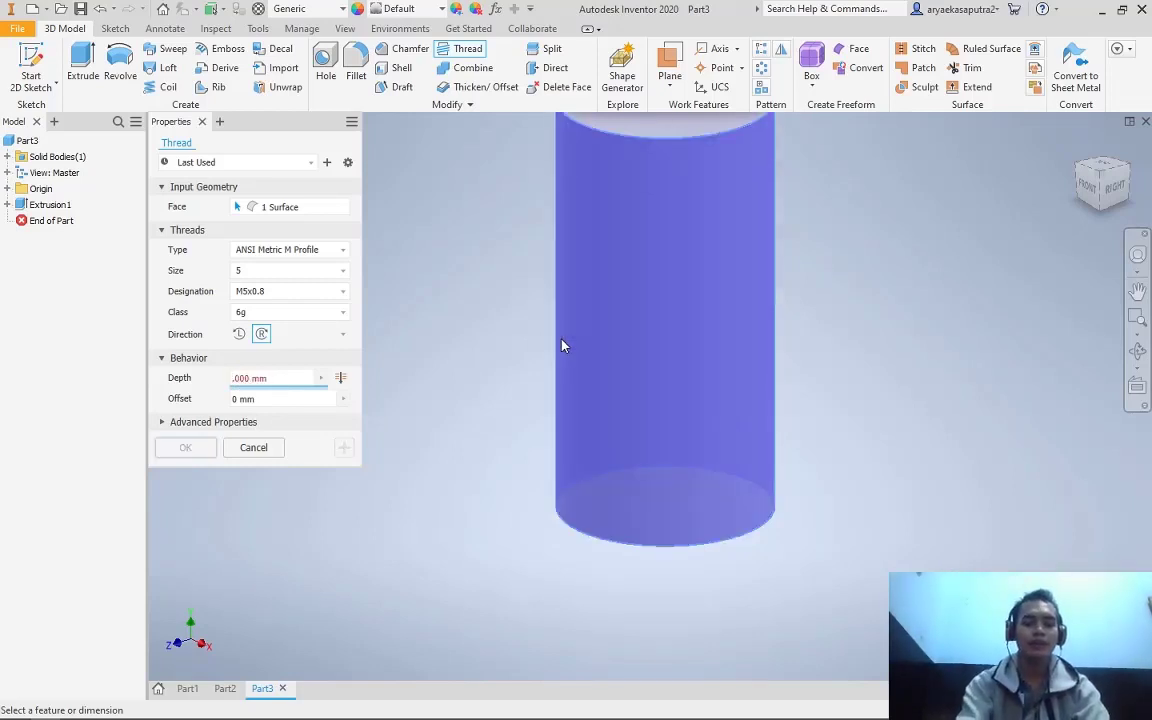
type("5")
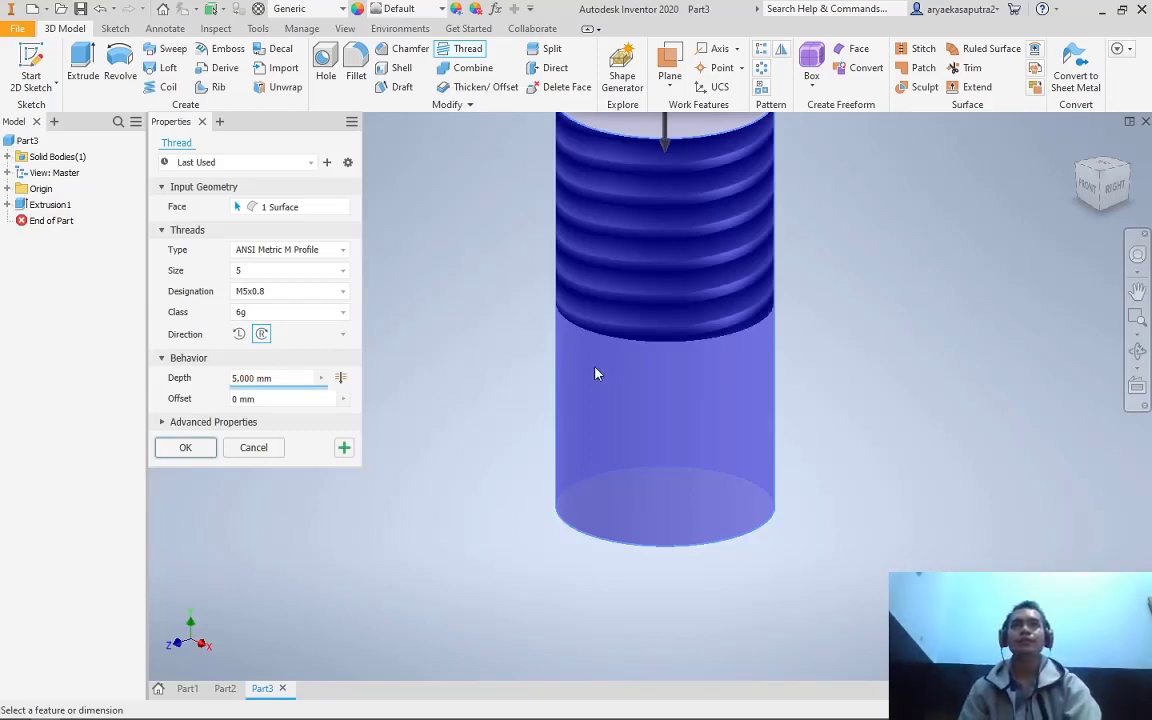
Try thread offsets of 5 mm and 2 mm from the cylinder's upper end, and restore the offset to 0 mm
left_click(239, 399)
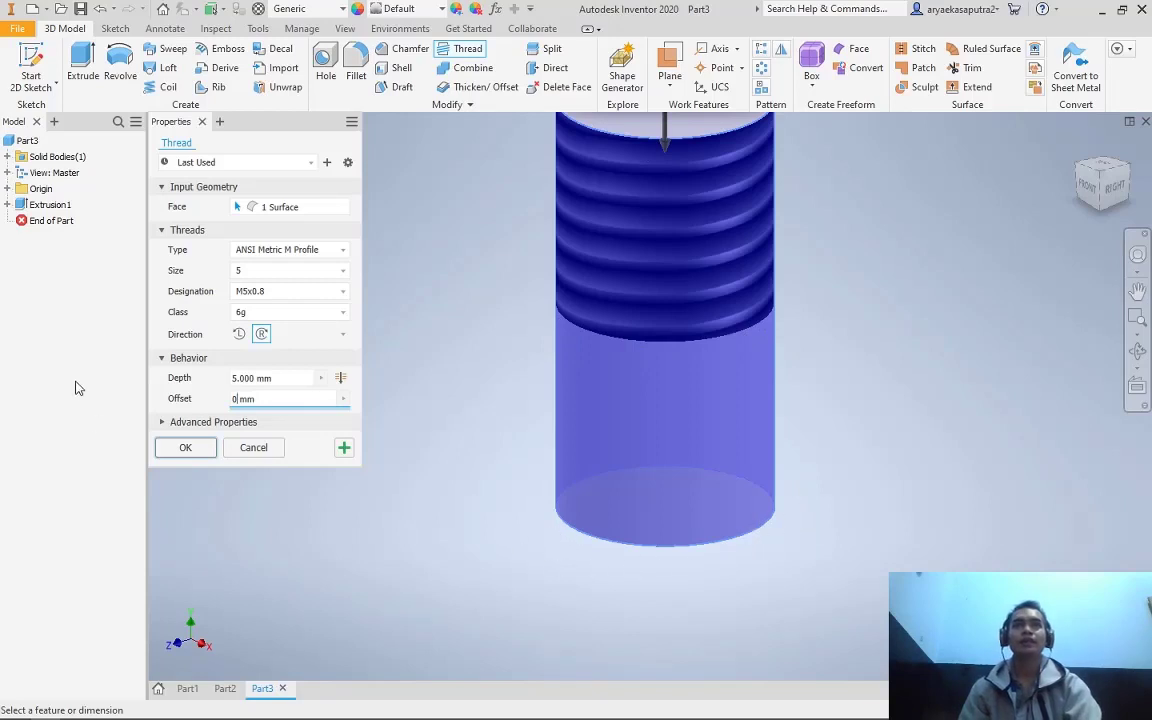
key("BackSpace")
type("5")
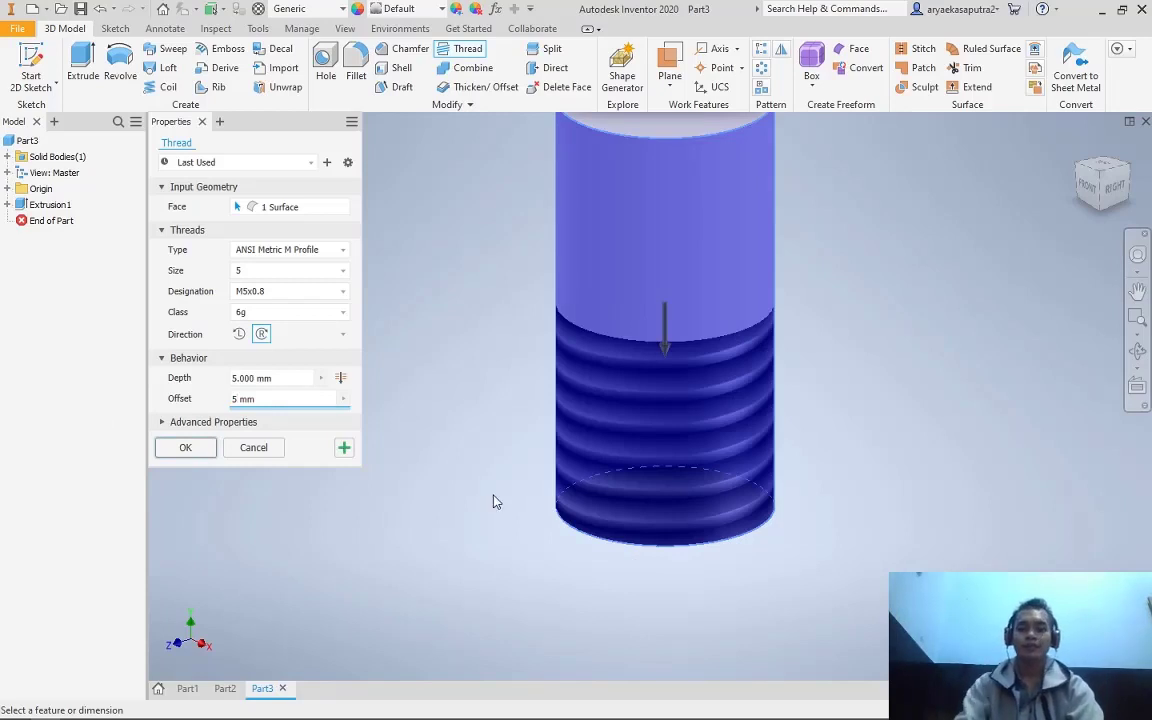
key("BackSpace")
type("2")
key("BackSpace")
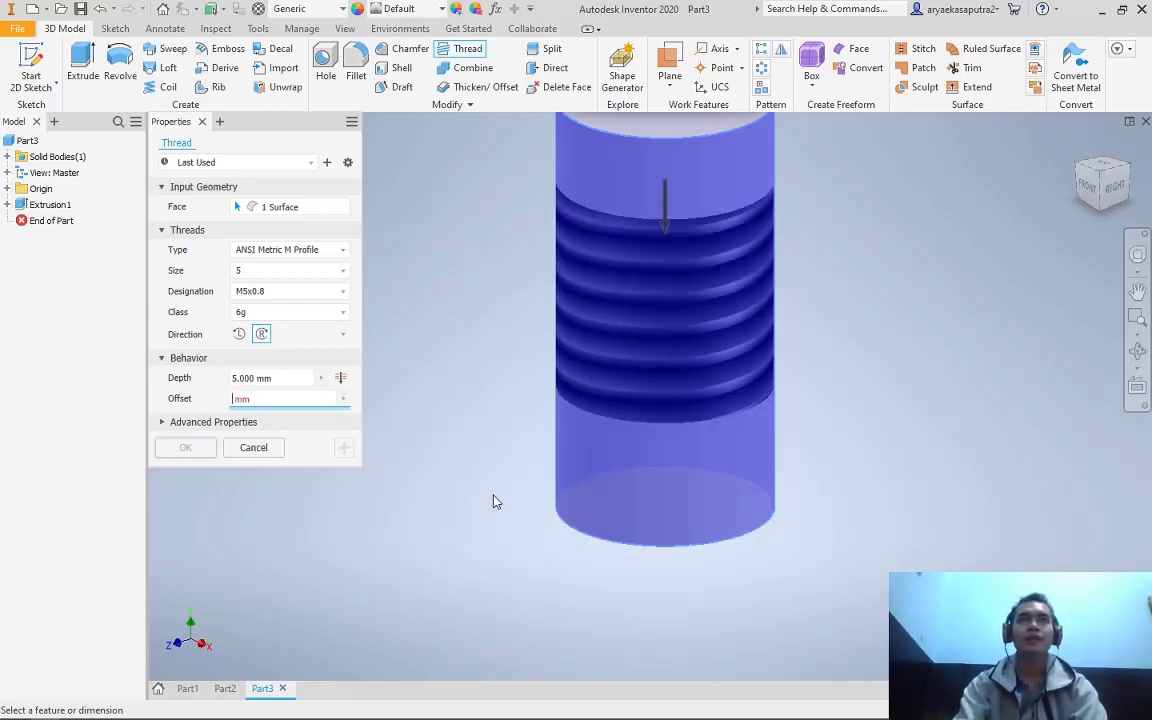
type("0")
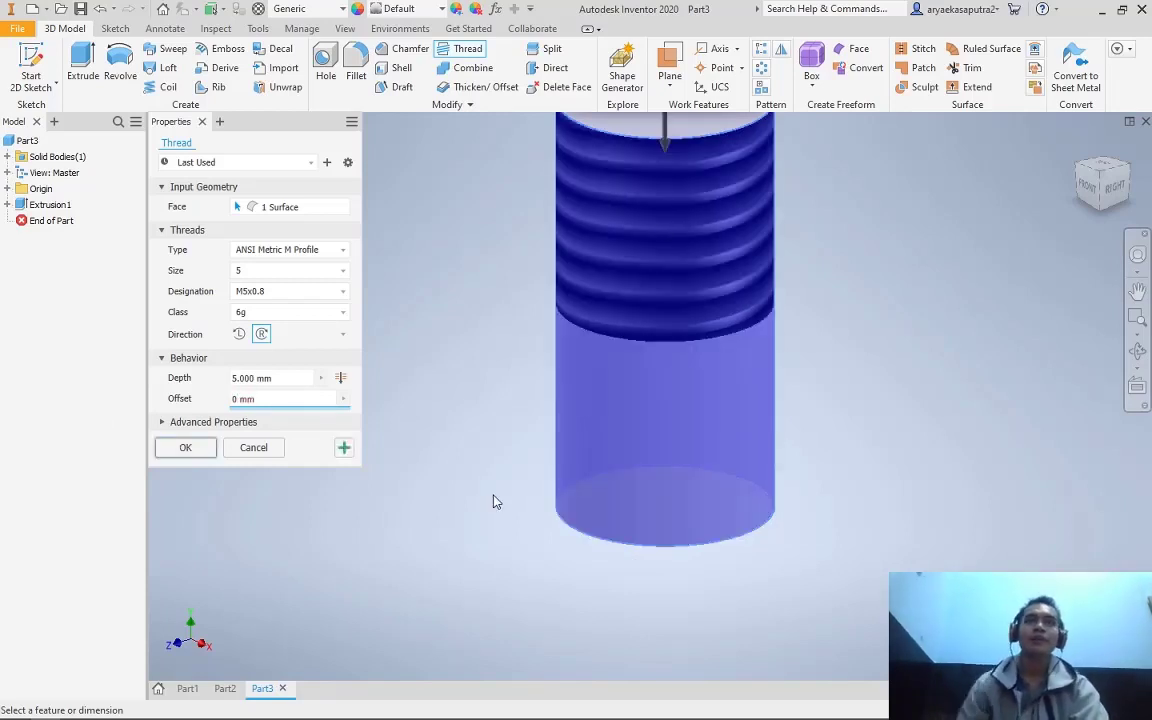
Set the thread depth to 9 mm and create the thread on the cylinder
left_click(238, 378)
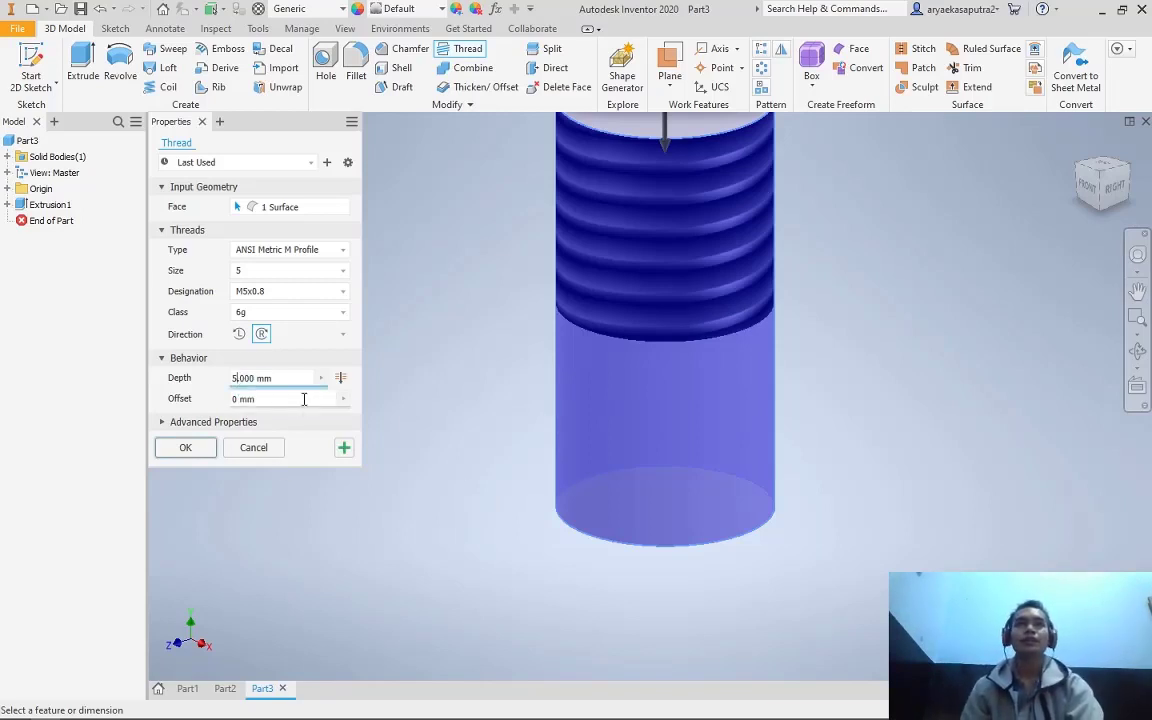
key("BackSpace")
type("9")
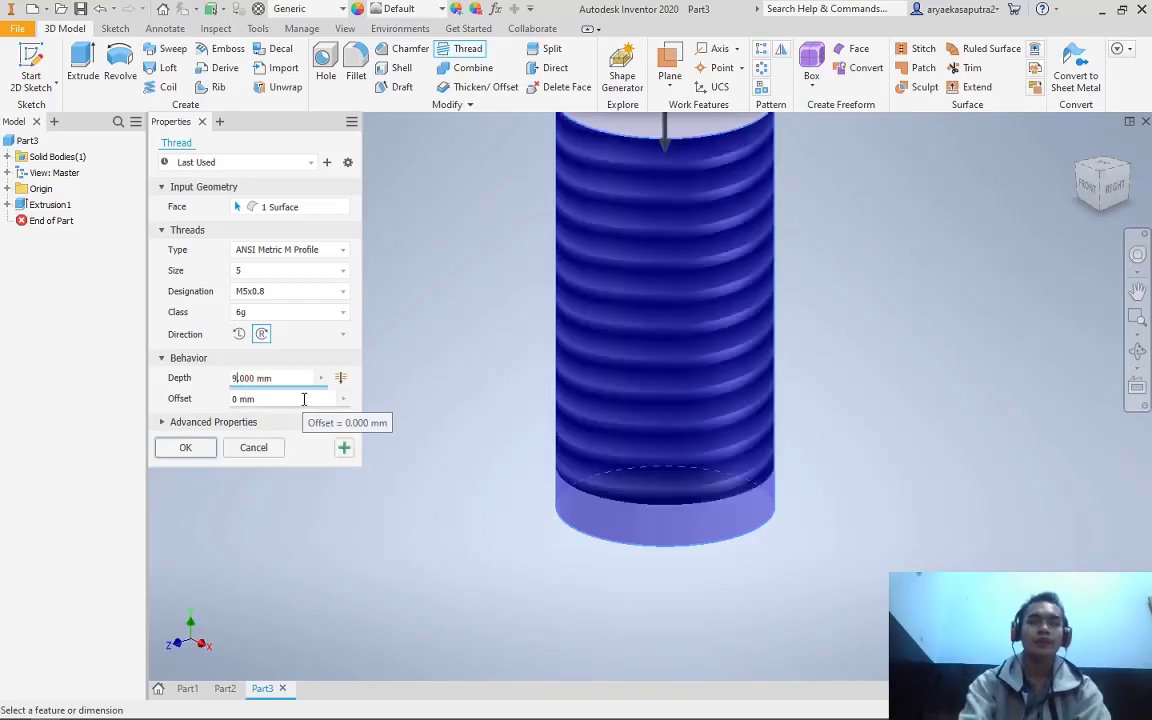
left_click(200, 455)
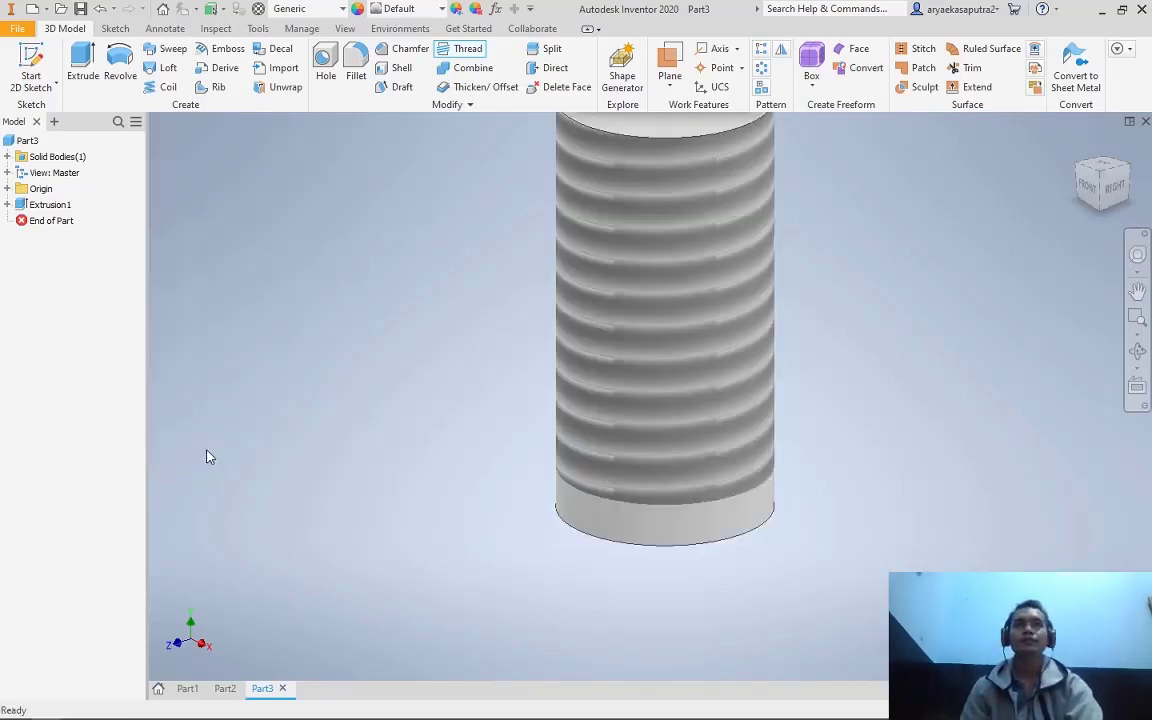
Examine the finished thread from several sides and at an angle from above
left_click(1108, 190)
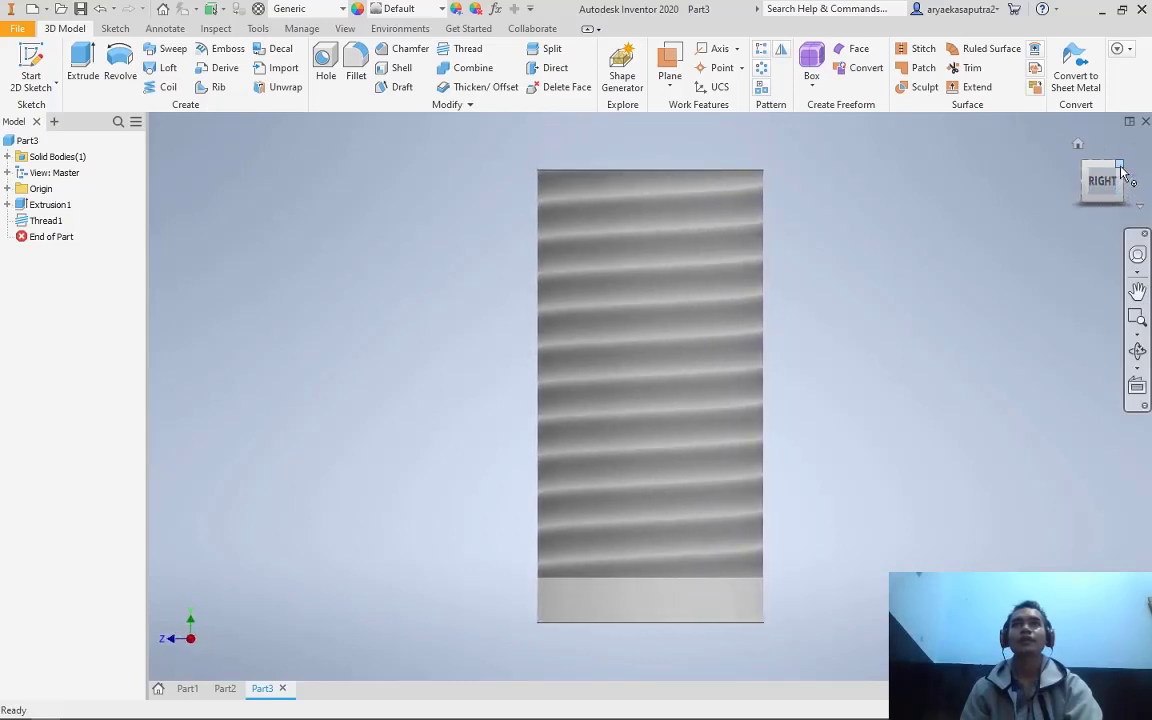
left_click(1122, 177)
left_click(1118, 187)
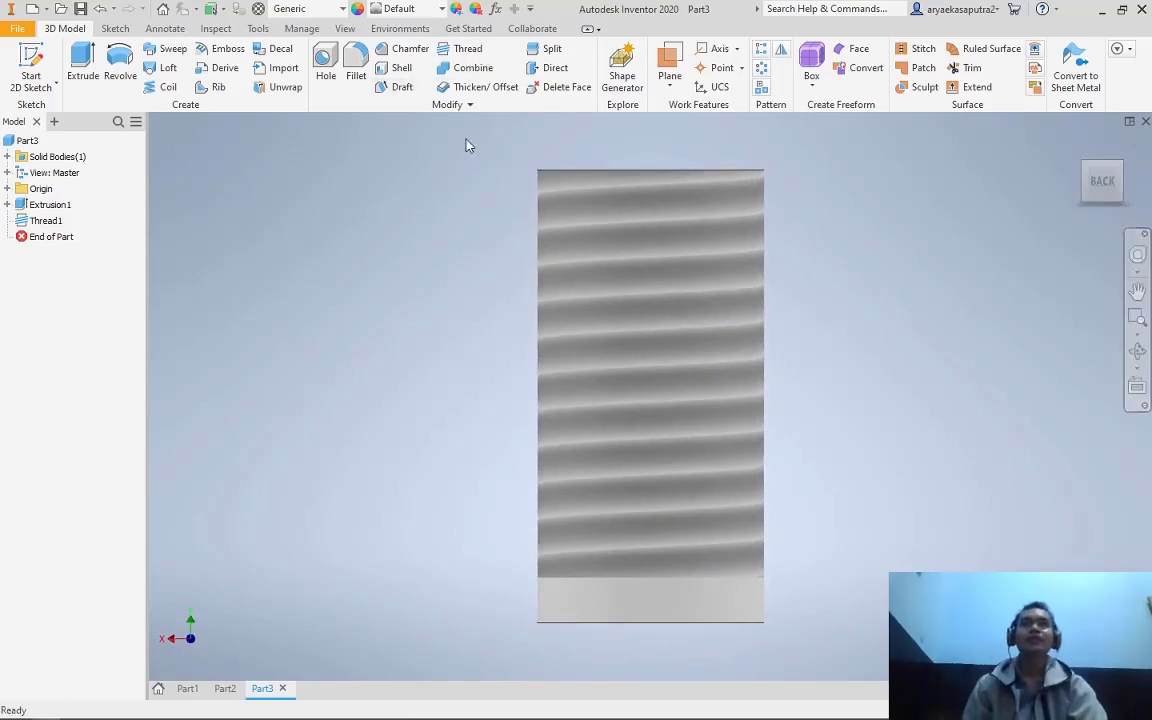
left_click(1119, 170)
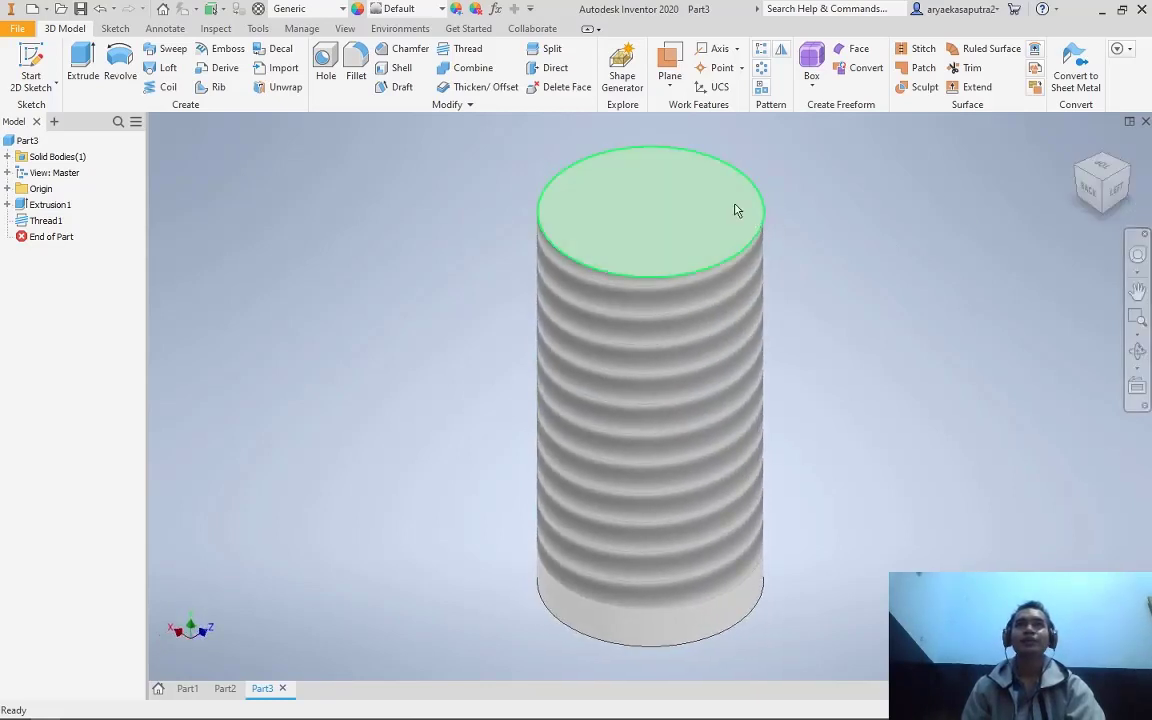
left_click(1104, 198)
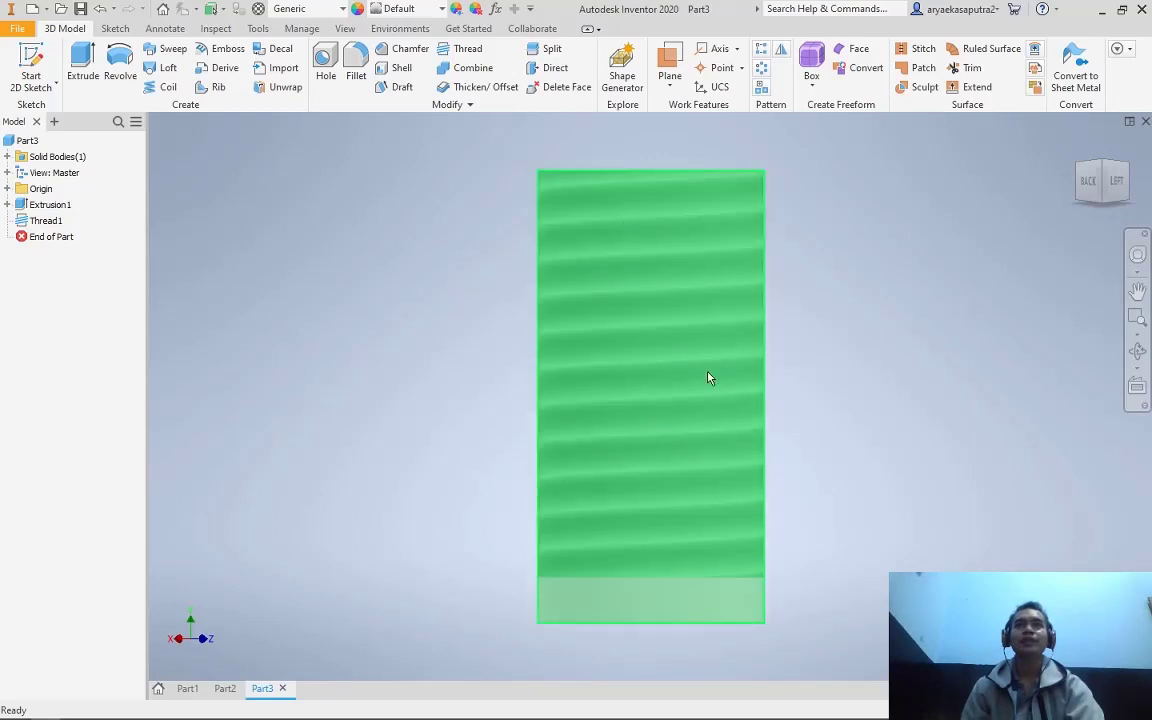
left_click(1105, 172)
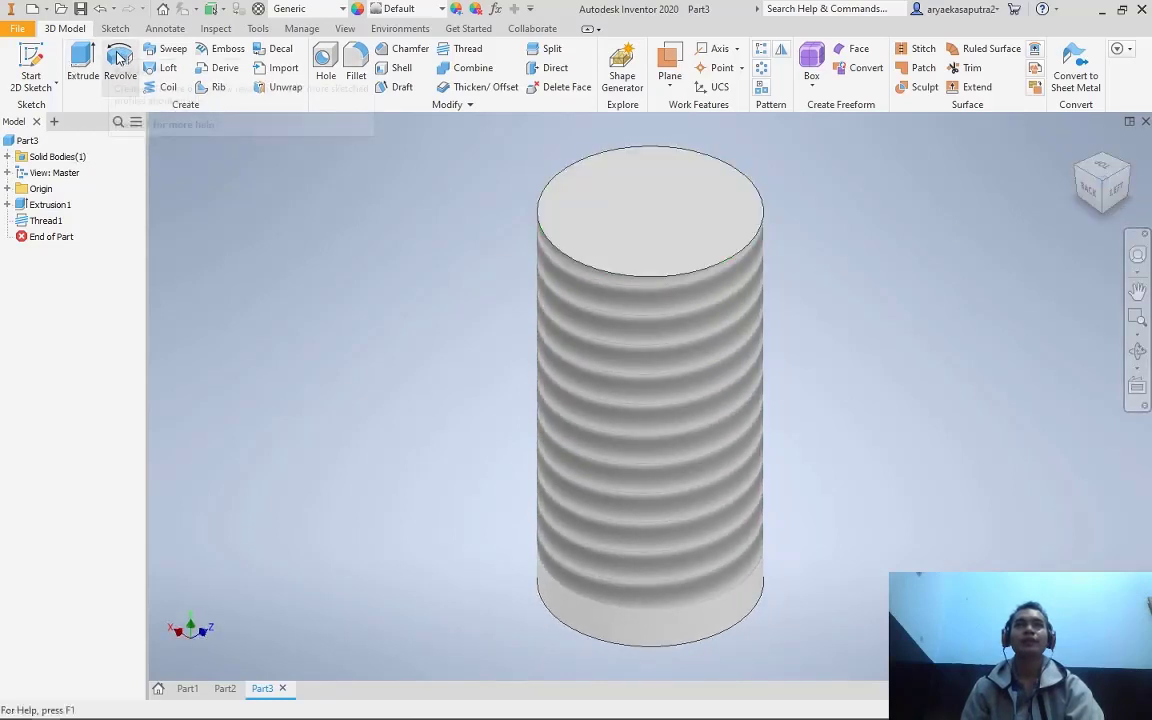
Sketch a six-sided polygon on the cylinder's upper face, centred on the origin and larger than the cylinder, and finish the sketch
left_click(40, 64)
left_click(632, 208)
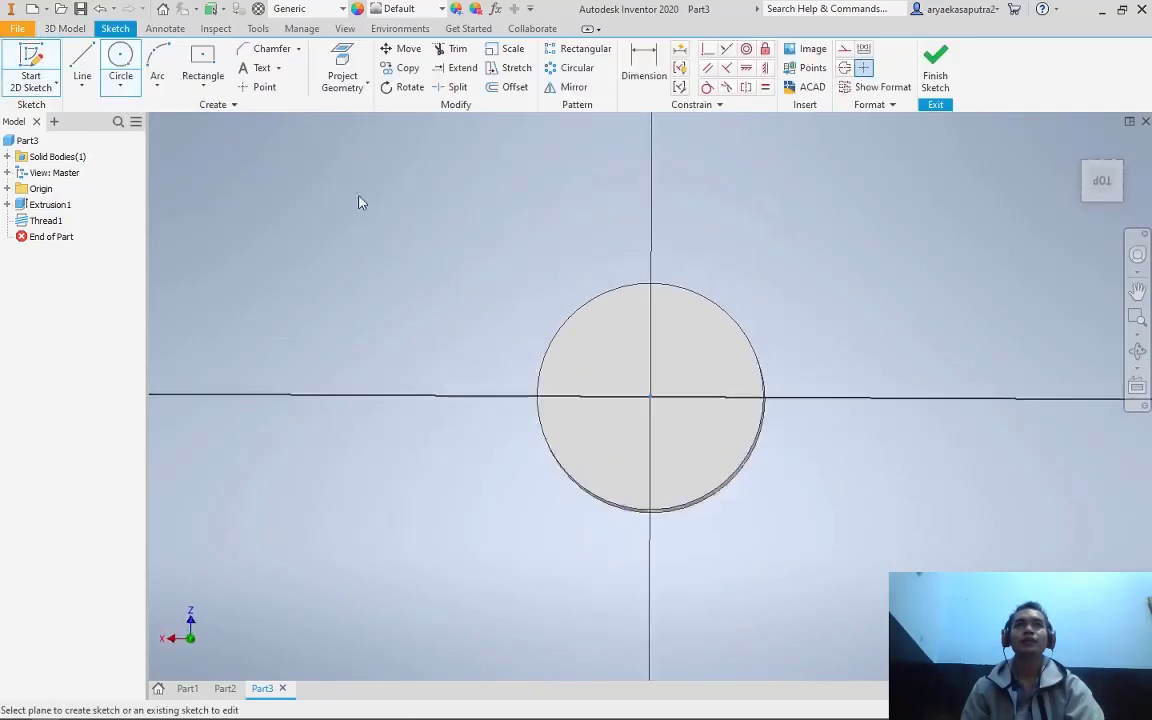
left_click(200, 76)
left_click(224, 402)
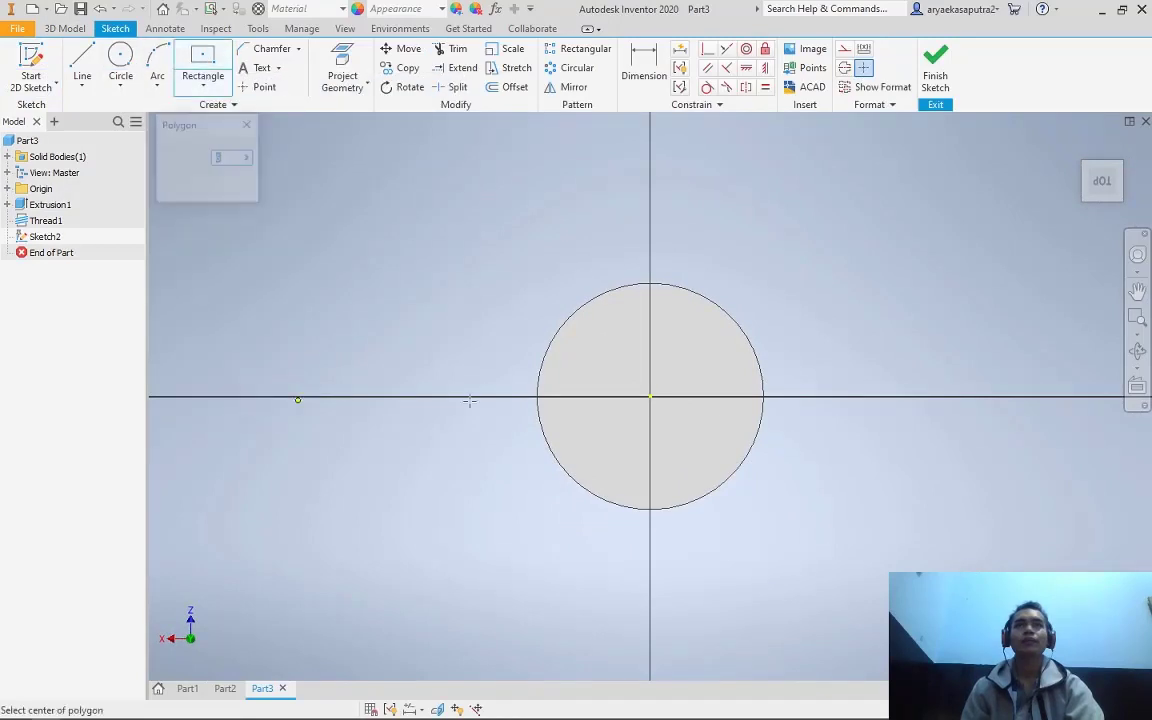
left_click(650, 397)
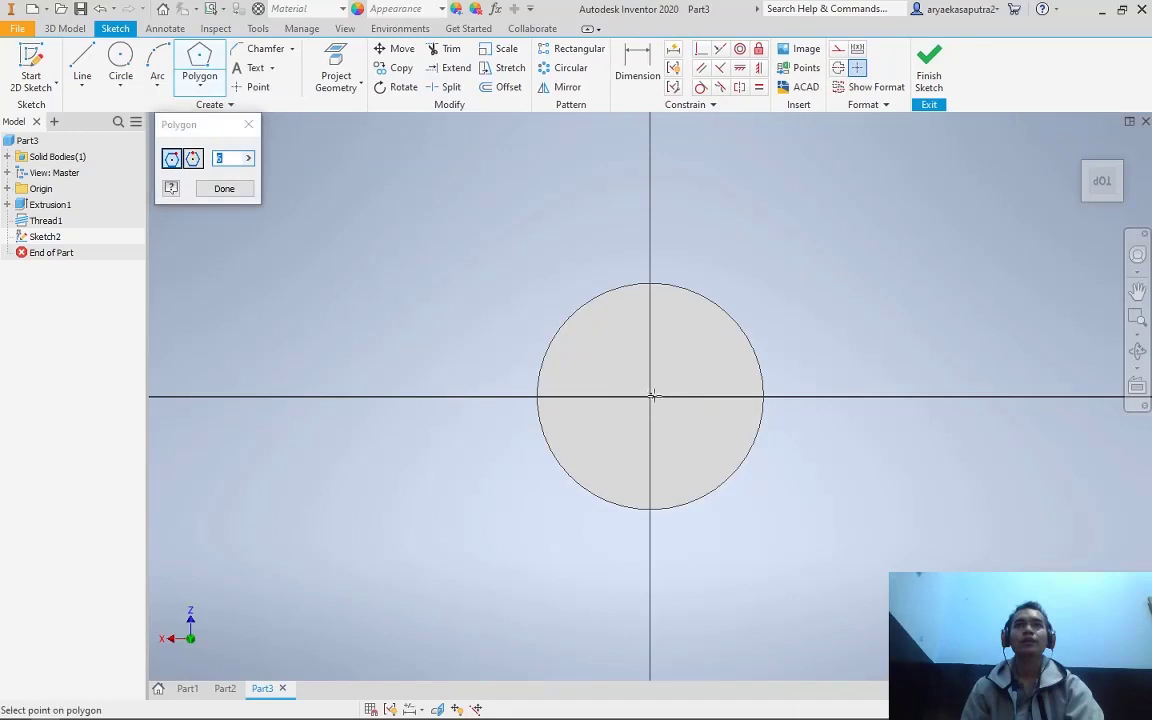
left_click(842, 381)
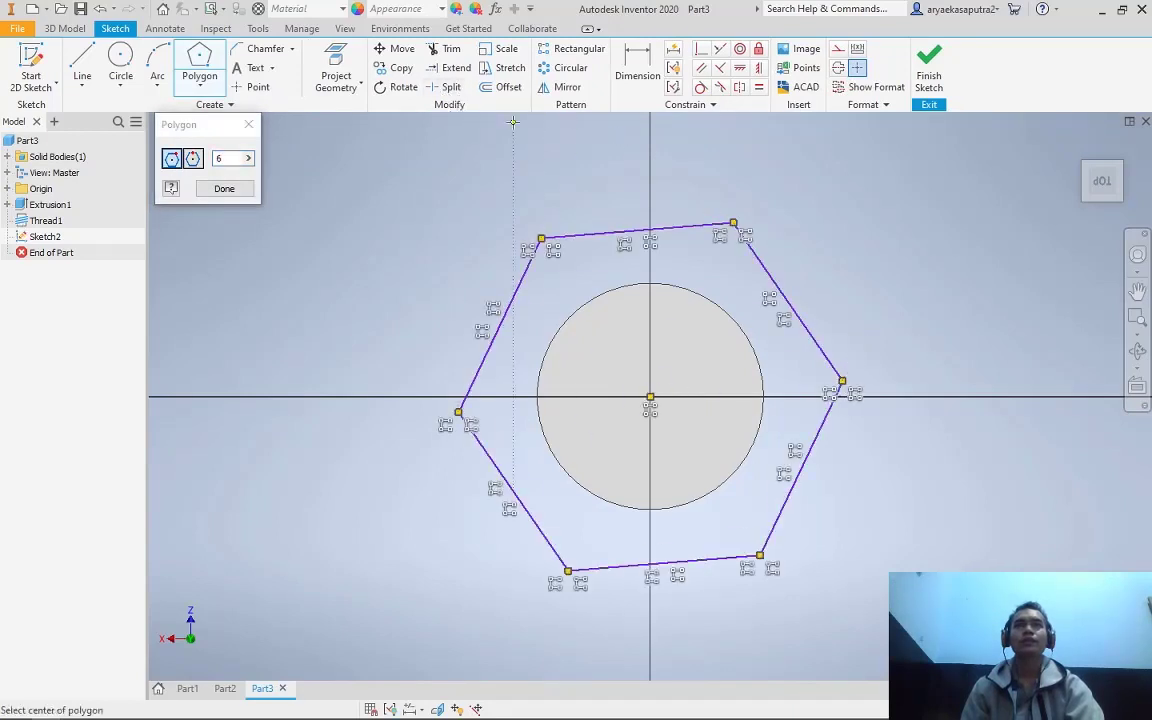
left_click(928, 72)
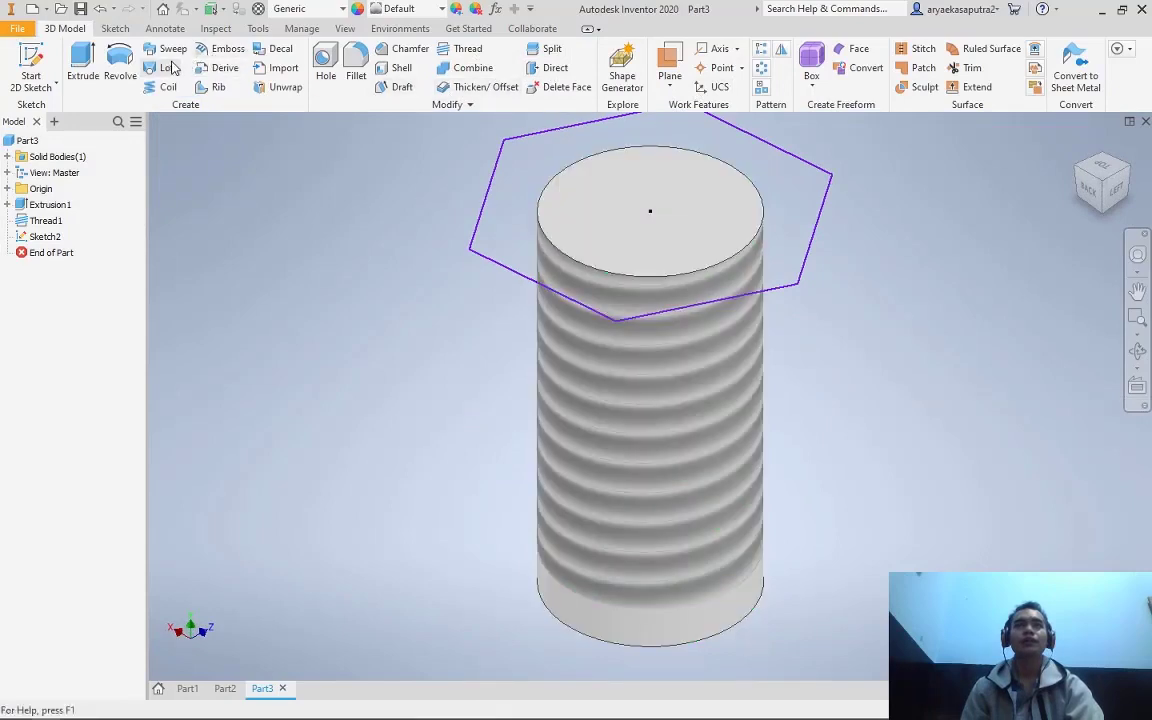
Extrude the hexagon 2 mm upward from the cylinder's end, joined to the body as the bolt head
left_click(83, 65)
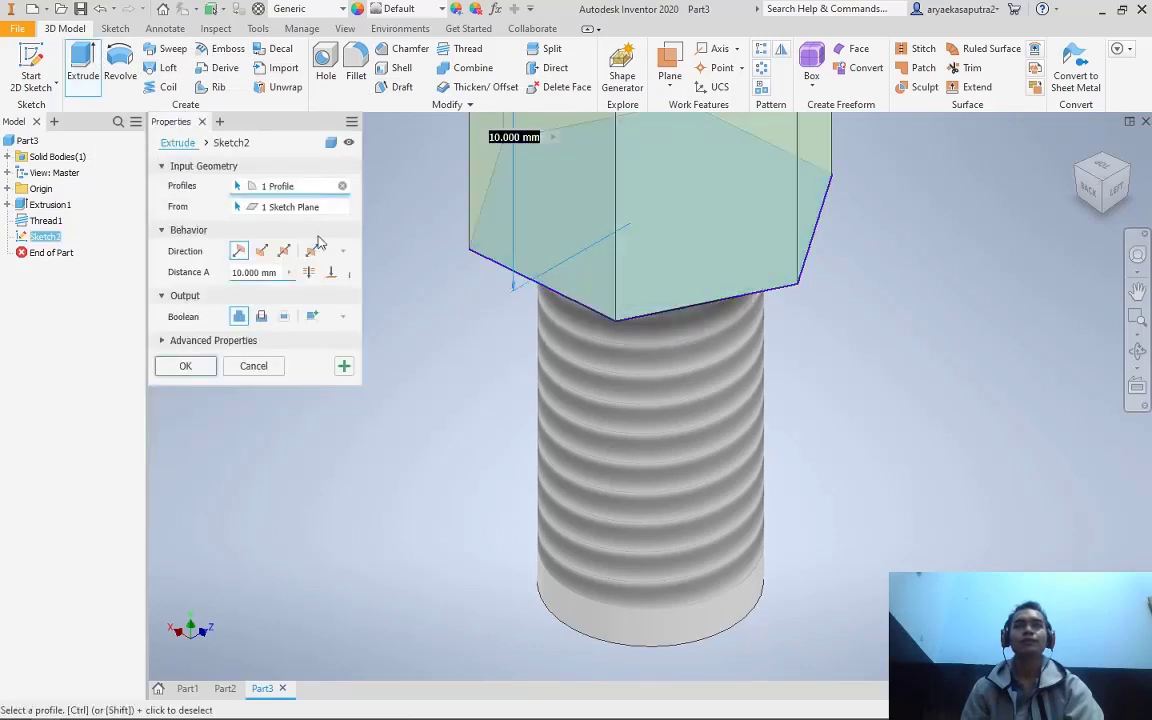
left_click(241, 274)
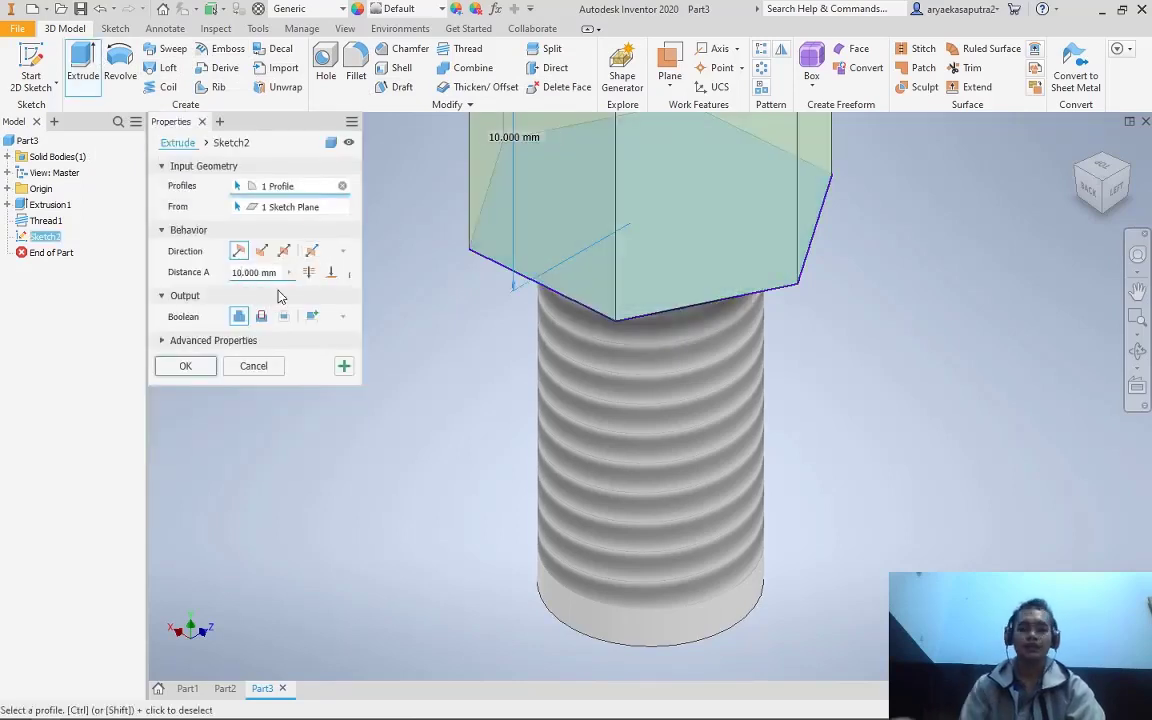
key("BackSpace")
key("BackSpace")
type("3")
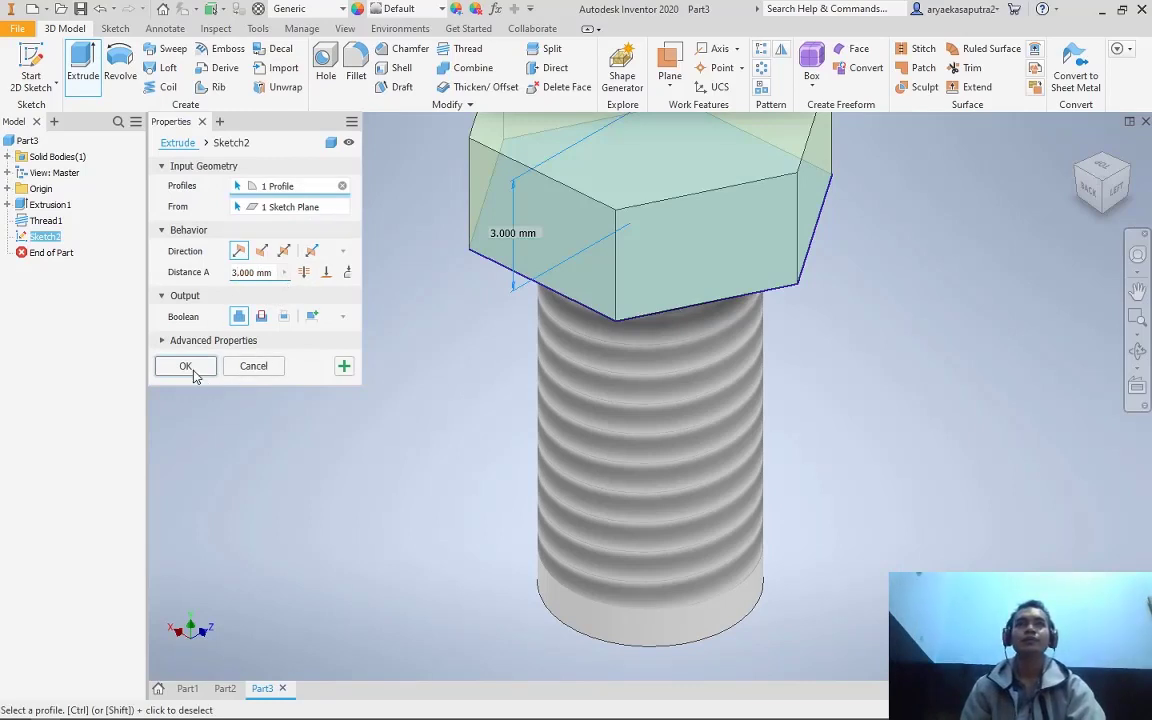
key("BackSpace")
type("2")
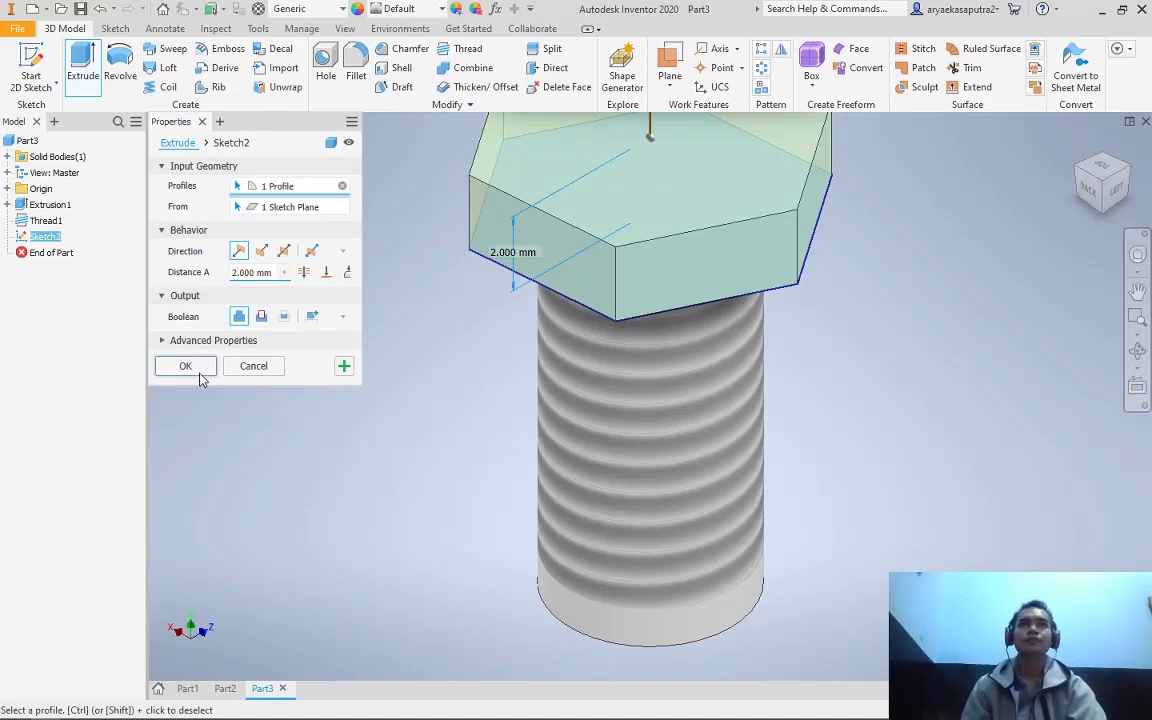
left_click(195, 371)
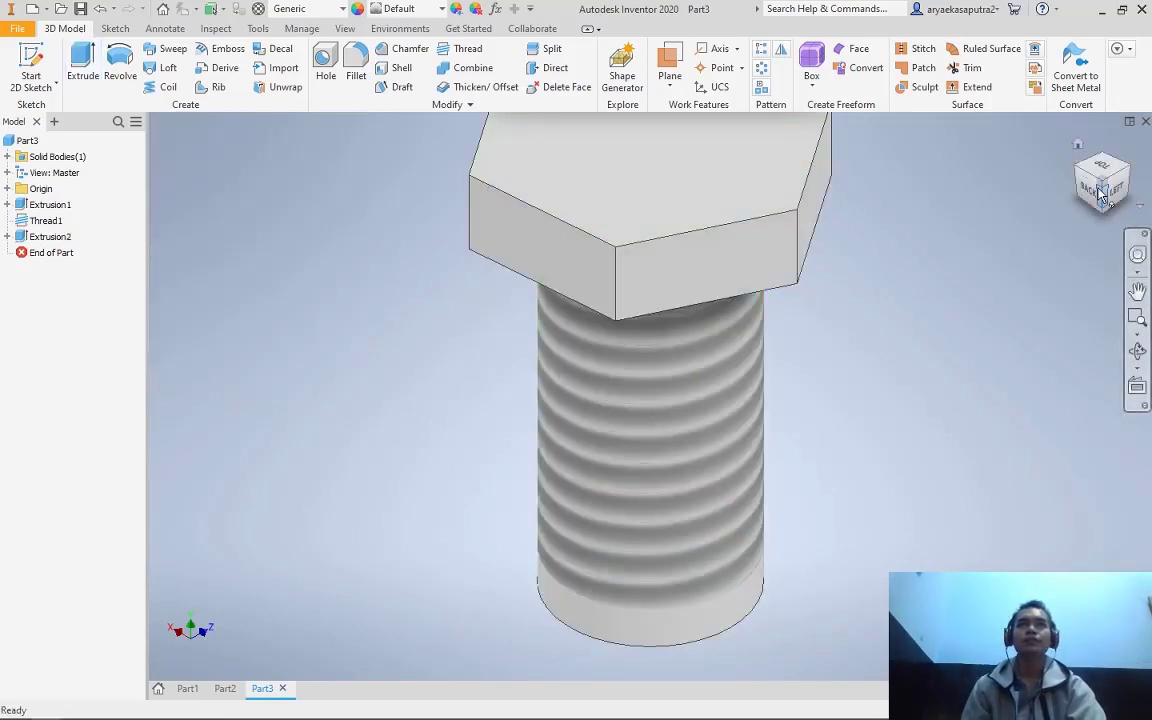
Start a new sketch on the origin's YZ plane through the middle of the bolt
left_click(1099, 189)
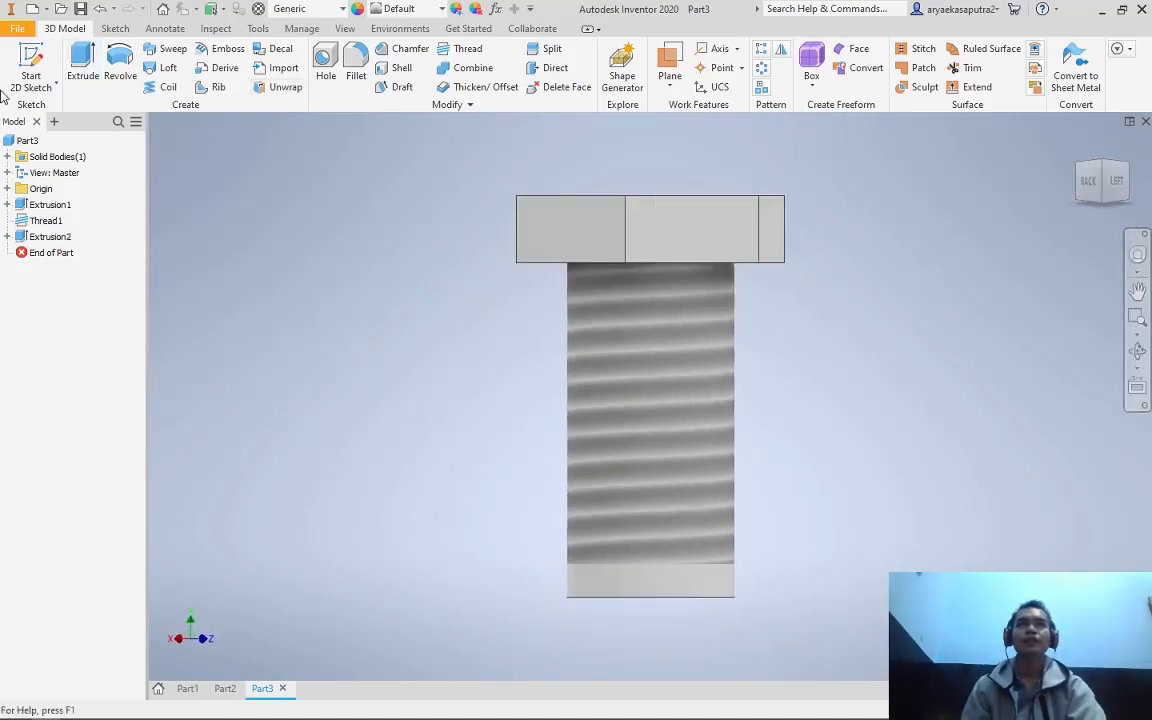
left_click(1103, 162)
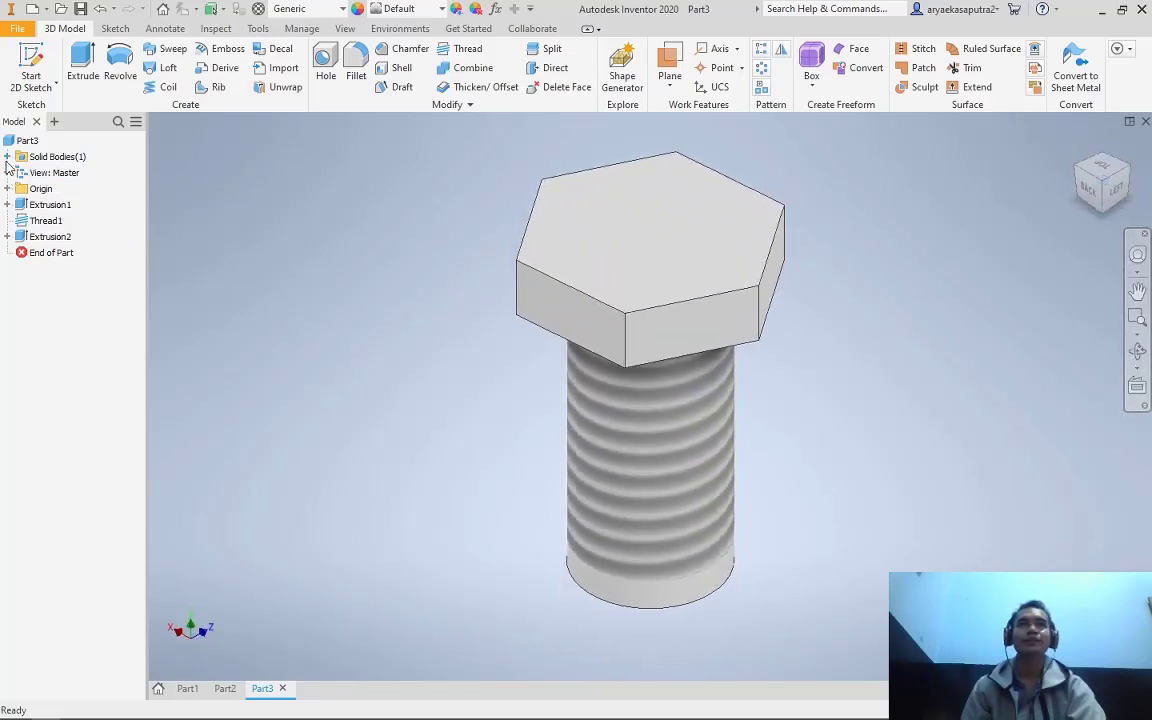
left_click(7, 188)
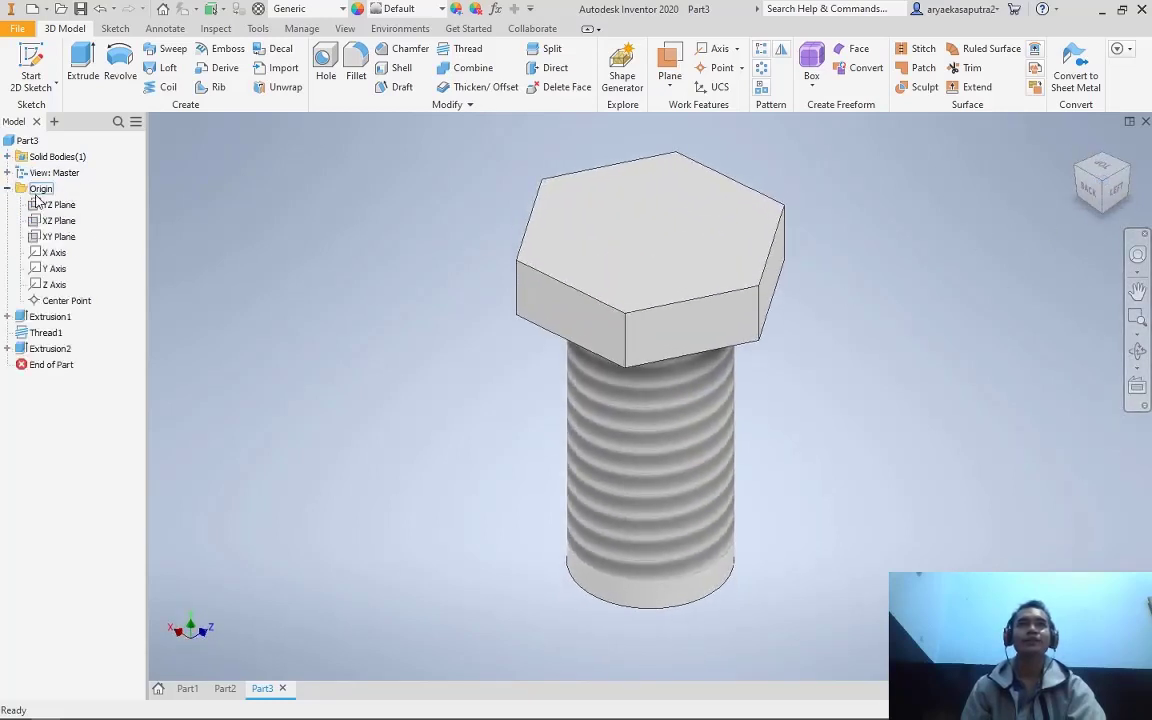
left_click(48, 206)
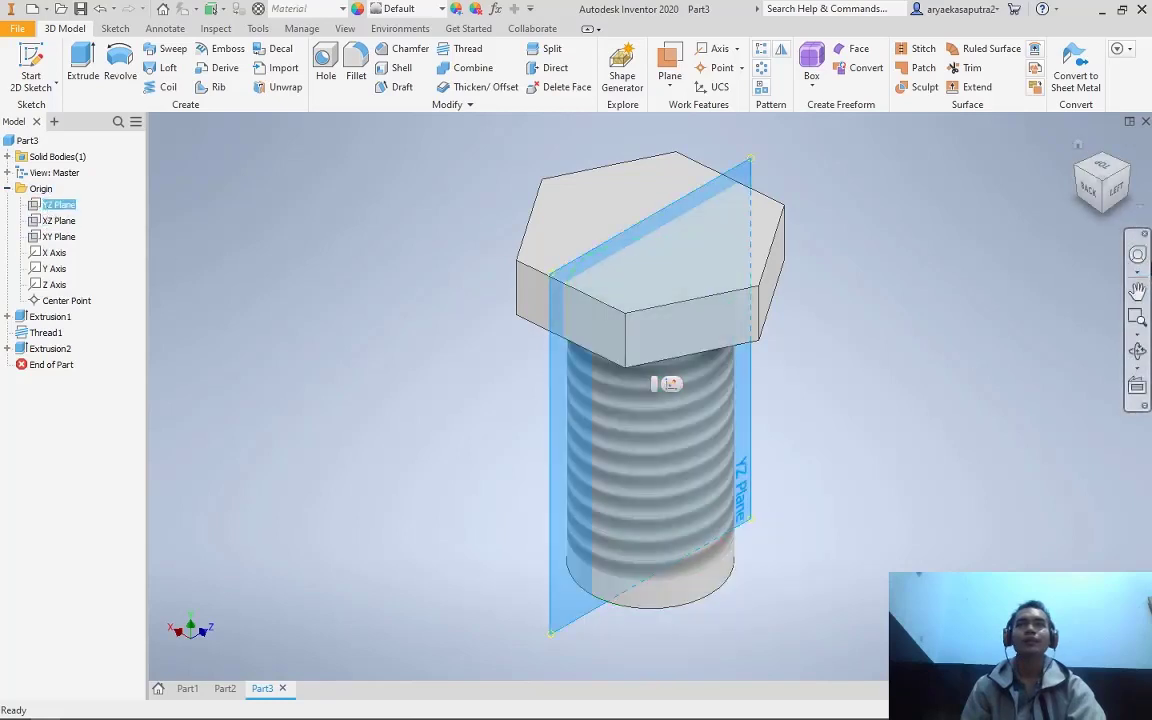
left_click(670, 385)
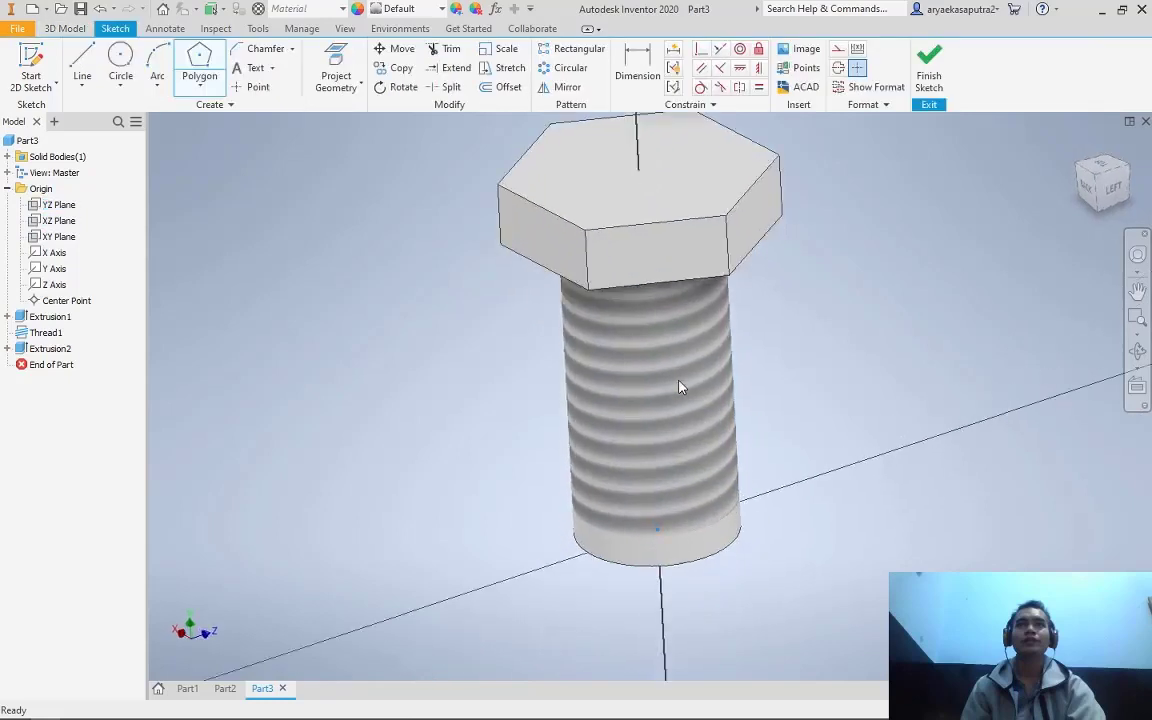
left_click(1137, 291)
left_click_drag(901, 250, 891, 440)
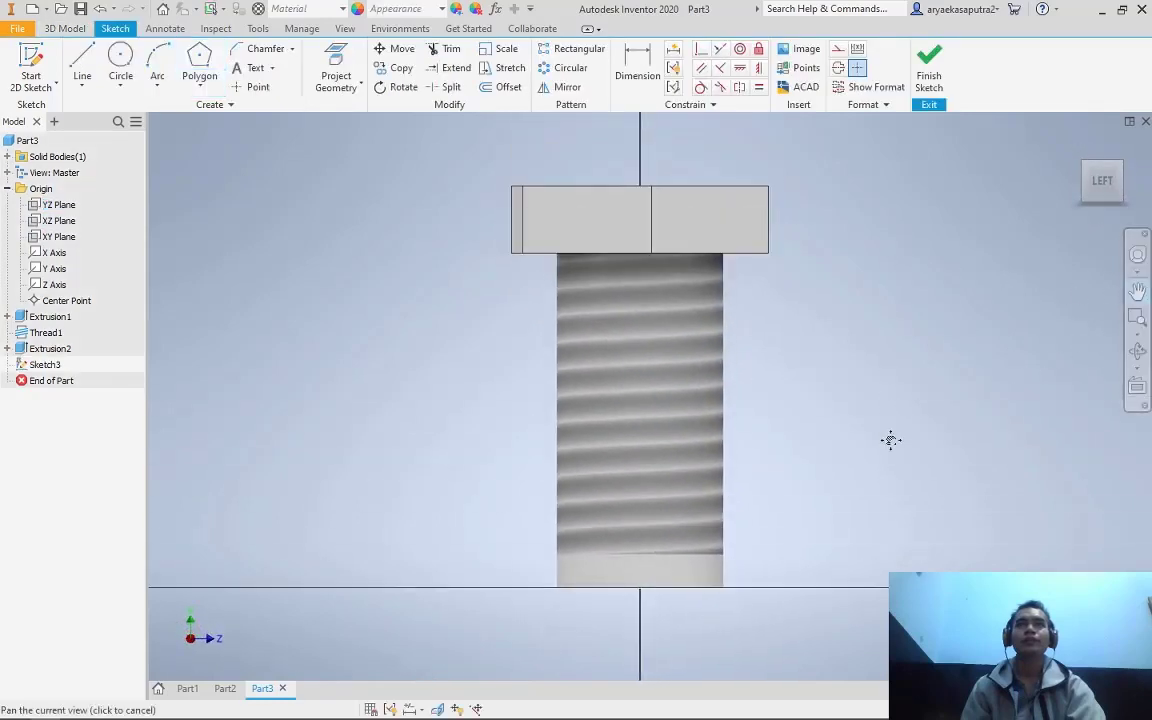
Draw an S-shaped control vertex spline lengthwise across the bolt, from below the shank to above the head, and finish the sketch
left_click(82, 84)
left_click(122, 175)
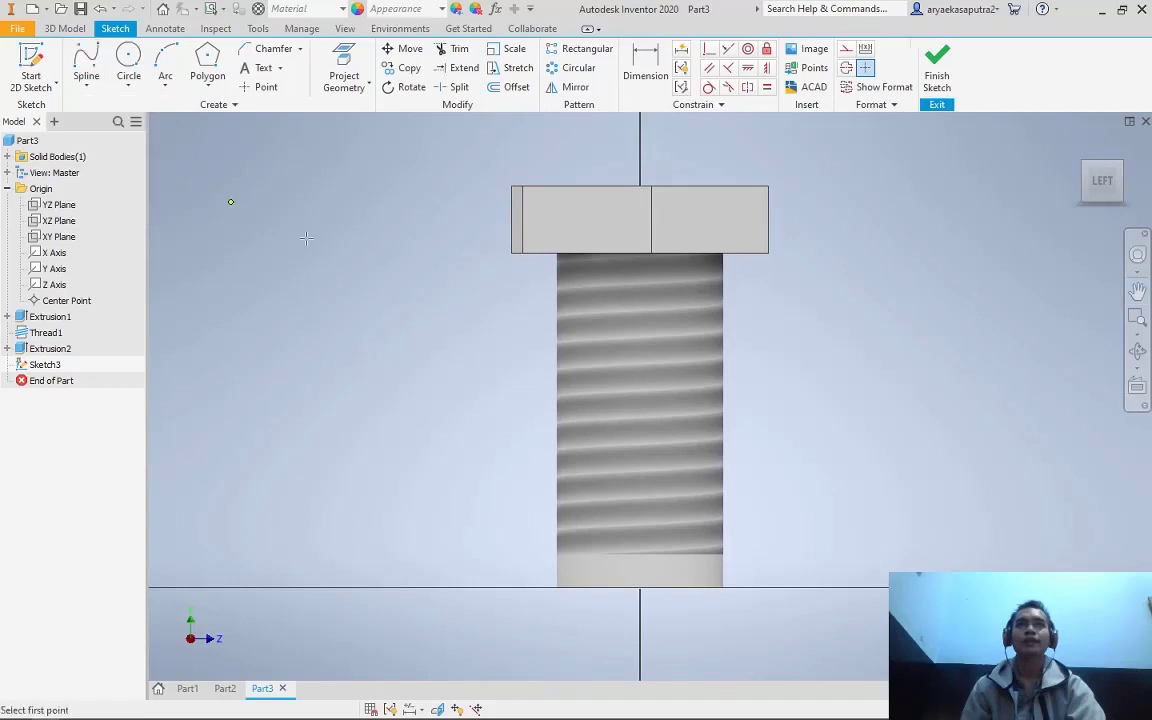
left_click(671, 643)
left_click(688, 478)
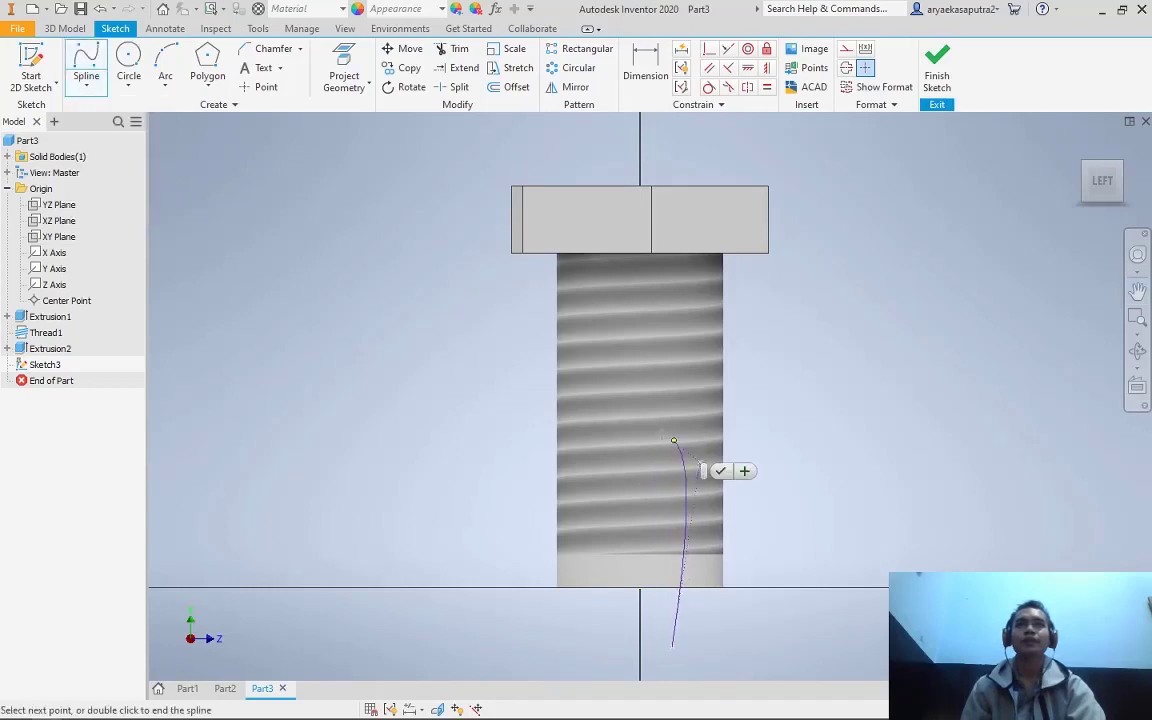
left_click(597, 388)
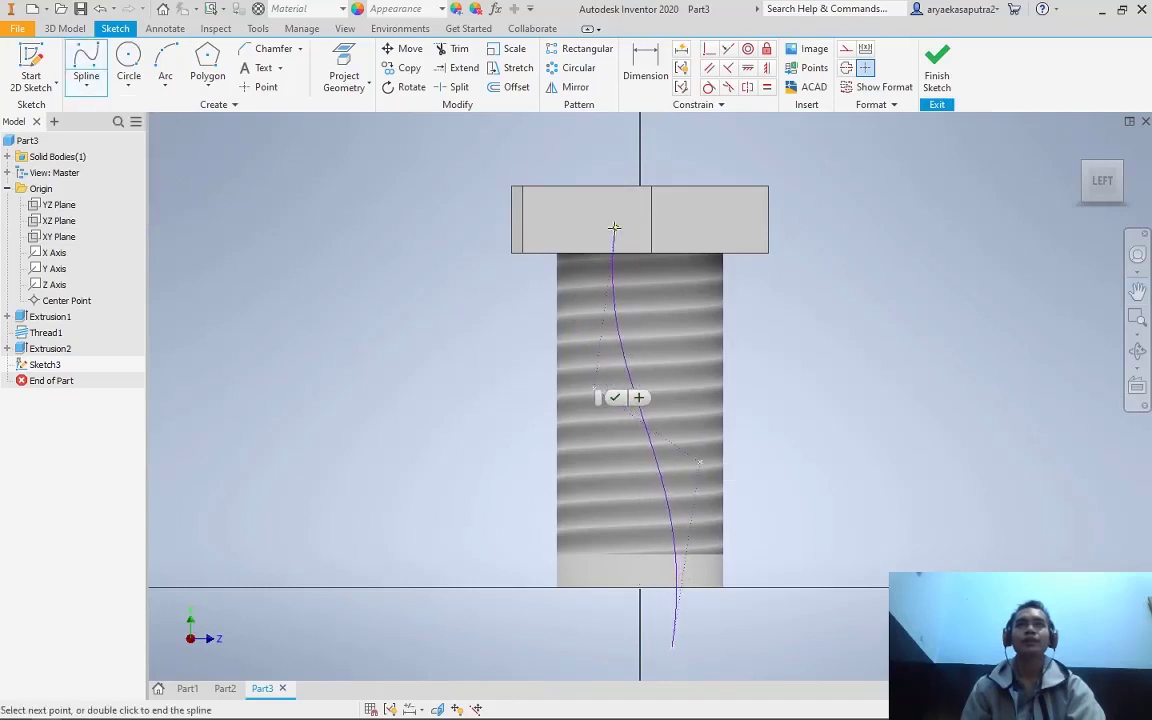
left_click(584, 222)
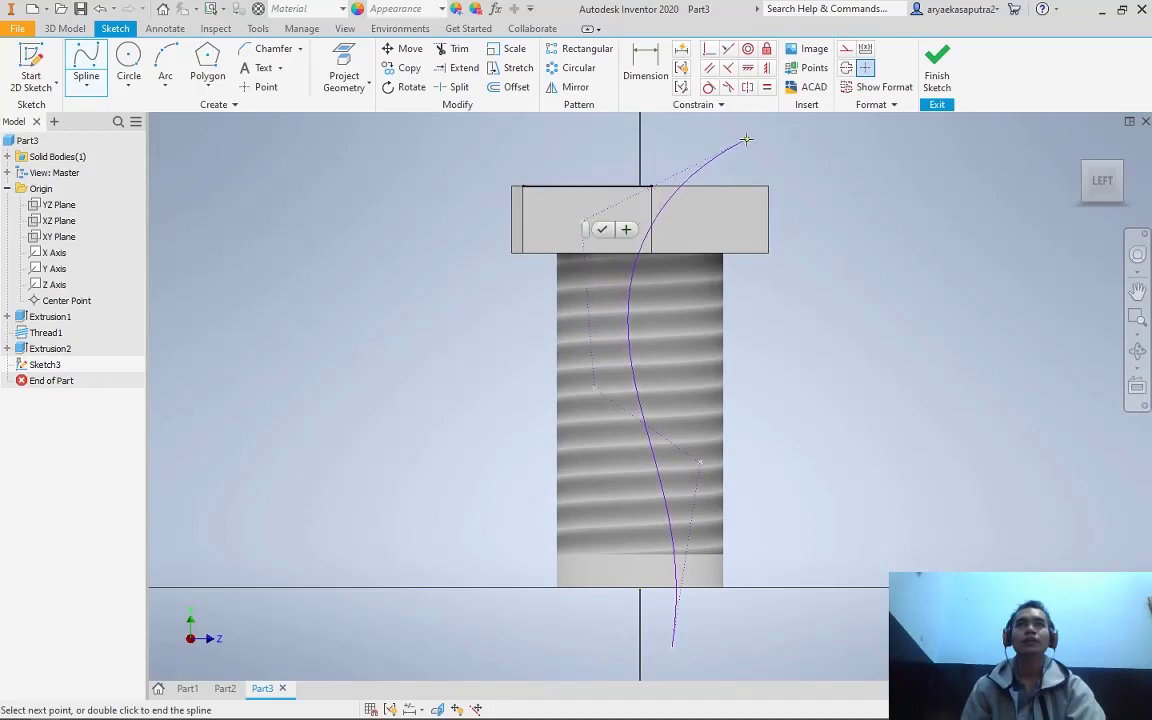
left_click(673, 143)
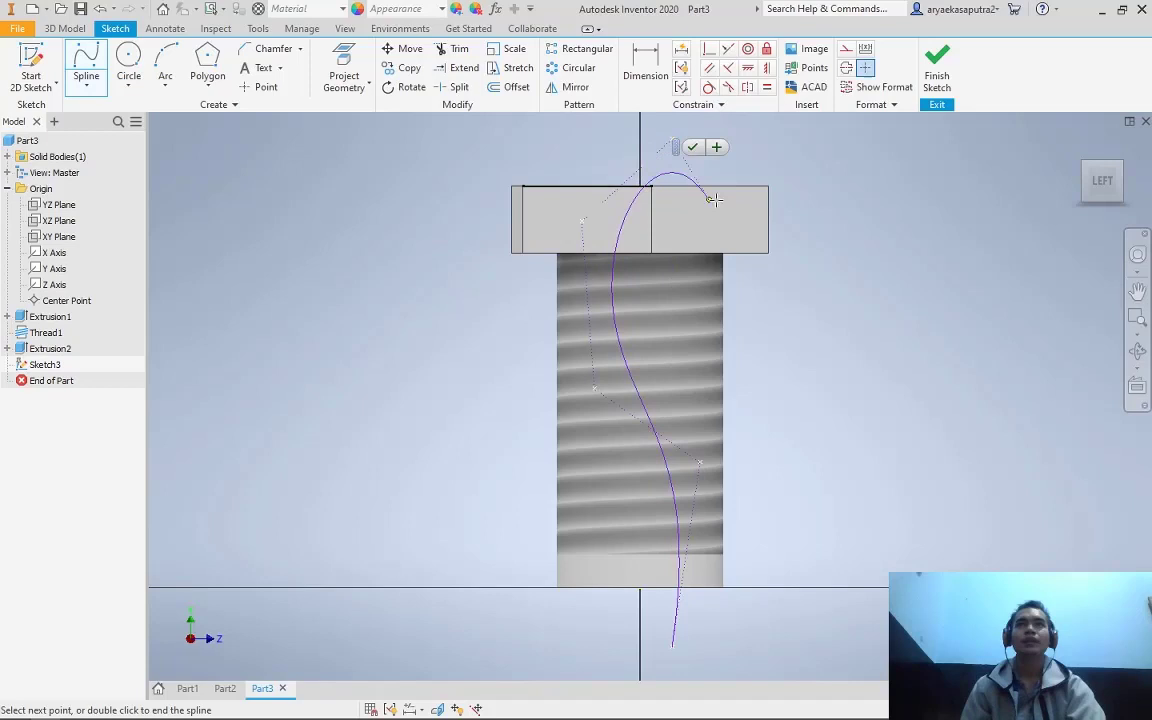
left_click(692, 147)
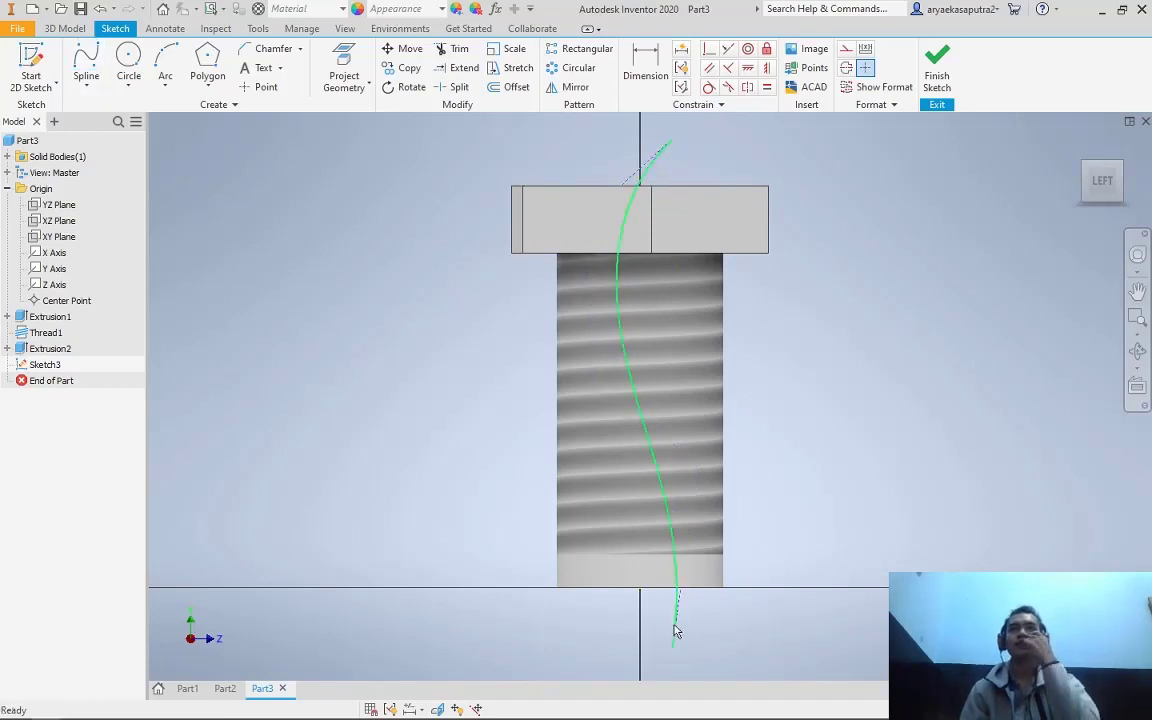
left_click(952, 84)
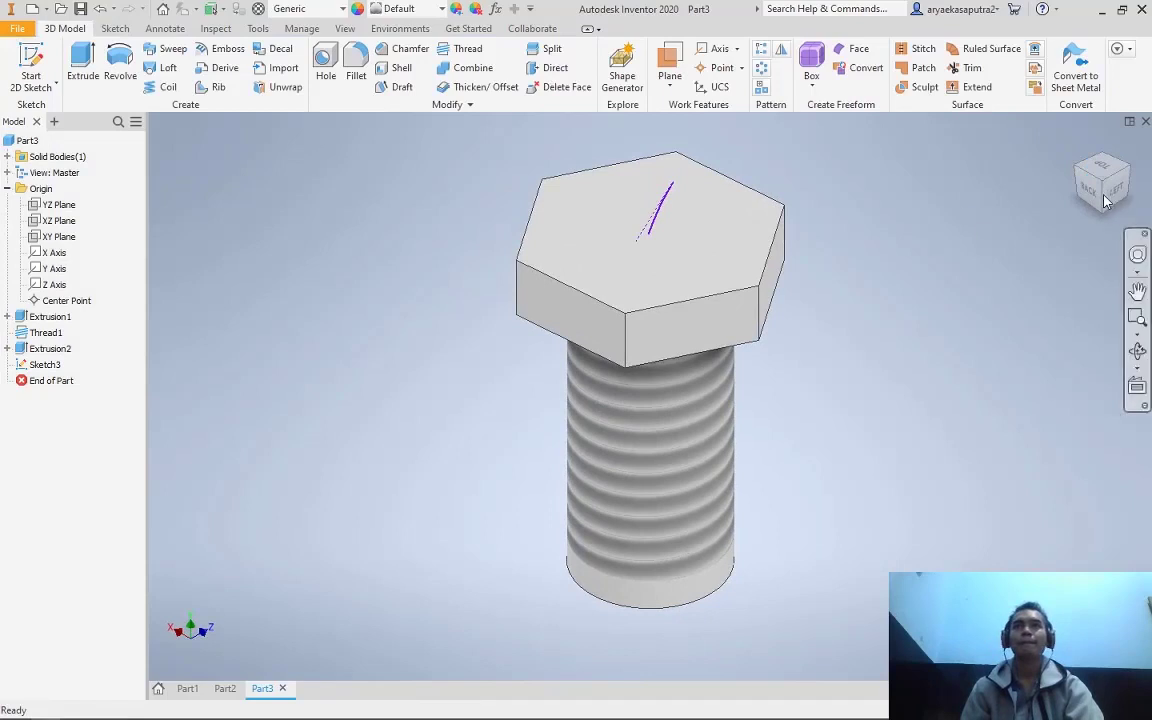
Split only the threaded shank's face along the spline sketch, and undo that split
left_click(1106, 196)
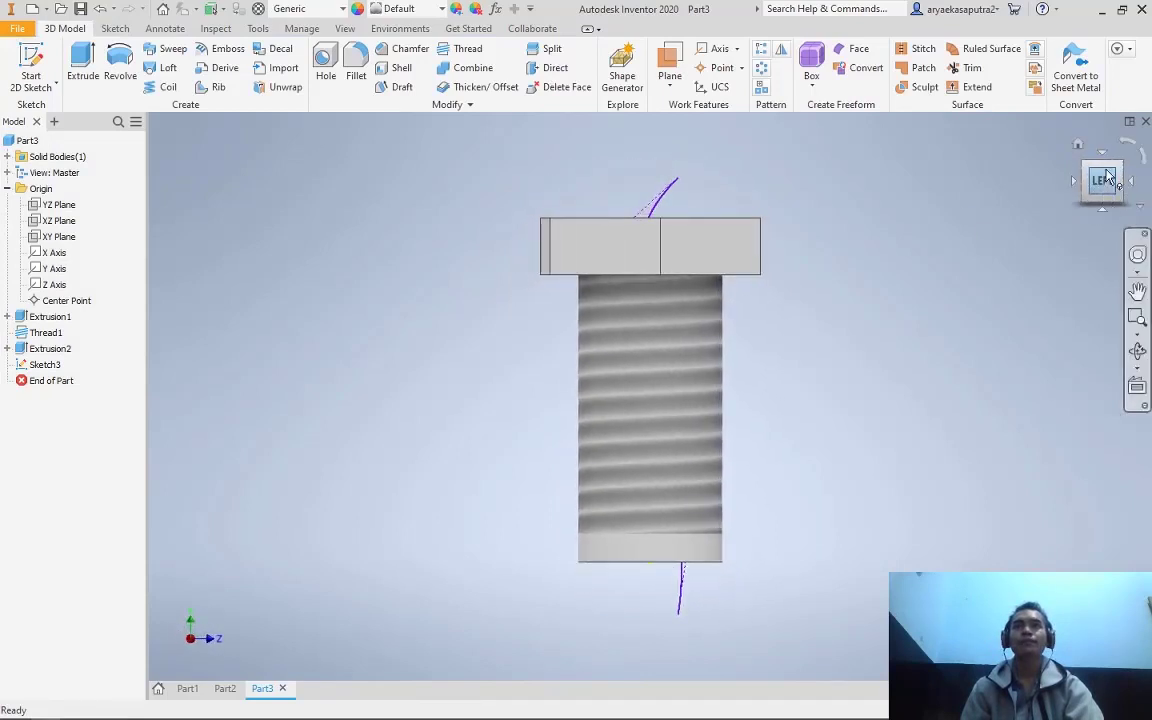
left_click(548, 52)
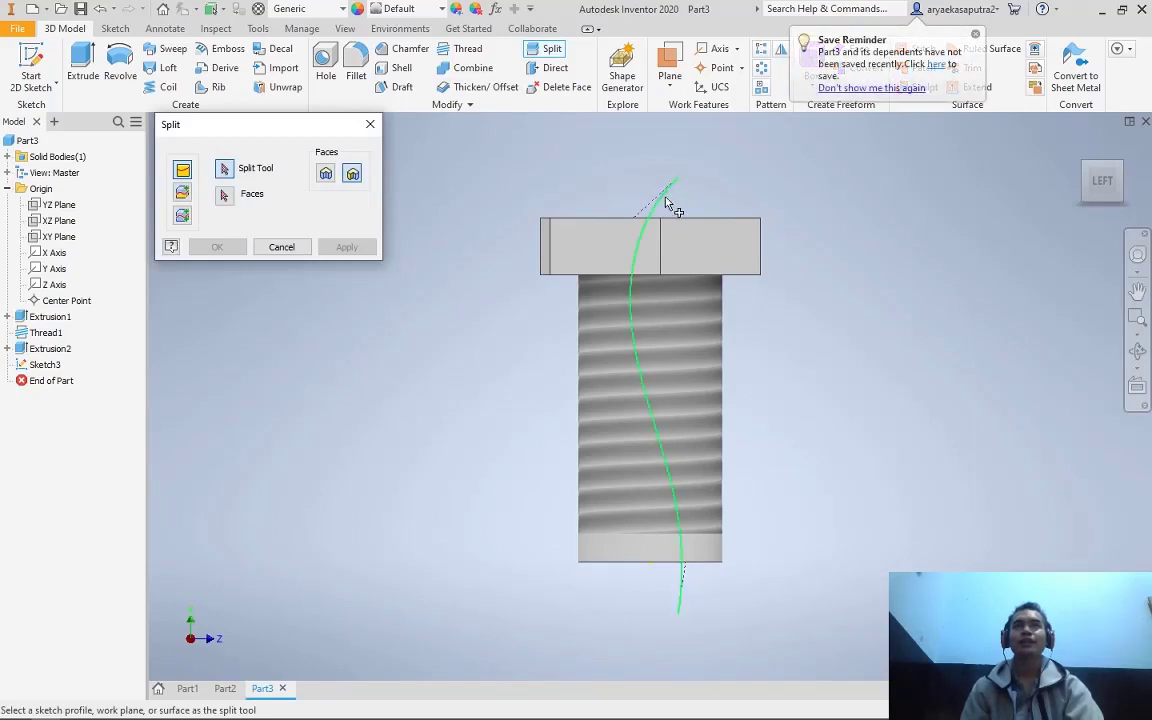
left_click(668, 196)
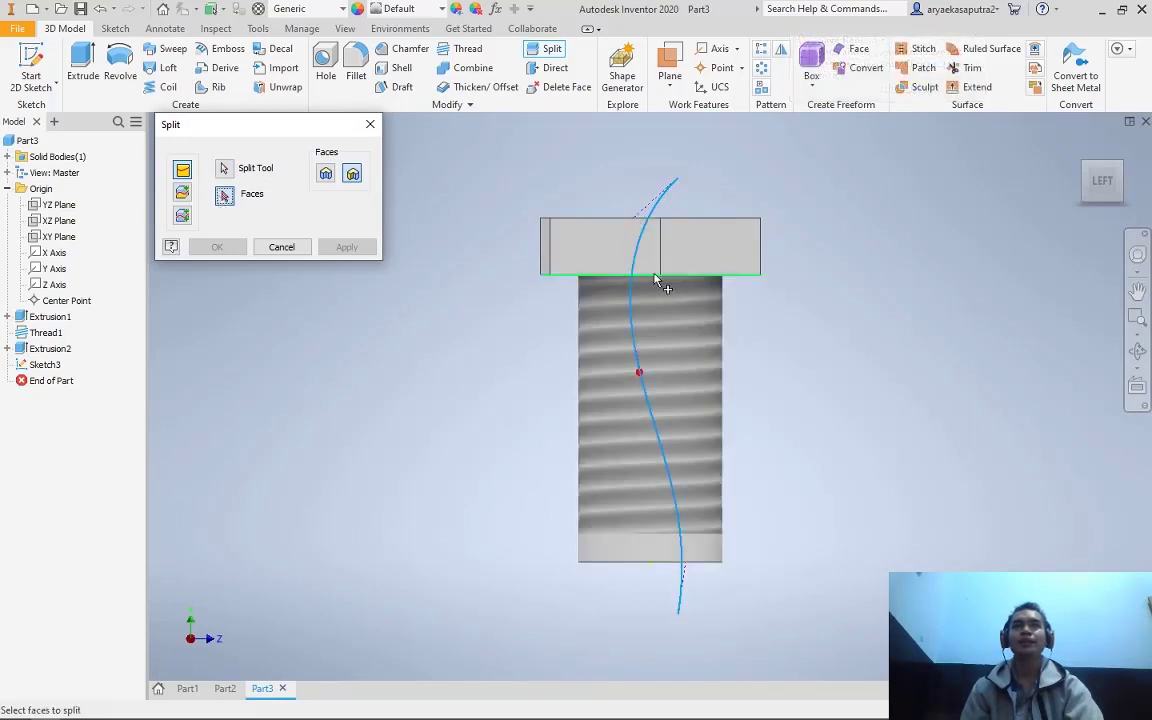
left_click(683, 332)
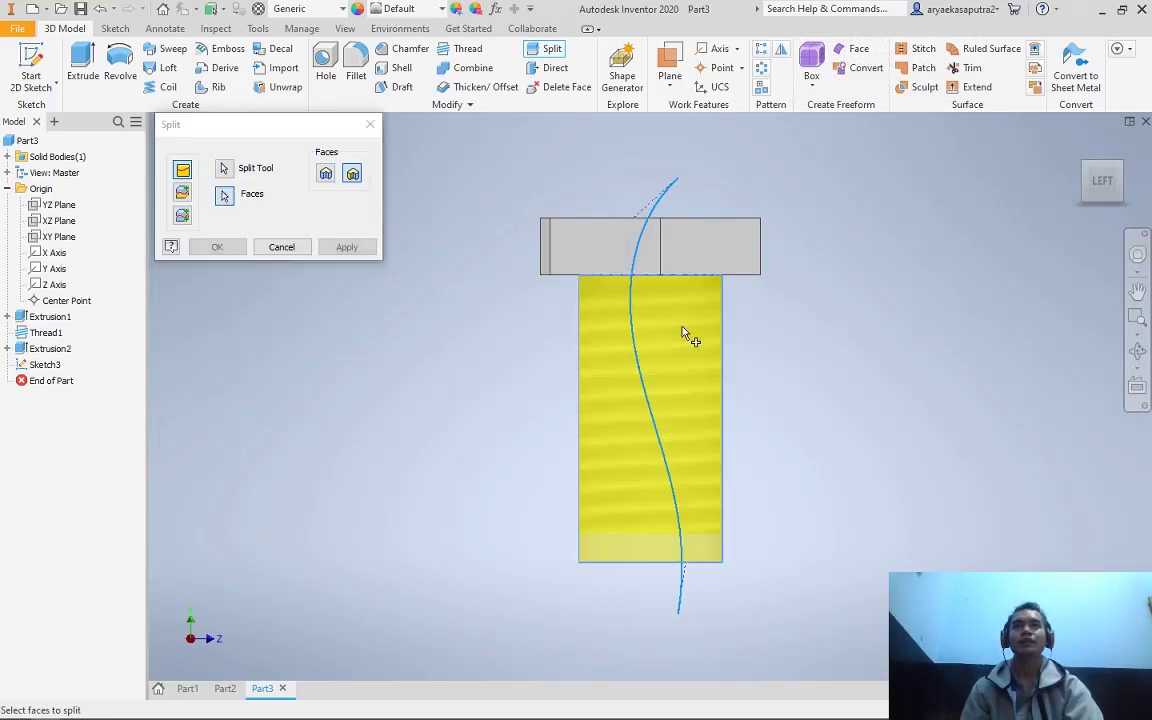
left_click(218, 247)
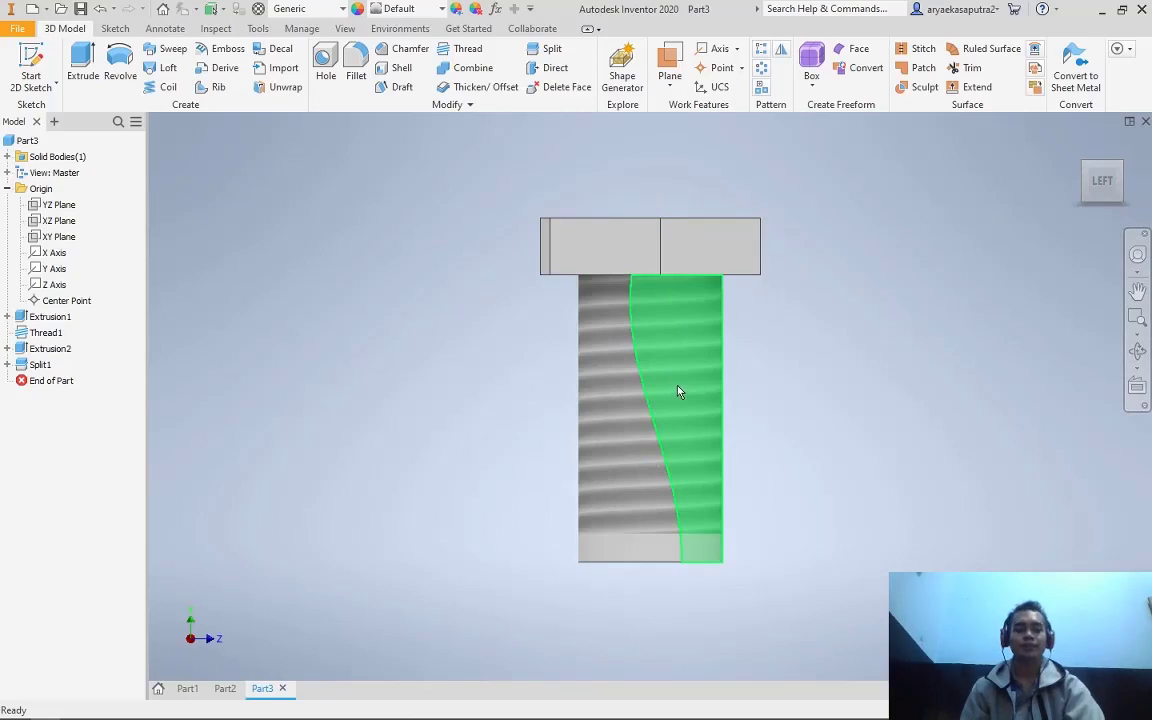
key("ctrl+z")
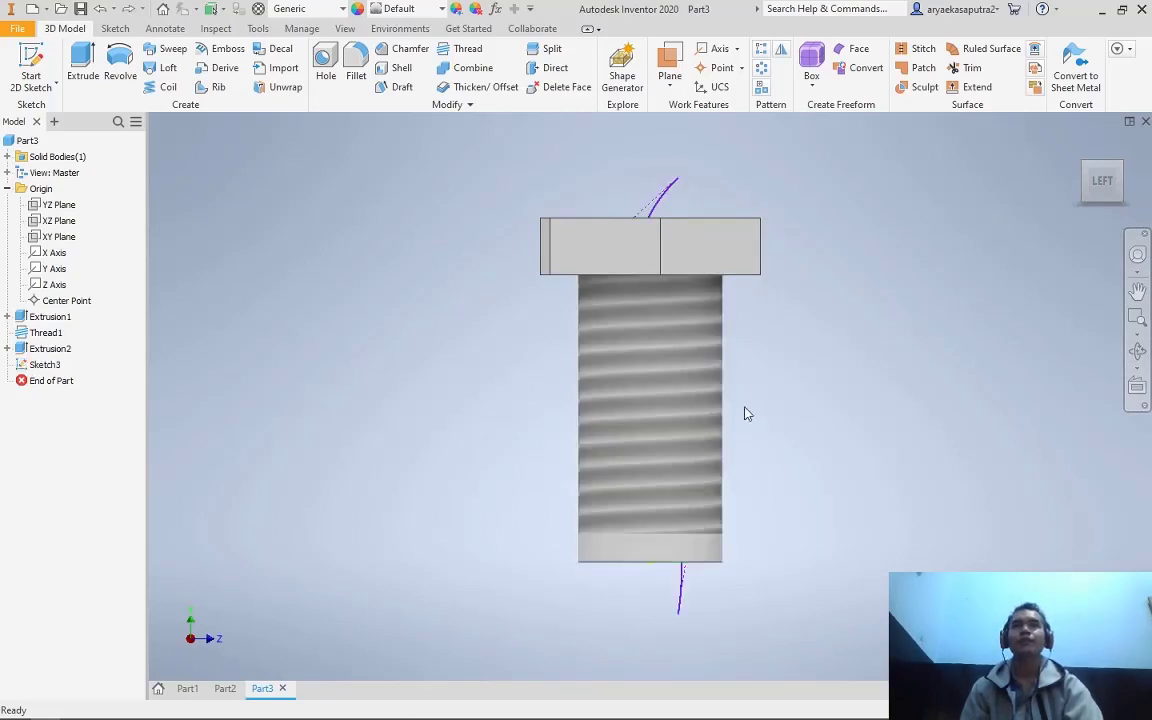
Split all faces of the bolt along the spline sketch, inspect the split line on the head and shank, and undo that split
left_click(554, 52)
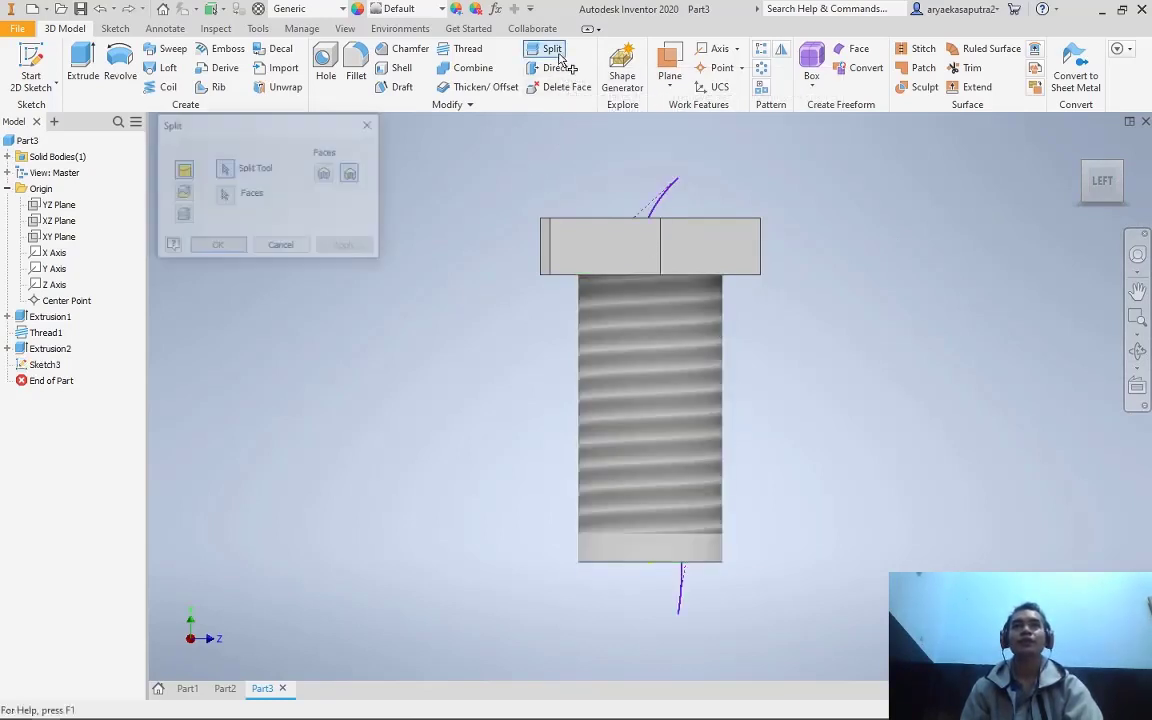
left_click(325, 175)
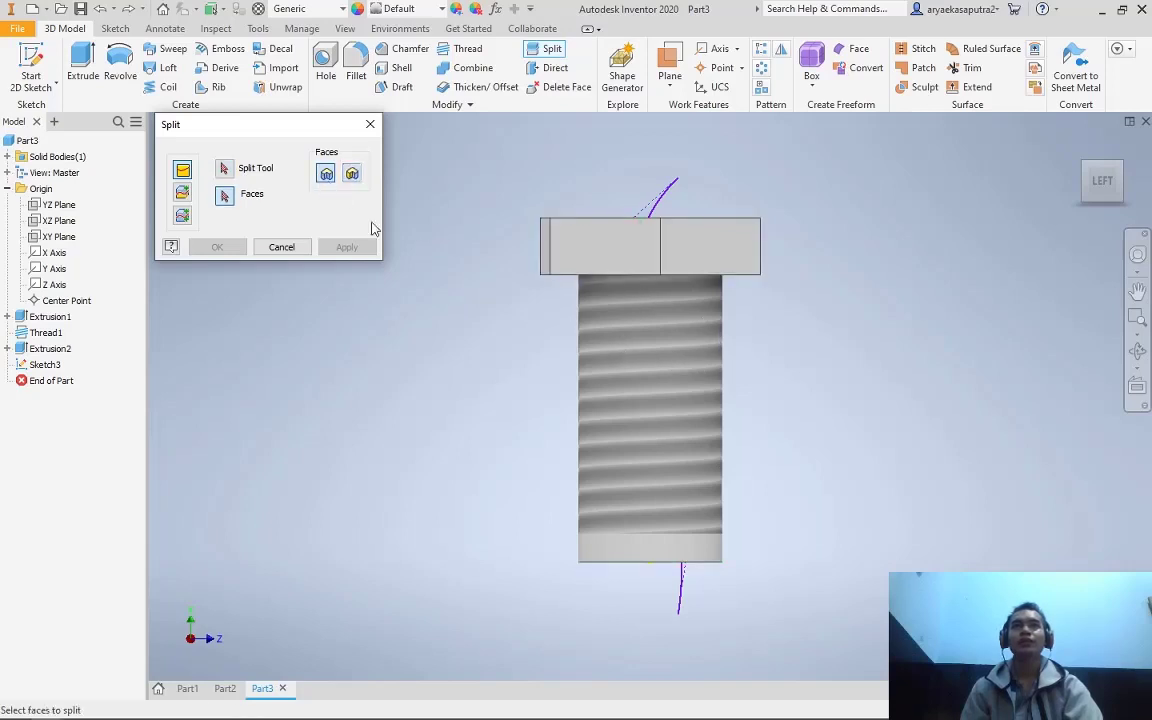
left_click(224, 172)
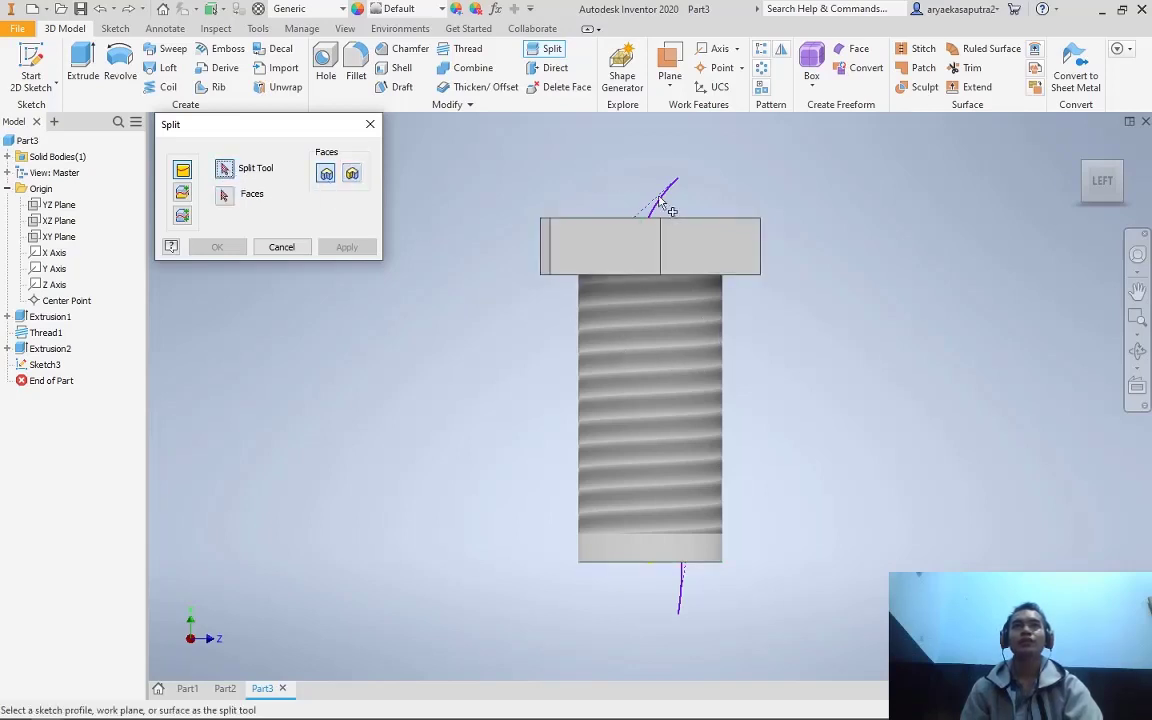
left_click(664, 193)
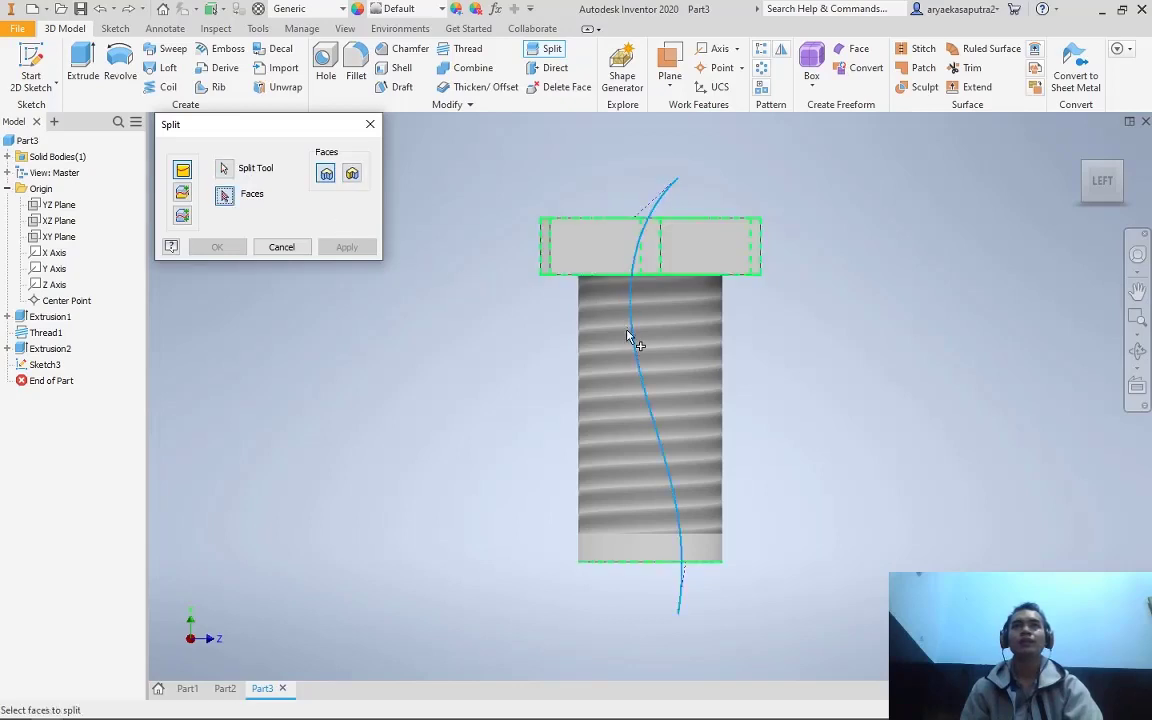
left_click(595, 331)
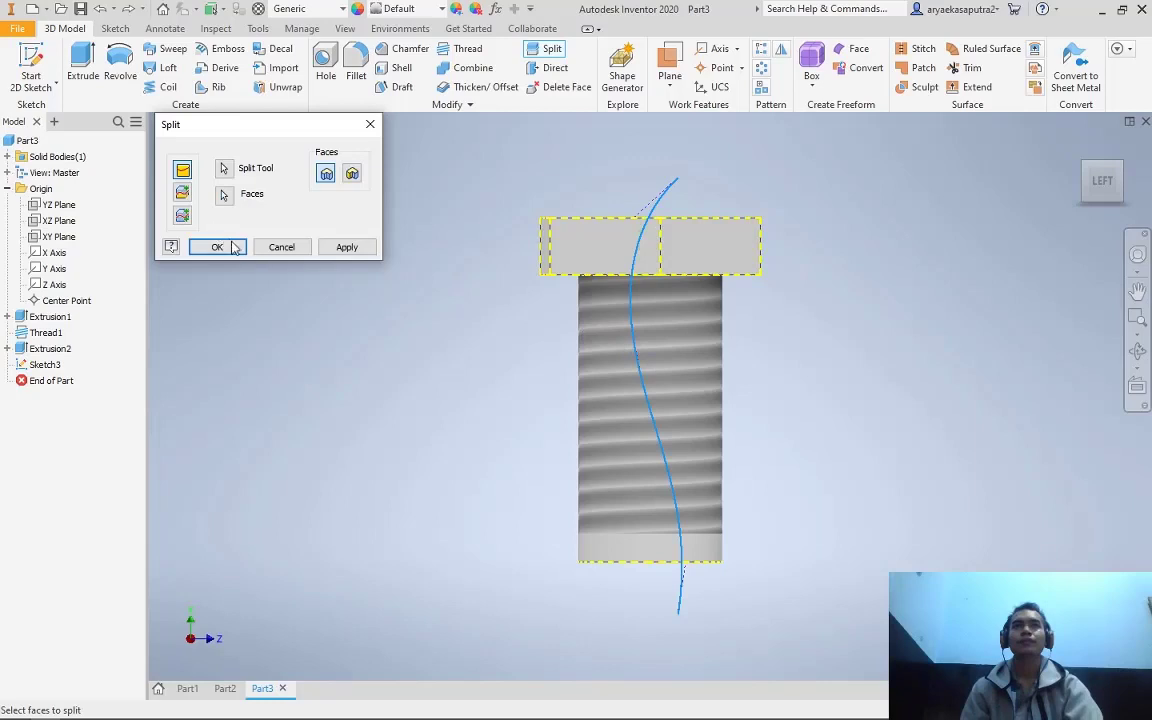
left_click(217, 247)
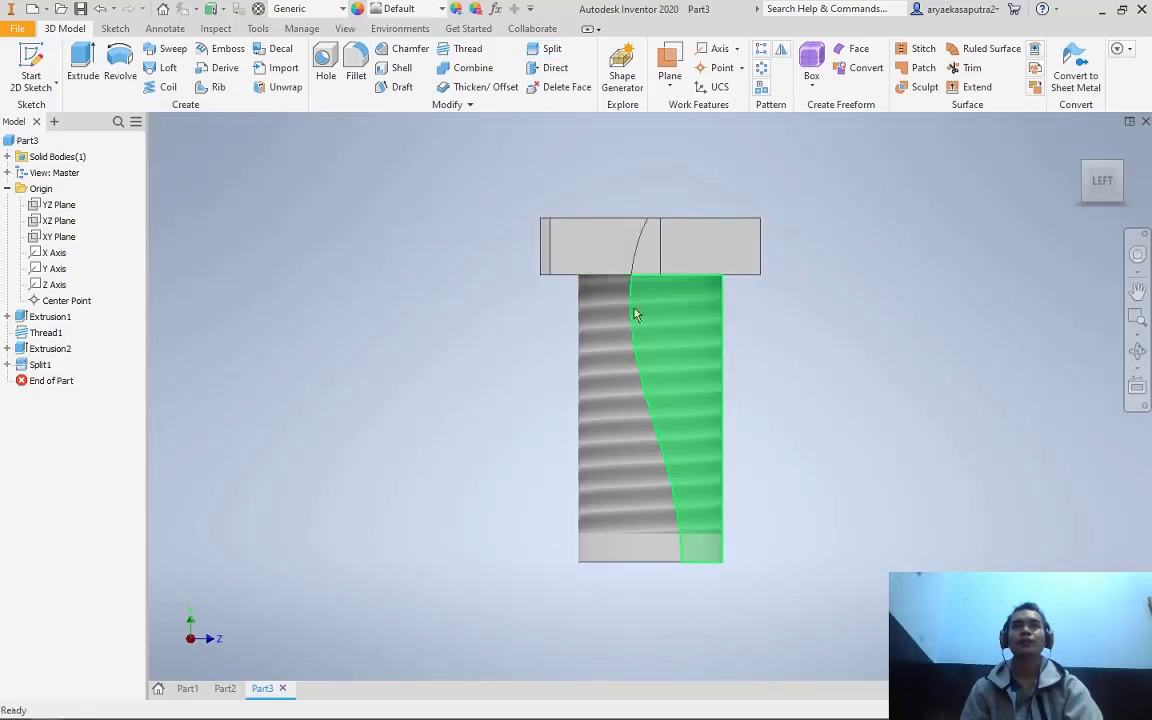
scroll(632, 270, "down", 3)
scroll(658, 298, "up", 6)
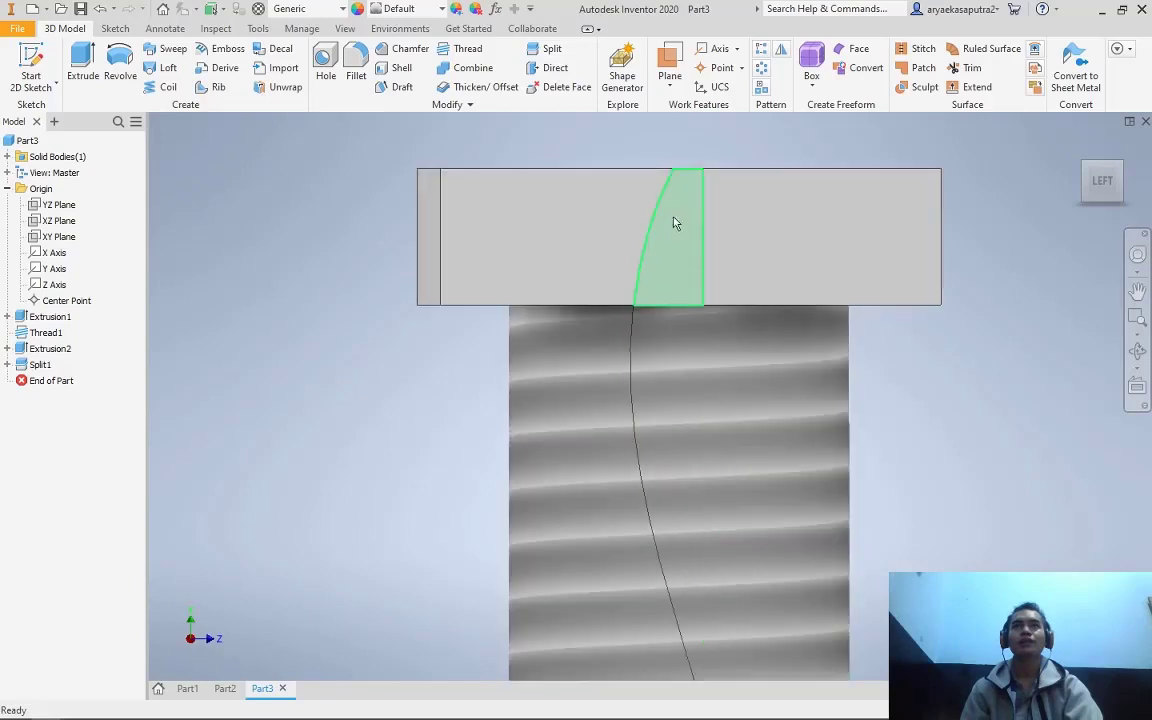
scroll(582, 354, "down", 5)
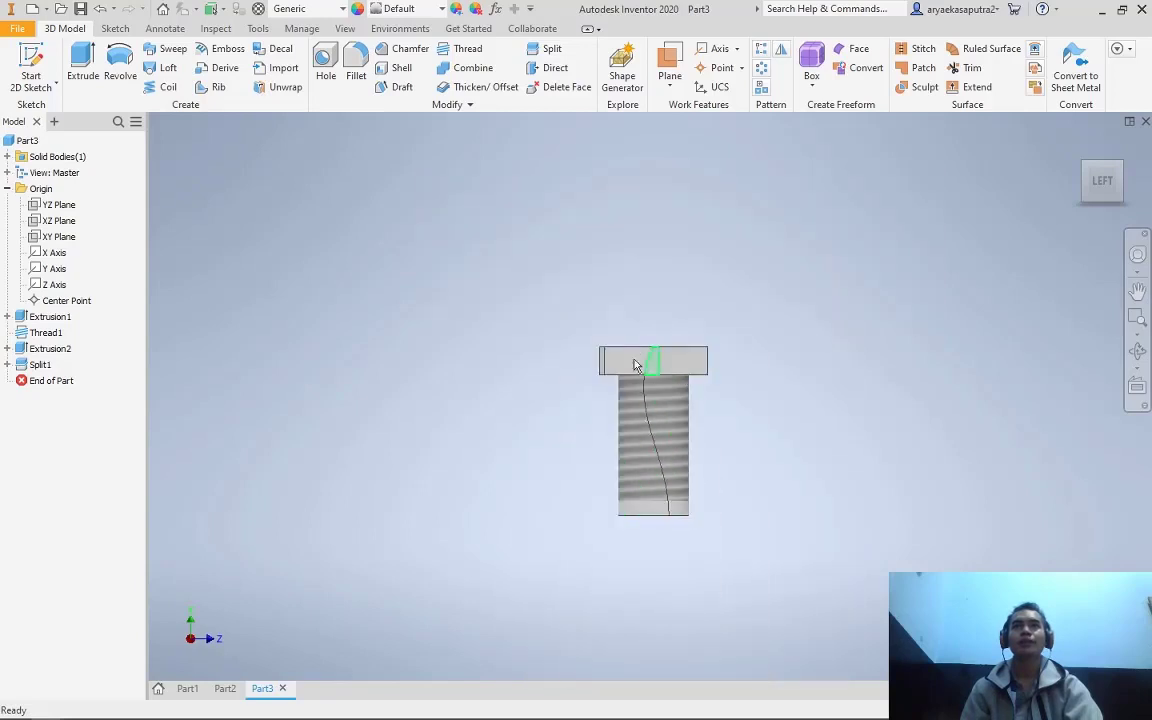
scroll(647, 371, "up", 3)
scroll(647, 371, "down", 3)
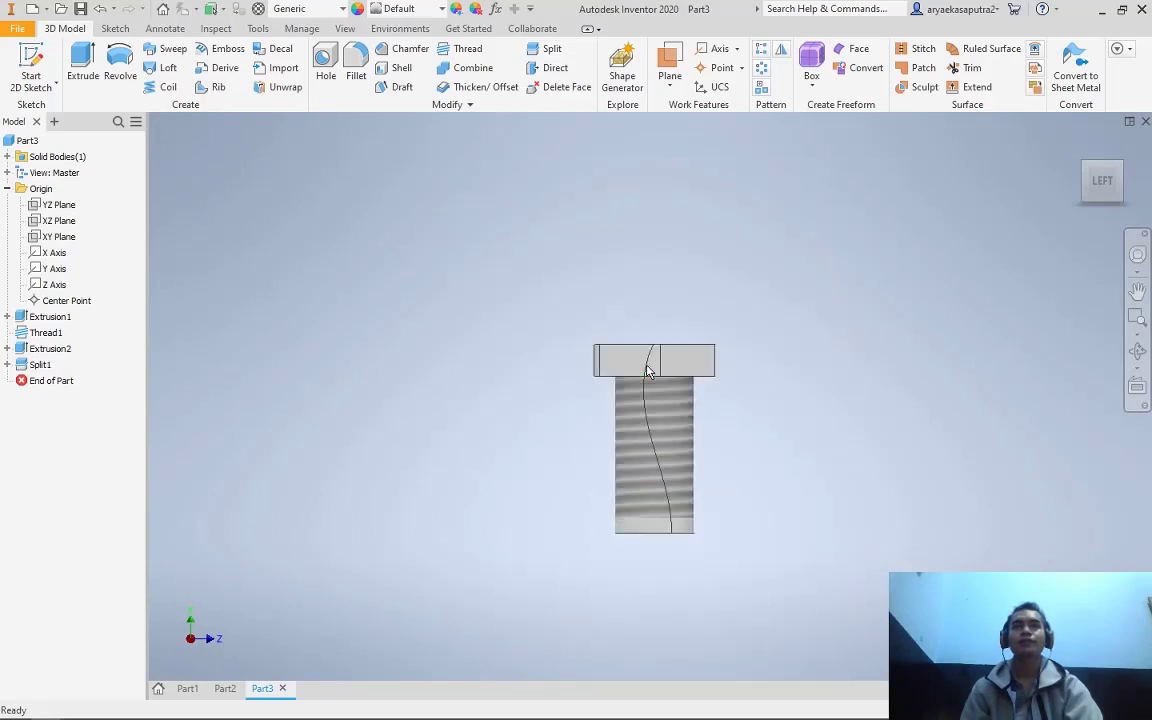
key("ctrl+z")
Trim the solid bolt with the Split tool along the spline, removing the material on the negative Z side
scroll(733, 432, "up", 4)
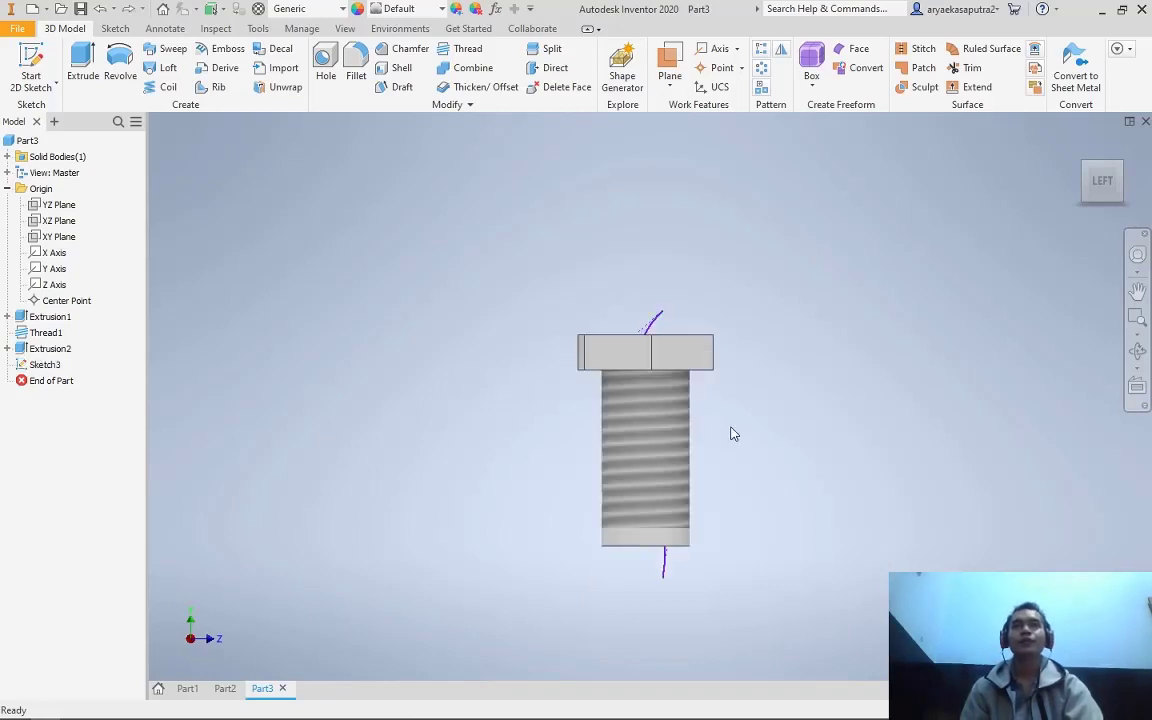
scroll(733, 432, "down", 3)
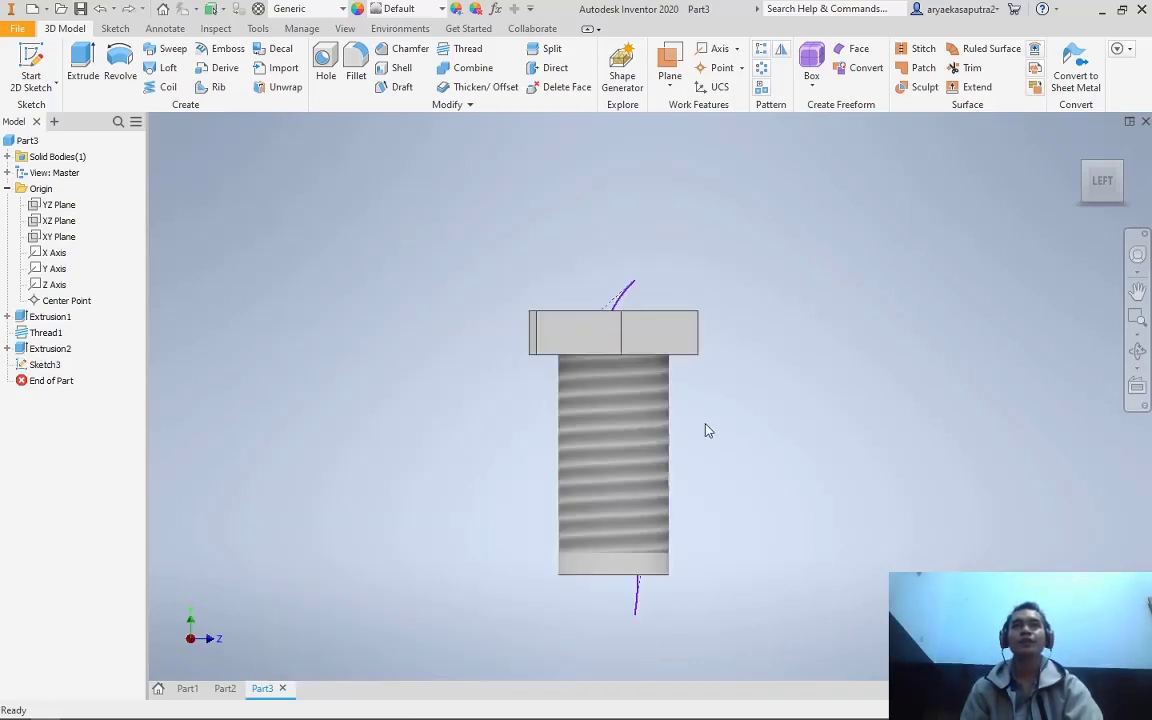
left_click(548, 48)
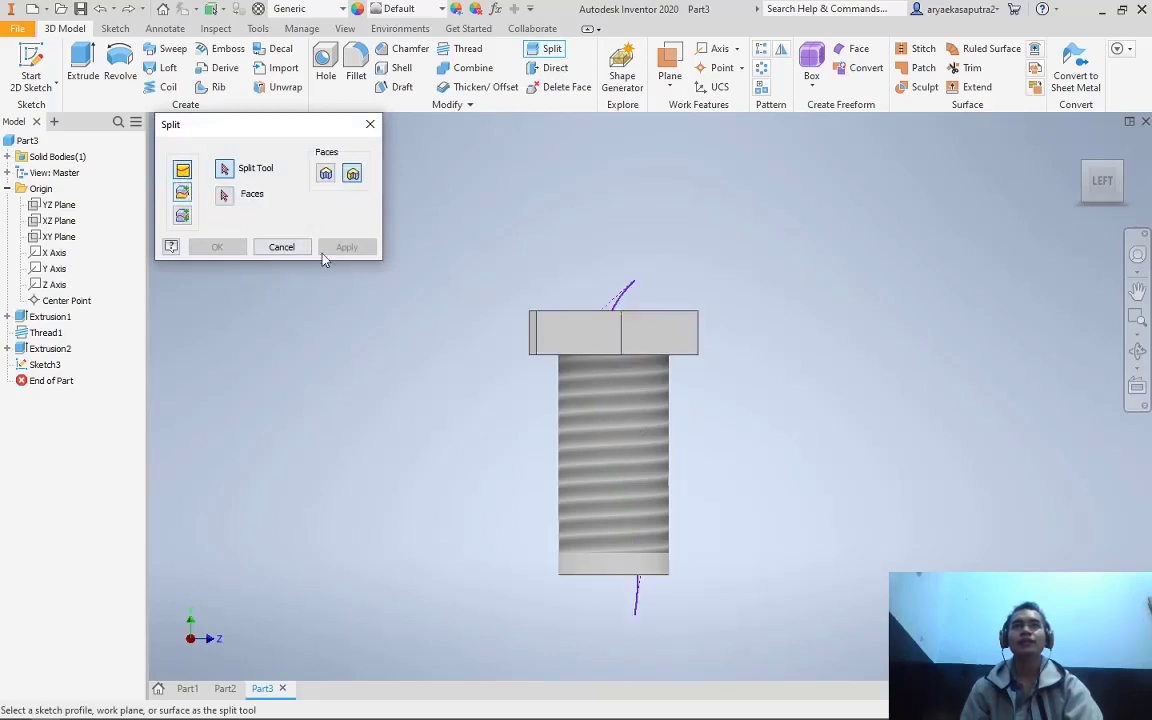
left_click(182, 192)
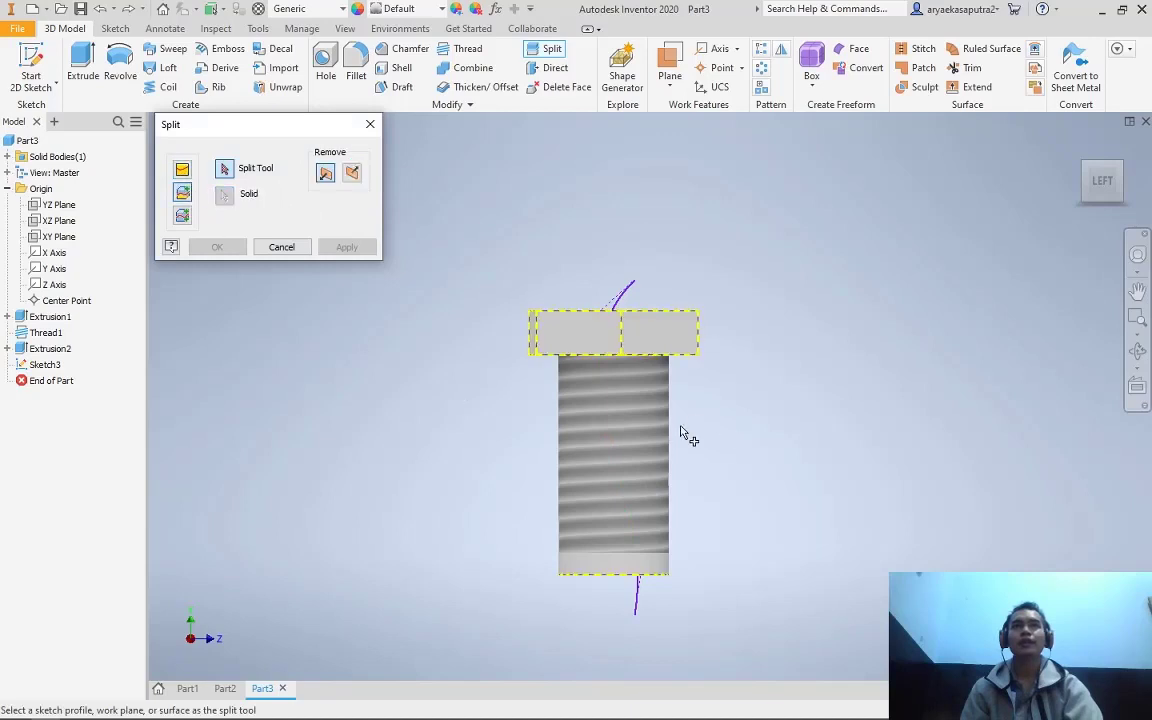
scroll(680, 432, "down", 2)
scroll(676, 437, "up", 3)
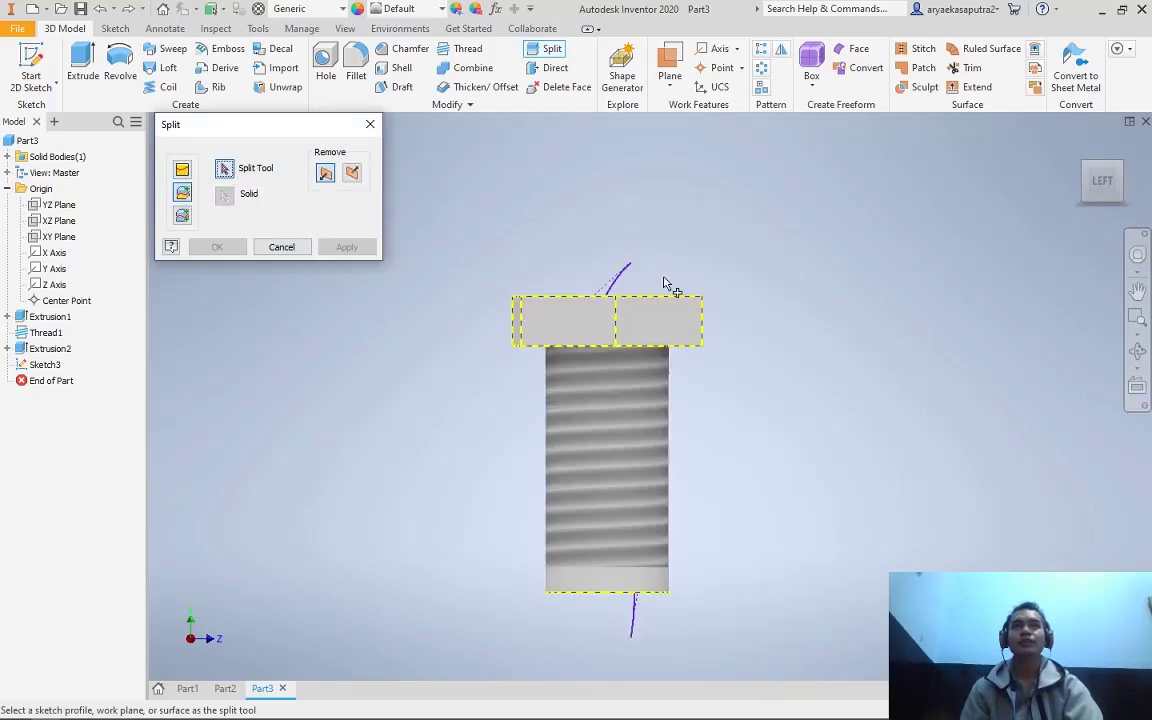
left_click(619, 270)
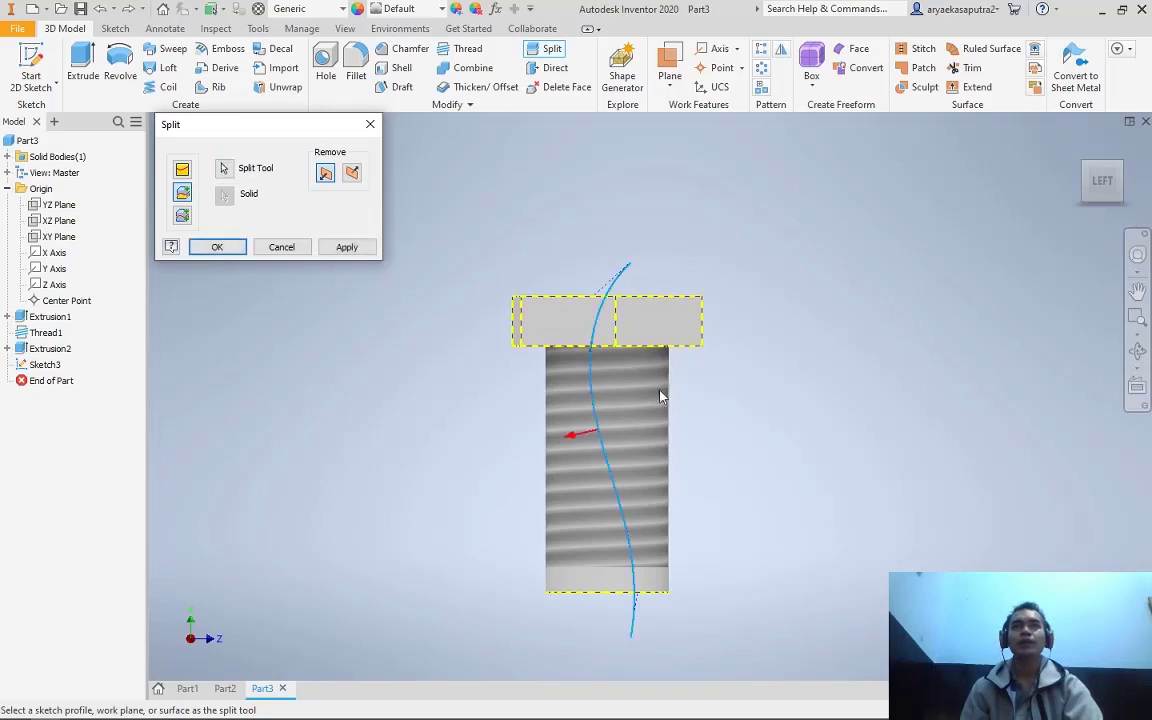
scroll(612, 448, "up", 1)
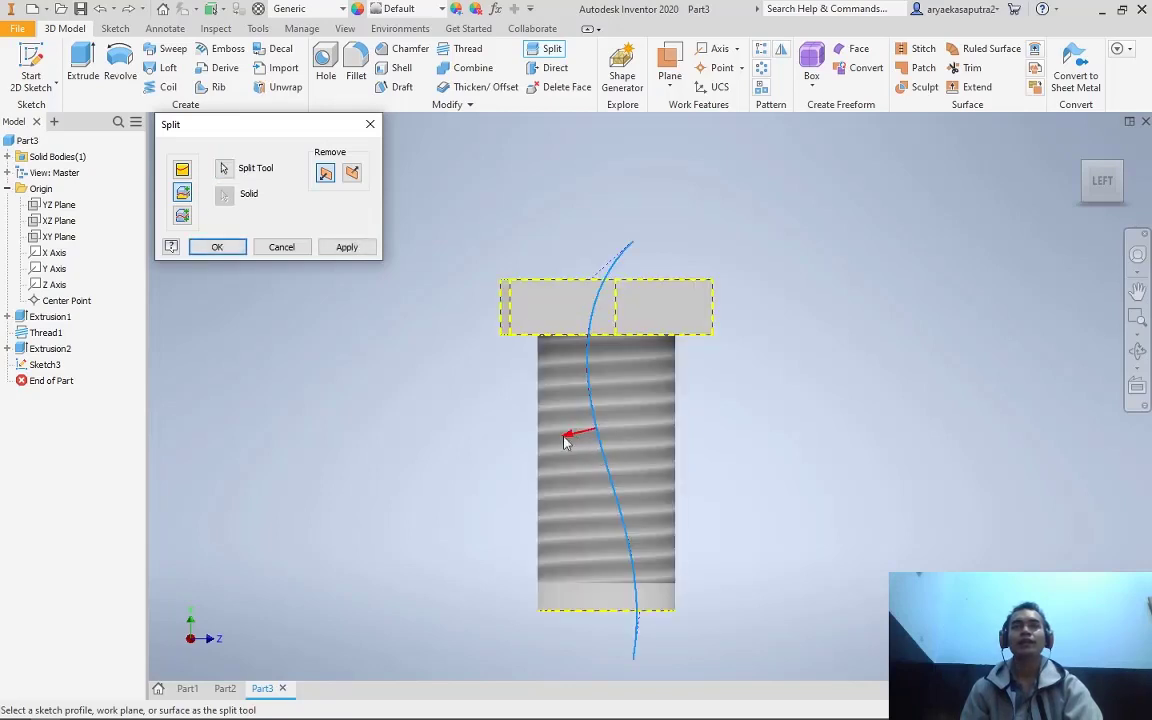
left_click(352, 174)
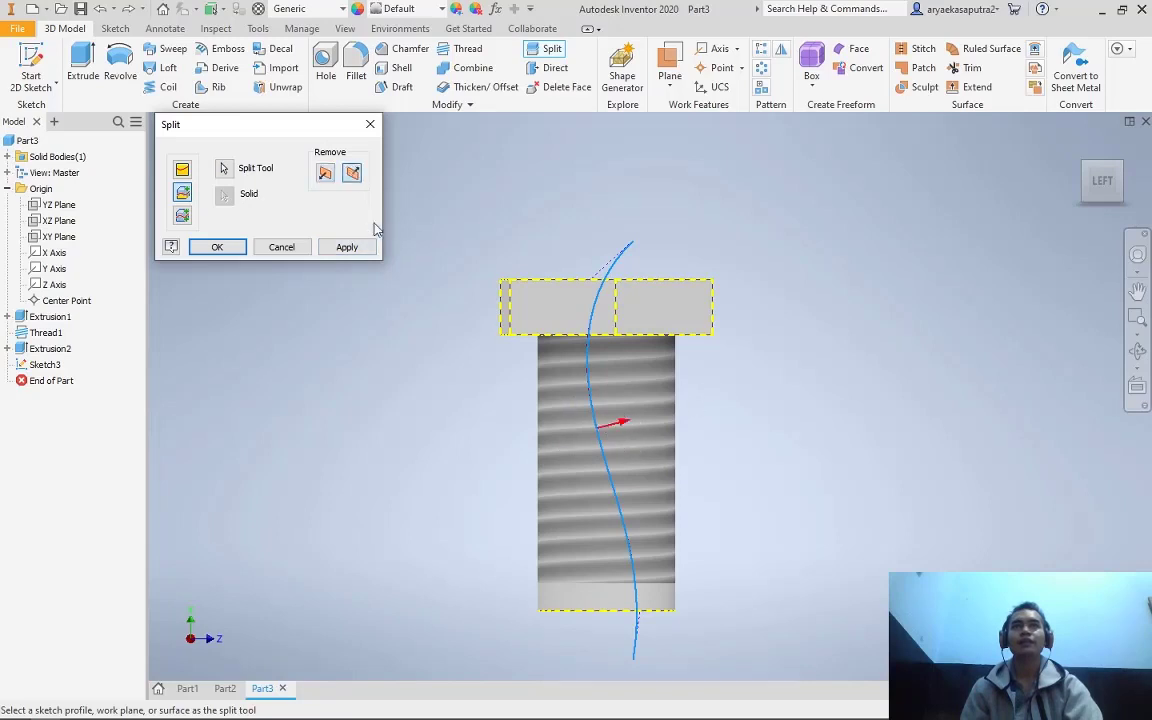
left_click(323, 174)
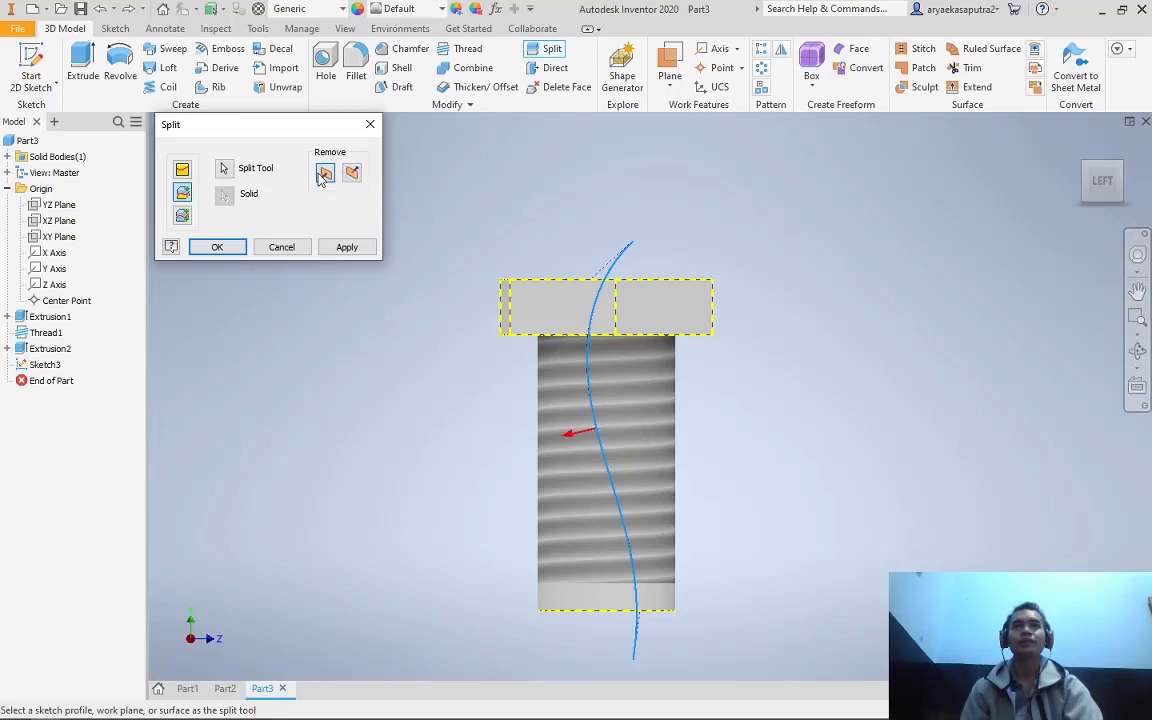
left_click(220, 250)
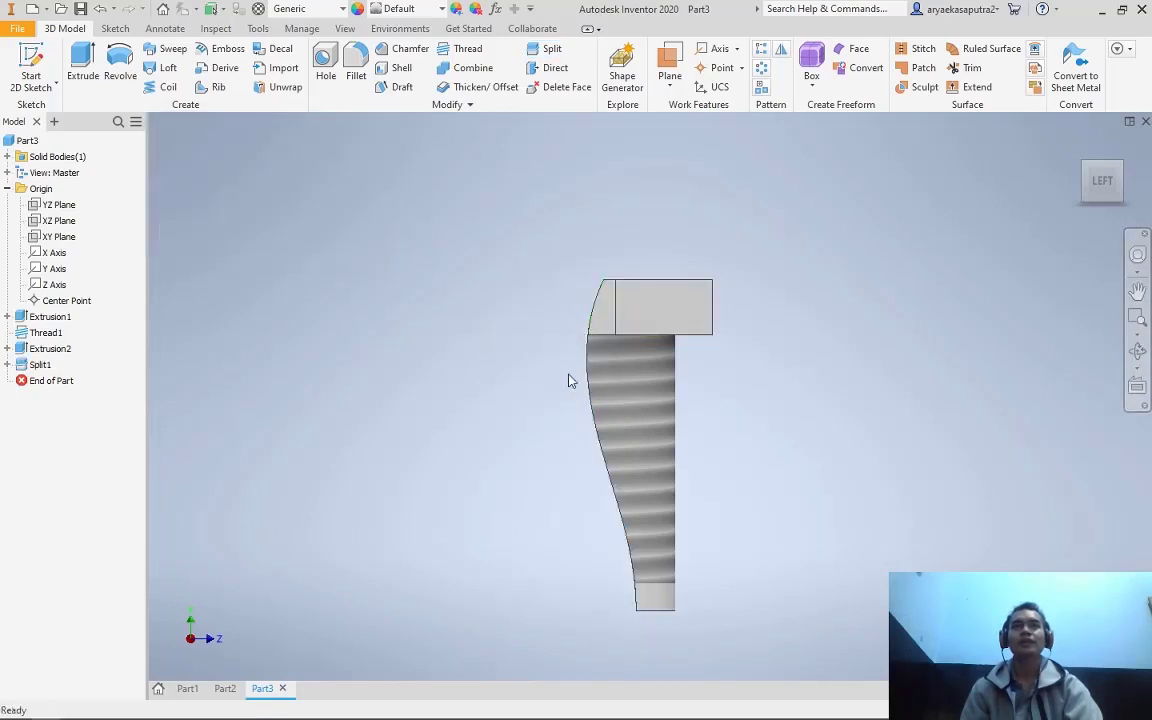
Examine the trimmed bolt and its curved cut face from the side, the back and below
left_click(1121, 173)
left_click(1097, 185)
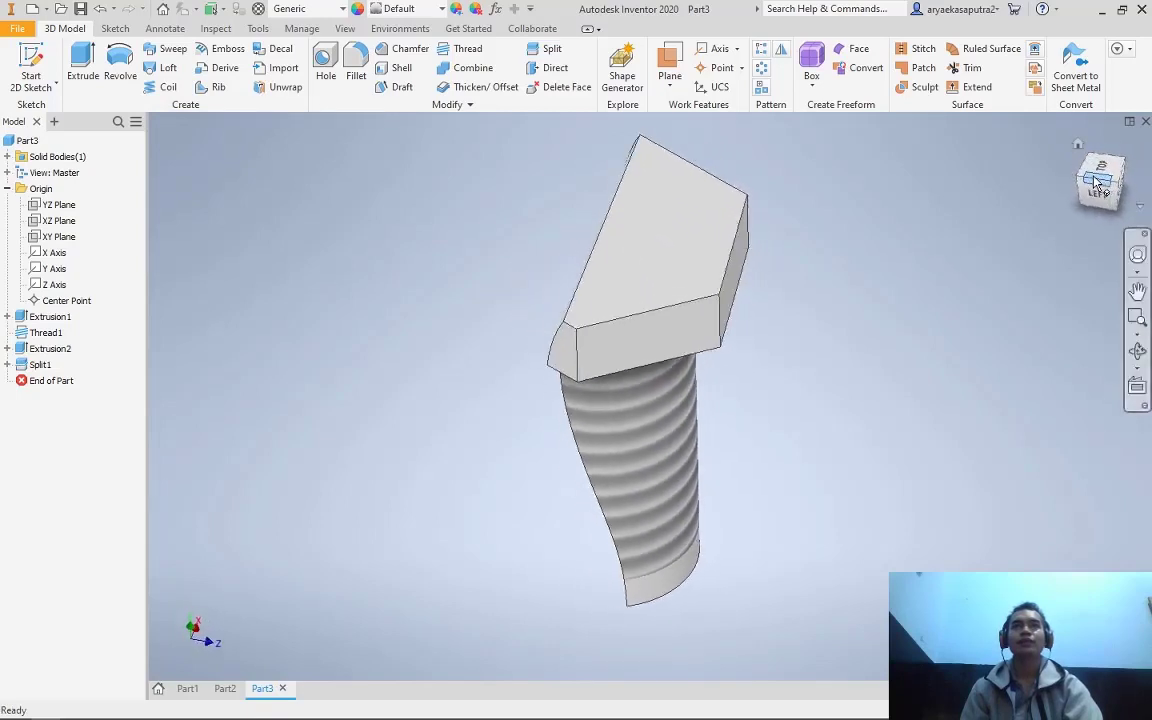
left_click(1100, 184)
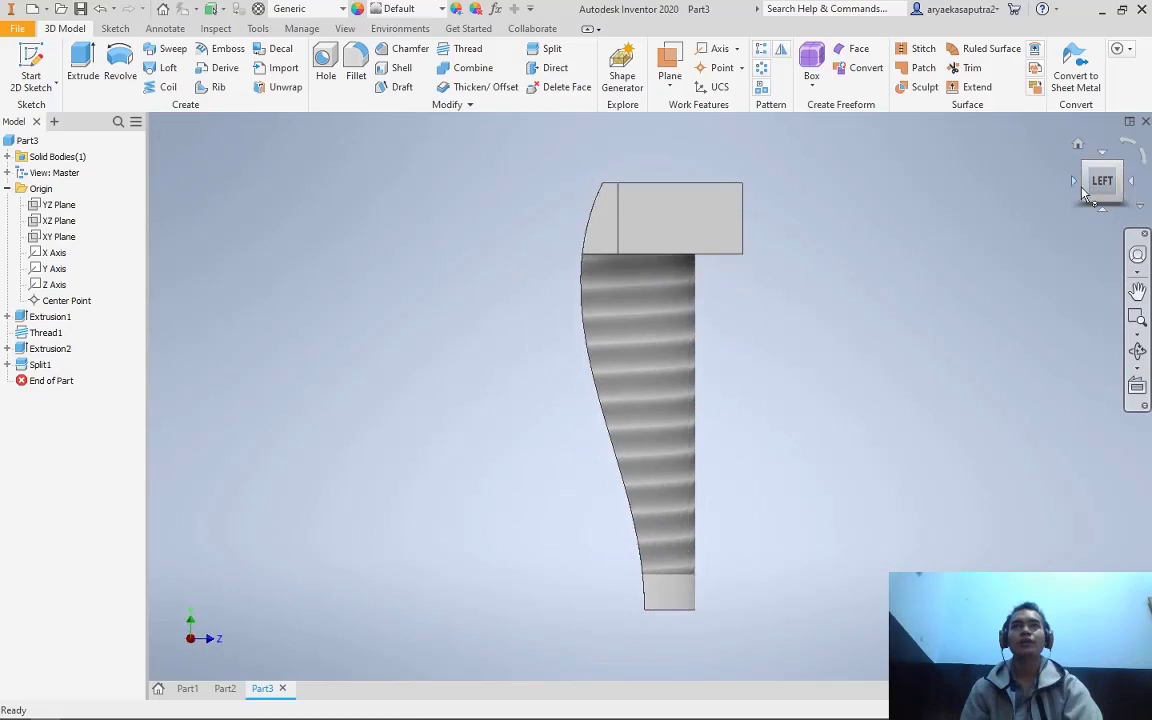
left_click(1080, 183)
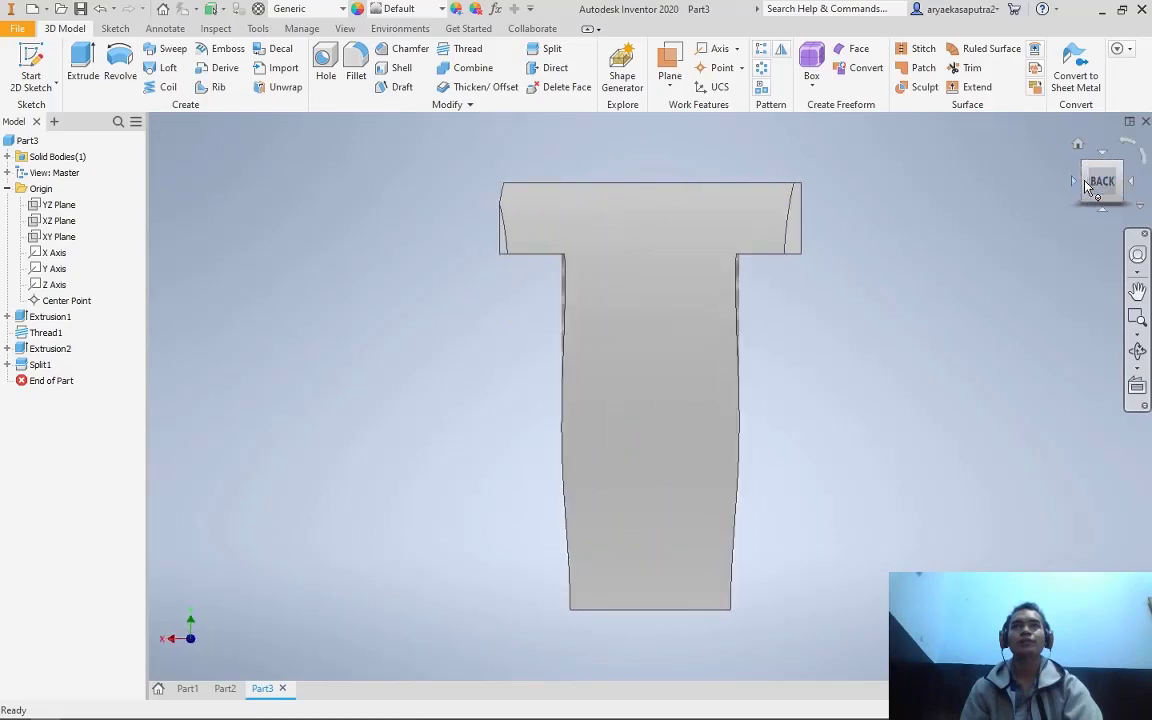
left_click(1092, 204)
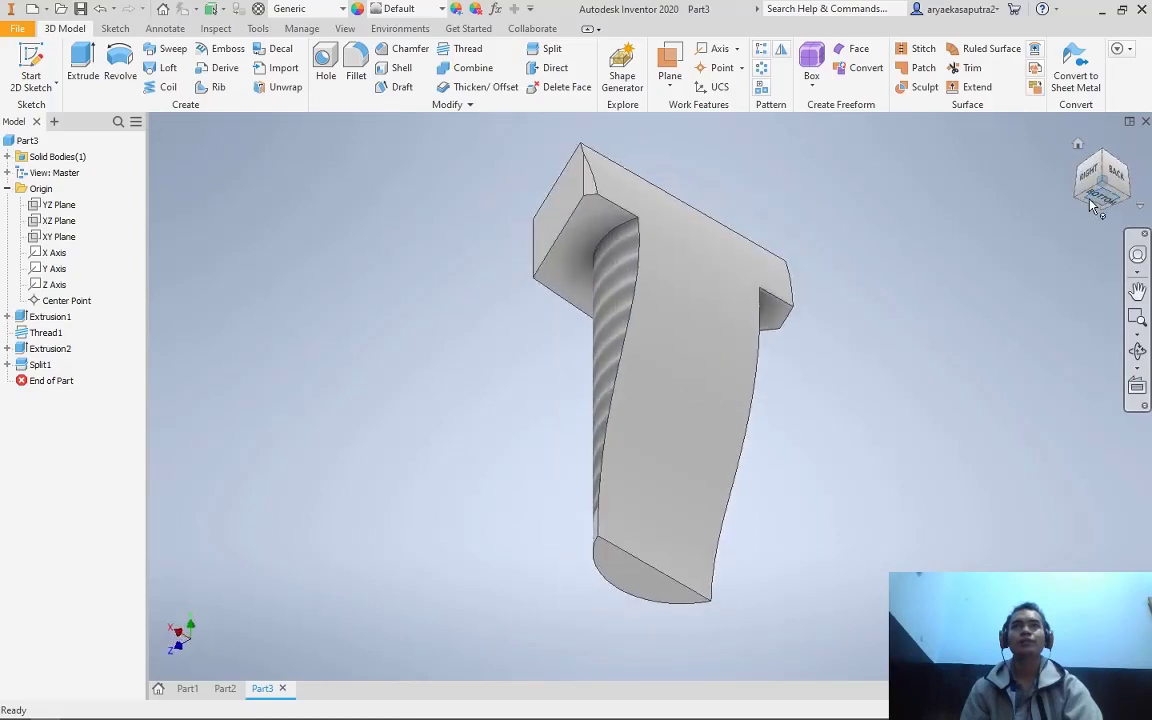
left_click(1088, 182)
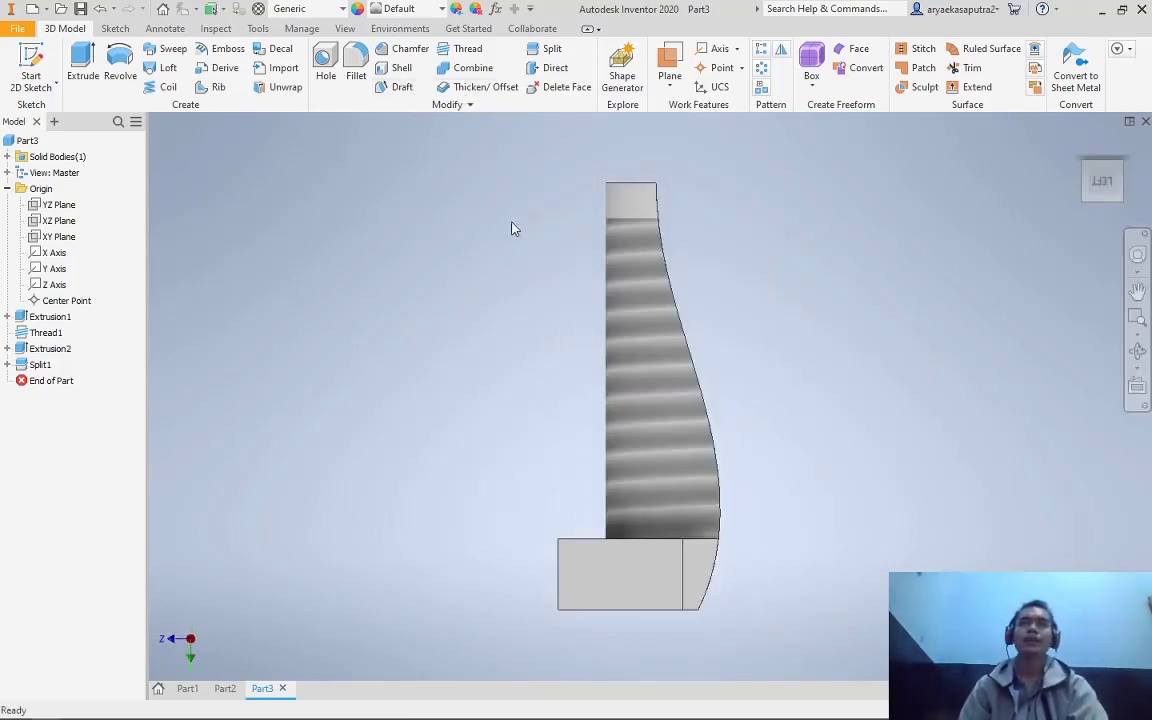
Create a new metric part from the Standard (mm).ipt template
left_click(17, 28)
left_click(72, 98)
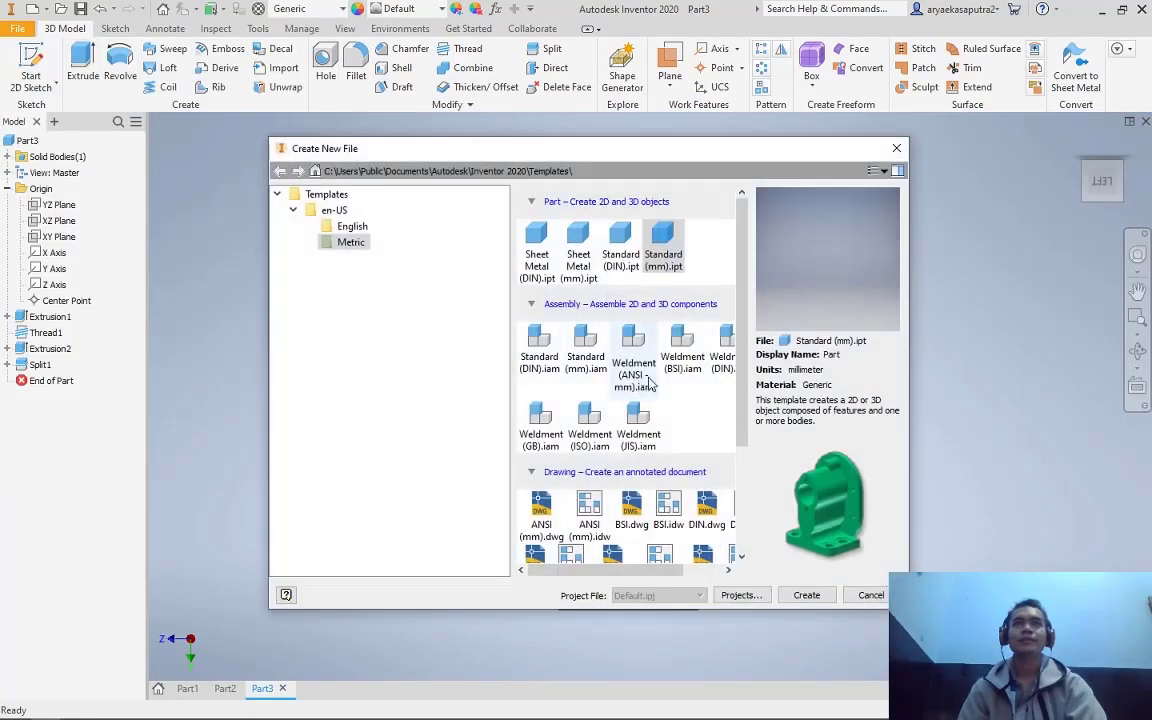
left_click(807, 596)
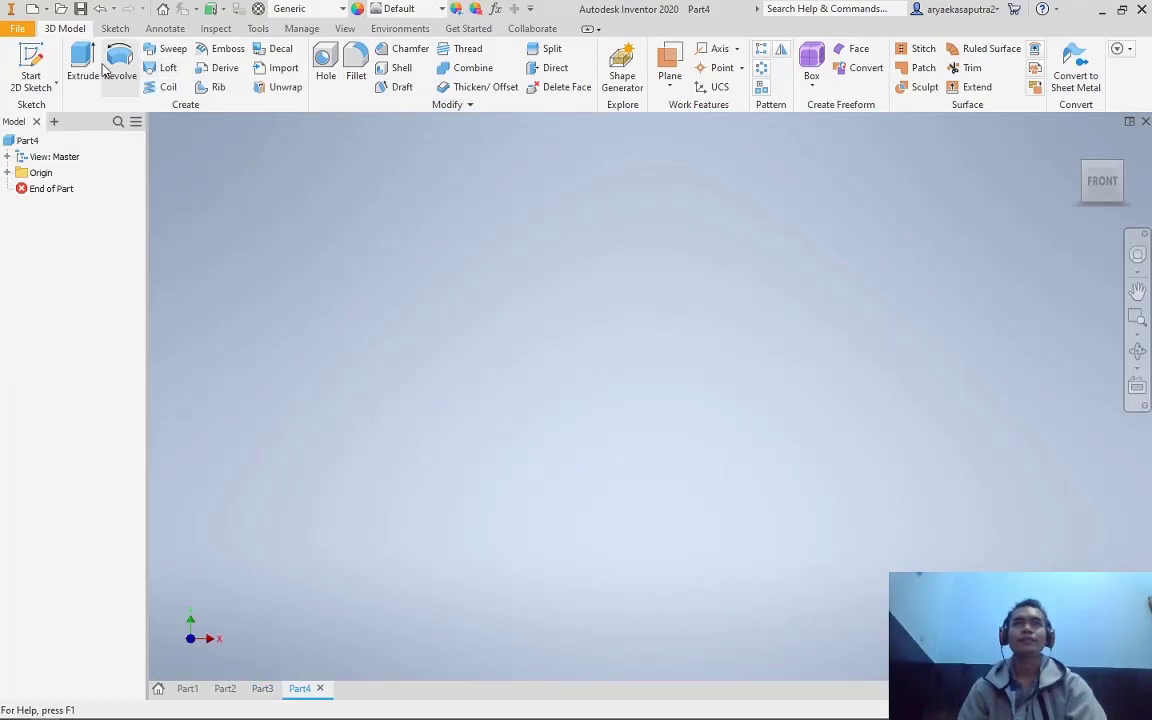
Sketch a 10 by 10 mm rectangle centred on the origin on the XZ plane
left_click(44, 88)
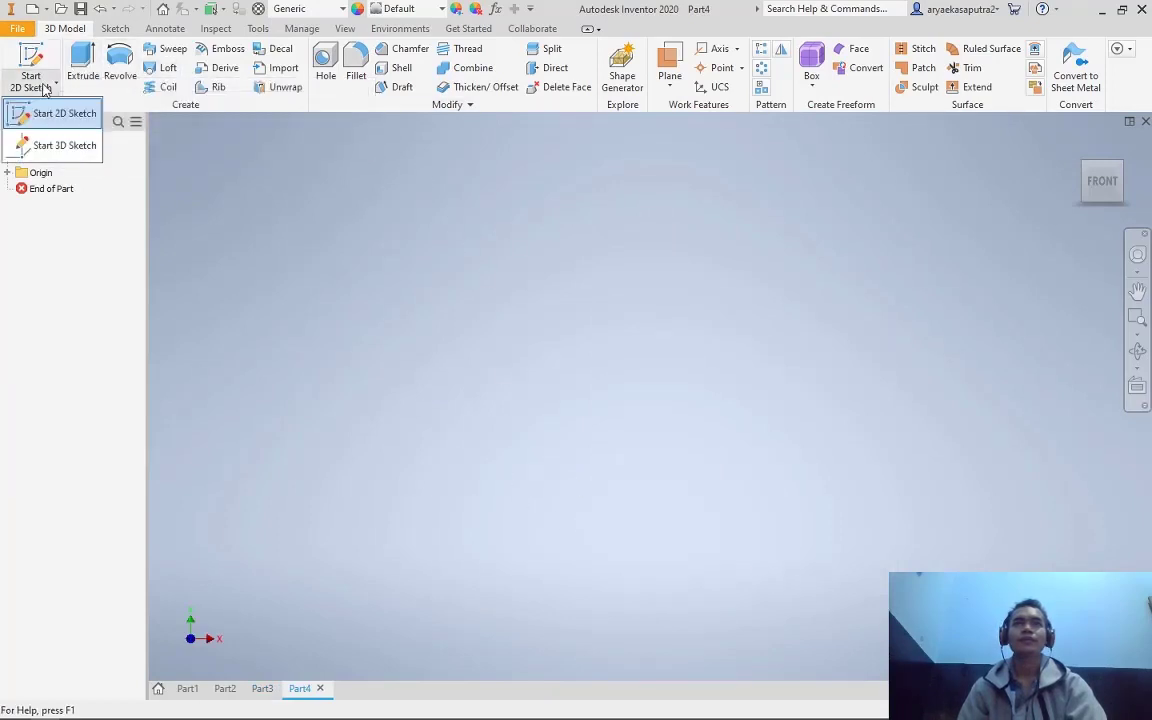
left_click(65, 117)
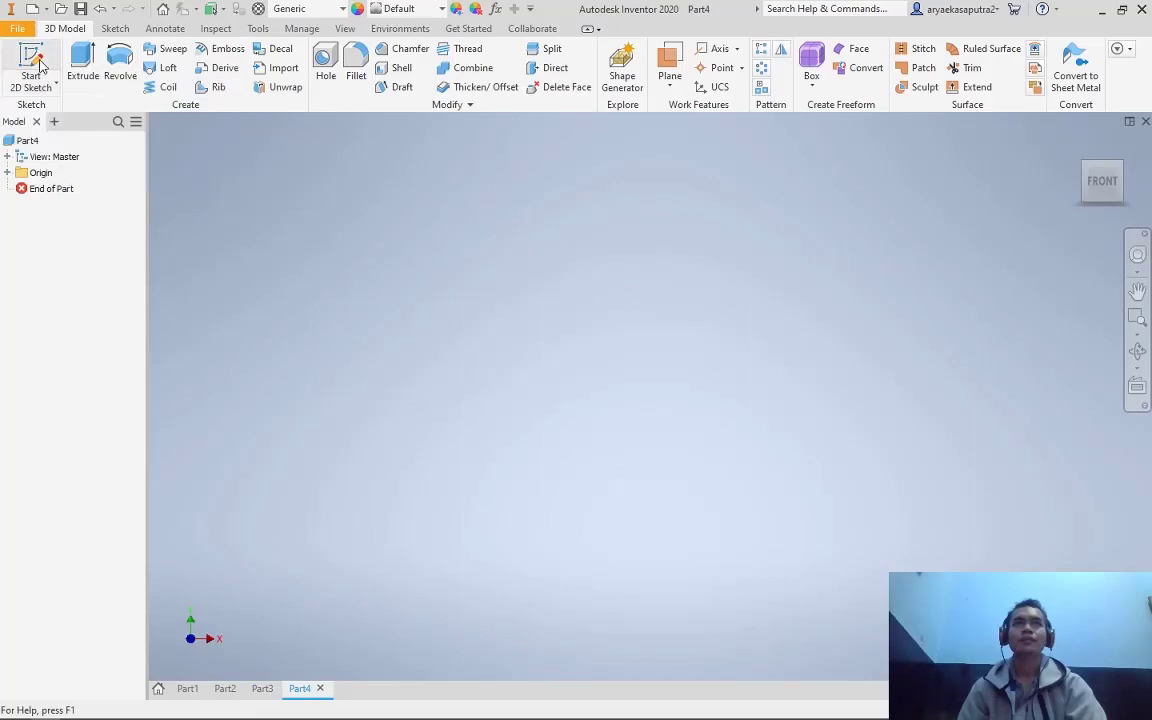
left_click(478, 398)
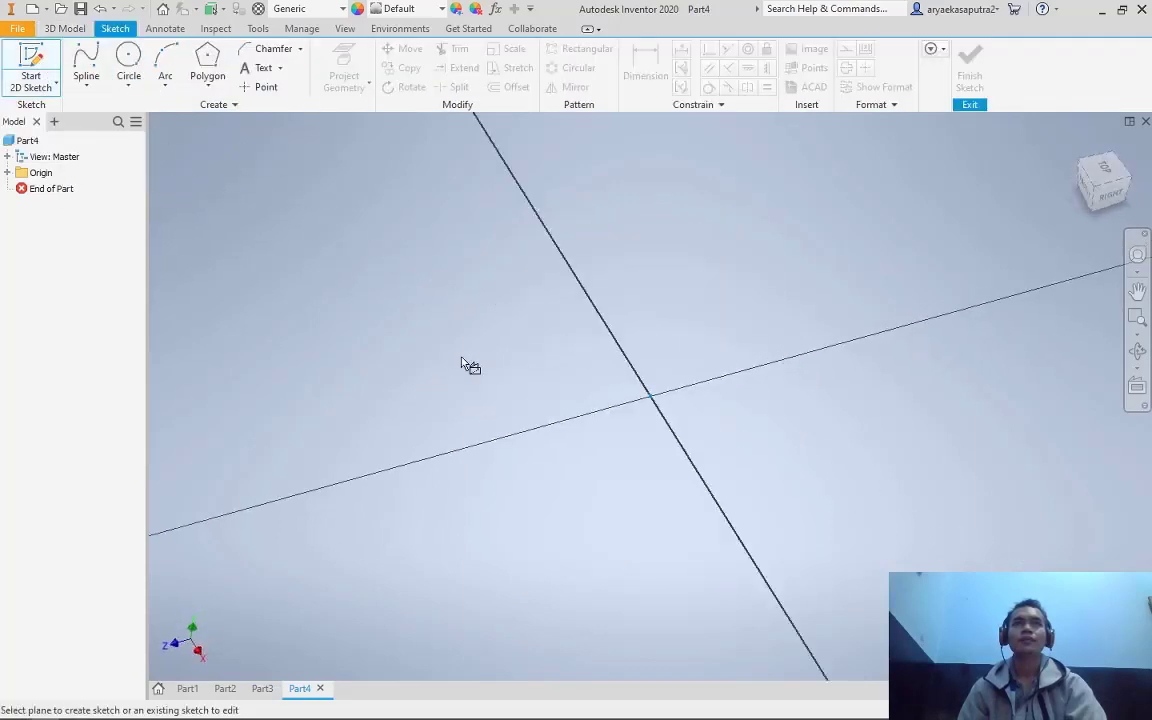
left_click(211, 84)
left_click(245, 178)
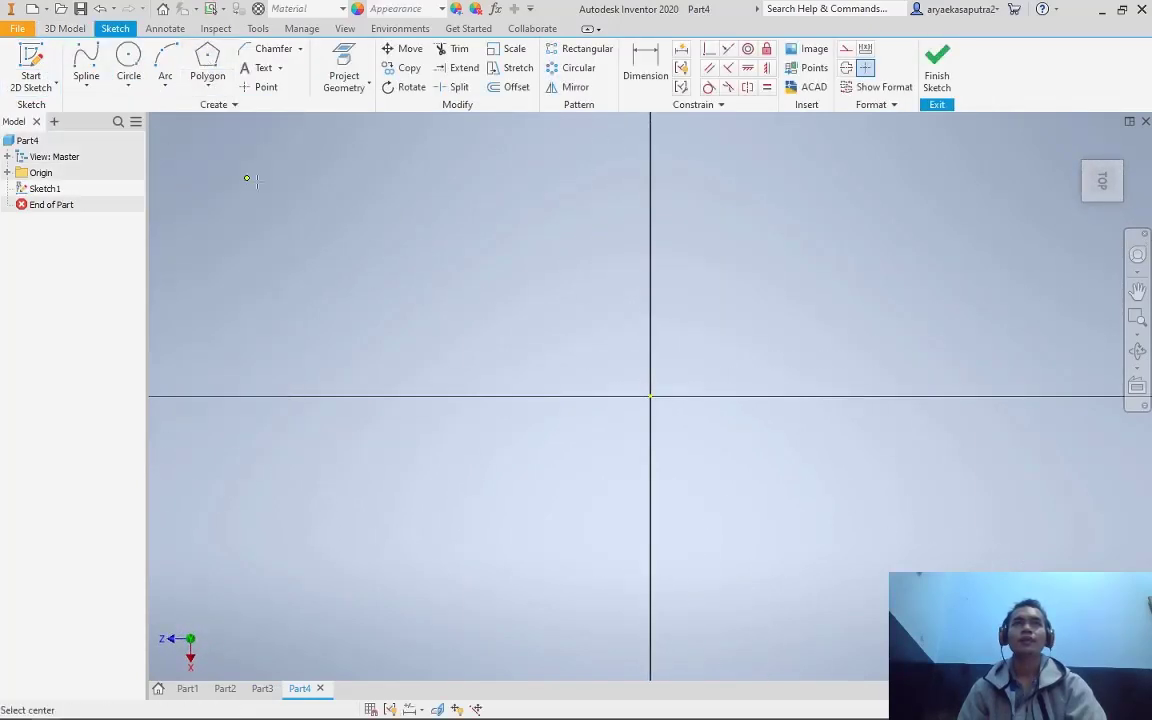
left_click(650, 398)
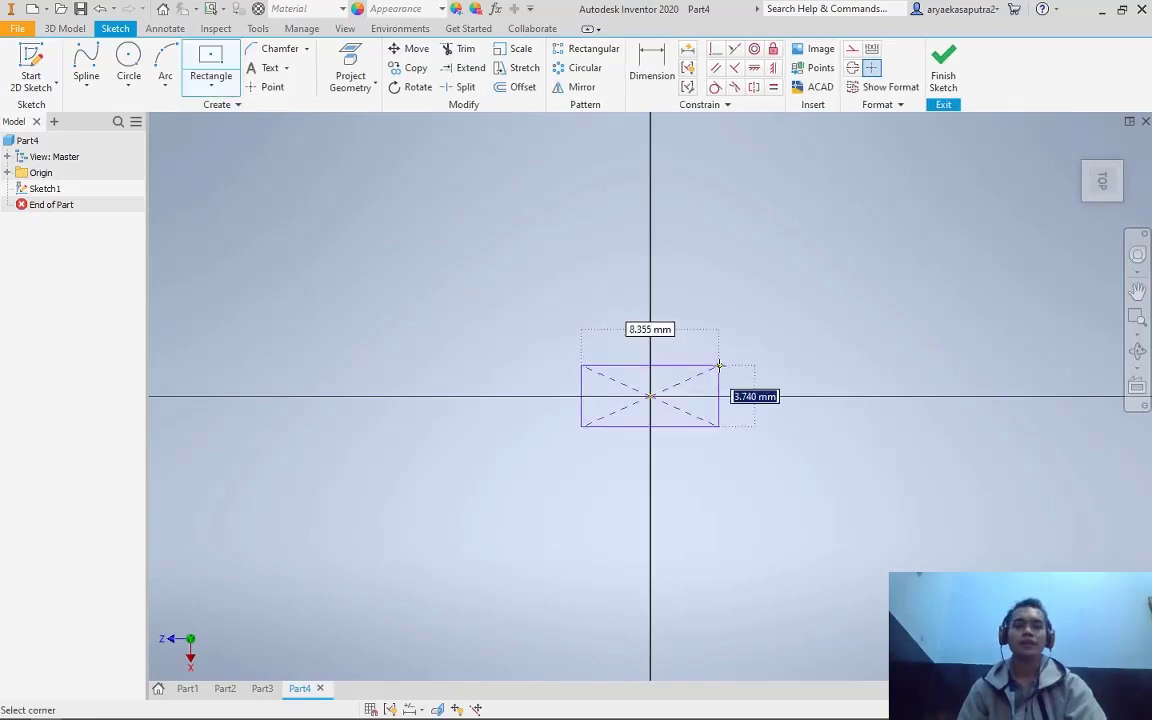
type("10")
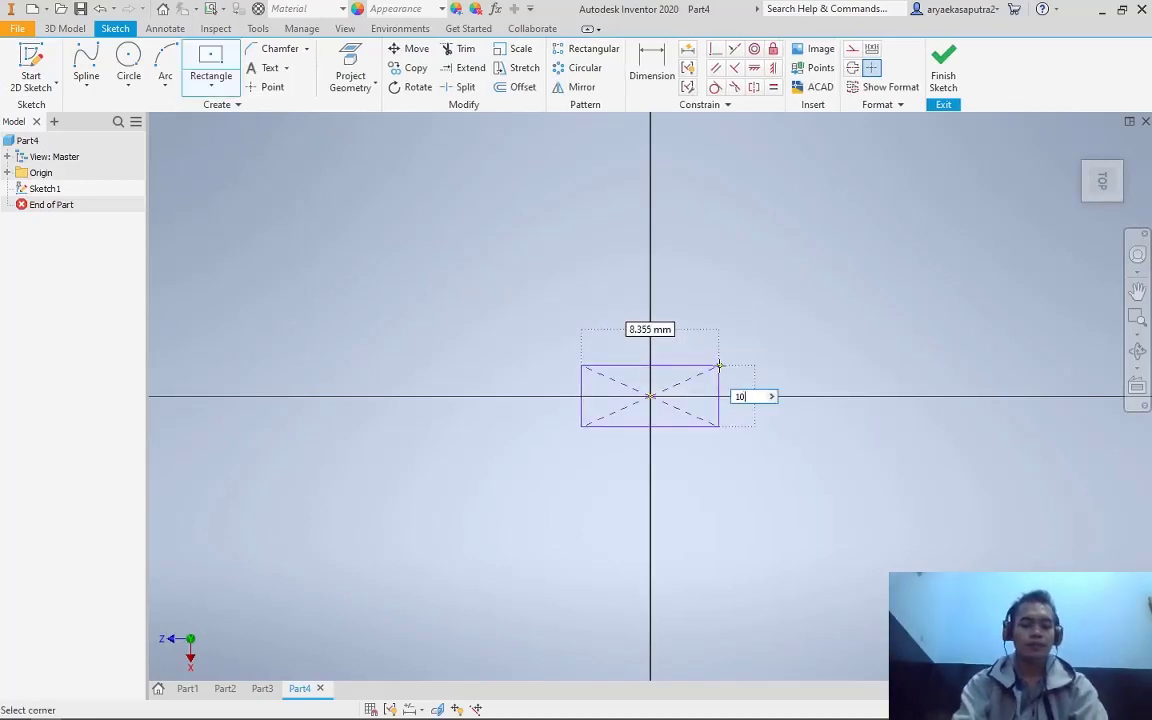
key("Tab")
type("10")
key("Return")
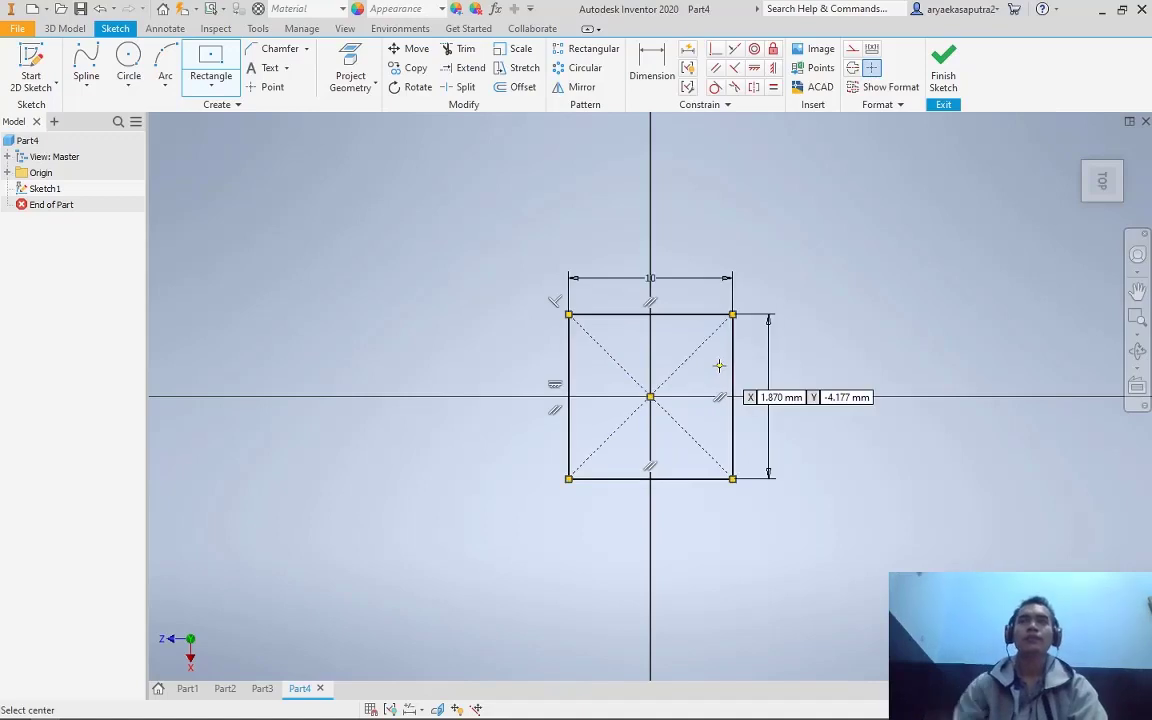
Finish the sketch and extrude the square profile 10 mm upward into a solid cube
left_click(953, 77)
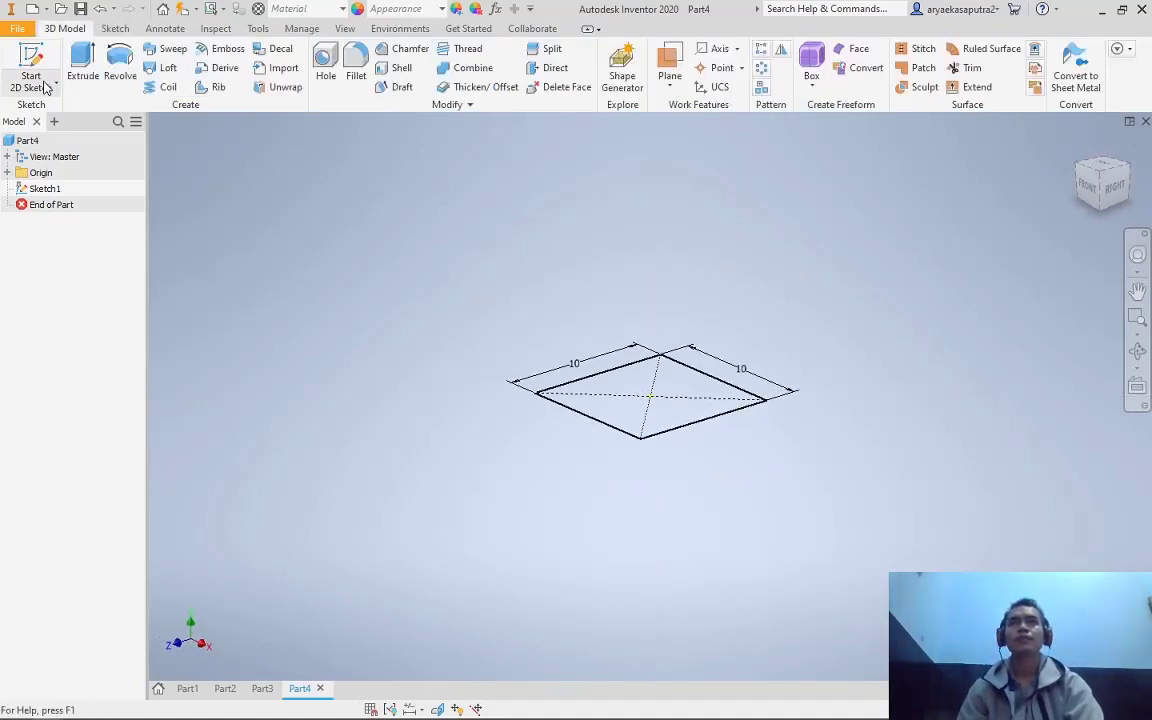
left_click(83, 78)
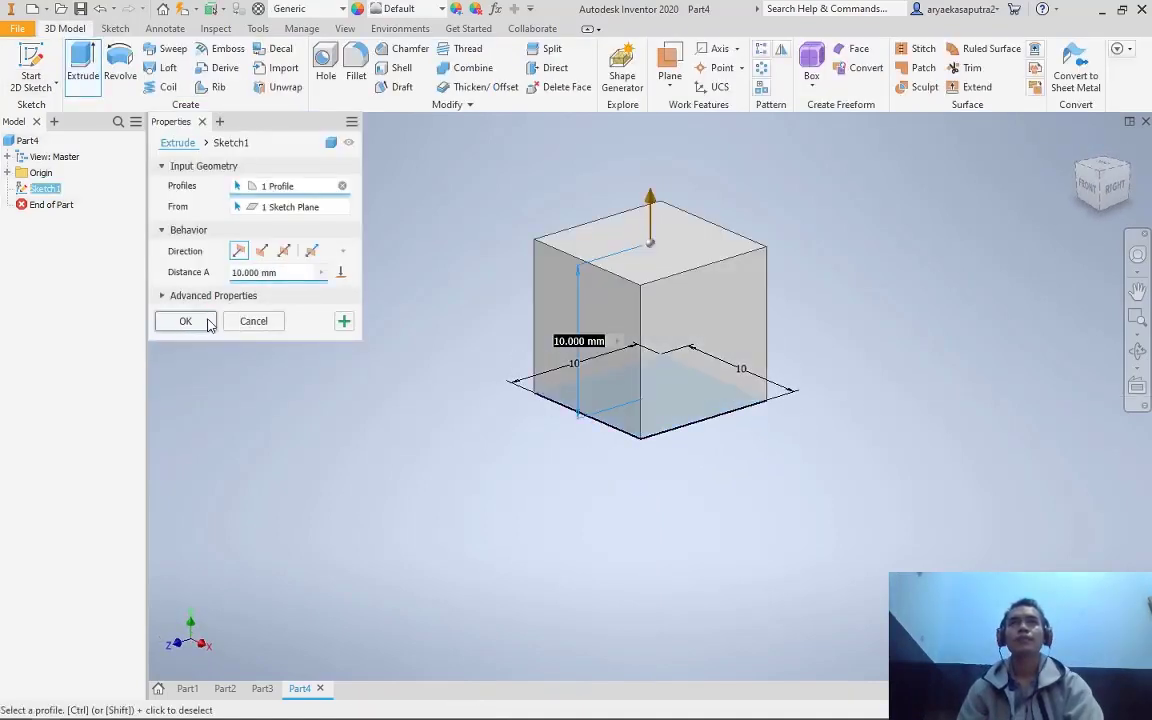
left_click(185, 321)
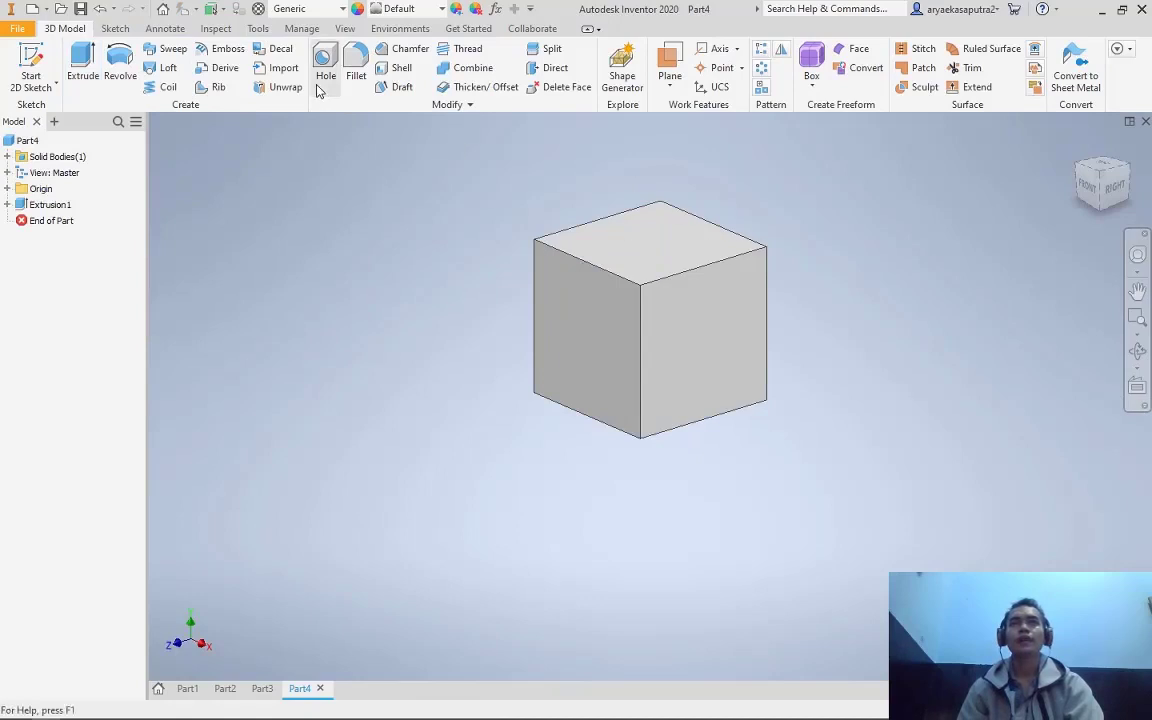
Shell the cube inward with a 1 mm wall thickness, removing its top face
left_click(400, 67)
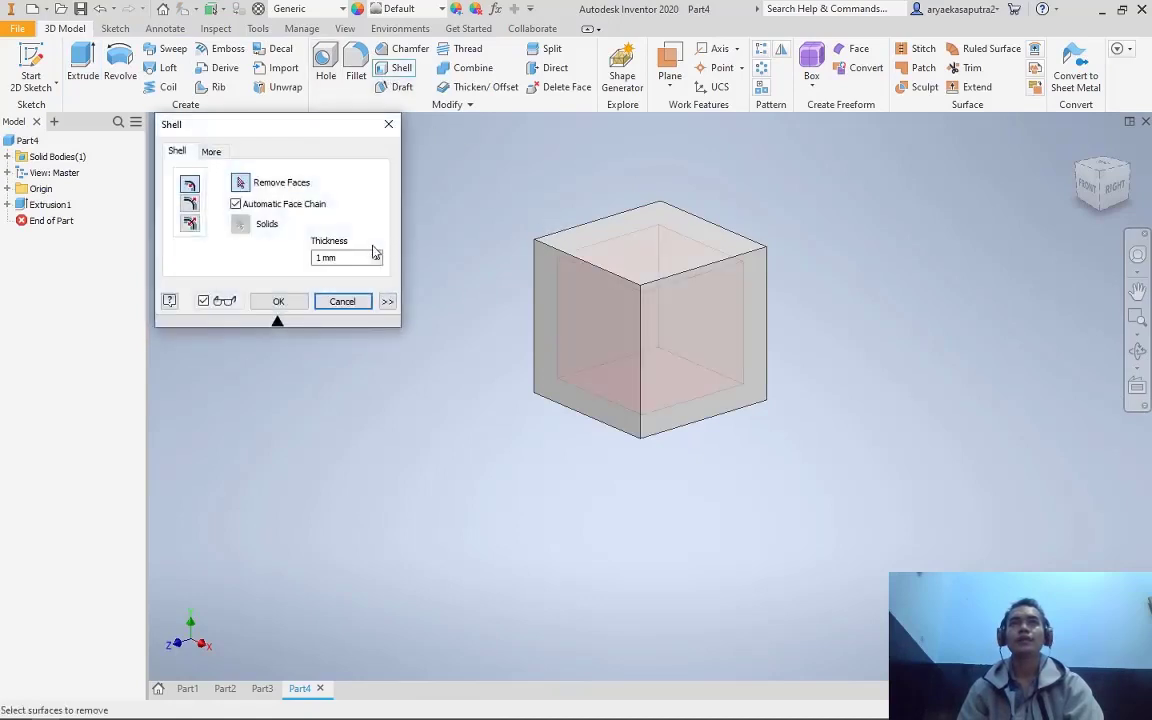
left_click(645, 262)
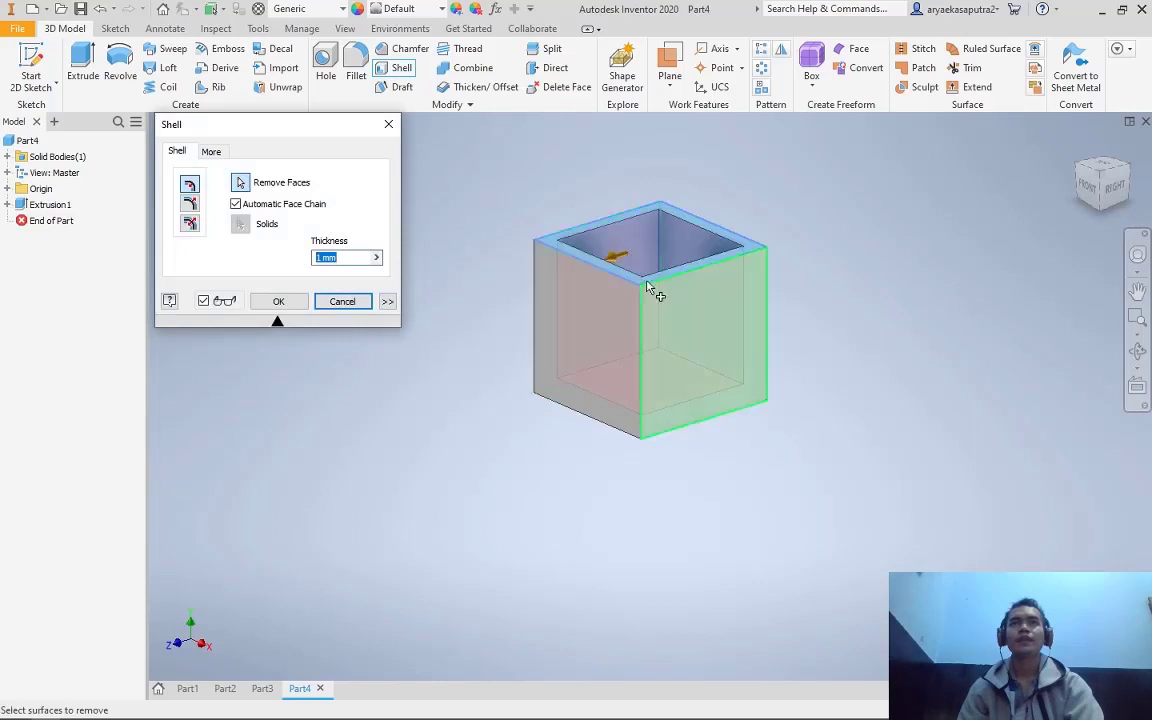
left_click(278, 301)
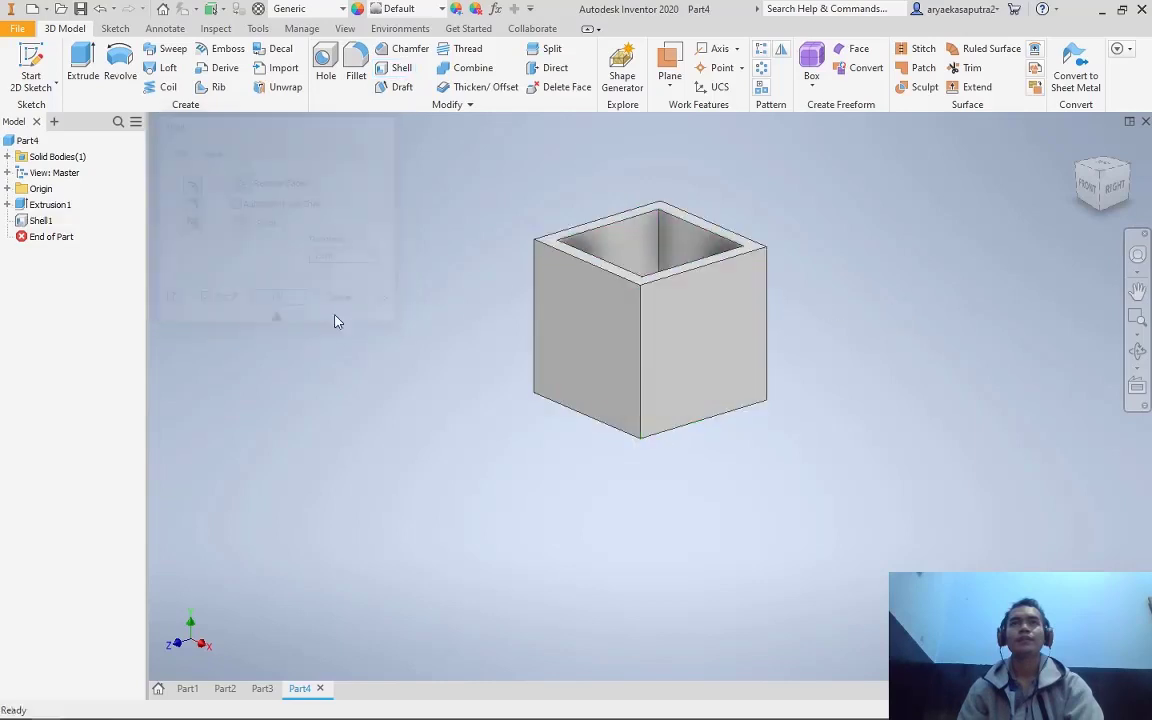
Start a fixed-edge face draft, using the right side wall as pull direction and the top rim with its right inner edge fixed
left_click(1113, 181)
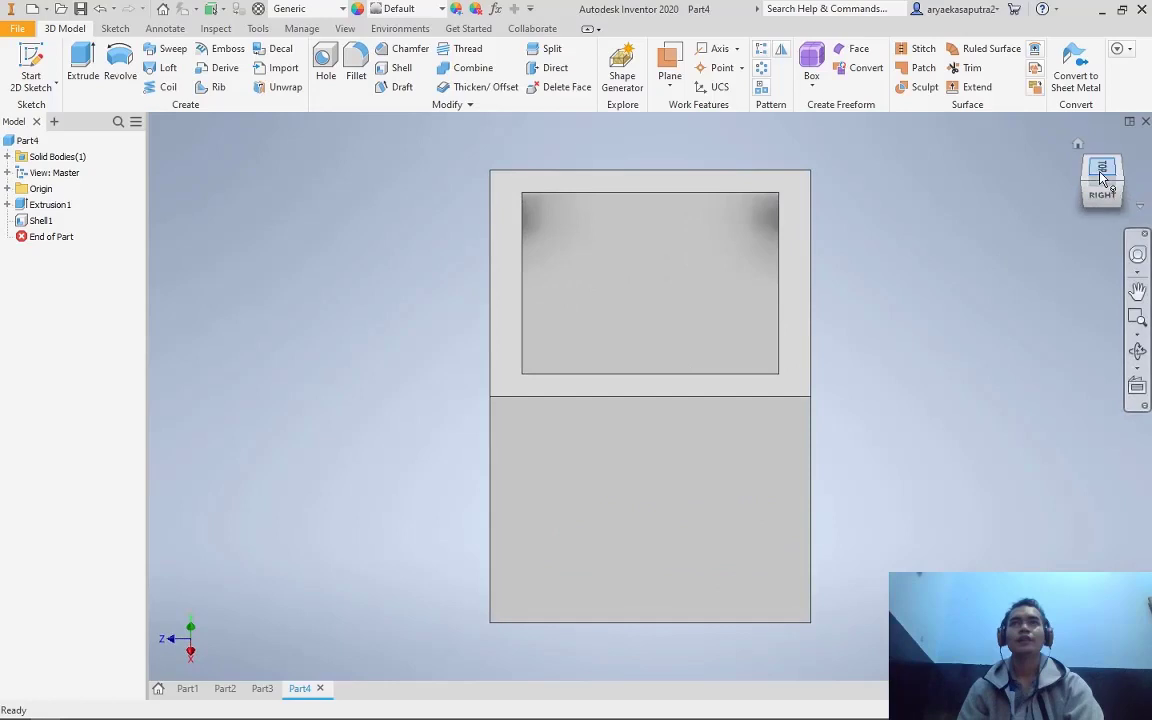
left_click(1101, 199)
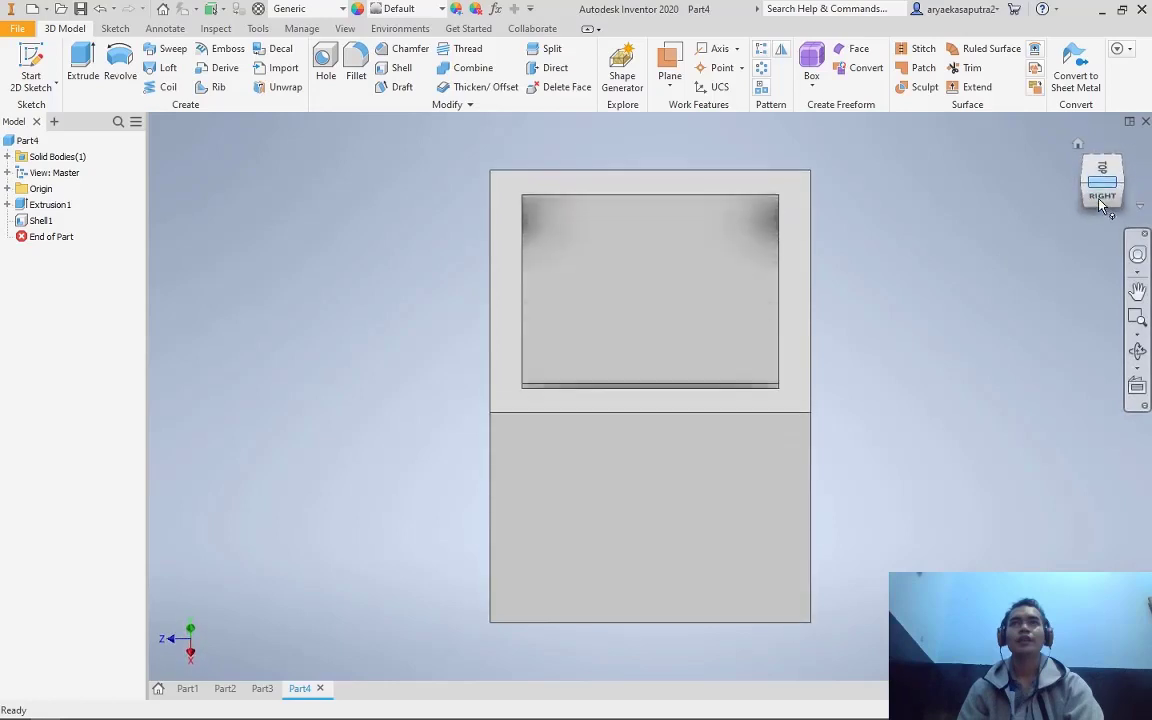
scroll(827, 286, "down", 3)
scroll(827, 287, "up", 4)
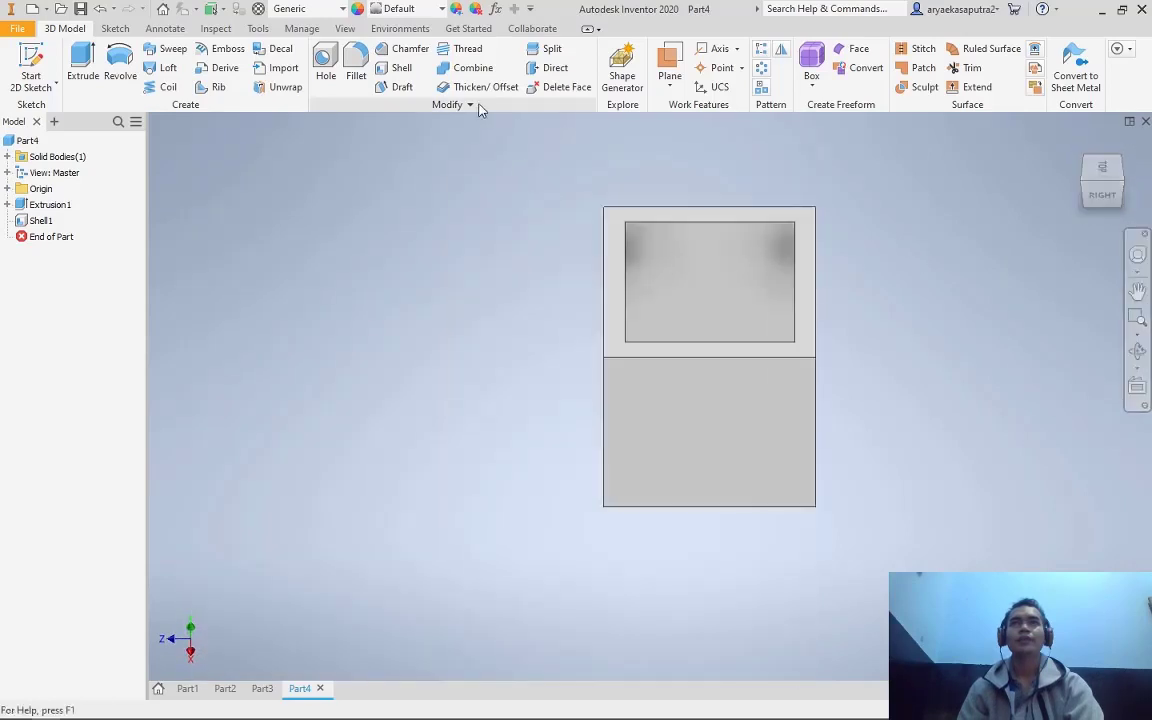
left_click(395, 88)
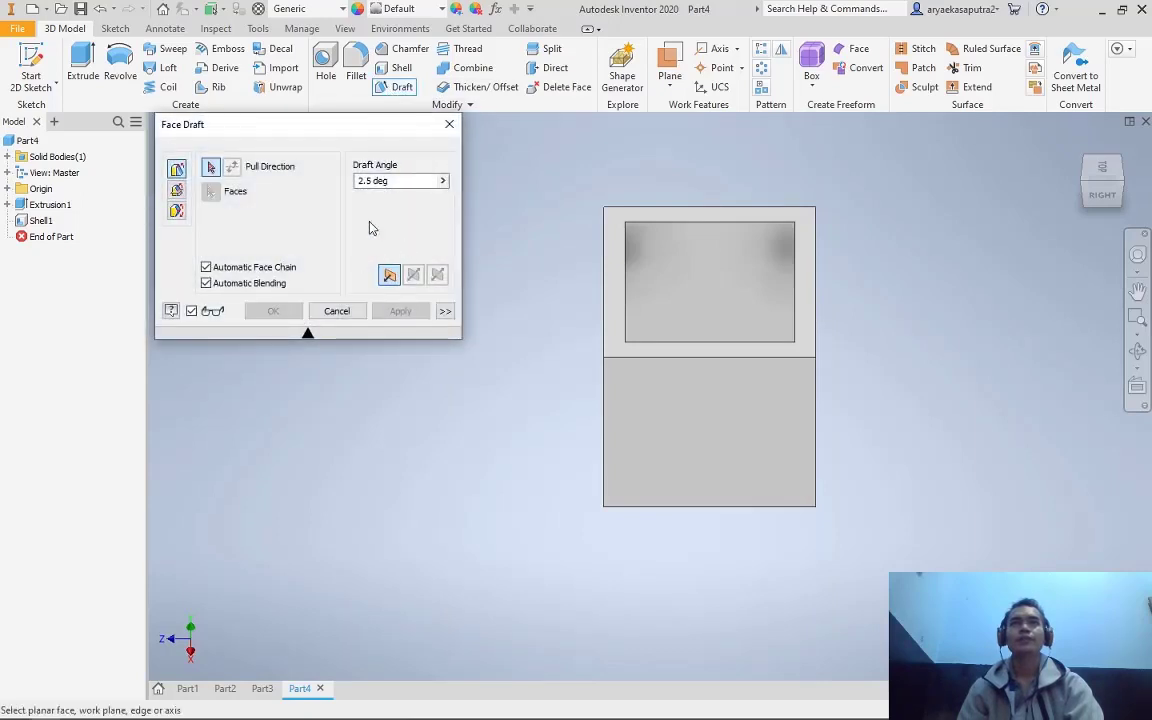
left_click(690, 430)
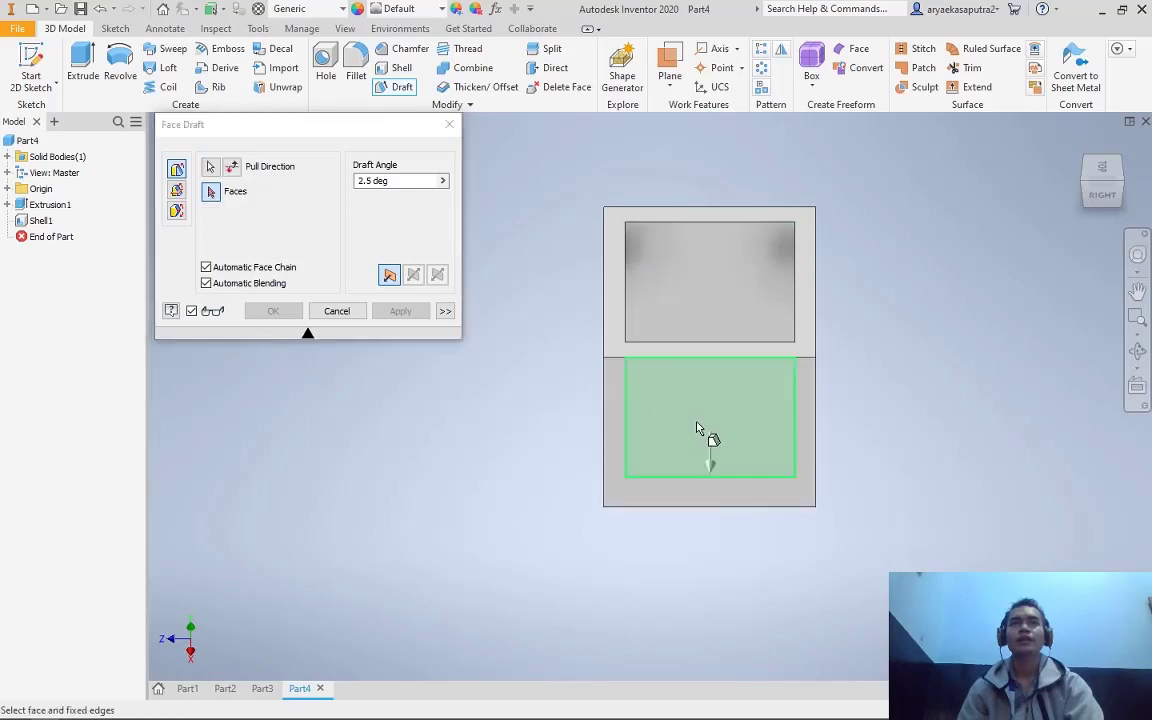
left_click(620, 322)
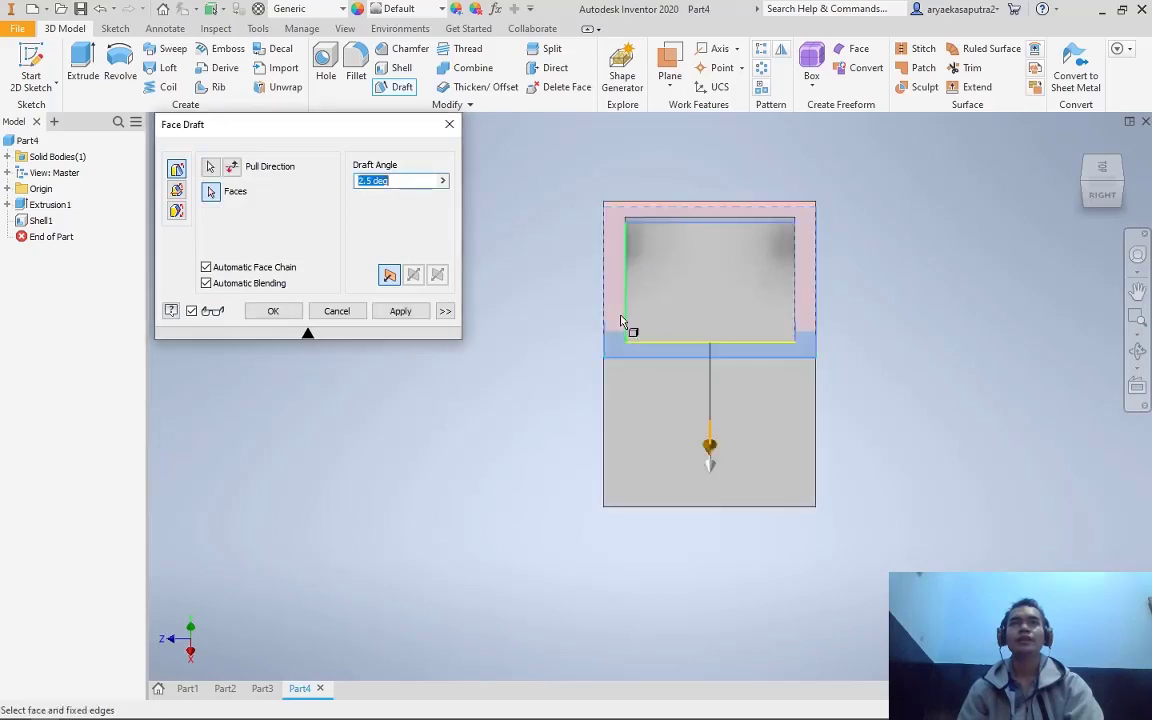
Try a 30 degree draft angle on the top rim and inspect the preview from the front and at an angle
left_click(1095, 190)
left_click(1088, 190)
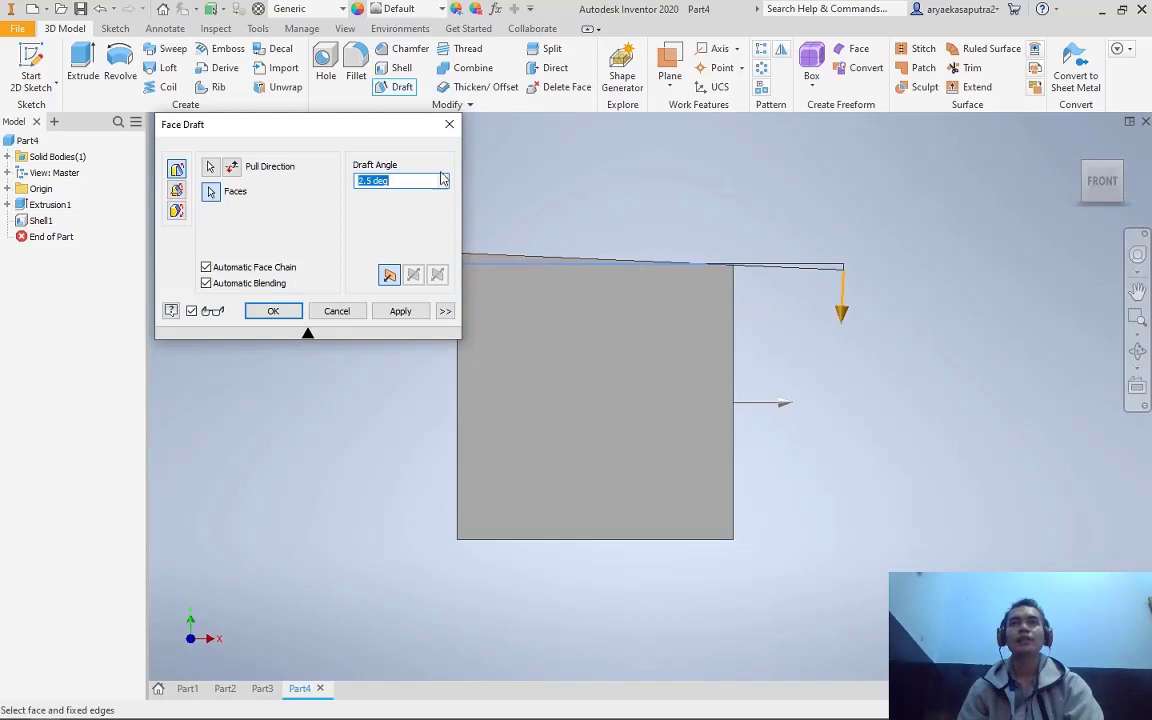
left_click_drag(343, 139, 307, 159)
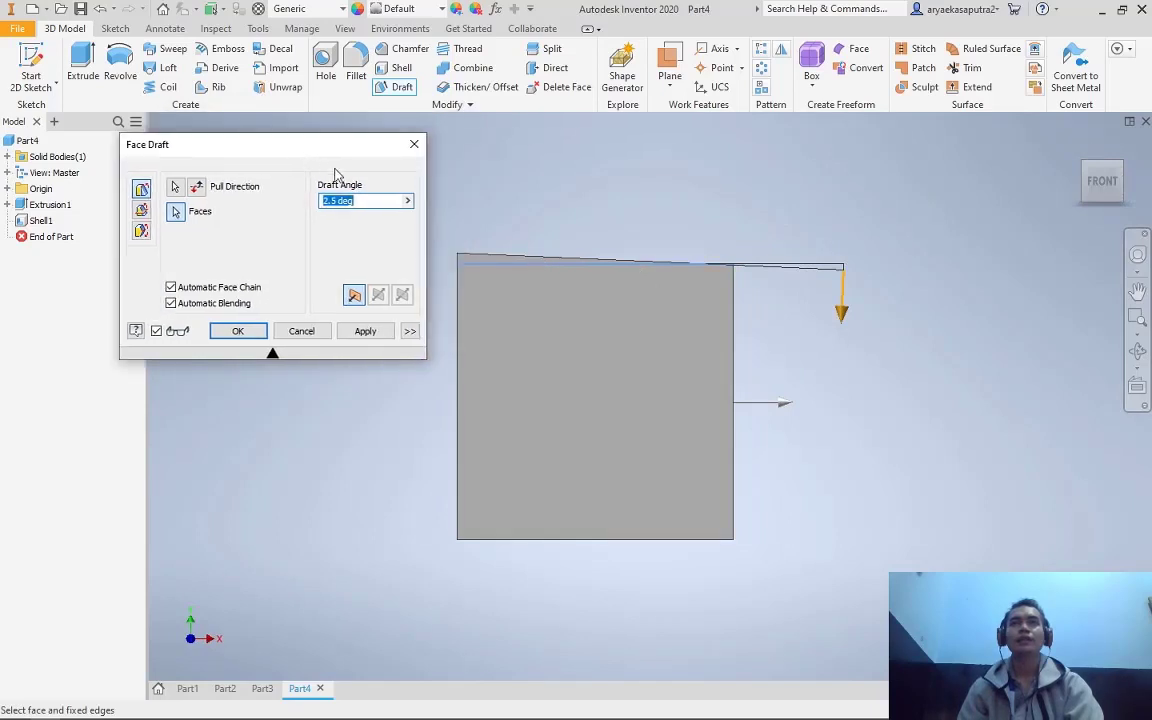
left_click(1122, 175)
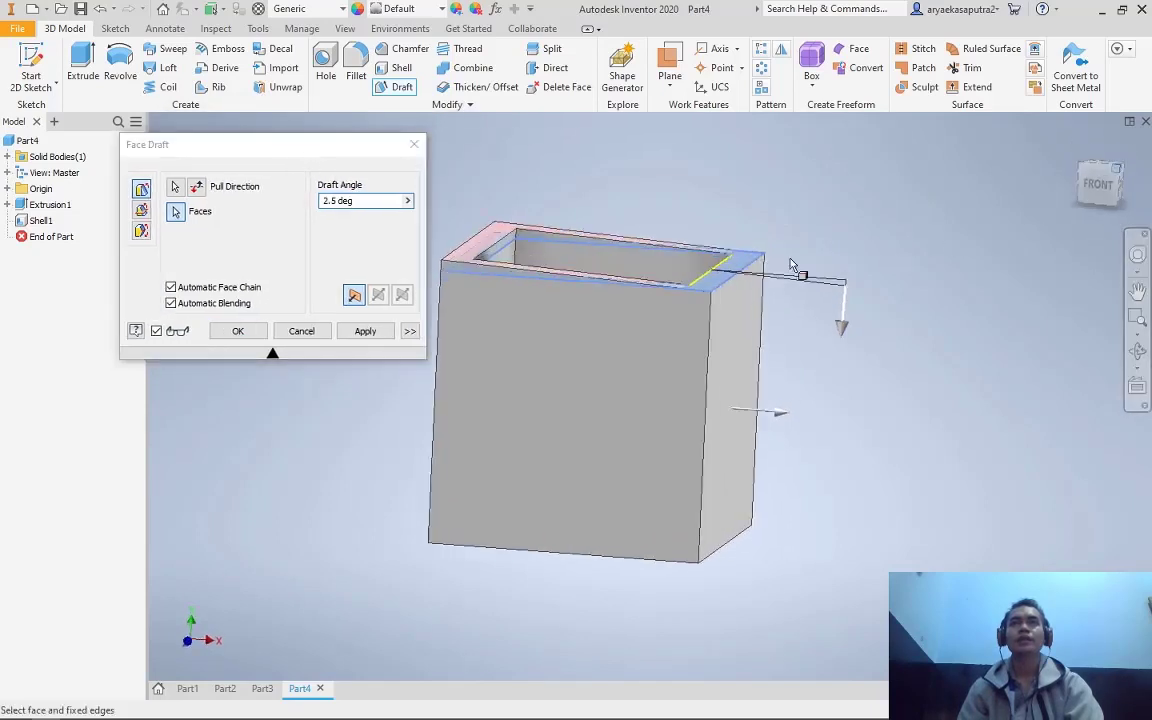
left_click(1090, 190)
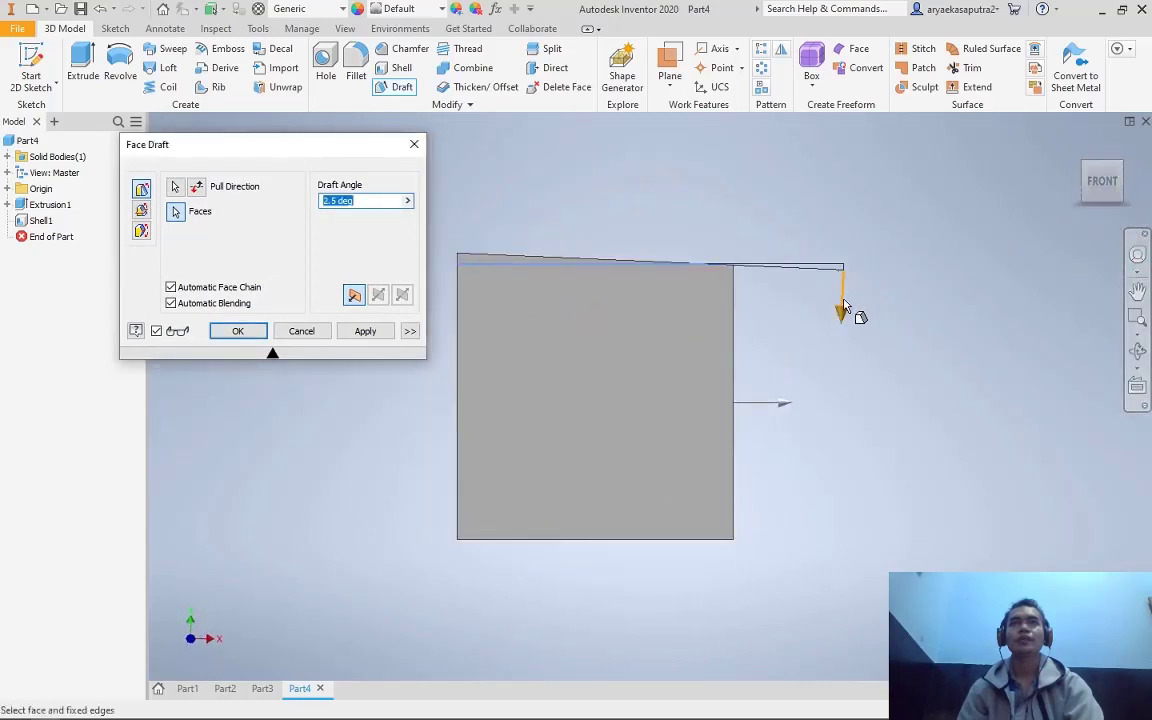
left_click_drag(843, 308, 805, 371)
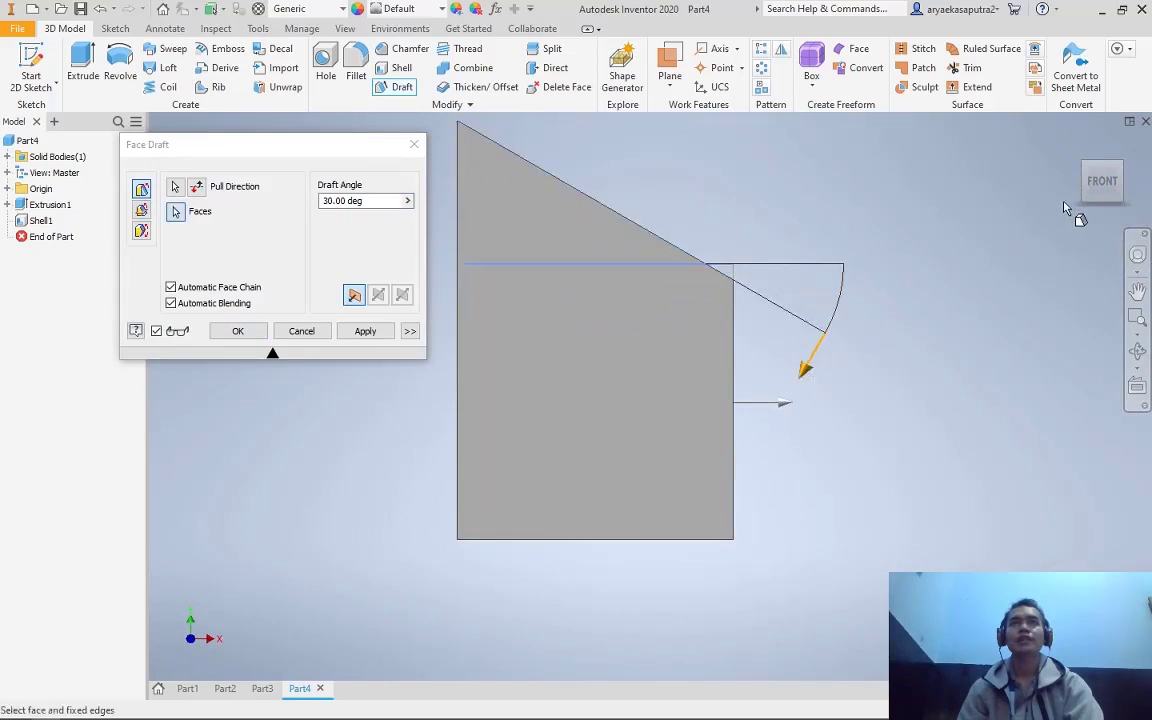
left_click(1108, 172)
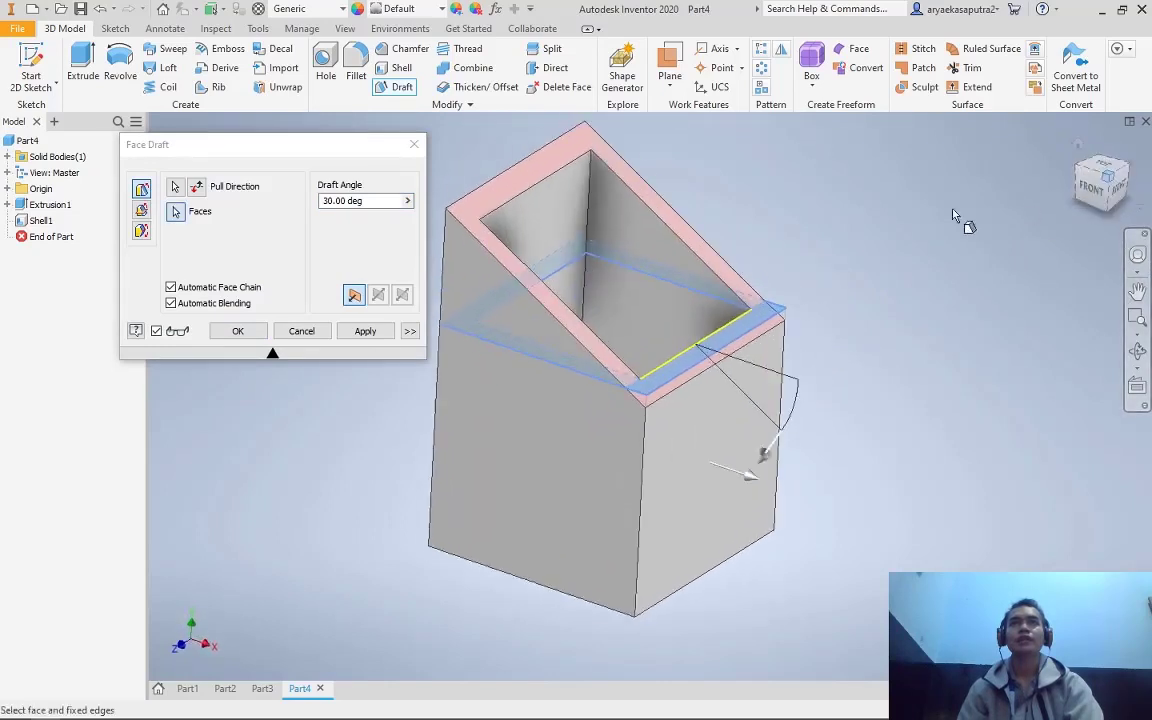
left_click(1090, 190)
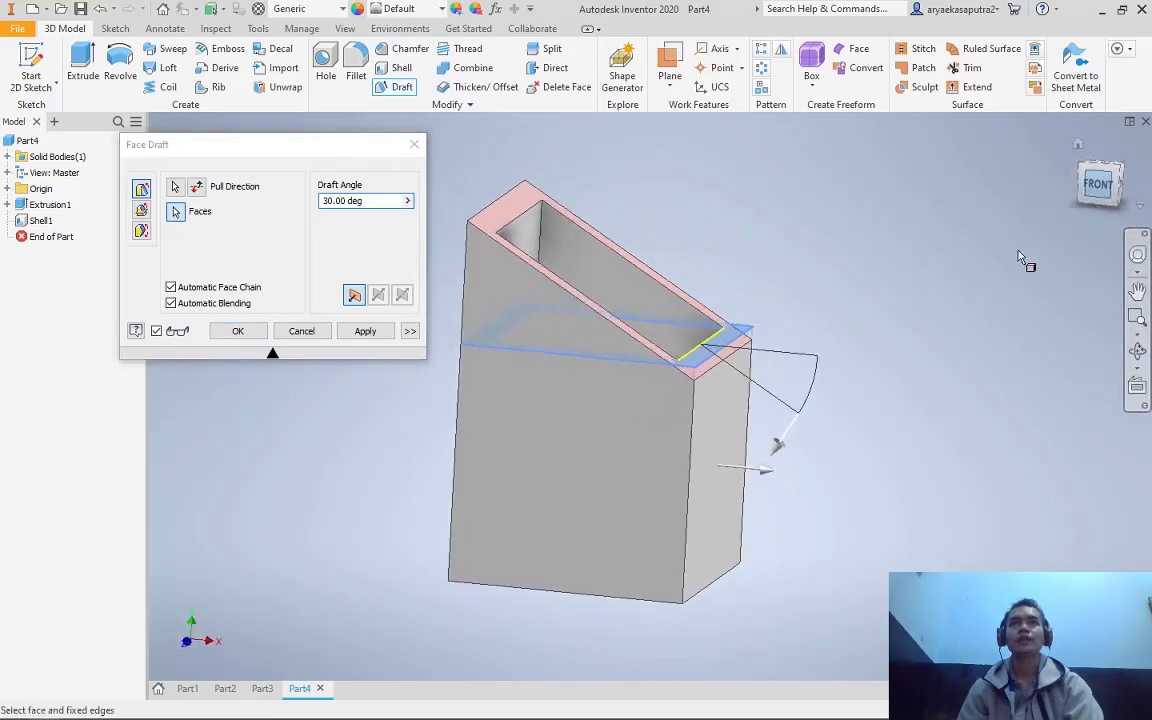
Try a draft angle of -40 degrees on the top rim and inspect the reversed slope preview
left_click_drag(802, 414, 789, 301)
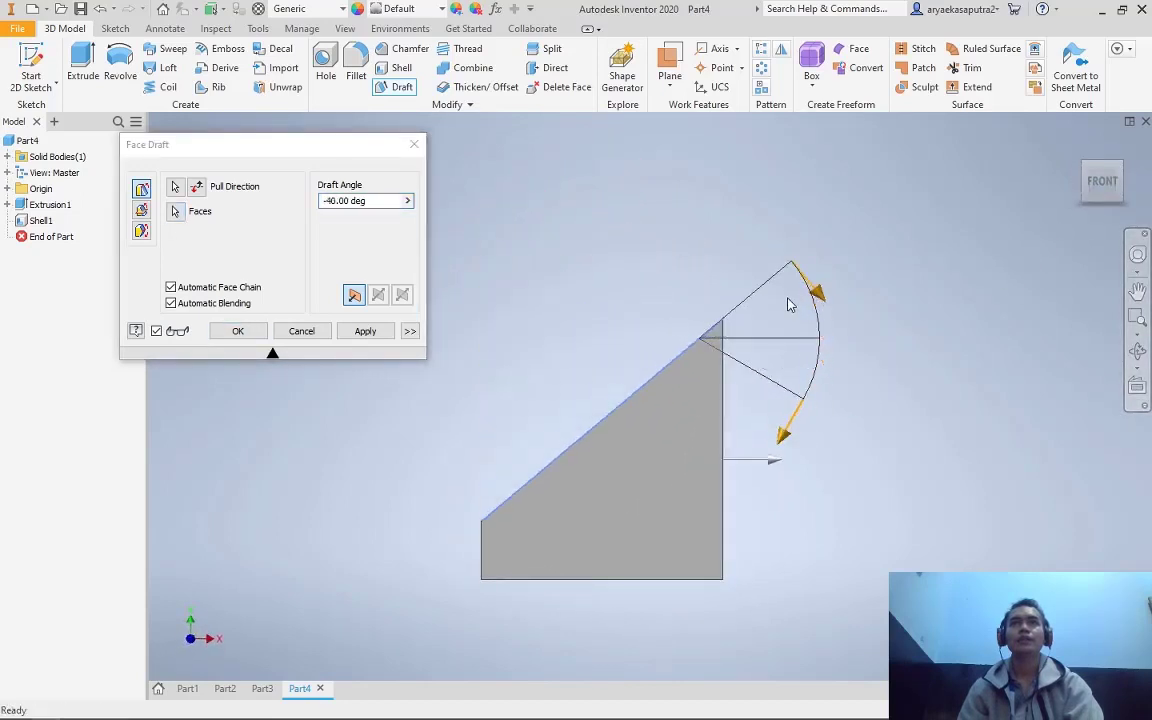
left_click(1077, 198)
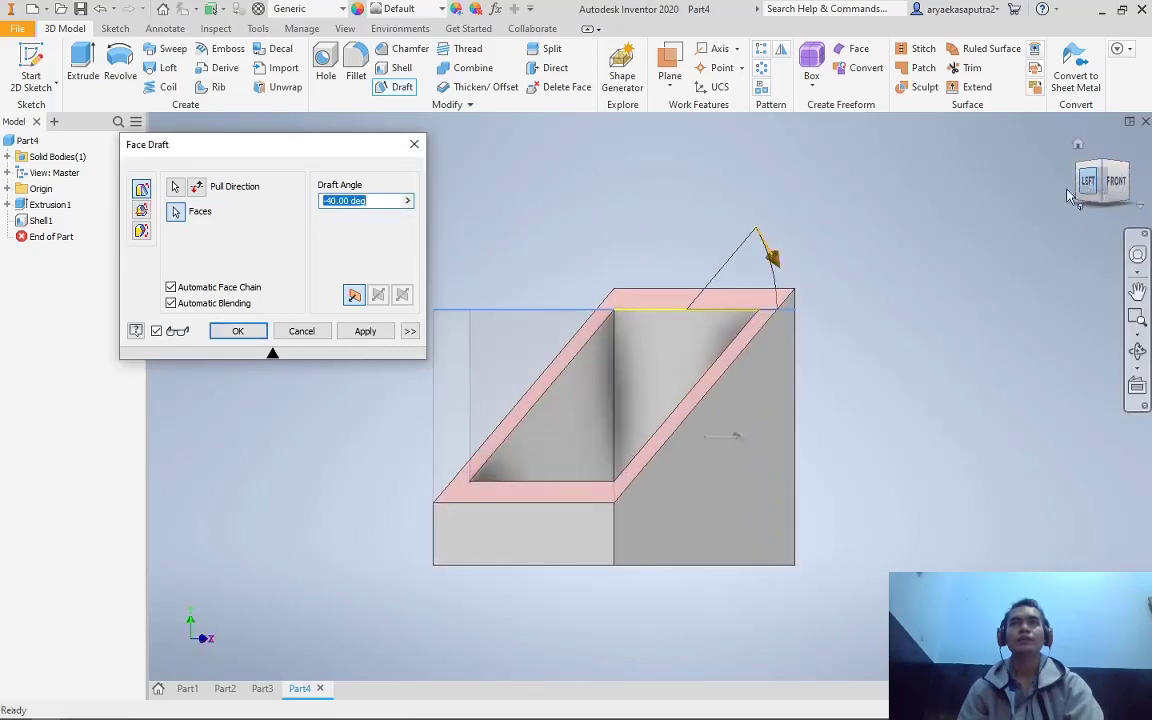
left_click(1116, 183)
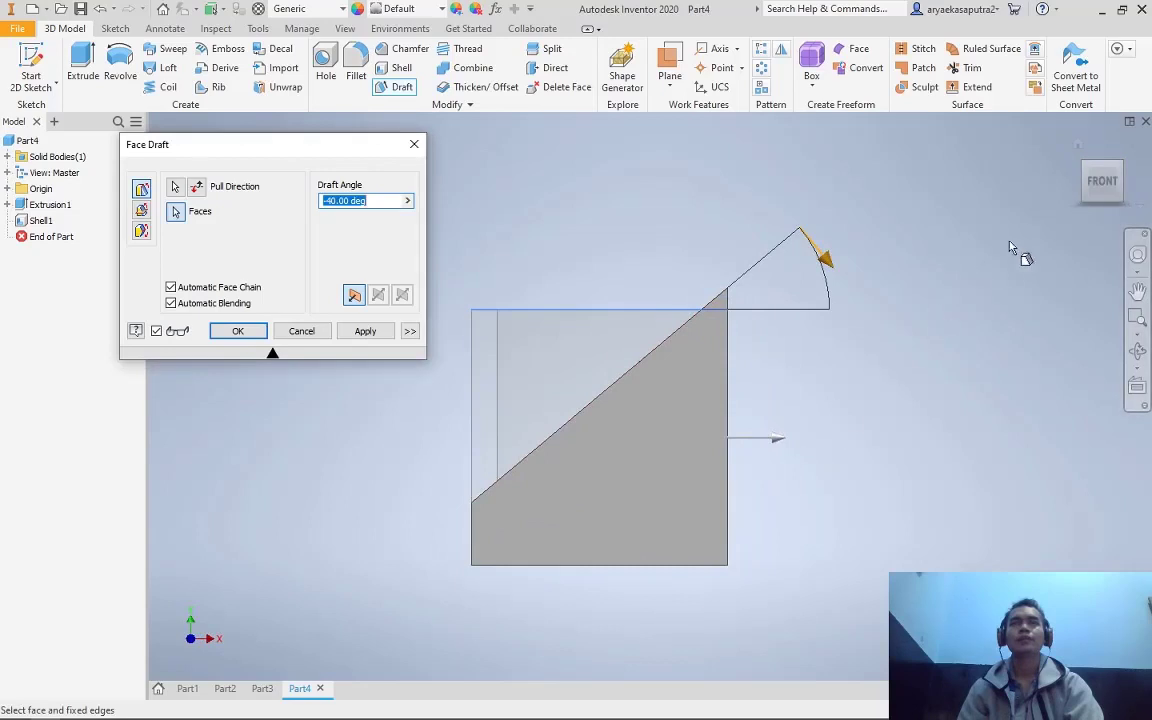
Set the top rim's draft angle to 15 degrees, apply the face draft and view the sloped box in 3D
left_click_drag(818, 262, 846, 405)
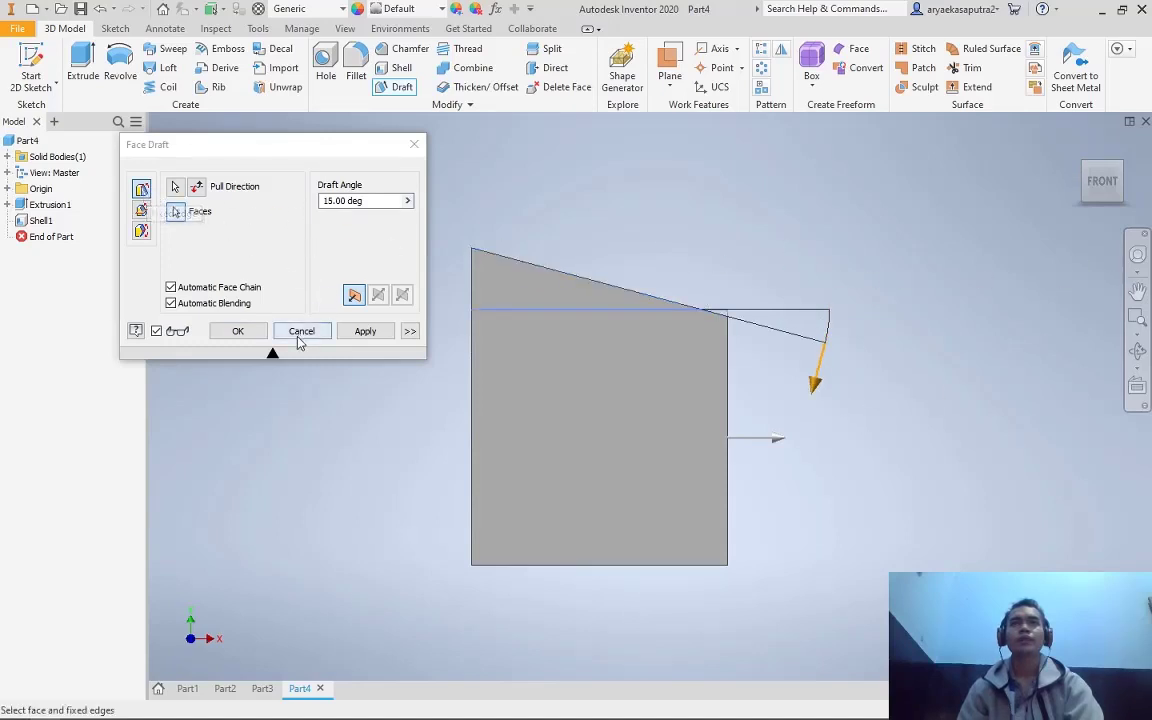
left_click(240, 330)
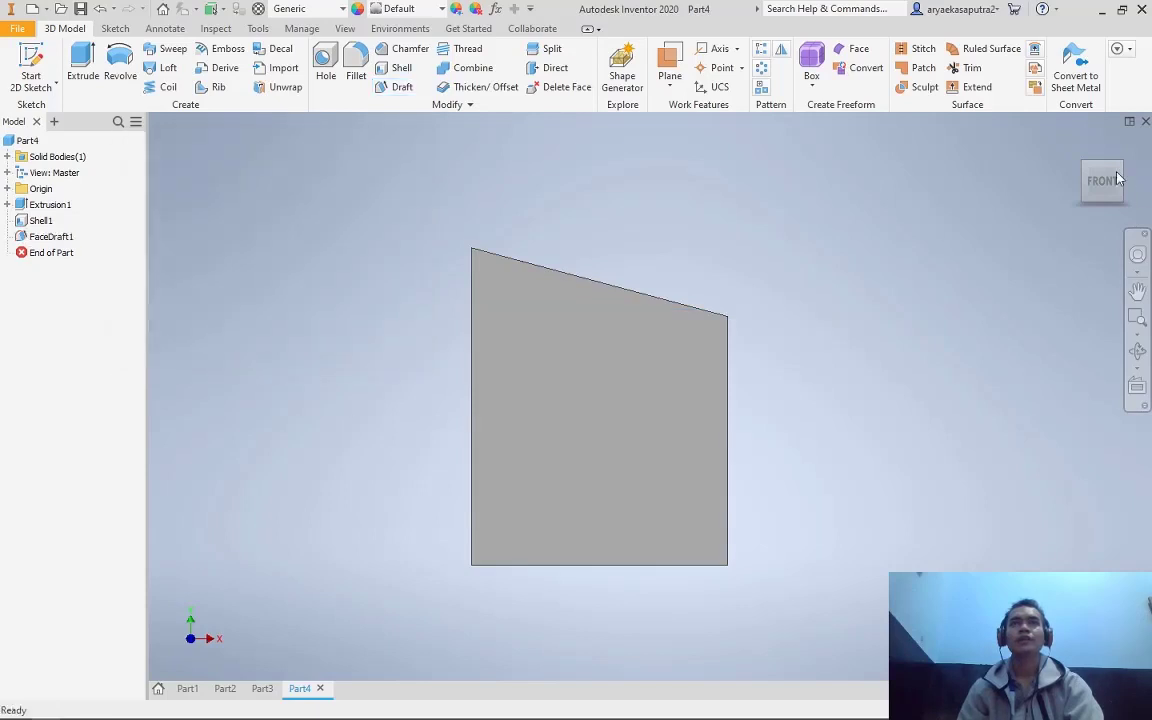
left_click(1118, 178)
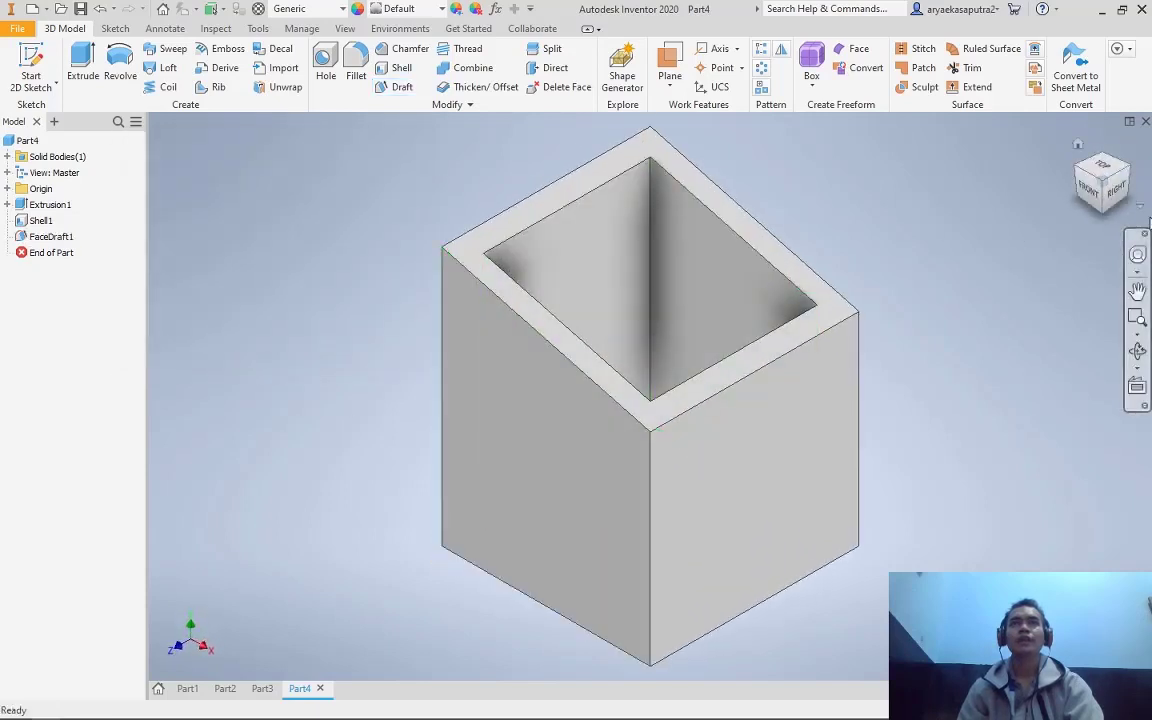
Start a fixed-plane face draft with the front face as the fixed plane and the bottom face as the face to draft
left_click(1100, 200)
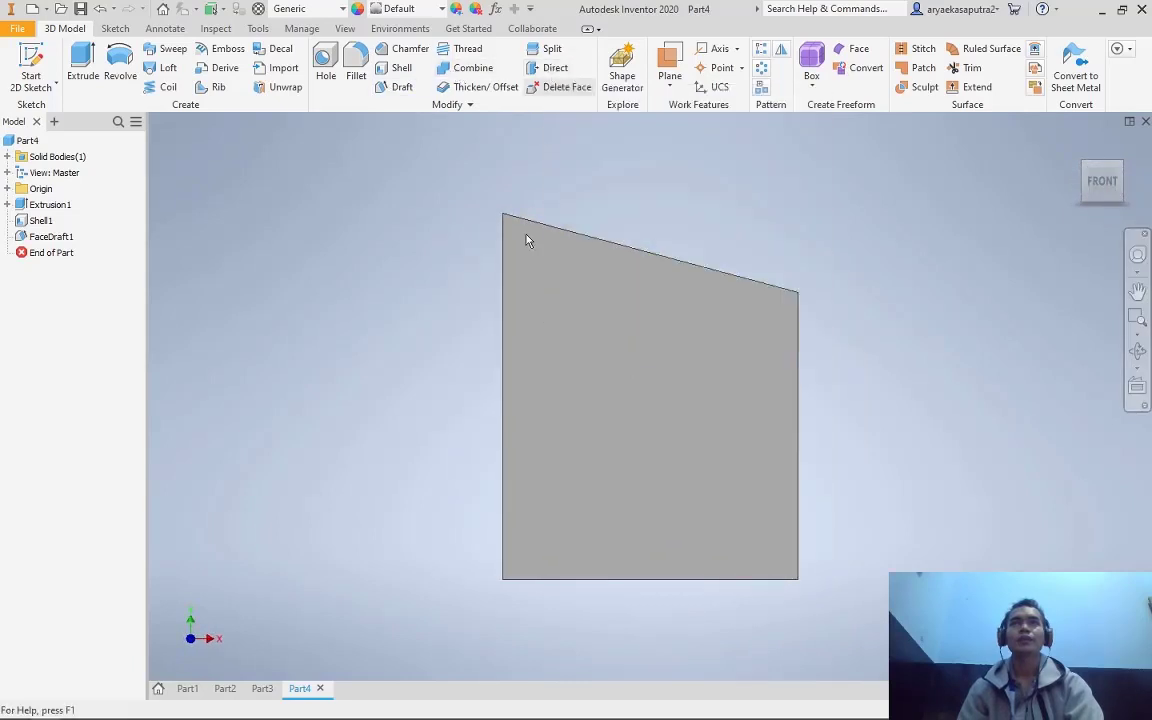
left_click(401, 88)
left_click(140, 211)
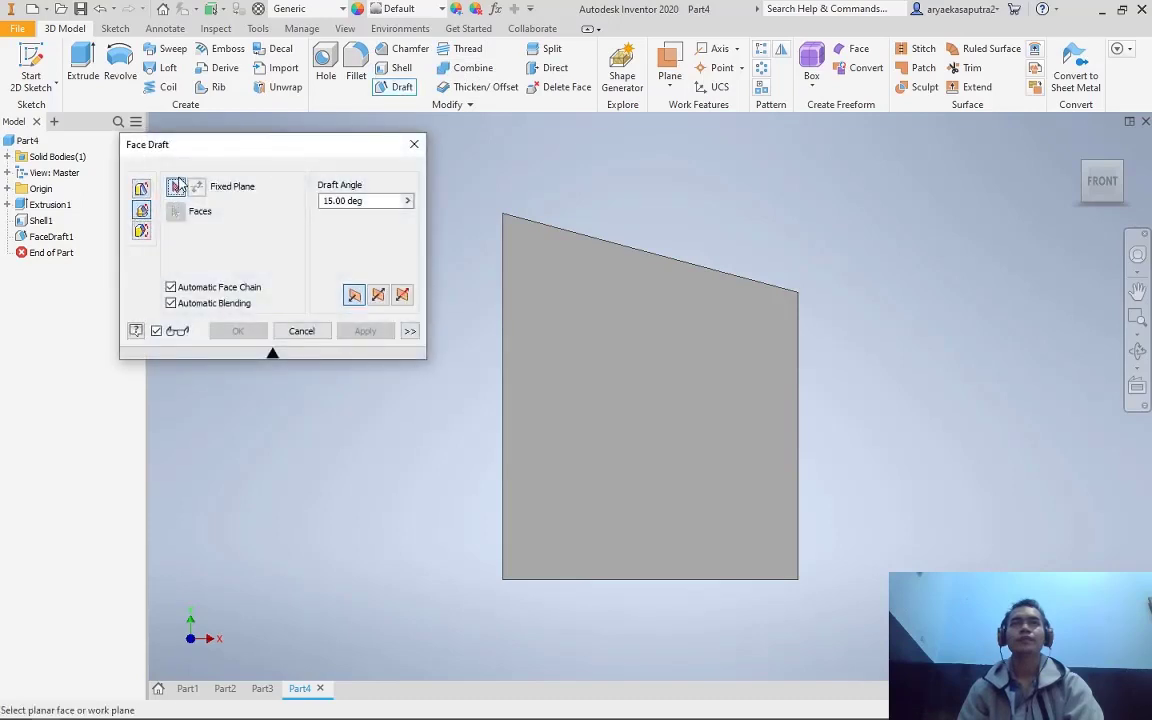
left_click(1102, 202)
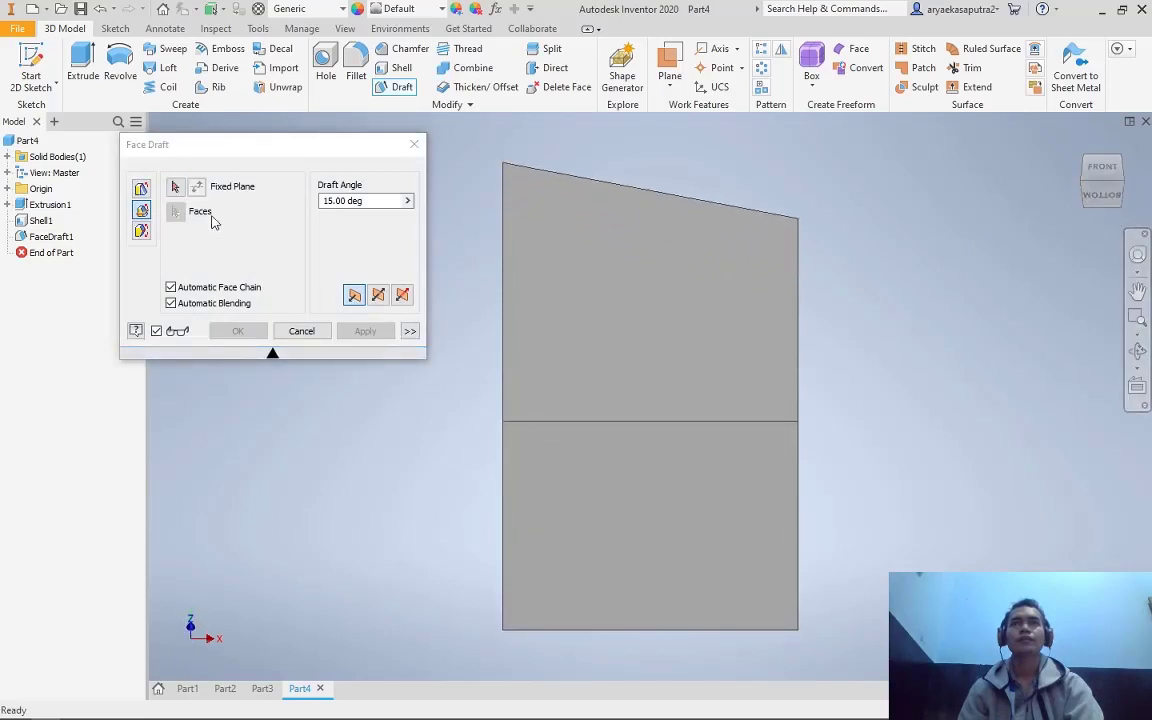
left_click(176, 190)
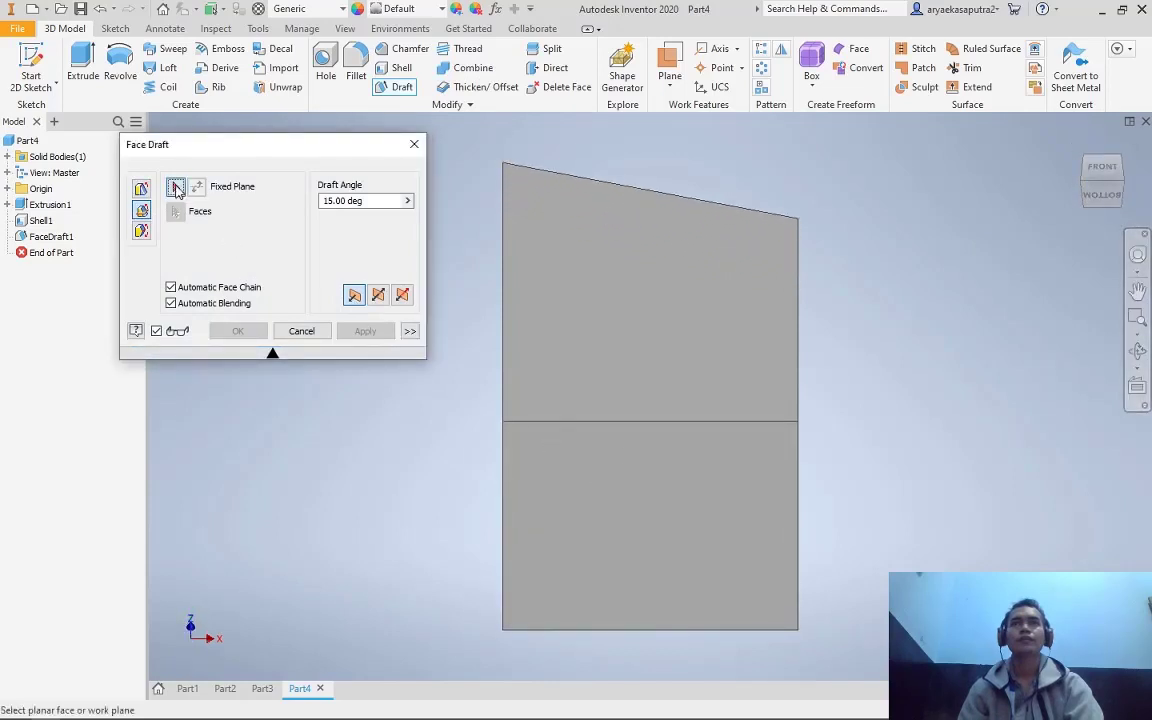
left_click(632, 400)
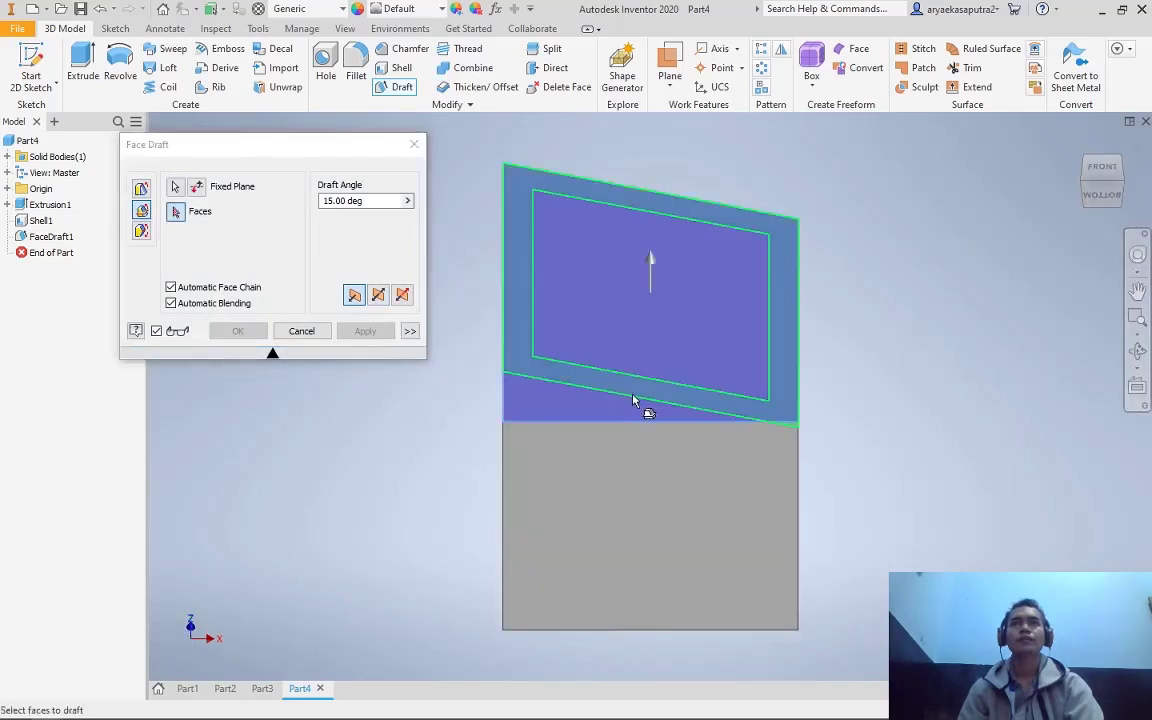
left_click(1106, 199)
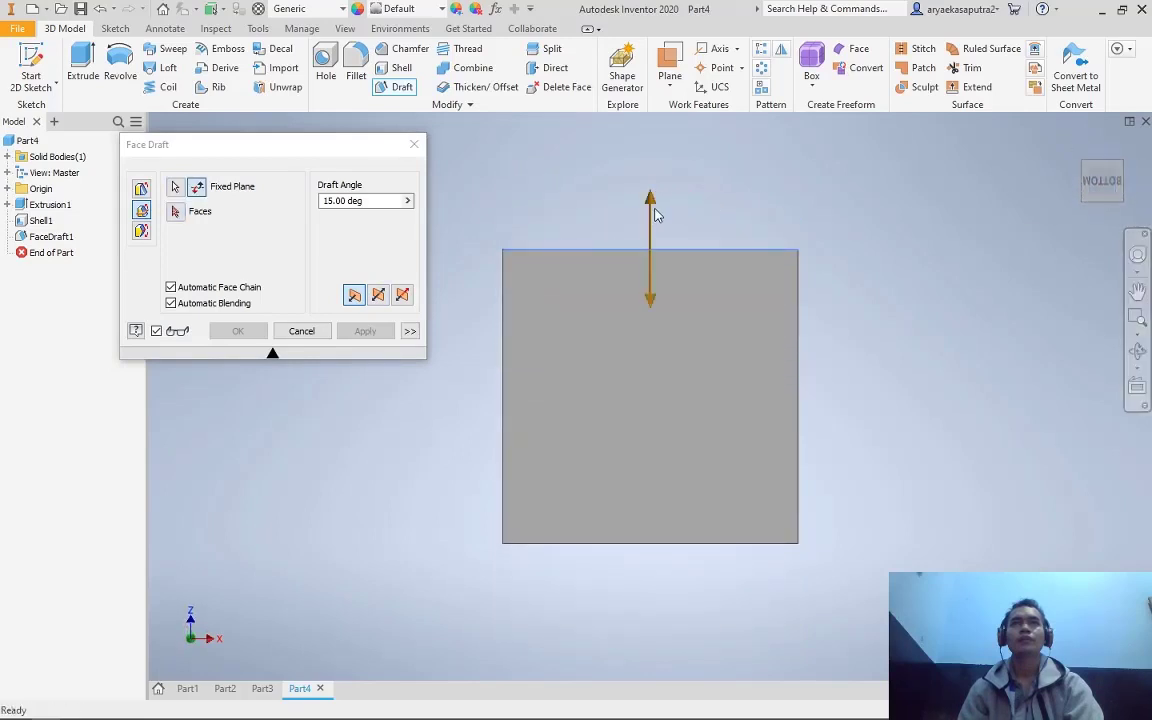
left_click(195, 214)
left_click(643, 329)
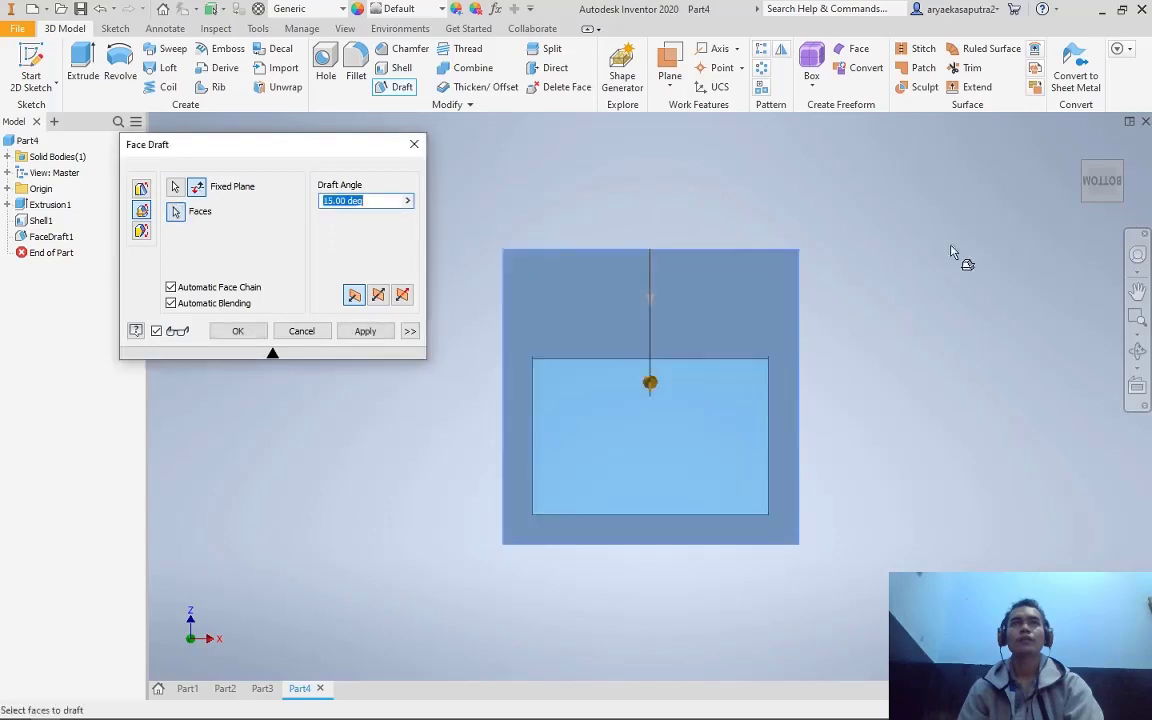
Set the bottom face's draft angle to 10 degrees, apply the draft and inspect the result from several sides
left_click(1119, 166)
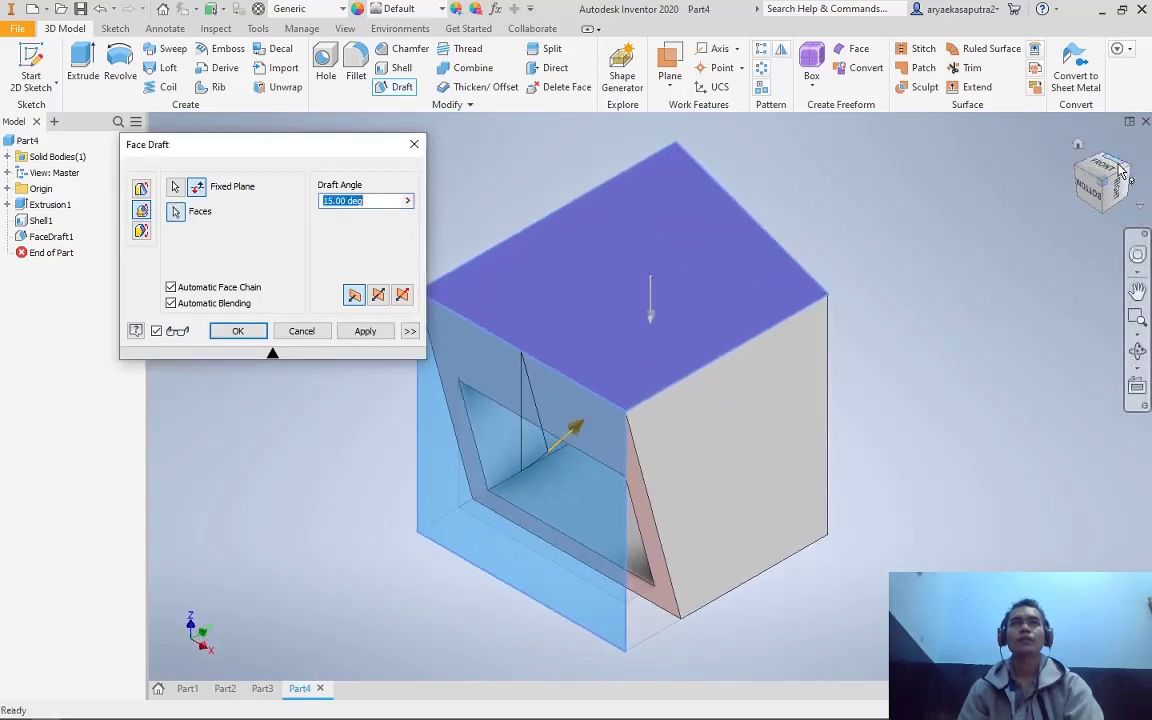
left_click(1115, 199)
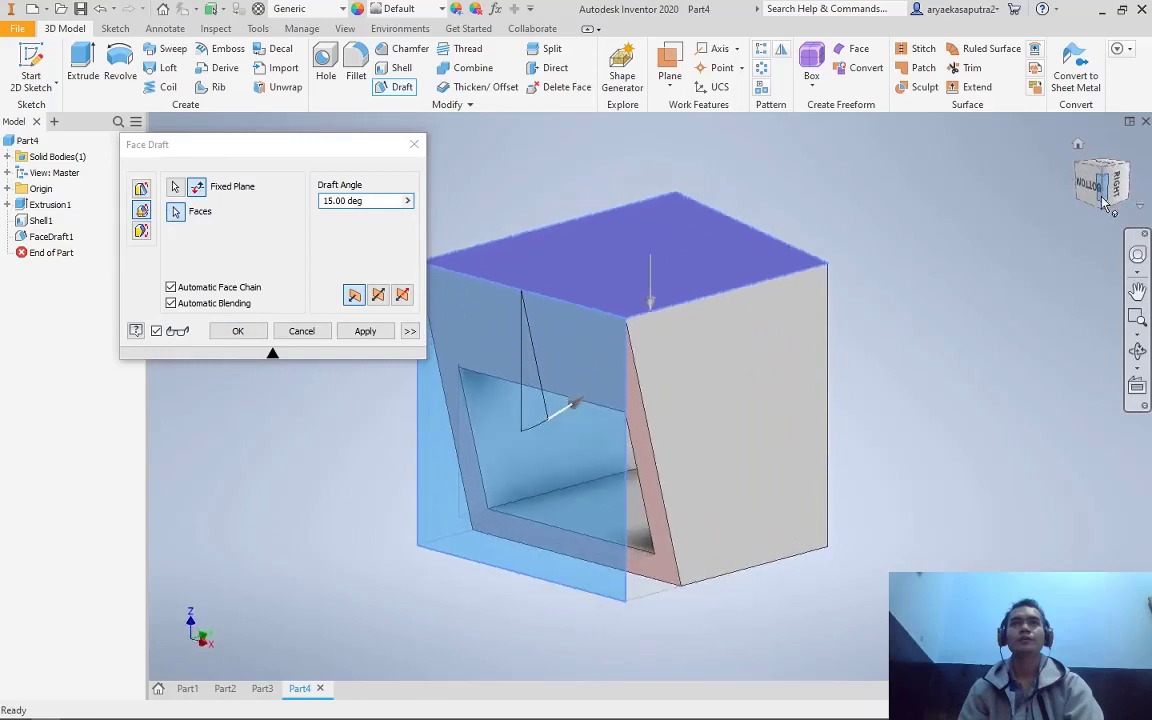
left_click(1116, 182)
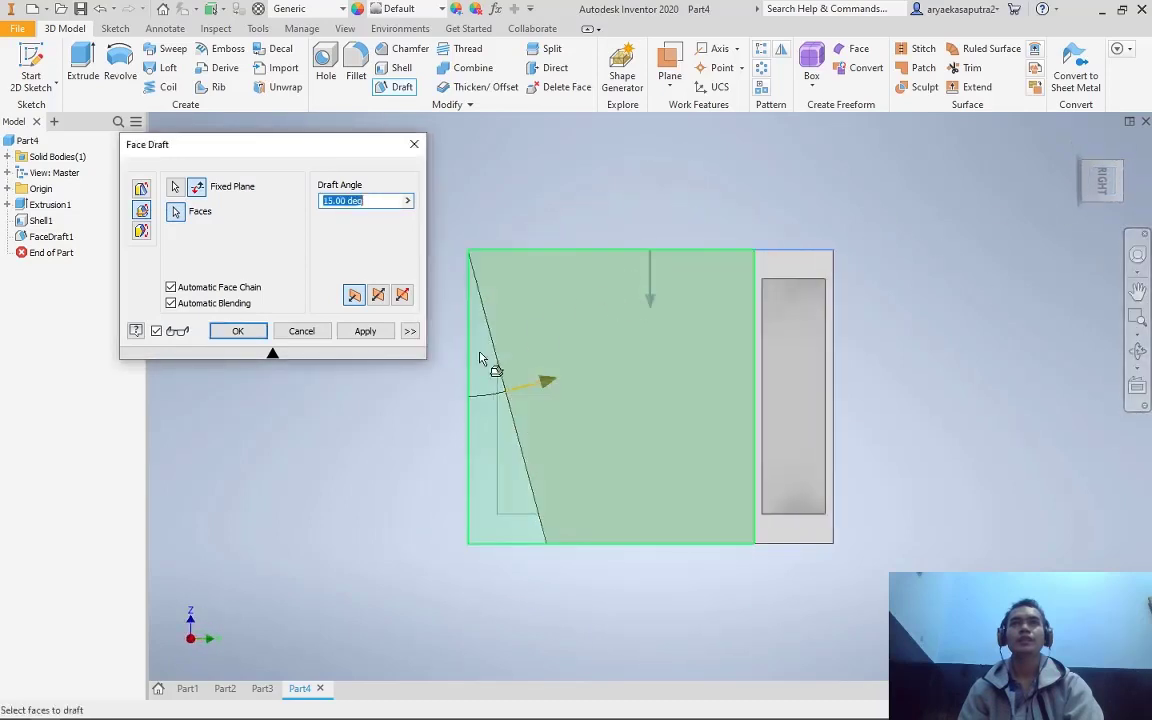
left_click(543, 380)
mouse_move(543, 380)
left_mouse_down()
mouse_move(452, 390)
mouse_move(630, 363)
mouse_move(522, 386)
mouse_move(386, 375)
mouse_move(529, 407)
mouse_move(488, 401)
mouse_move(509, 411)
mouse_move(537, 414)
mouse_move(525, 409)
mouse_move(548, 398)
left_mouse_up()
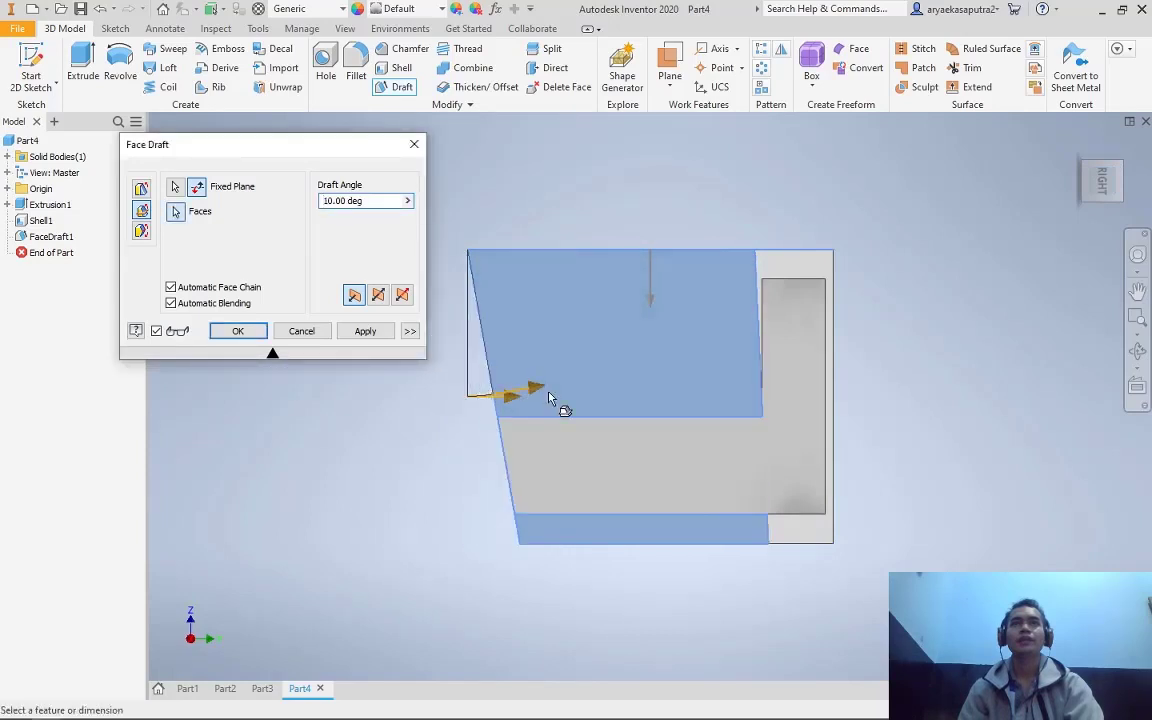
left_click(244, 331)
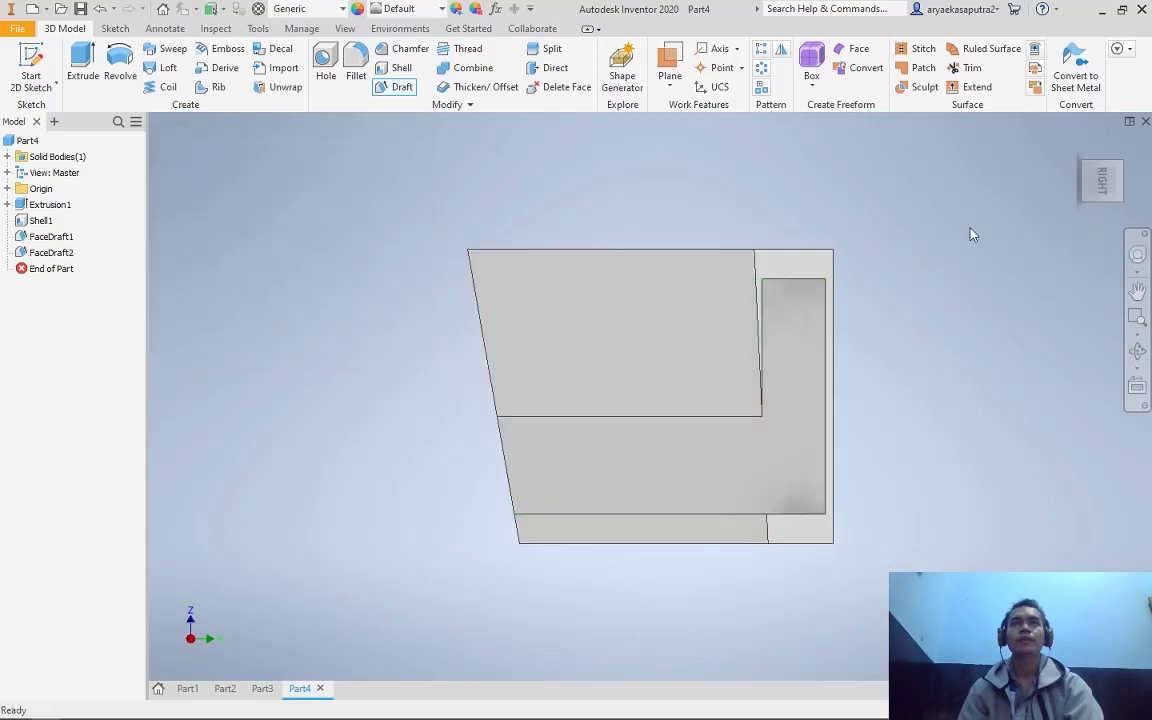
left_click(1087, 178)
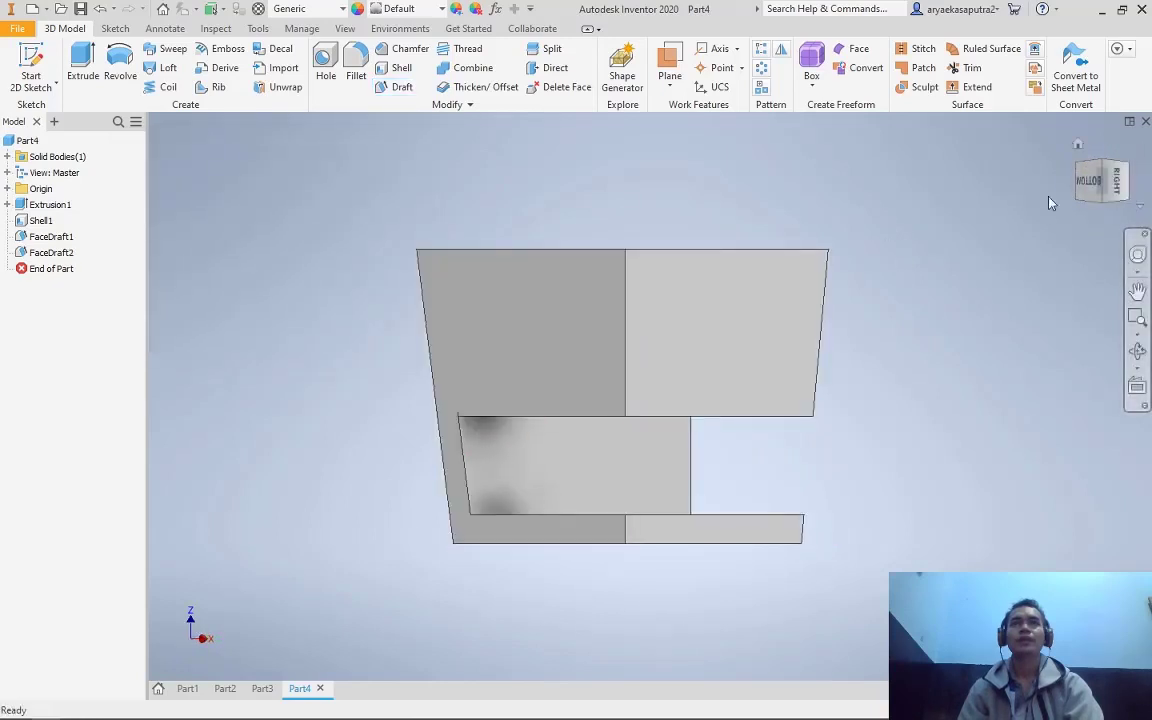
left_click(1097, 183)
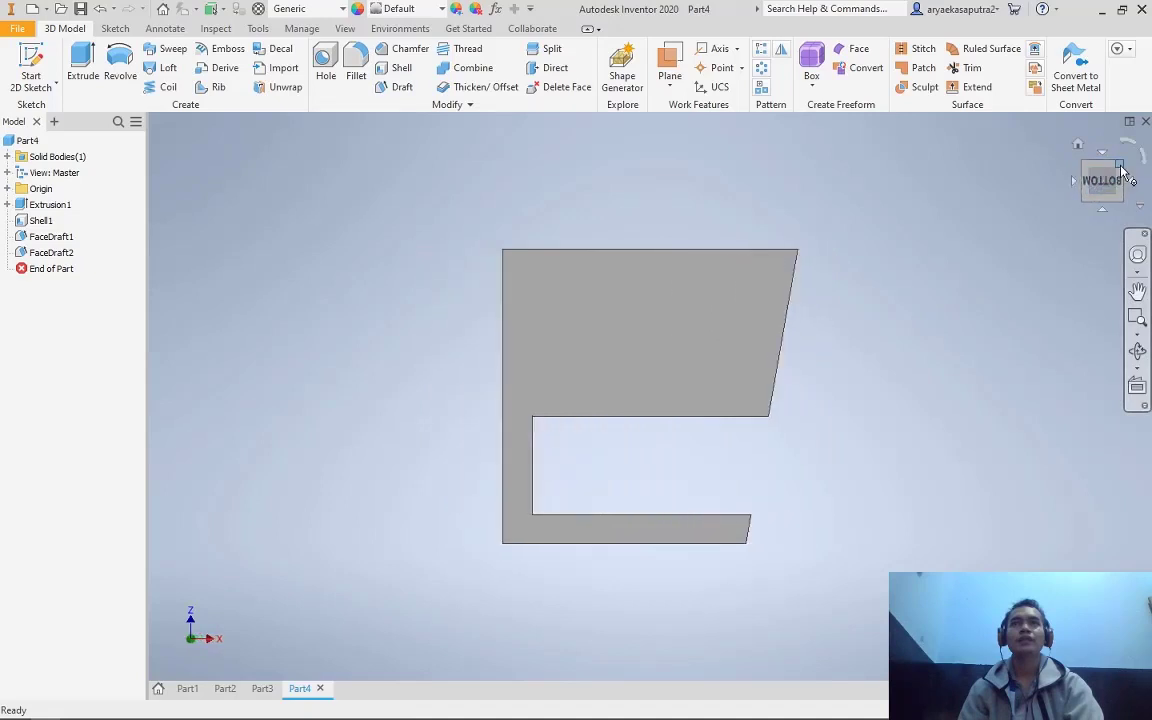
left_click(1122, 172)
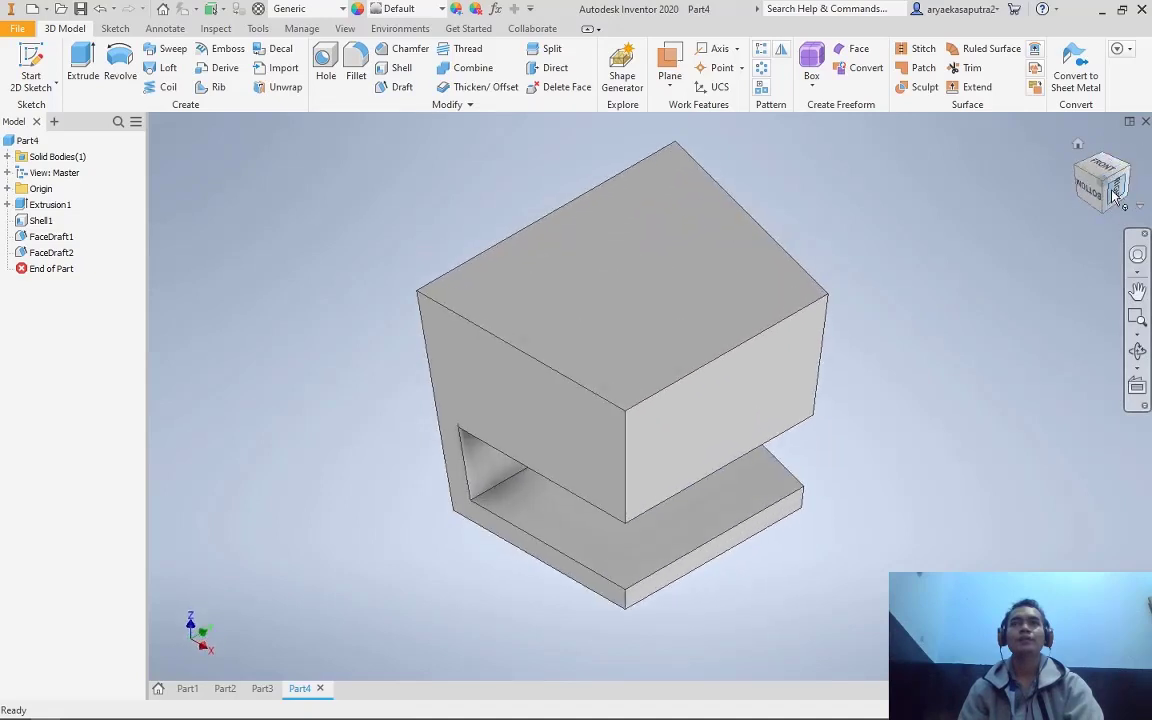
left_click(1113, 194)
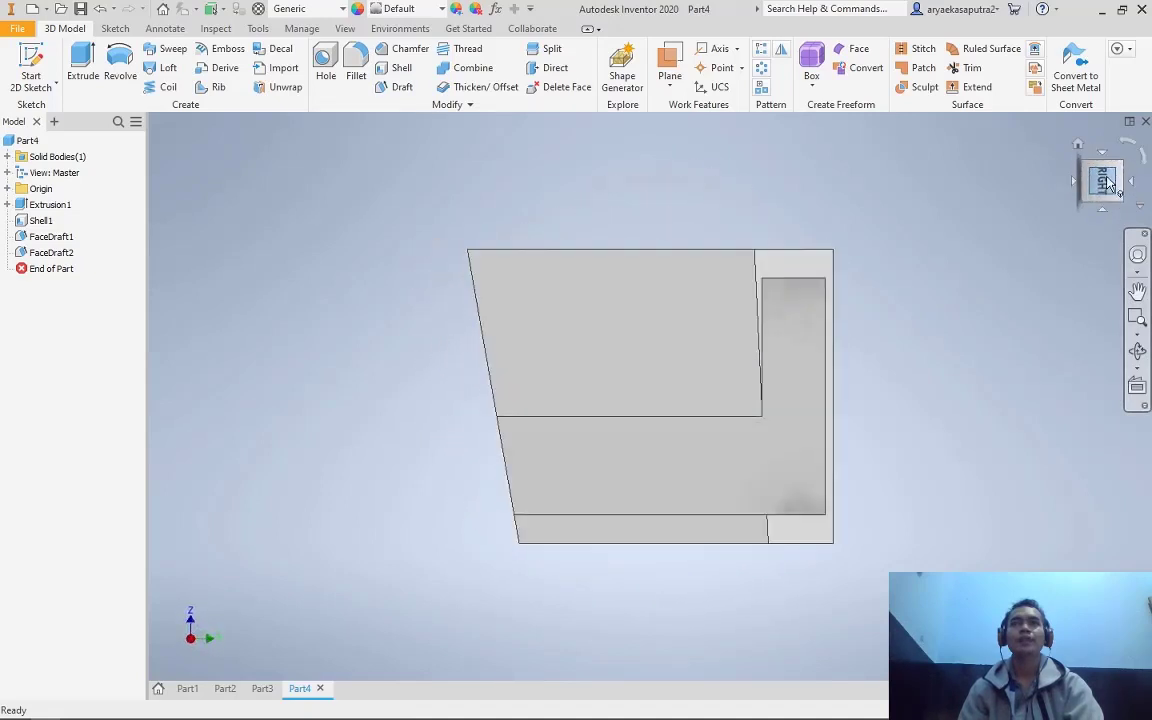
left_click(1104, 175)
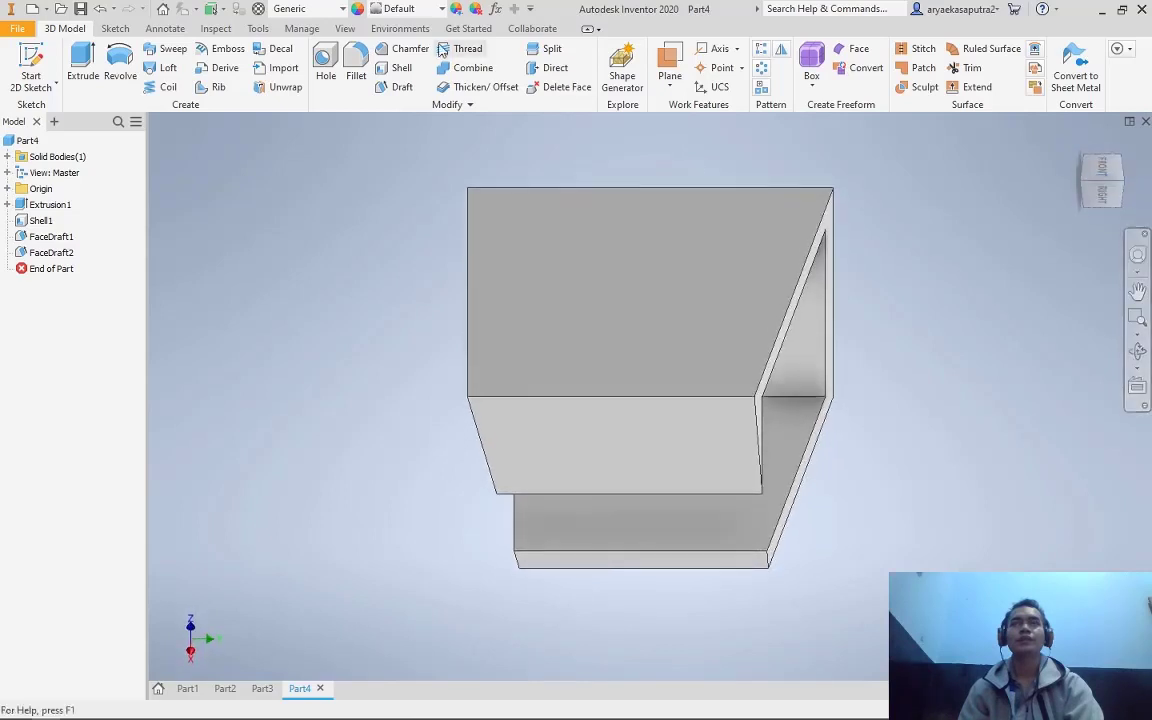
left_click(401, 88)
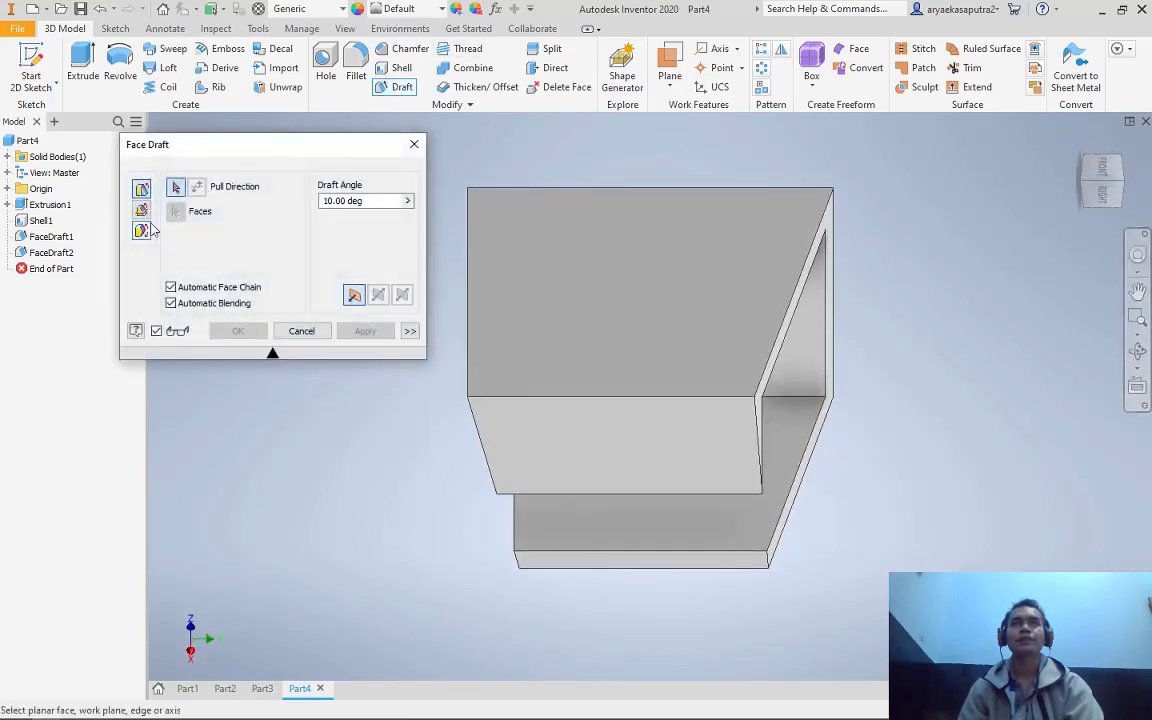
left_click(142, 231)
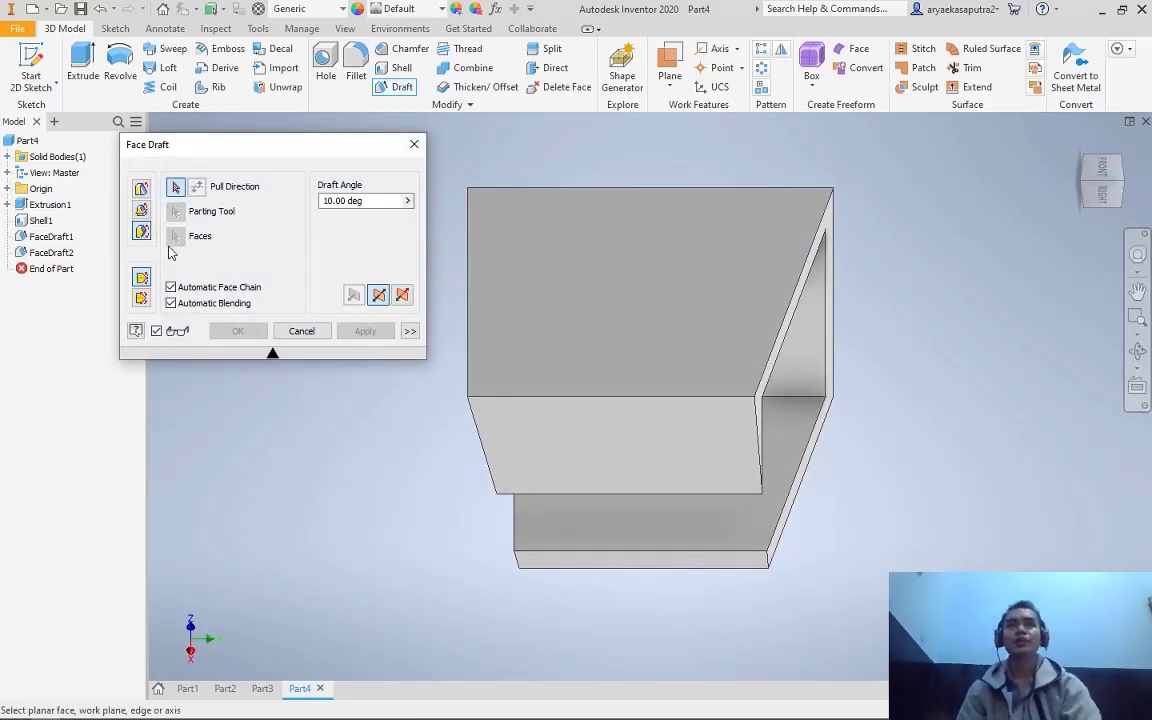
left_click(301, 331)
Sketch a straight line across the front face at about mid-height, from its right edge to its left edge, and finish the sketch
left_click(30, 68)
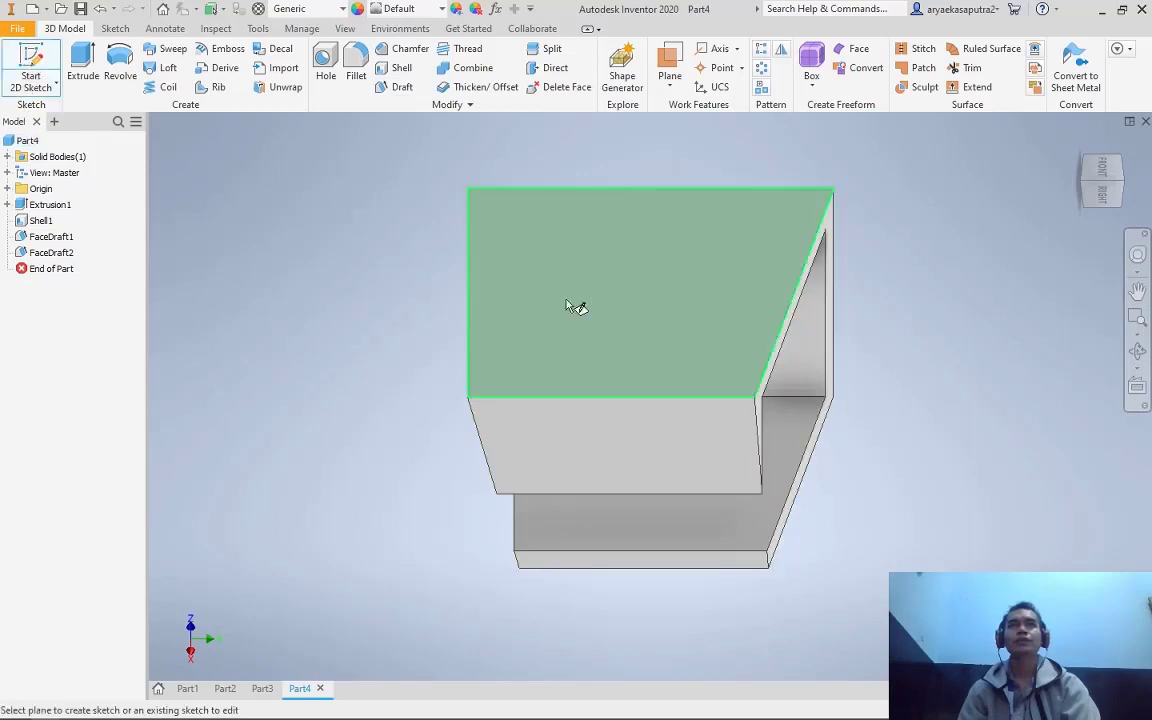
left_click(566, 300)
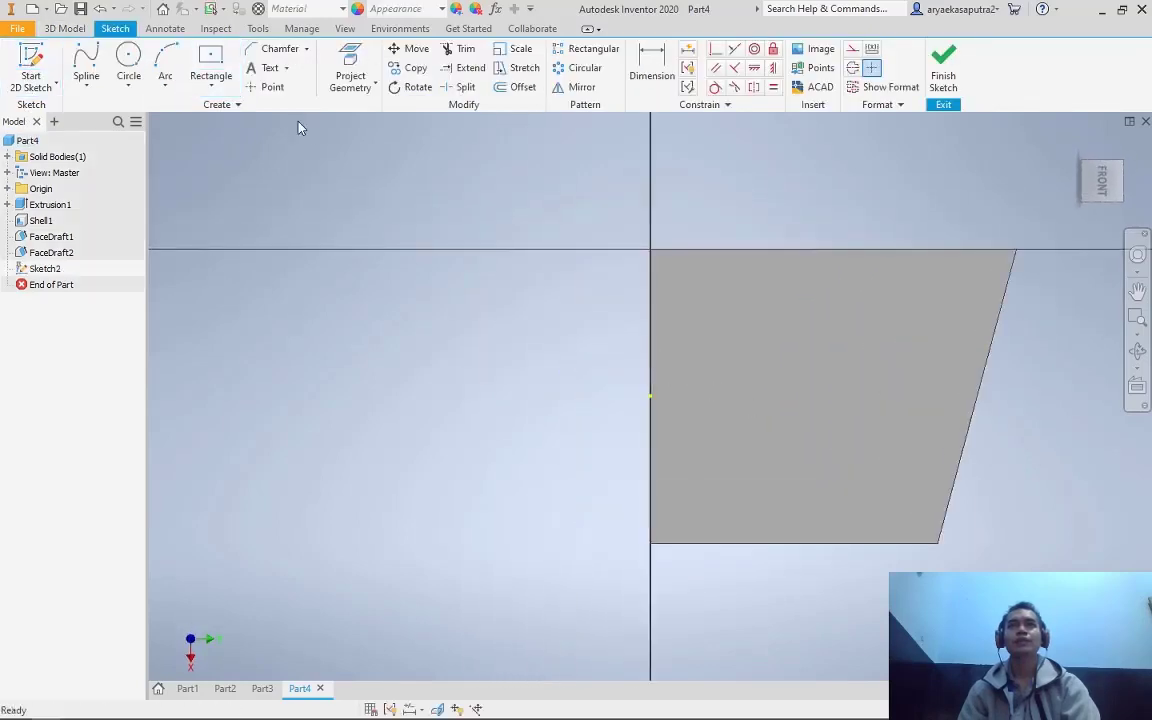
left_click(86, 84)
left_click(100, 105)
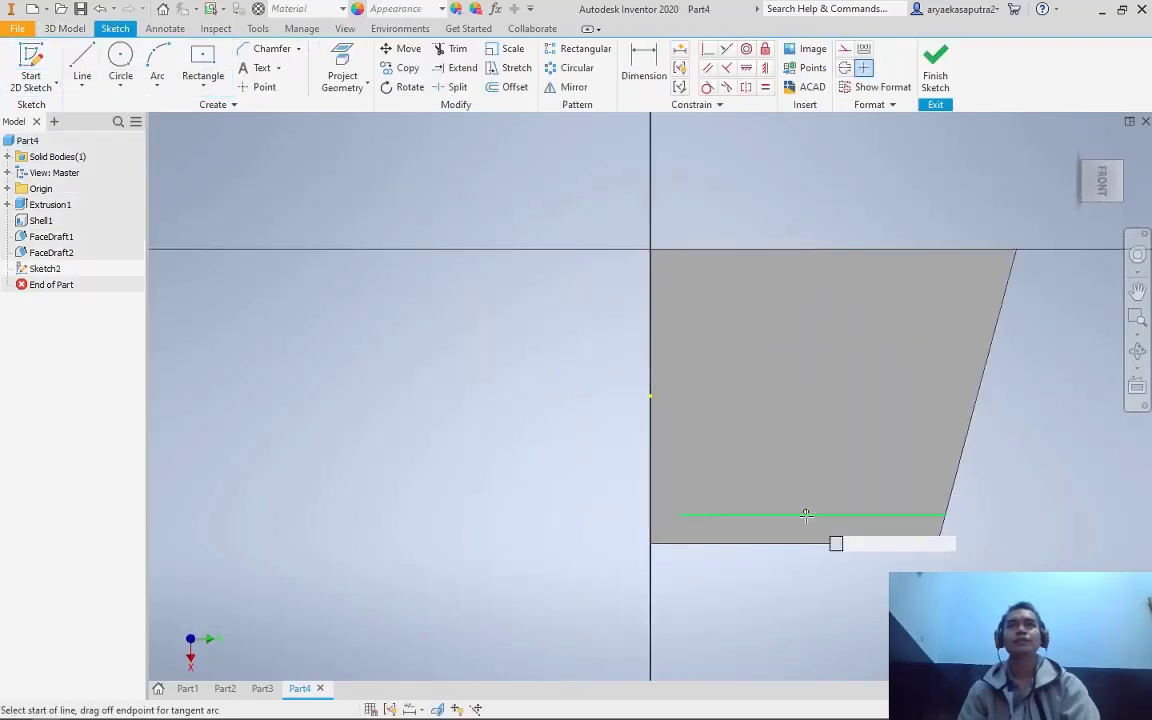
left_click(805, 543)
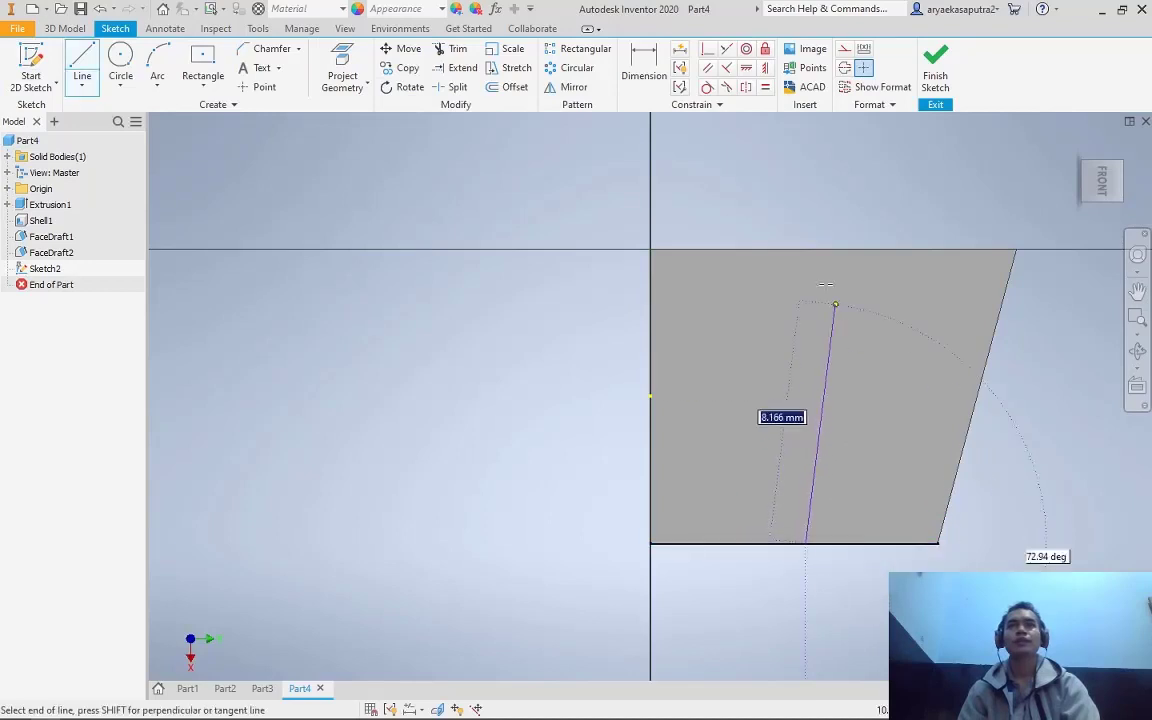
left_click(805, 246)
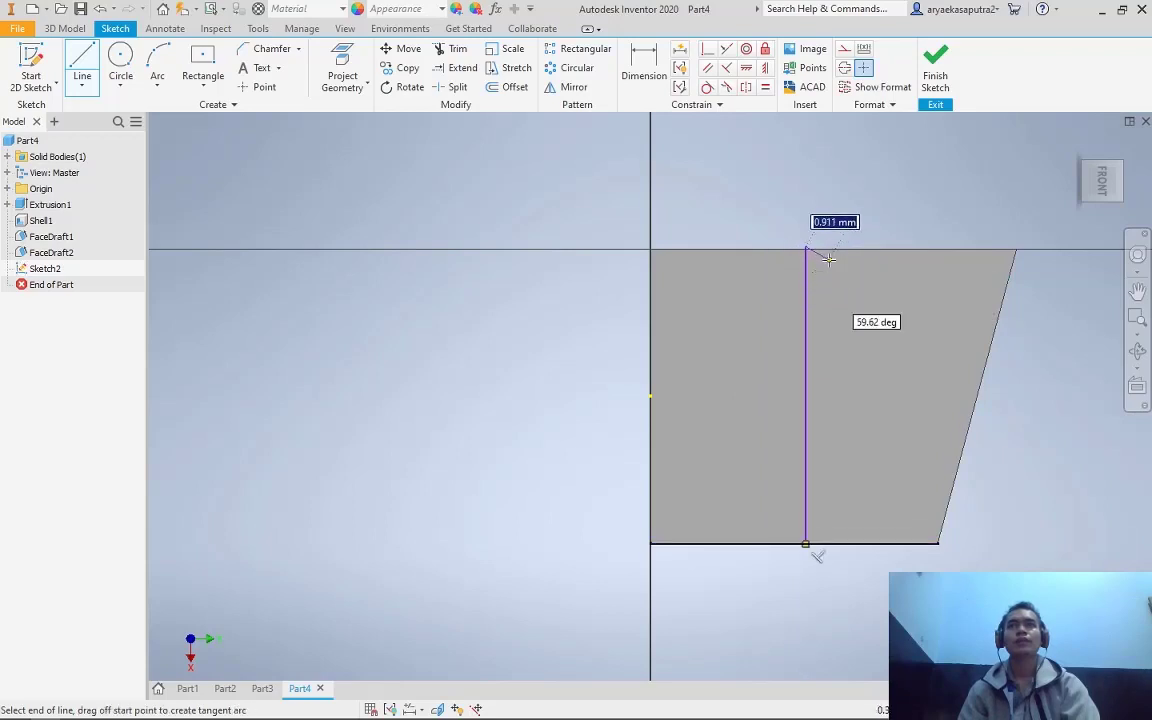
key("Escape")
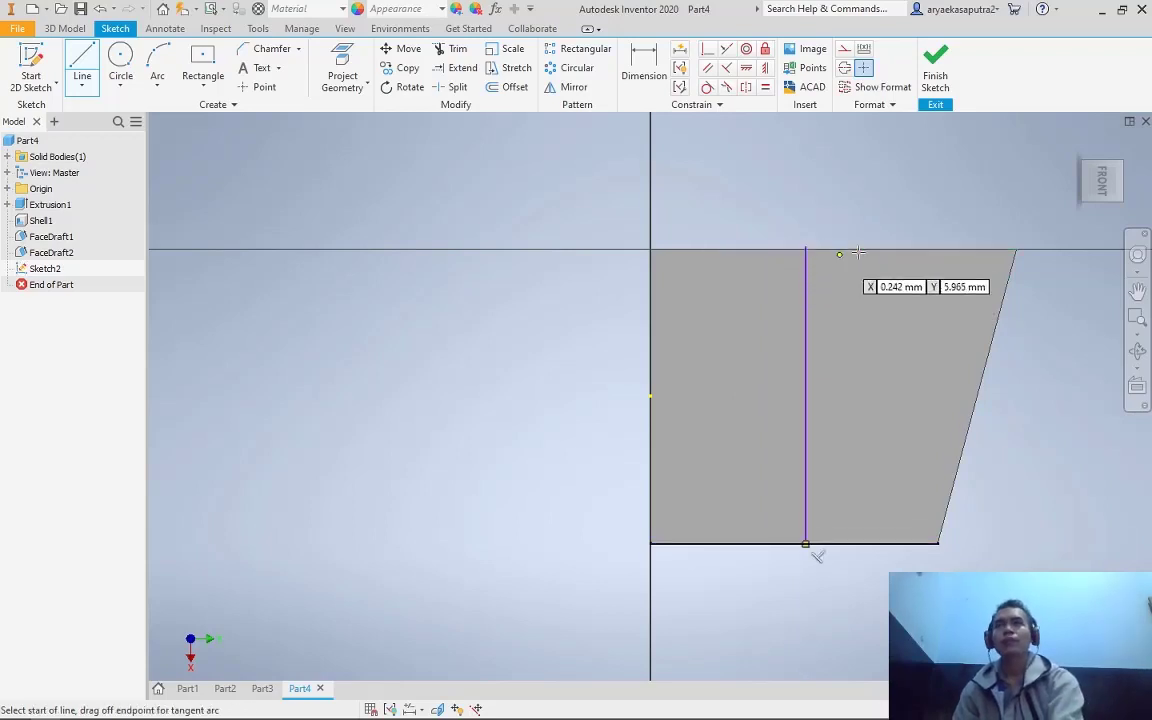
left_click(937, 68)
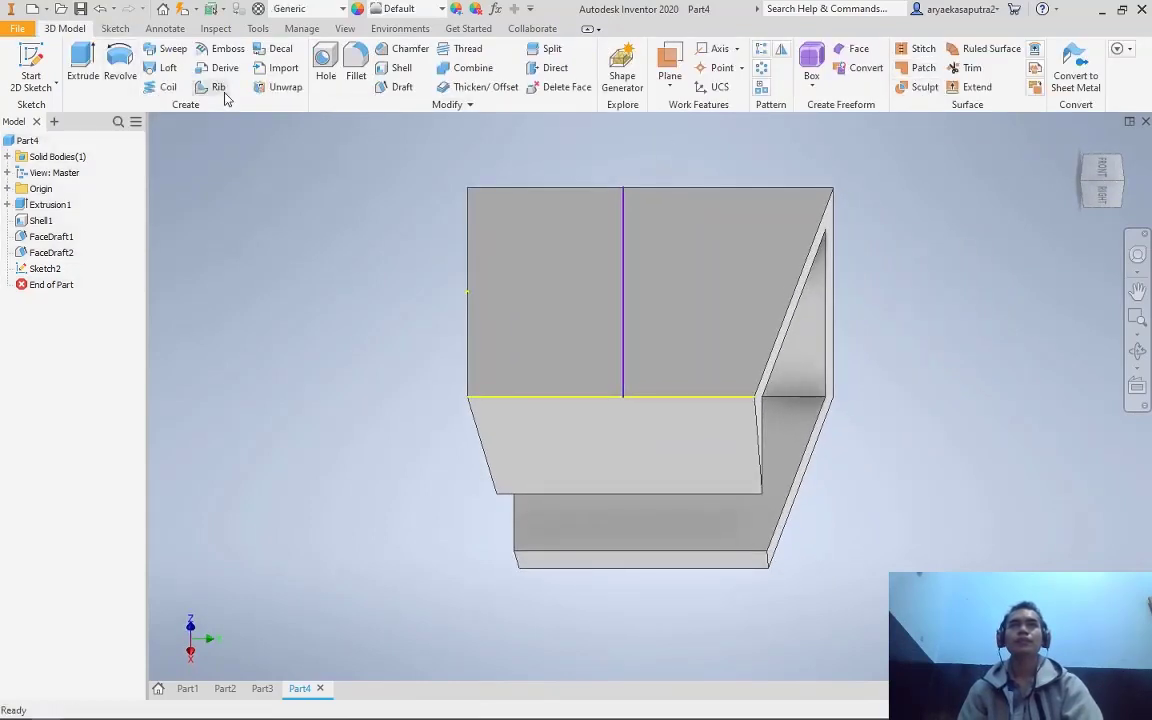
Start a parting-line face draft on the front face, using the bottom face as pull direction and the sketched line as parting tool
left_click(395, 87)
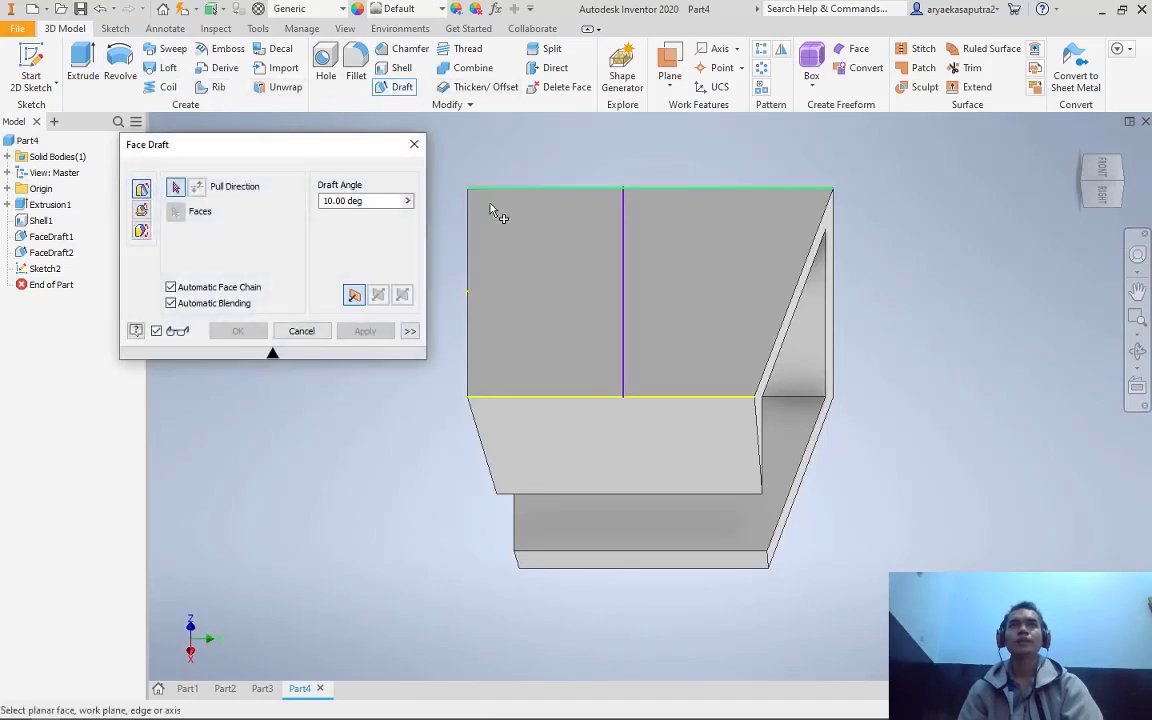
left_click(141, 234)
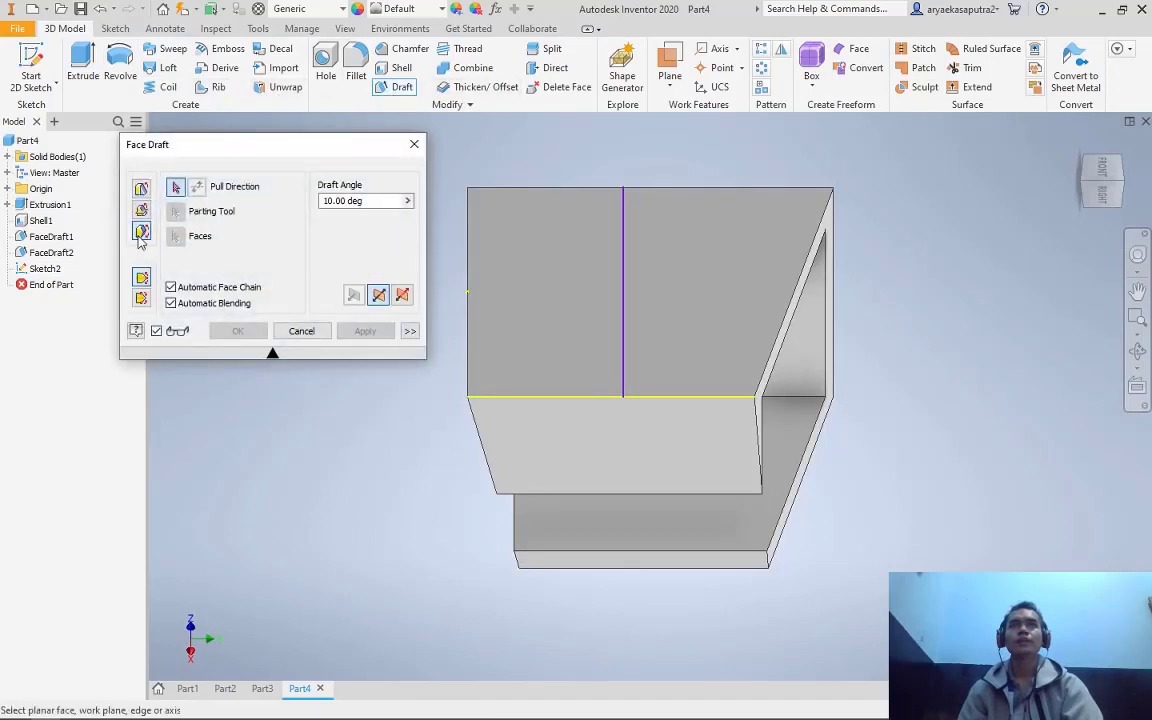
left_click(1085, 175)
left_click(1085, 175)
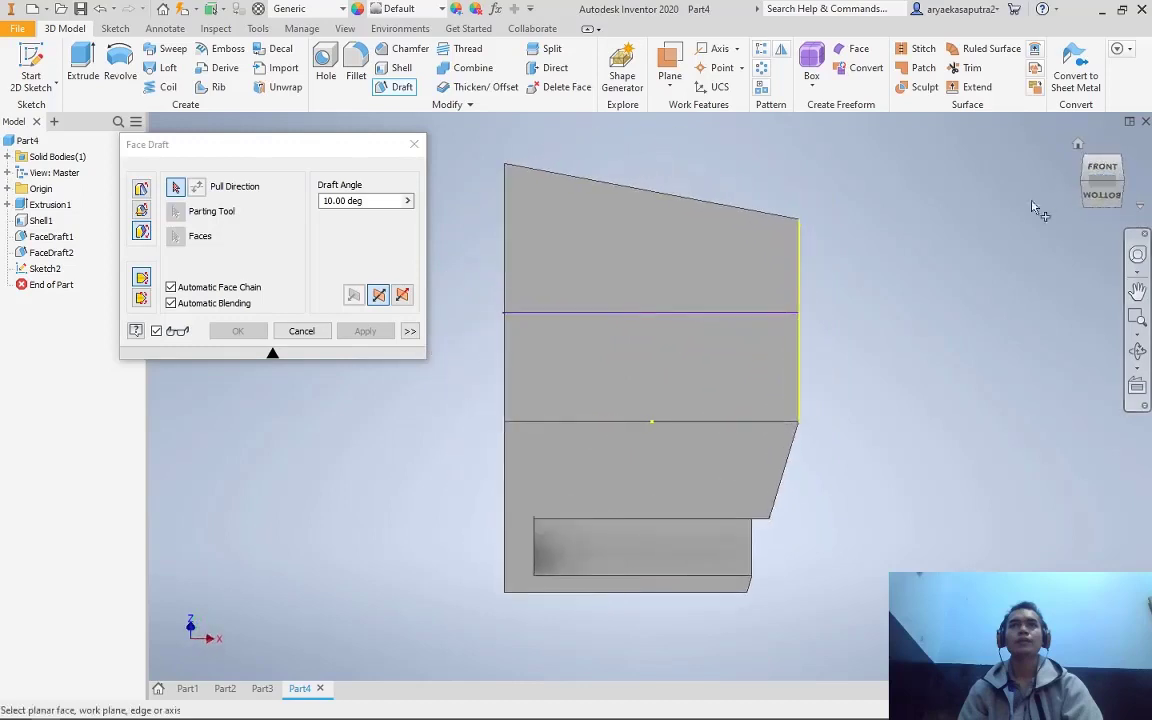
left_click(595, 461)
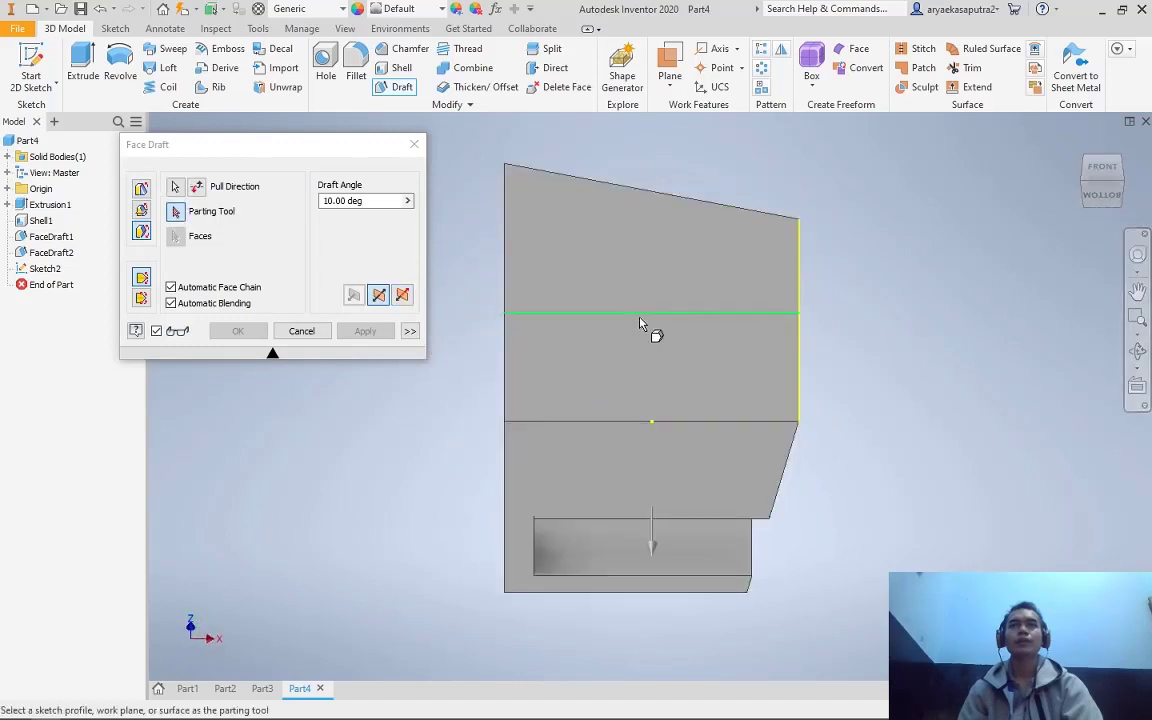
left_click(665, 313)
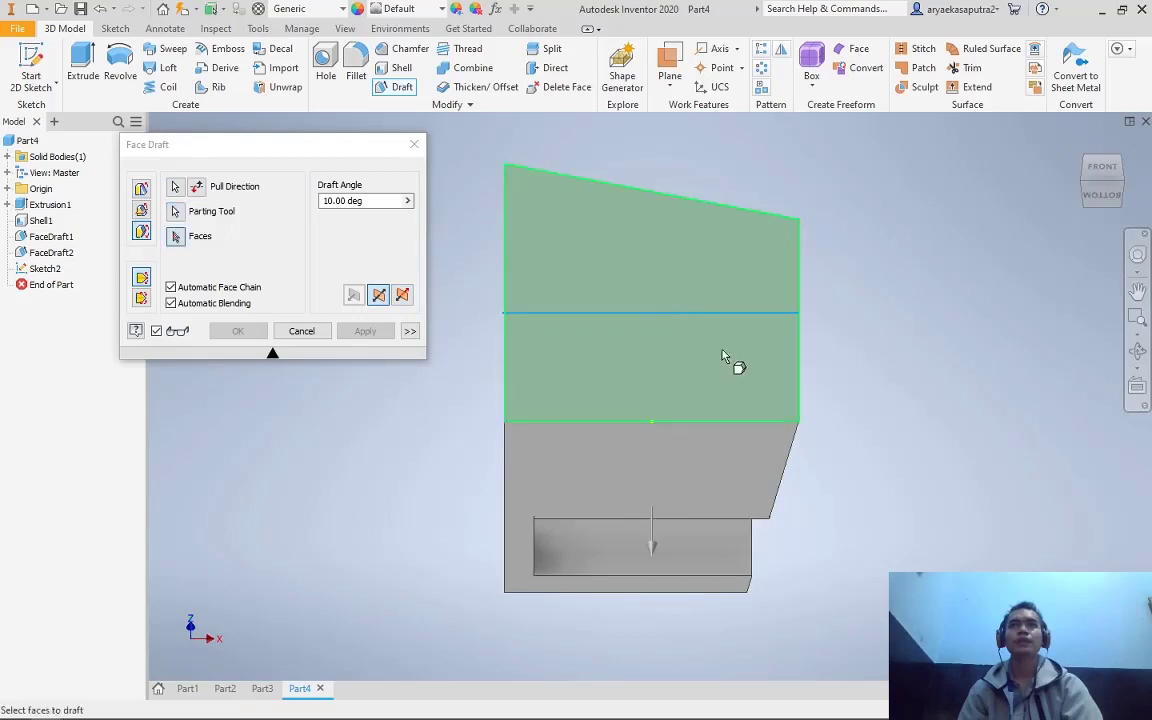
left_click(530, 301)
left_click(1113, 183)
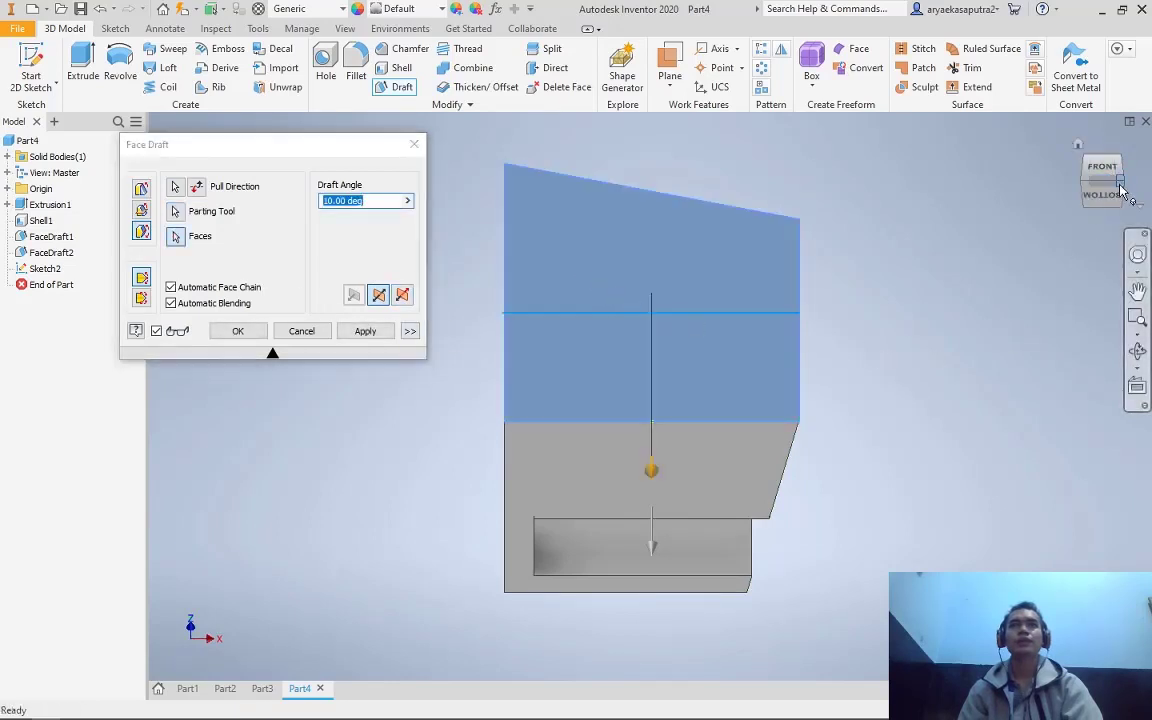
Try a draft angle of -20 degrees on the front face, set it to 30 degrees and apply the parting-line draft
left_click_drag(528, 415, 543, 331)
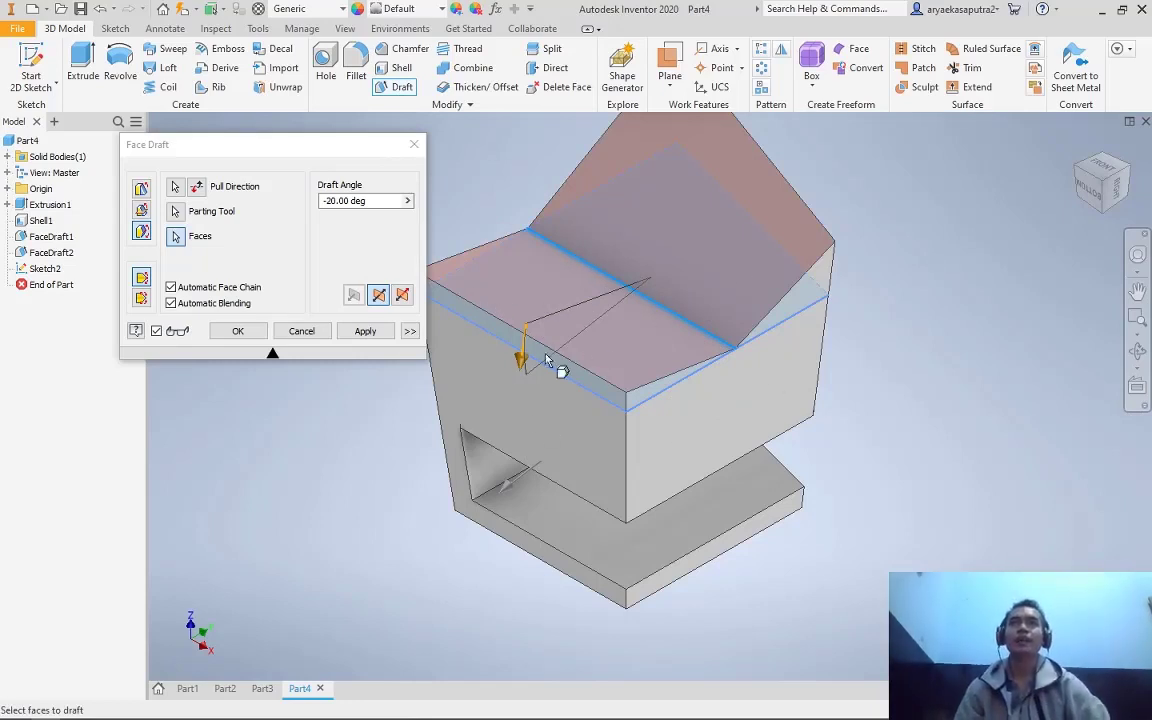
left_click_drag(520, 356, 570, 453)
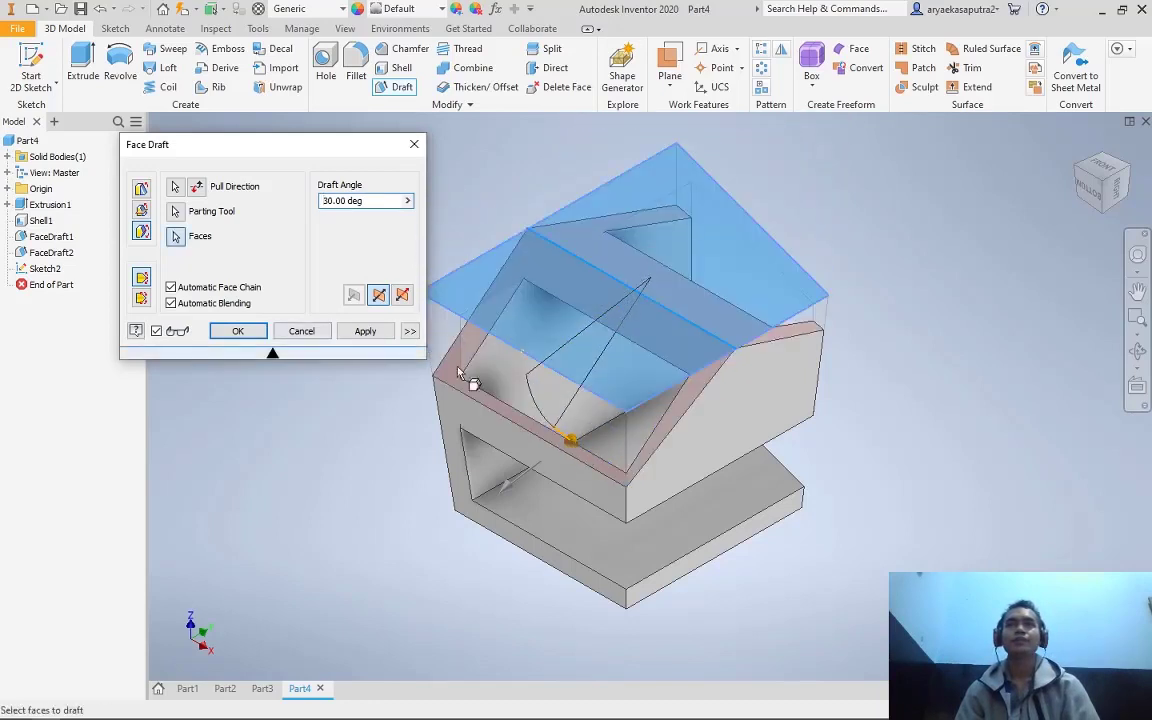
left_click(258, 333)
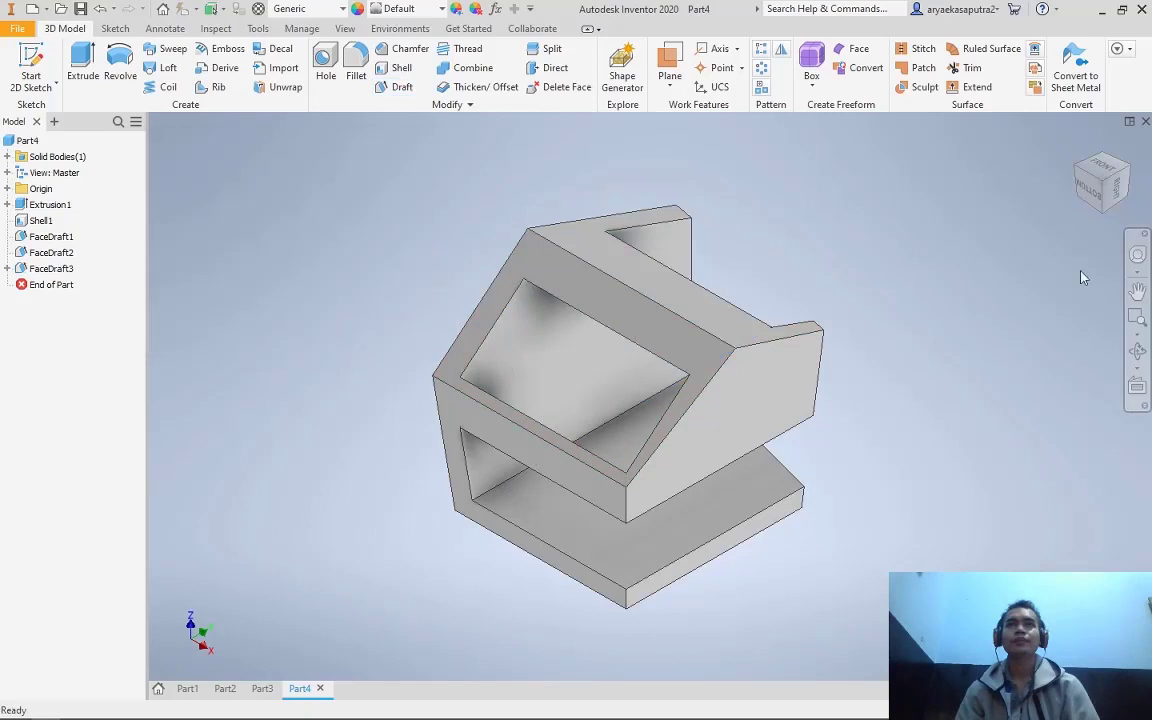
Inspect the drafted cube from its right and rear sides and switch to the Part3 document
left_click(1116, 193)
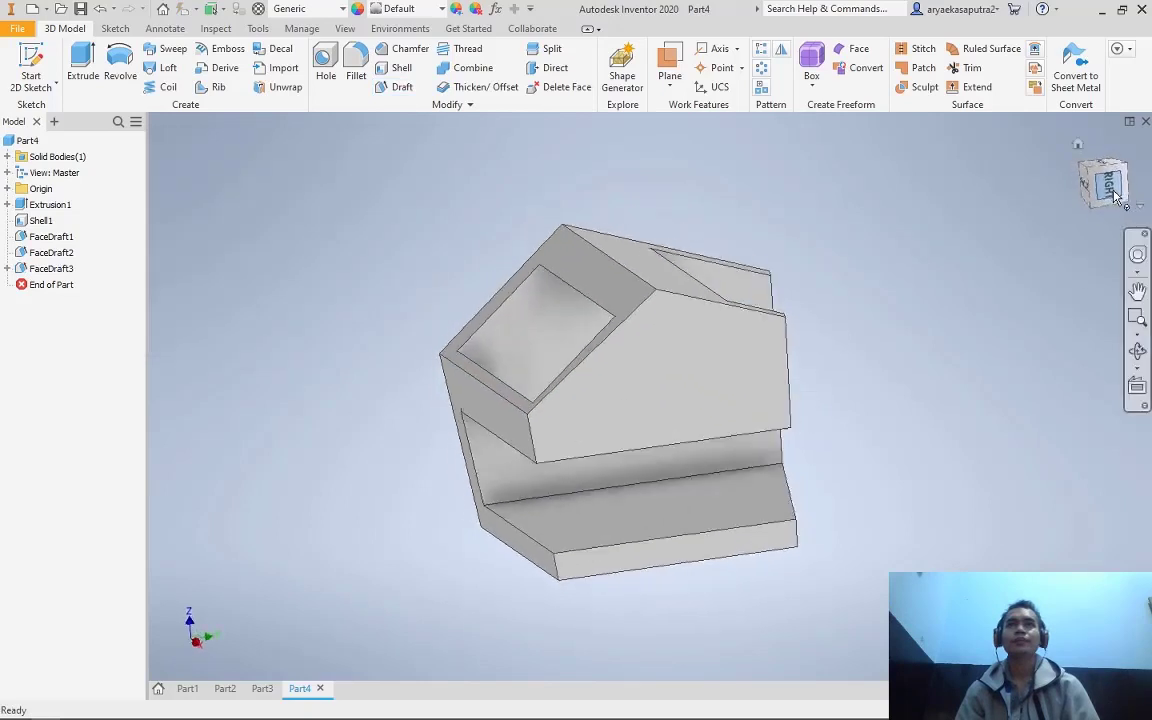
left_click(1120, 173)
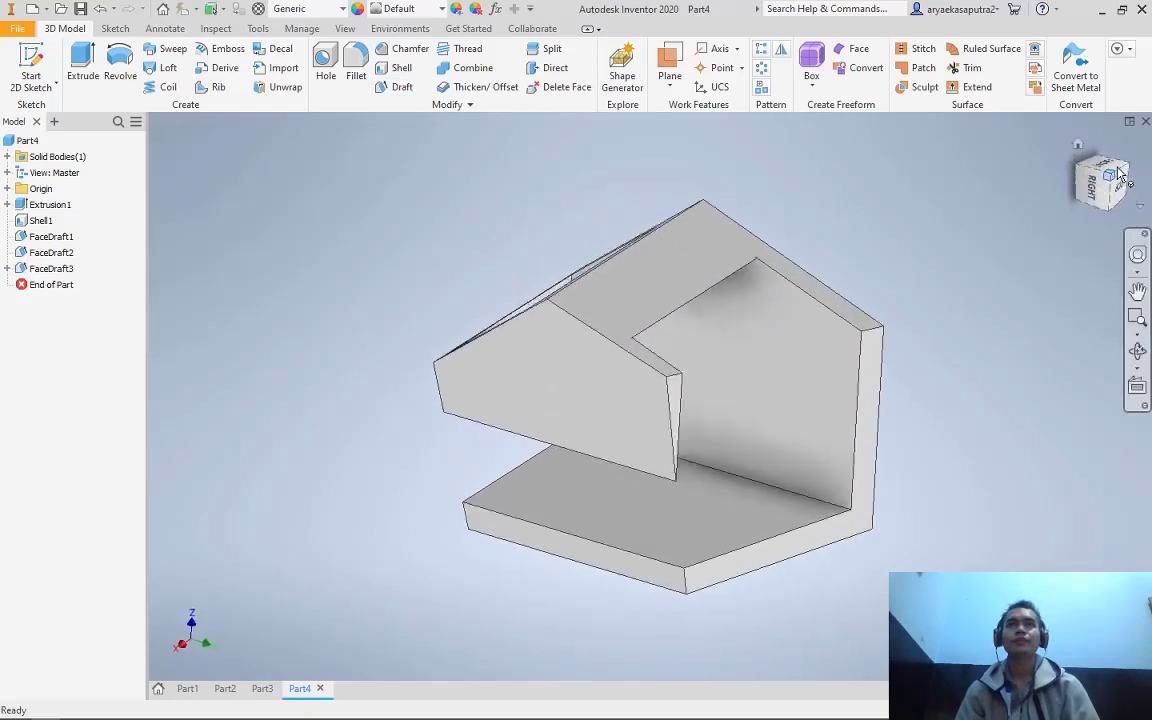
left_click(262, 688)
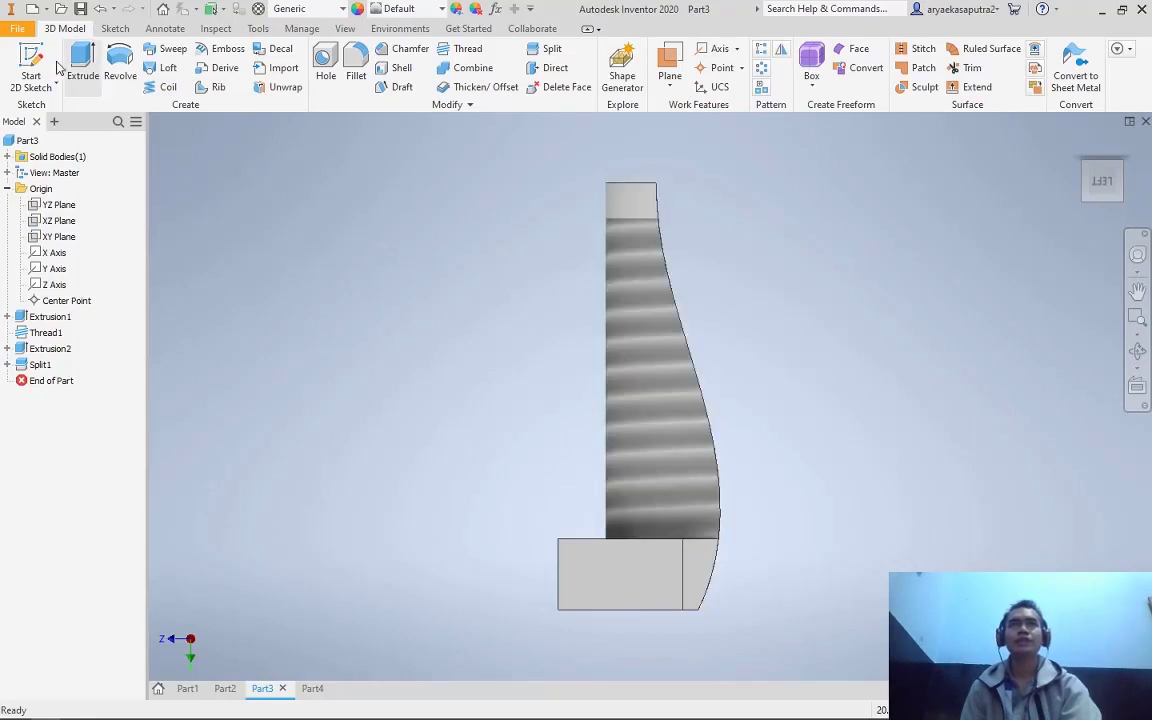
Create a new part from the metric Standard (mm).ipt template and start a 2D sketch on the XZ plane
left_click(20, 30)
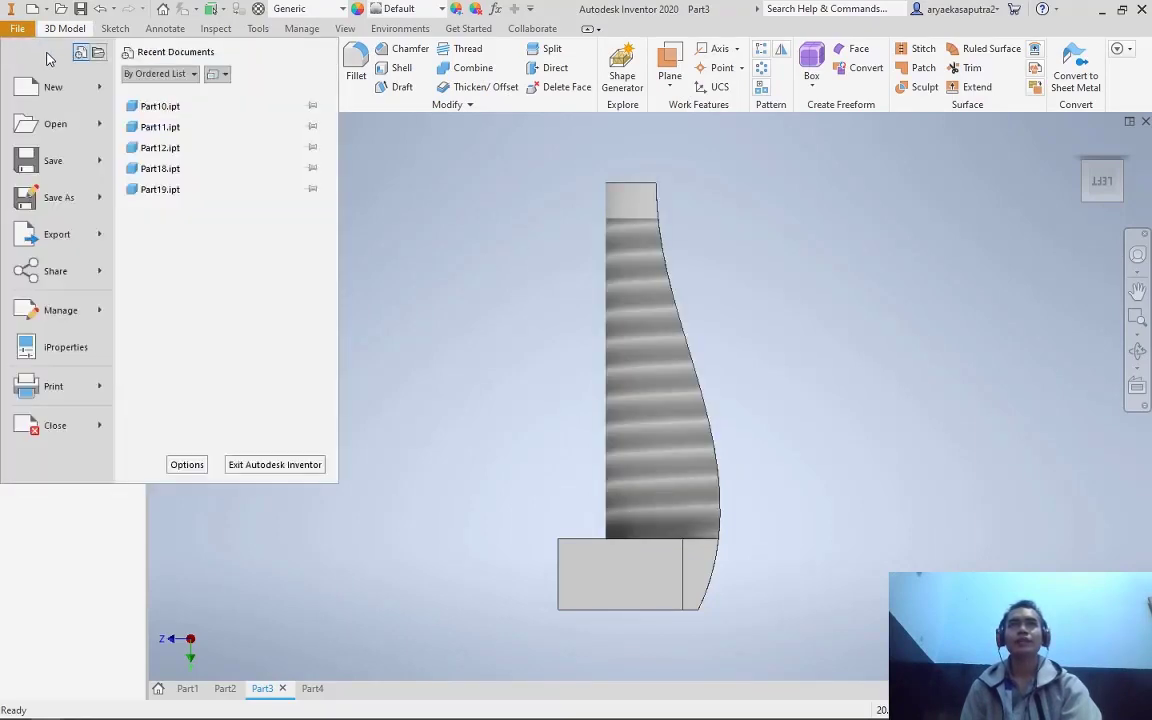
mouse_move(54, 103)
left_click(168, 97)
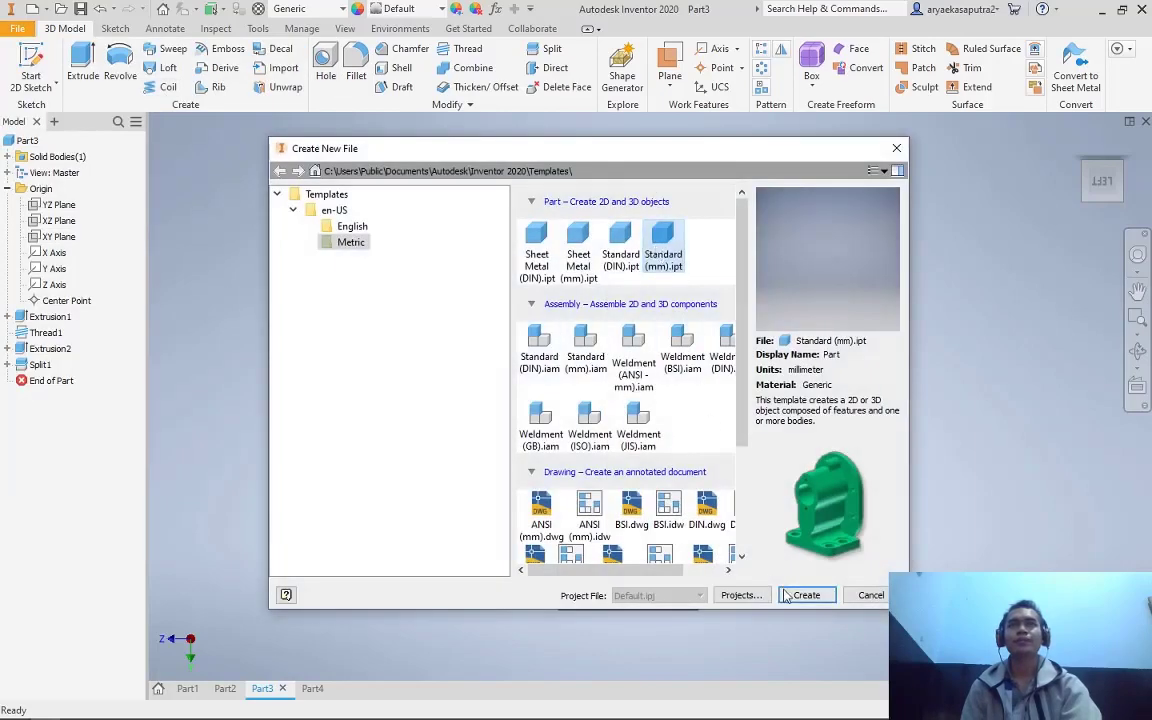
left_click(806, 595)
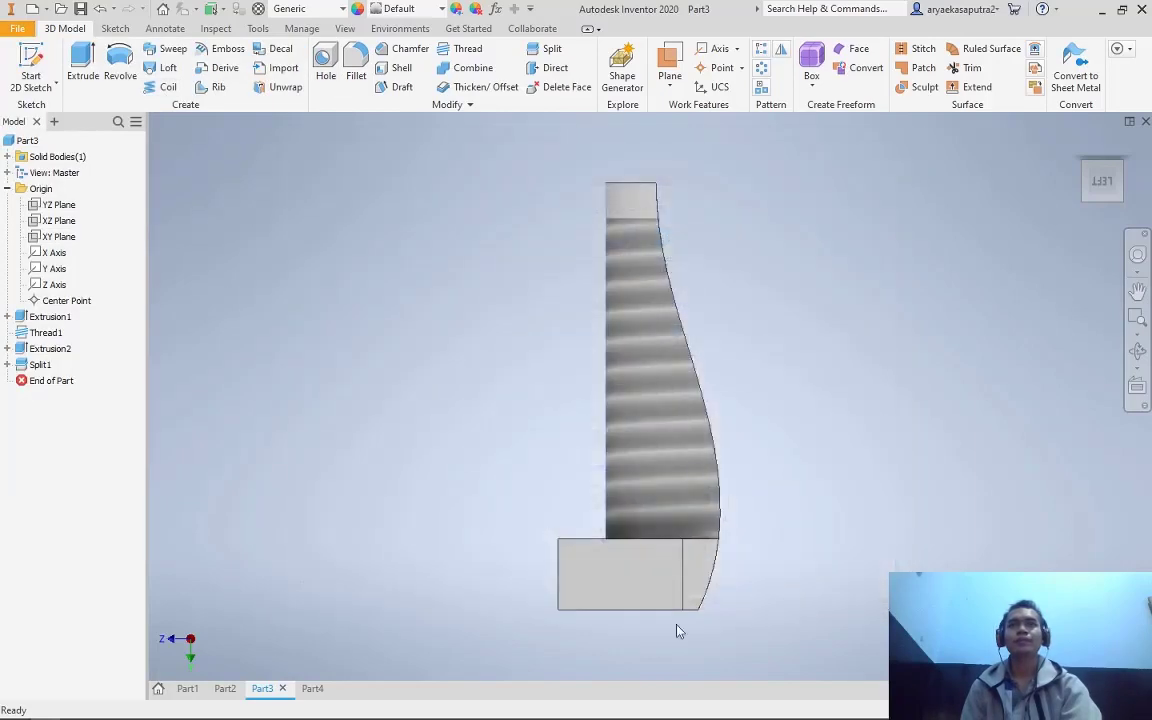
left_click(17, 62)
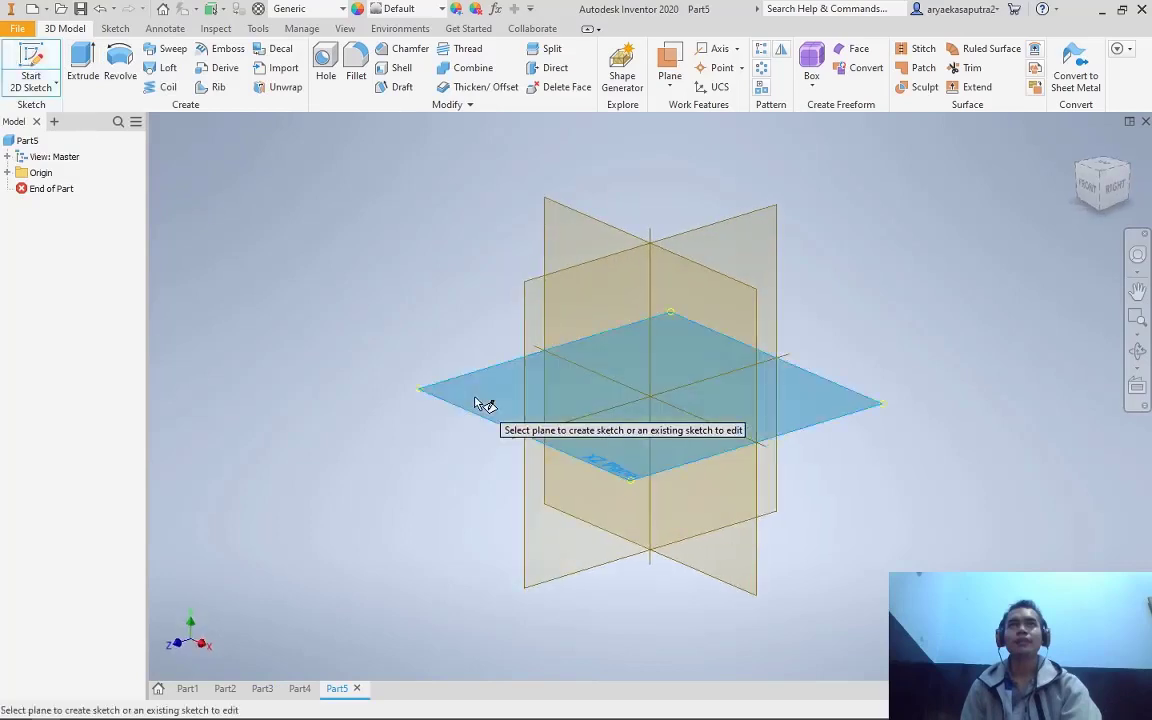
left_click(481, 404)
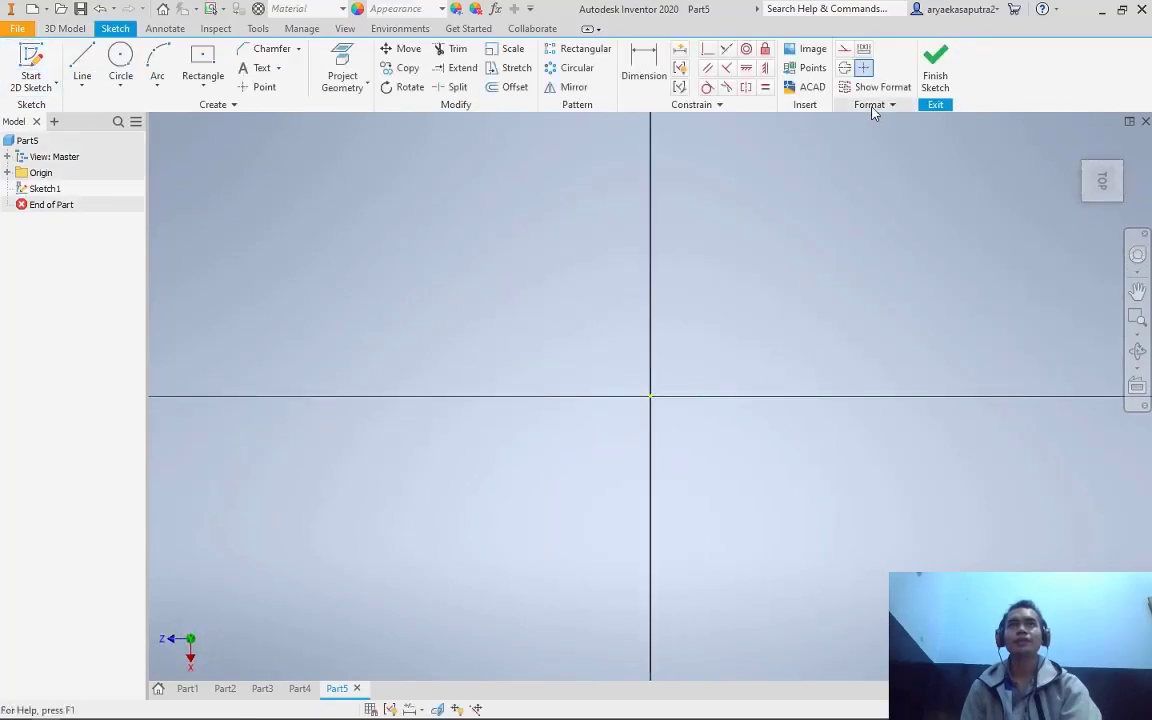
Insert images.jpg into the sketch as a single picture and move it to the left side of the vertical axis
left_click(816, 58)
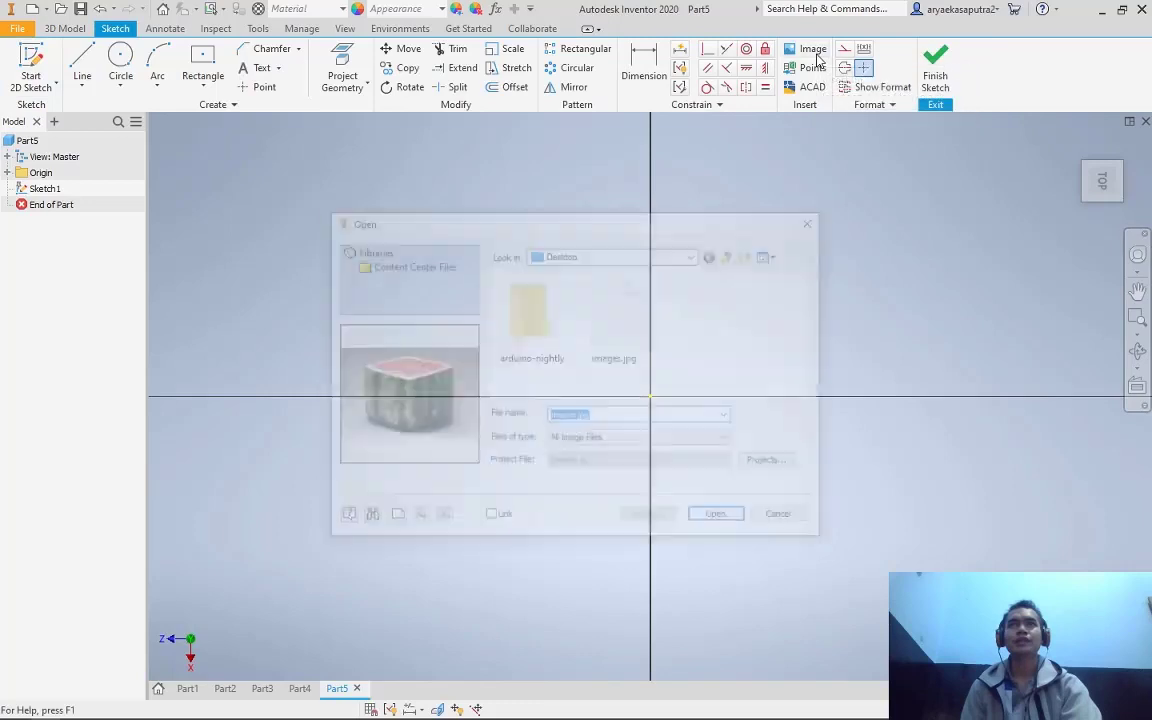
left_click(631, 320)
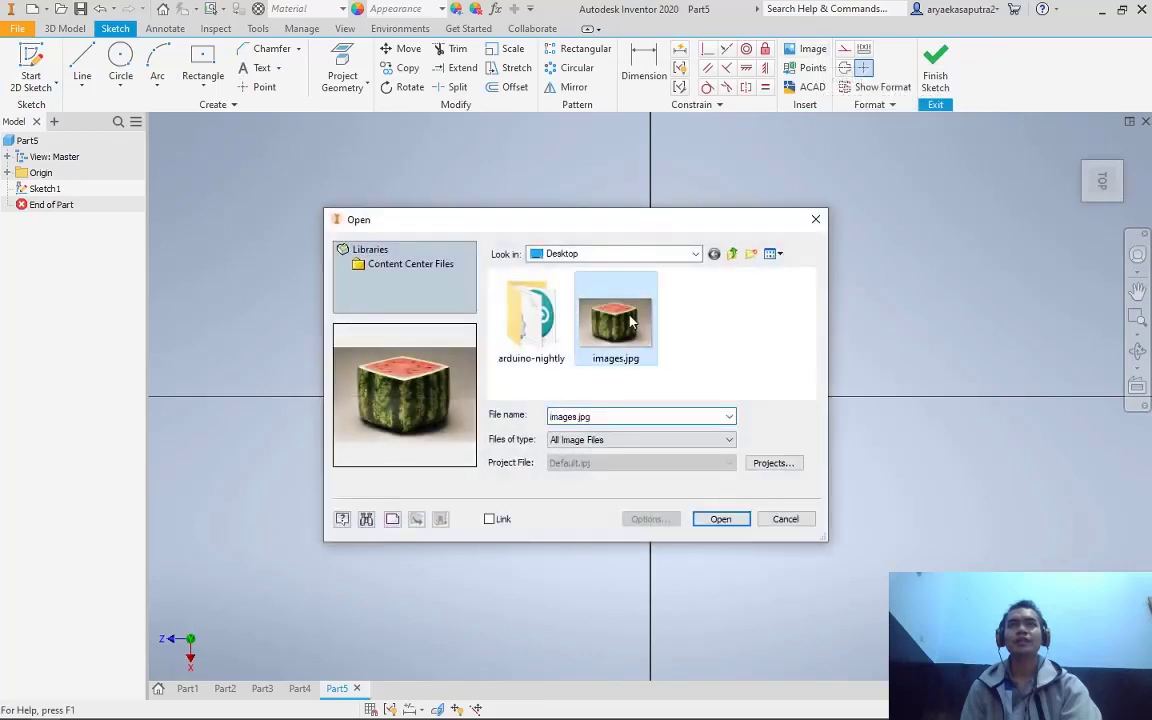
left_click(728, 528)
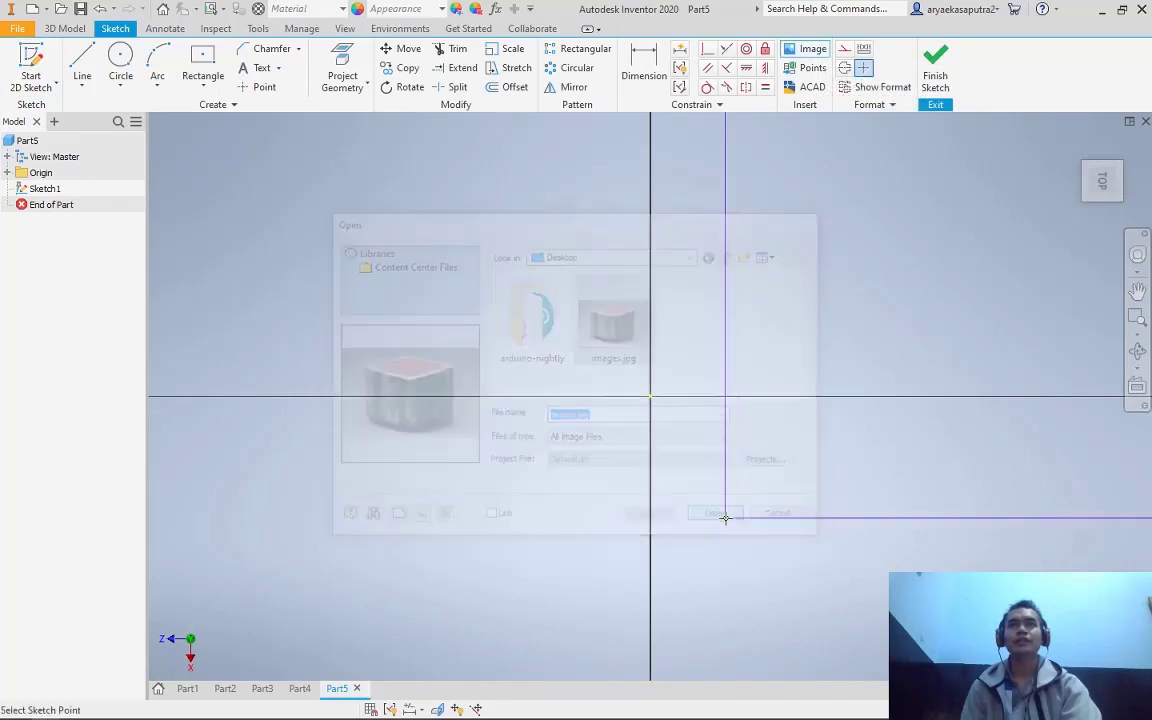
scroll(583, 497, "down", 5)
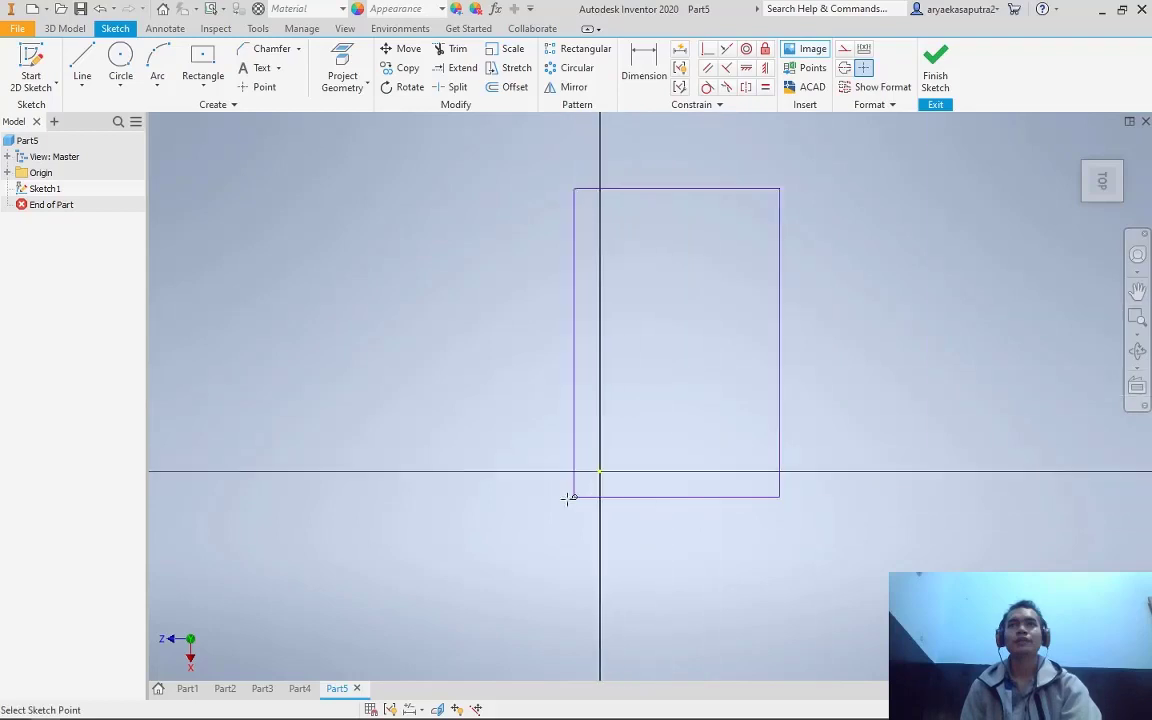
scroll(544, 522, "up", 4)
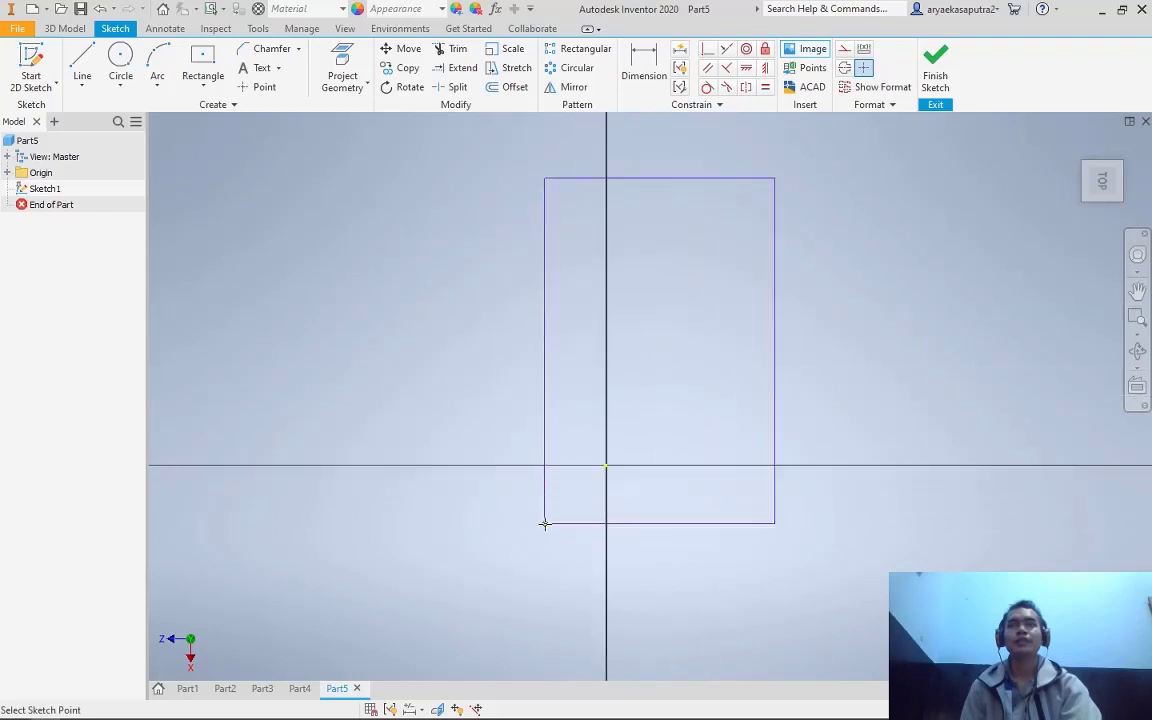
scroll(545, 521, "down", 4)
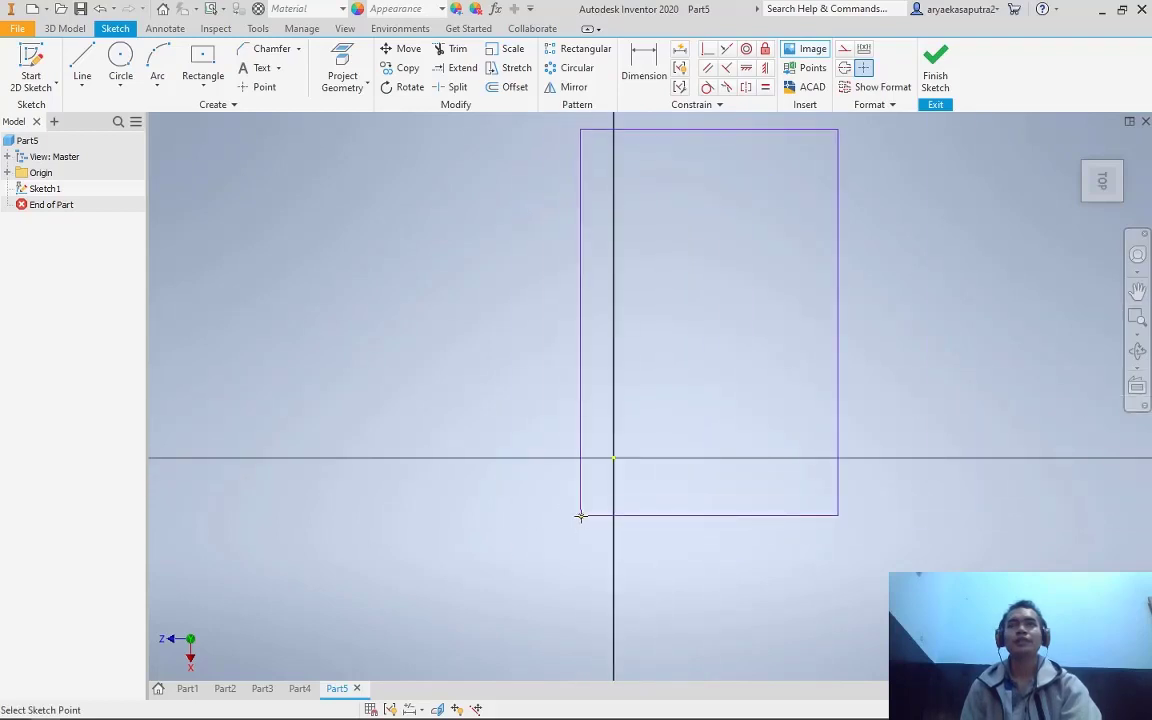
left_click(629, 528)
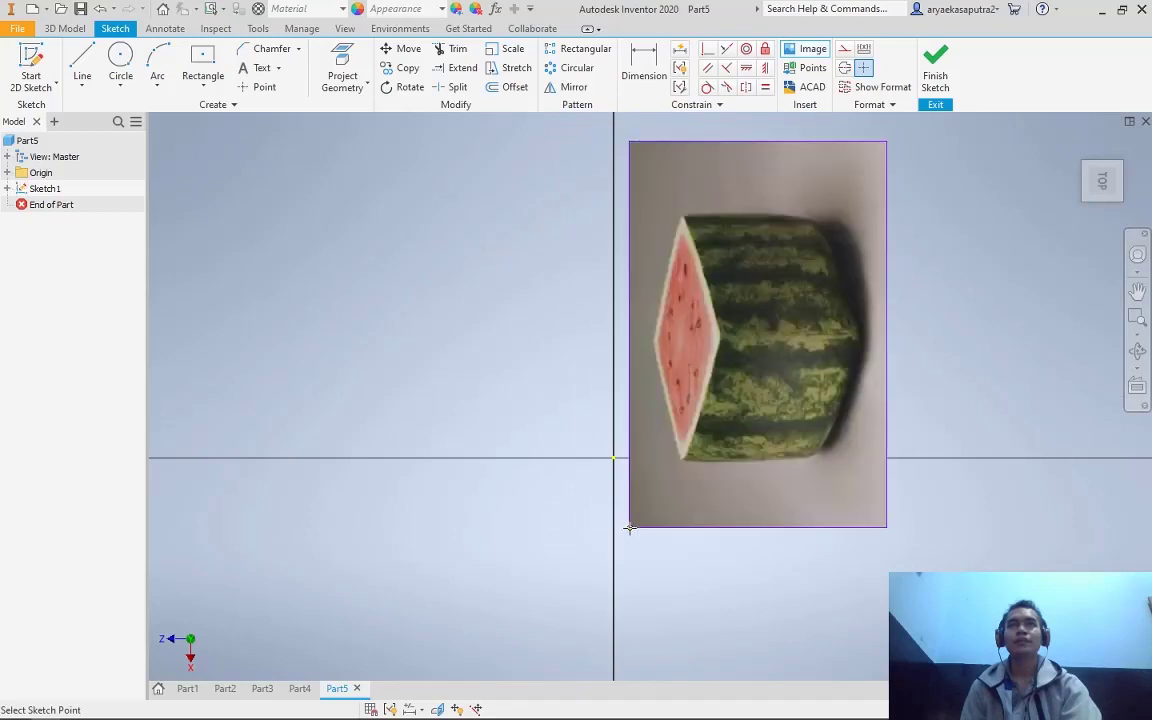
right_click(338, 528)
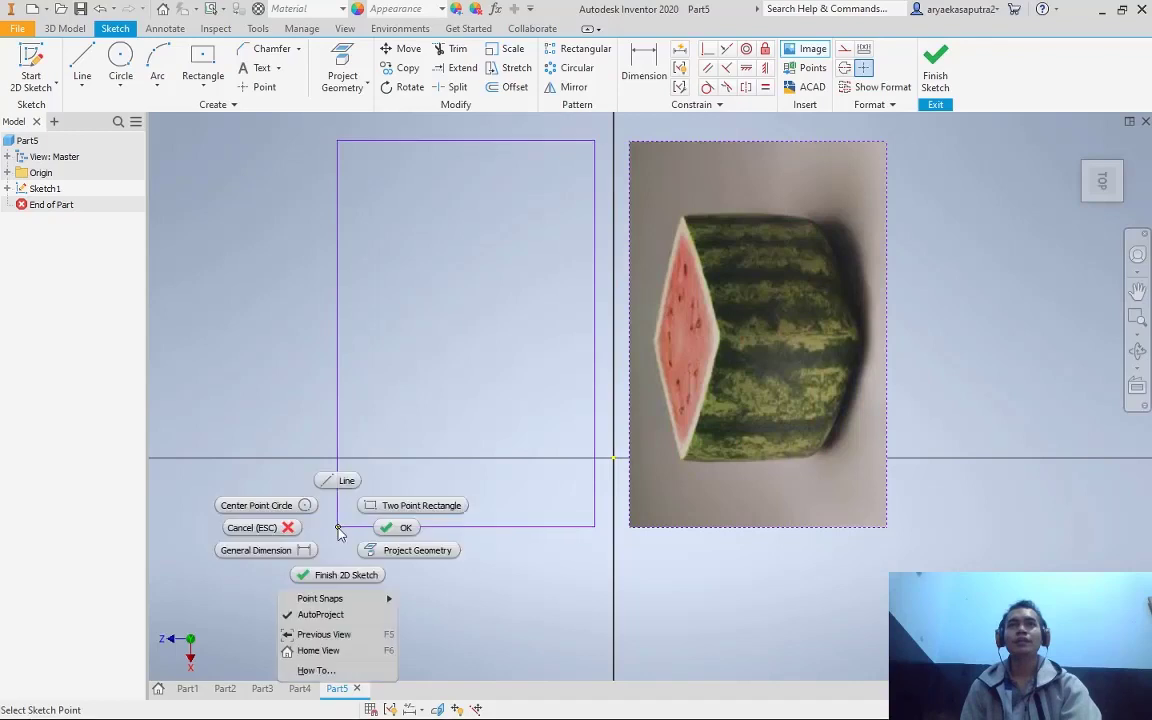
left_click(384, 530)
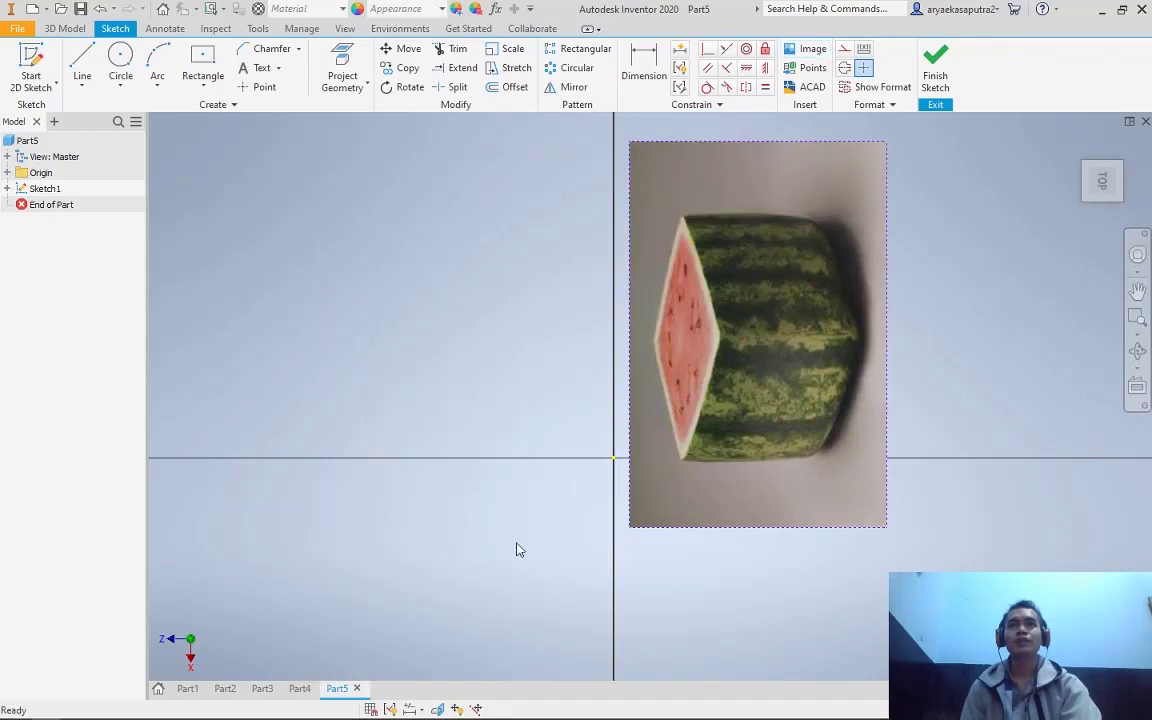
left_click_drag(766, 438, 494, 411)
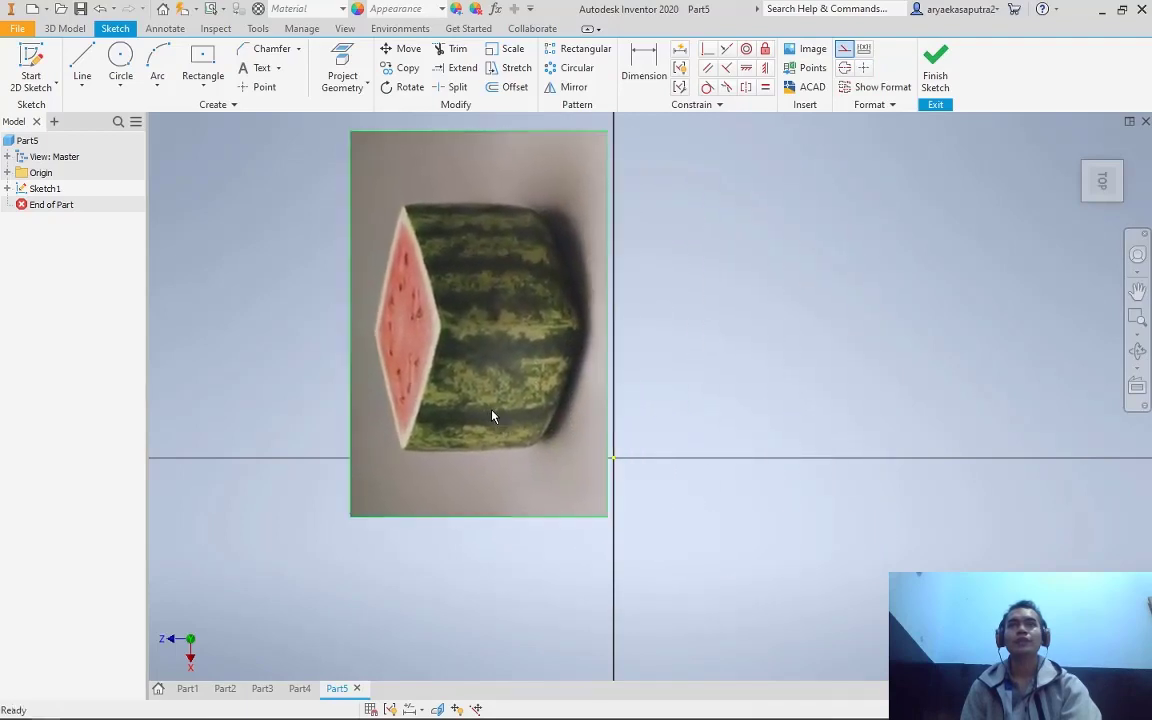
Sketch a line along the edge between the melon's red face and its lower rind face, from the lower corner to the middle corner
scroll(383, 406, "up", 2)
scroll(424, 436, "down", 3)
left_click(283, 154)
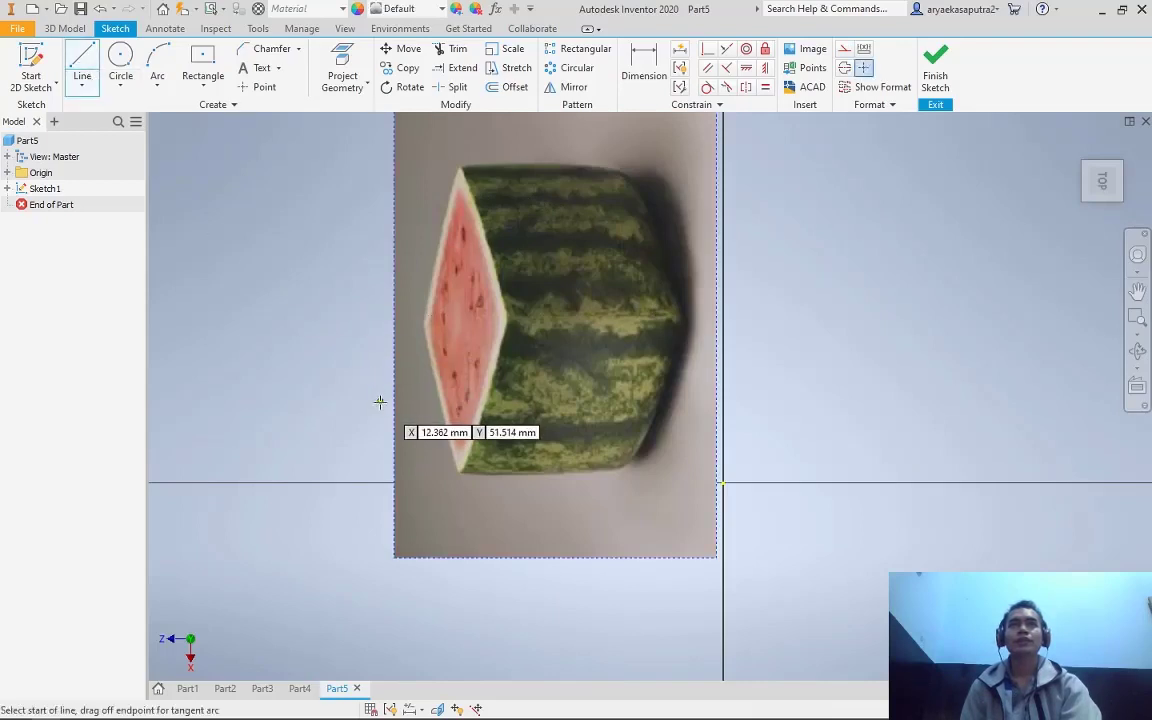
left_click(84, 87)
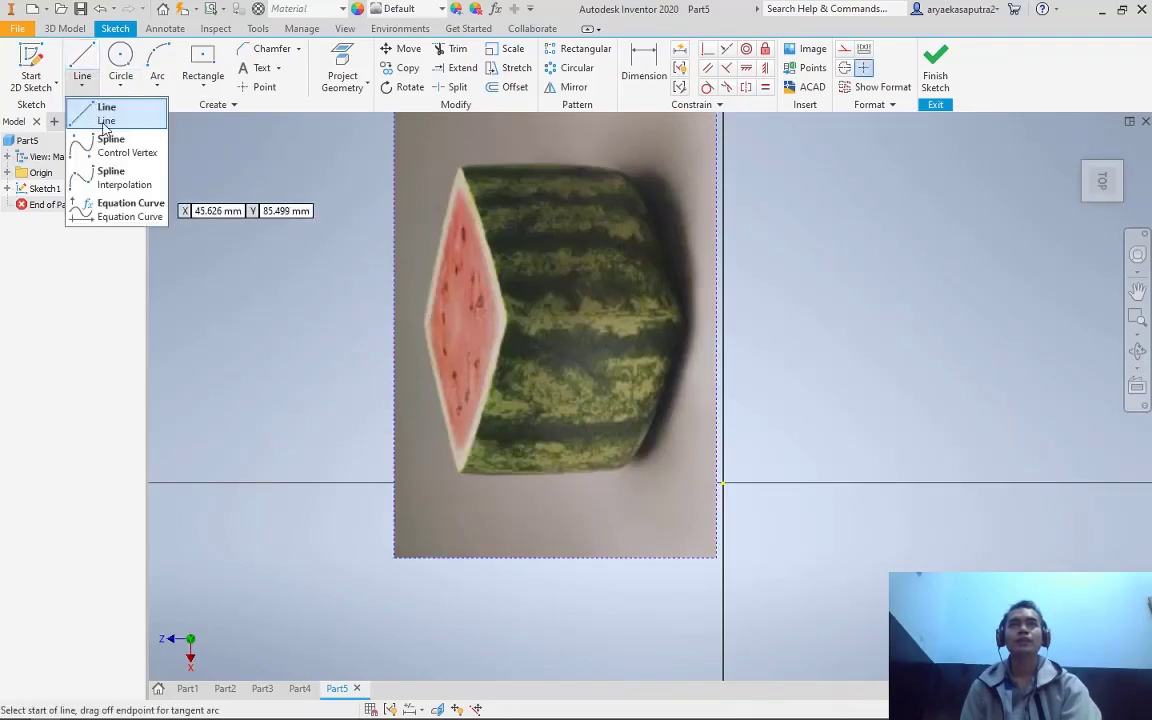
left_click(104, 120)
scroll(470, 430, "down", 1)
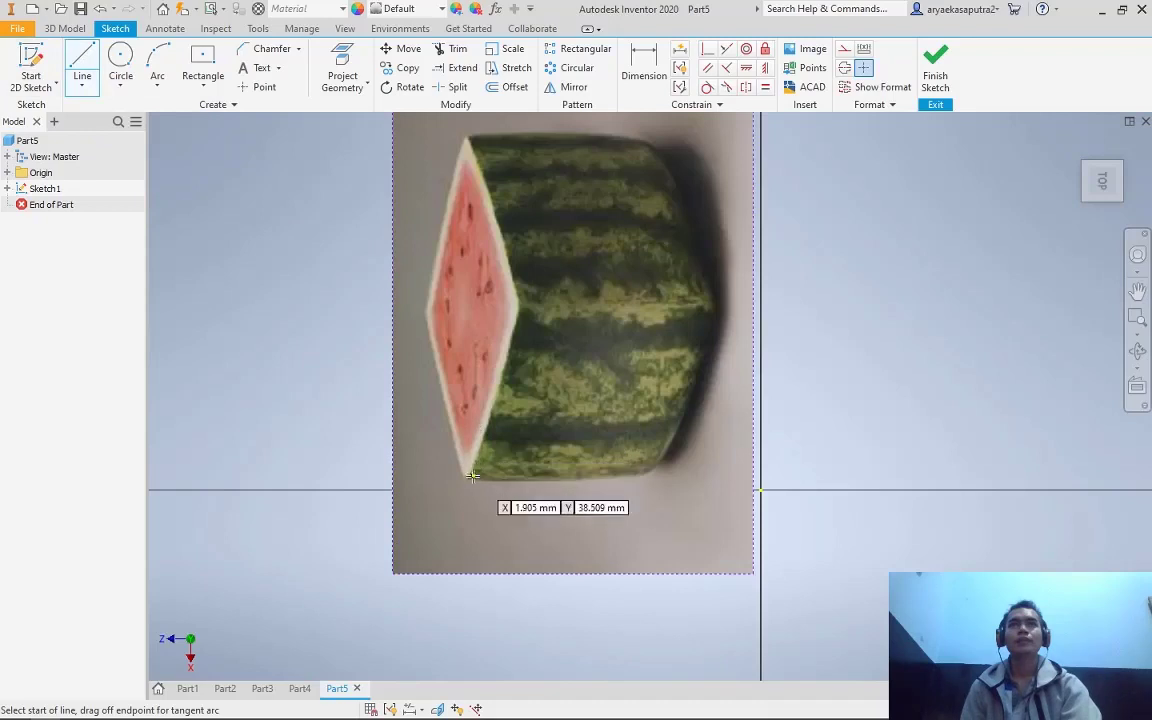
scroll(472, 476, "down", 3)
scroll(465, 482, "up", 2)
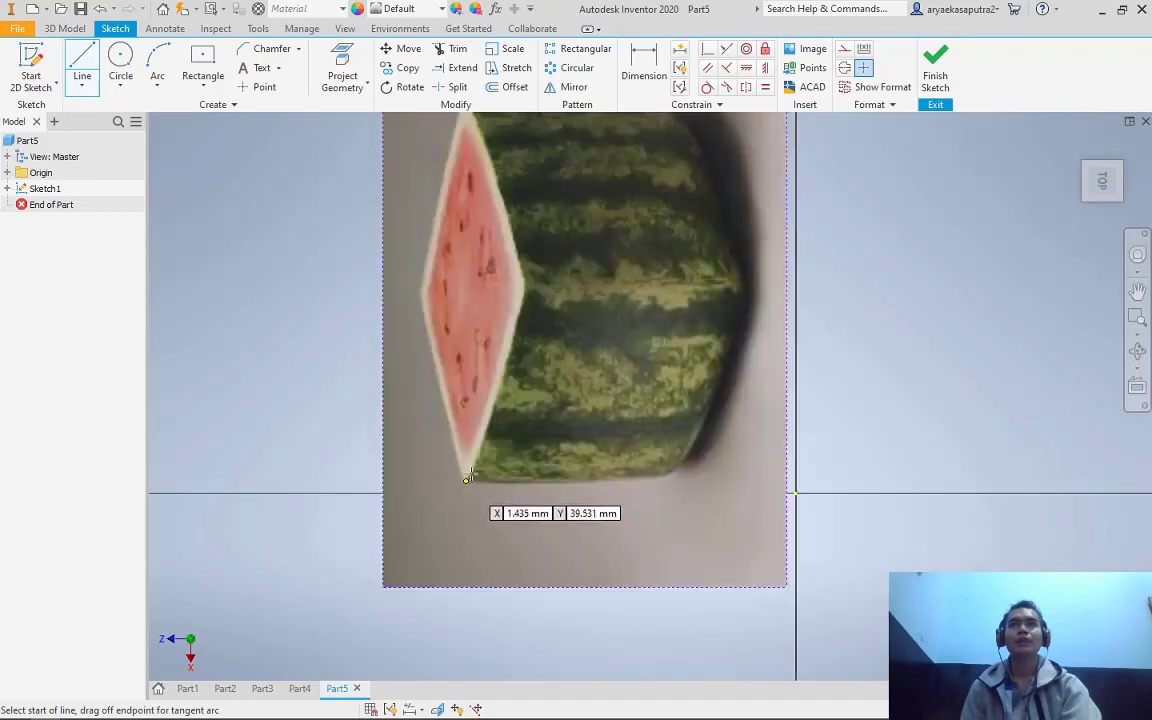
scroll(560, 295, "up", 2)
scroll(510, 370, "down", 2)
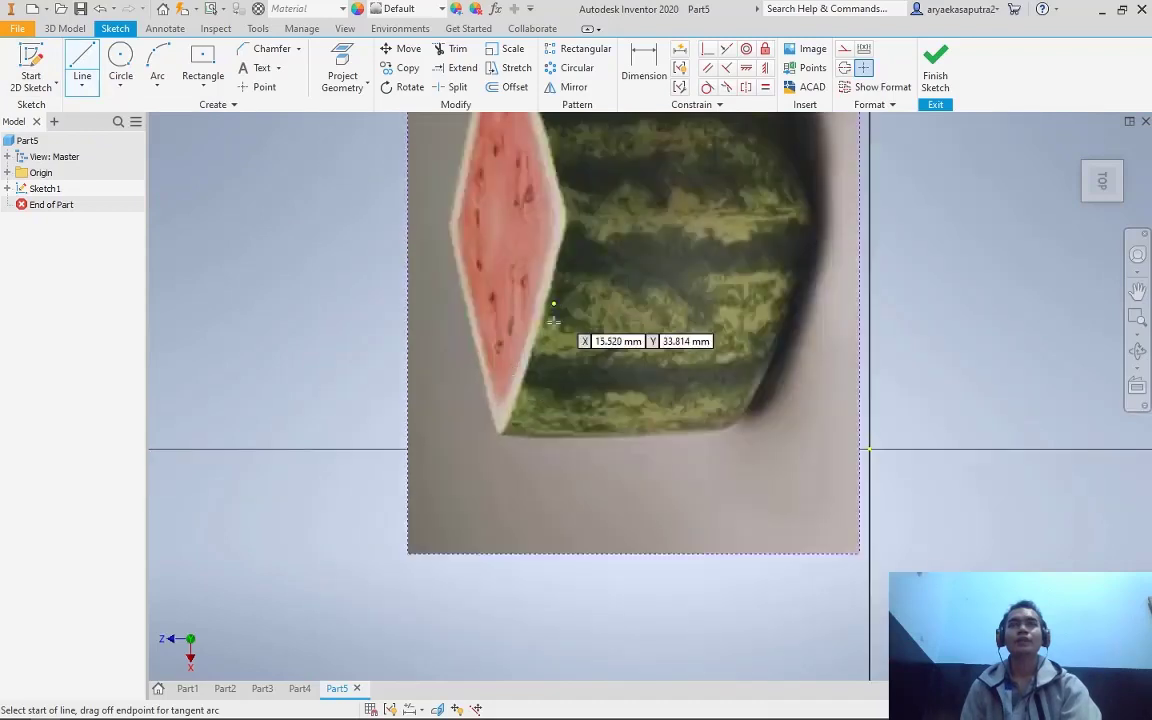
scroll(506, 430, "down", 2)
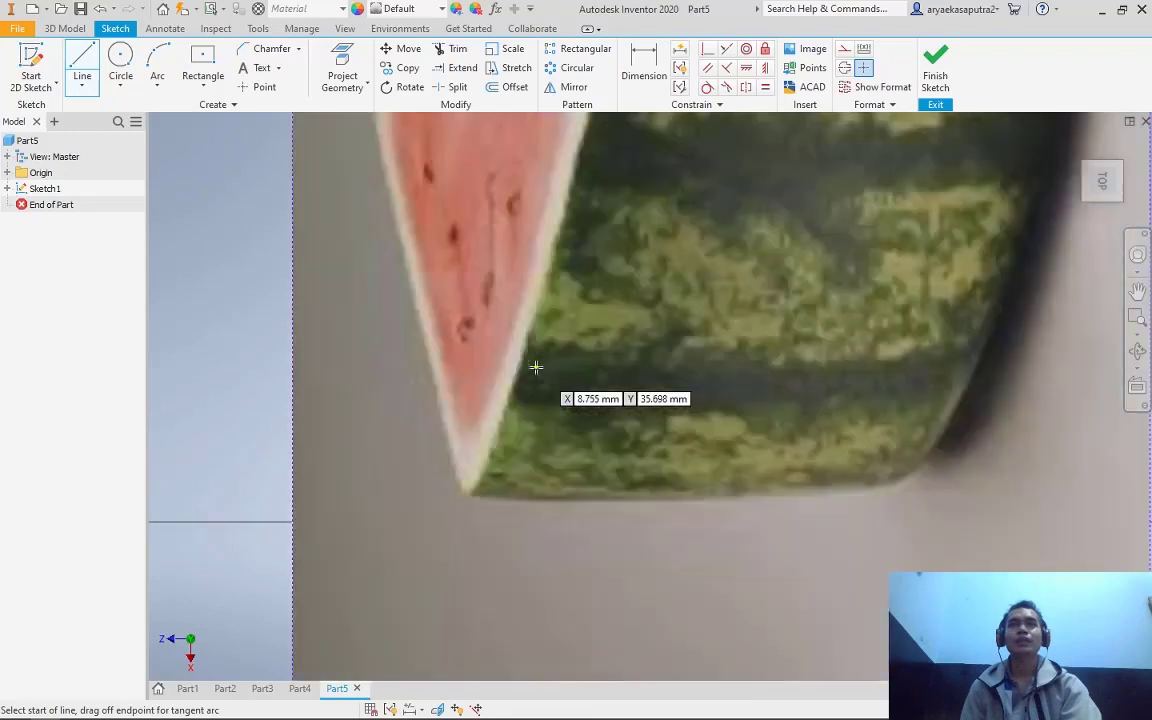
scroll(537, 368, "up", 3)
scroll(524, 198, "down", 2)
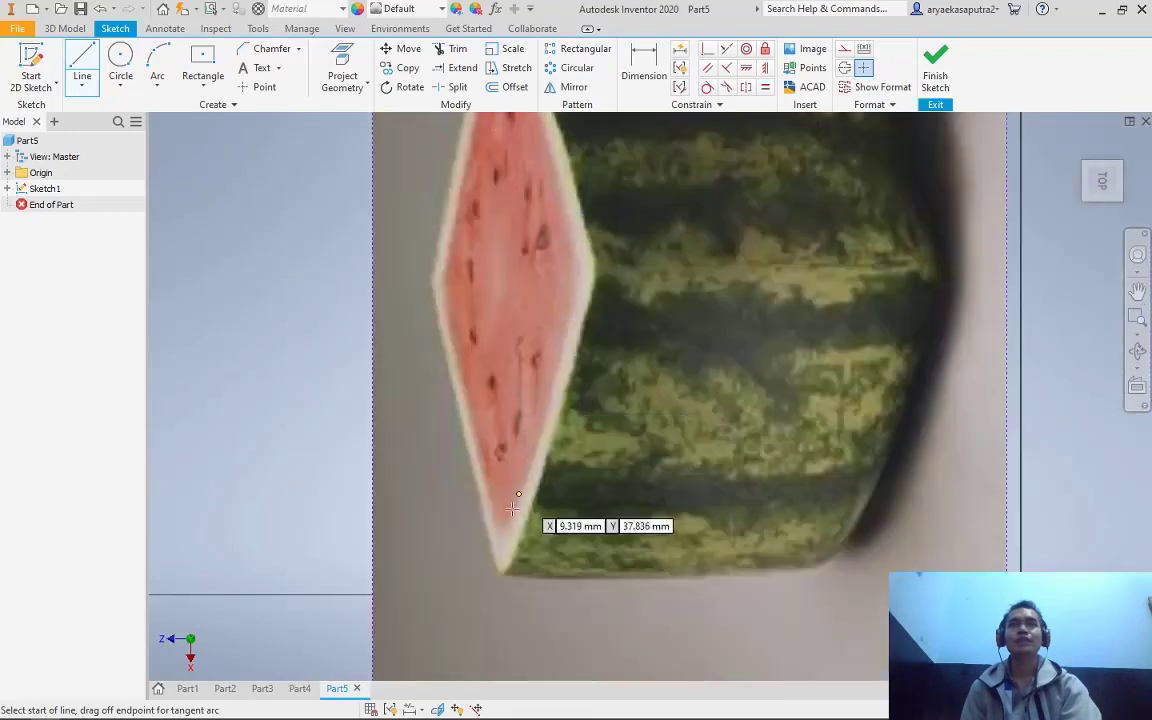
left_click(507, 568)
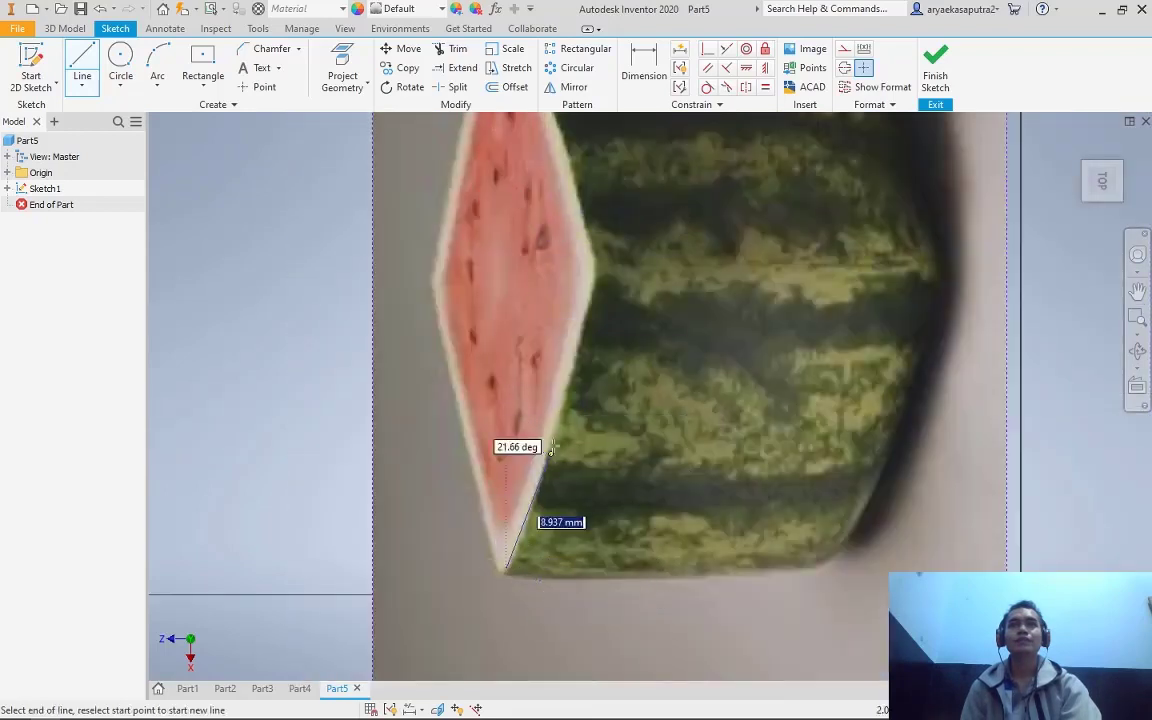
left_click(595, 270)
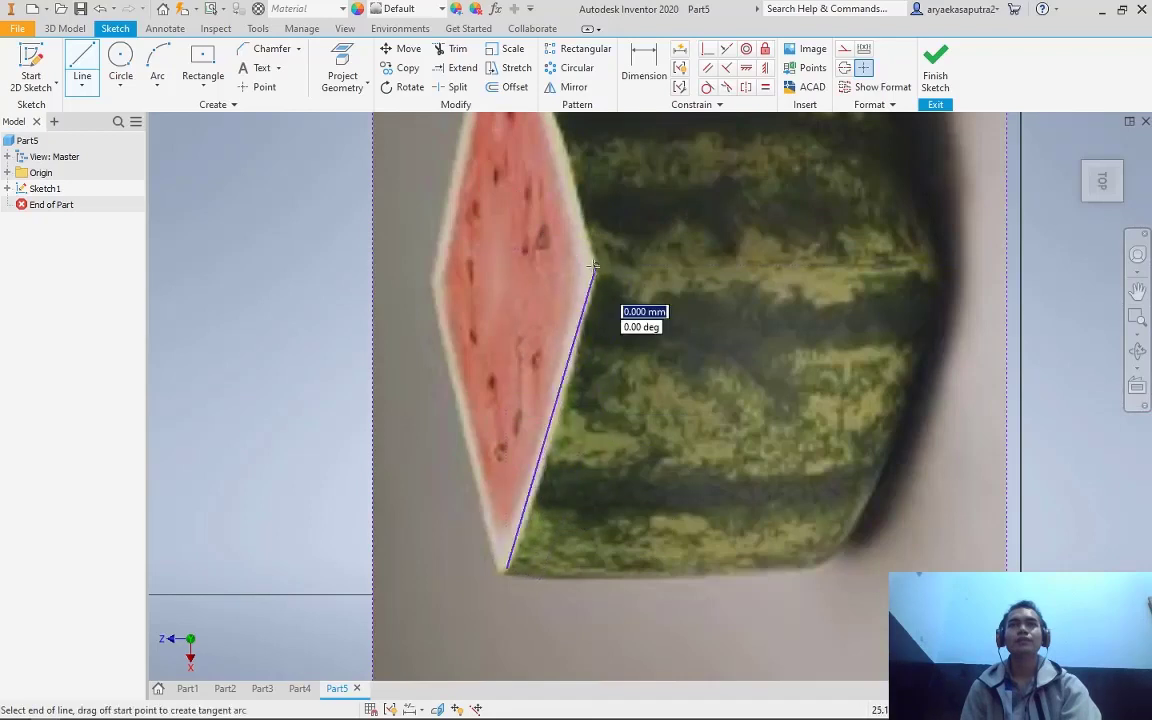
Trace the remaining edges of the melon's lower rind face with connected lines, including the two short corner segments, and close the outline
left_click(932, 257)
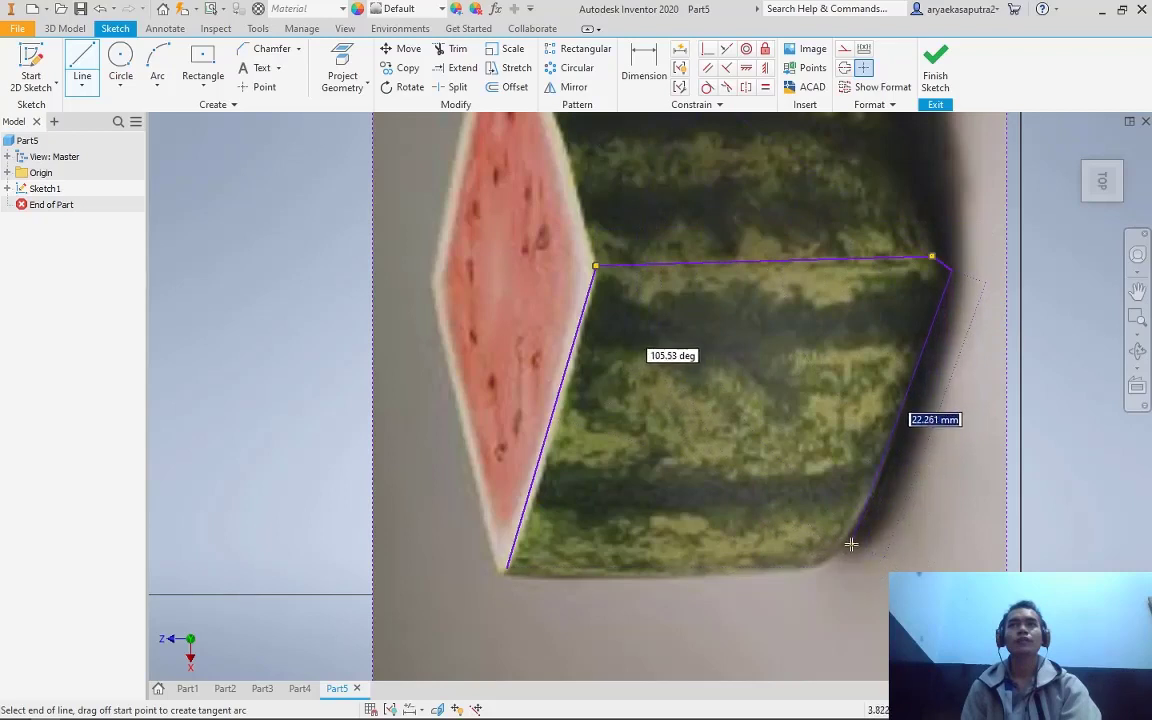
left_click(821, 567)
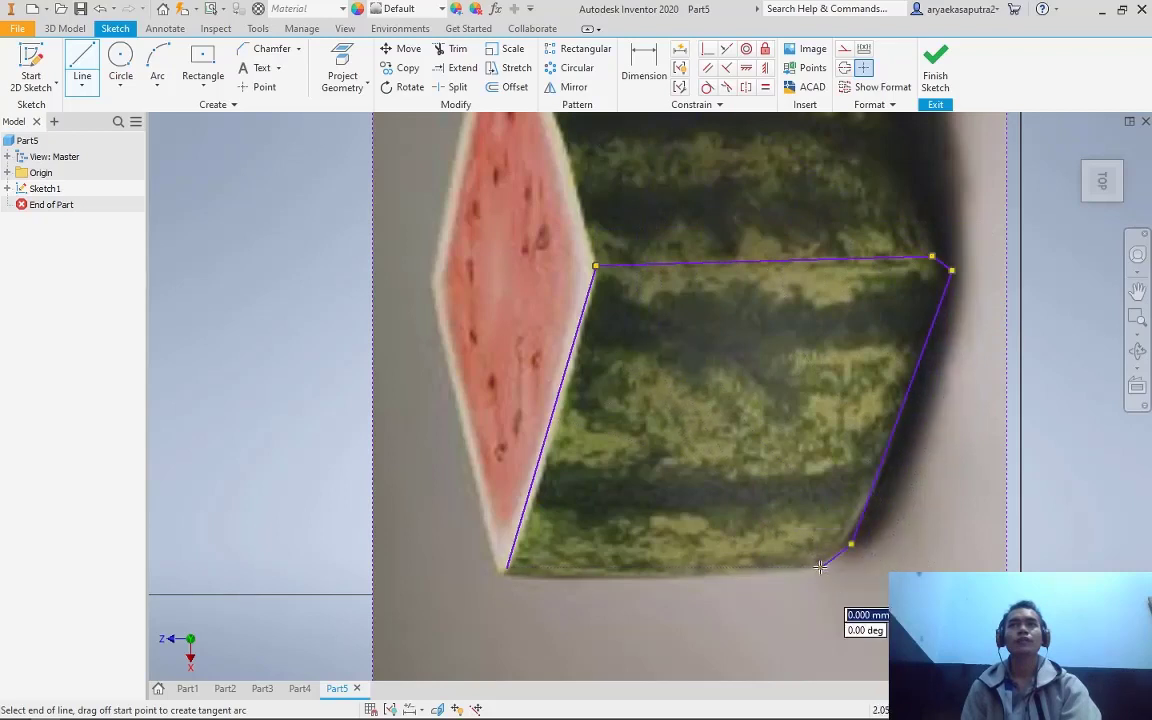
left_click(506, 568)
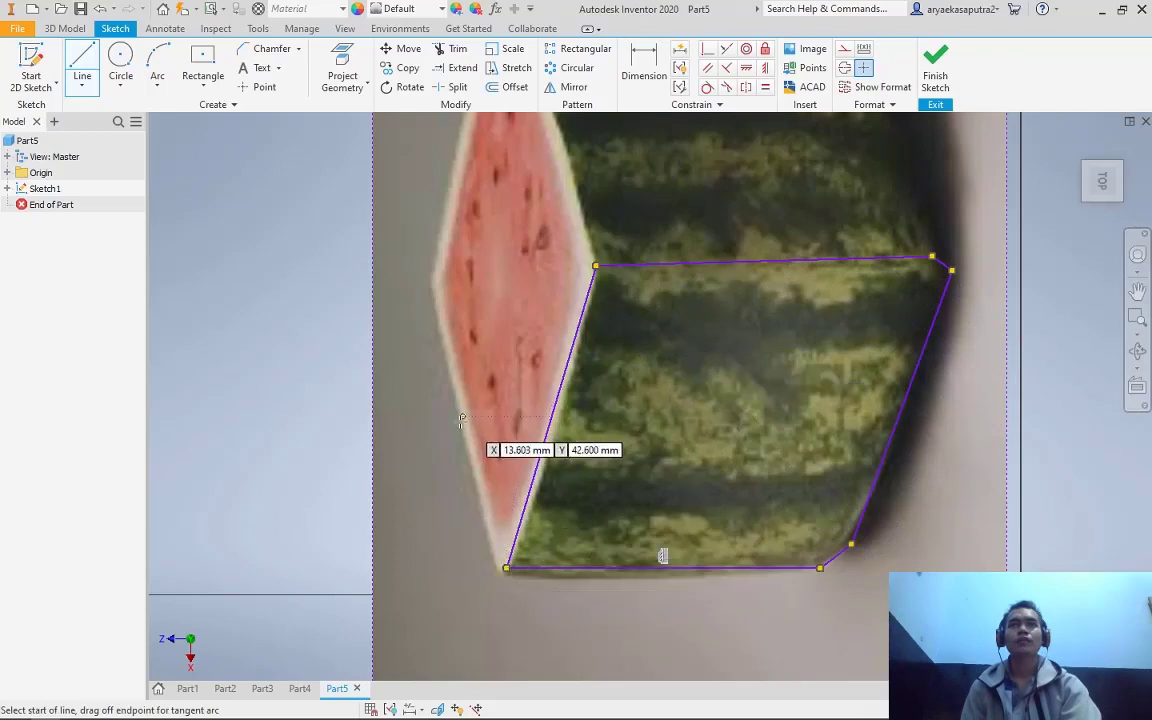
scroll(470, 422, "up", 2)
scroll(545, 270, "down", 5)
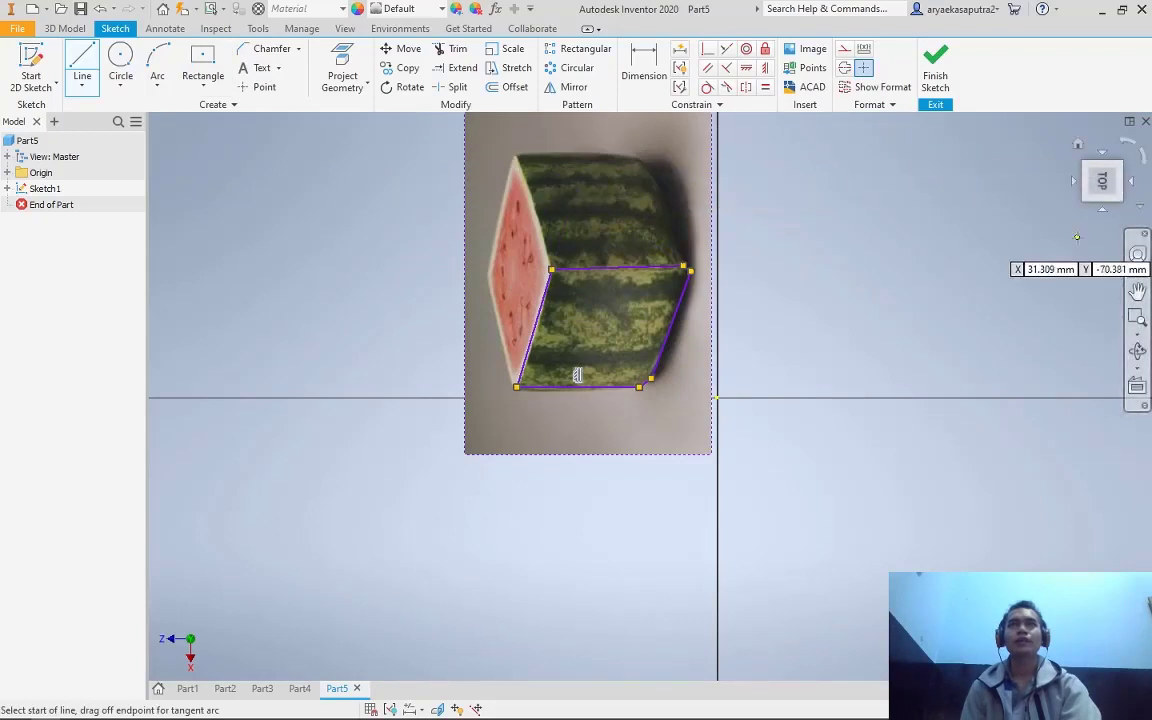
right_click(820, 228)
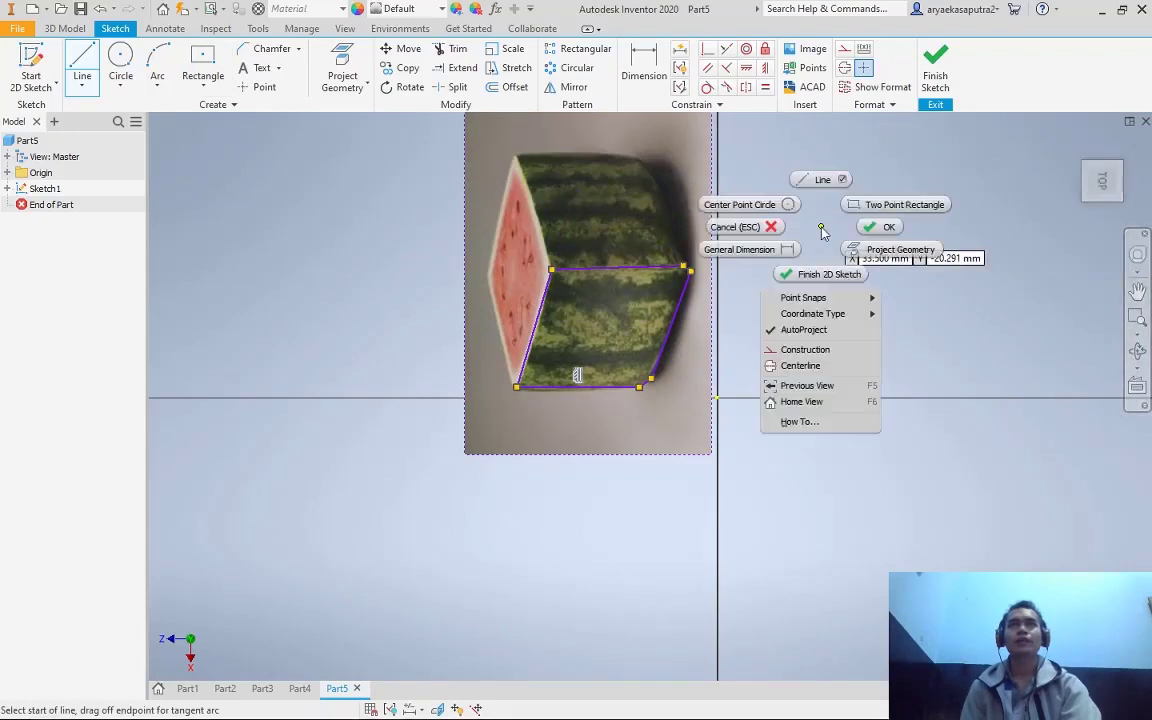
left_click(876, 230)
Delete the watermelon picture and the traced outline from the sketch
left_click(561, 213)
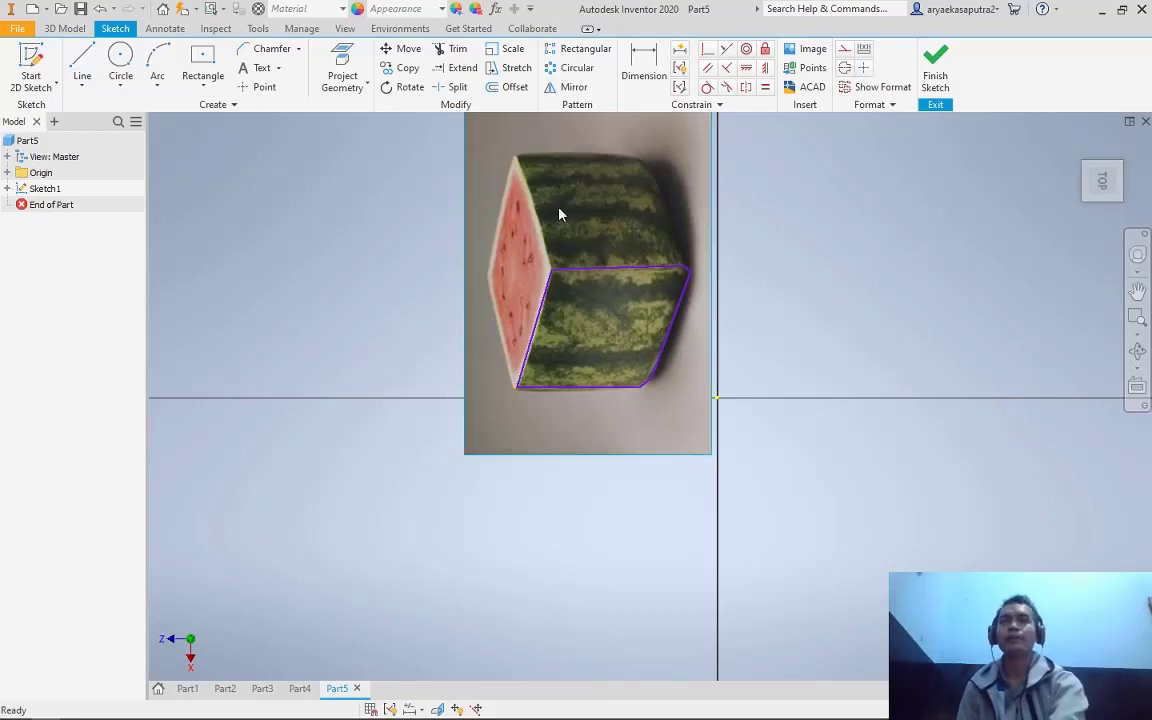
key("Delete")
scroll(610, 267, "down", 5)
scroll(609, 267, "up", 1)
left_click_drag(489, 200, 650, 326)
key("Delete")
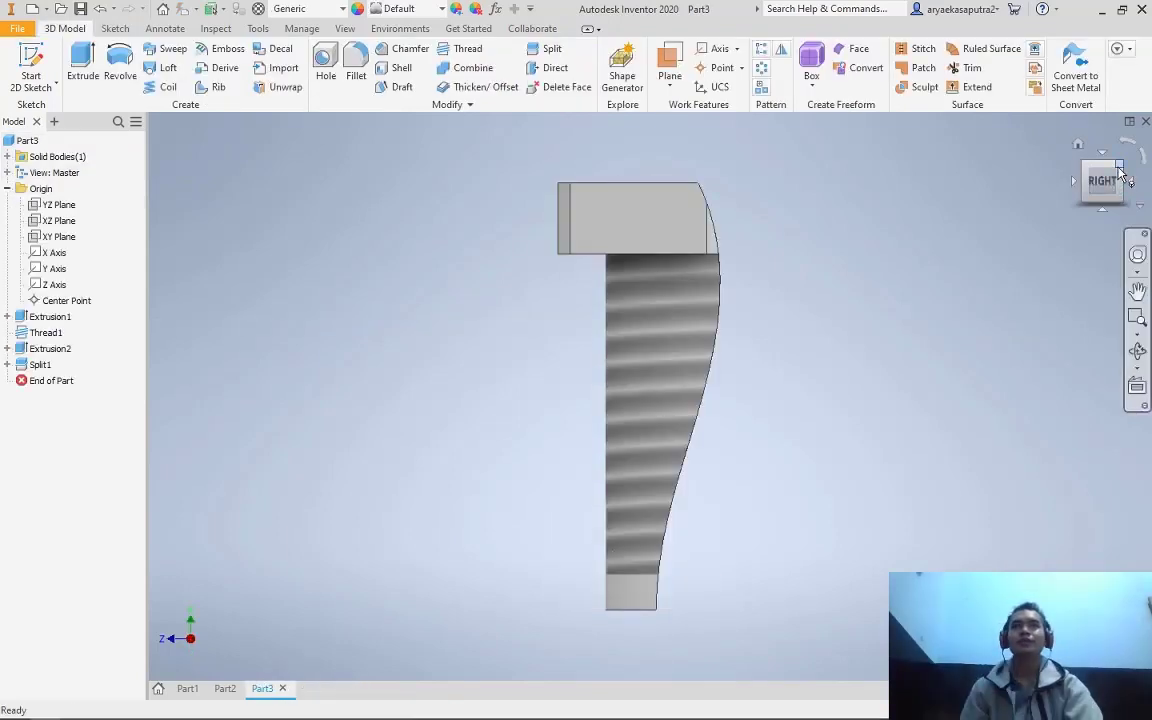
Examine the split threaded bolt in Part3 from the rear, top and left sides
left_click(1120, 172)
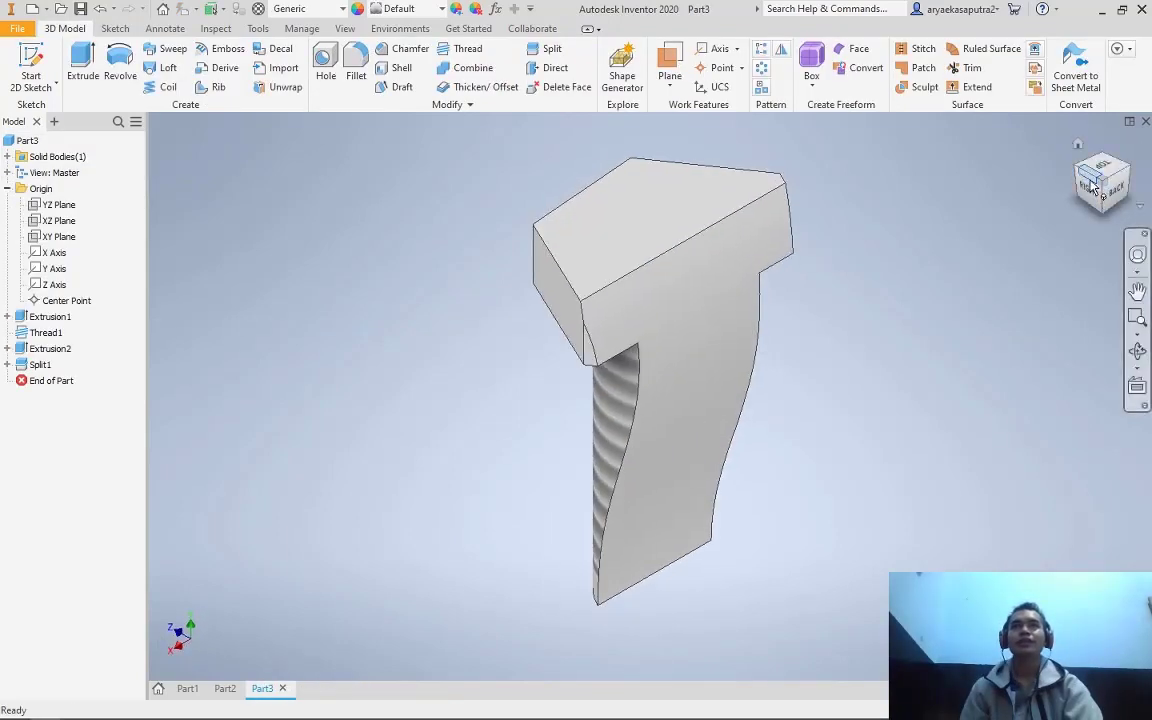
left_click(1093, 187)
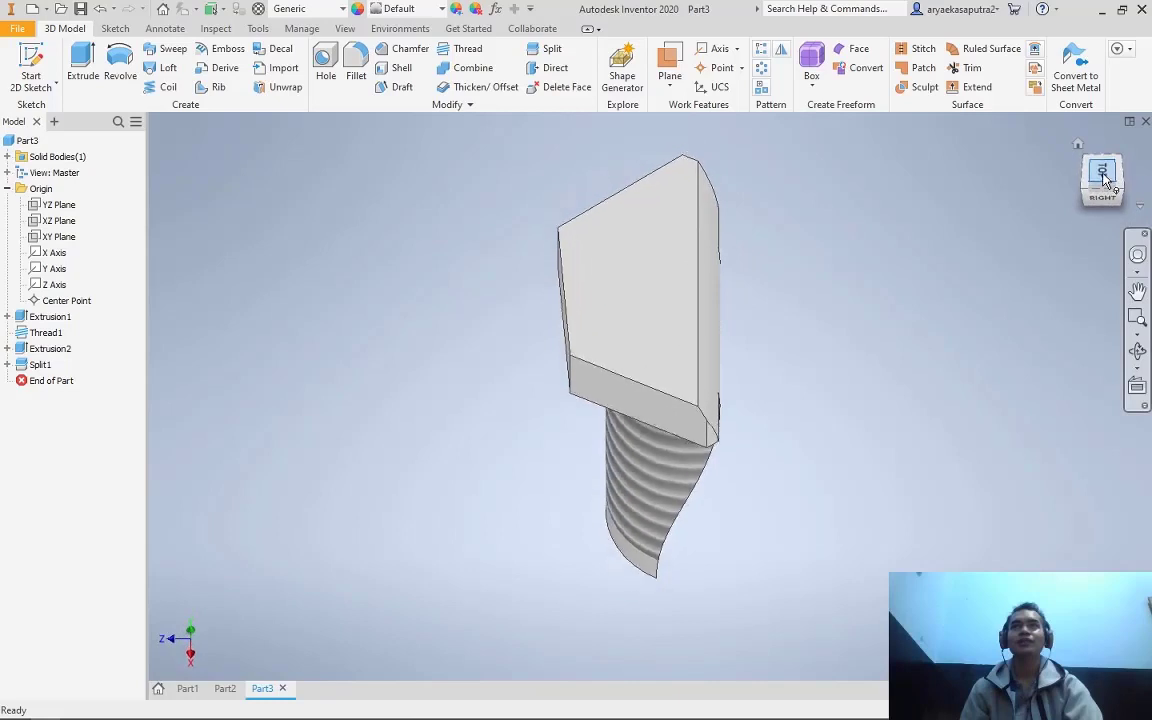
left_click(1105, 174)
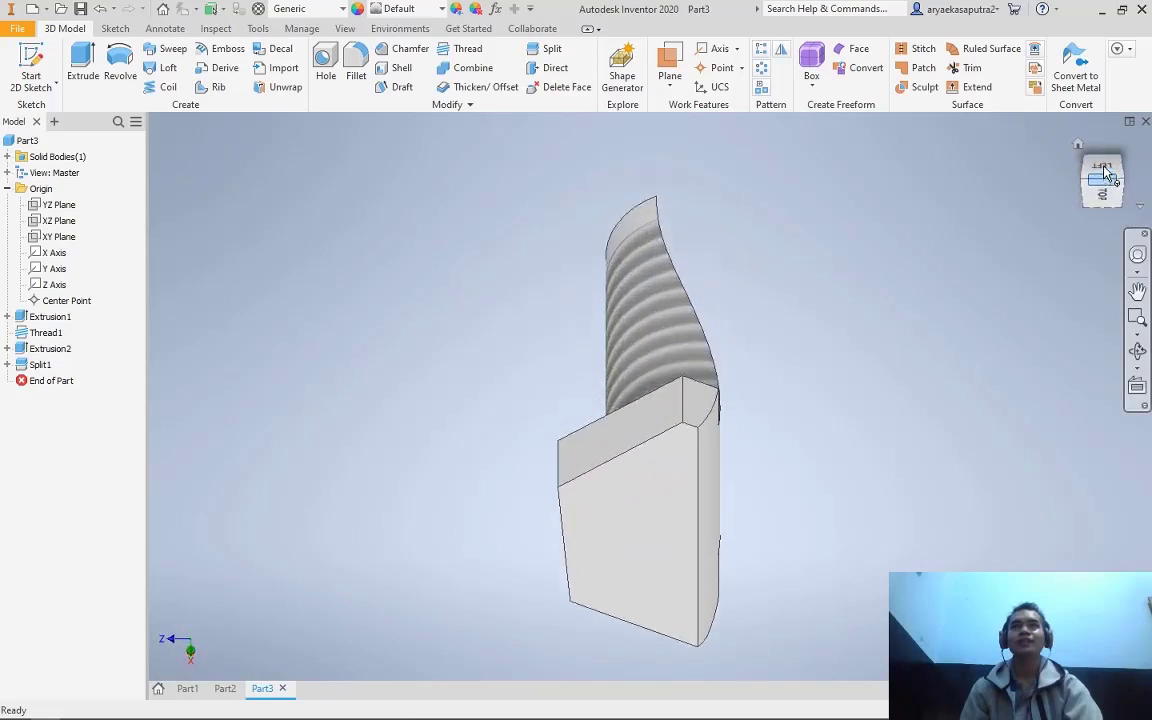